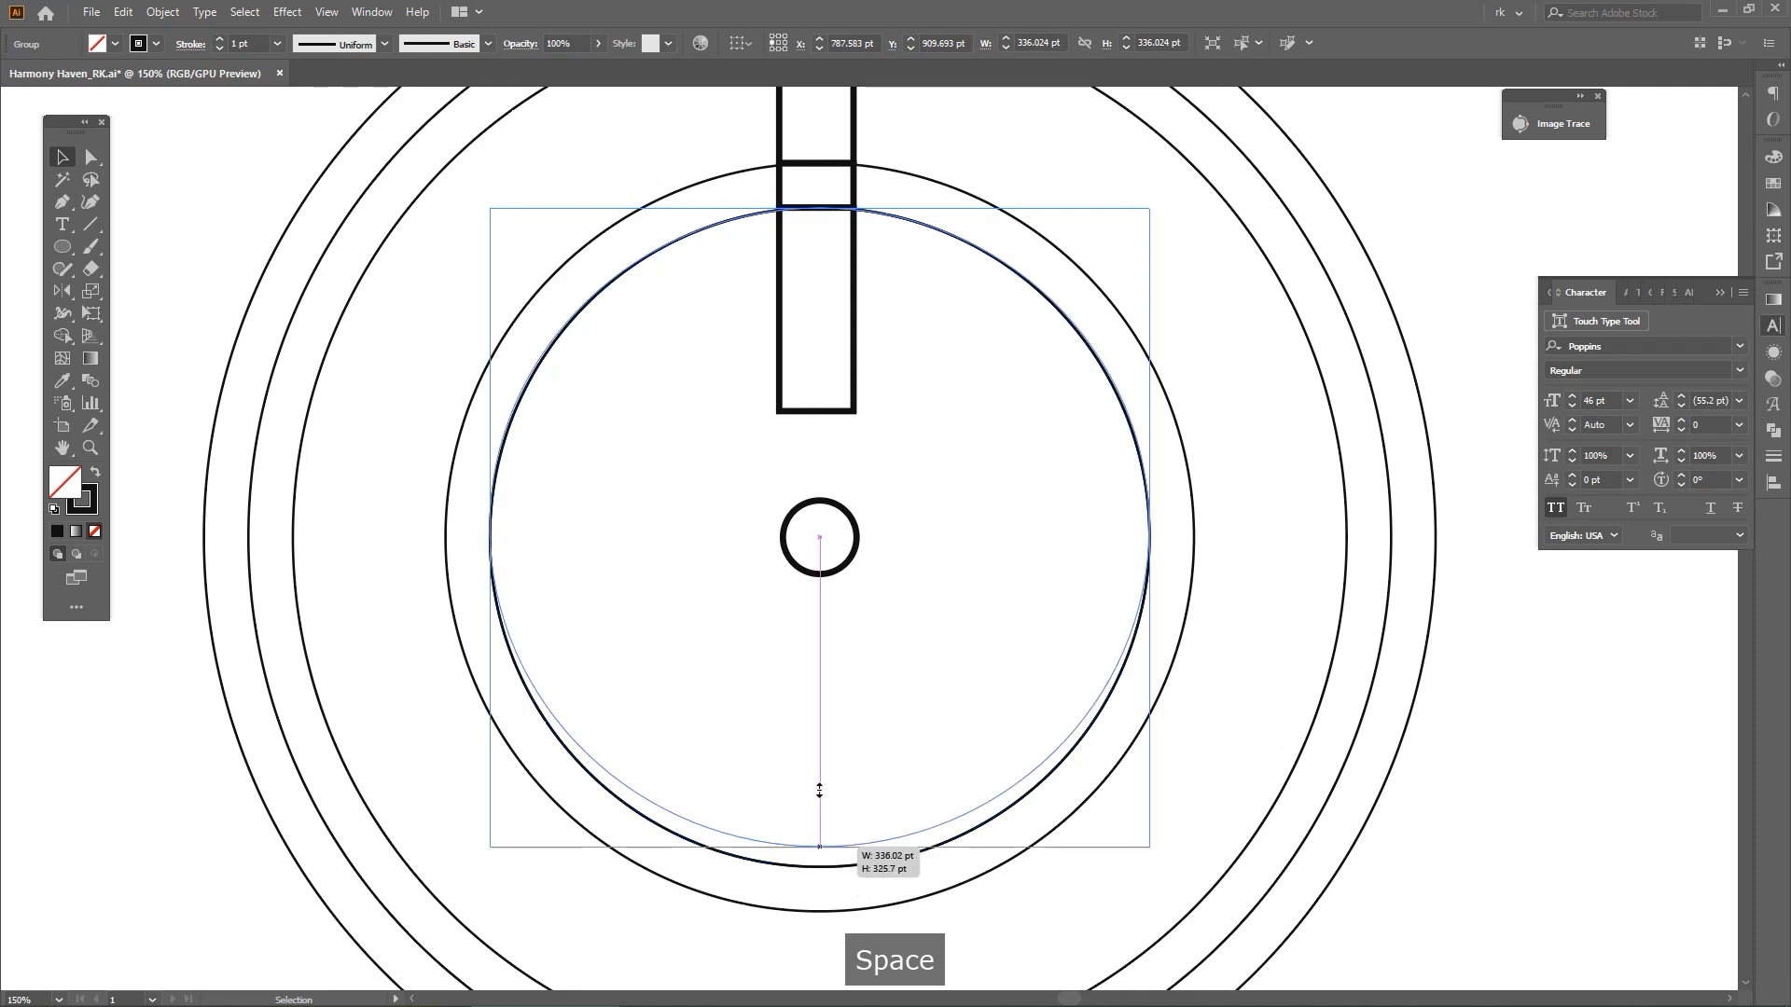
Shrink the inner circle's copy to about 186 pt against the ring's top and duplicate it at the ring's bottom
{"action": "key", "text": "space"}
{"action": "left_click_drag", "start_coordinate": [924, 457], "coordinate": [928, 546]}
{"action": "key", "text": "space"}
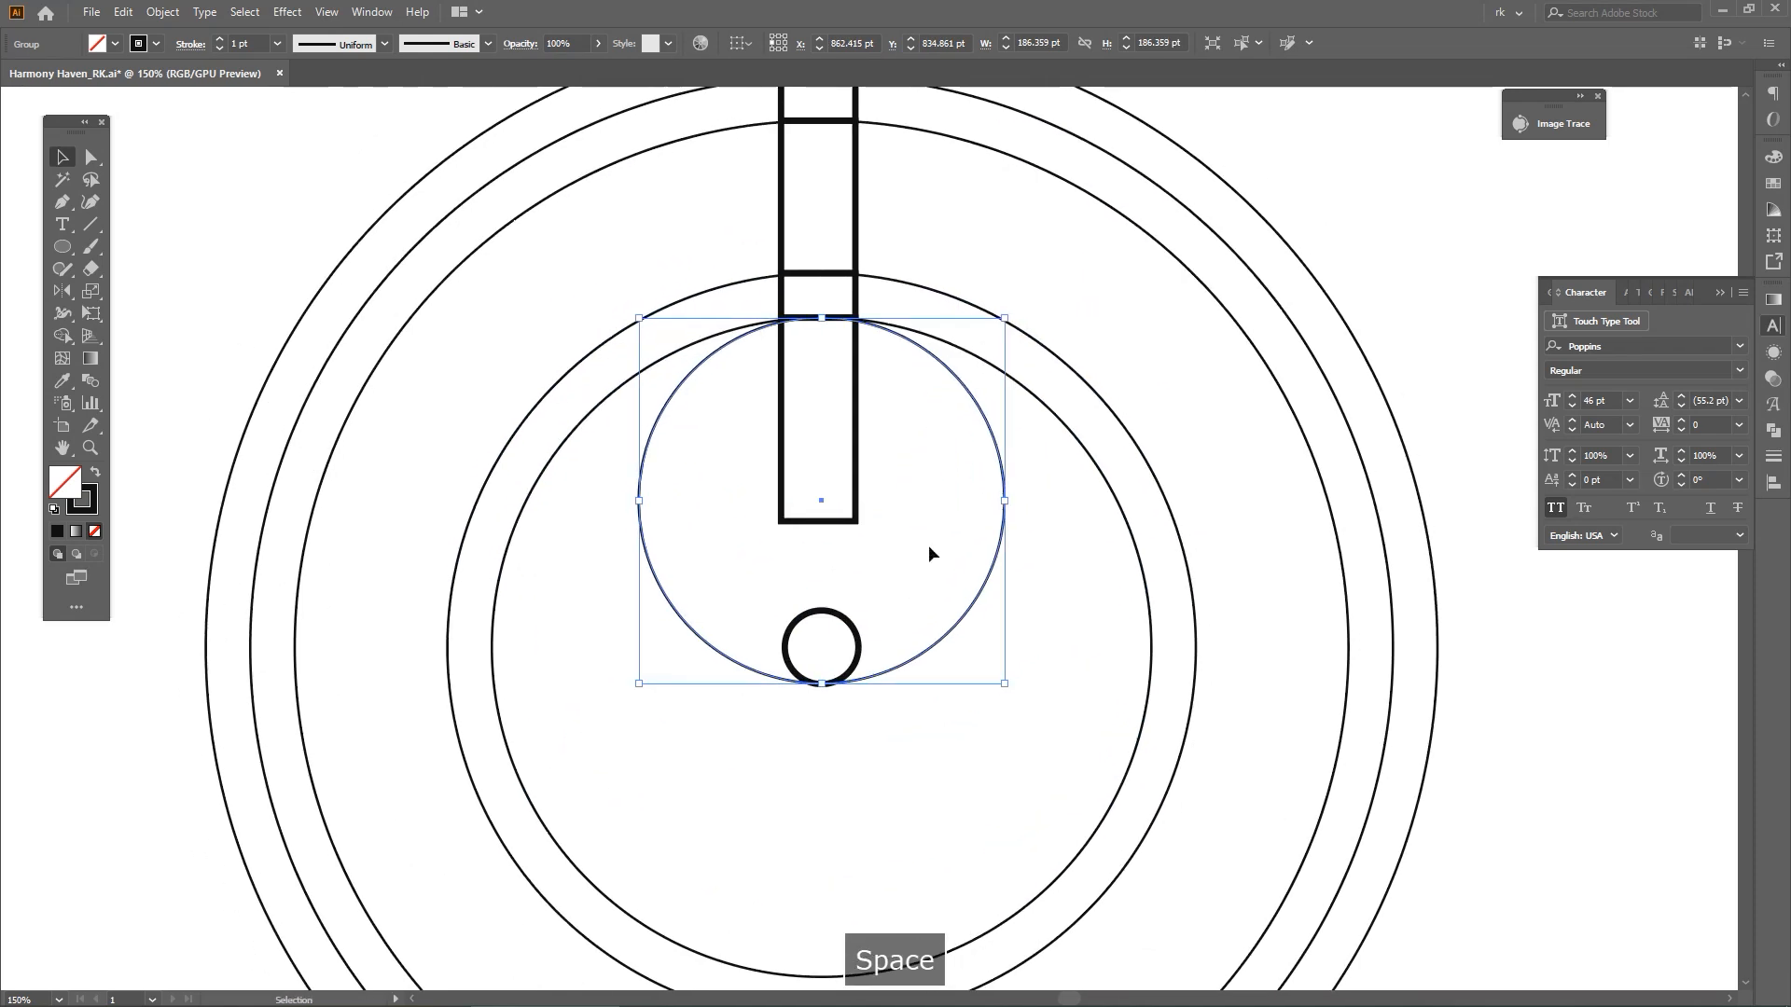
{"action": "key", "text": "a"}
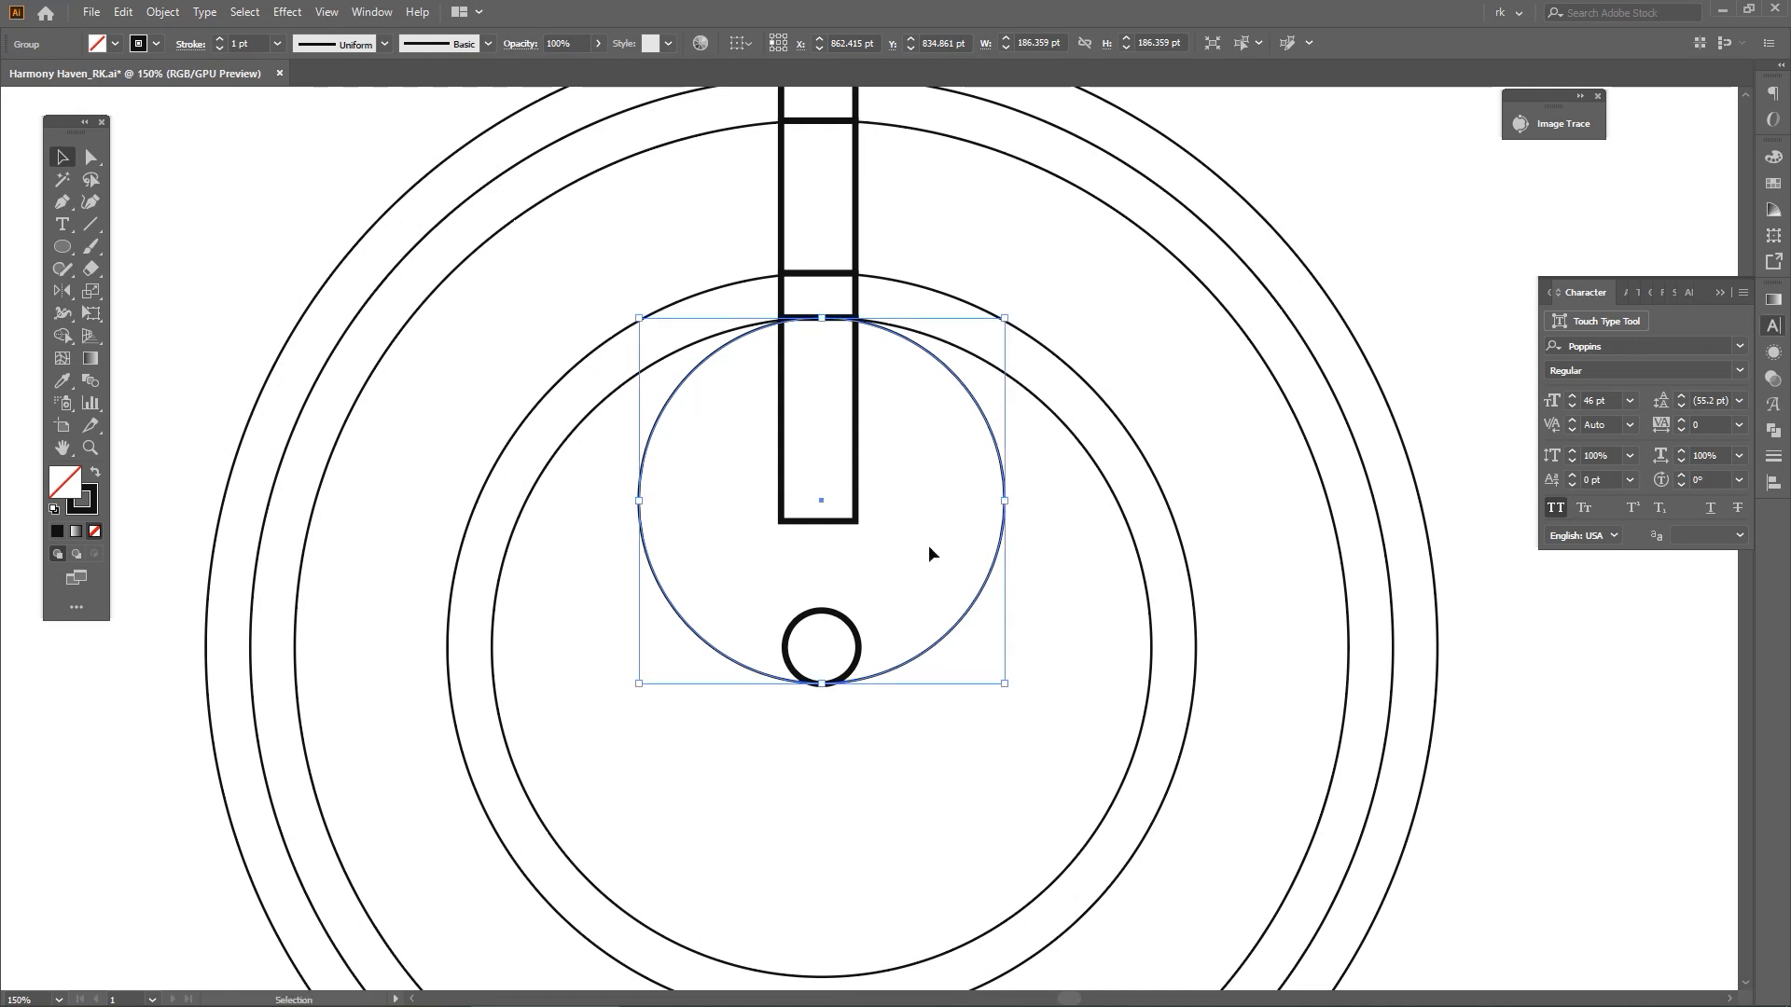
{"action": "left_click", "coordinate": [971, 506]}
{"action": "key", "text": "space"}
{"action": "left_click_drag", "start_coordinate": [992, 525], "coordinate": [989, 587]}
{"action": "scroll", "coordinate": [980, 401], "scroll_direction": "down", "scroll_amount": 1}
{"action": "left_click", "coordinate": [1037, 517]}
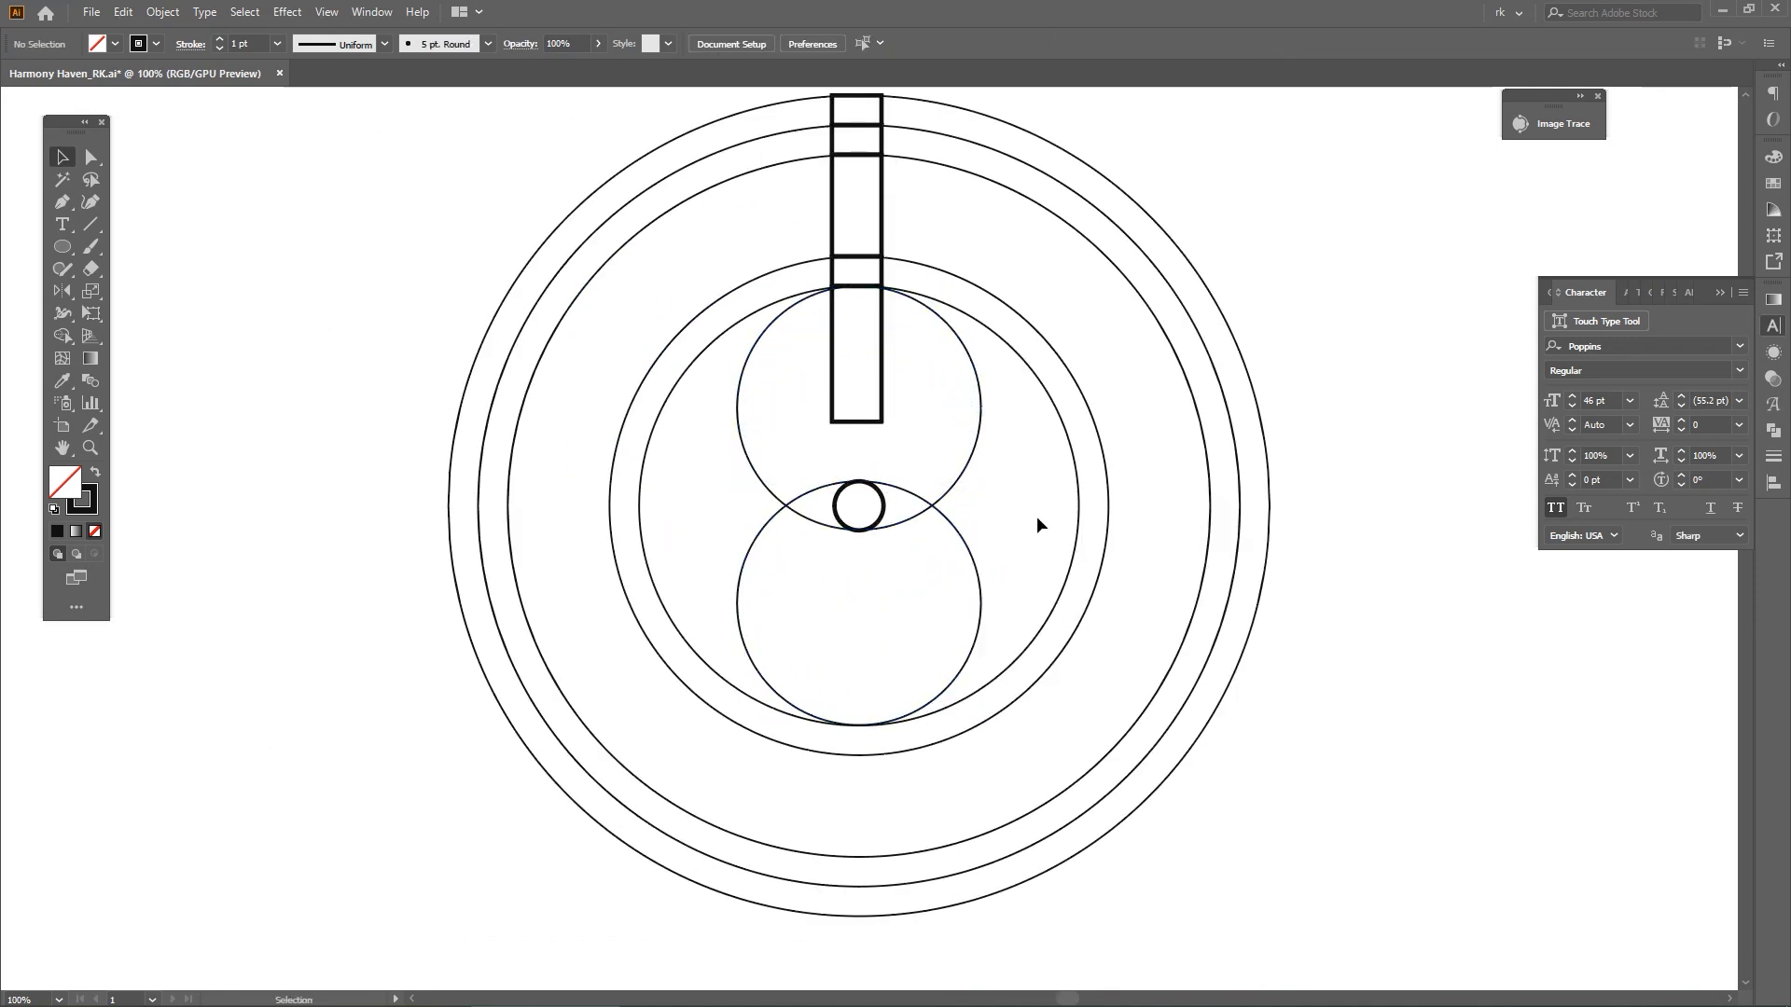
Undo the duplication of the 186 pt circle
{"action": "key", "text": "ctrl+z"}
{"action": "key", "text": "ctrl+z"}
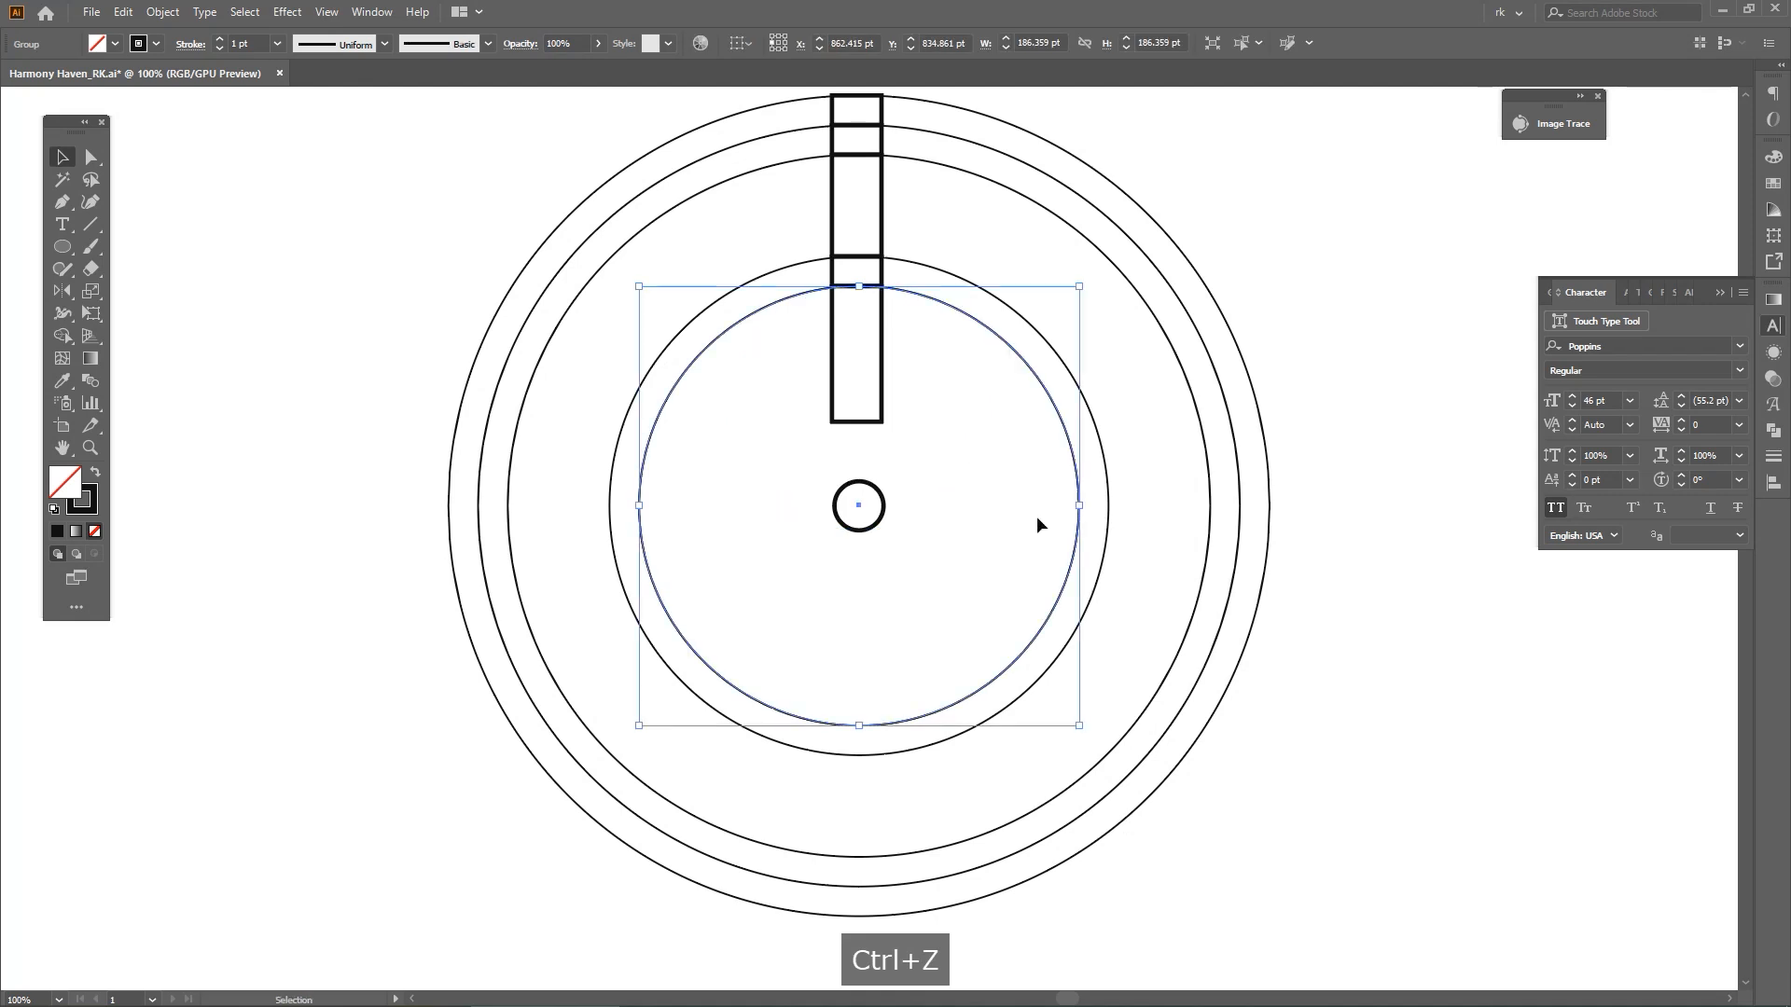
{"action": "key", "text": "ctrl+shift+z"}
Enlarge the copied circle to about 252 pt and place a duplicate of it against the bottom of the inner ring
{"action": "left_click_drag", "start_coordinate": [859, 530], "coordinate": [860, 618]}
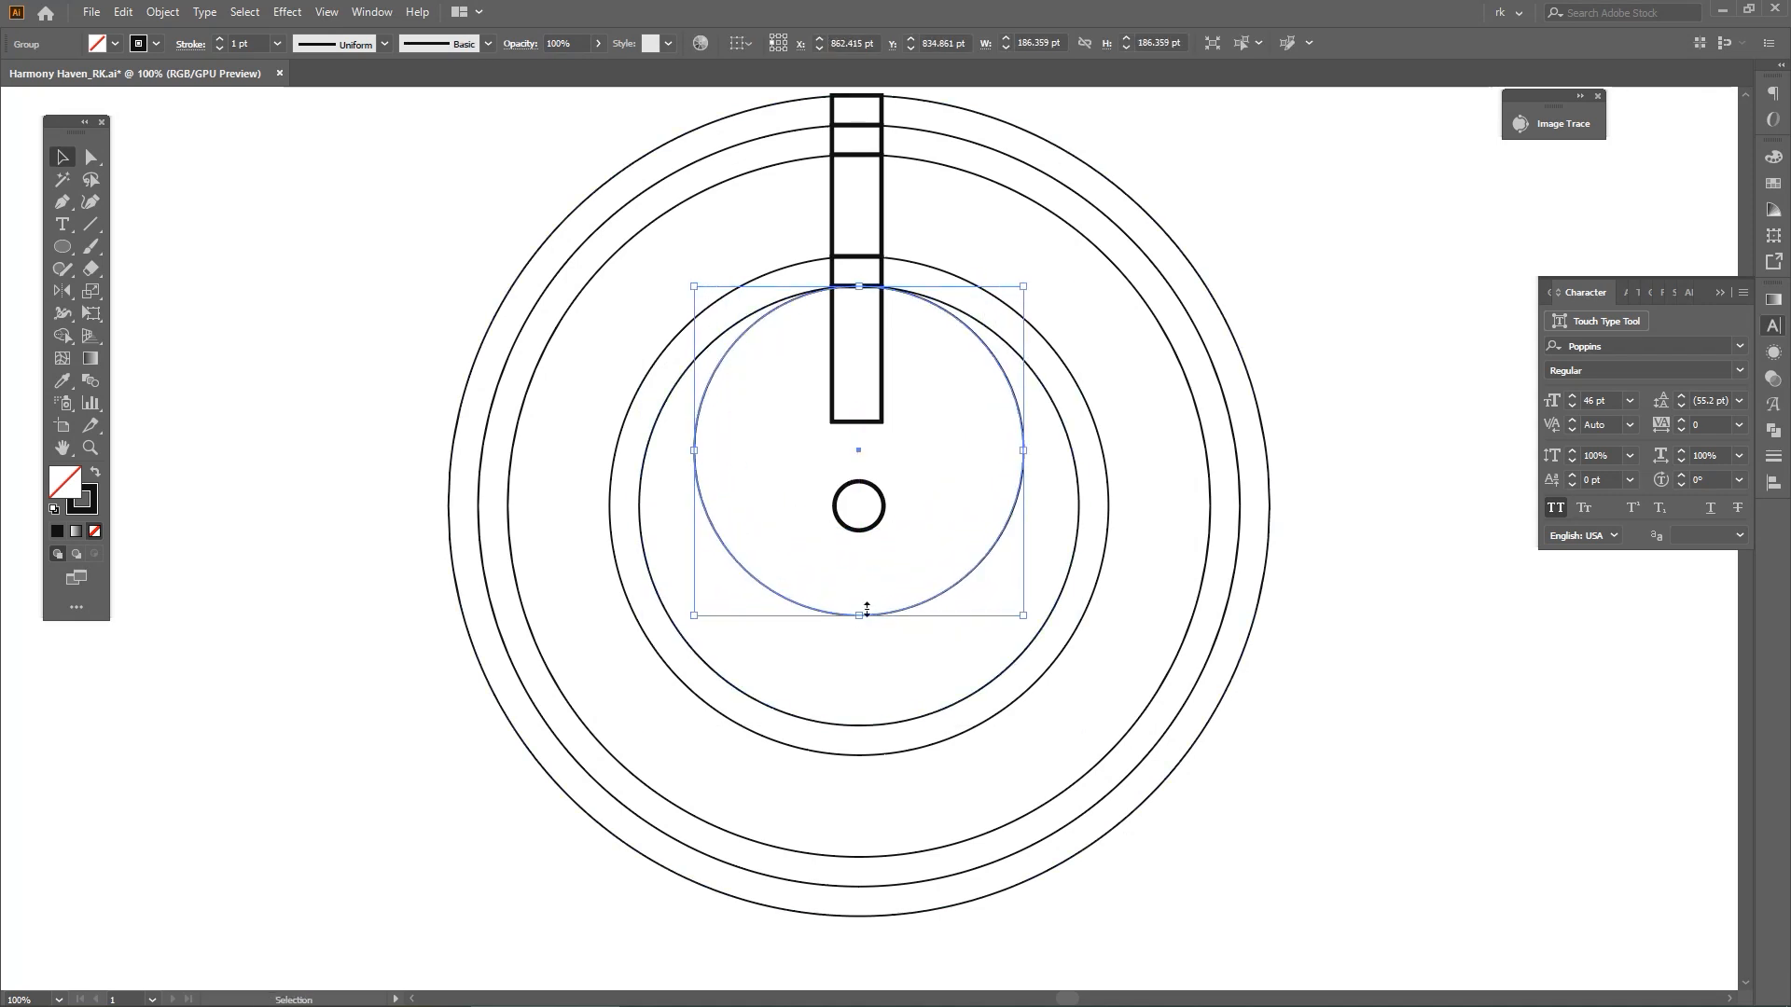
{"action": "left_click_drag", "start_coordinate": [952, 502], "coordinate": [877, 504]}
{"action": "key", "text": "v"}
{"action": "key", "text": "ctrl+c"}
{"action": "key", "text": "ctrl+f"}
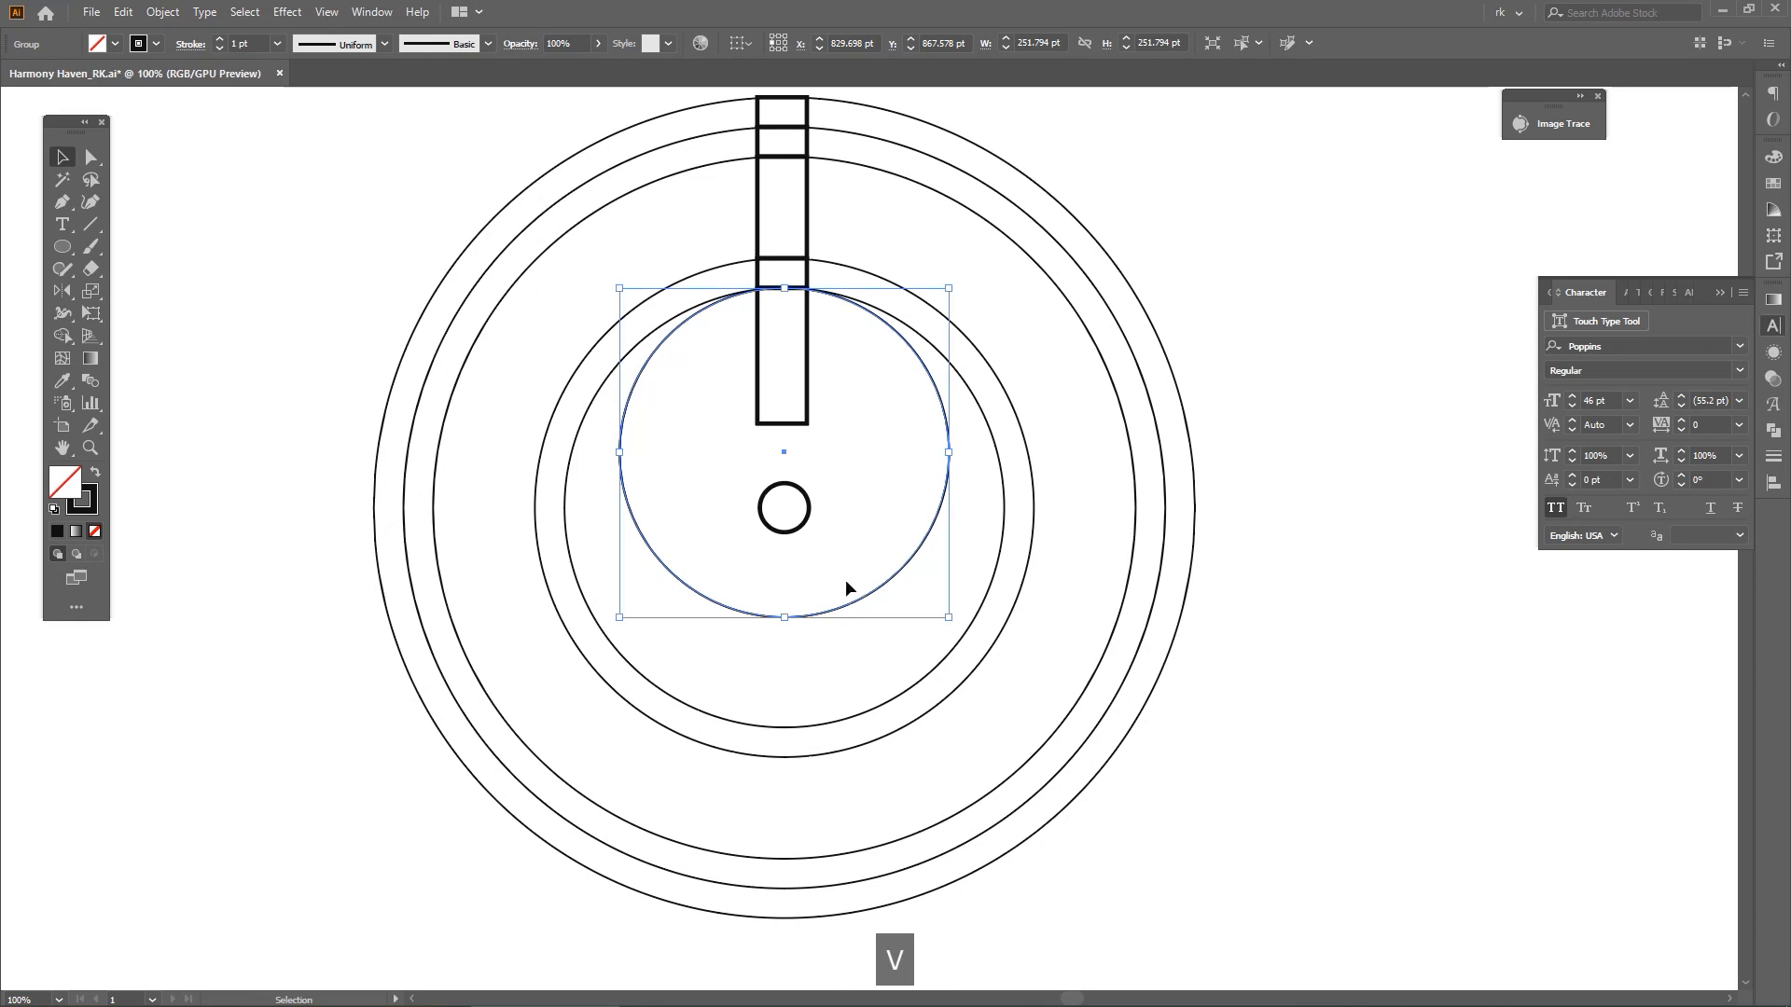
{"action": "left_click_drag", "start_coordinate": [851, 602], "coordinate": [858, 687]}
{"action": "key", "text": "v"}
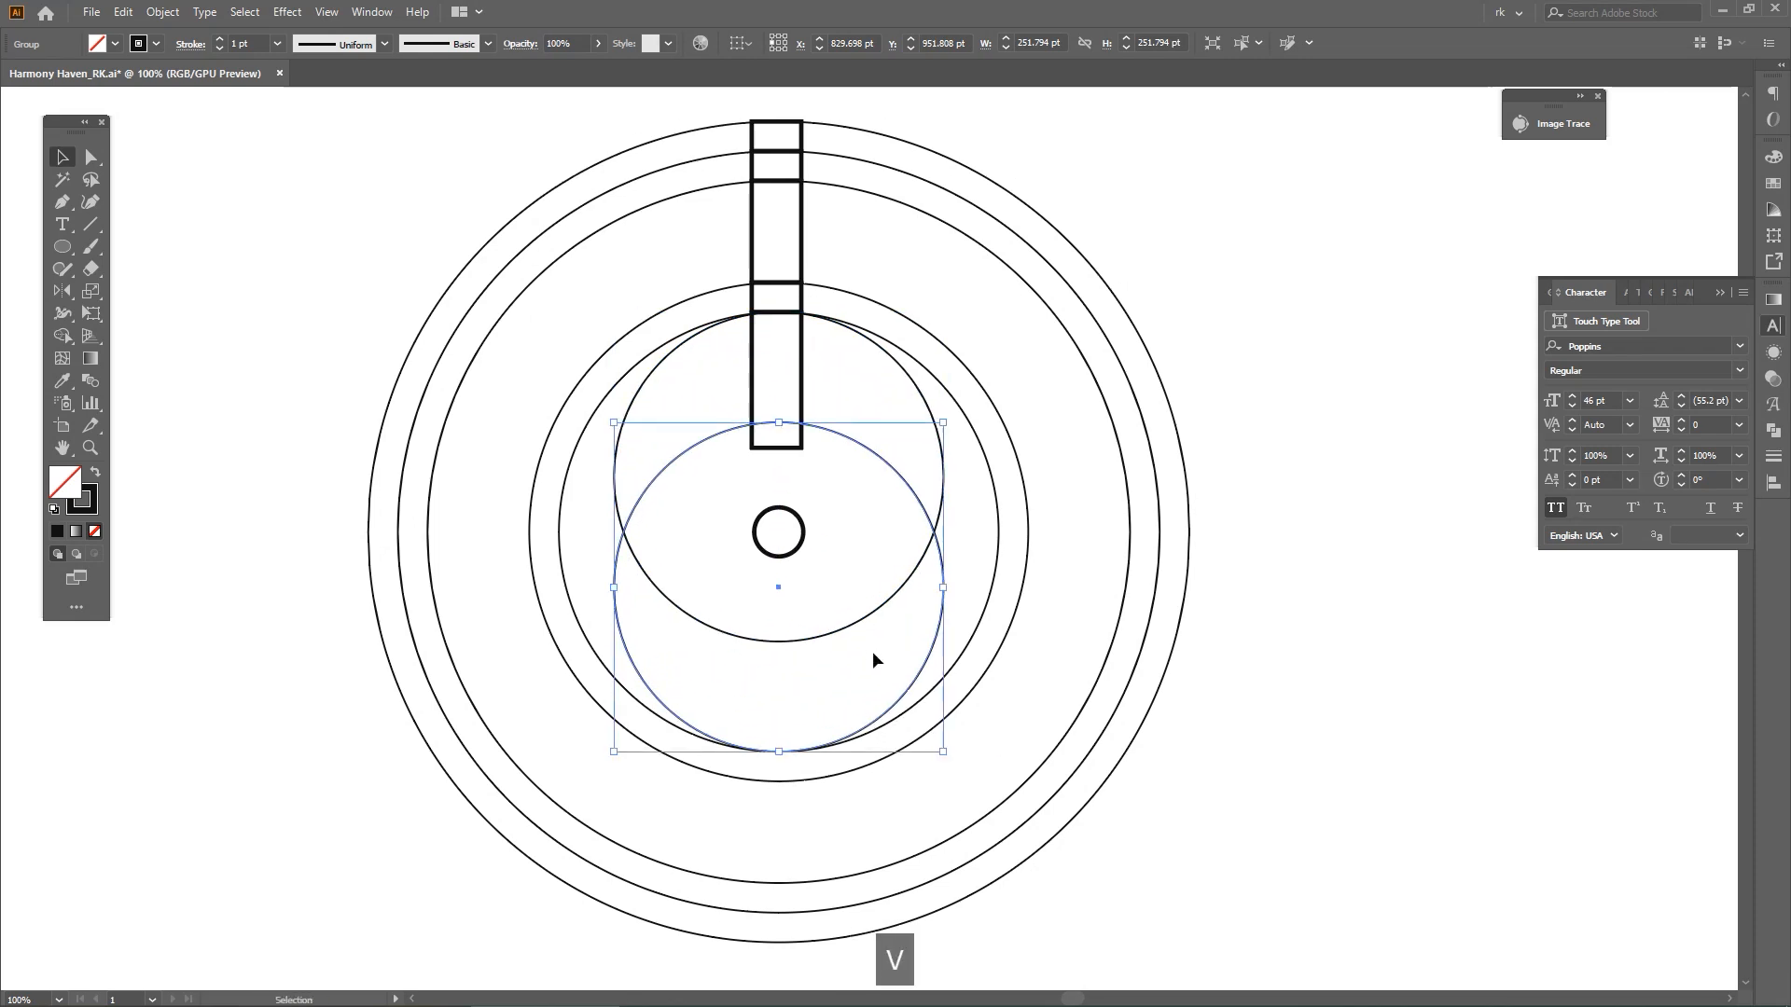
Shrink the lower circle to about 232 pt so its top meets the bar's lower end, and delete the upper circle
{"action": "left_click_drag", "start_coordinate": [779, 422], "coordinate": [780, 450]}
{"action": "left_click", "coordinate": [870, 412]}
{"action": "left_click", "coordinate": [943, 479]}
{"action": "key", "text": "Delete"}
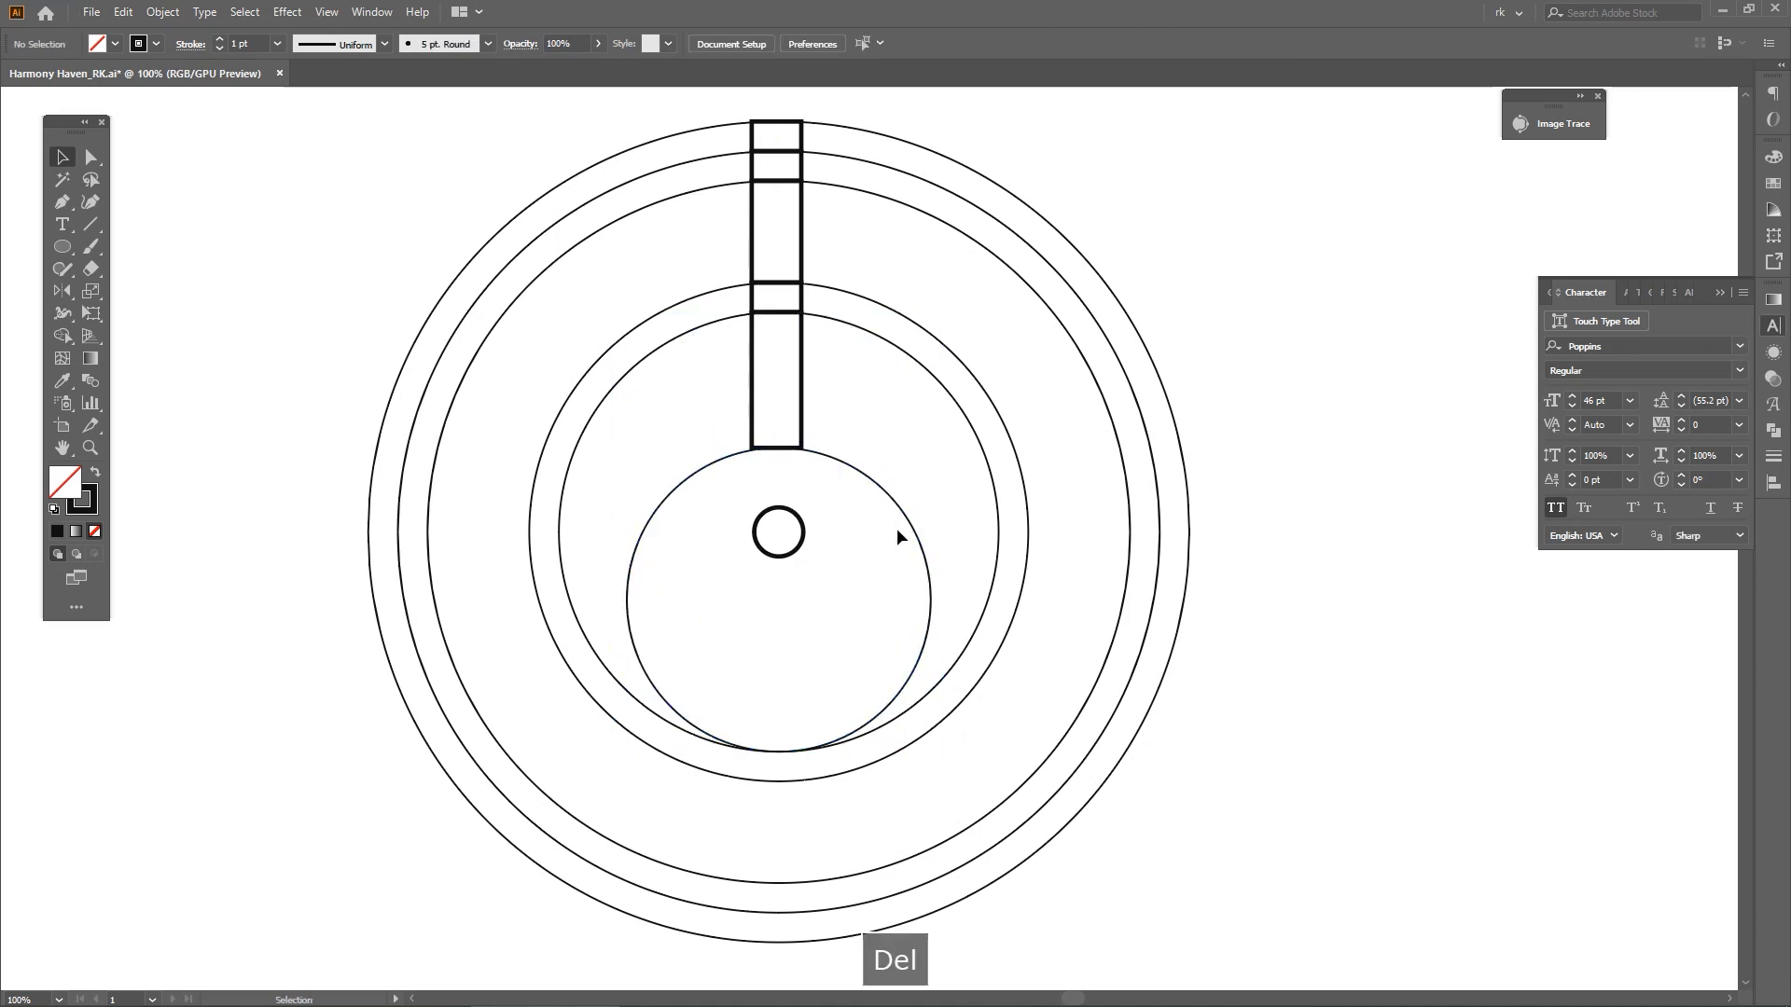
Duplicate the remaining 232 pt circle upward so it touches the top of the inner ring, forming a central lens
{"action": "left_click_drag", "start_coordinate": [915, 535], "coordinate": [893, 462]}
{"action": "left_click", "coordinate": [898, 416]}
{"action": "key", "text": "space"}
{"action": "key", "text": "space"}
{"action": "scroll", "coordinate": [858, 497], "scroll_direction": "up", "scroll_amount": 1}
{"action": "key", "text": "space"}
{"action": "scroll", "coordinate": [888, 436], "scroll_direction": "down", "scroll_amount": 1}
Copy the small centre circle in place and enlarge the copy downward until it touches the lens's lower arc
{"action": "key", "text": "space"}
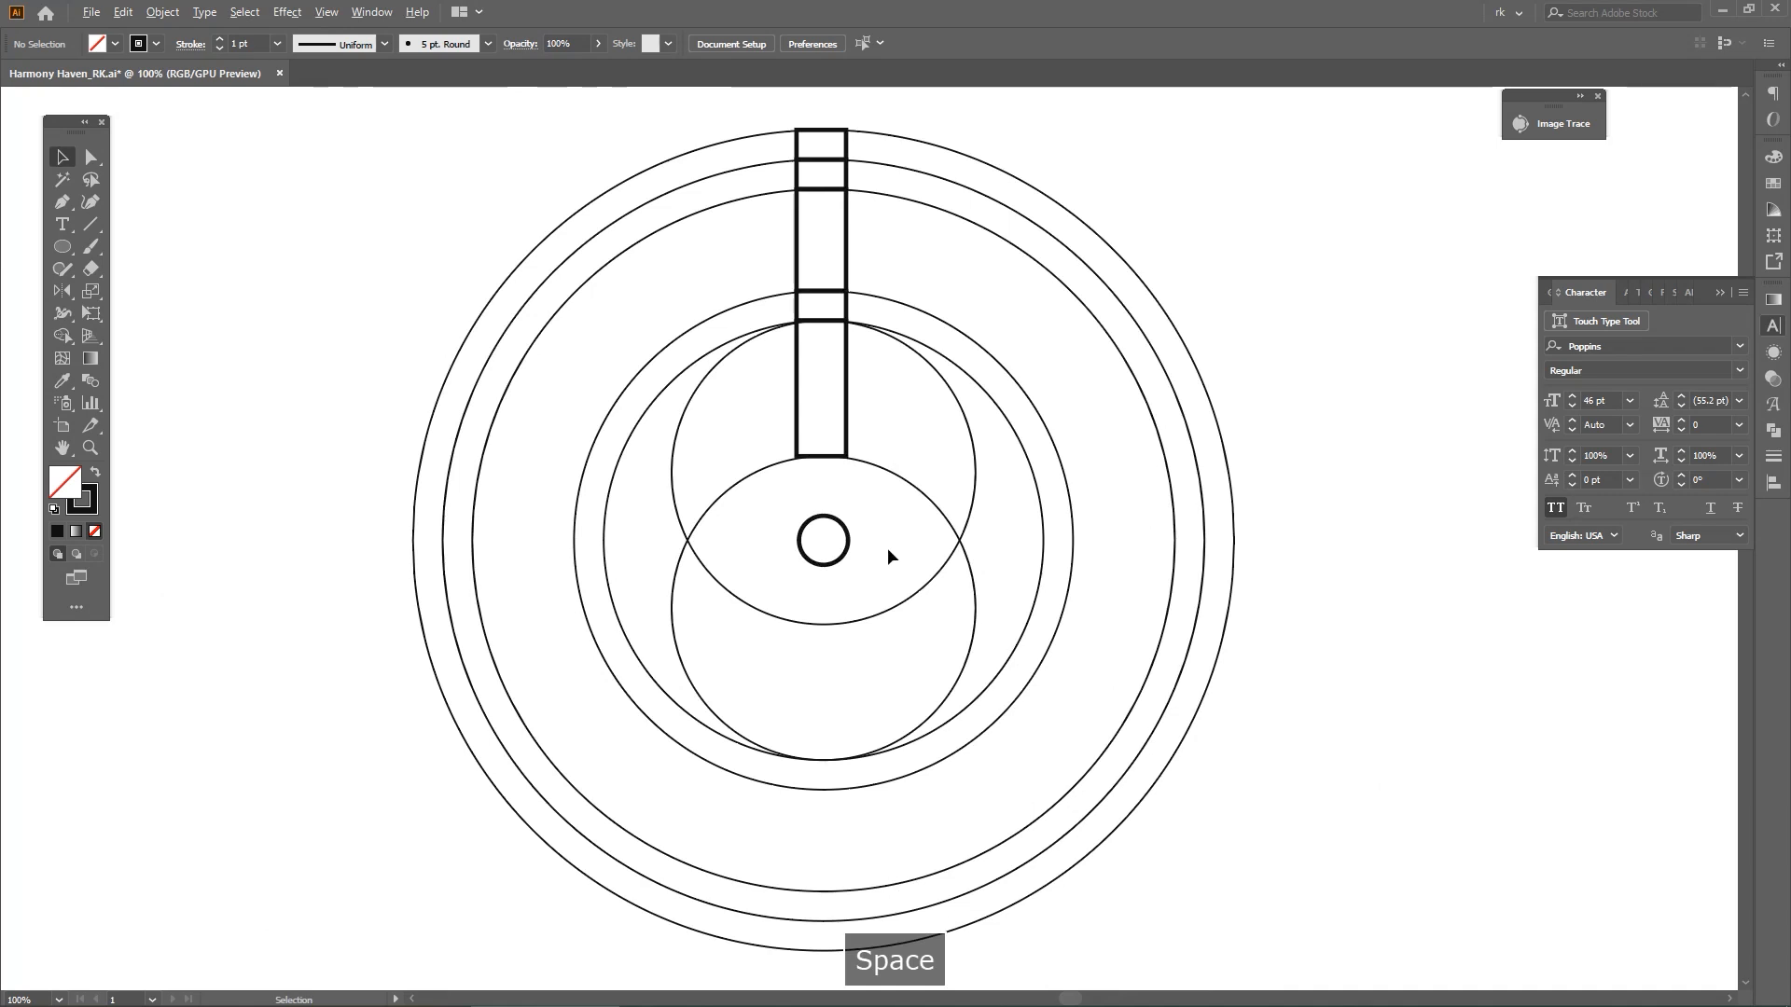
{"action": "scroll", "coordinate": [887, 555], "scroll_direction": "up", "scroll_amount": 1}
{"action": "left_click", "coordinate": [830, 535]}
{"action": "key", "text": "space"}
{"action": "left_click_drag", "start_coordinate": [872, 584], "coordinate": [917, 555]}
{"action": "key", "text": "ctrl+c"}
{"action": "key", "text": "v"}
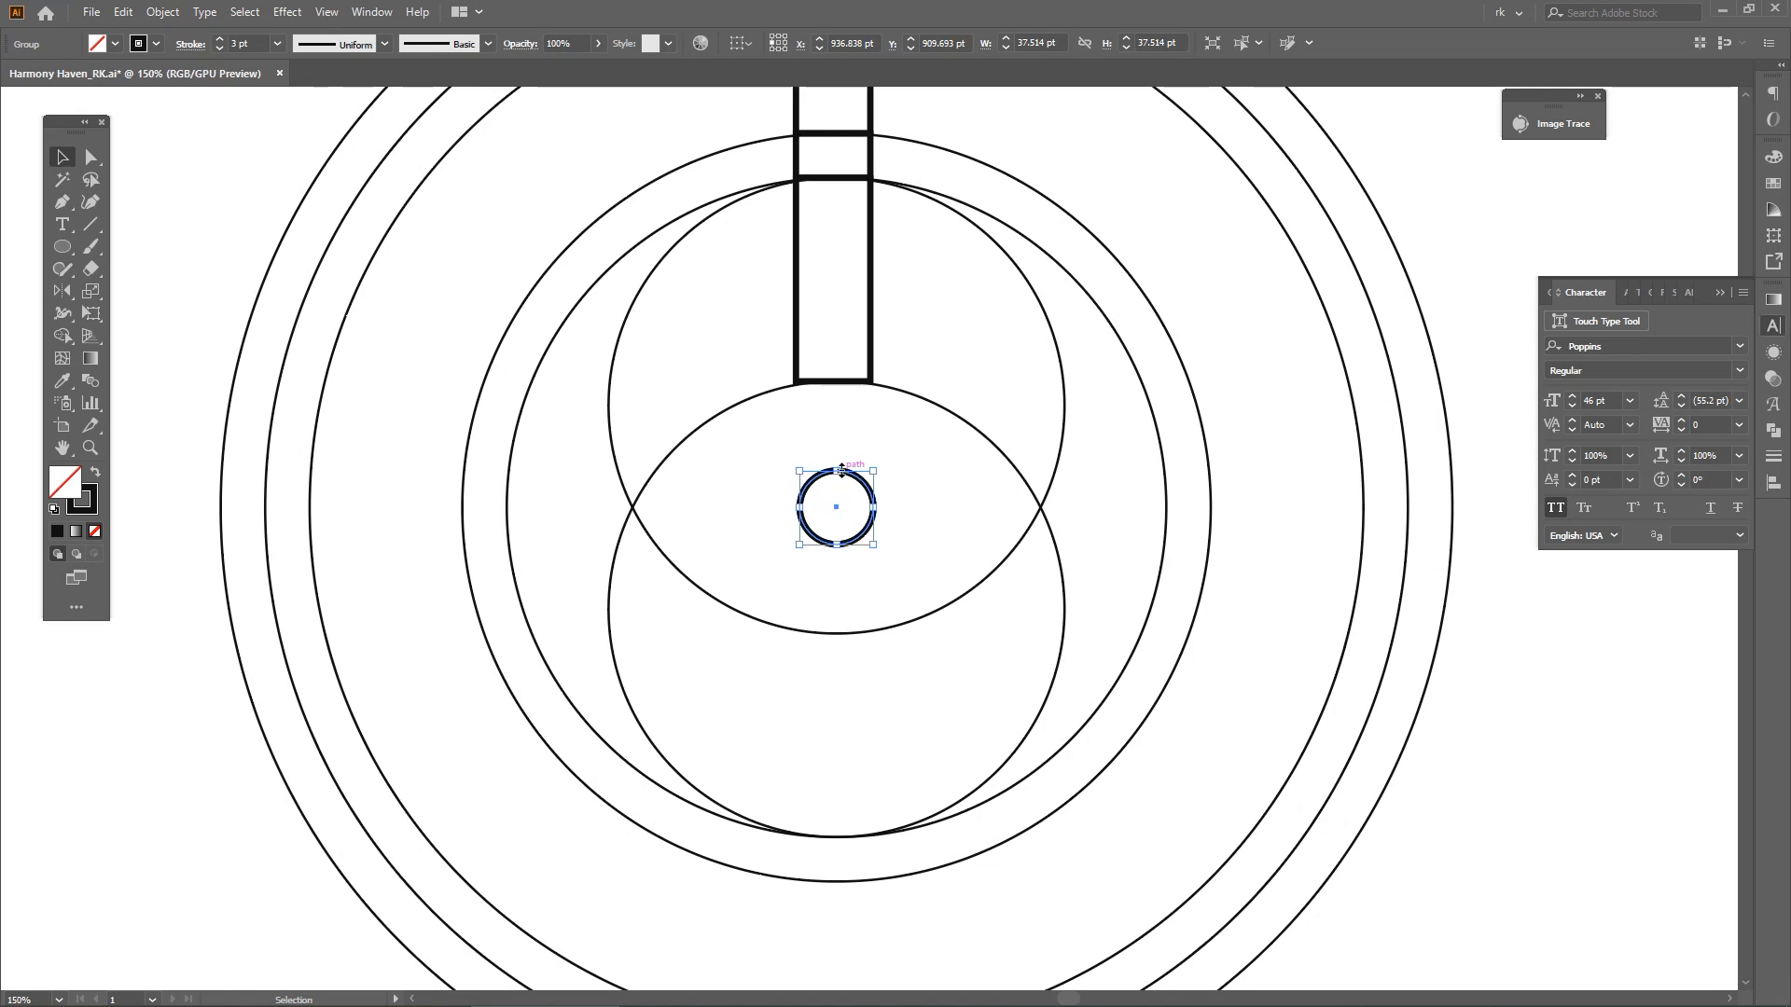
{"action": "left_click_drag", "start_coordinate": [840, 553], "coordinate": [833, 636]}
{"action": "key", "text": "space"}
{"action": "left_click_drag", "start_coordinate": [864, 601], "coordinate": [850, 616]}
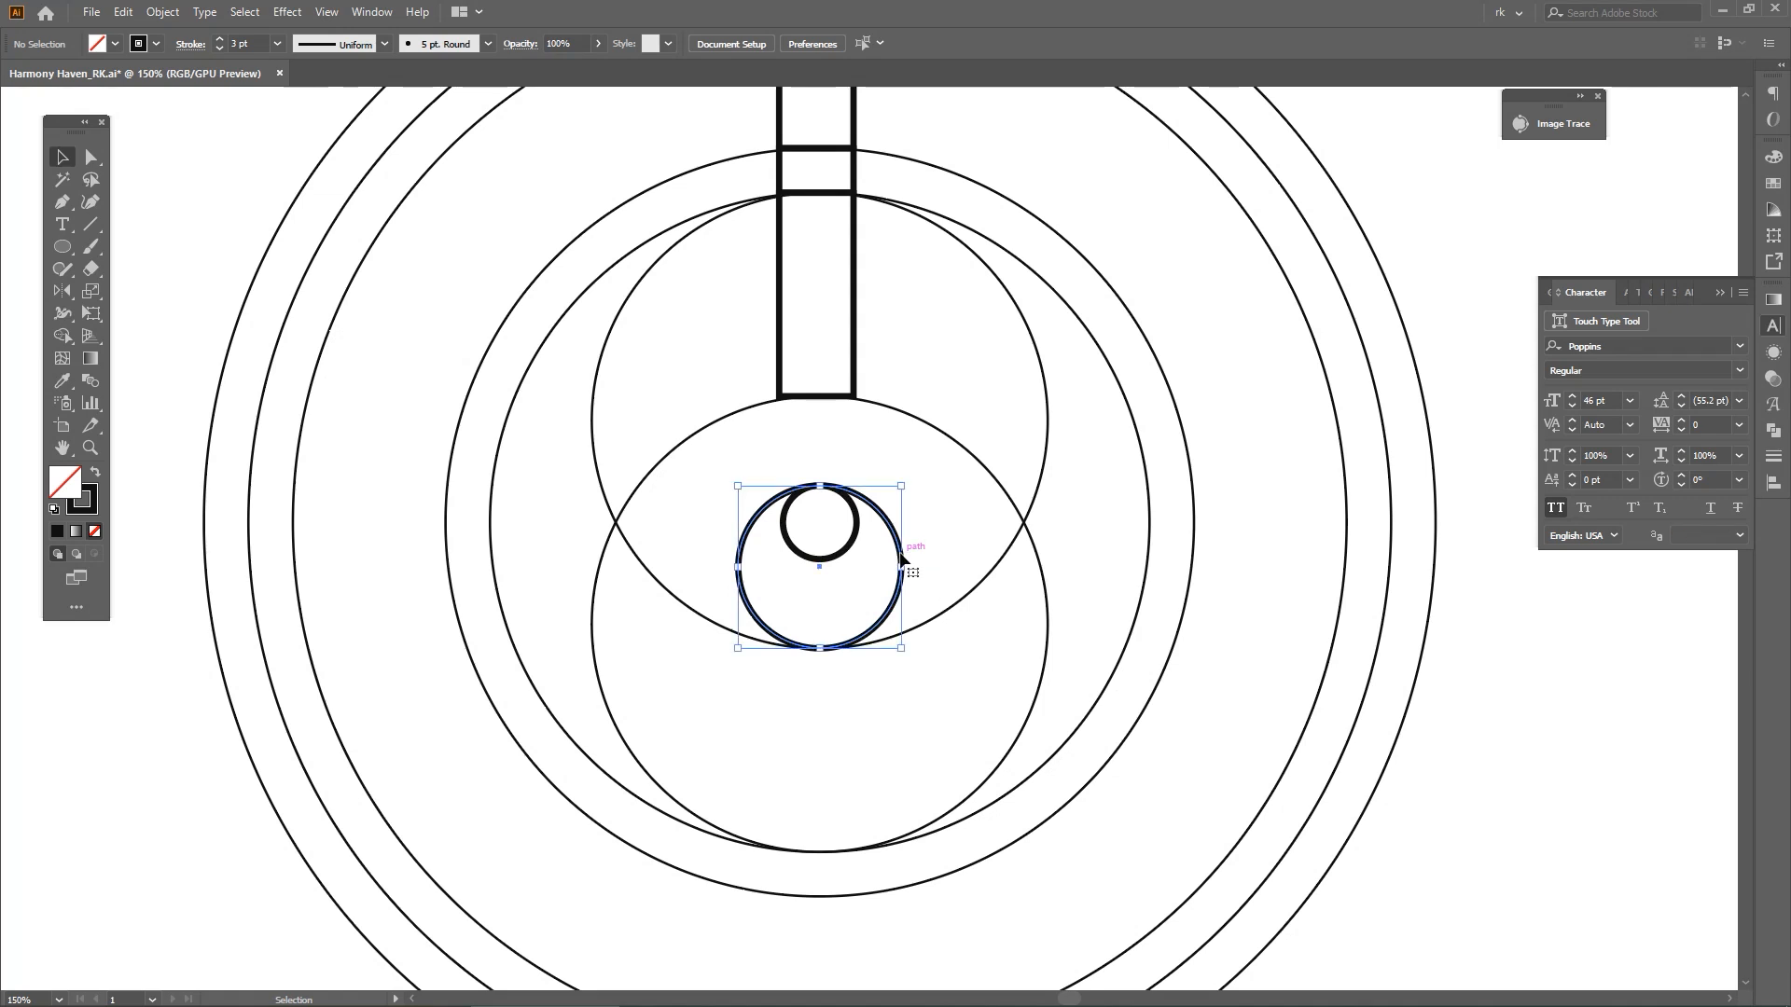
Copy the enlarged centre circle and scale the copy upward until it spans the full height of the lens
{"action": "key", "text": "ctrl+c"}
{"action": "key", "text": "v"}
{"action": "left_click_drag", "start_coordinate": [827, 486], "coordinate": [864, 542]}
{"action": "key", "text": "space"}
{"action": "key", "text": "v"}
{"action": "left_click", "coordinate": [865, 489]}
{"action": "key", "text": "space"}
Place a duplicate of the segmented vertical bar outside the rings, to their left
{"action": "left_click", "coordinate": [841, 401]}
{"action": "key", "text": "space"}
{"action": "left_click_drag", "start_coordinate": [895, 372], "coordinate": [489, 482]}
{"action": "key", "text": "space"}
{"action": "scroll", "coordinate": [854, 484], "scroll_direction": "down", "scroll_amount": 2}
{"action": "scroll", "coordinate": [812, 483], "scroll_direction": "up", "scroll_amount": 2}
Ungroup the segmented bar over the rings and delete every segment except the narrow one between the two inner rings
{"action": "left_click", "coordinate": [843, 478]}
{"action": "key", "text": "space"}
{"action": "left_click_drag", "start_coordinate": [893, 484], "coordinate": [865, 493]}
{"action": "key", "text": "ctrl+shift+g"}
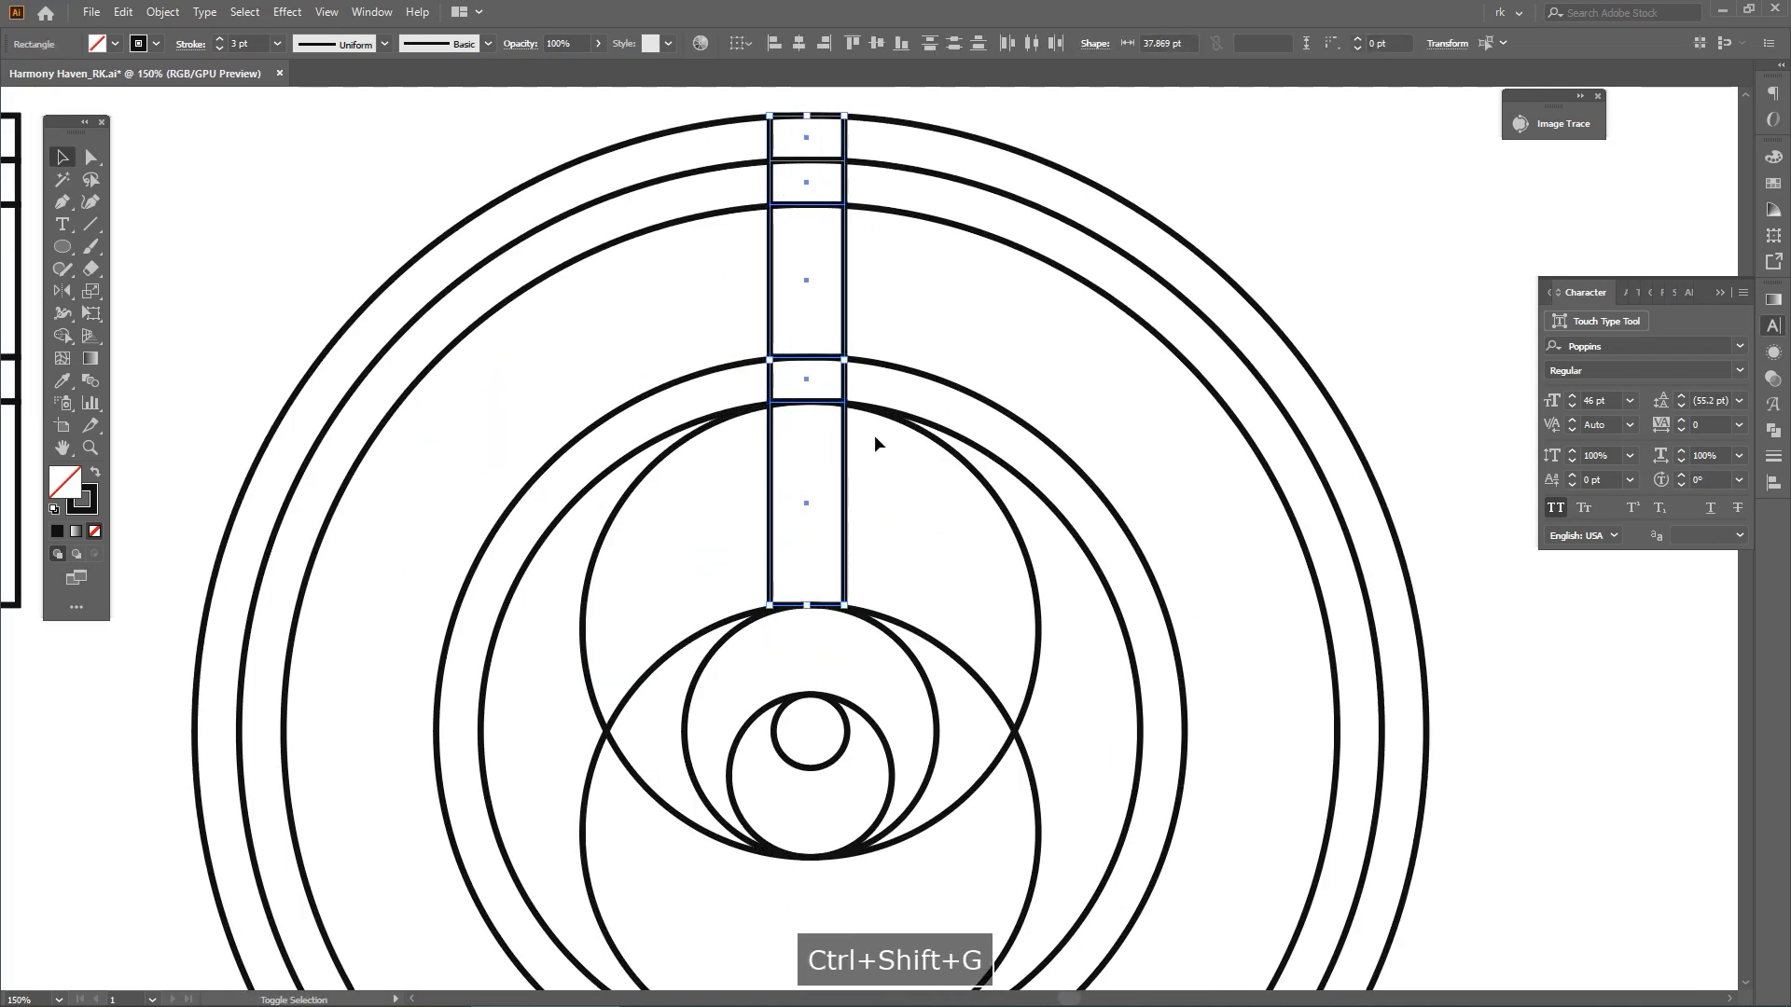
{"action": "left_click", "coordinate": [846, 384], "text": "shift"}
{"action": "key", "text": "Delete"}
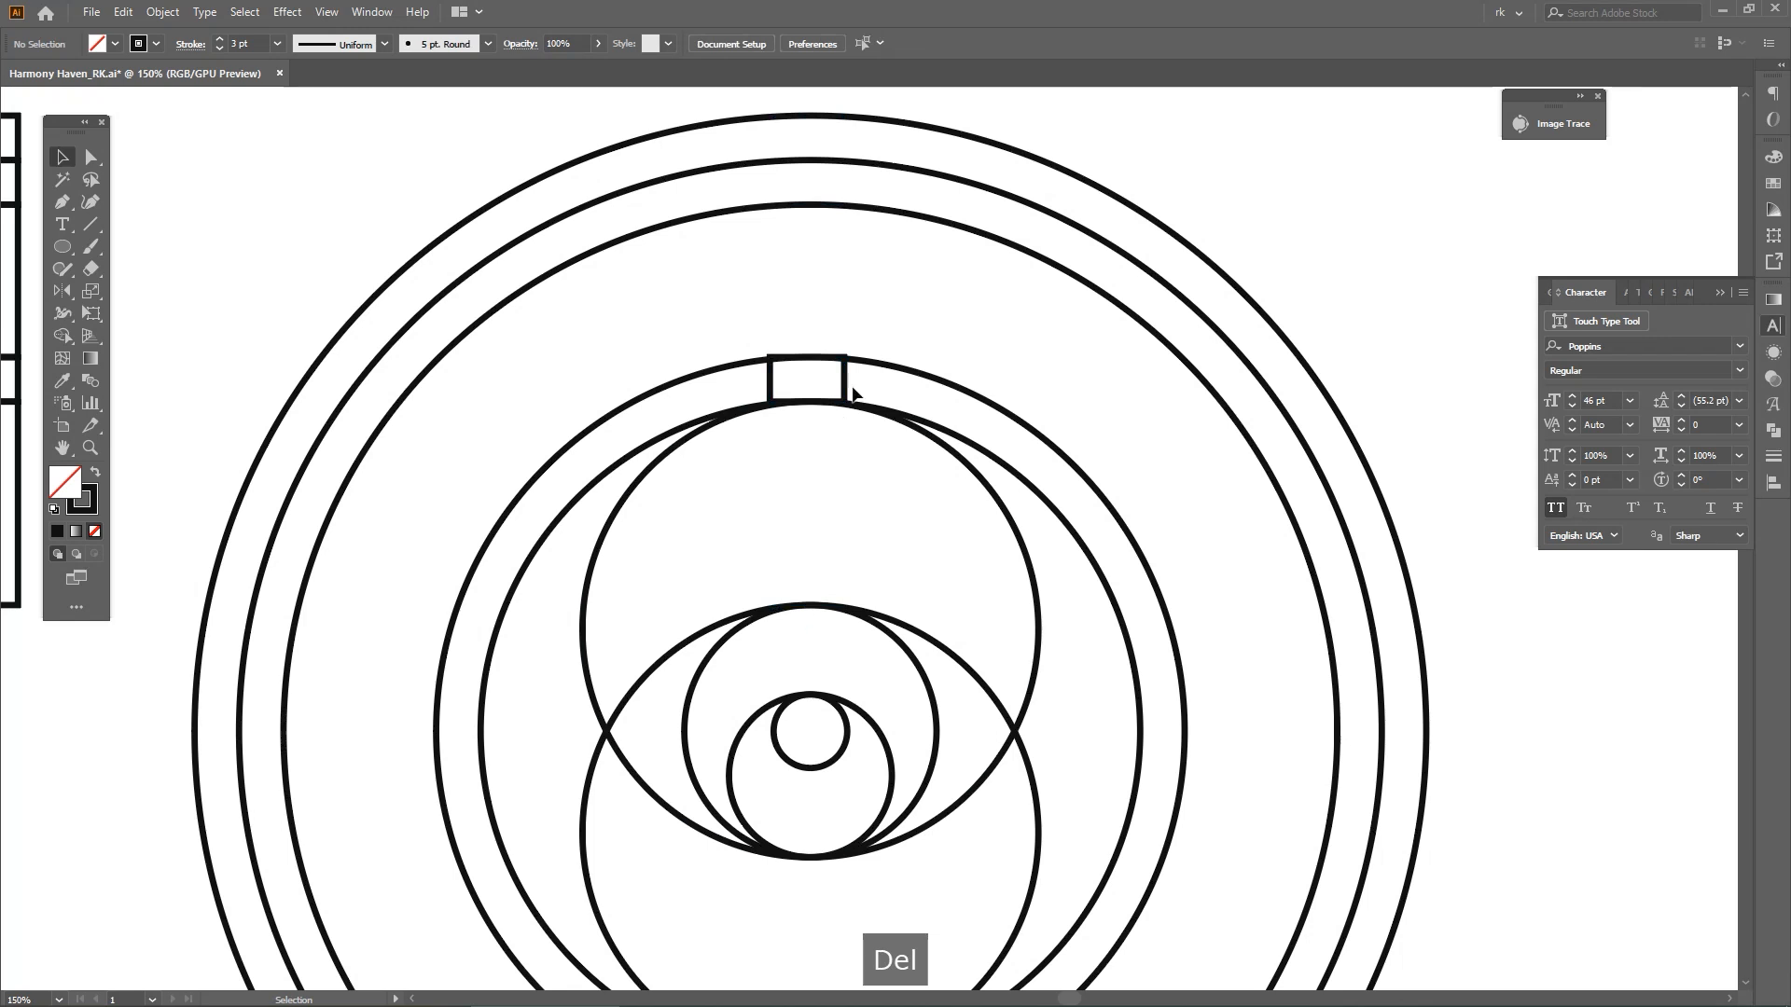
Move the narrow rectangle down about 22.7 pt until its top edge meets the top of the upper circle, checking in outline view
{"action": "scroll", "coordinate": [844, 385], "scroll_direction": "up", "scroll_amount": 3}
{"action": "left_click_drag", "start_coordinate": [848, 381], "coordinate": [848, 491]}
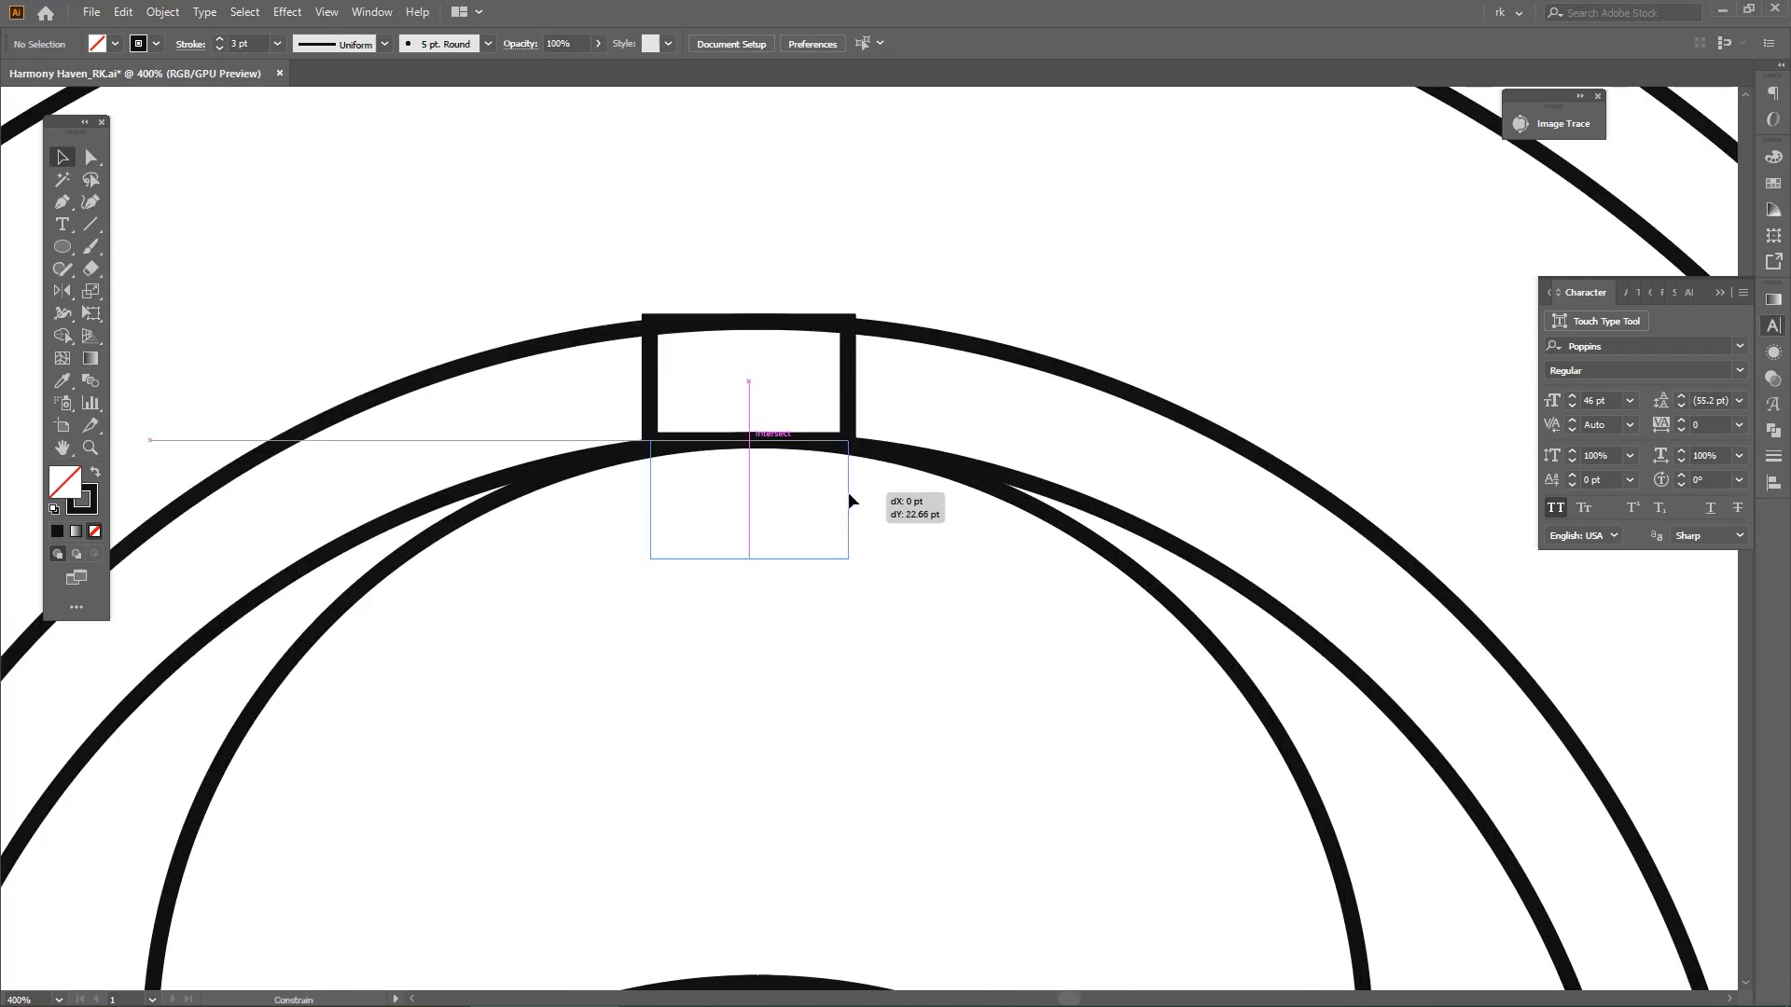
{"action": "scroll", "coordinate": [848, 491], "scroll_direction": "down", "scroll_amount": 3}
{"action": "scroll", "coordinate": [904, 576], "scroll_direction": "up", "scroll_amount": 3}
{"action": "key", "text": "ctrl+y"}
{"action": "left_click", "coordinate": [780, 403]}
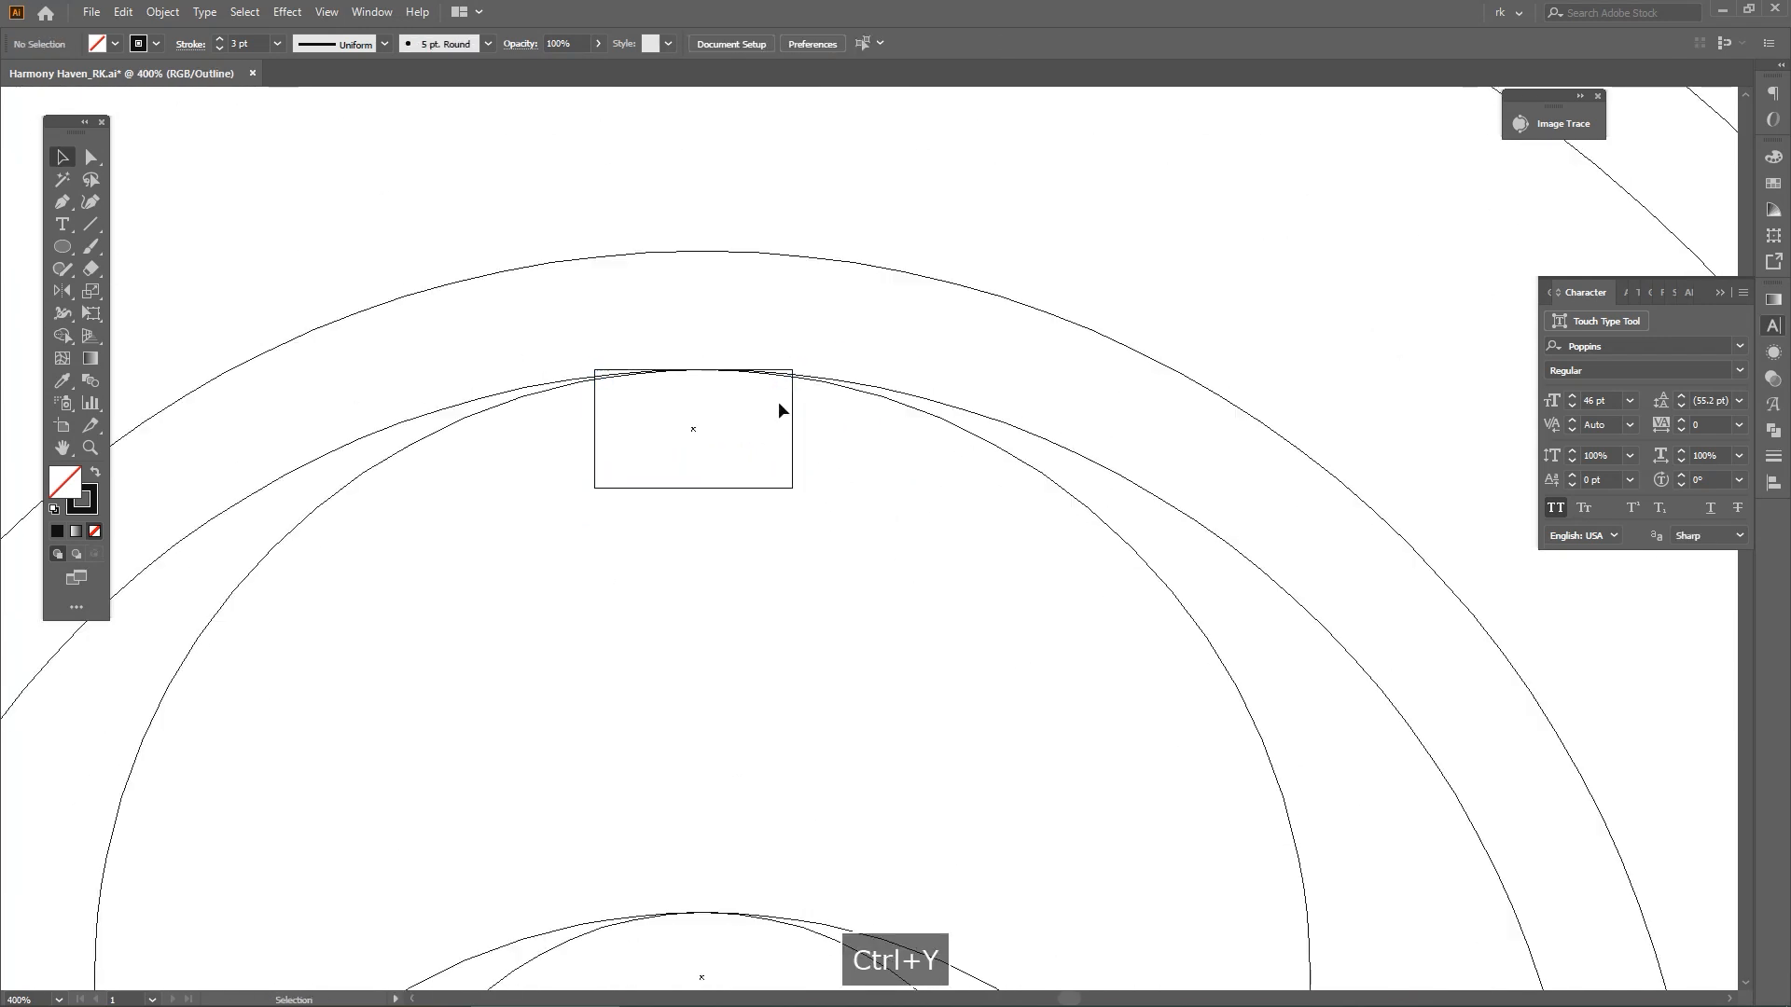
{"action": "scroll", "coordinate": [737, 406], "scroll_direction": "up", "scroll_amount": 3}
{"action": "scroll", "coordinate": [733, 440], "scroll_direction": "down", "scroll_amount": 5}
{"action": "key", "text": "ctrl+y"}
Copy the upper circle and shrink the copy concentrically to about 187 pt so it meets the narrow rectangle's bottom edge
{"action": "left_click", "coordinate": [991, 570]}
{"action": "key", "text": "space"}
{"action": "left_click_drag", "start_coordinate": [932, 563], "coordinate": [1006, 487]}
{"action": "key", "text": "ctrl+c"}
{"action": "key", "text": "v"}
{"action": "left_click_drag", "start_coordinate": [791, 338], "coordinate": [794, 396]}
{"action": "key", "text": "space"}
{"action": "left_click_drag", "start_coordinate": [908, 515], "coordinate": [877, 346]}
{"action": "left_click", "coordinate": [873, 356]}
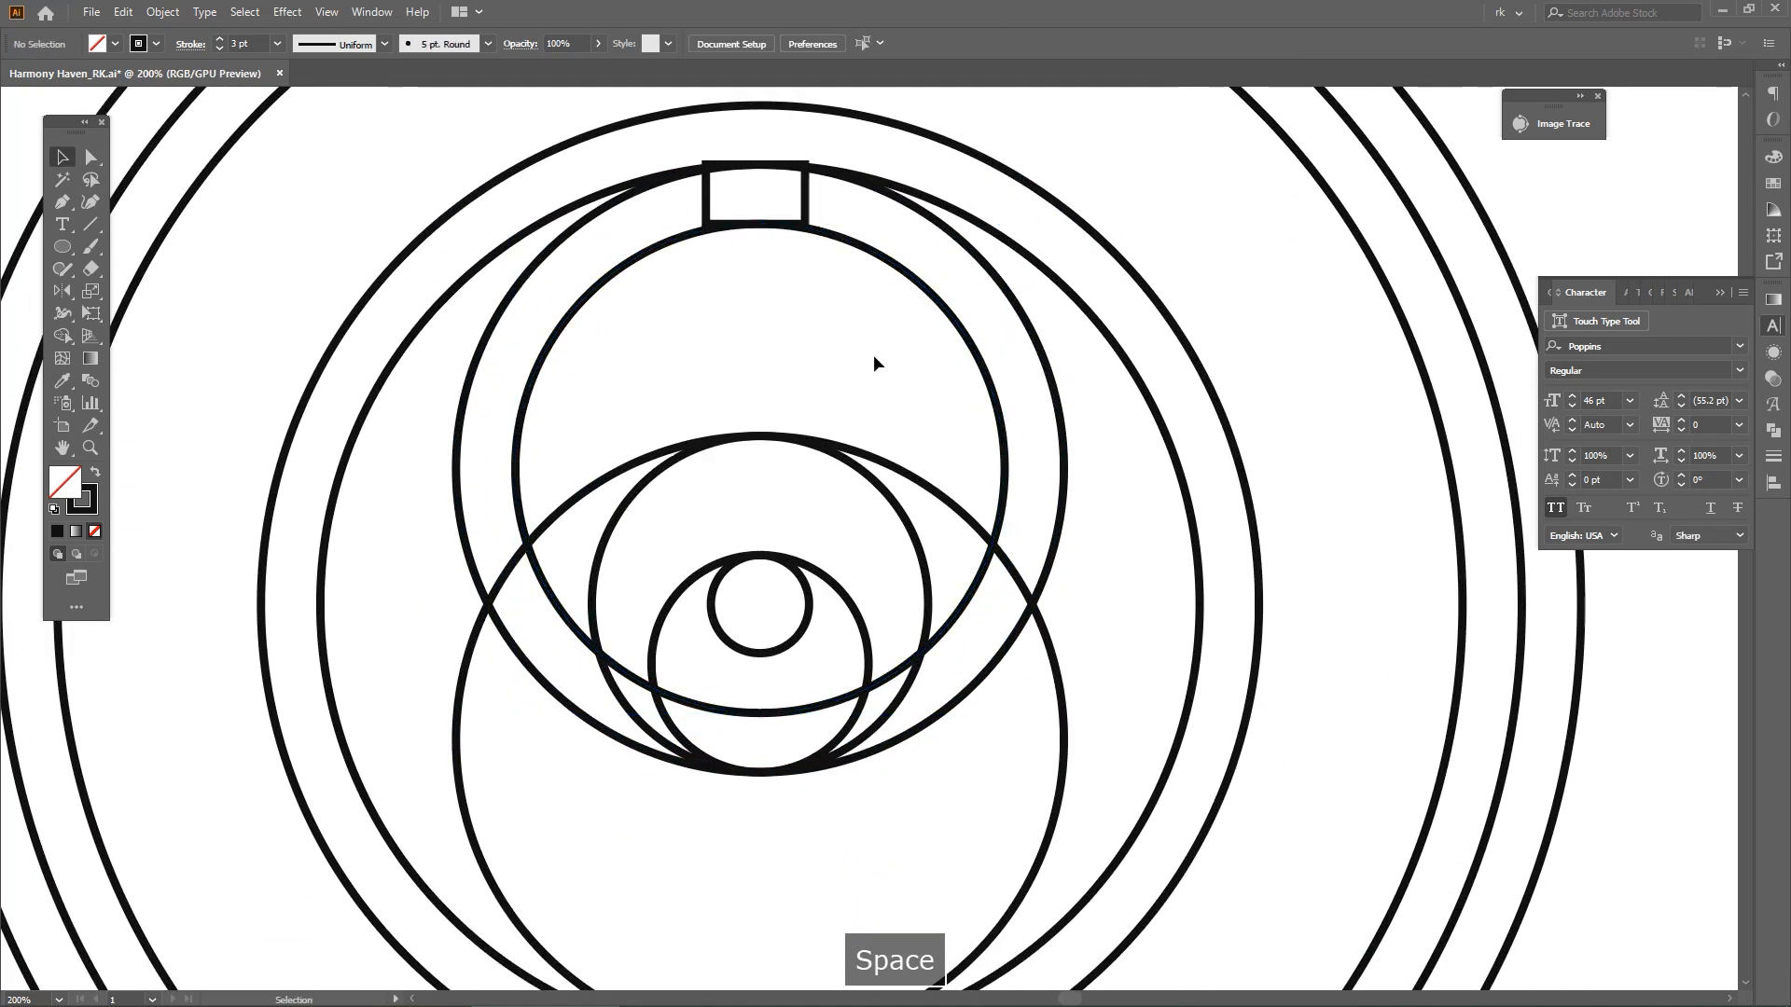
Duplicate the 187 pt circle into the lower large circle and align the two on their vertical centres
{"action": "scroll", "coordinate": [873, 362], "scroll_direction": "down", "scroll_amount": 2}
{"action": "left_click", "coordinate": [910, 501]}
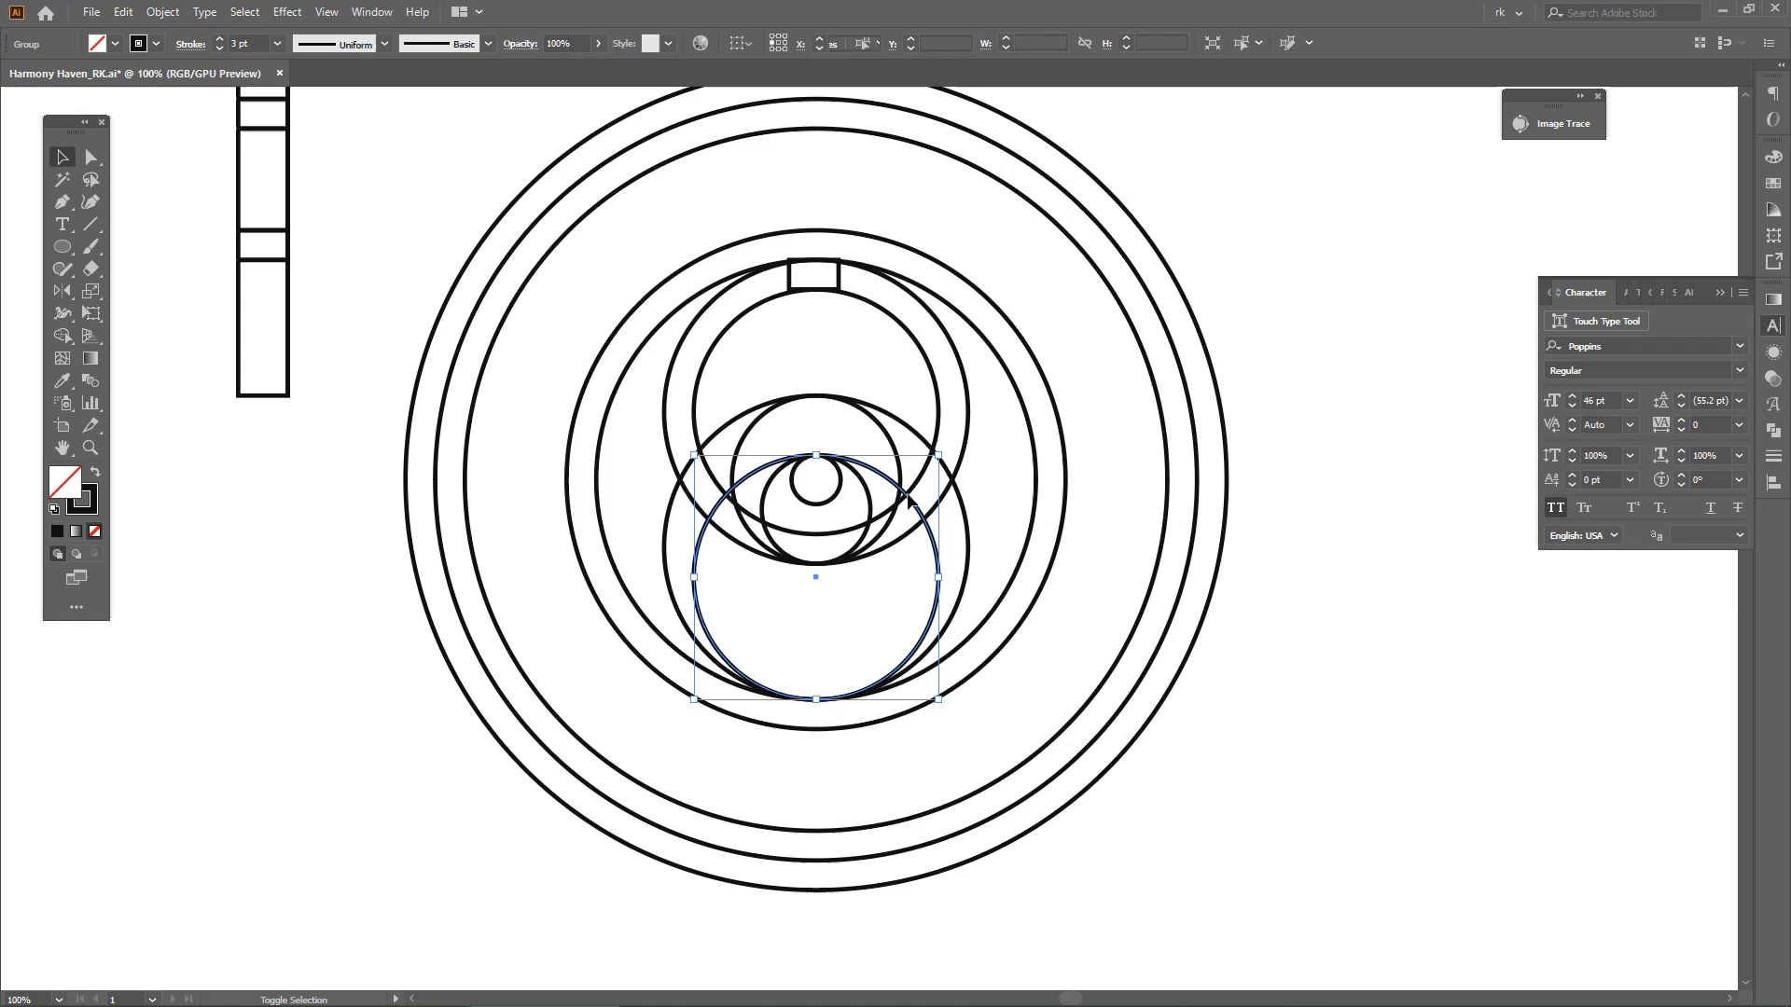
{"action": "left_click", "coordinate": [968, 527], "text": "shift"}
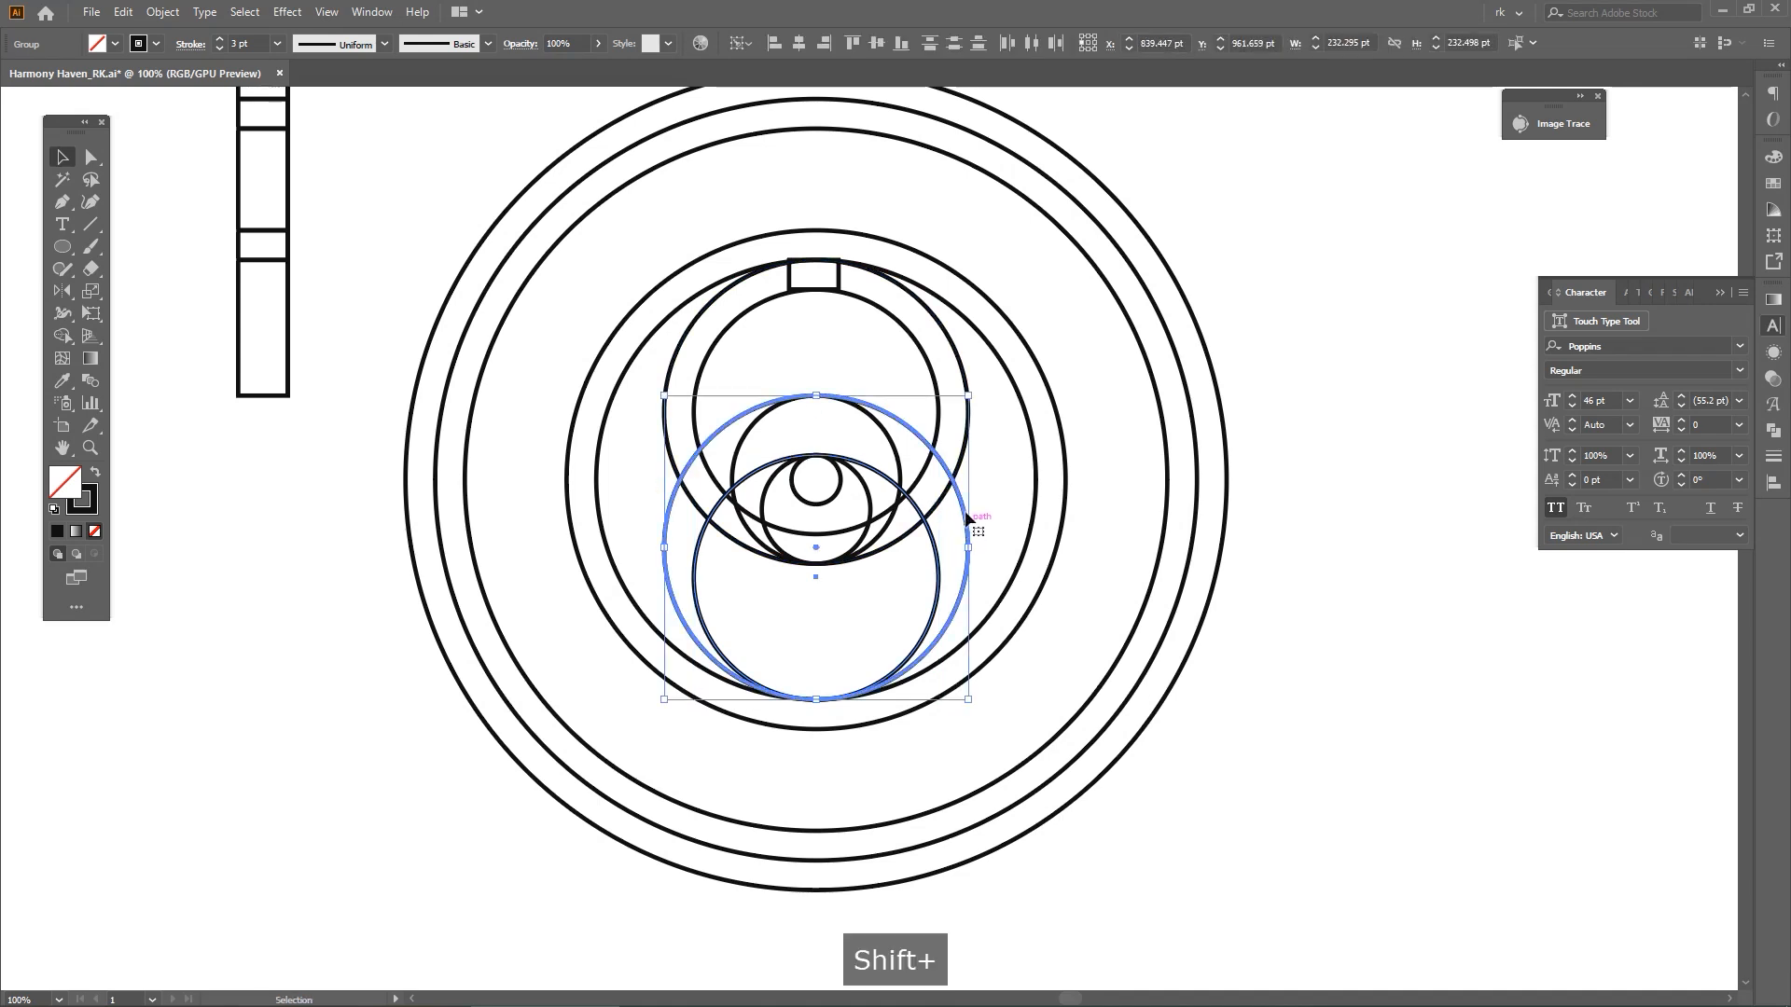
{"action": "left_click", "coordinate": [877, 44]}
{"action": "left_click", "coordinate": [950, 202]}
{"action": "scroll", "coordinate": [891, 452], "scroll_direction": "up", "scroll_amount": 2}
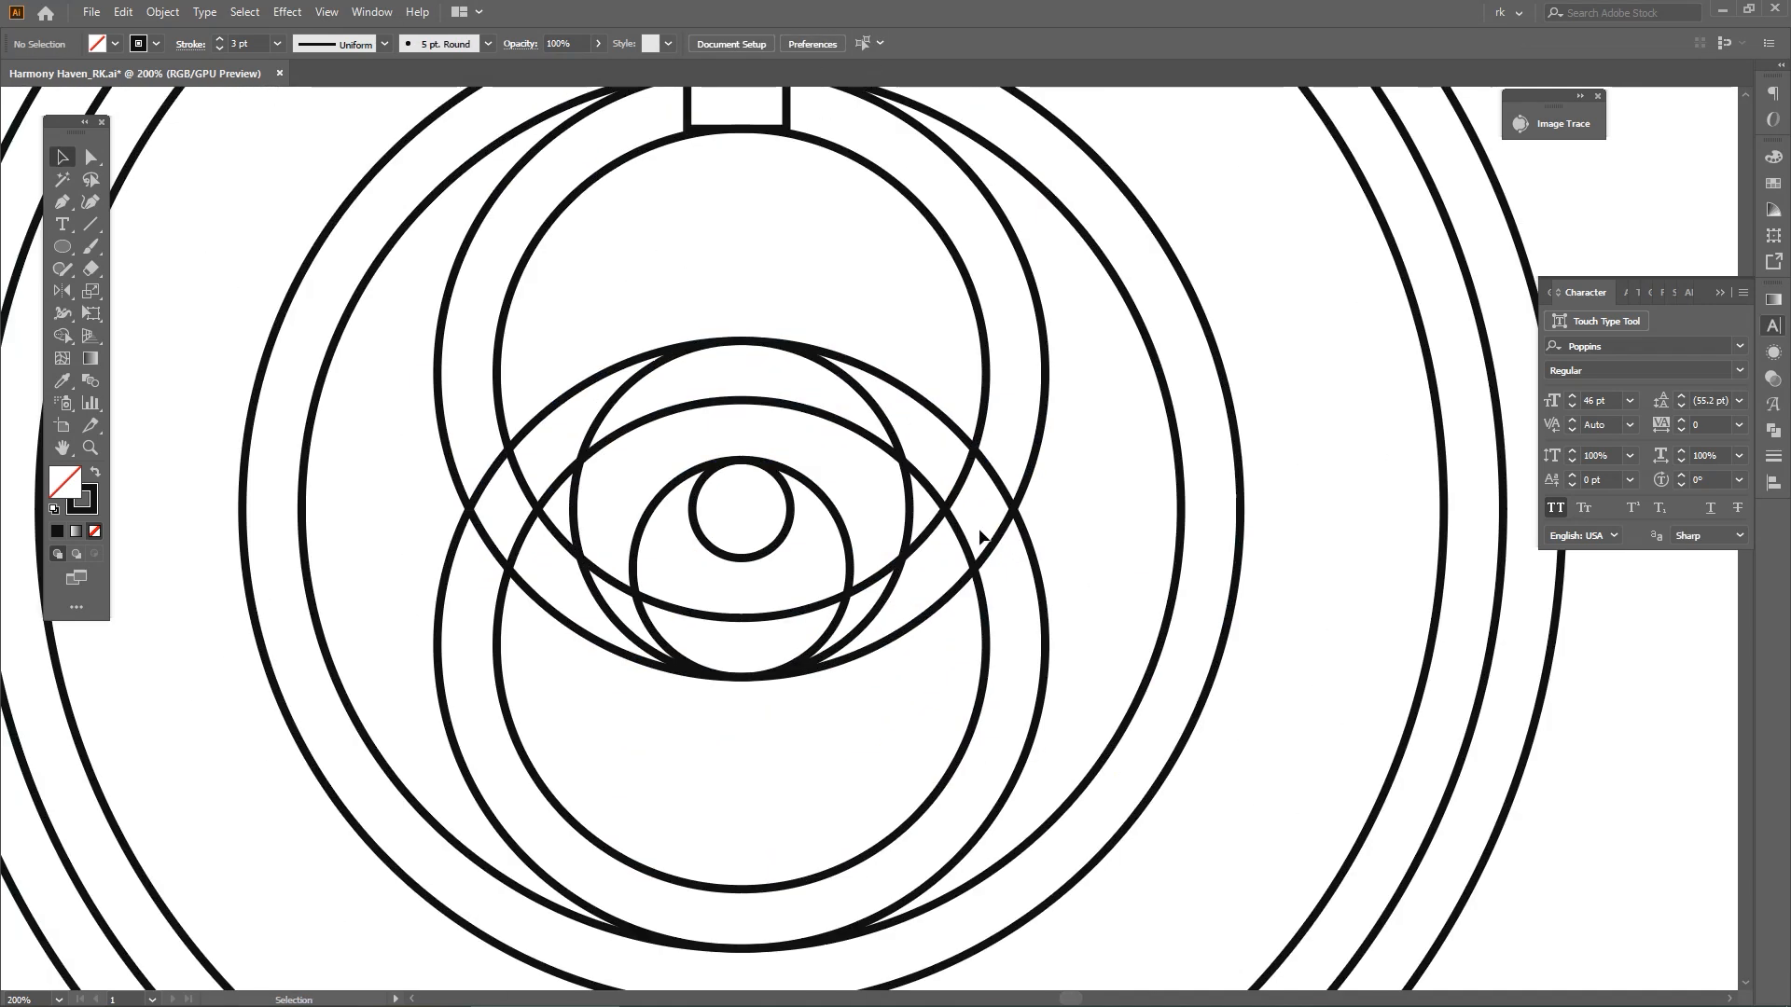
Use Shape Builder to erase the arc of the lower 187 pt circle that lies inside the upper large circle
{"action": "key", "text": "a"}
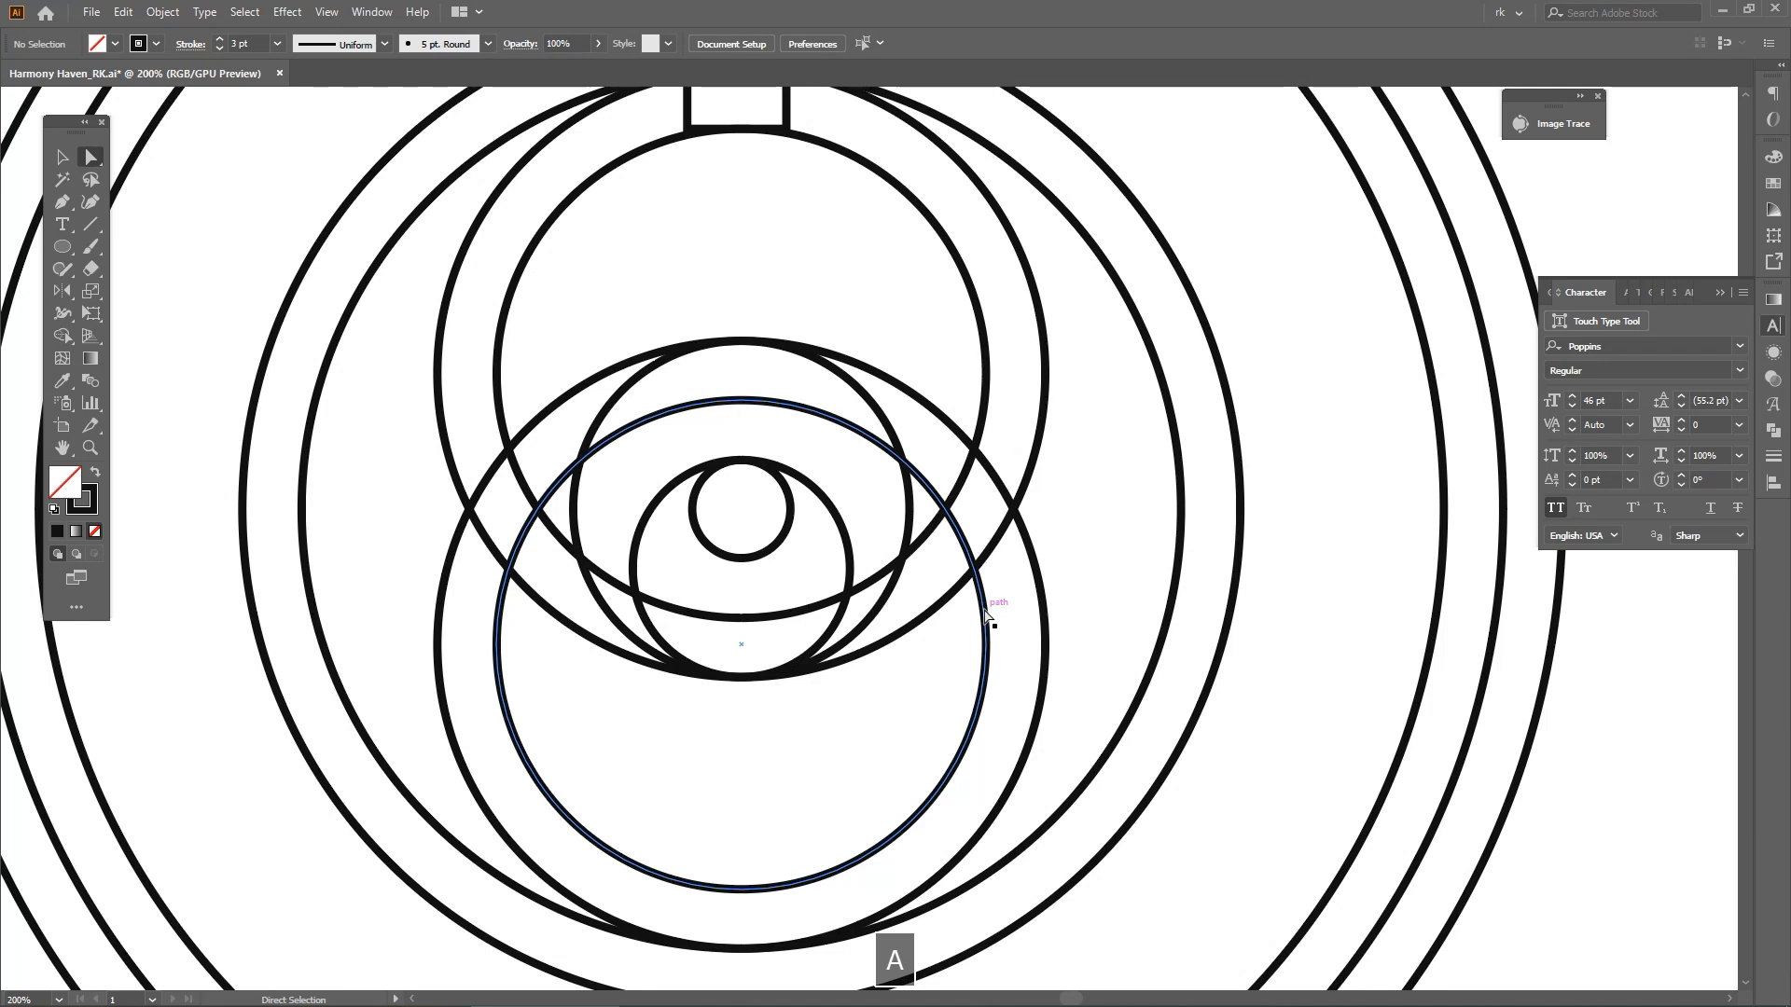
{"action": "left_click", "coordinate": [987, 615]}
{"action": "left_click", "coordinate": [988, 559], "text": "shift"}
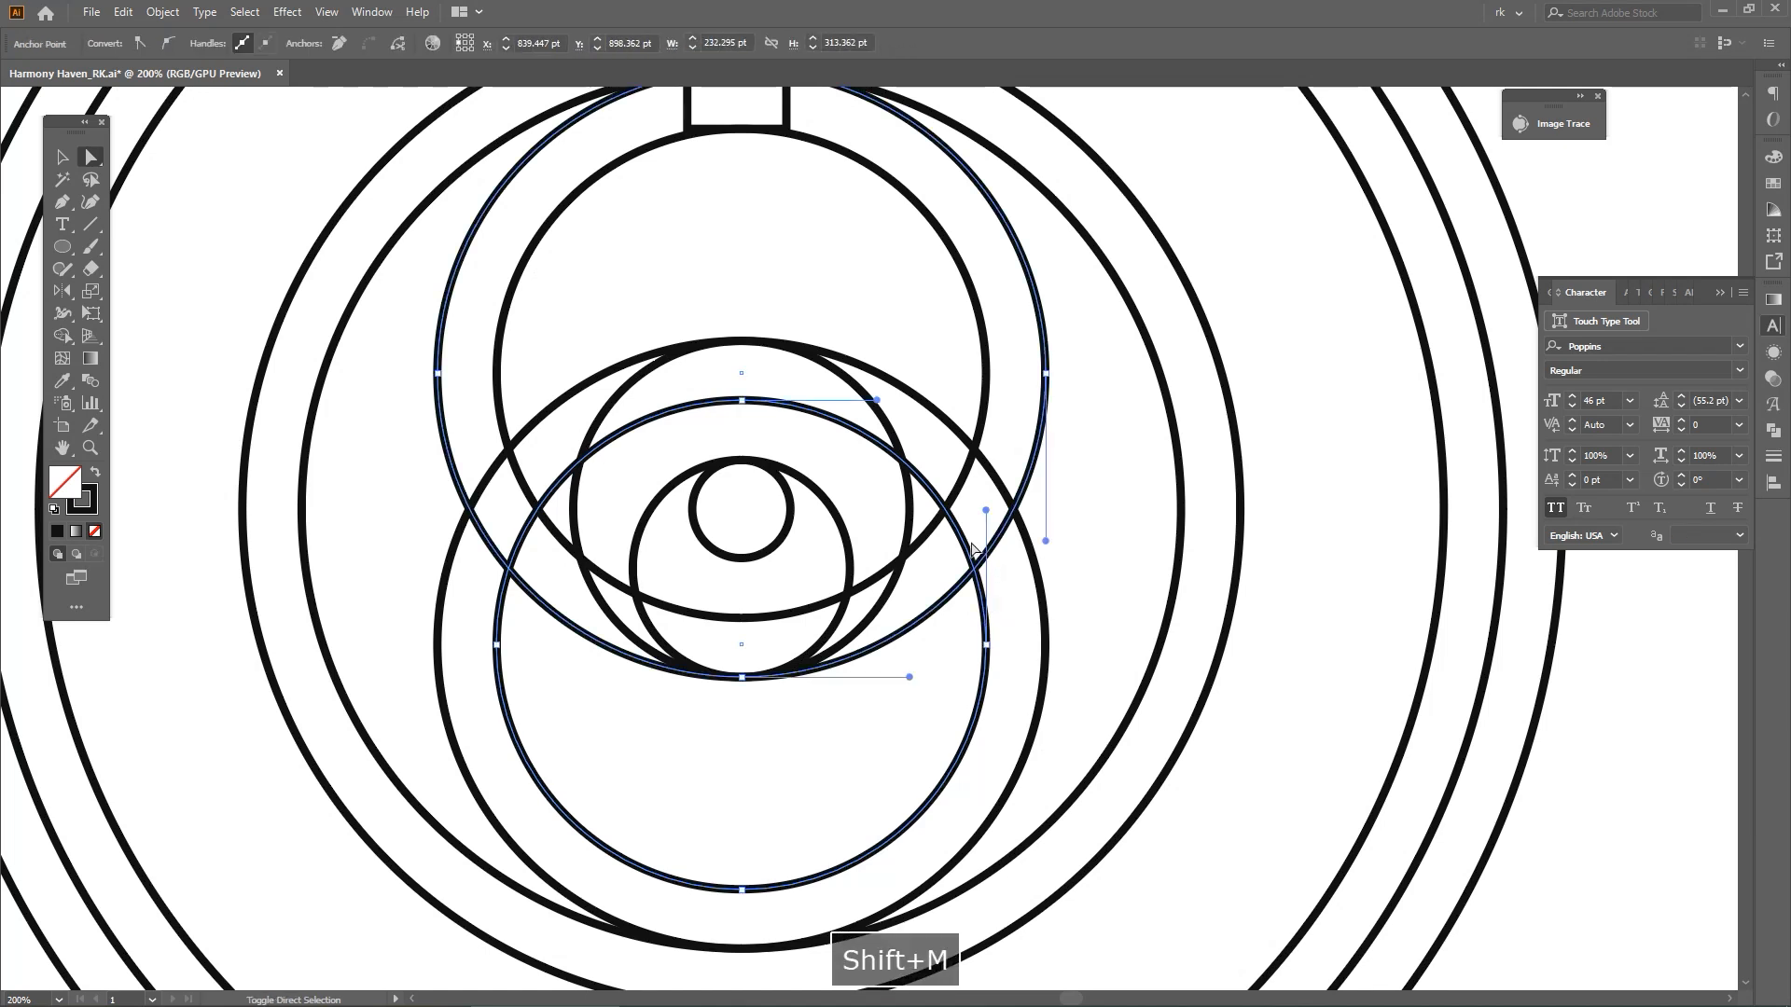
{"action": "left_click", "coordinate": [958, 535], "text": "alt"}
Use Shape Builder to erase the arc of the upper 187 pt circle that lies inside the lower large circle
{"action": "key", "text": "a"}
{"action": "left_click", "coordinate": [984, 411]}
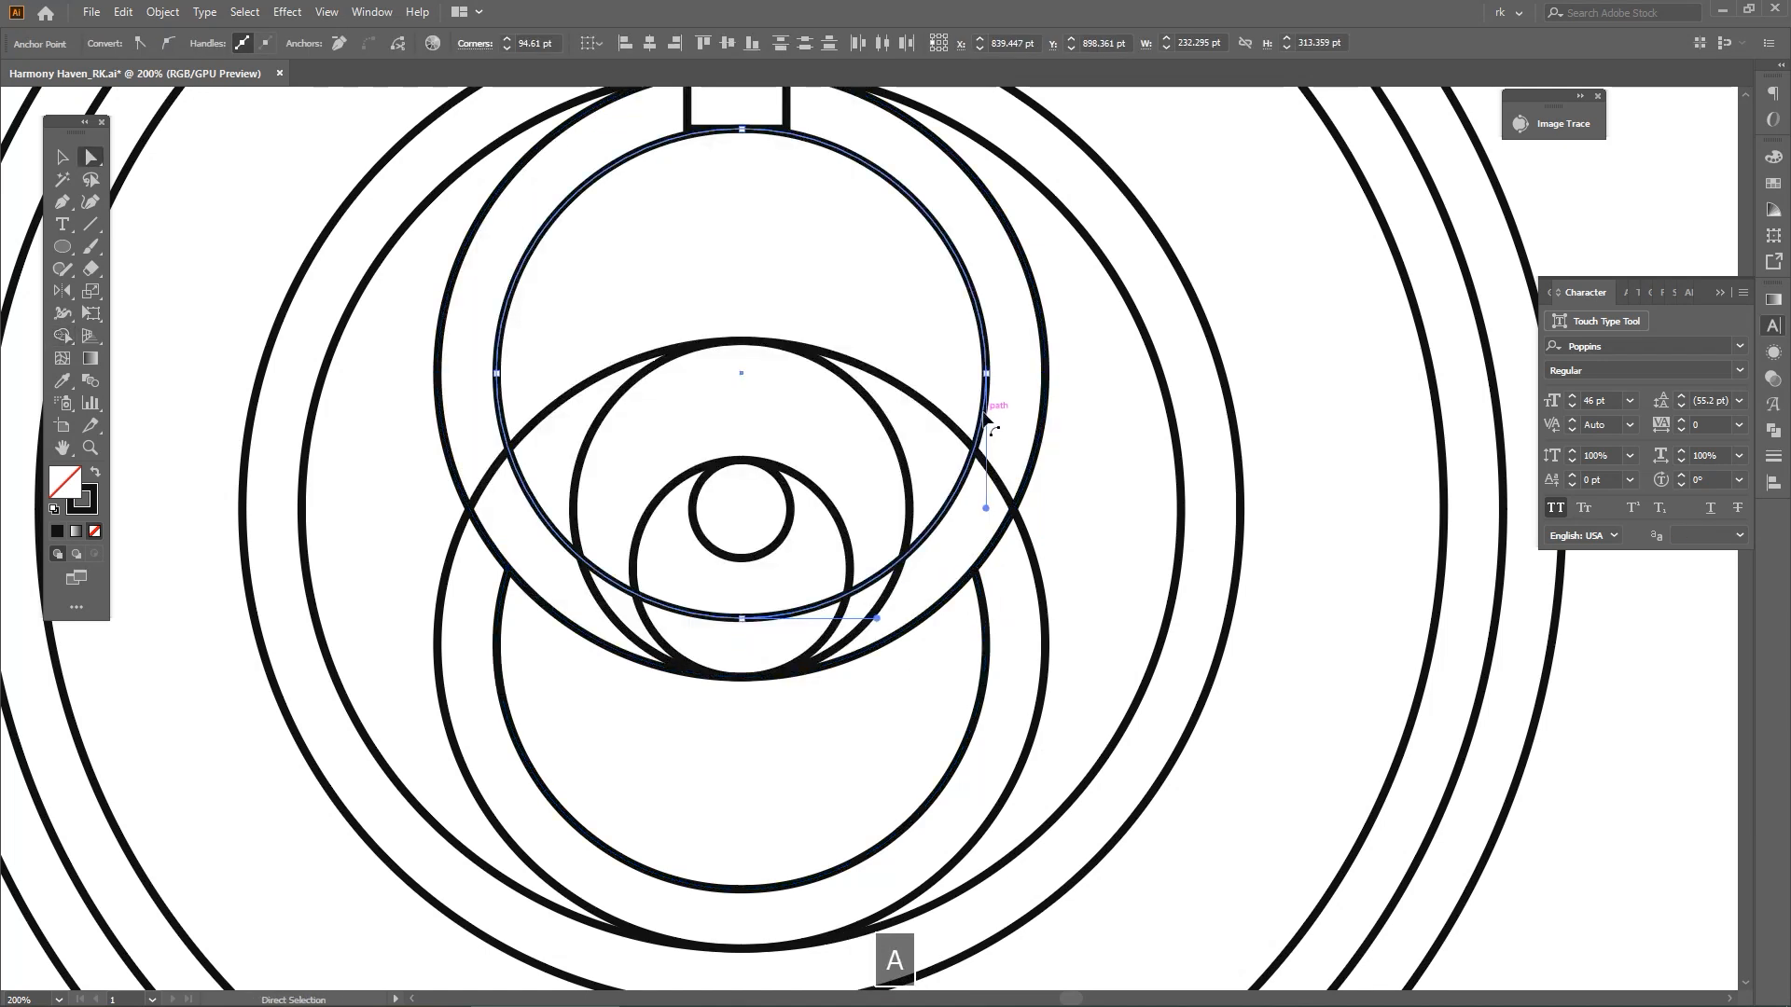
{"action": "left_click", "coordinate": [996, 479], "text": "shift"}
{"action": "key", "text": "shift+m"}
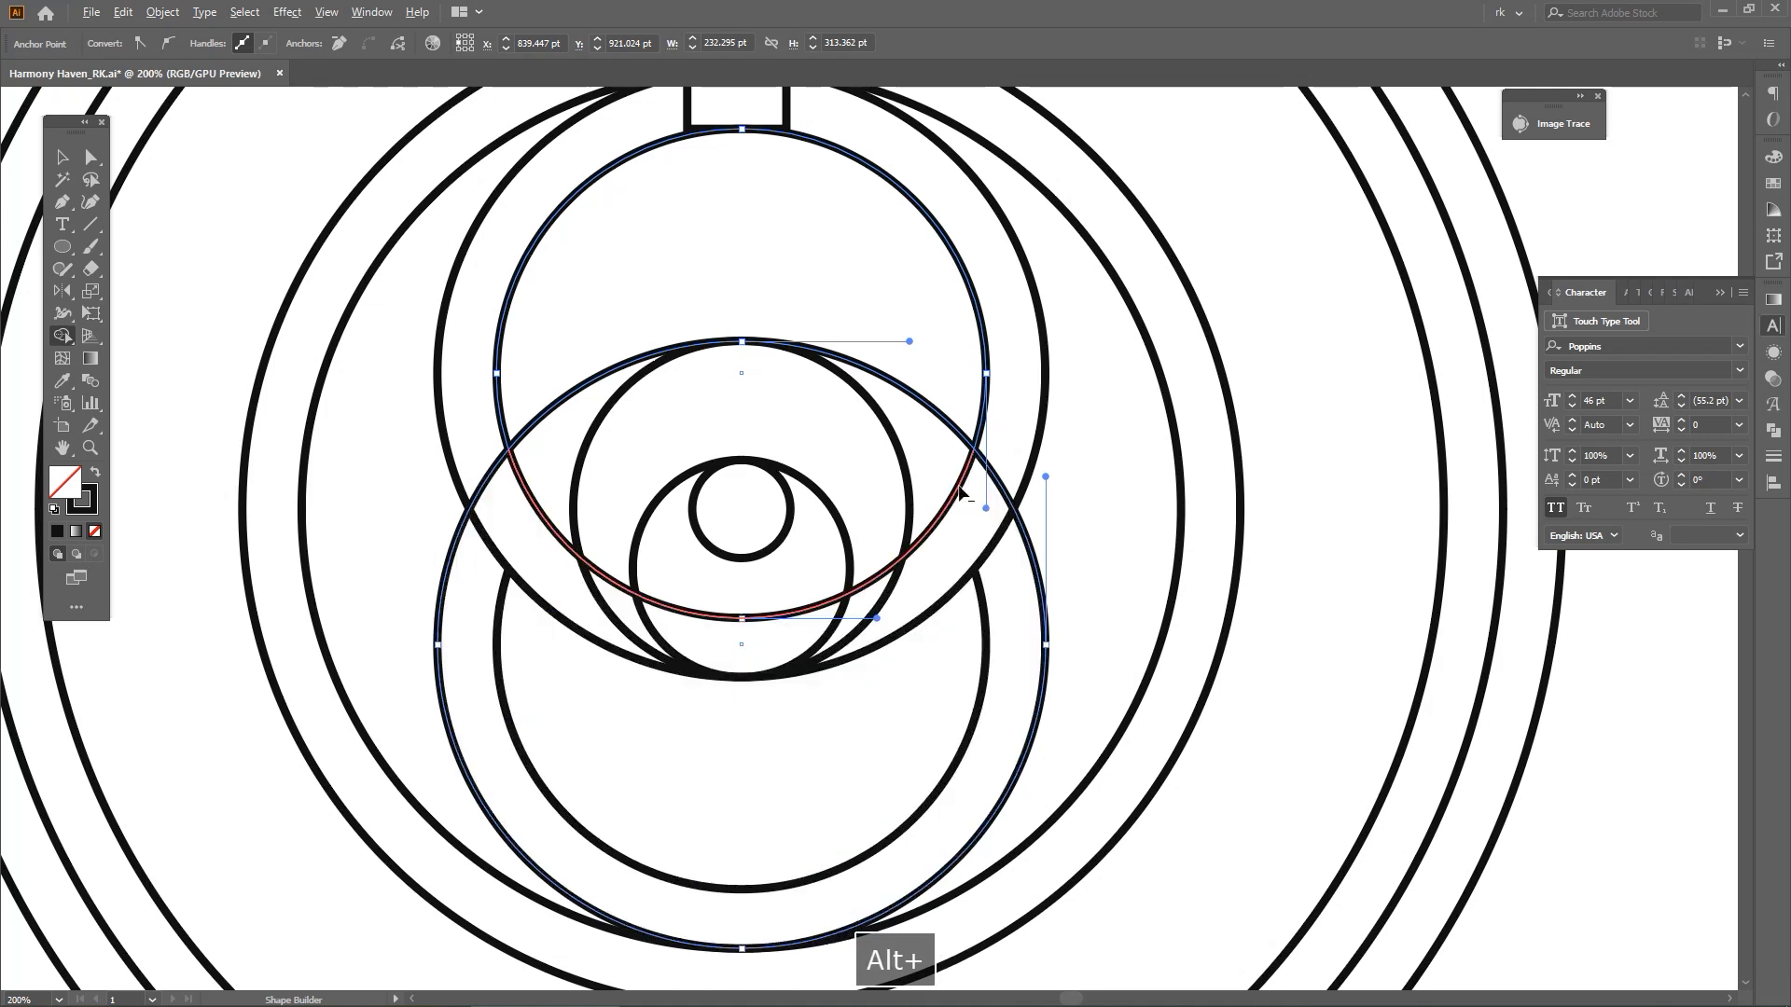
{"action": "left_click", "coordinate": [960, 486], "text": "alt"}
Delete the narrow spacer rectangle at the top of the upper circles
{"action": "scroll", "coordinate": [1057, 527], "scroll_direction": "down", "scroll_amount": 2}
{"action": "left_click_drag", "start_coordinate": [1096, 541], "coordinate": [992, 542]}
{"action": "key", "text": "v"}
{"action": "left_click", "coordinate": [988, 517]}
{"action": "scroll", "coordinate": [989, 517], "scroll_direction": "down", "scroll_amount": 2}
{"action": "left_click_drag", "start_coordinate": [1150, 566], "coordinate": [1133, 577]}
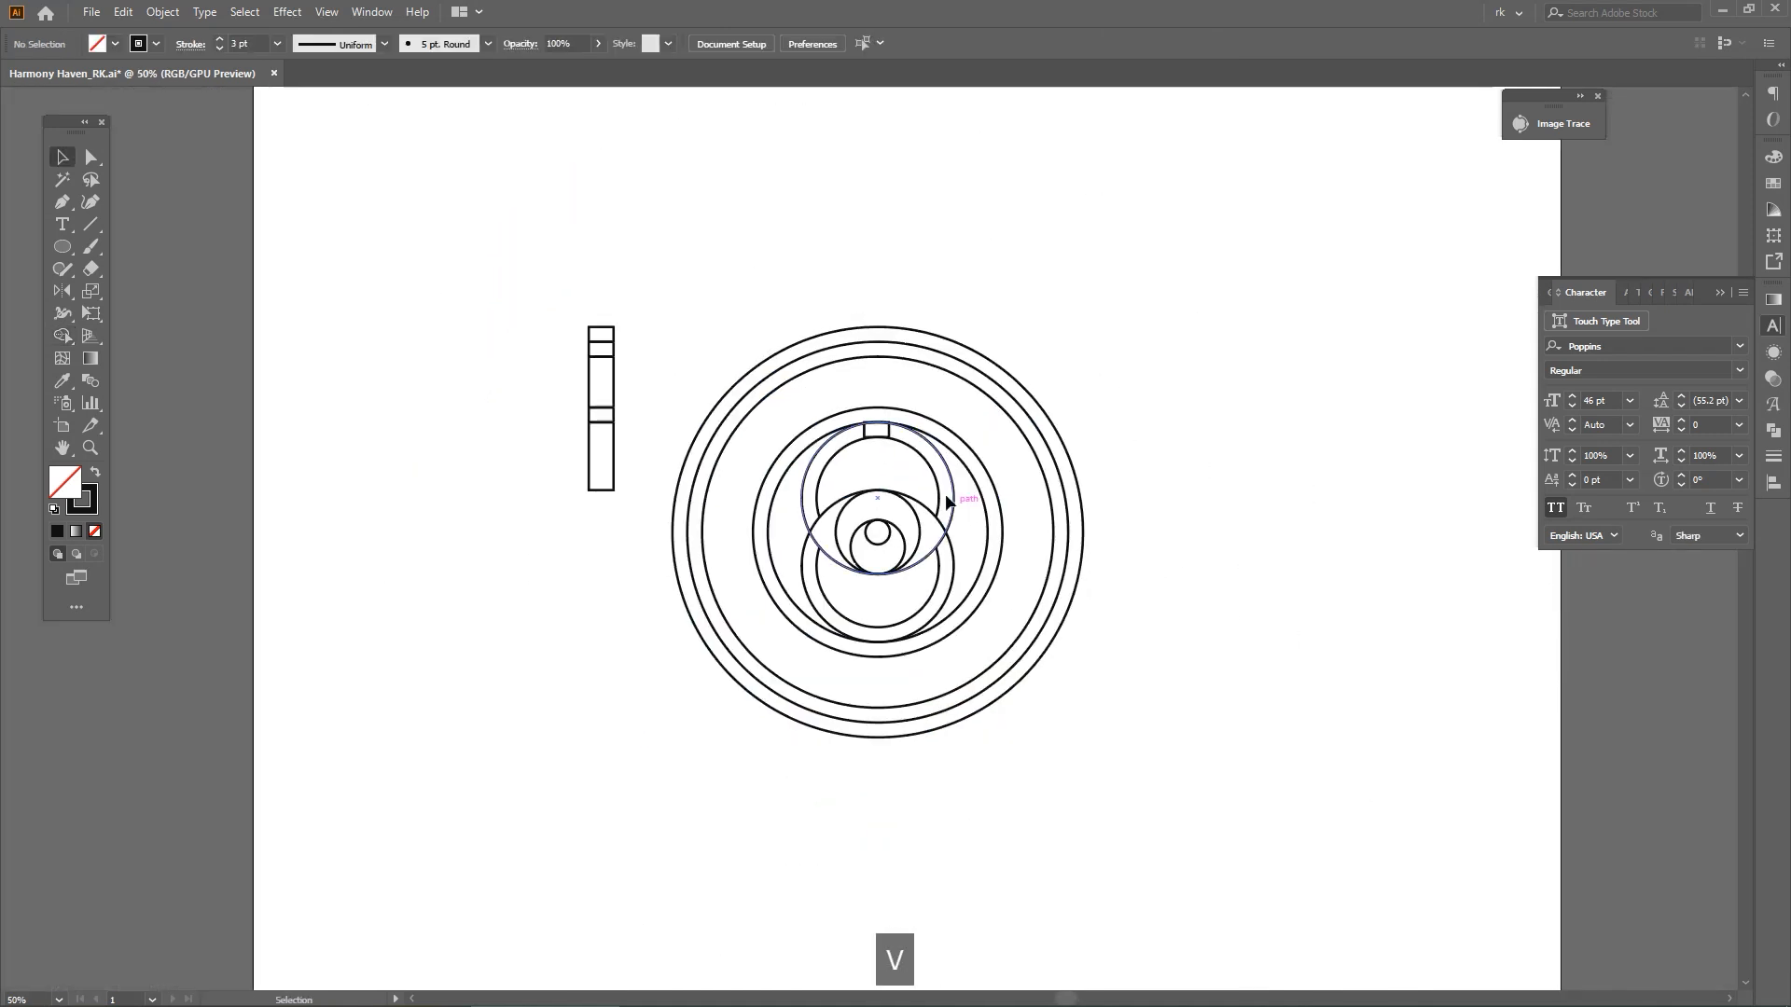
{"action": "scroll", "coordinate": [909, 470], "scroll_direction": "up", "scroll_amount": 2}
{"action": "left_click", "coordinate": [865, 395]}
{"action": "key", "text": "Delete"}
{"action": "left_click_drag", "start_coordinate": [1015, 634], "coordinate": [1074, 669]}
{"action": "key", "text": "v"}
Draw a vertical line about 358 pt long from the rings' centre up past the outermost ring with the Pen tool
{"action": "key", "text": "p"}
{"action": "left_click", "coordinate": [878, 669]}
{"action": "left_click", "coordinate": [937, 194], "text": "shift"}
{"action": "key", "text": "v"}
{"action": "left_click_drag", "start_coordinate": [948, 181], "coordinate": [957, 146]}
Rotate copies of the vertical line around the rings' centre at 45° intervals to form eight spokes
{"action": "key", "text": "r"}
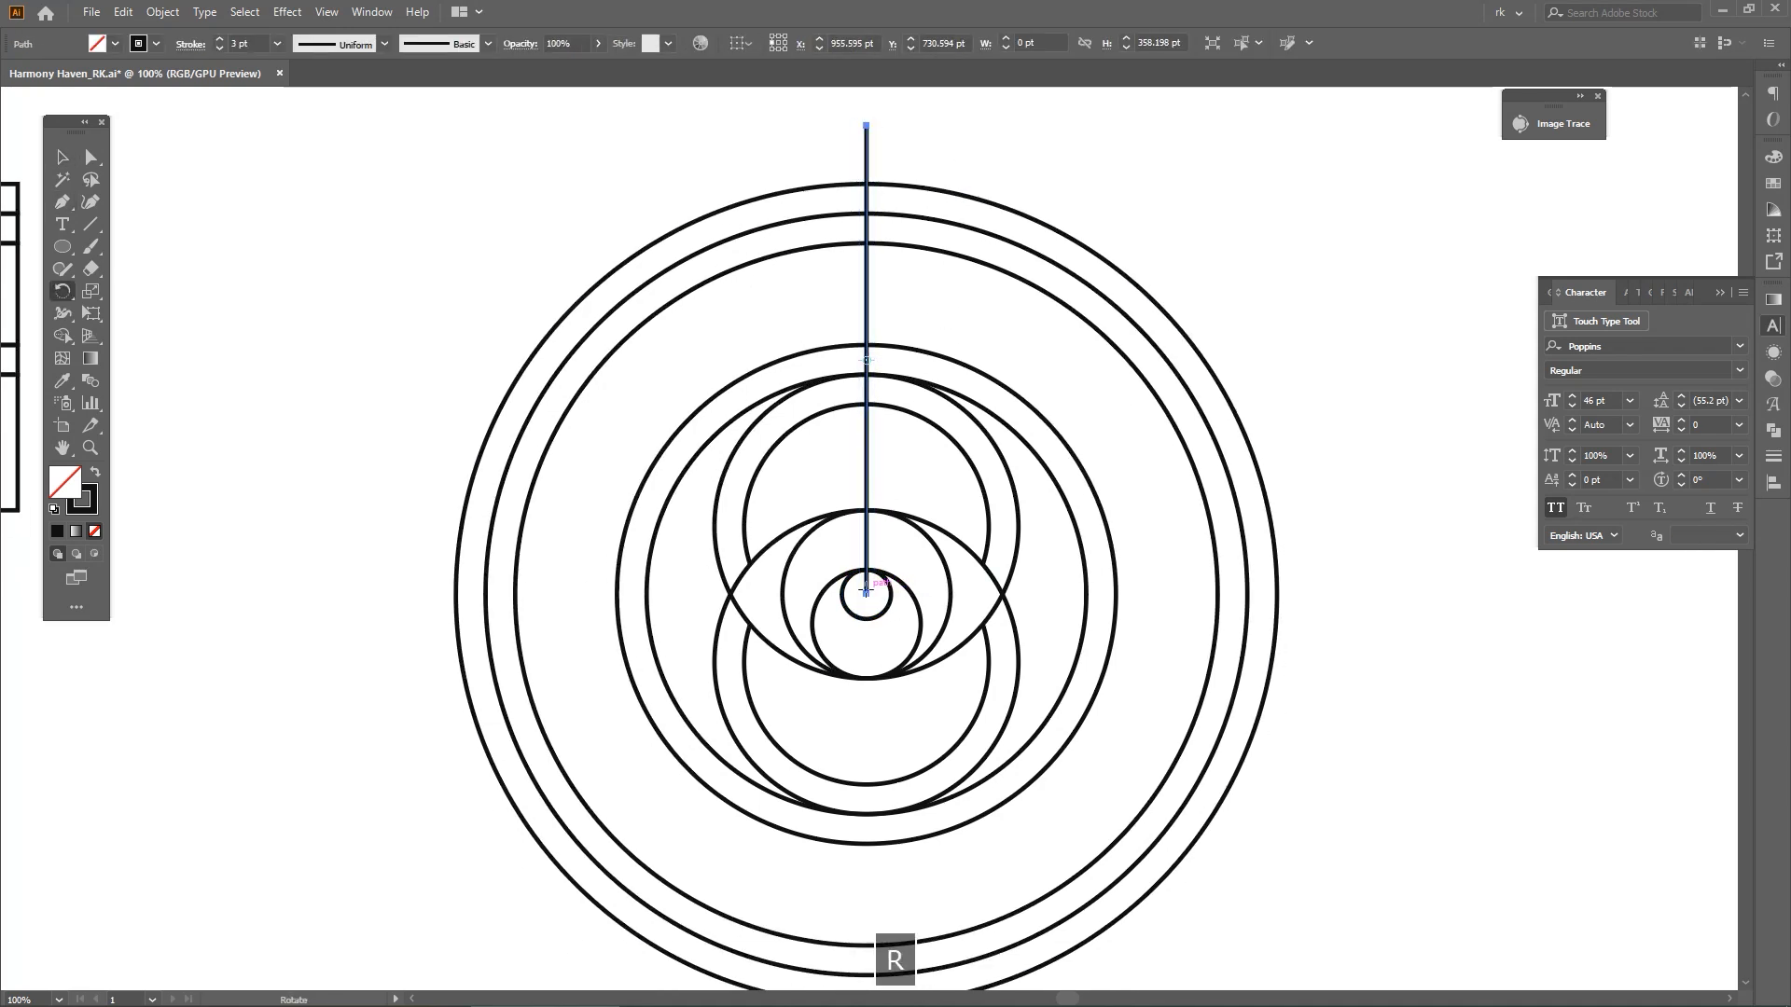
{"action": "left_click_drag", "start_coordinate": [1219, 274], "coordinate": [1219, 274]}
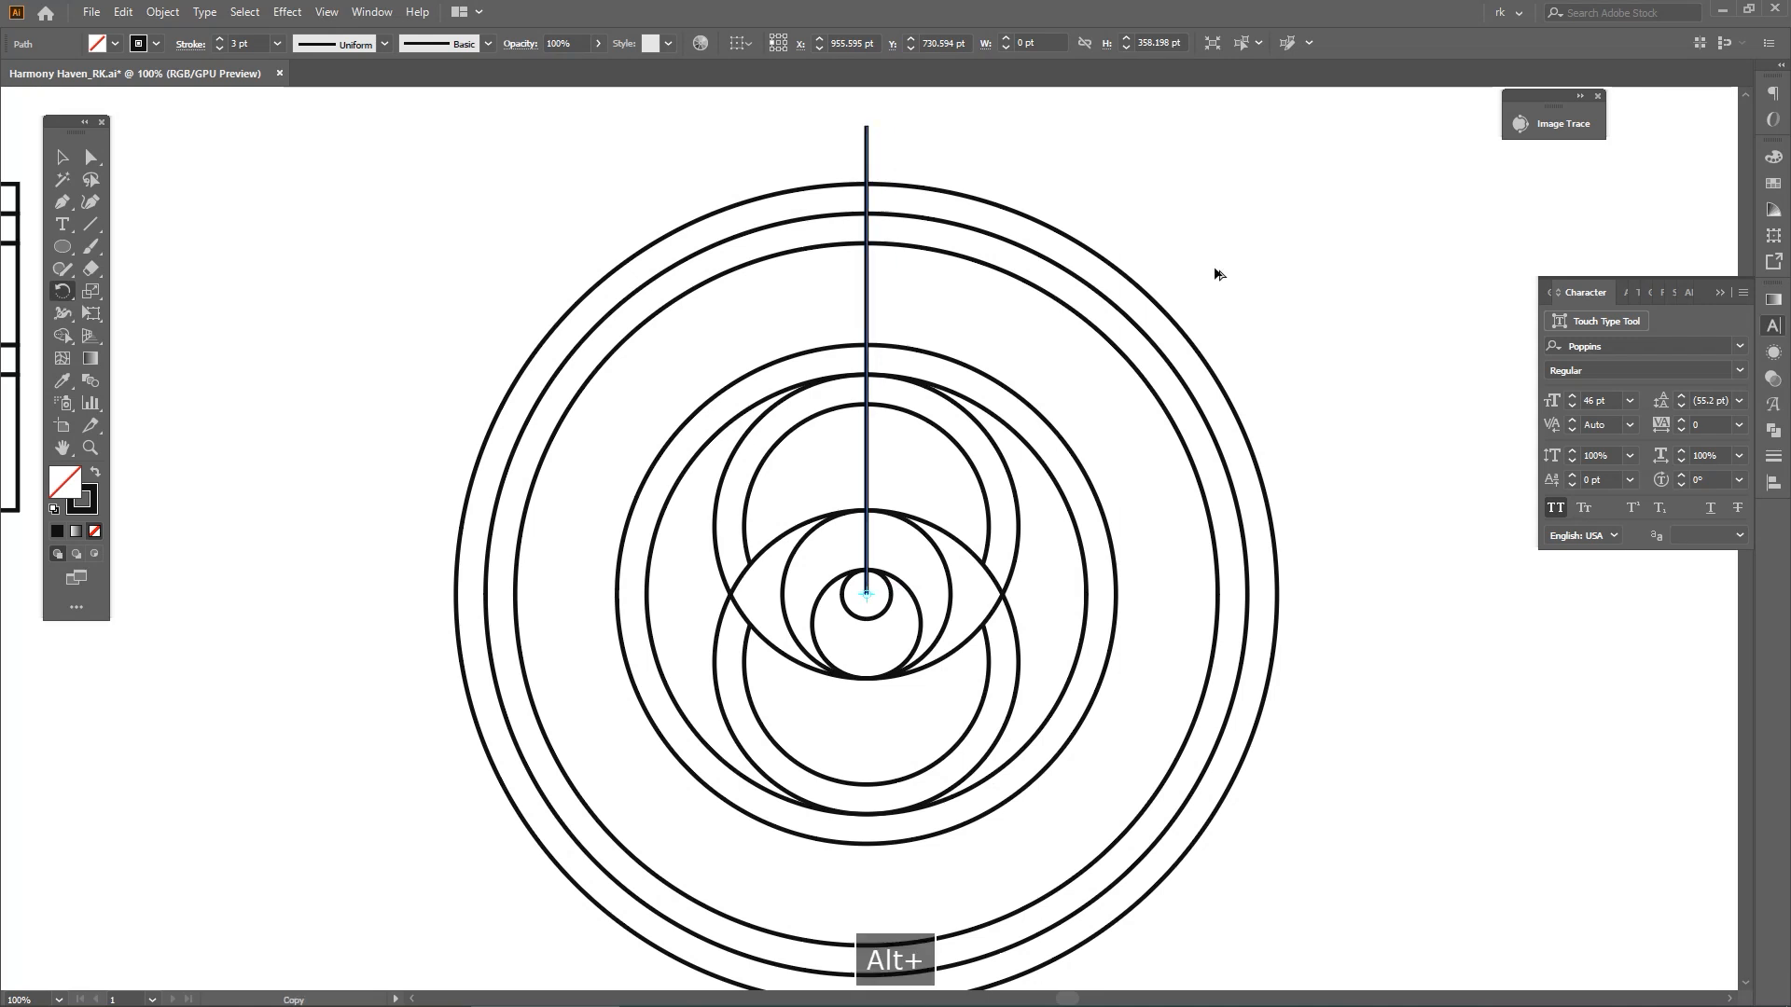
{"action": "left_click_drag", "start_coordinate": [1344, 381], "coordinate": [1341, 379]}
{"action": "key", "text": "ctrl+d"}
{"action": "key", "text": "ctrl+d"}
{"action": "key", "text": "ctrl+d"}
{"action": "key", "text": "ctrl+d"}
{"action": "key", "text": "ctrl+d"}
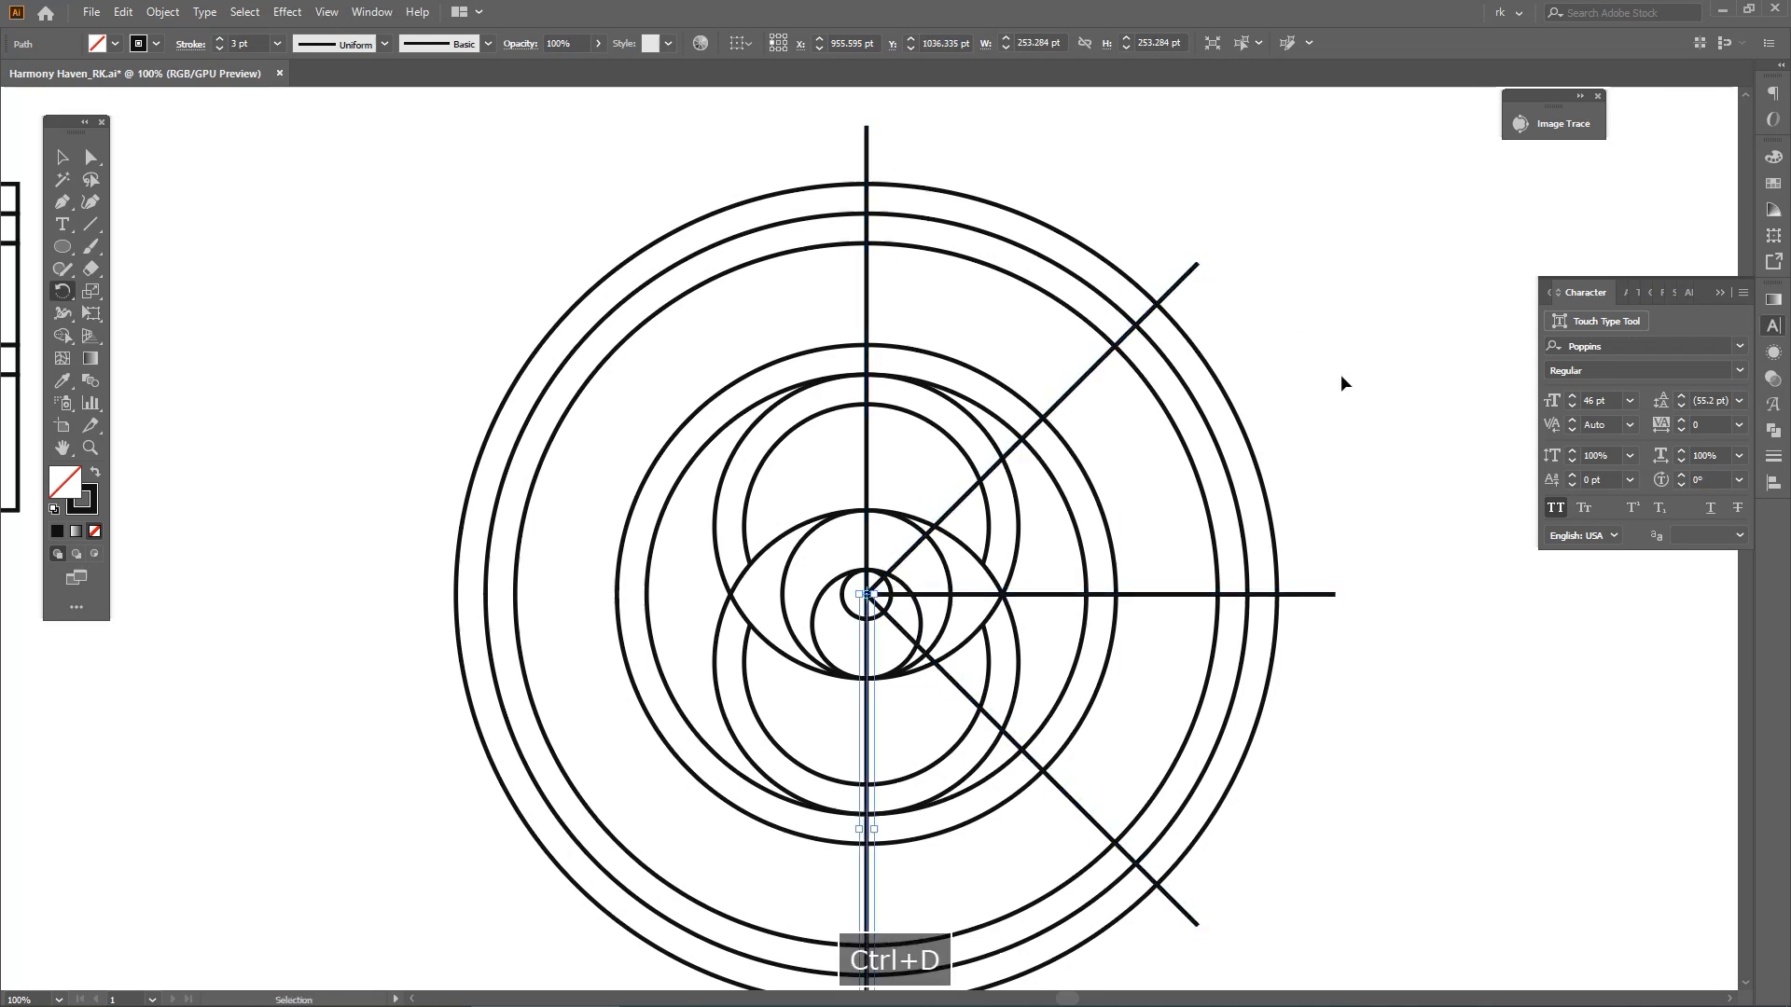
{"action": "key", "text": "ctrl+d"}
{"action": "left_click_drag", "start_coordinate": [1400, 483], "coordinate": [1387, 411]}
{"action": "key", "text": "v"}
{"action": "left_click", "coordinate": [1216, 450]}
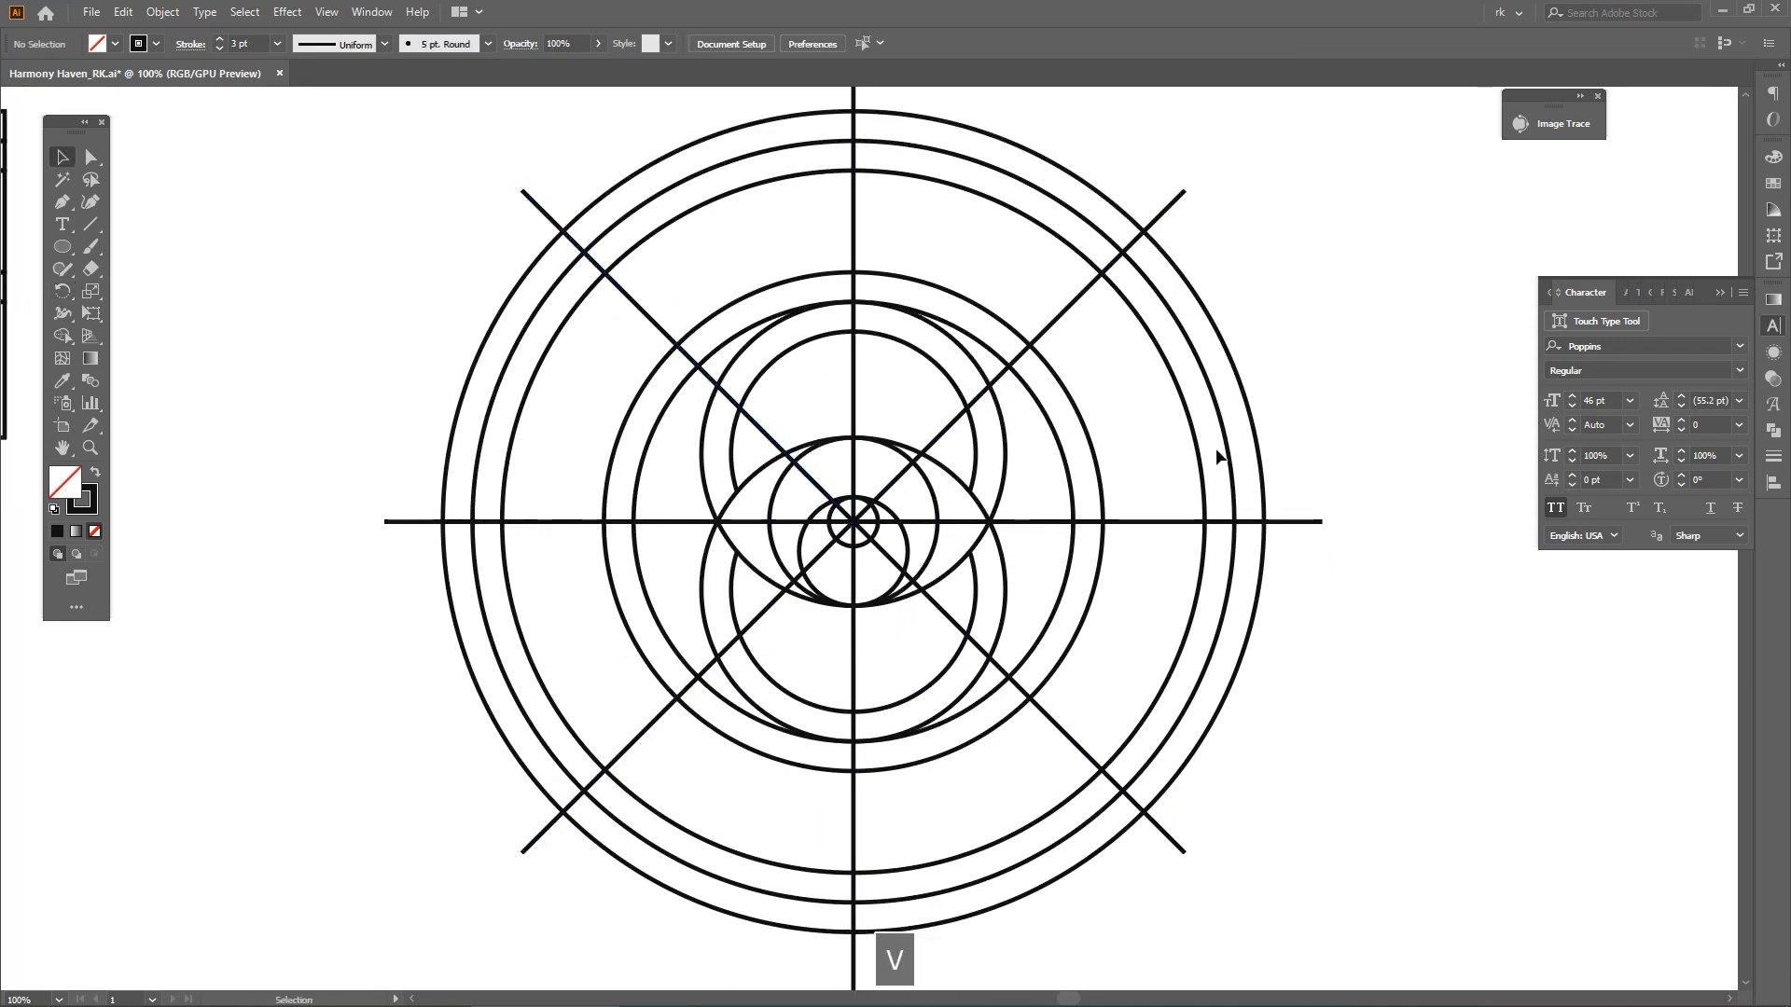
Select all eight spokes and group them
{"action": "scroll", "coordinate": [868, 521], "scroll_direction": "up", "scroll_amount": 3}
{"action": "scroll", "coordinate": [795, 532], "scroll_direction": "down", "scroll_amount": 3}
{"action": "left_click", "coordinate": [948, 306]}
{"action": "left_click_drag", "start_coordinate": [660, 165], "coordinate": [811, 253]}
{"action": "scroll", "coordinate": [815, 259], "scroll_direction": "down", "scroll_amount": 1}
{"action": "left_click", "coordinate": [799, 268], "text": "shift"}
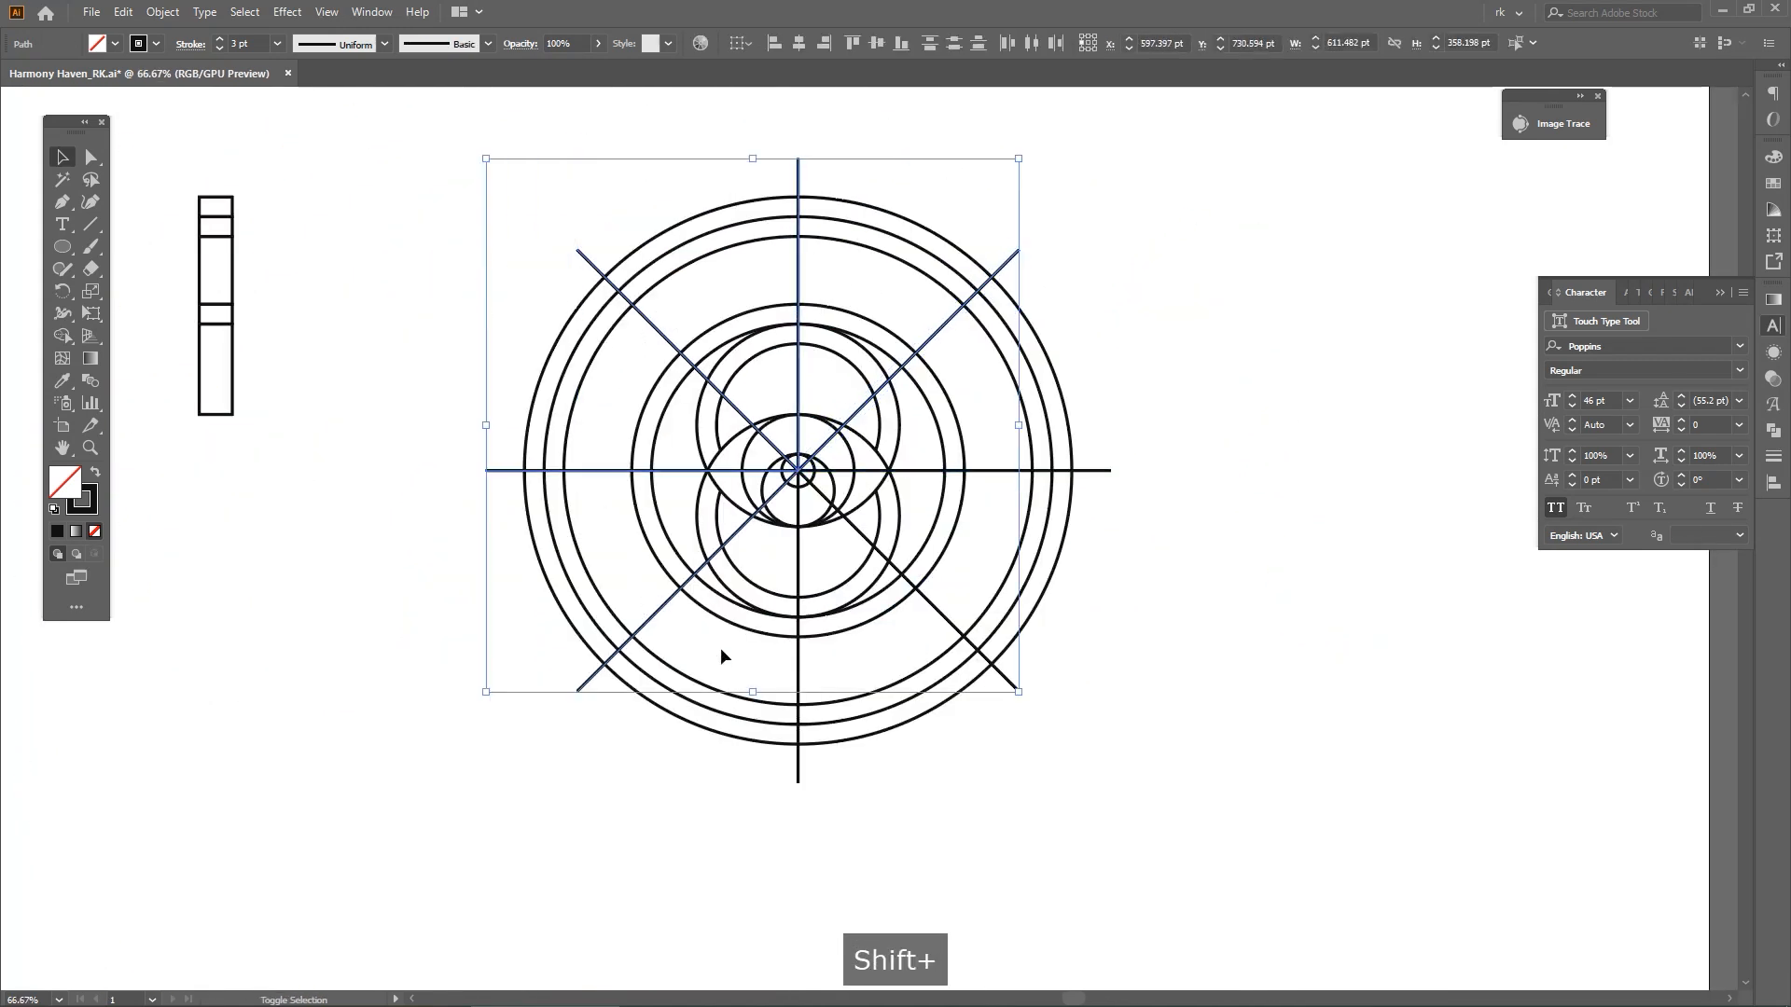
{"action": "left_click", "coordinate": [799, 658], "text": "shift"}
{"action": "left_click", "coordinate": [953, 640], "text": "shift"}
{"action": "left_click", "coordinate": [1010, 473], "text": "shift"}
{"action": "key", "text": "ctrl+3"}
{"action": "key", "text": "ctrl+z"}
{"action": "key", "text": "ctrl+g"}
{"action": "left_click", "coordinate": [1211, 597]}
{"action": "left_click_drag", "start_coordinate": [1211, 597], "coordinate": [1206, 591]}
Ungroup the spokes, exclude the innermost of the three outer rings, and group the spokes again
{"action": "key", "text": "v"}
{"action": "scroll", "coordinate": [1125, 552], "scroll_direction": "up", "scroll_amount": 1}
{"action": "left_click_drag", "start_coordinate": [1110, 473], "coordinate": [1205, 504]}
{"action": "left_click", "coordinate": [1106, 431]}
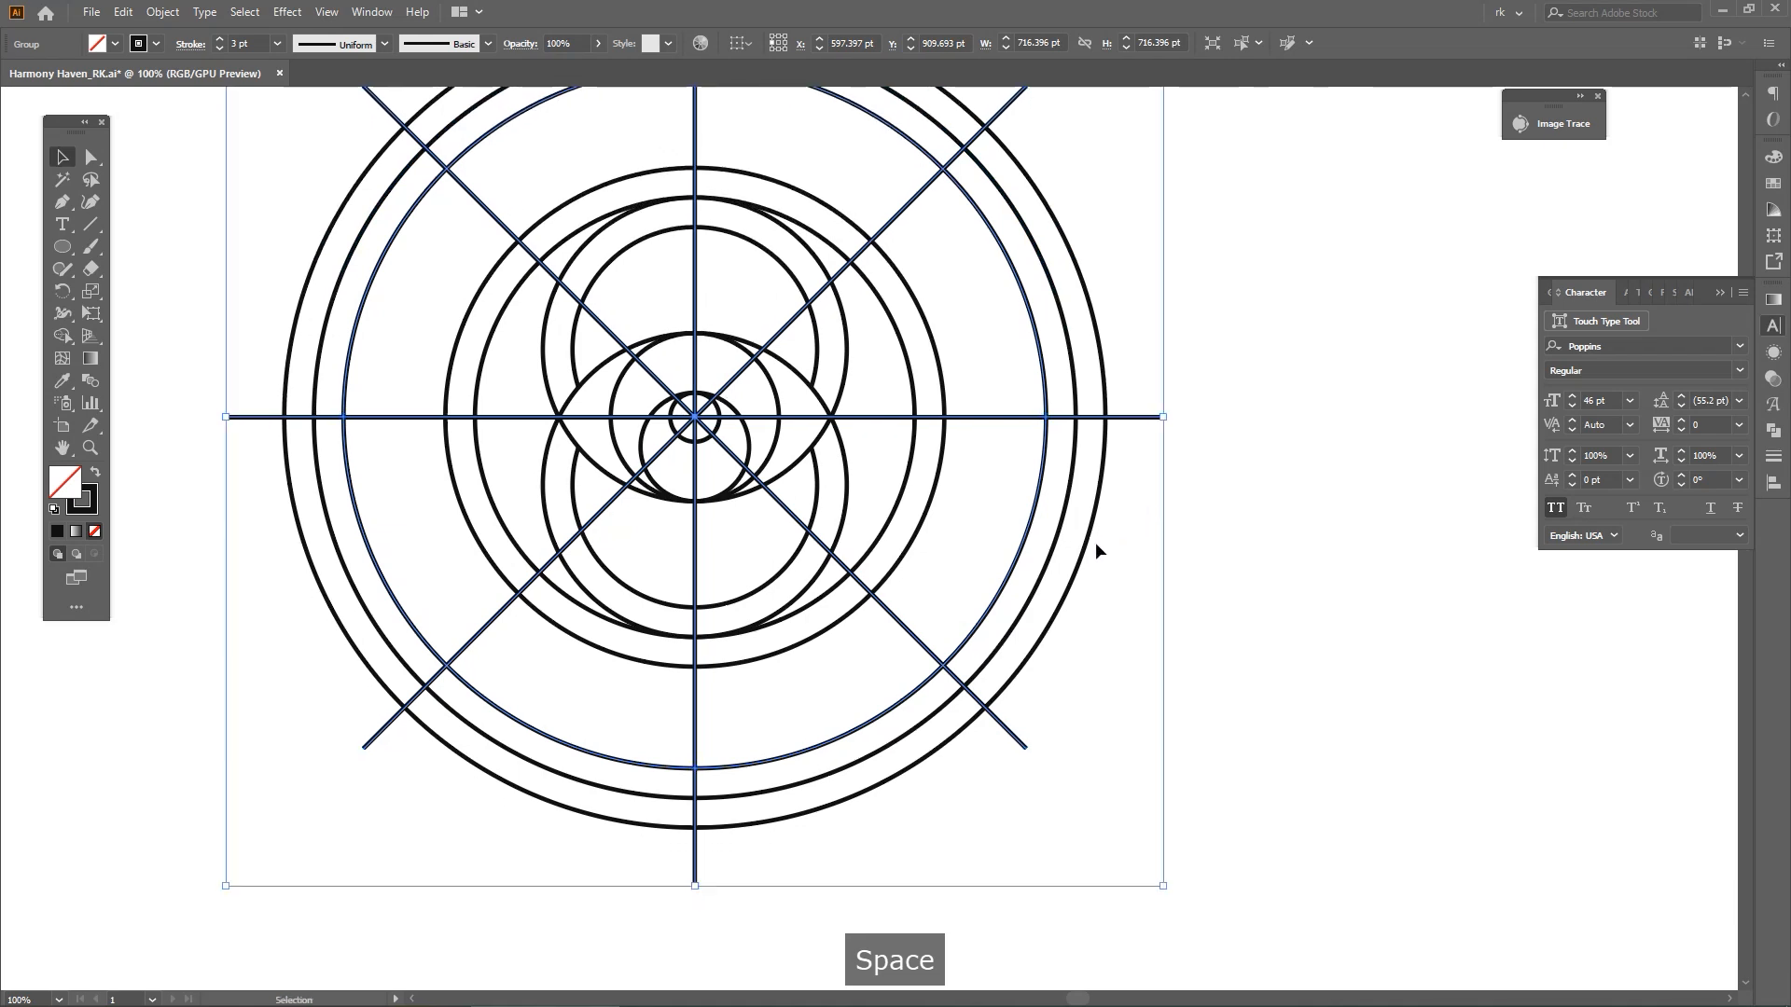
{"action": "key", "text": "ctrl+shift+a"}
{"action": "key", "text": "a"}
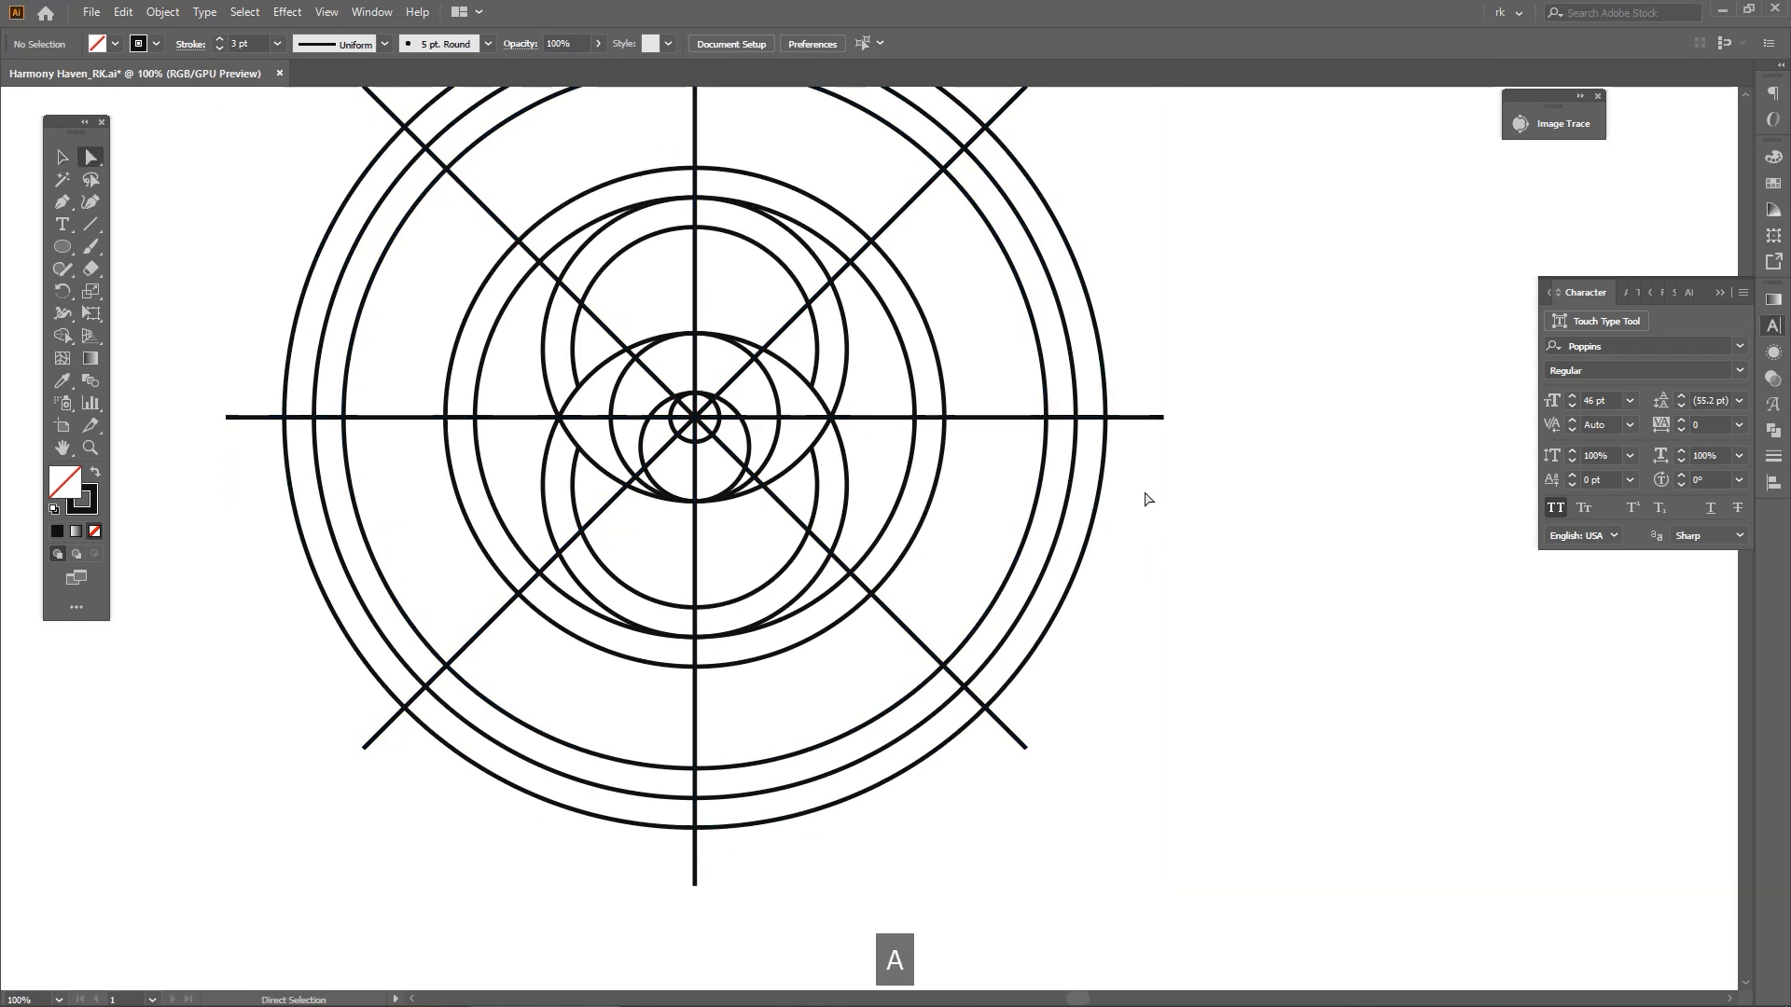
{"action": "left_click", "coordinate": [1148, 417]}
{"action": "left_click_drag", "start_coordinate": [1027, 495], "coordinate": [1050, 501]}
{"action": "left_click_drag", "start_coordinate": [1160, 469], "coordinate": [1144, 385]}
{"action": "key", "text": "ctrl+shift+g"}
{"action": "left_click", "coordinate": [1032, 323], "text": "shift"}
{"action": "key", "text": "ctrl+g"}
{"action": "key", "text": "ctrl+3"}
{"action": "key", "text": "ctrl+z"}
Select the spokes with the three outer rings and use Shape Builder to trim all spoke ends beyond the outermost ring
{"action": "left_click_drag", "start_coordinate": [1030, 456], "coordinate": [1028, 455]}
{"action": "key", "text": "shift+m"}
{"action": "left_click", "coordinate": [1140, 417], "text": "alt"}
{"action": "left_click_drag", "start_coordinate": [1097, 170], "coordinate": [1149, 404]}
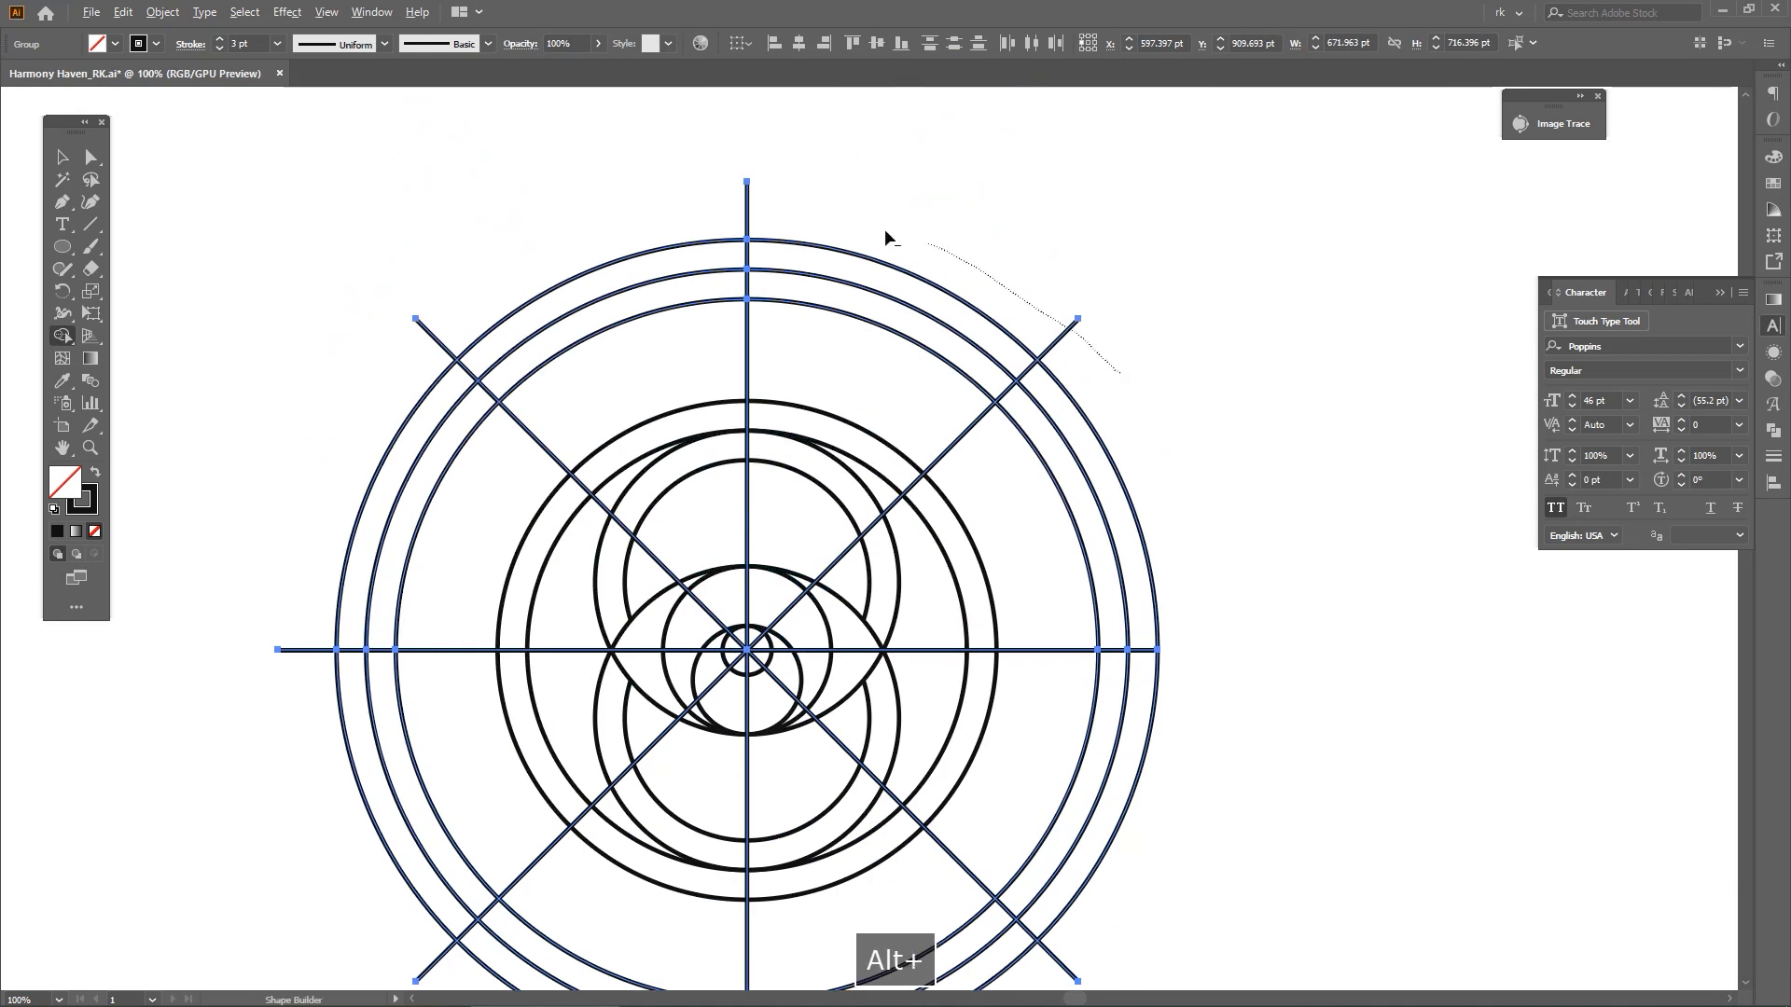
{"action": "key", "text": "space"}
{"action": "left_click_drag", "start_coordinate": [358, 414], "coordinate": [390, 360]}
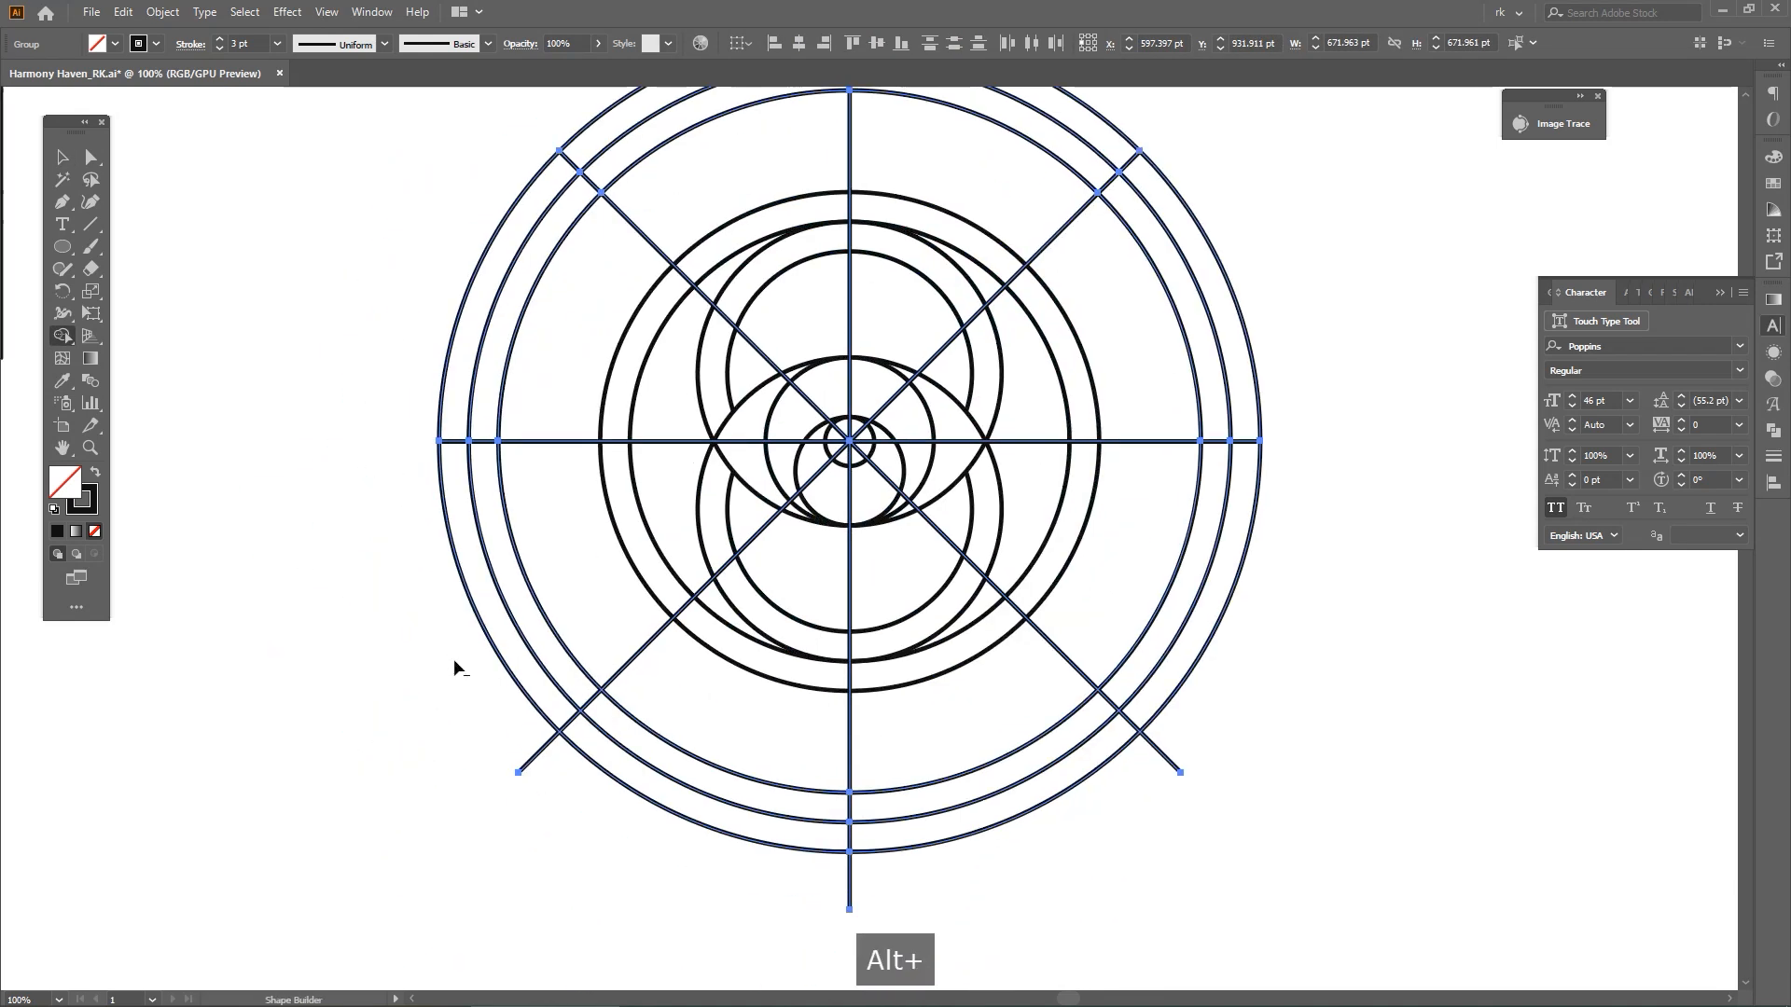
{"action": "key", "text": "space"}
{"action": "left_click_drag", "start_coordinate": [1250, 636], "coordinate": [1212, 658]}
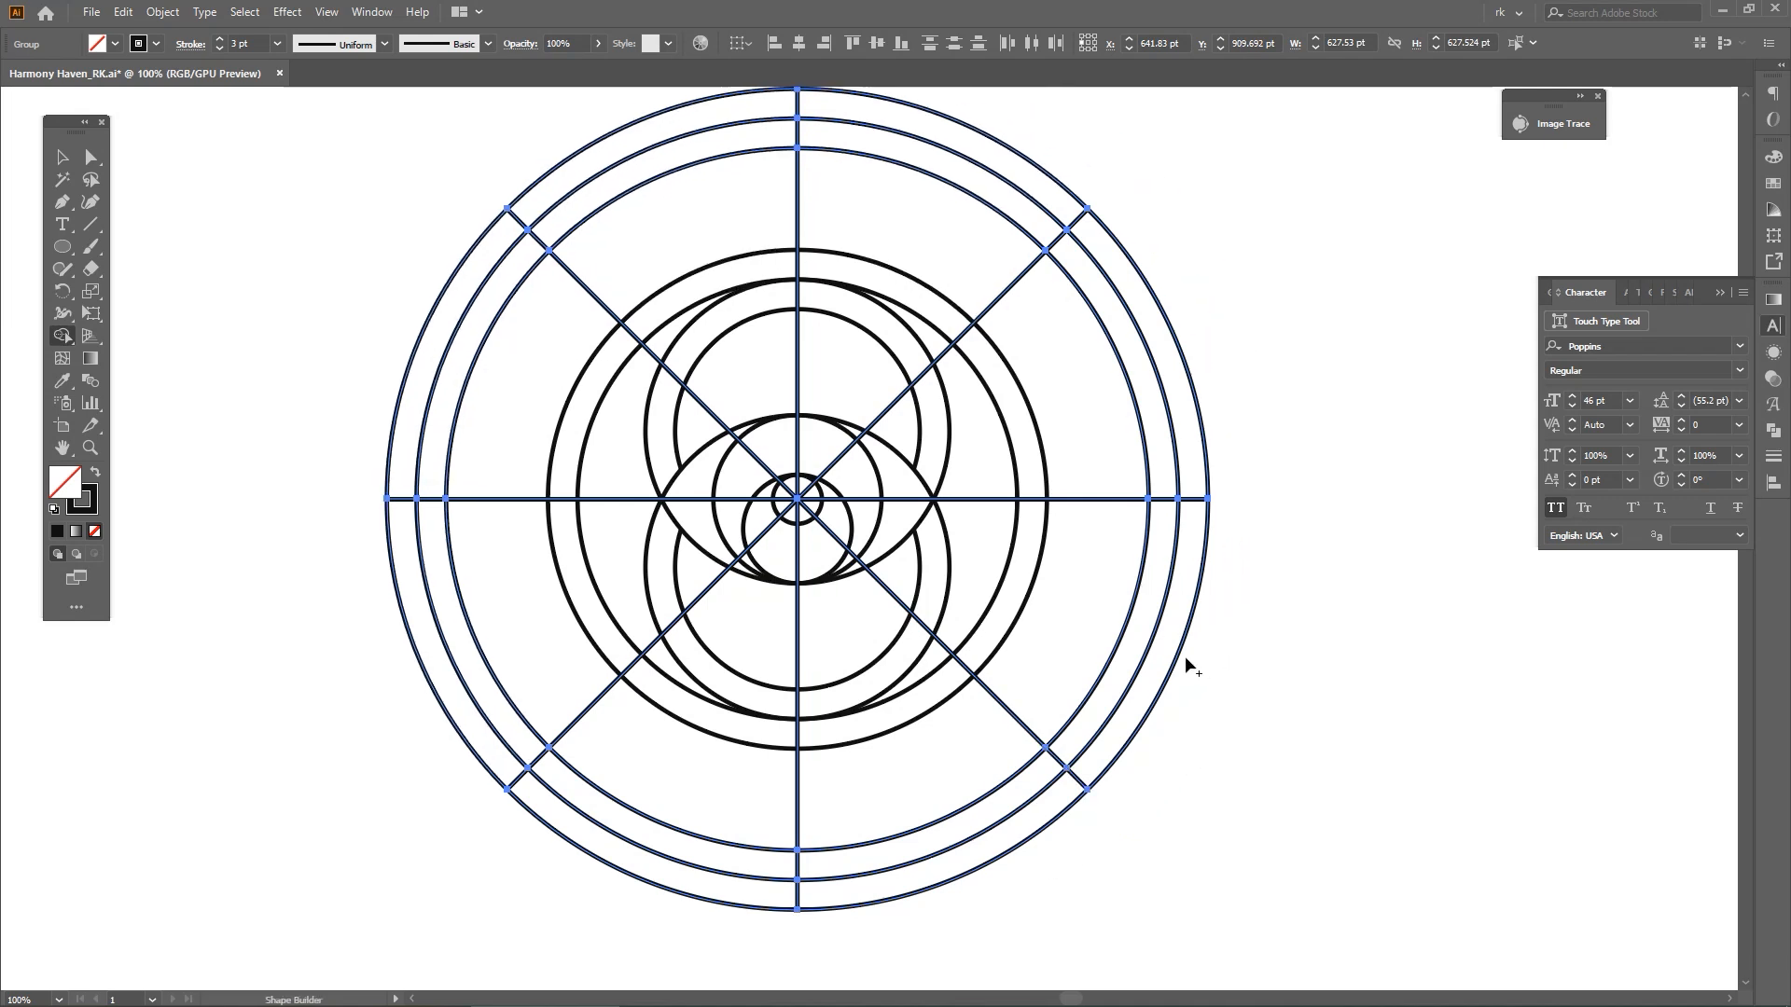
{"action": "key", "text": "space"}
{"action": "left_click_drag", "start_coordinate": [1181, 651], "coordinate": [1244, 756]}
{"action": "scroll", "coordinate": [879, 356], "scroll_direction": "up", "scroll_amount": 2}
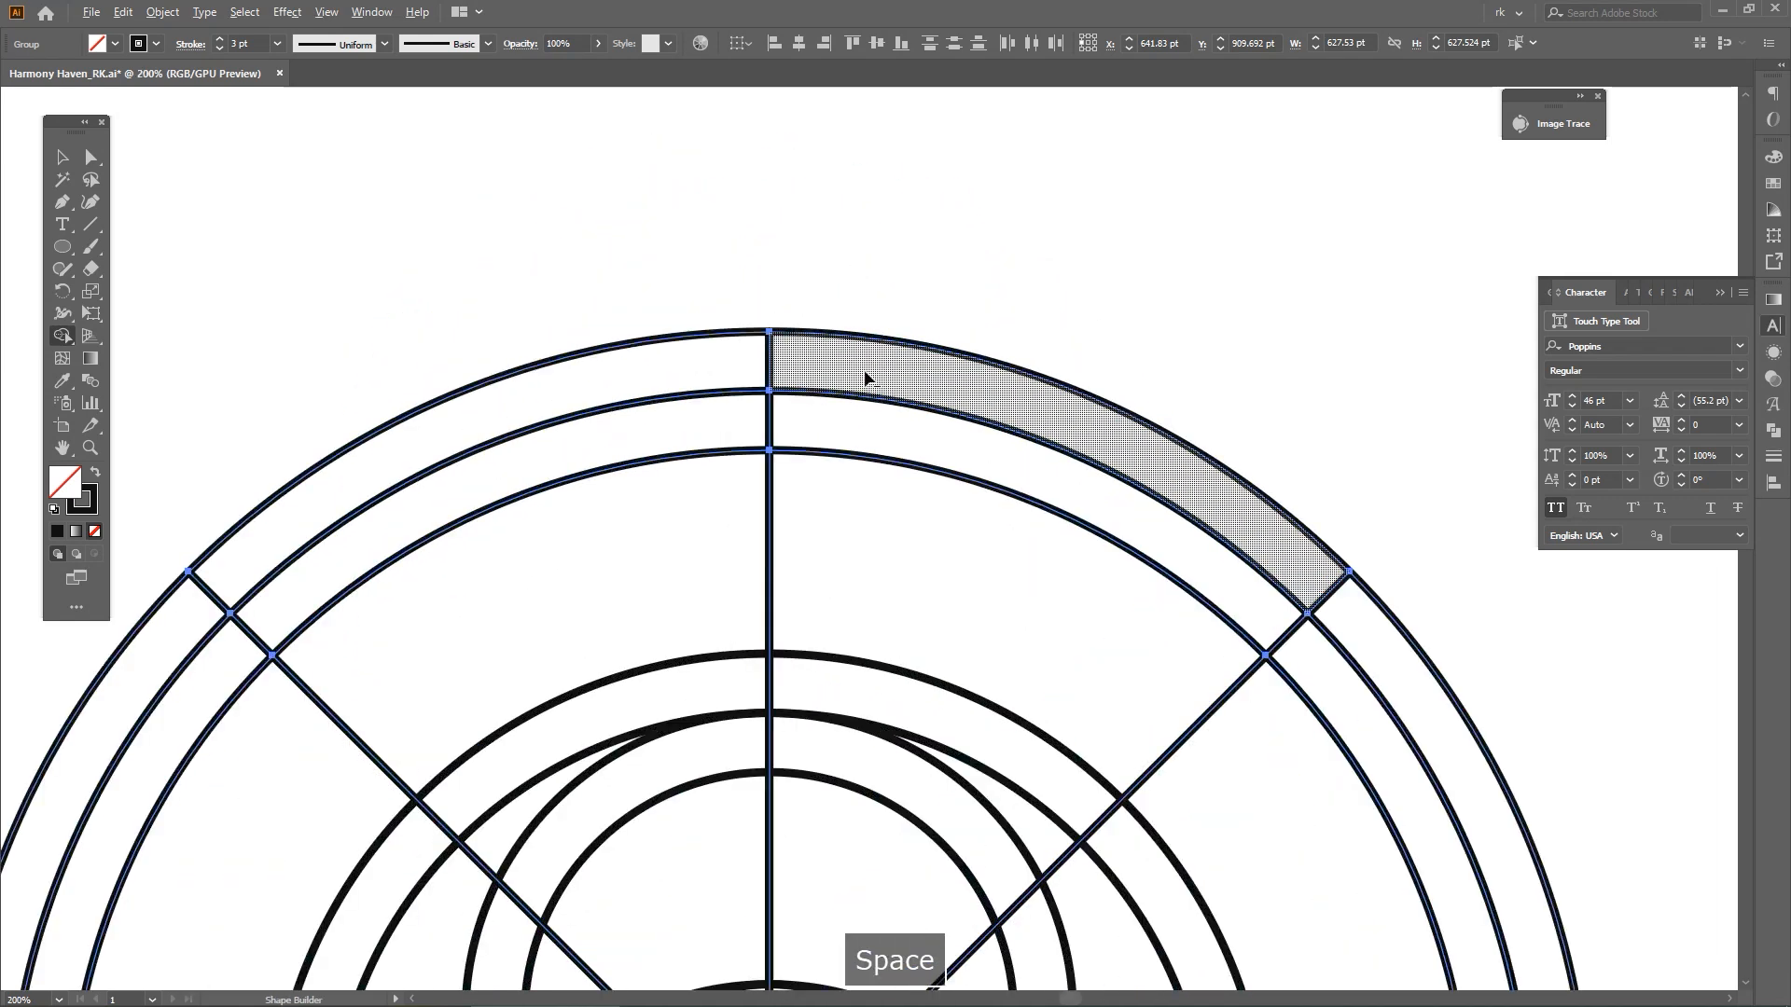
Erase the top and right spokes between the two inner rings of the outer set, plus the upper-right diagonal's outermost segment, with Shape Builder
{"action": "left_click", "coordinate": [771, 420], "text": "alt"}
{"action": "key", "text": "space"}
{"action": "left_click_drag", "start_coordinate": [1163, 470], "coordinate": [1011, 331]}
{"action": "scroll", "coordinate": [1011, 336], "scroll_direction": "down", "scroll_amount": 2}
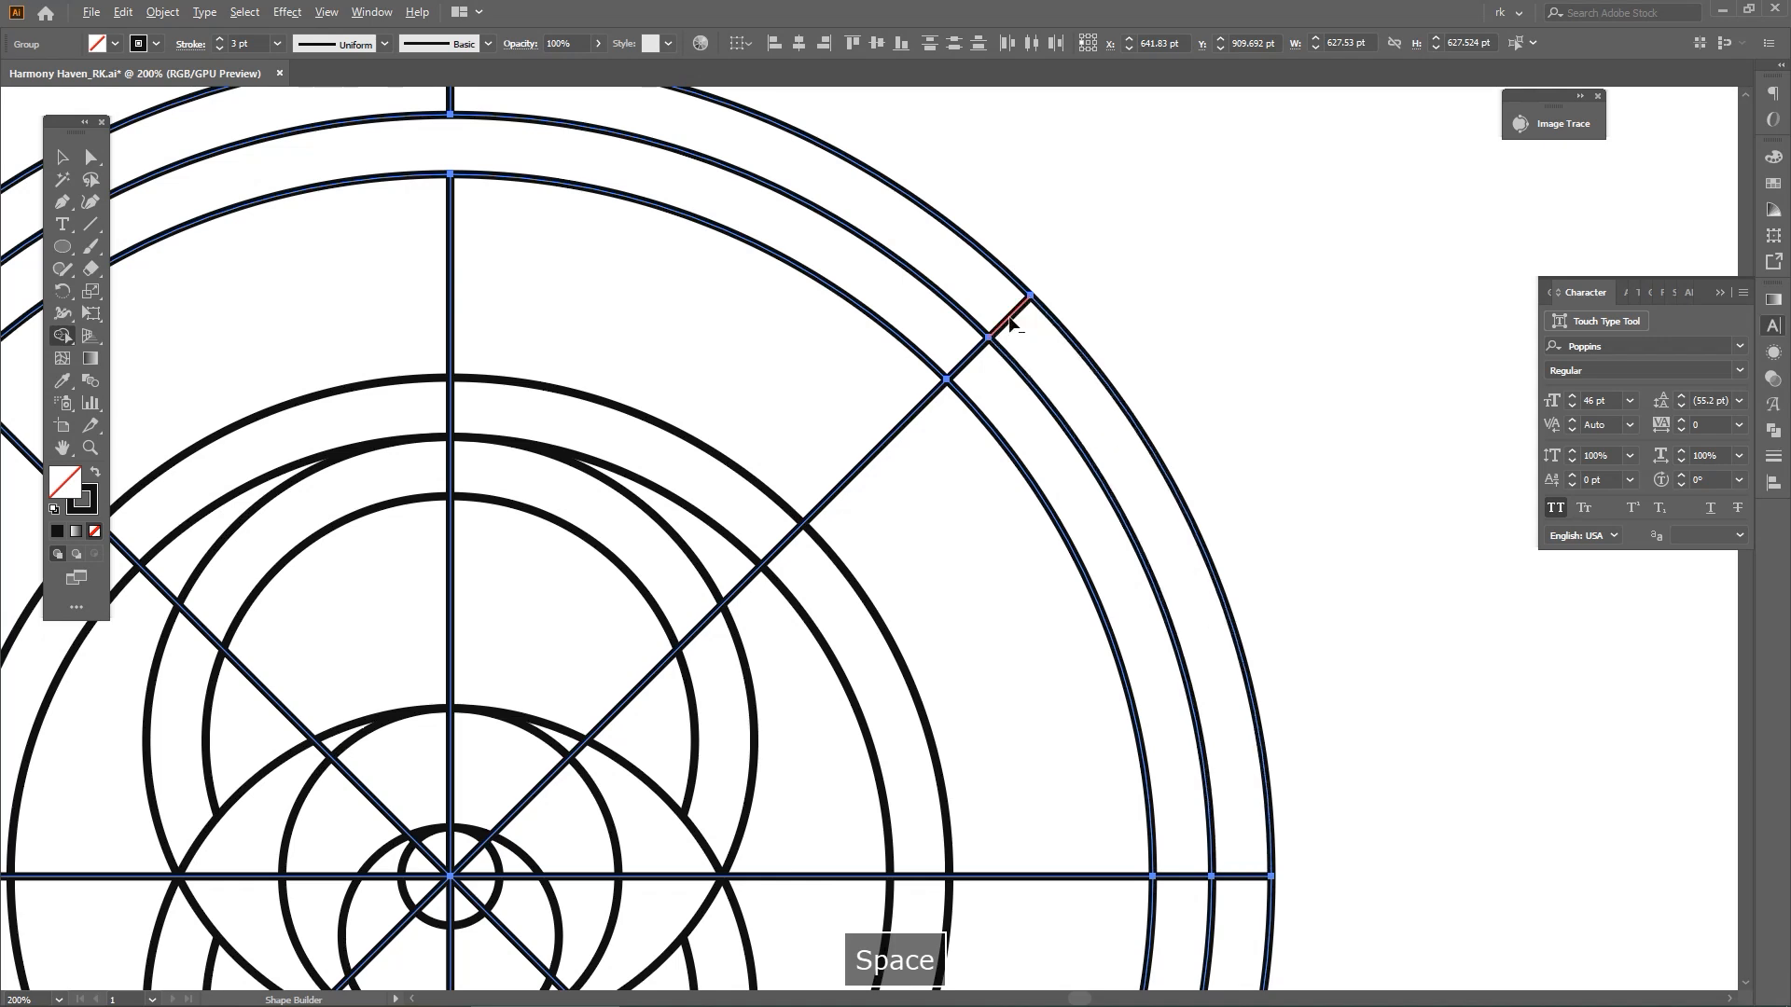
{"action": "scroll", "coordinate": [1071, 399], "scroll_direction": "down", "scroll_amount": 2}
{"action": "scroll", "coordinate": [1107, 524], "scroll_direction": "up", "scroll_amount": 1}
{"action": "left_click", "coordinate": [1102, 501], "text": "alt"}
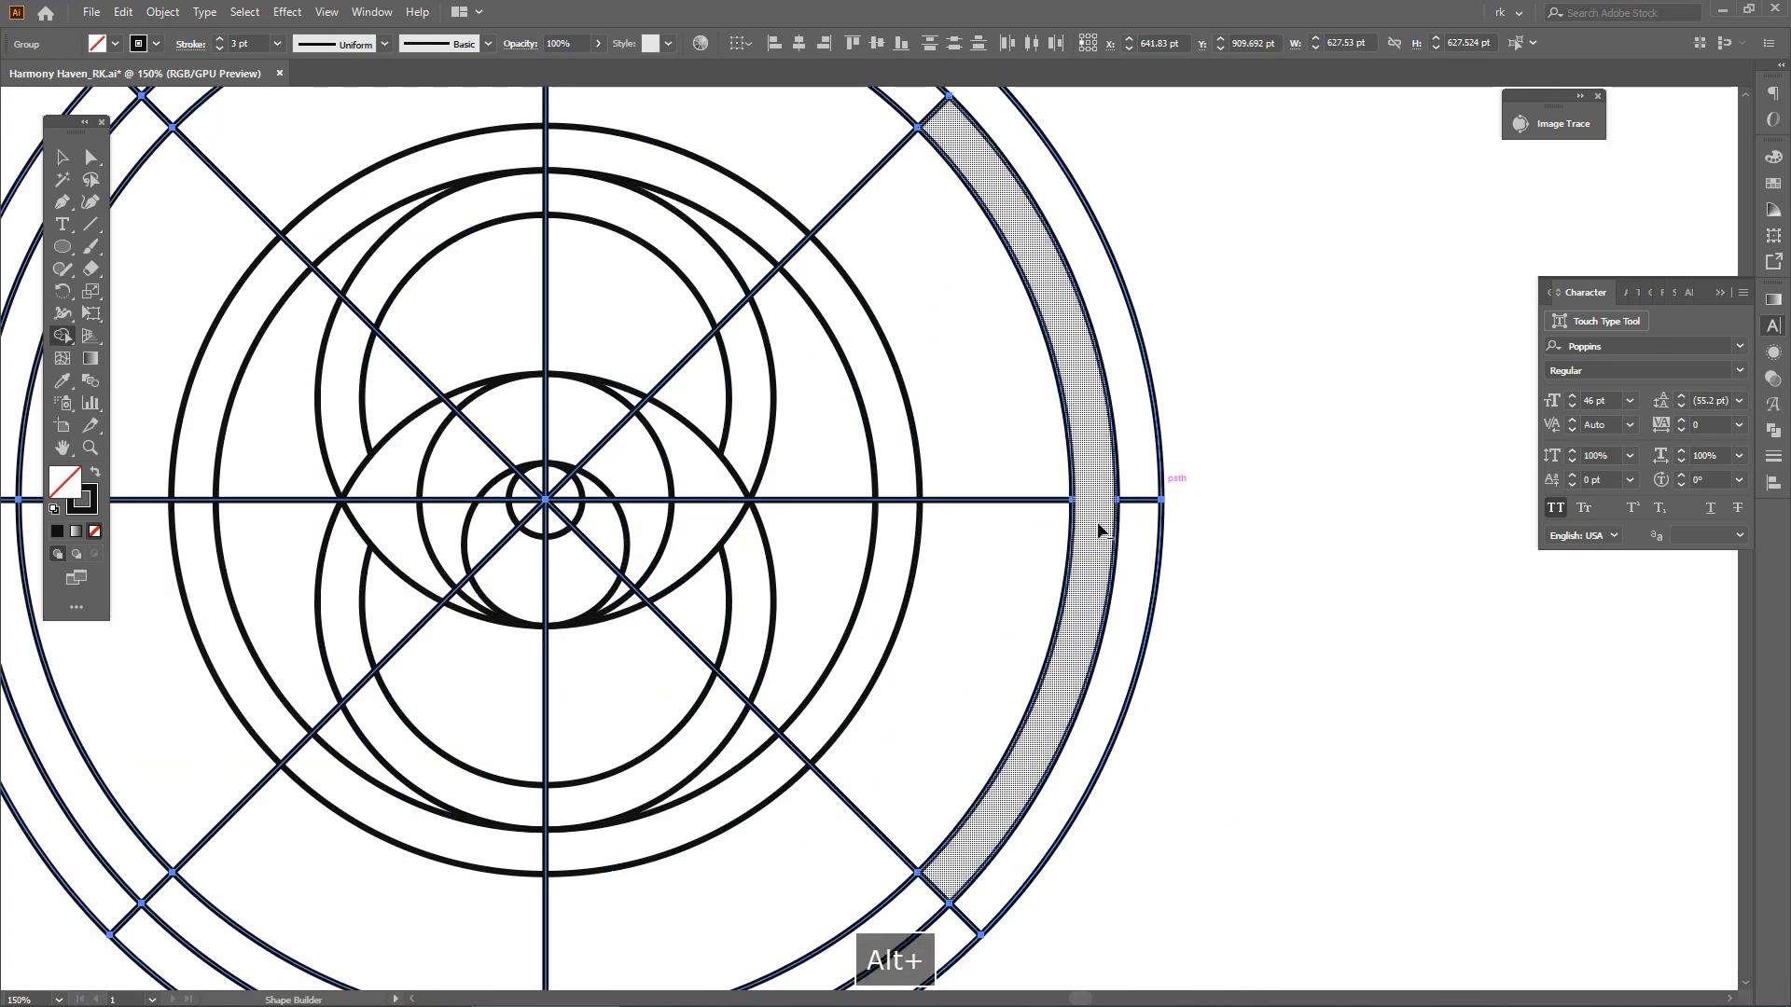
Erase both lower diagonals' segments in the outermost band and the bottom spoke's segment in the inner band of the outer rings
{"action": "scroll", "coordinate": [1057, 557], "scroll_direction": "down", "scroll_amount": 3}
{"action": "scroll", "coordinate": [1057, 593], "scroll_direction": "up", "scroll_amount": 3}
{"action": "scroll", "coordinate": [1031, 680], "scroll_direction": "up", "scroll_amount": 1}
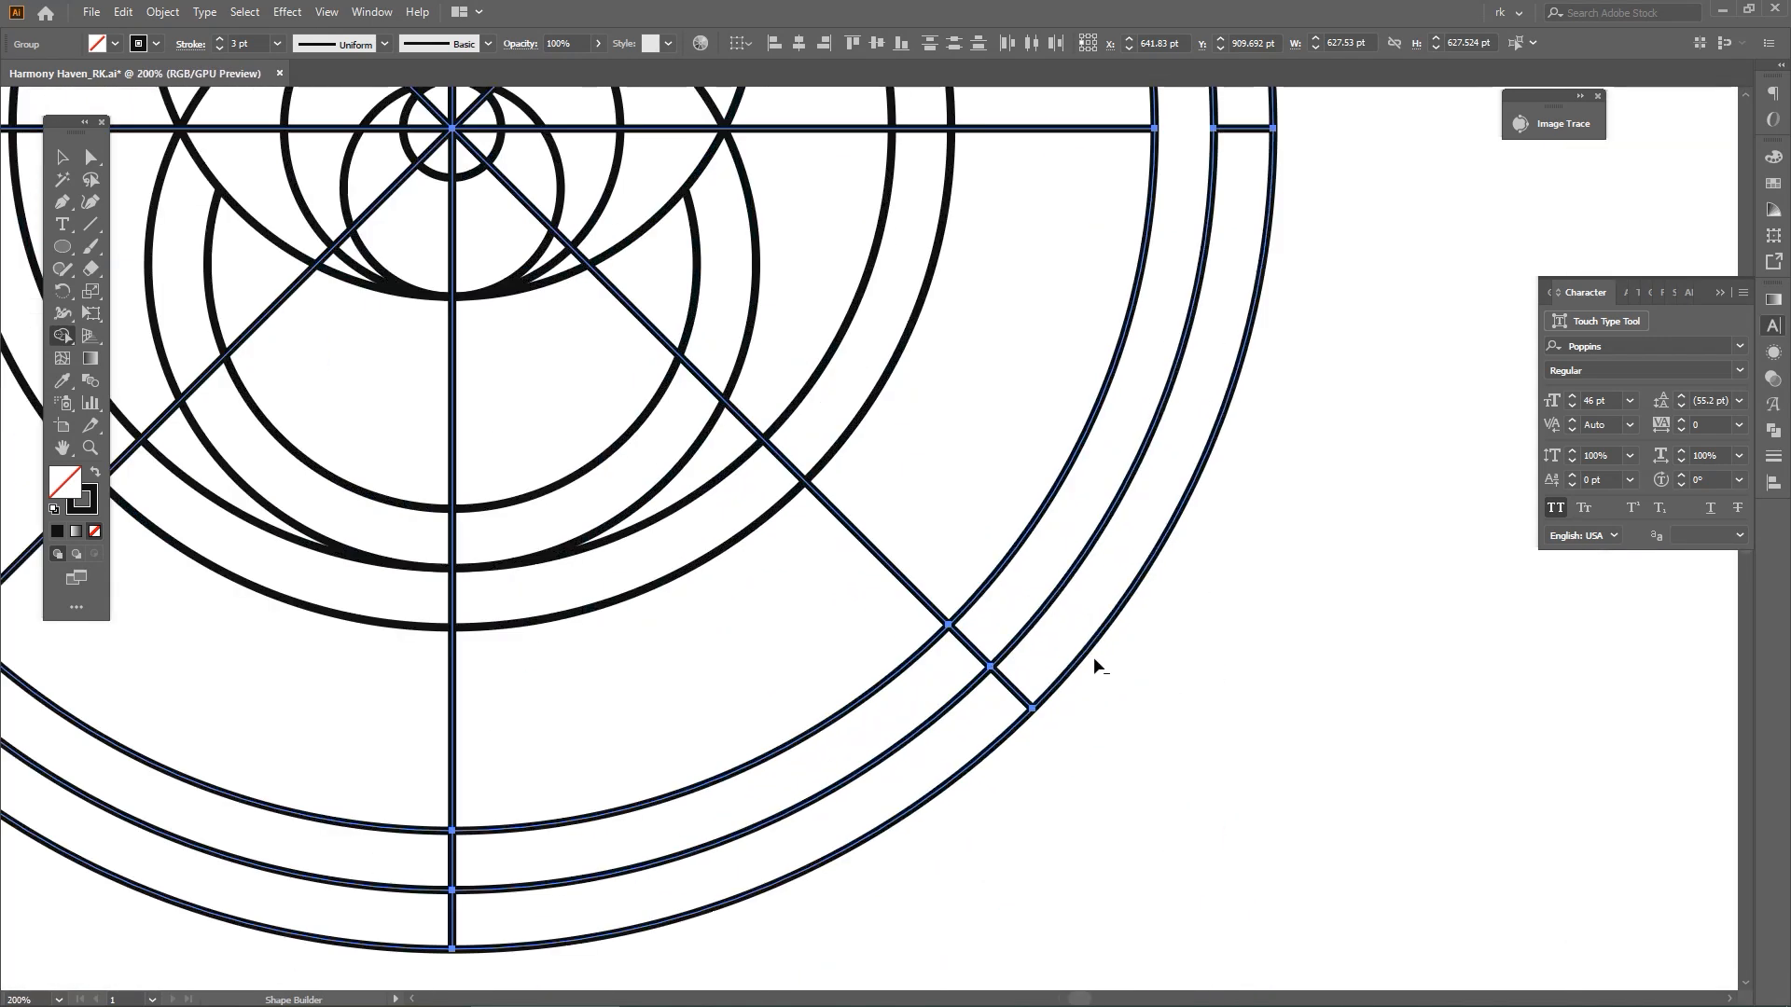
{"action": "scroll", "coordinate": [1100, 668], "scroll_direction": "down", "scroll_amount": 1}
{"action": "left_click", "coordinate": [1051, 699], "text": "alt"}
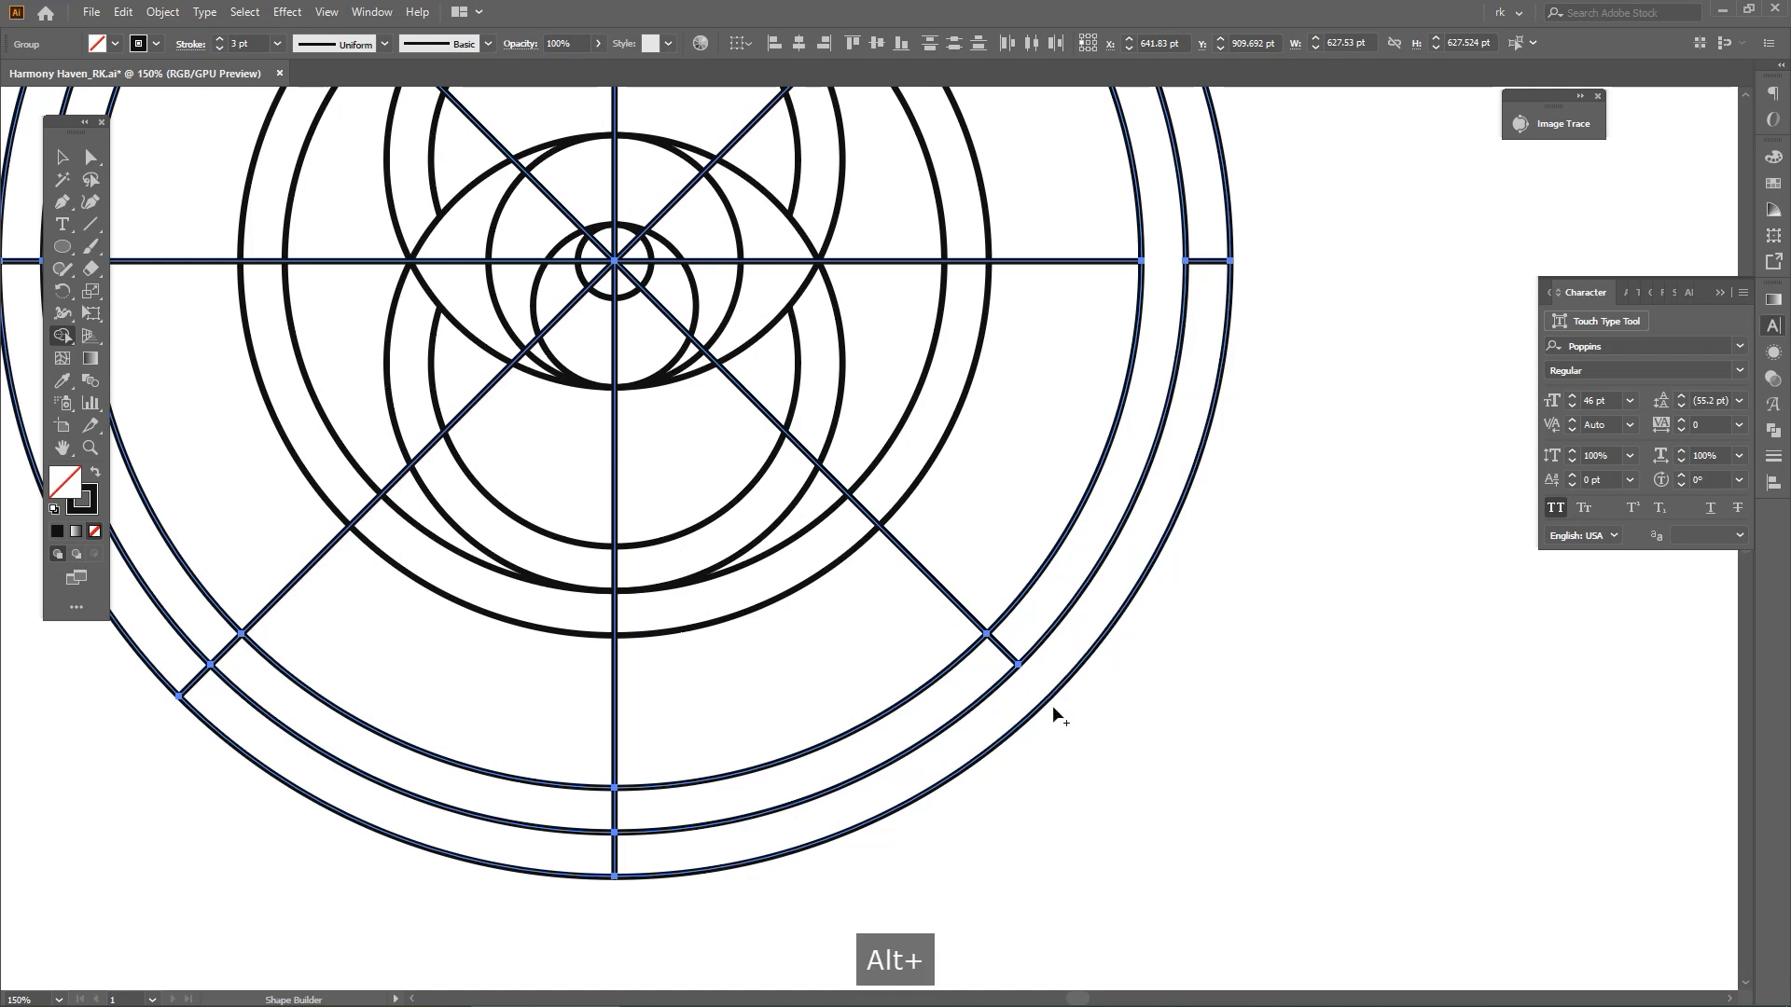
{"action": "left_click_drag", "start_coordinate": [1052, 705], "coordinate": [1244, 463]}
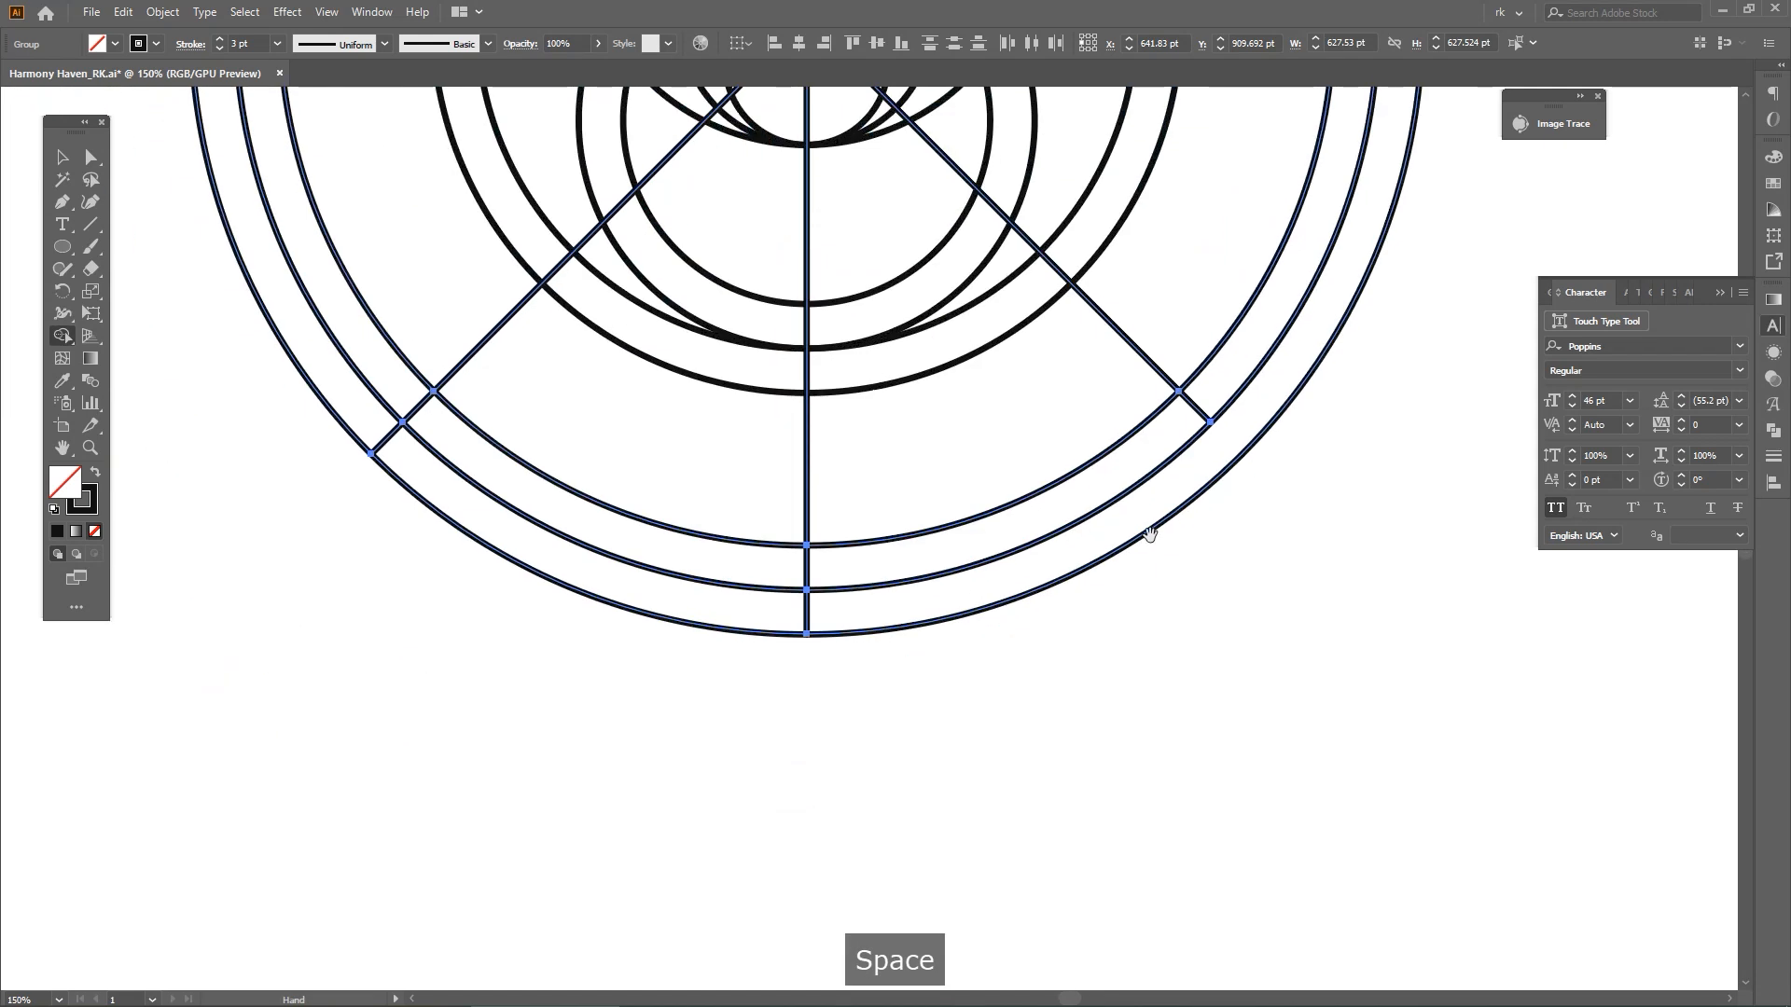
{"action": "left_click", "coordinate": [394, 435], "text": "alt"}
Erase the left spoke's inner-band segment and the upper-left diagonal's outermost segment to complete the alternating tick pattern
{"action": "scroll", "coordinate": [686, 565], "scroll_direction": "down", "scroll_amount": 3}
{"action": "left_click_drag", "start_coordinate": [571, 436], "coordinate": [720, 567]}
{"action": "scroll", "coordinate": [700, 539], "scroll_direction": "up", "scroll_amount": 2}
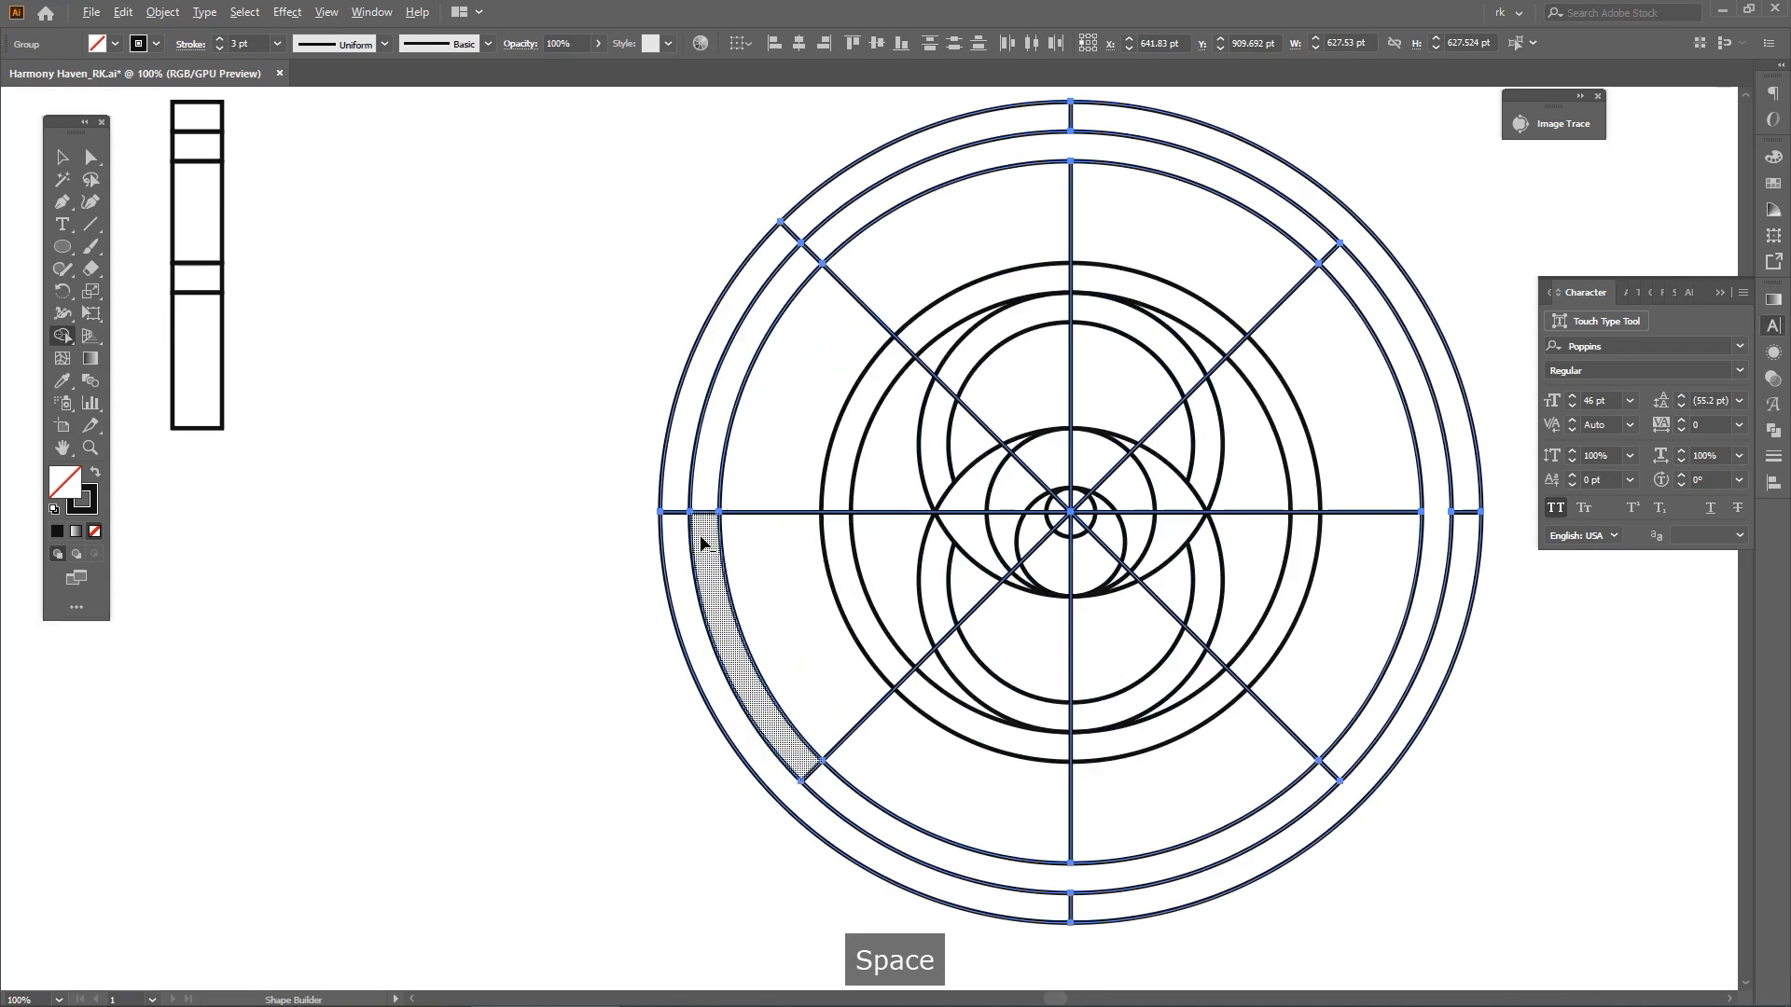
{"action": "scroll", "coordinate": [706, 530], "scroll_direction": "up", "scroll_amount": 1}
{"action": "left_click", "coordinate": [708, 510], "text": "alt"}
{"action": "left_click_drag", "start_coordinate": [762, 406], "coordinate": [650, 671]}
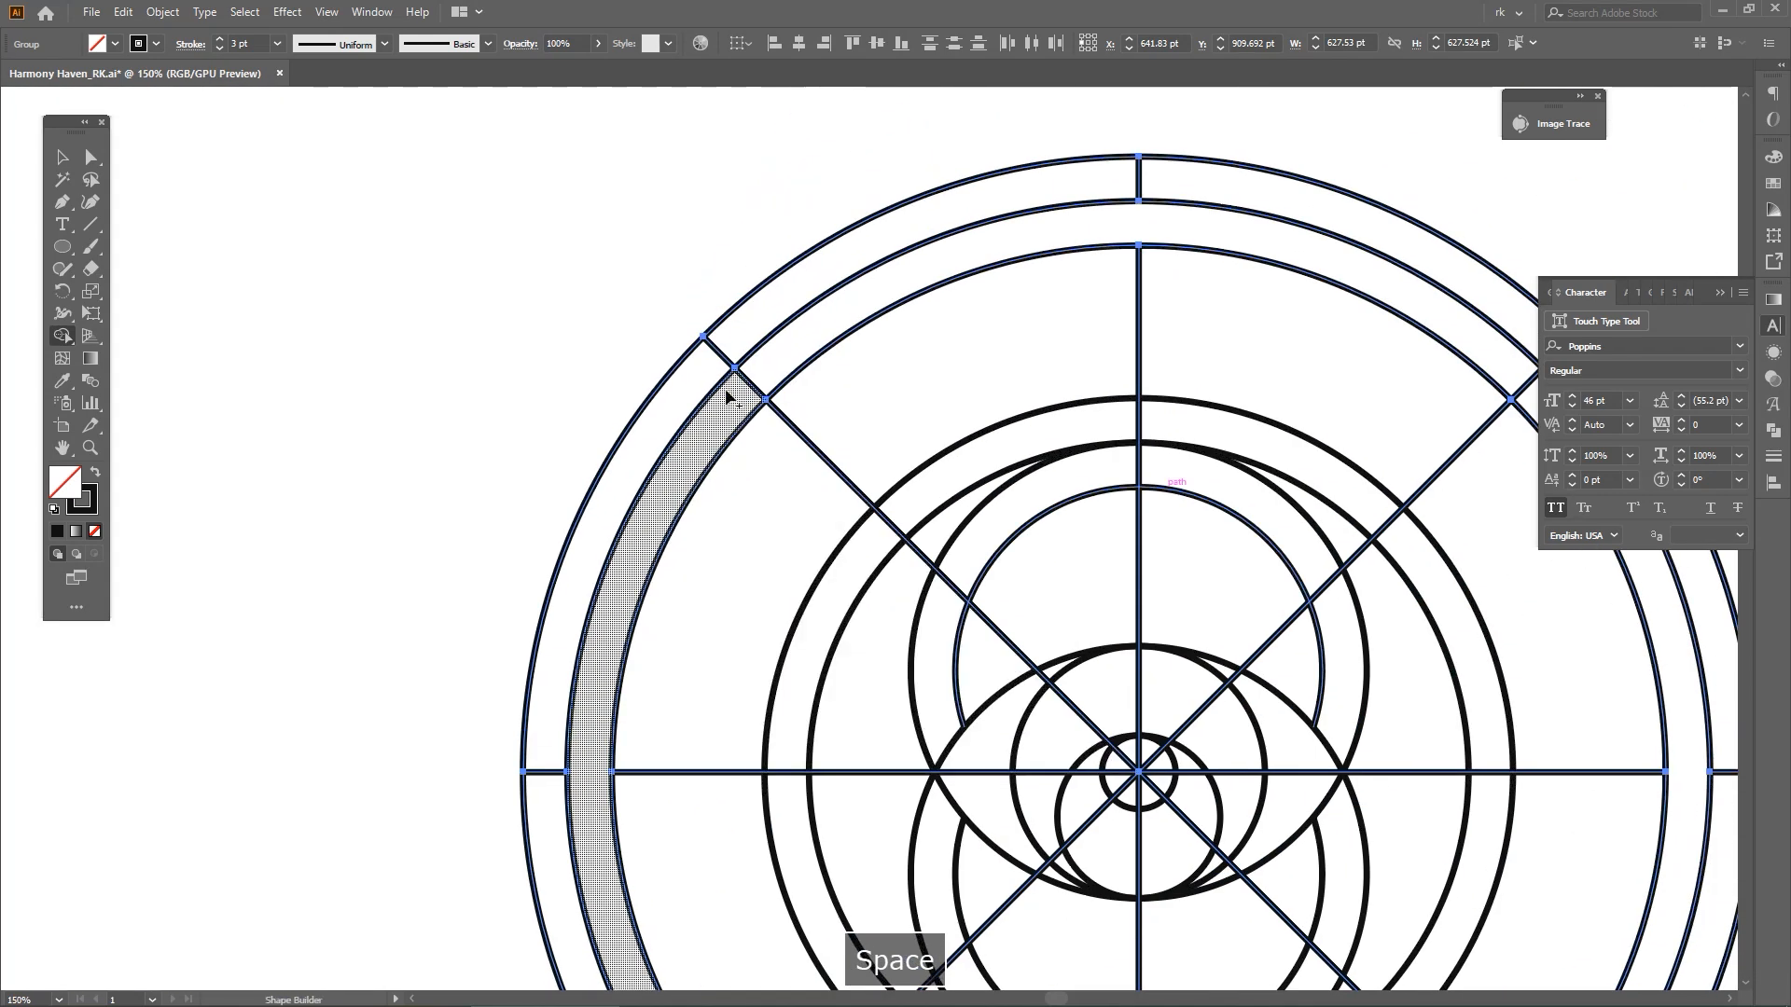
{"action": "left_click", "coordinate": [721, 355], "text": "alt"}
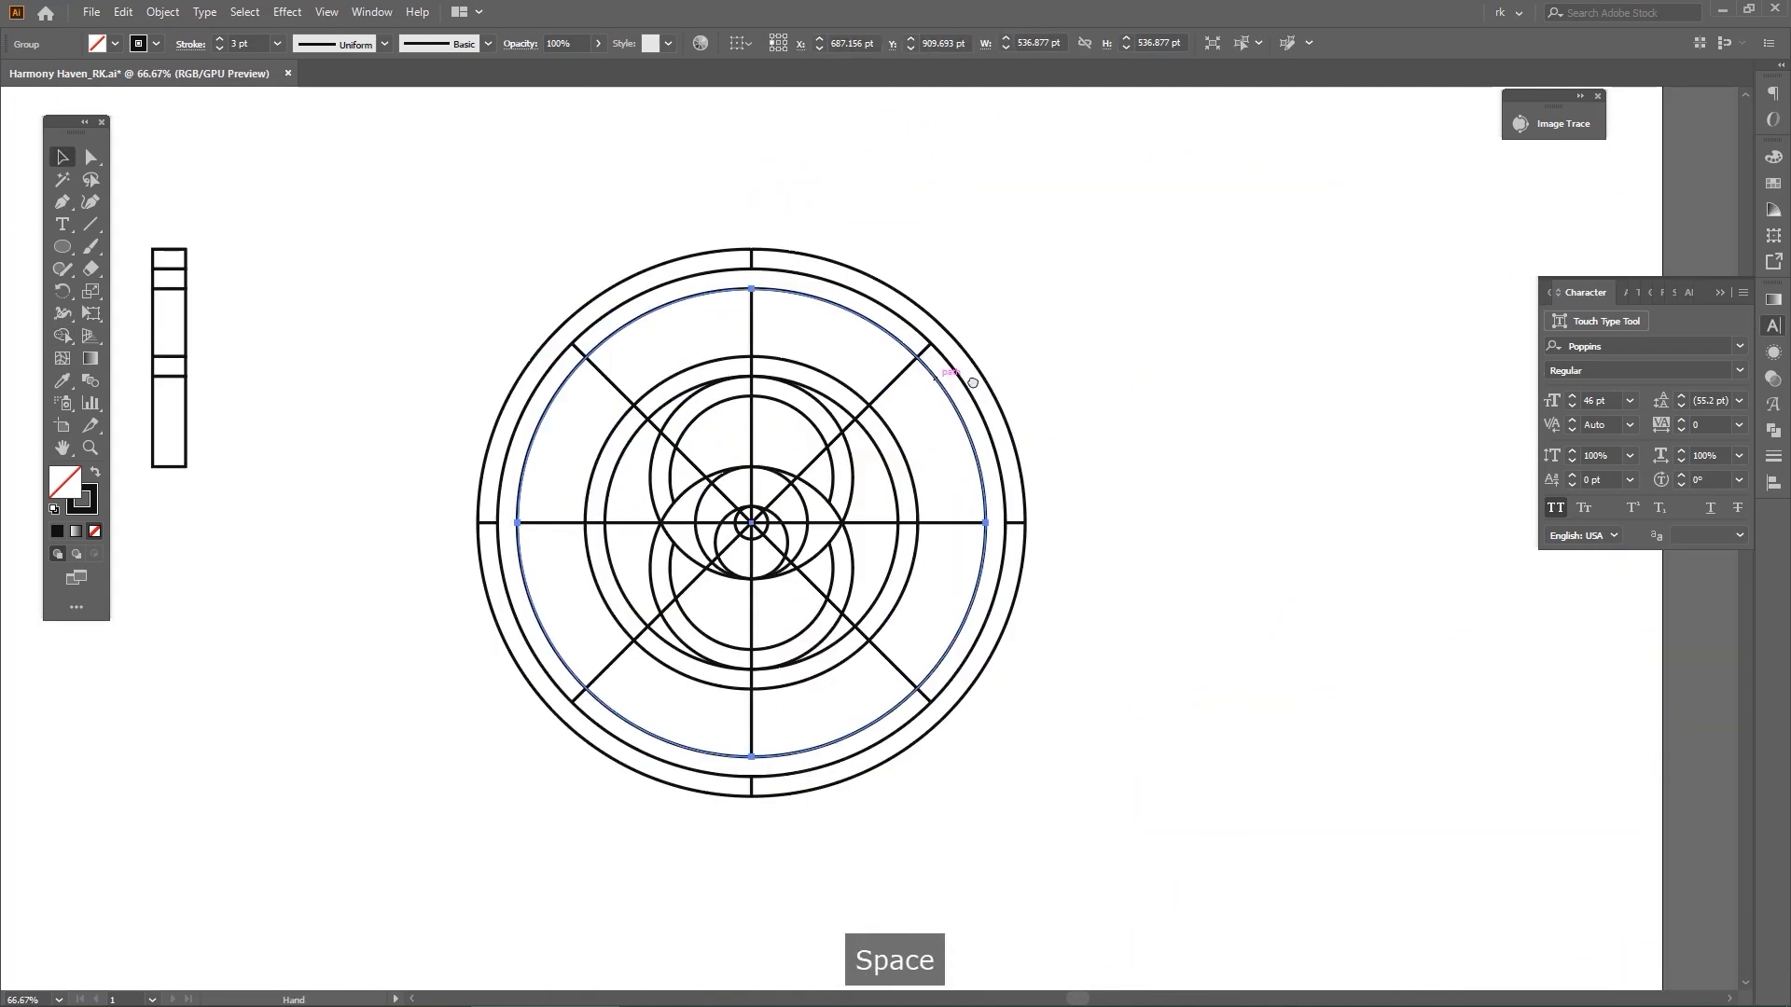
{"action": "left_click_drag", "start_coordinate": [975, 394], "coordinate": [970, 380]}
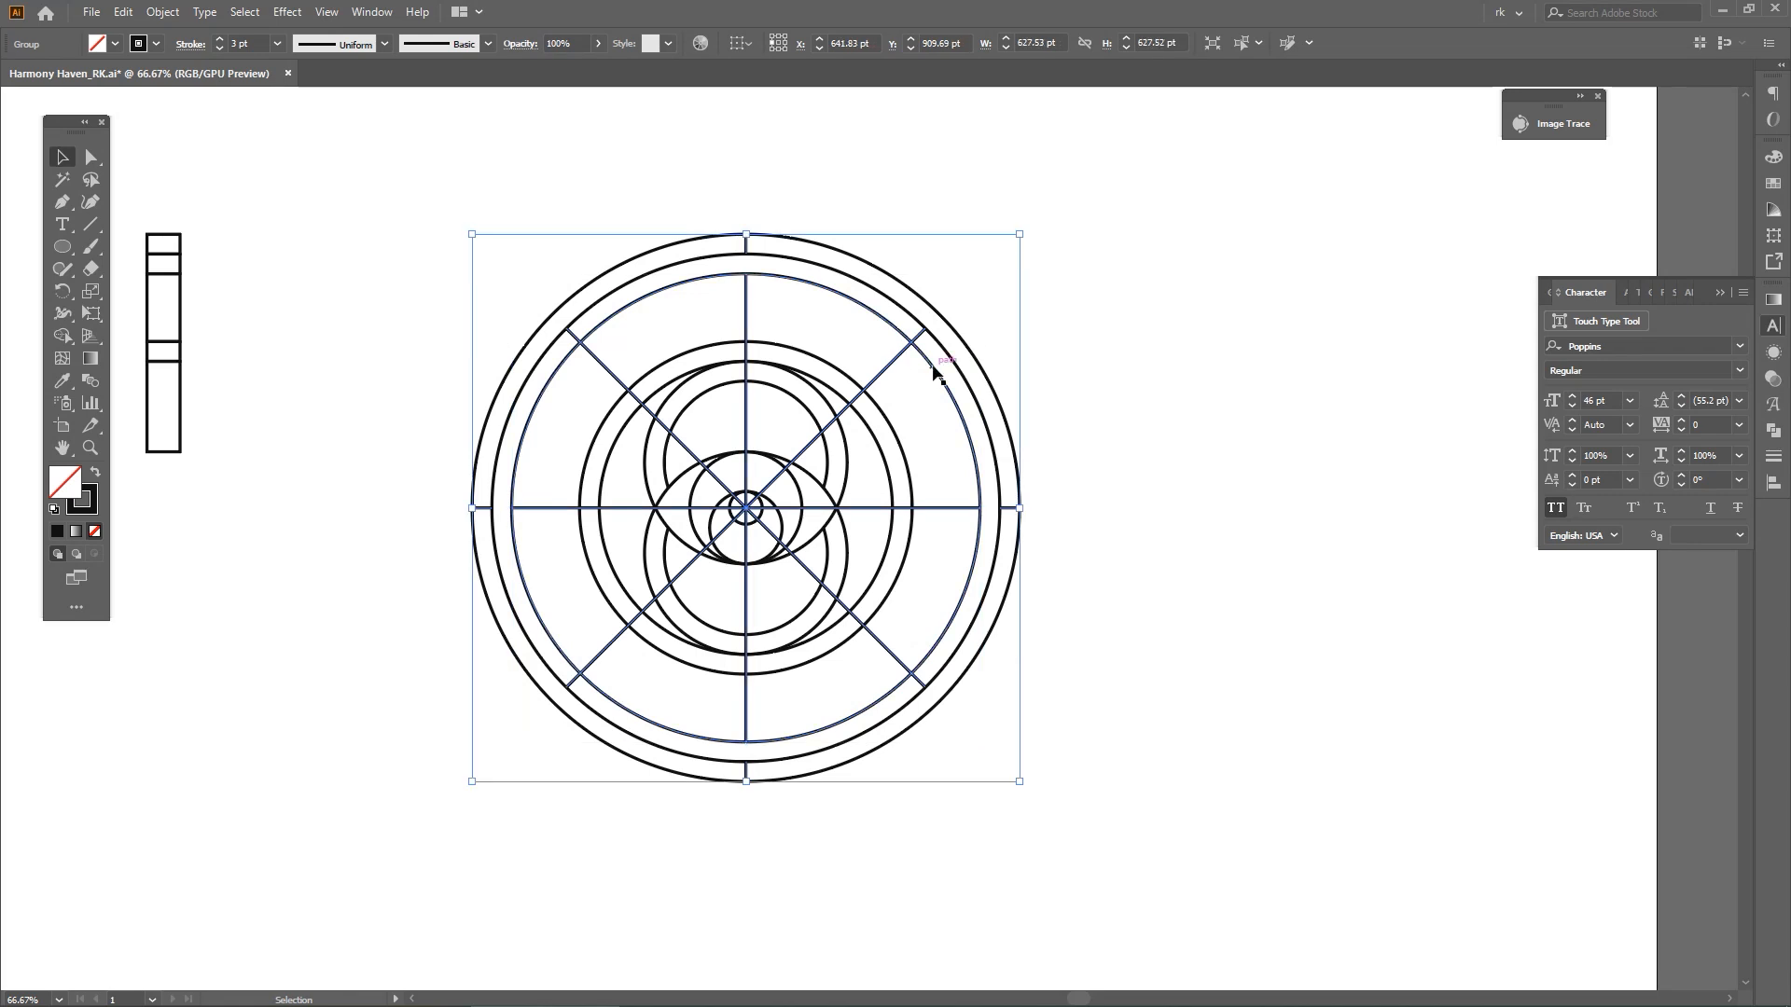
Try to cut an arc out of the innermost of the three outer rings with Scissors and delete it
{"action": "key", "text": "ctrl+c"}
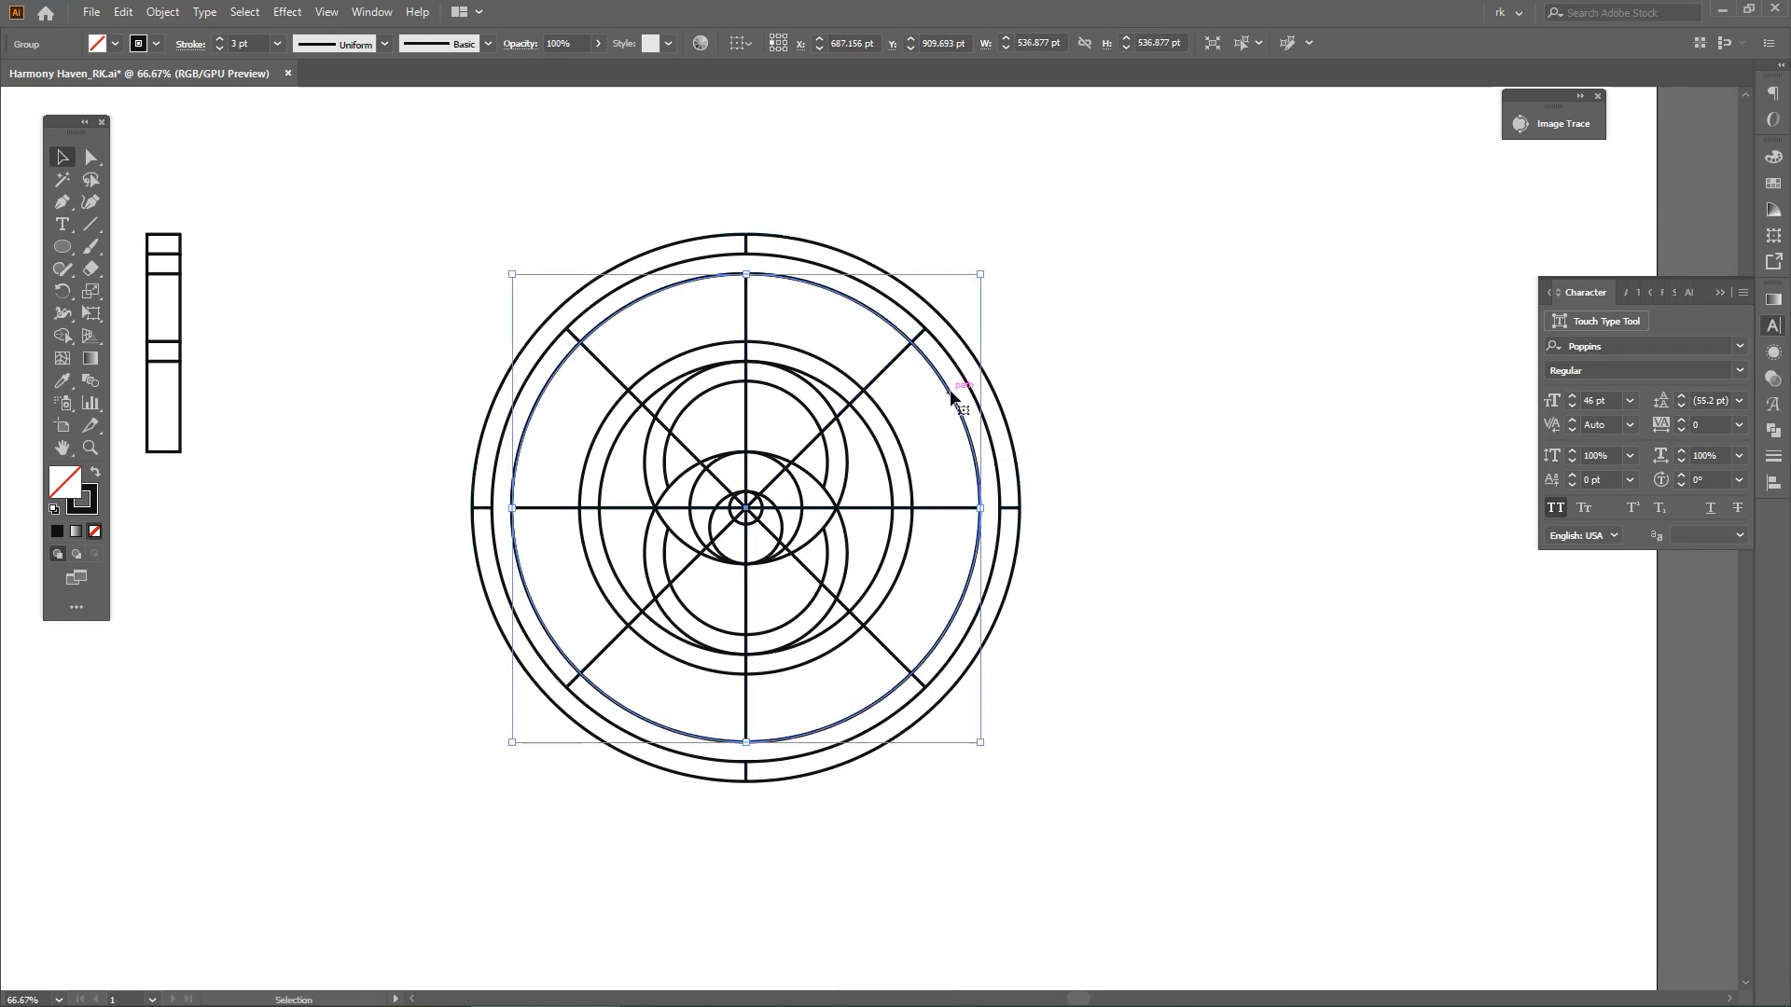
{"action": "key", "text": "c"}
{"action": "left_click", "coordinate": [945, 381]}
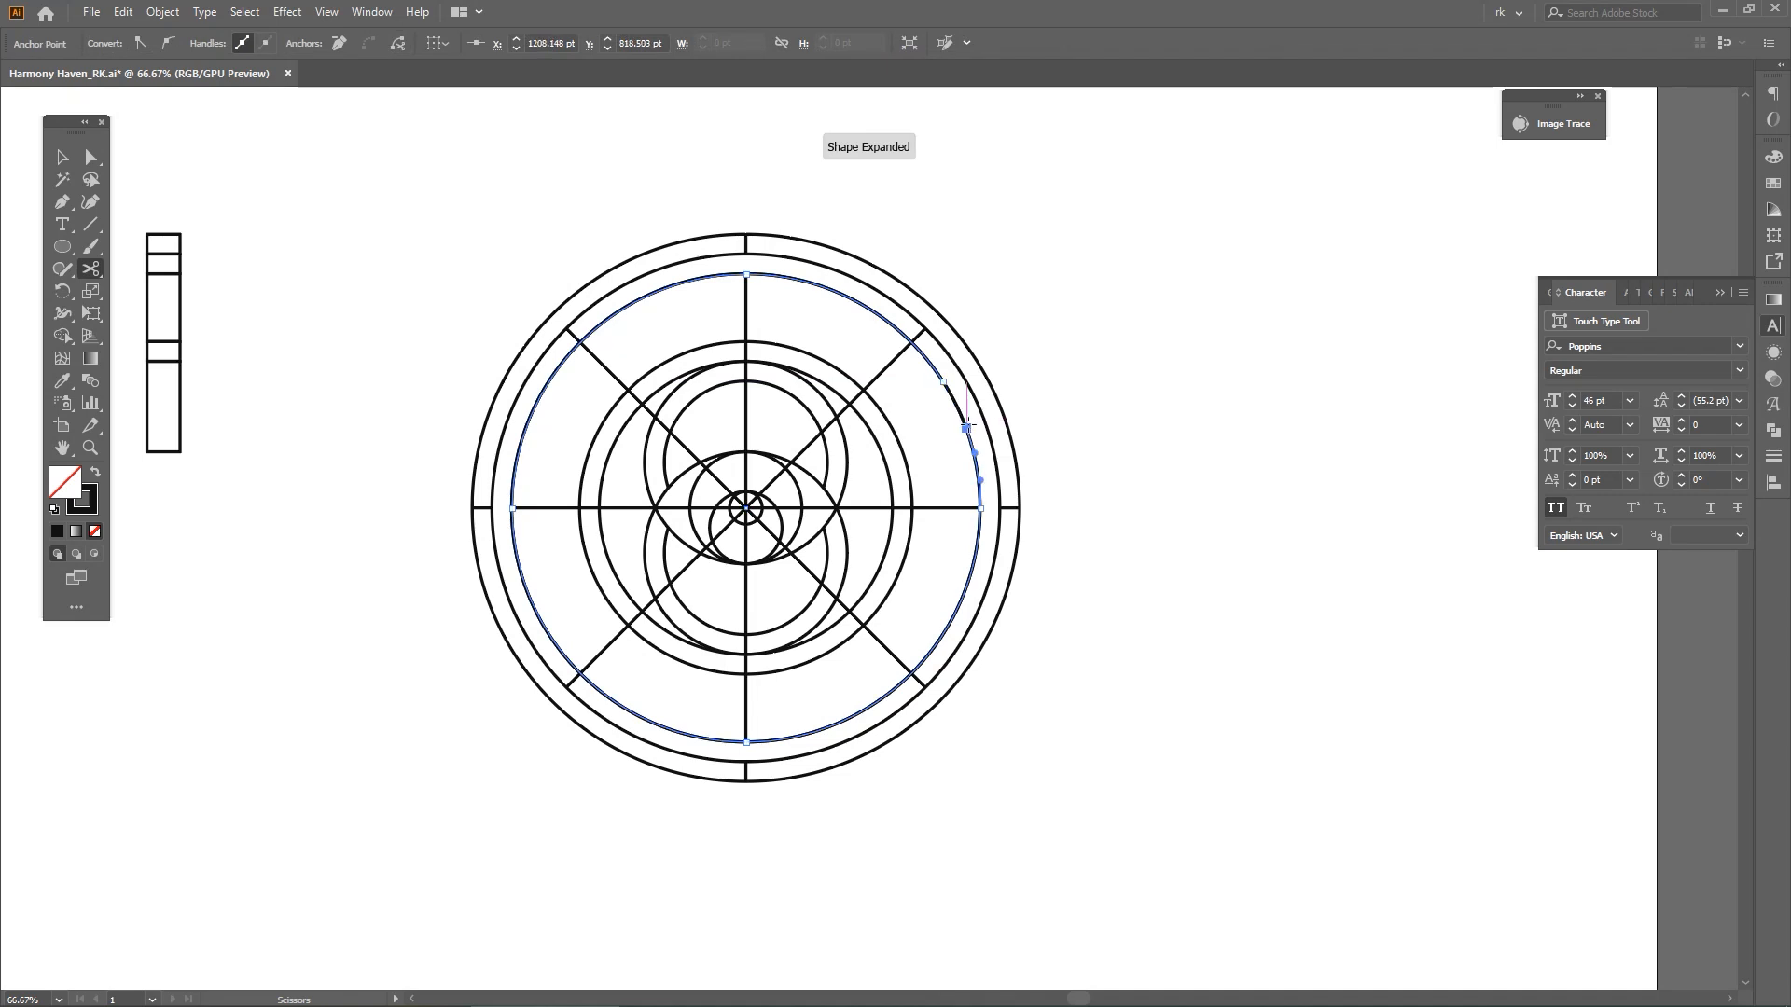
{"action": "key", "text": "a"}
{"action": "key", "text": "Delete"}
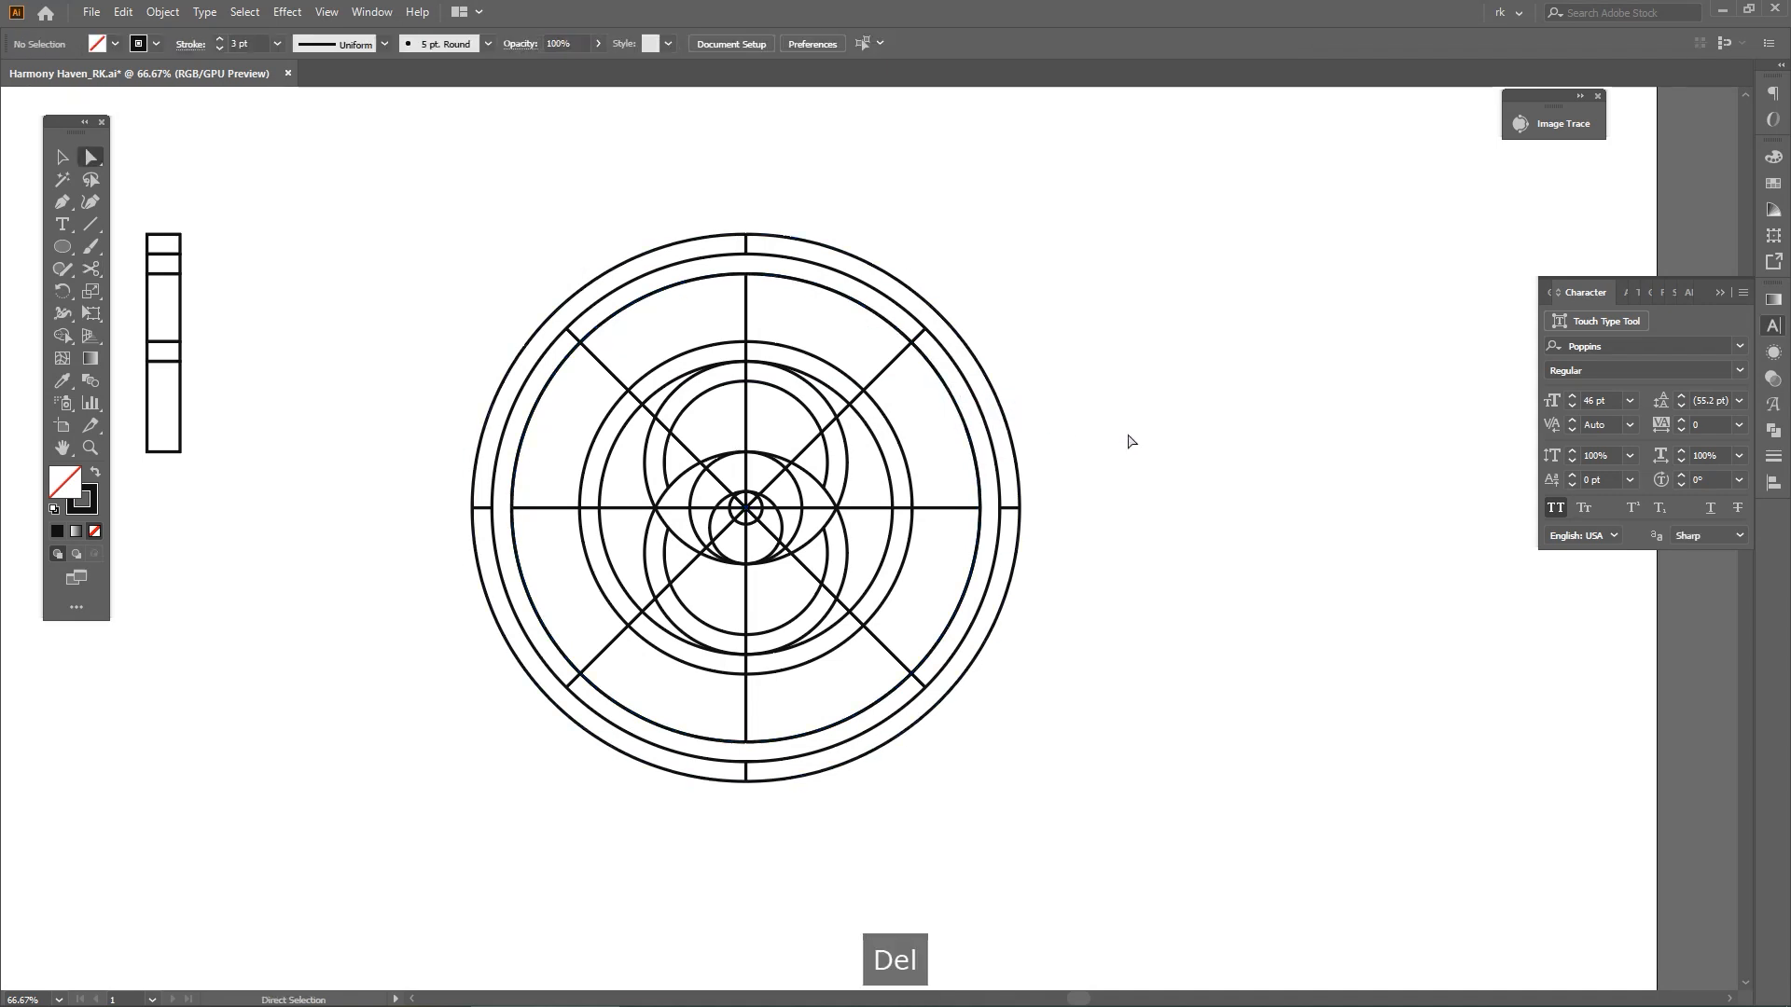
Select the spokes and the innermost of the three outer rings, and erase all spoke parts inside that ring with Shape Builder
{"action": "left_click", "coordinate": [979, 500]}
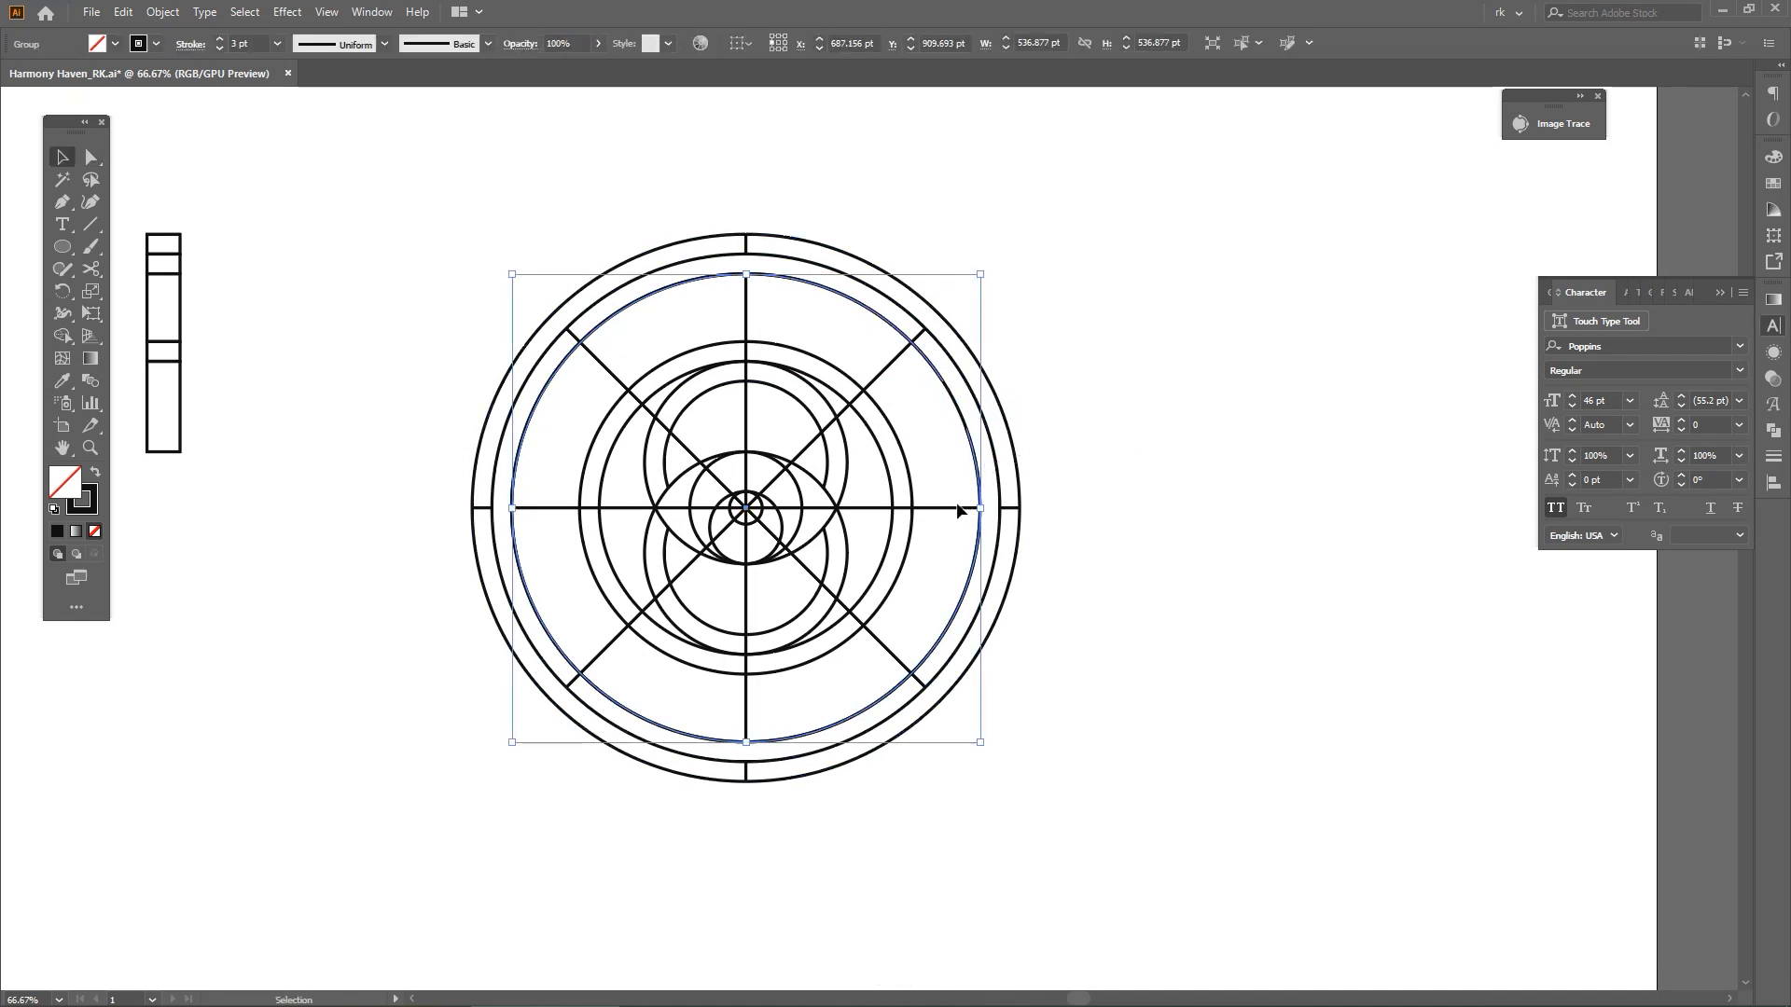
{"action": "left_click", "coordinate": [950, 511], "text": "shift"}
{"action": "left_click", "coordinate": [979, 494], "text": "shift"}
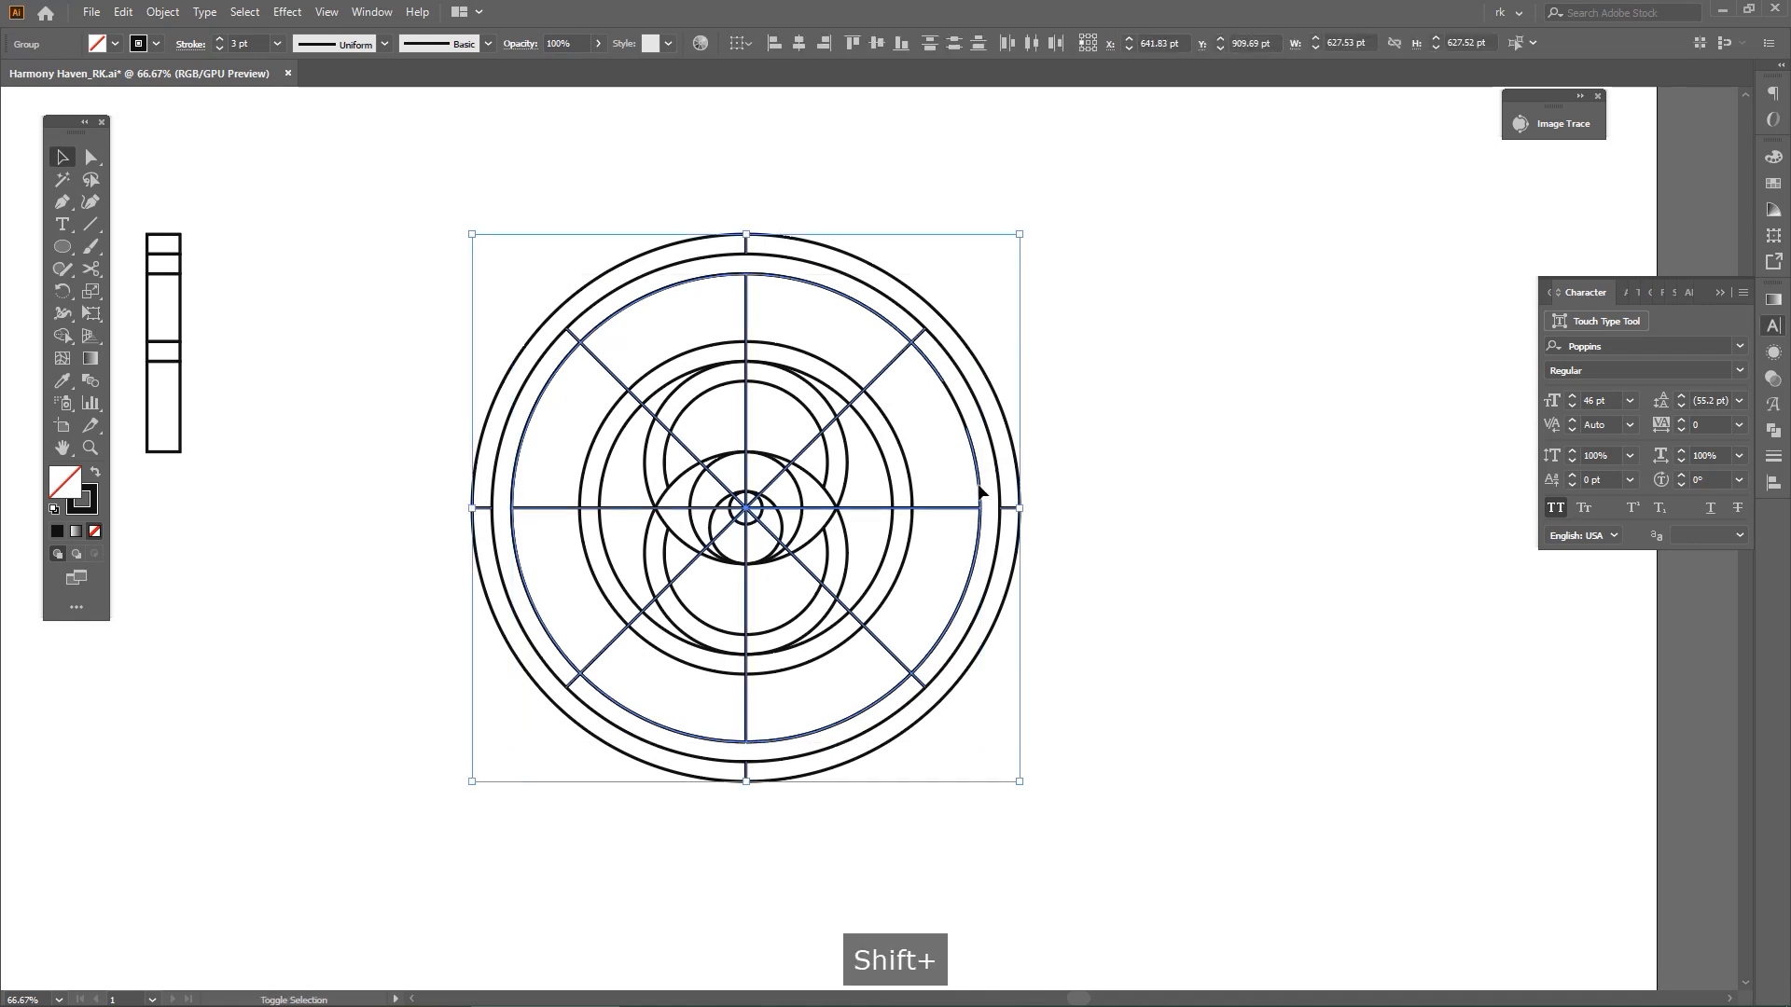
{"action": "key", "text": "shift+m"}
{"action": "mouse_move", "coordinate": [652, 512]}
{"action": "left_mouse_down"}
{"action": "mouse_move", "coordinate": [801, 450]}
{"action": "mouse_move", "coordinate": [706, 591]}
{"action": "left_mouse_up"}
{"action": "key", "text": "space"}
{"action": "left_click_drag", "start_coordinate": [1111, 542], "coordinate": [1107, 560]}
{"action": "key", "text": "v"}
{"action": "left_click", "coordinate": [1106, 558]}
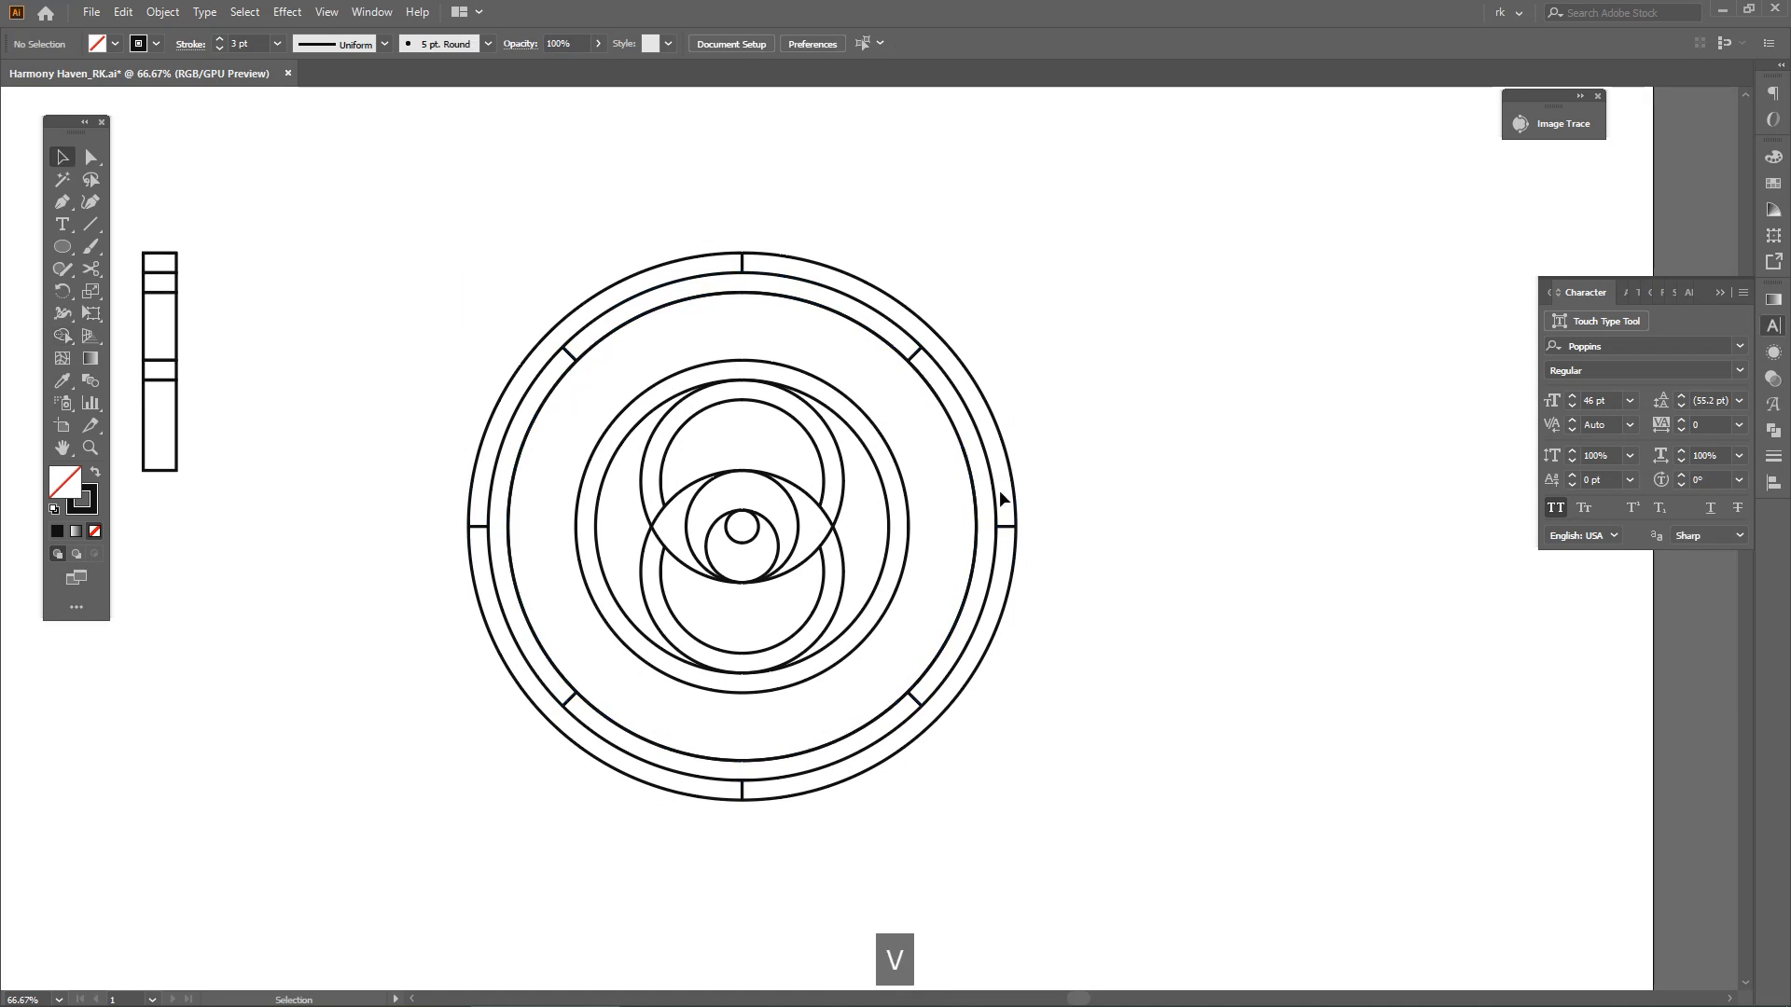
Add a resized ring copy about 439 pt across, concentric in the gap between the inner and outer ring sets
{"action": "left_click_drag", "start_coordinate": [973, 484], "coordinate": [1280, 488]}
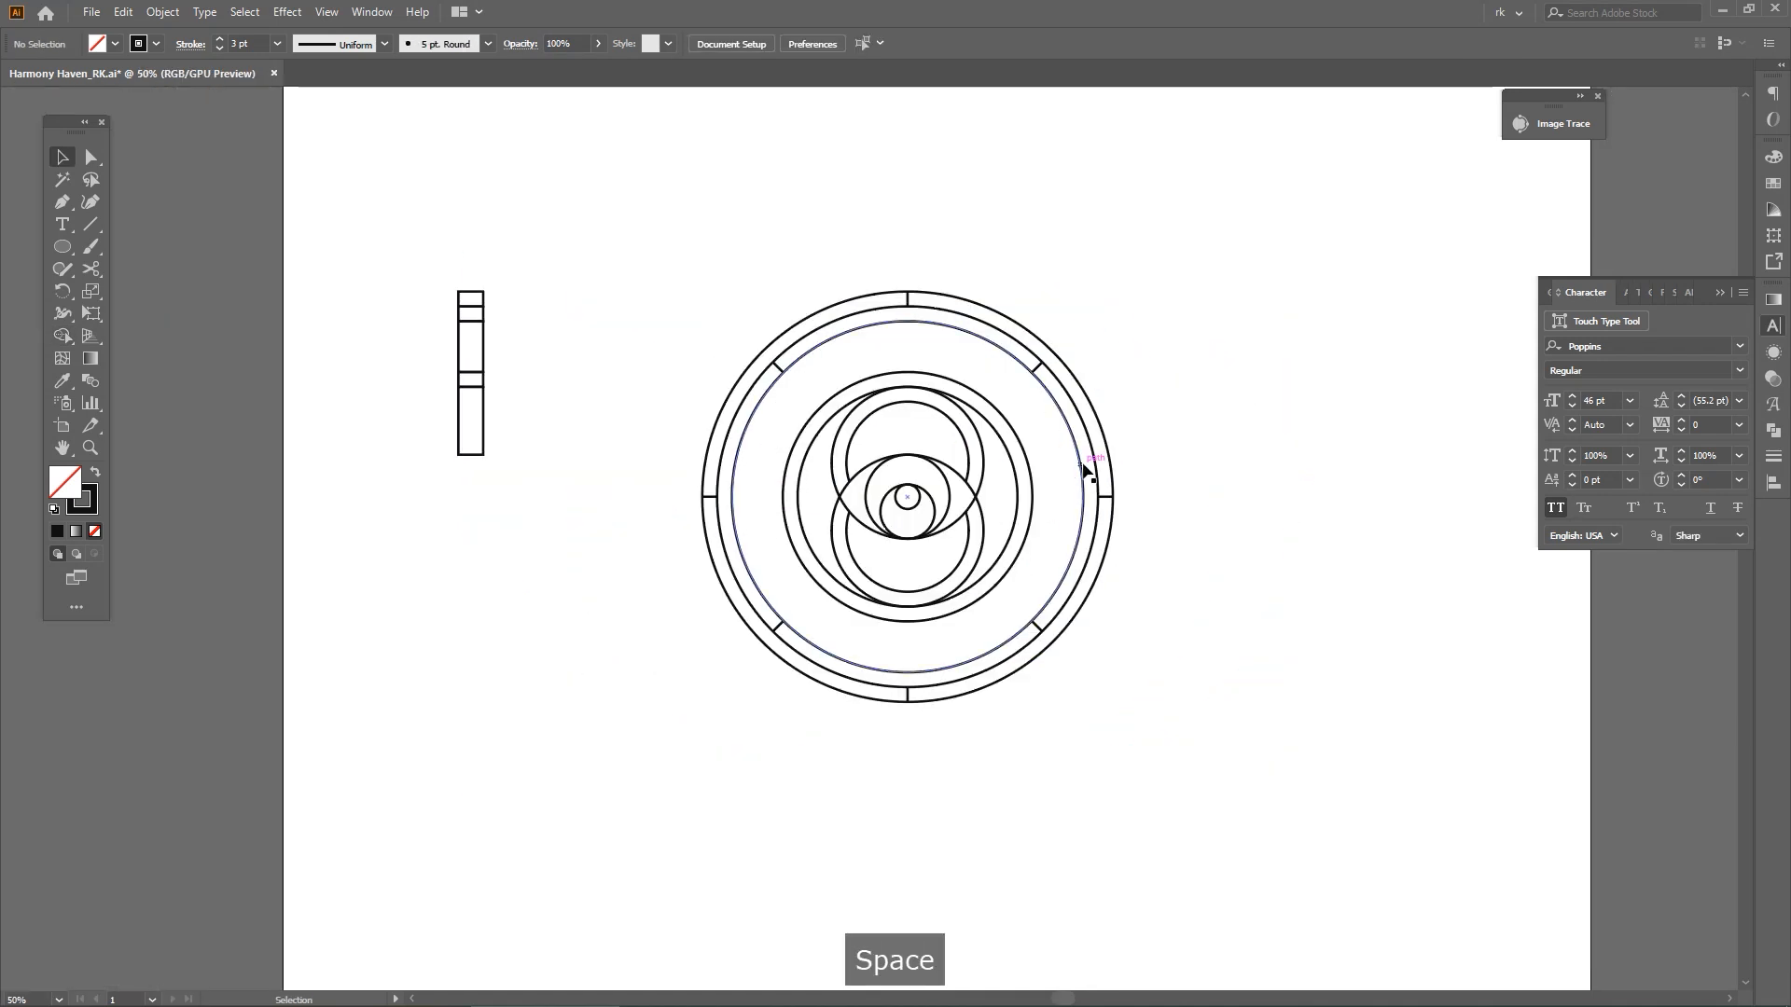
{"action": "left_click", "coordinate": [1082, 467]}
{"action": "key", "text": "ctrl+c"}
{"action": "key", "text": "v"}
{"action": "left_click_drag", "start_coordinate": [908, 321], "coordinate": [899, 346]}
{"action": "key", "text": "v"}
{"action": "scroll", "coordinate": [886, 358], "scroll_direction": "up", "scroll_amount": 3}
{"action": "scroll", "coordinate": [925, 348], "scroll_direction": "down", "scroll_amount": 4}
{"action": "key", "text": "space"}
{"action": "left_click_drag", "start_coordinate": [1103, 344], "coordinate": [1084, 398]}
{"action": "key", "text": "v"}
{"action": "left_click", "coordinate": [1095, 424]}
{"action": "scroll", "coordinate": [1087, 466], "scroll_direction": "up", "scroll_amount": 1}
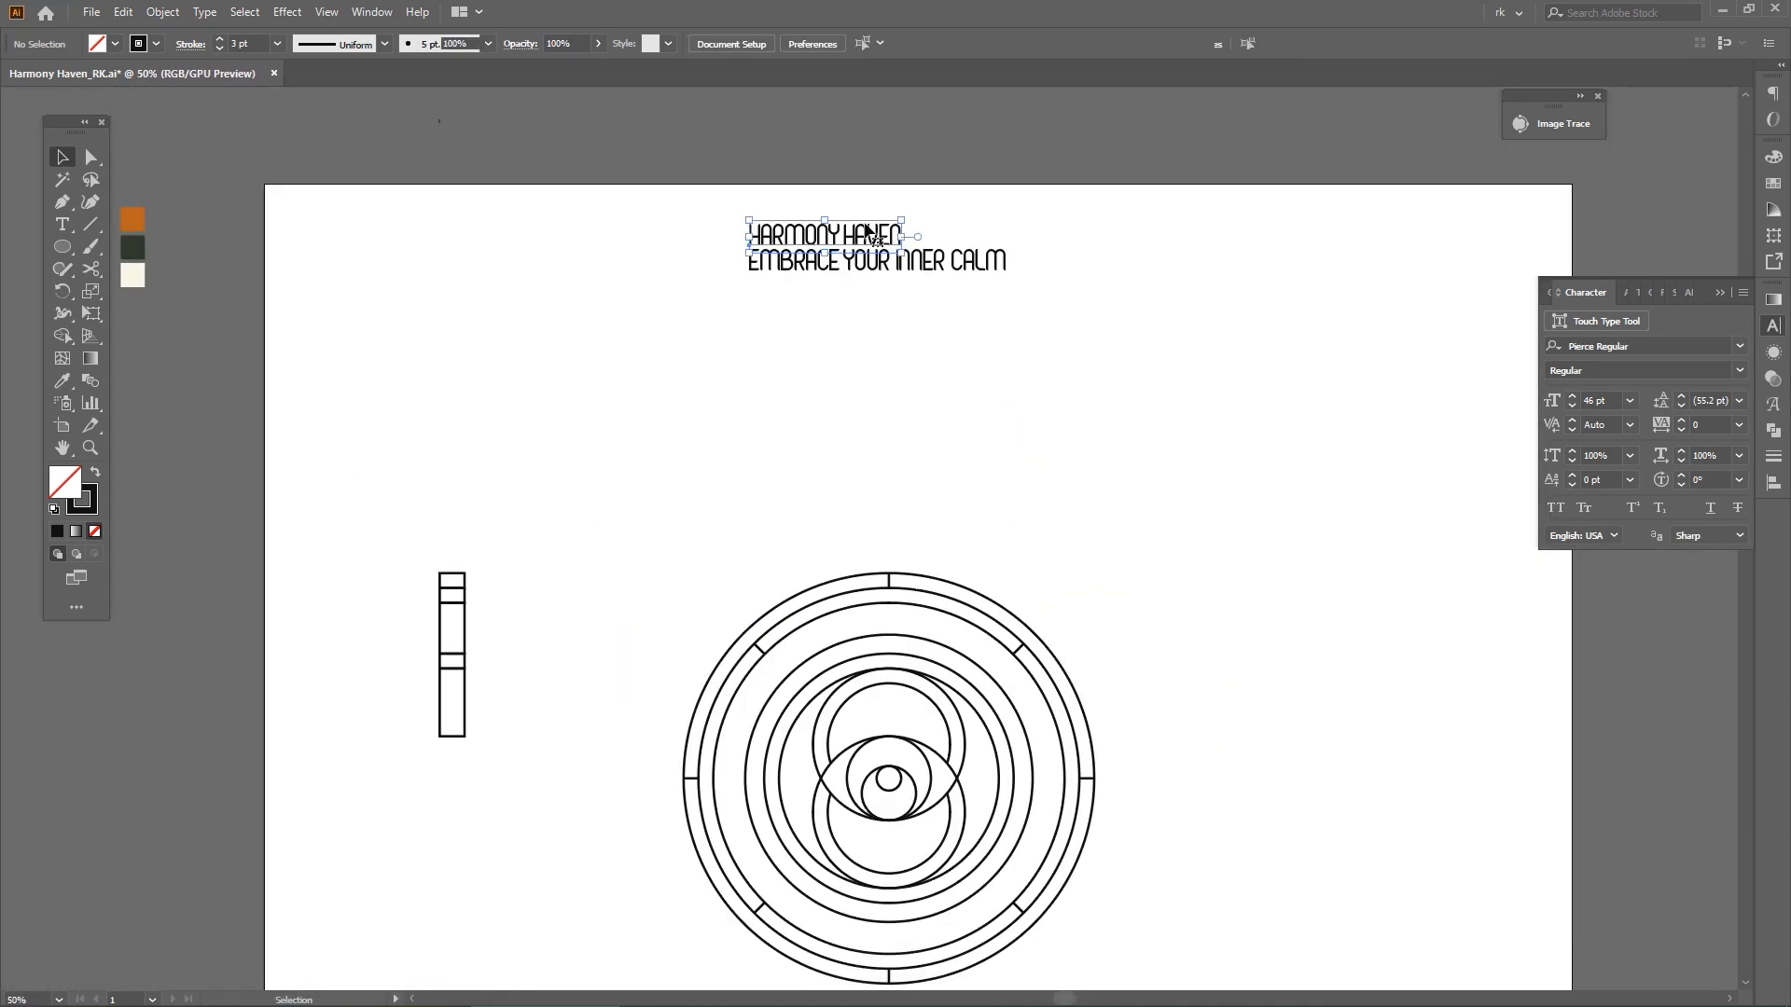
Copy the HARMONY HAVEN text above the artwork
{"action": "left_click", "coordinate": [822, 235]}
{"action": "key", "text": "ctrl+c"}
{"action": "left_click", "coordinate": [1088, 512]}
Paste HARMONY HAVEN as type on the path of the new middle ring and center-align it
{"action": "key", "text": "space"}
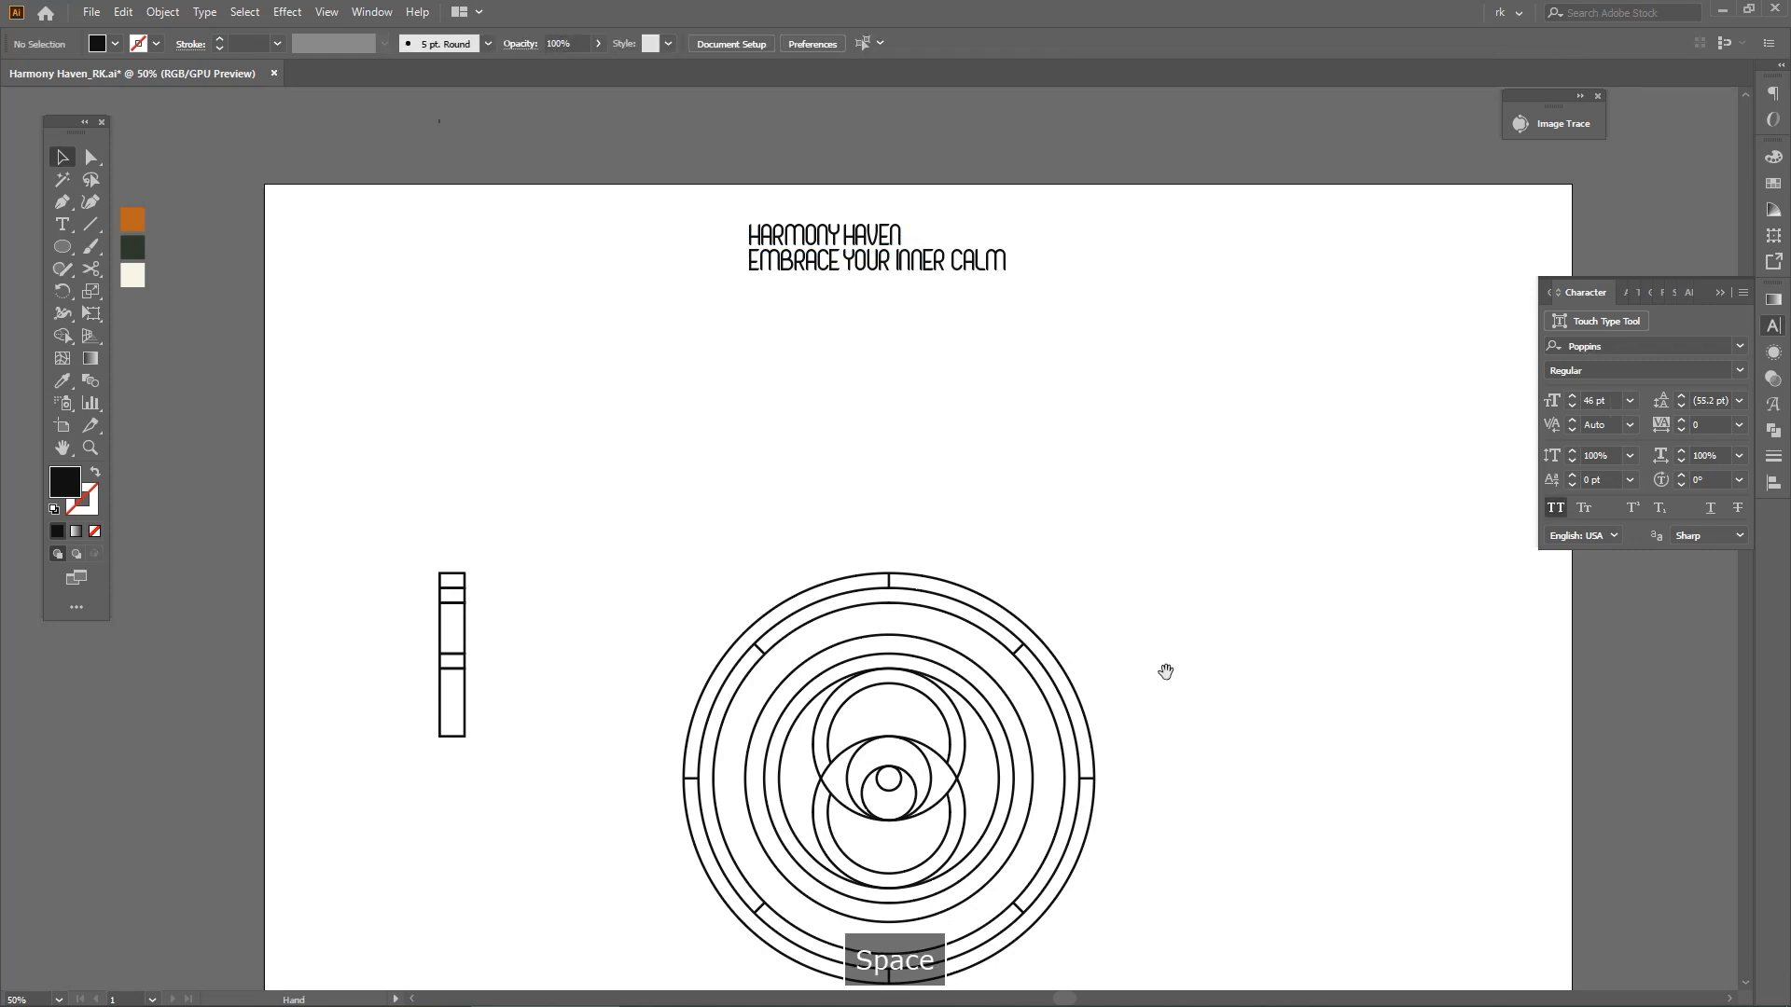
{"action": "left_click_drag", "start_coordinate": [1166, 672], "coordinate": [859, 311]}
{"action": "scroll", "coordinate": [877, 305], "scroll_direction": "up", "scroll_amount": 2}
{"action": "left_click_drag", "start_coordinate": [69, 226], "coordinate": [177, 269]}
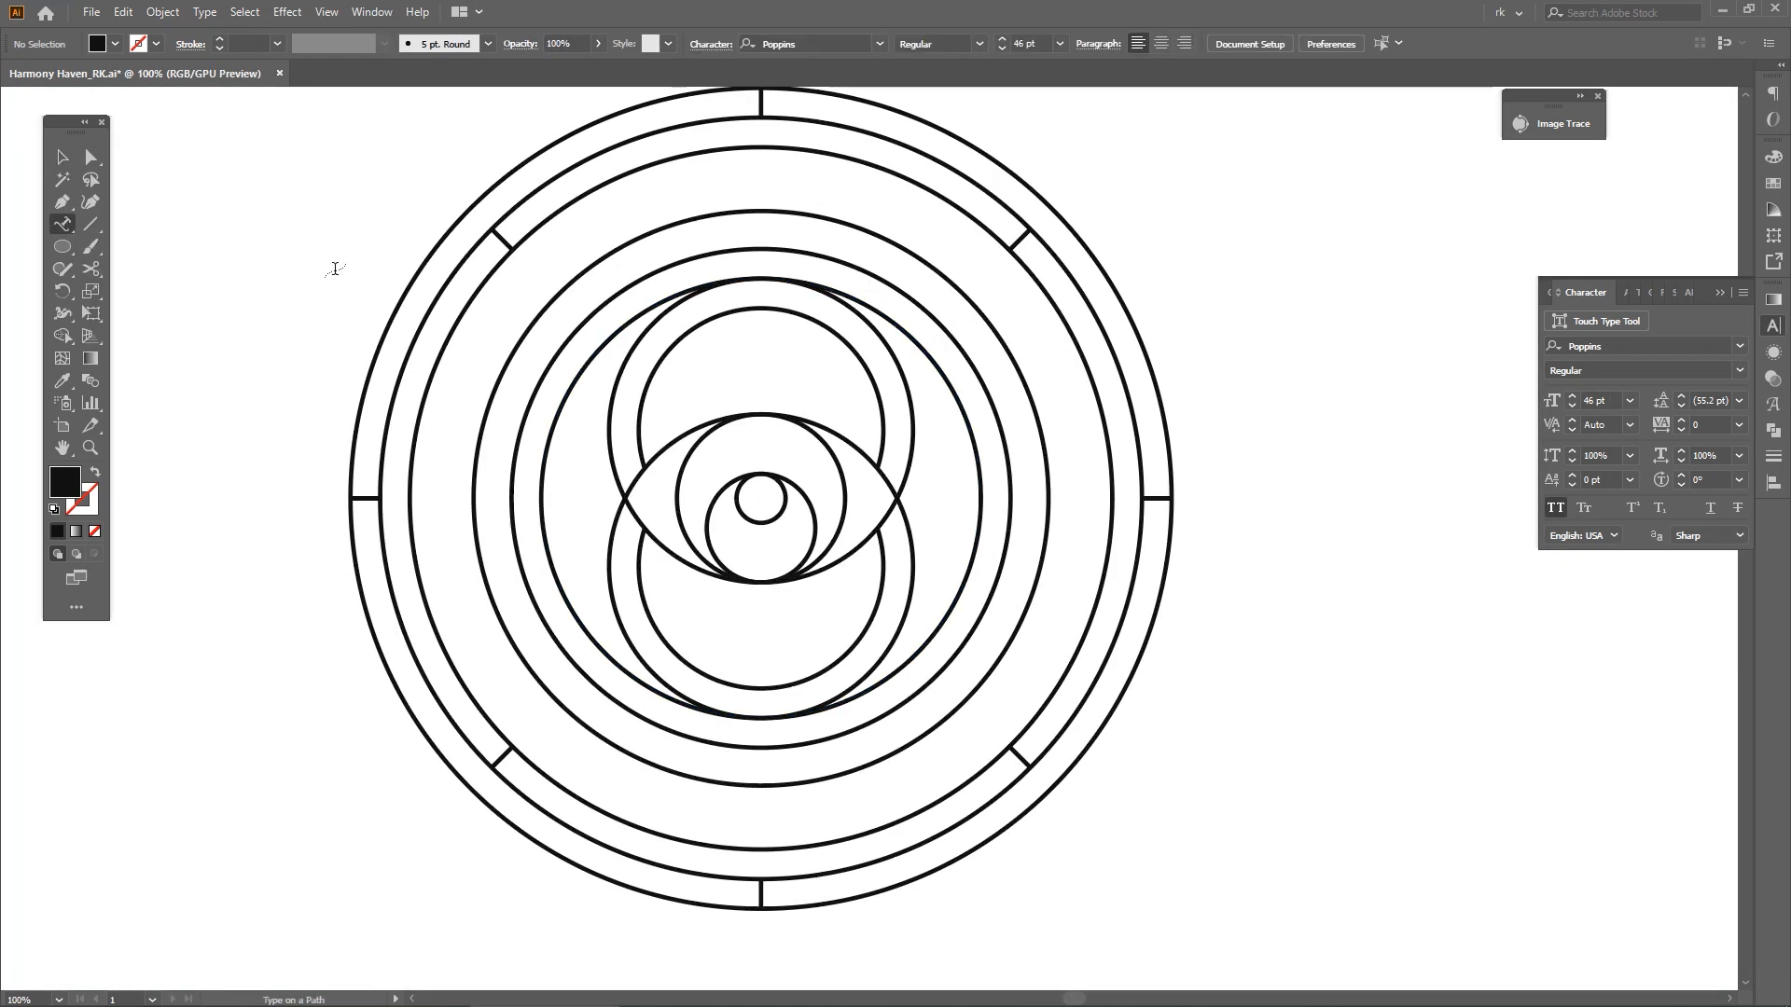
{"action": "left_click", "coordinate": [519, 319]}
{"action": "key", "text": "ctrl+v"}
{"action": "key", "text": "Escape"}
{"action": "key", "text": "space"}
{"action": "left_click", "coordinate": [1023, 43]}
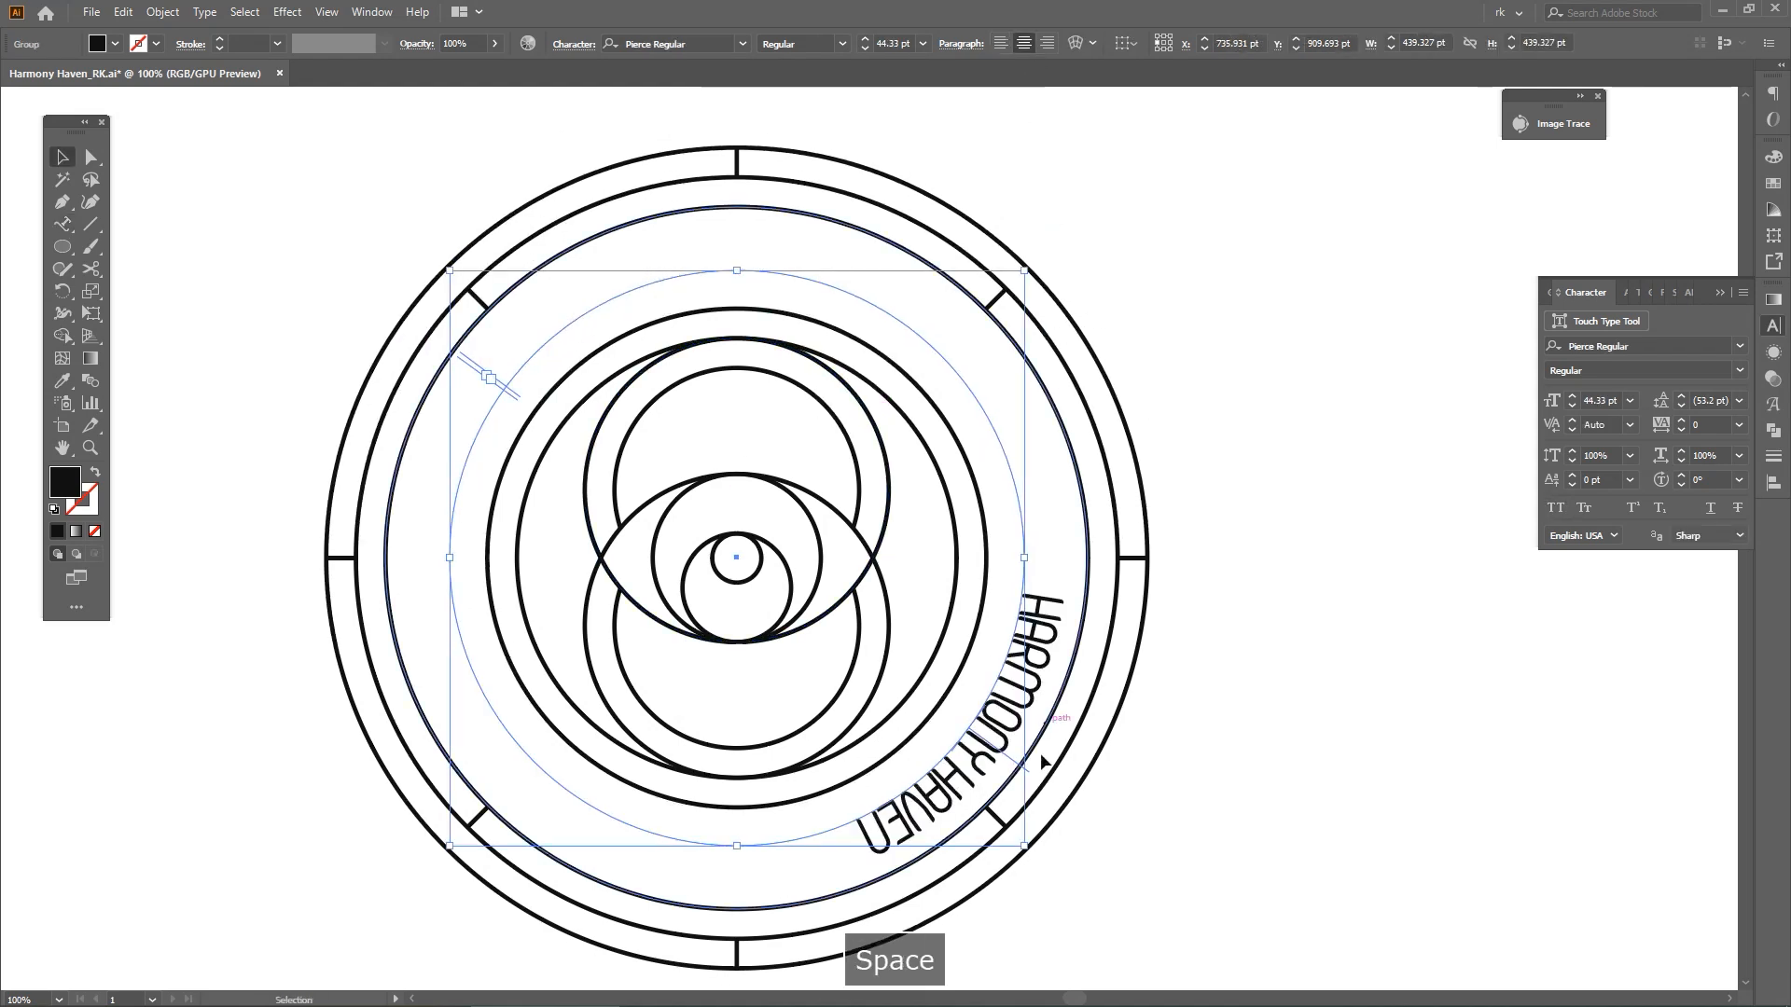
Center the curved HARMONY HAVEN text at the top of its circle, aligning its end brackets with the circle's bottom anchor
{"action": "left_click_drag", "start_coordinate": [1020, 767], "coordinate": [741, 261]}
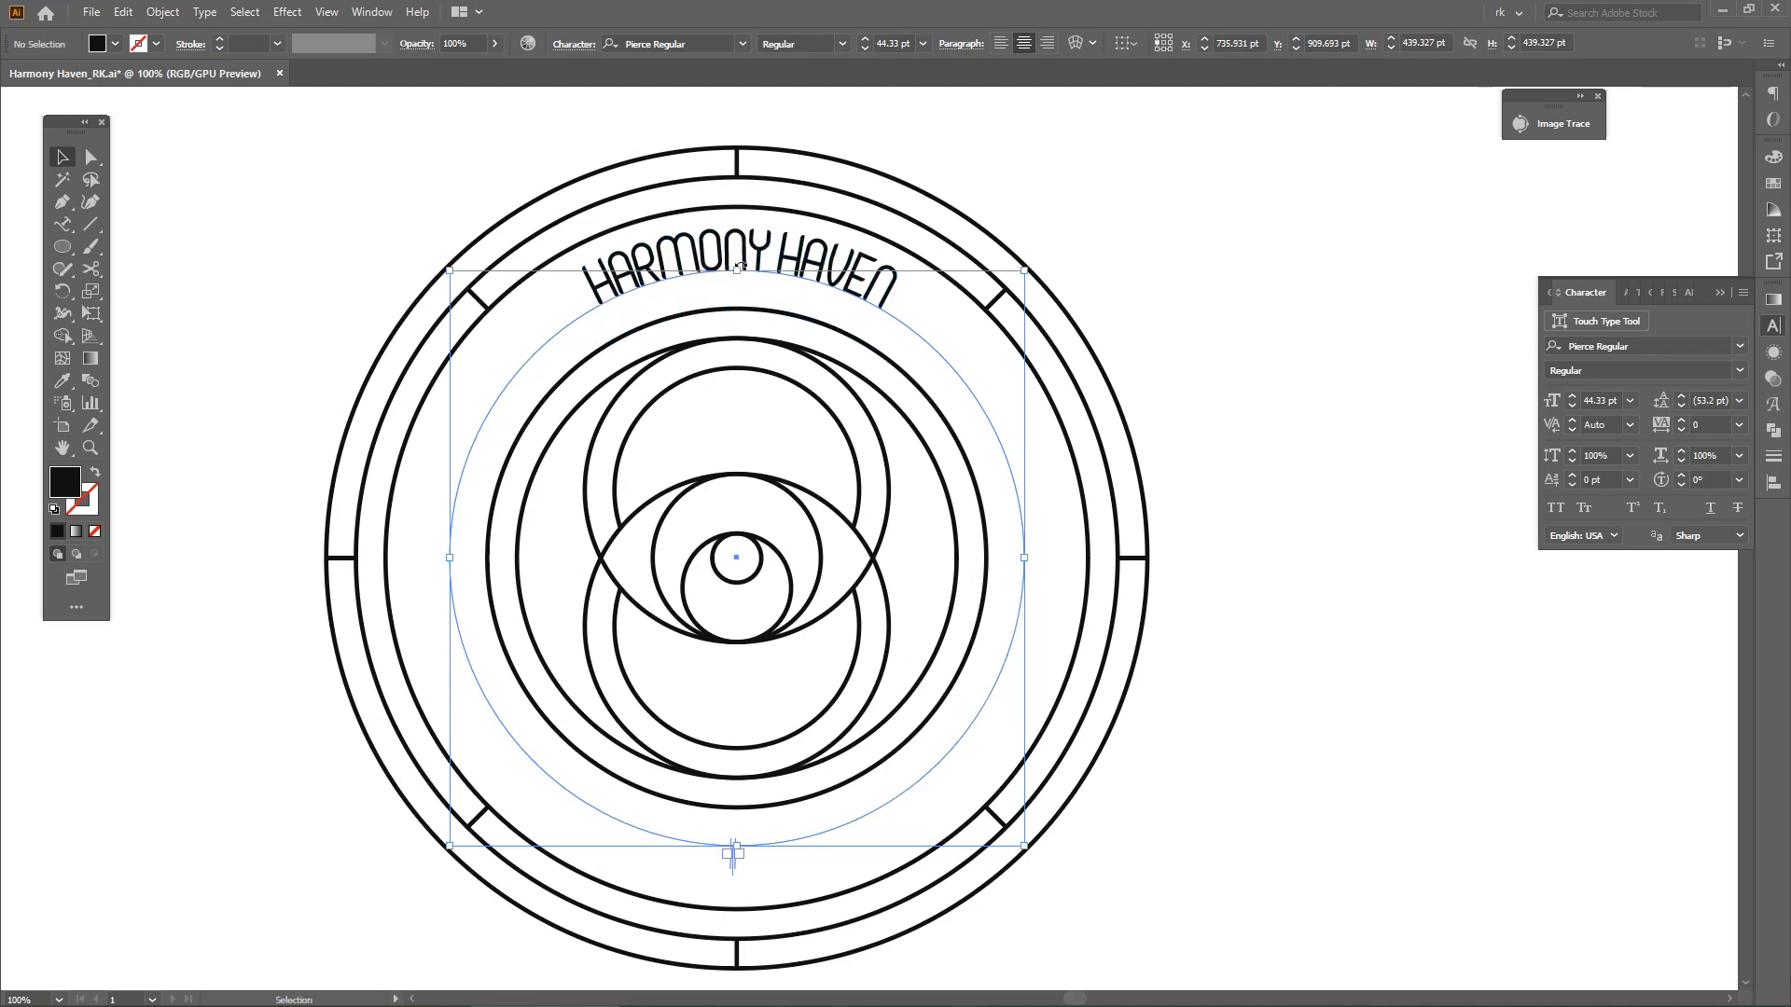
{"action": "key", "text": "space"}
{"action": "left_click_drag", "start_coordinate": [767, 853], "coordinate": [831, 673]}
{"action": "scroll", "coordinate": [829, 677], "scroll_direction": "up", "scroll_amount": 6}
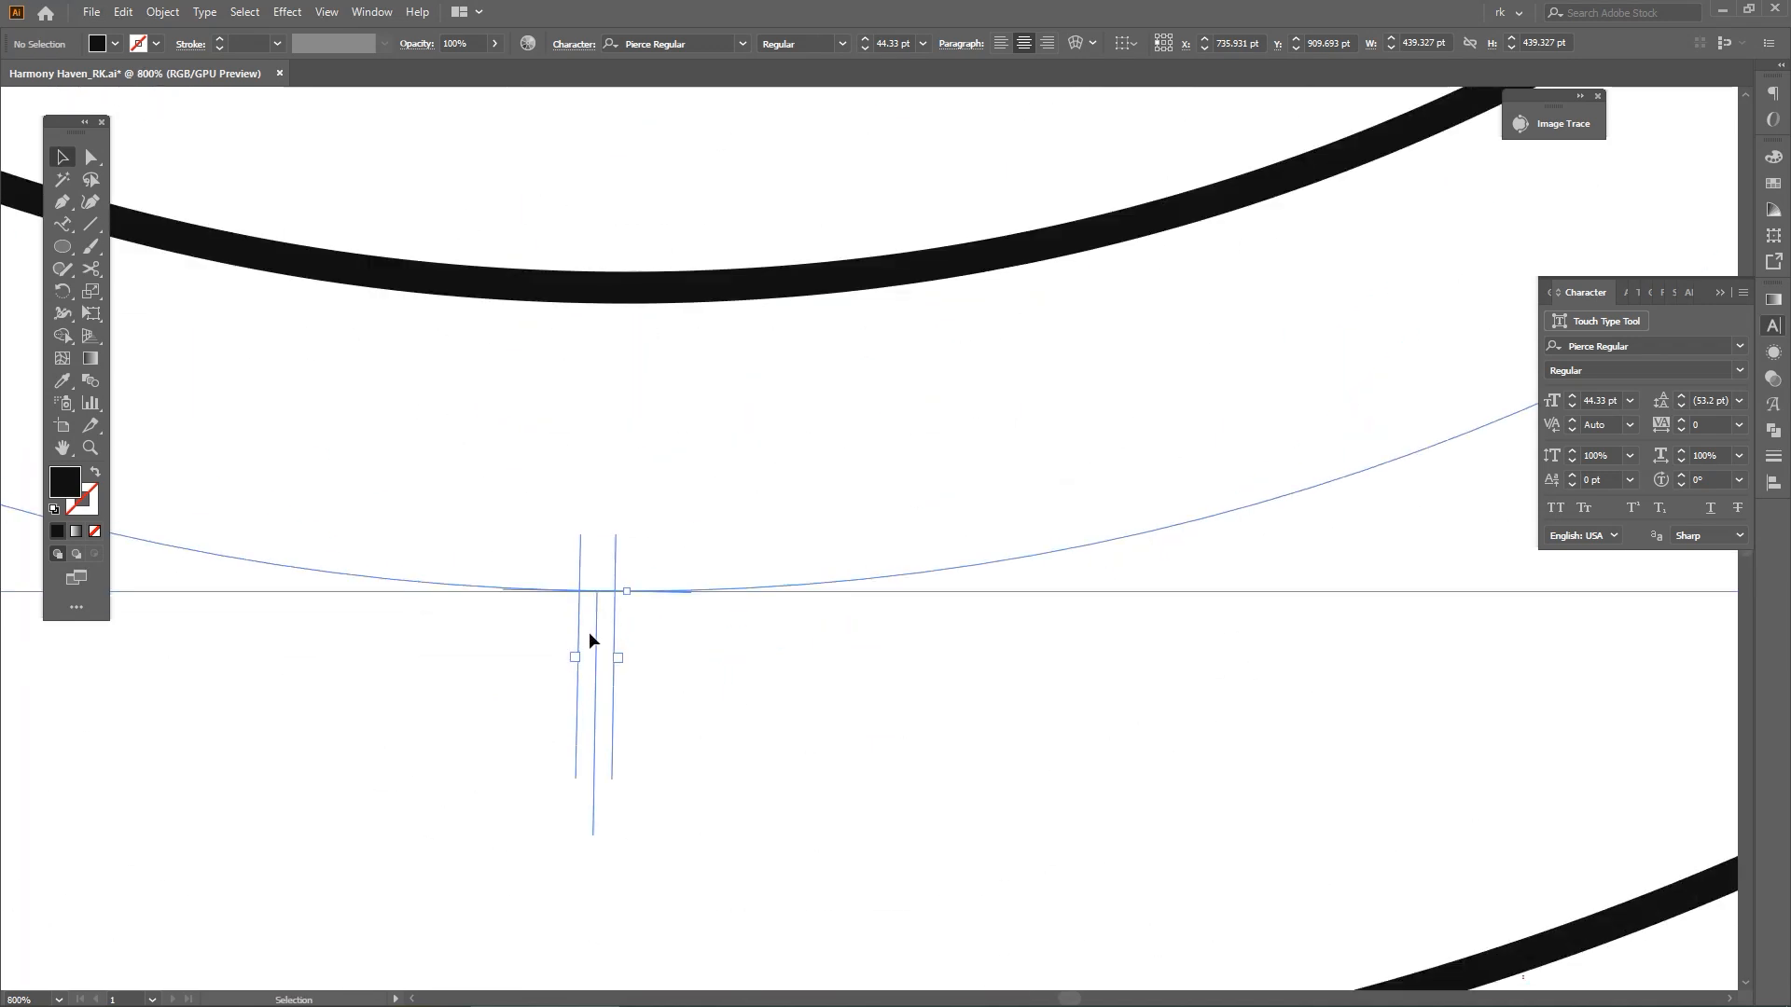
{"action": "left_click_drag", "start_coordinate": [597, 633], "coordinate": [627, 631]}
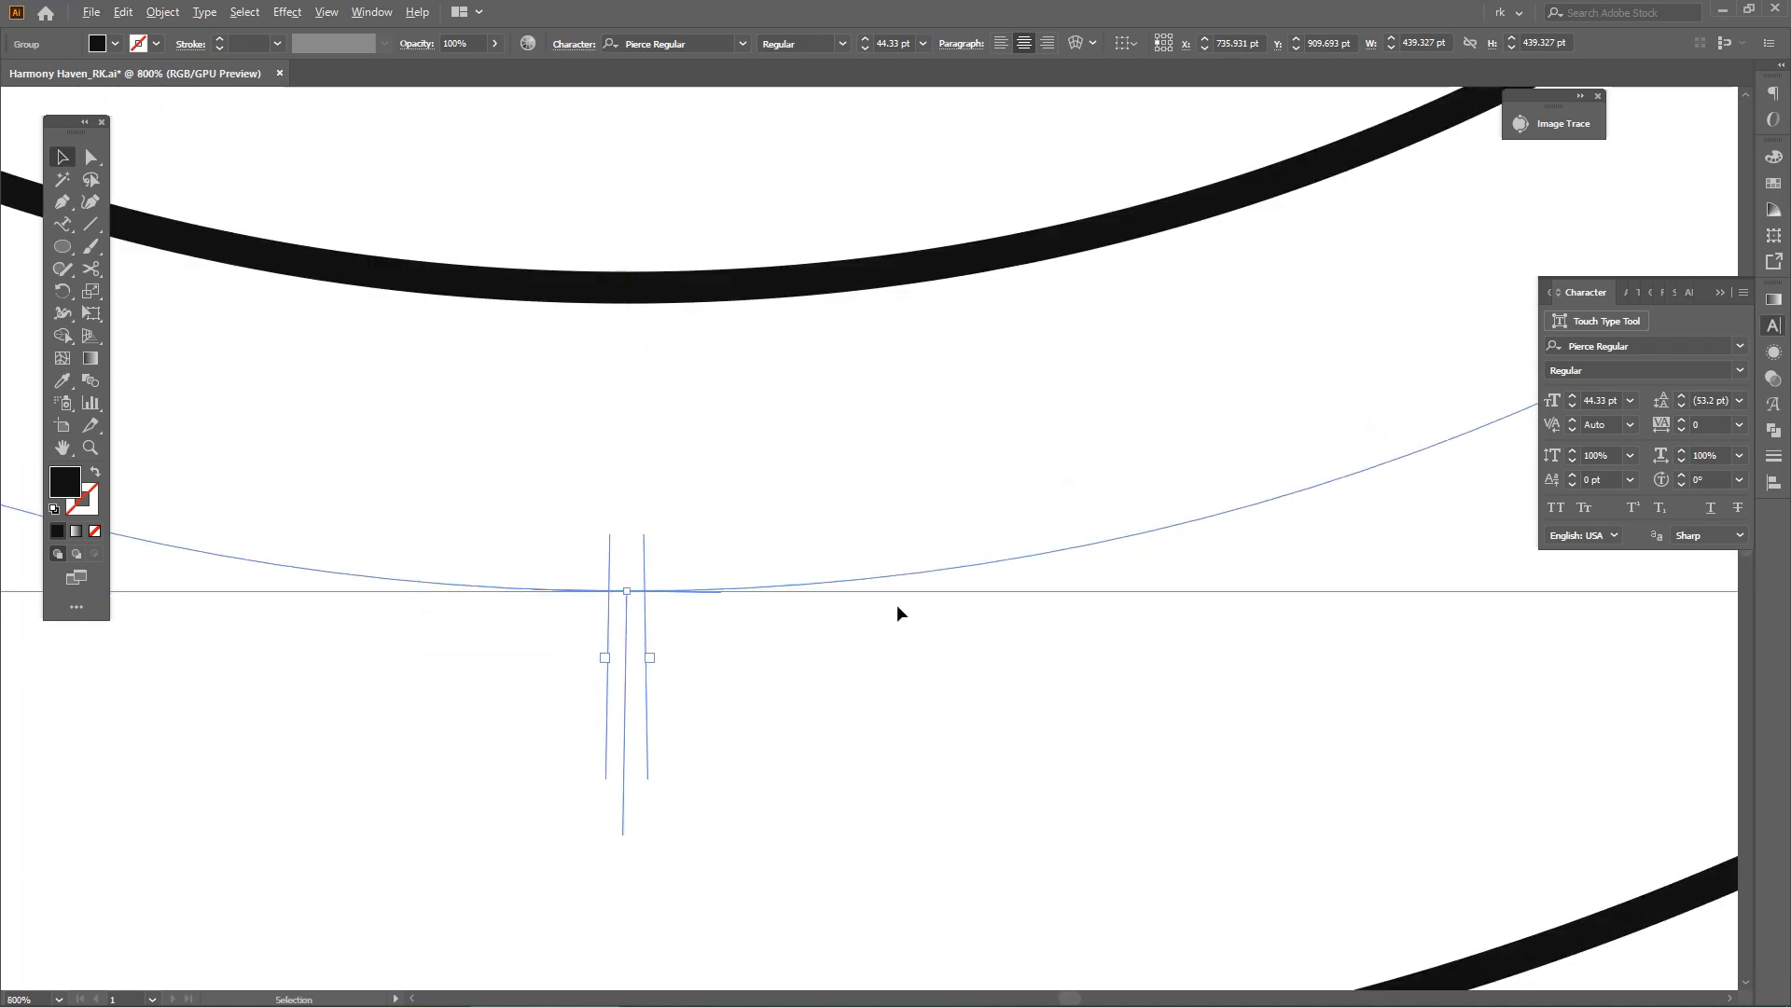
Scale the curved text's circle to about 428 pt across and set the text's tracking to 300
{"action": "scroll", "coordinate": [896, 604], "scroll_direction": "down", "scroll_amount": 7}
{"action": "key", "text": "space"}
{"action": "left_click_drag", "start_coordinate": [934, 193], "coordinate": [911, 316]}
{"action": "scroll", "coordinate": [911, 315], "scroll_direction": "up", "scroll_amount": 3}
{"action": "left_click_drag", "start_coordinate": [733, 402], "coordinate": [736, 421]}
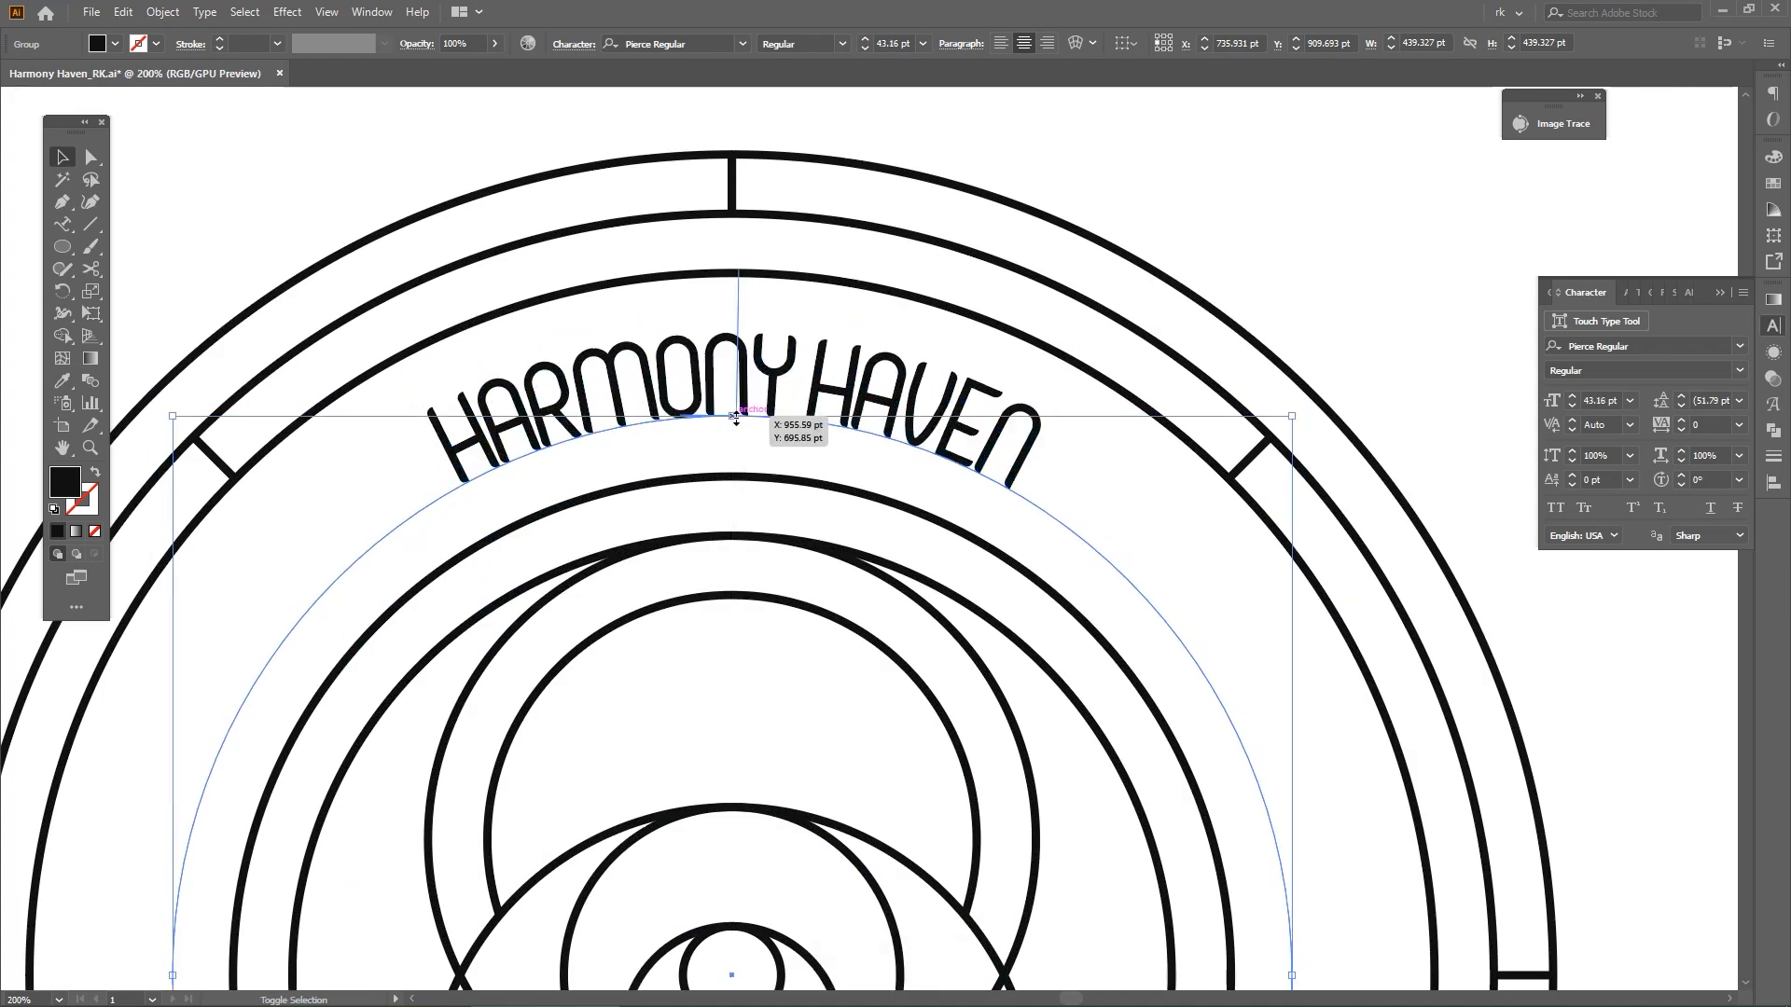
{"action": "key", "text": "ctrl+alt+shift+Right"}
{"action": "key", "text": "ctrl+alt+shift+Right"}
{"action": "key", "text": "ctrl+alt+shift+Right"}
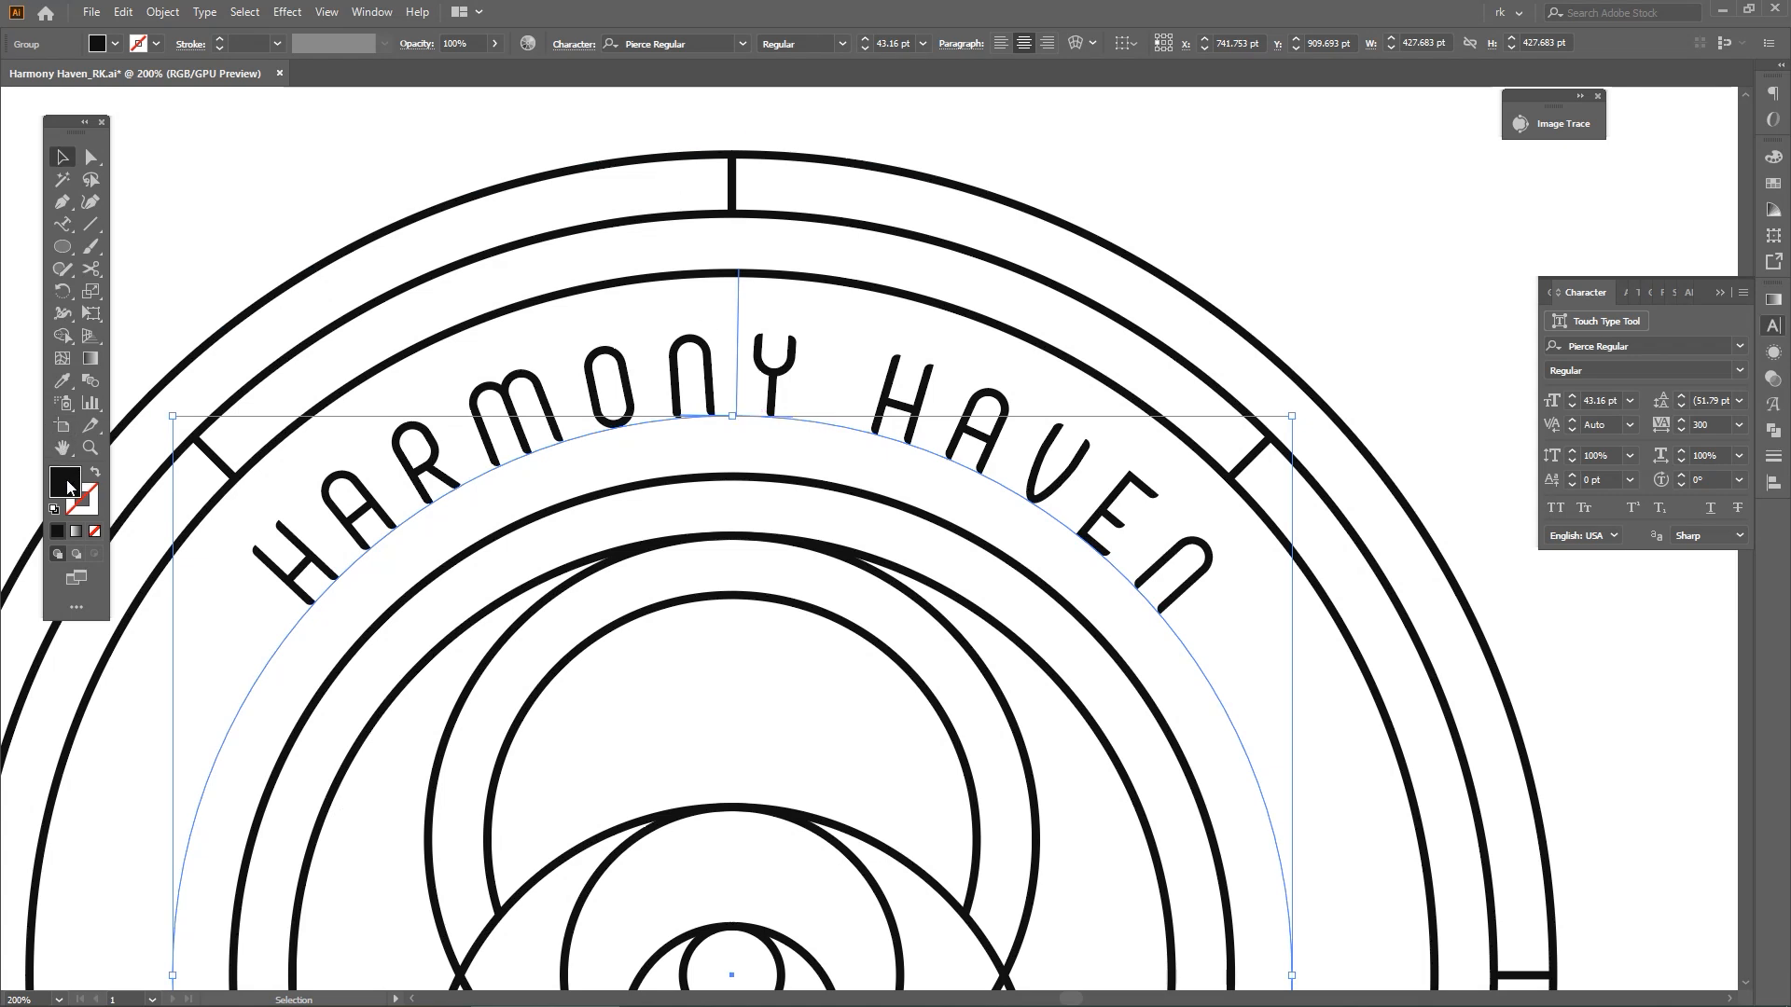
Give the HARMONY HAVEN text a black 1.4 pt stroke and set its font size to 47 pt
{"action": "left_click_drag", "start_coordinate": [68, 486], "coordinate": [86, 502]}
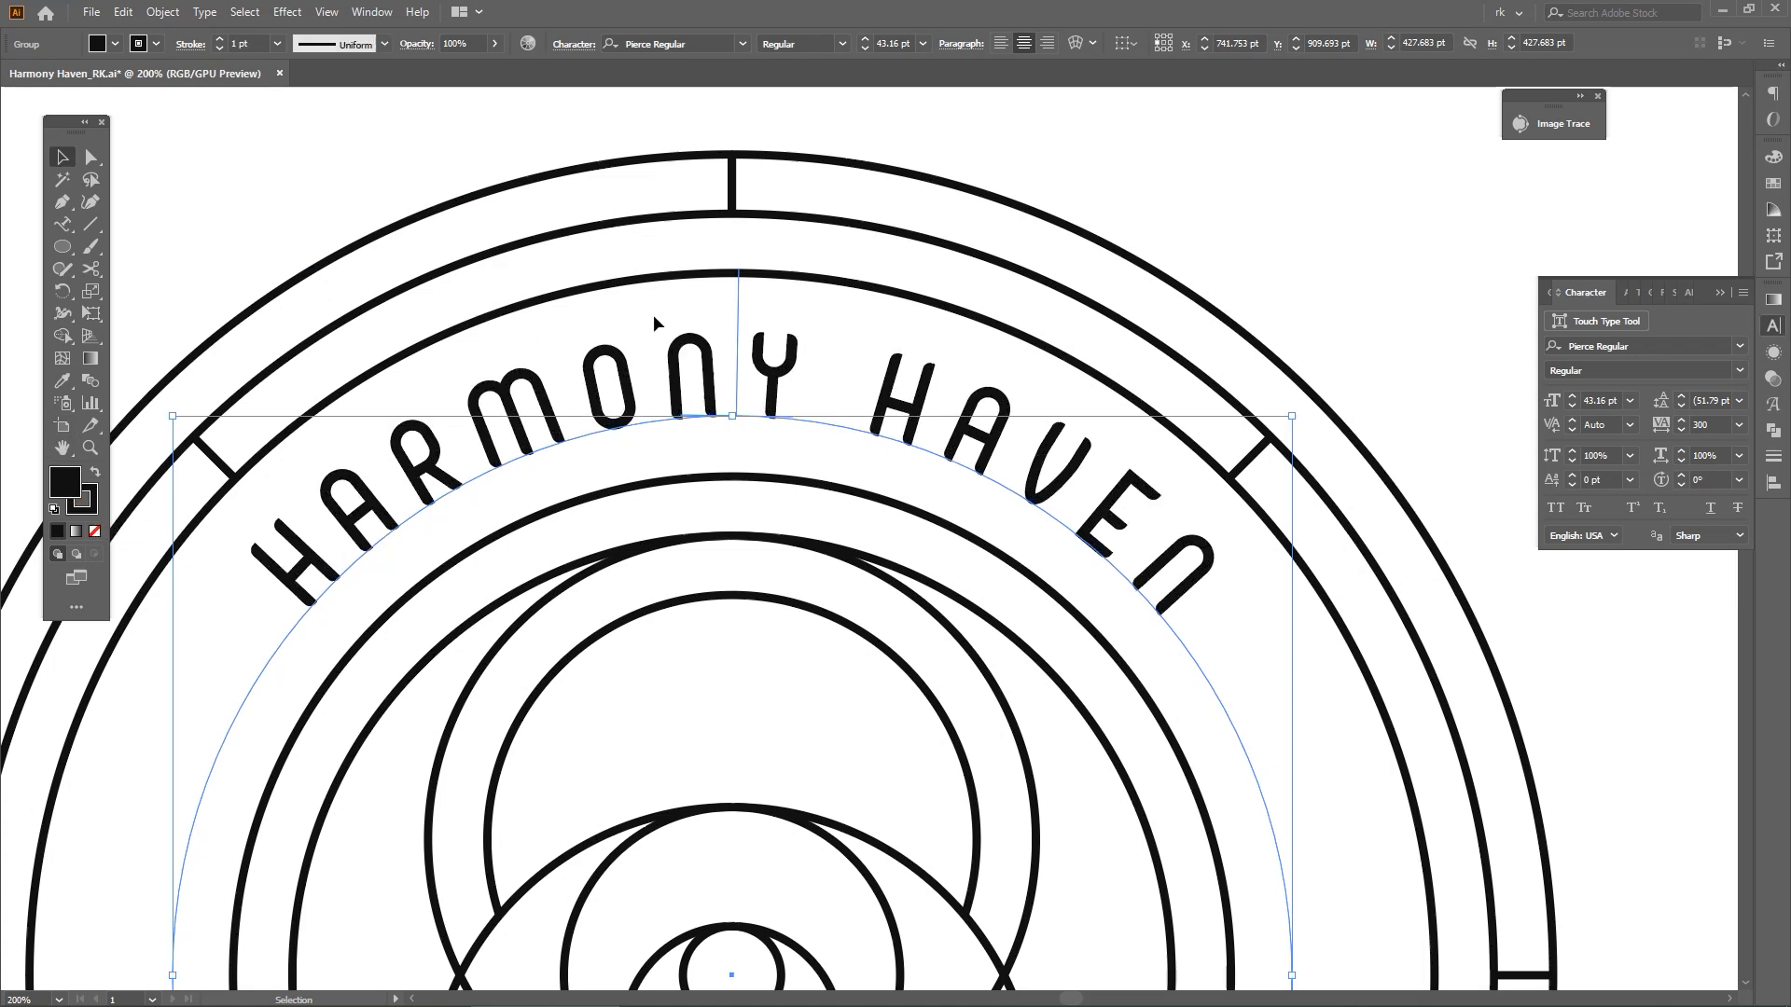
{"action": "scroll", "coordinate": [254, 39], "scroll_direction": "up", "scroll_amount": 4}
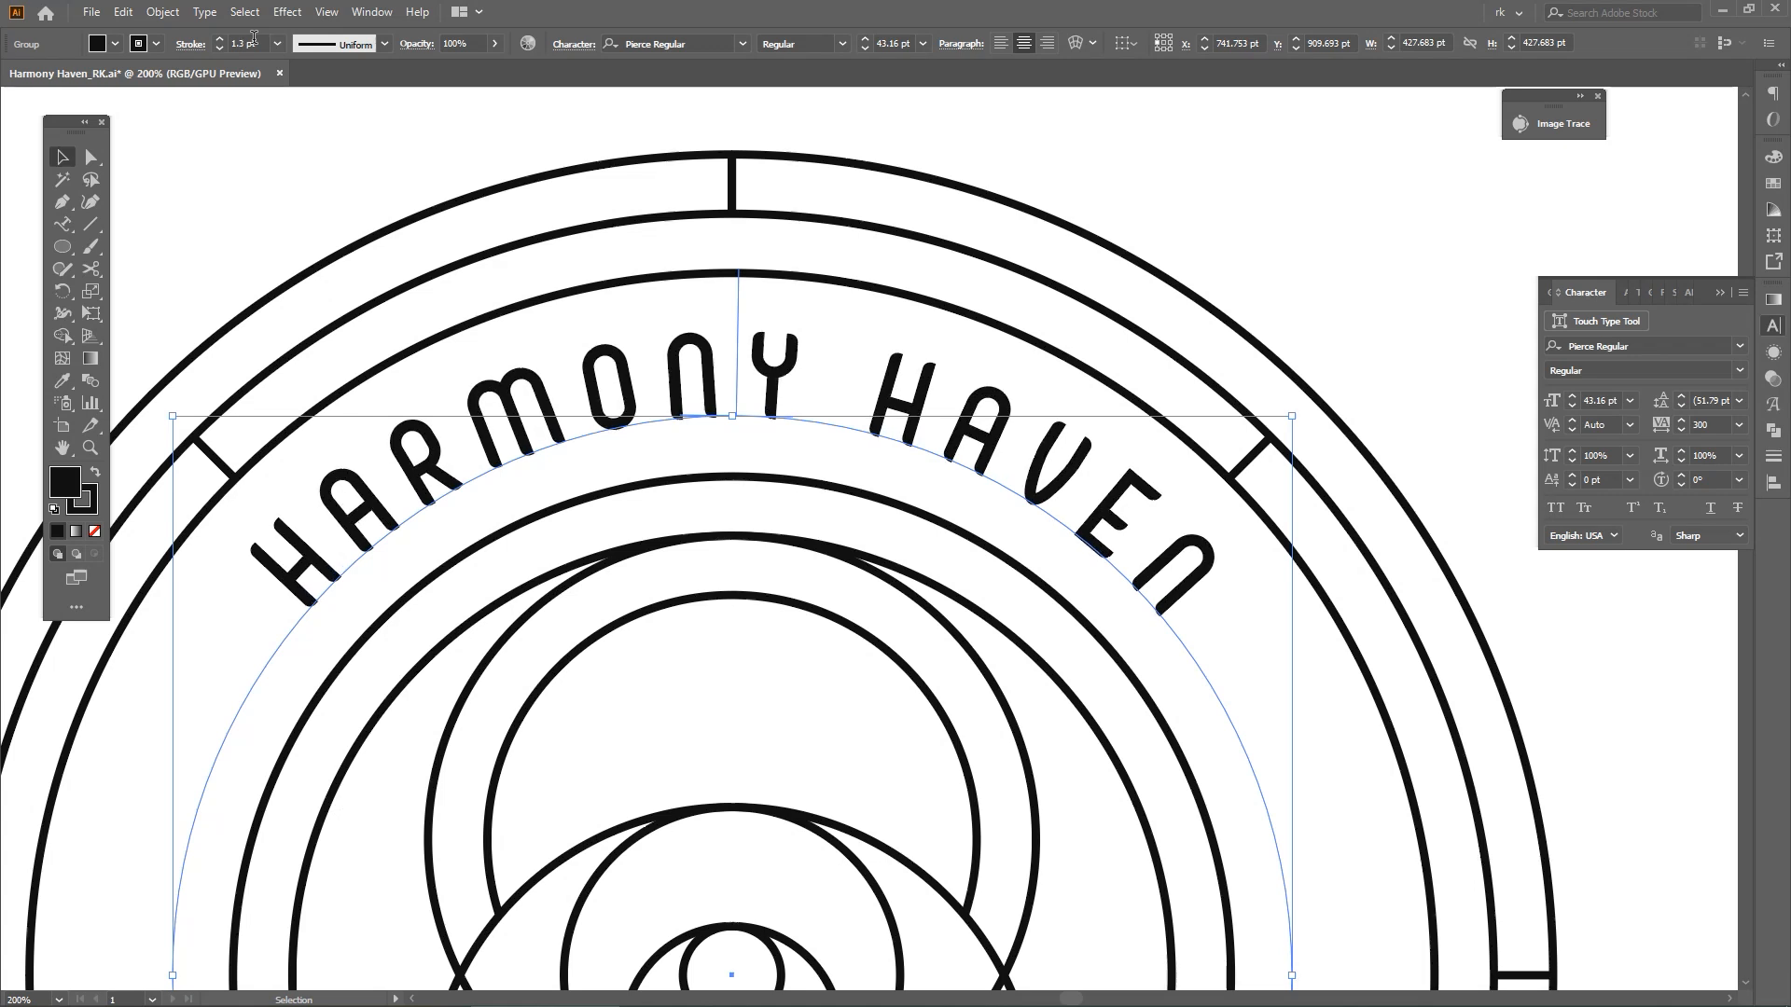
{"action": "scroll", "coordinate": [896, 42], "scroll_direction": "up", "scroll_amount": 1}
{"action": "scroll", "coordinate": [895, 42], "scroll_direction": "up", "scroll_amount": 3}
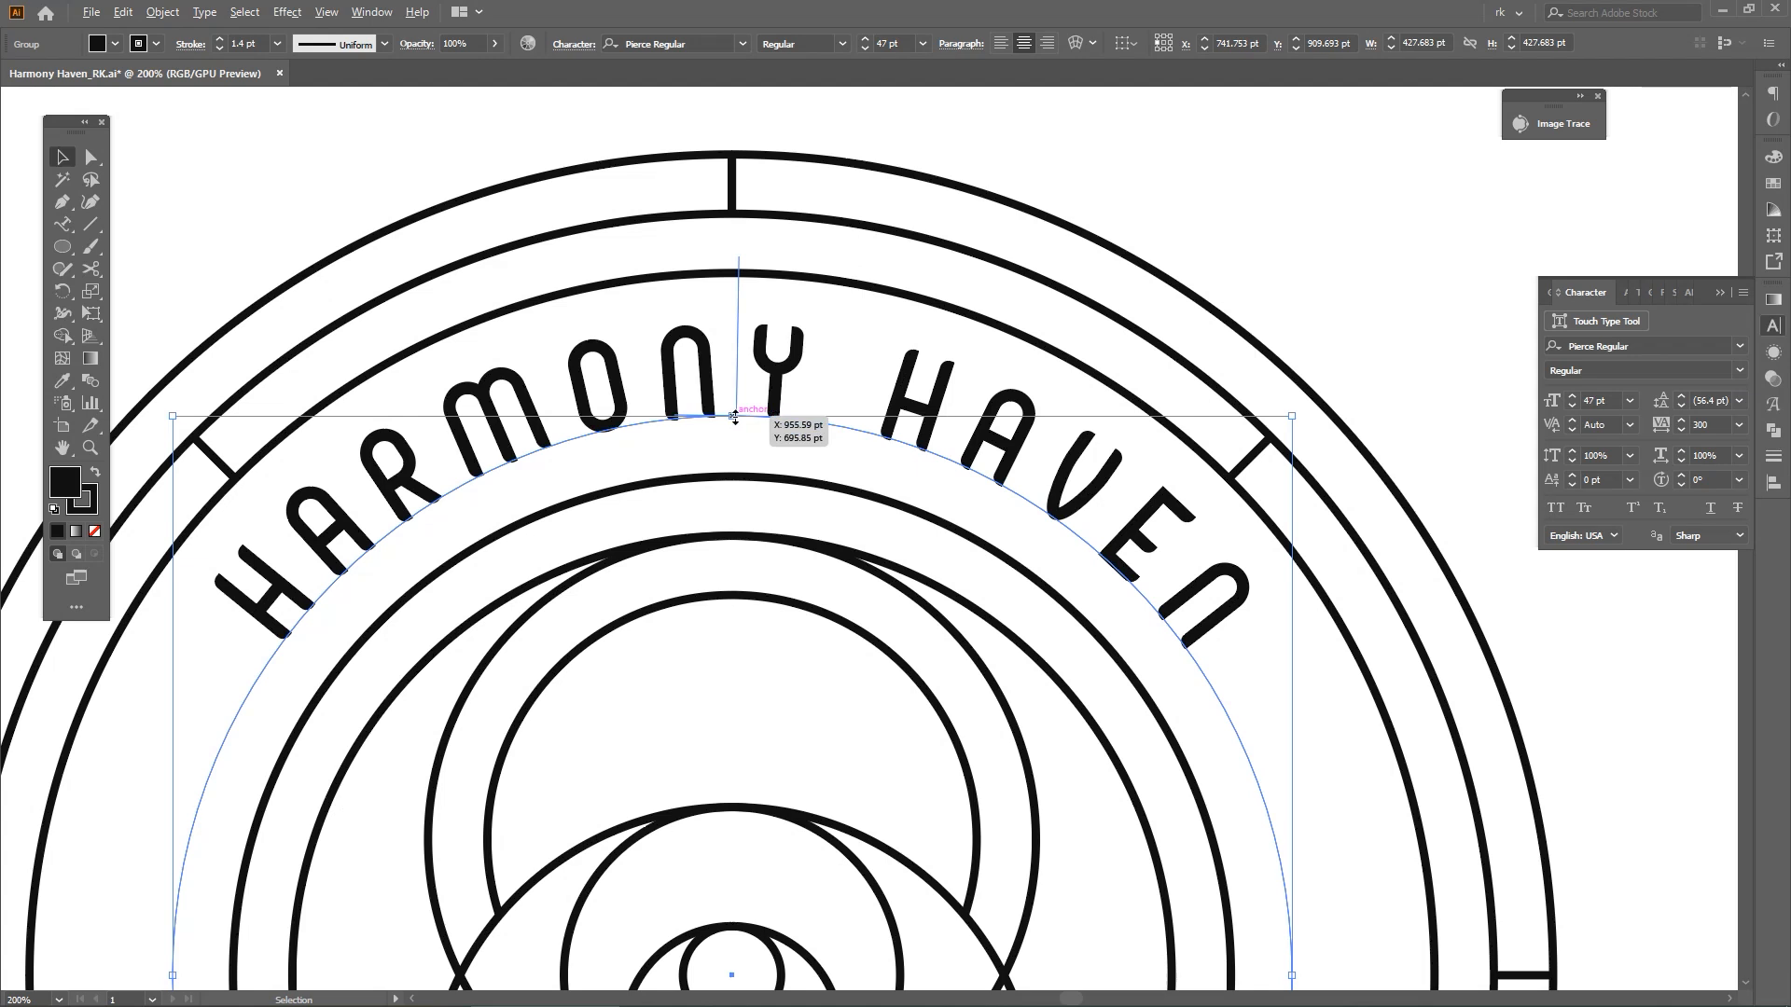
Set the HARMONY HAVEN text's tracking to 280
{"action": "key", "text": "alt+shift+Left"}
{"action": "key", "text": "alt+shift+Left"}
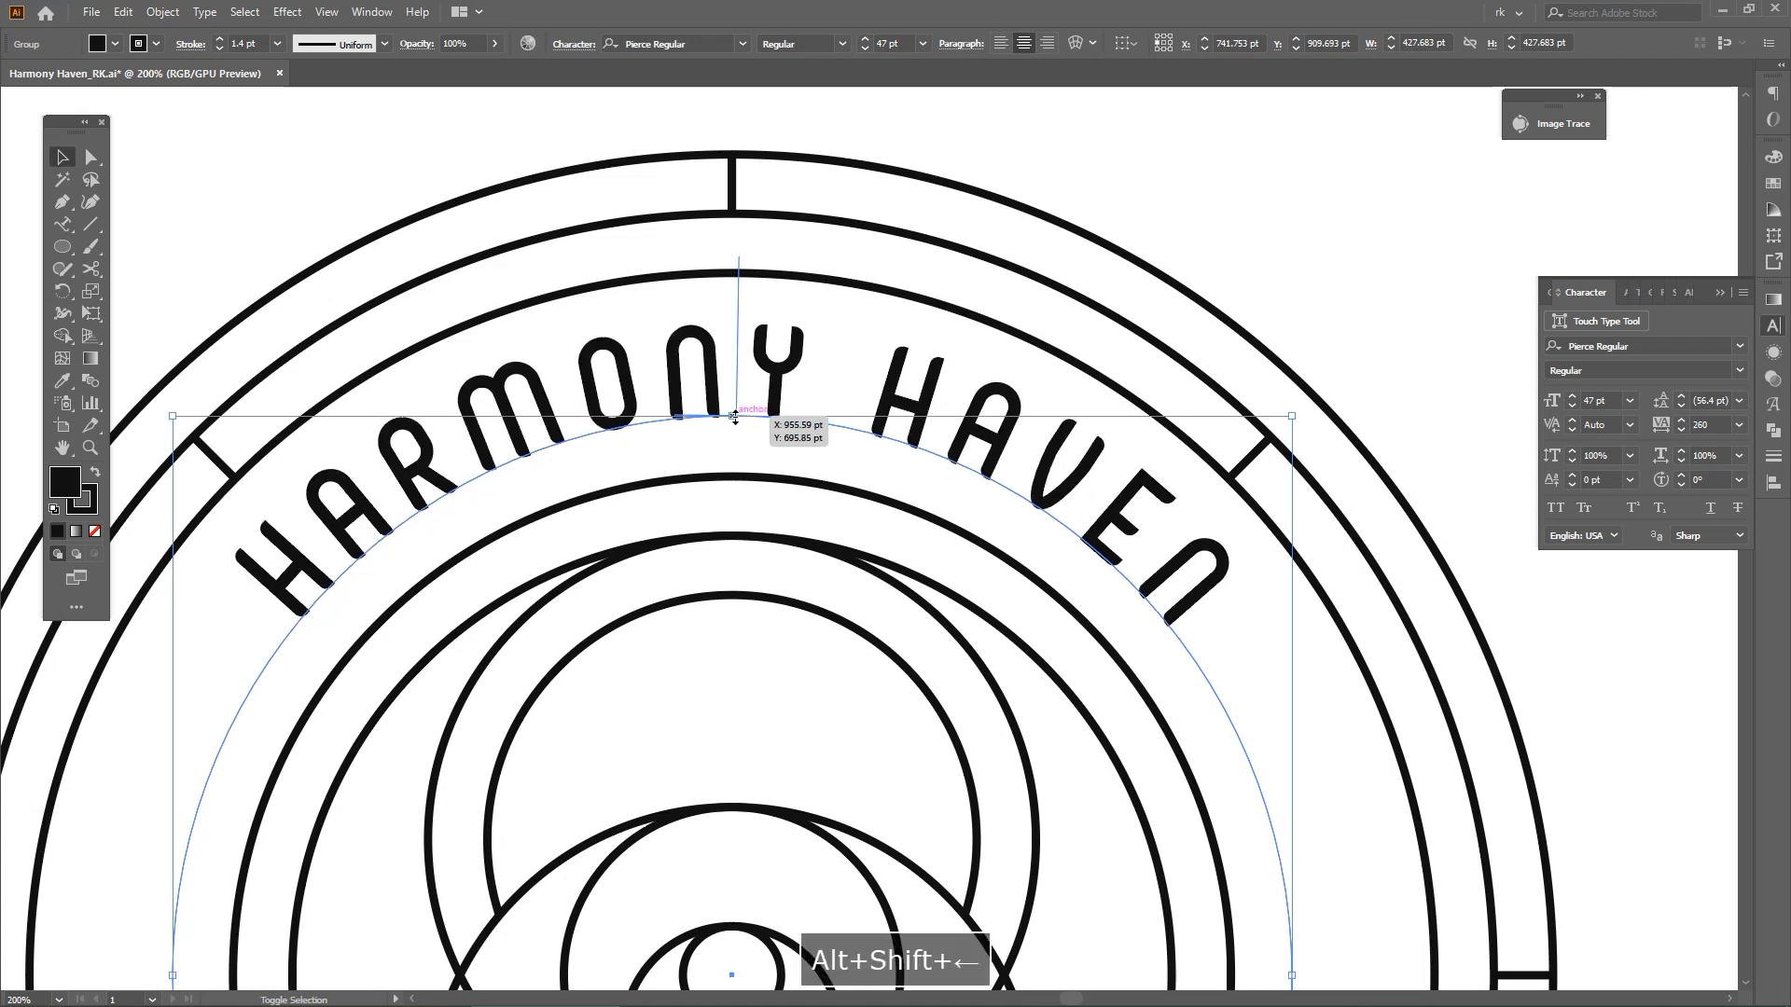
{"action": "key", "text": "ctrl+z"}
Duplicate the curved HARMONY HAVEN text in place and copy the EMBRACE YOUR INNER CALM line above the artwork
{"action": "key", "text": "v"}
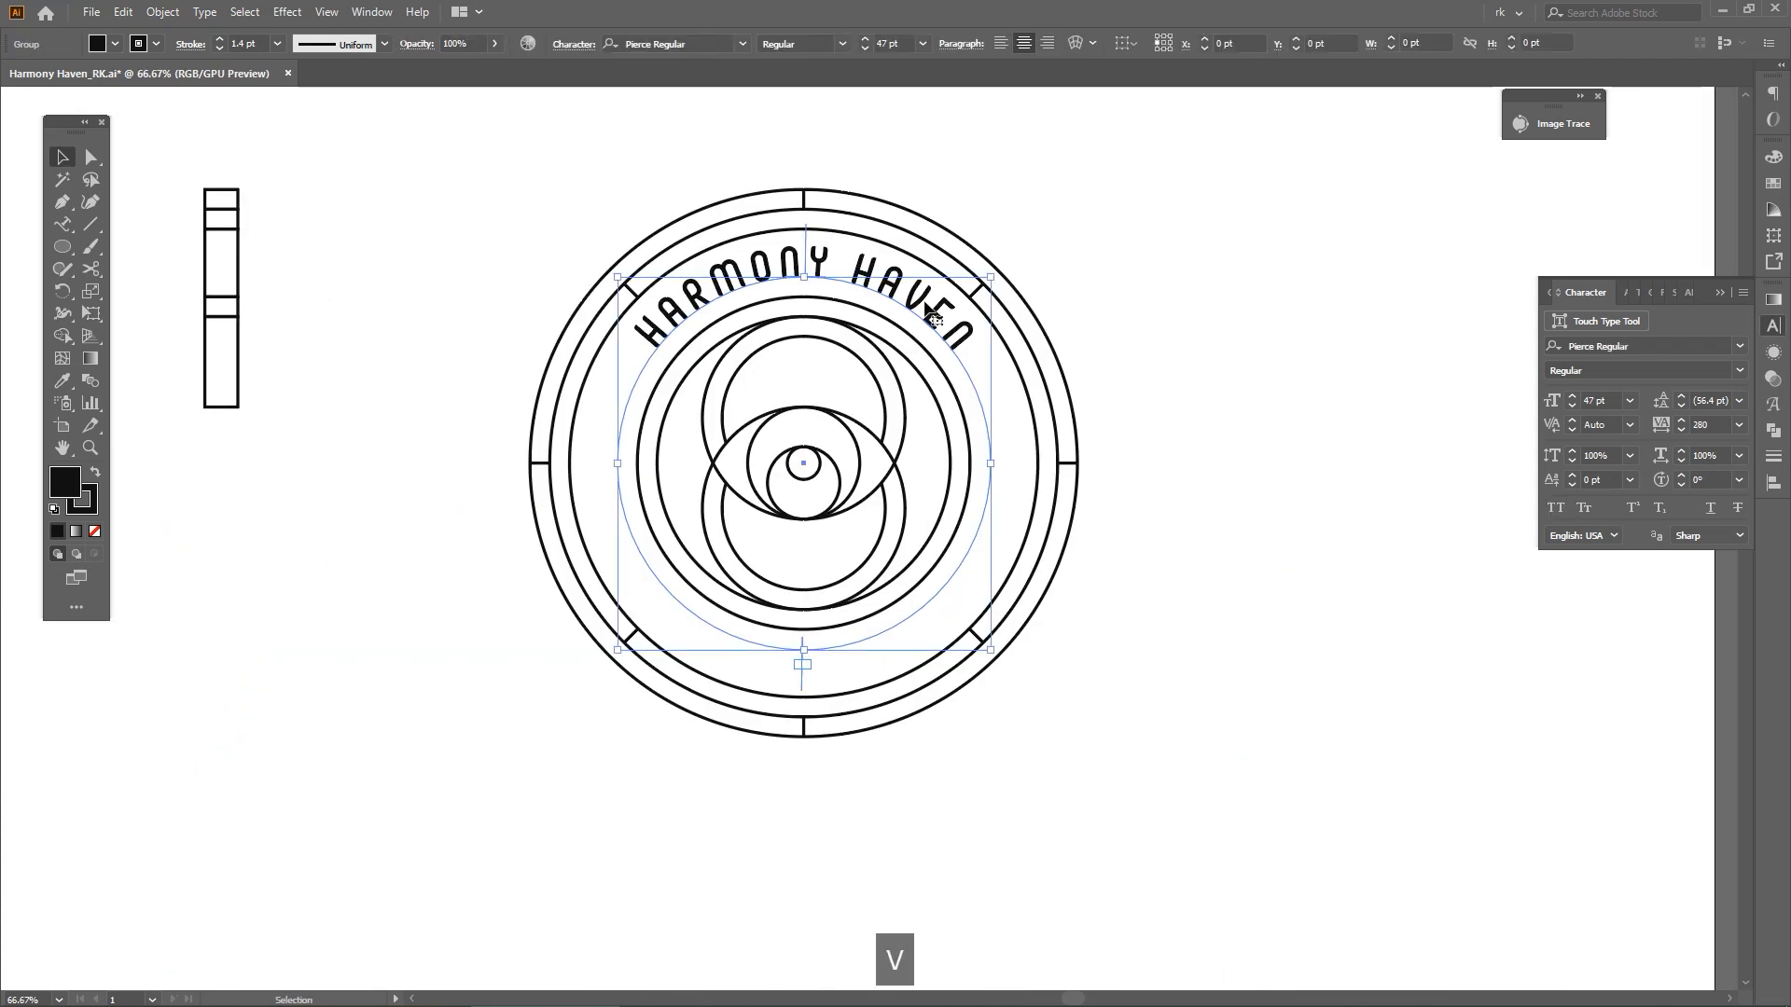
{"action": "key", "text": "ctrl+f"}
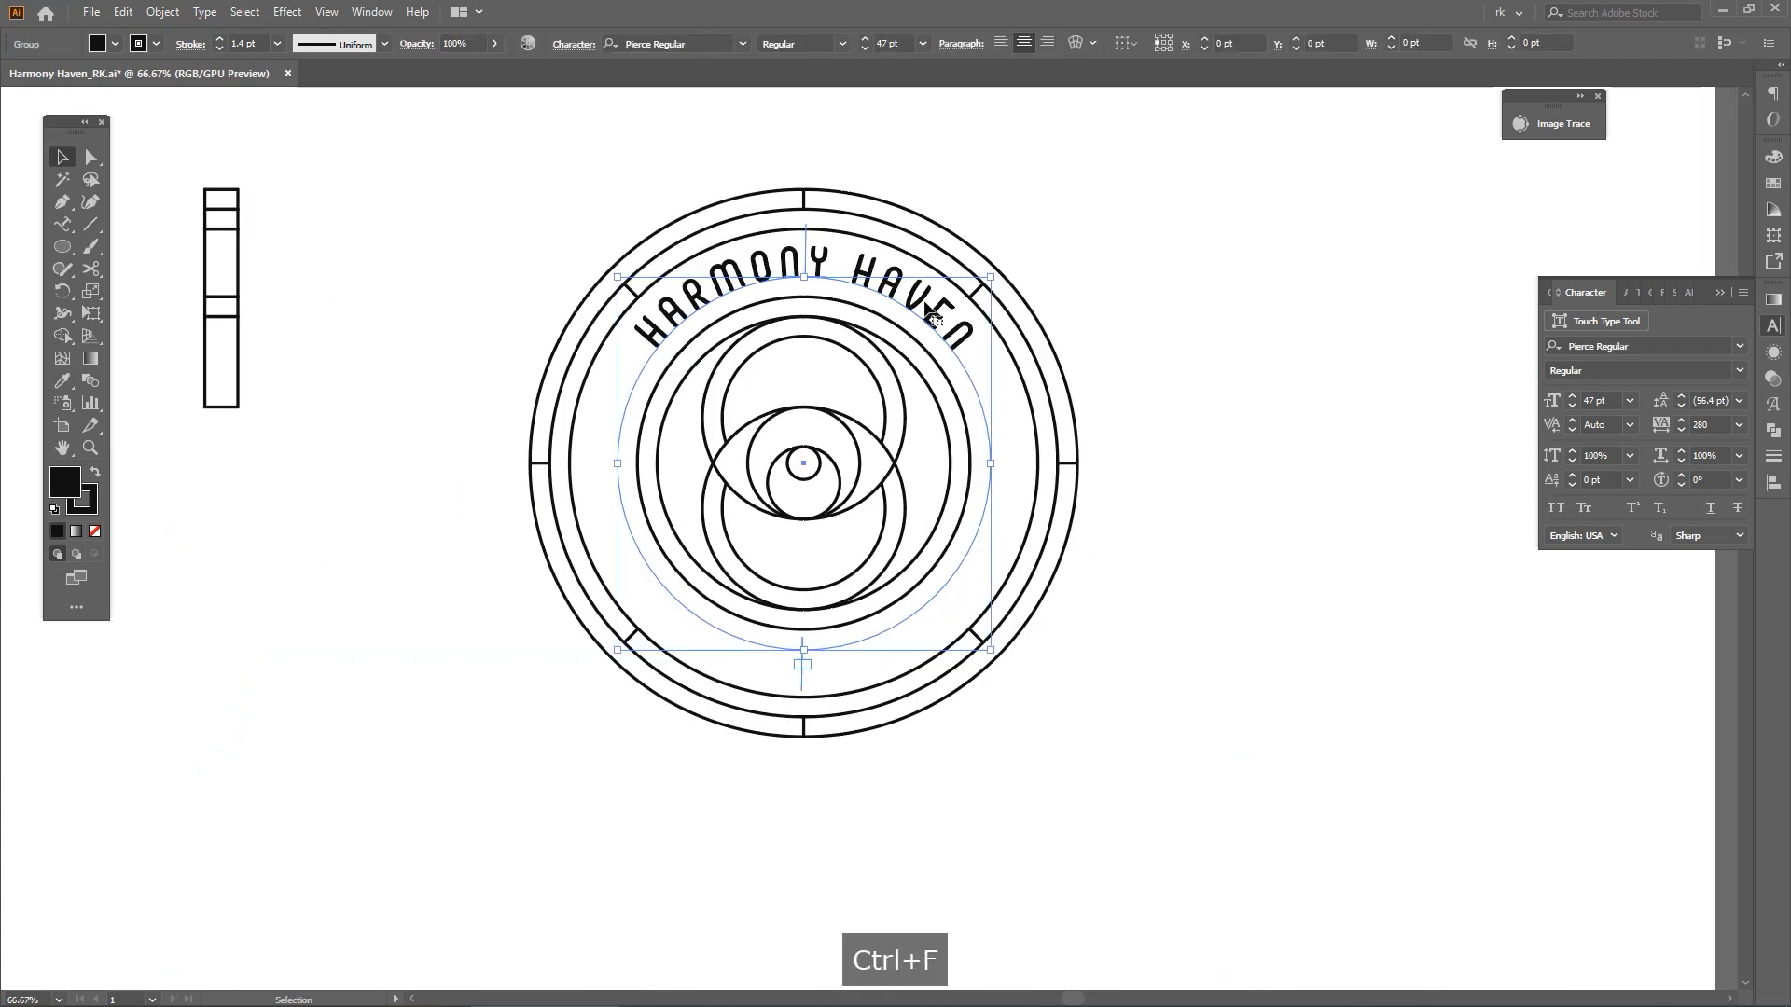
{"action": "key", "text": "ctrl+minus"}
{"action": "key", "text": "ctrl+minus"}
{"action": "left_click_drag", "start_coordinate": [1134, 410], "coordinate": [1082, 480]}
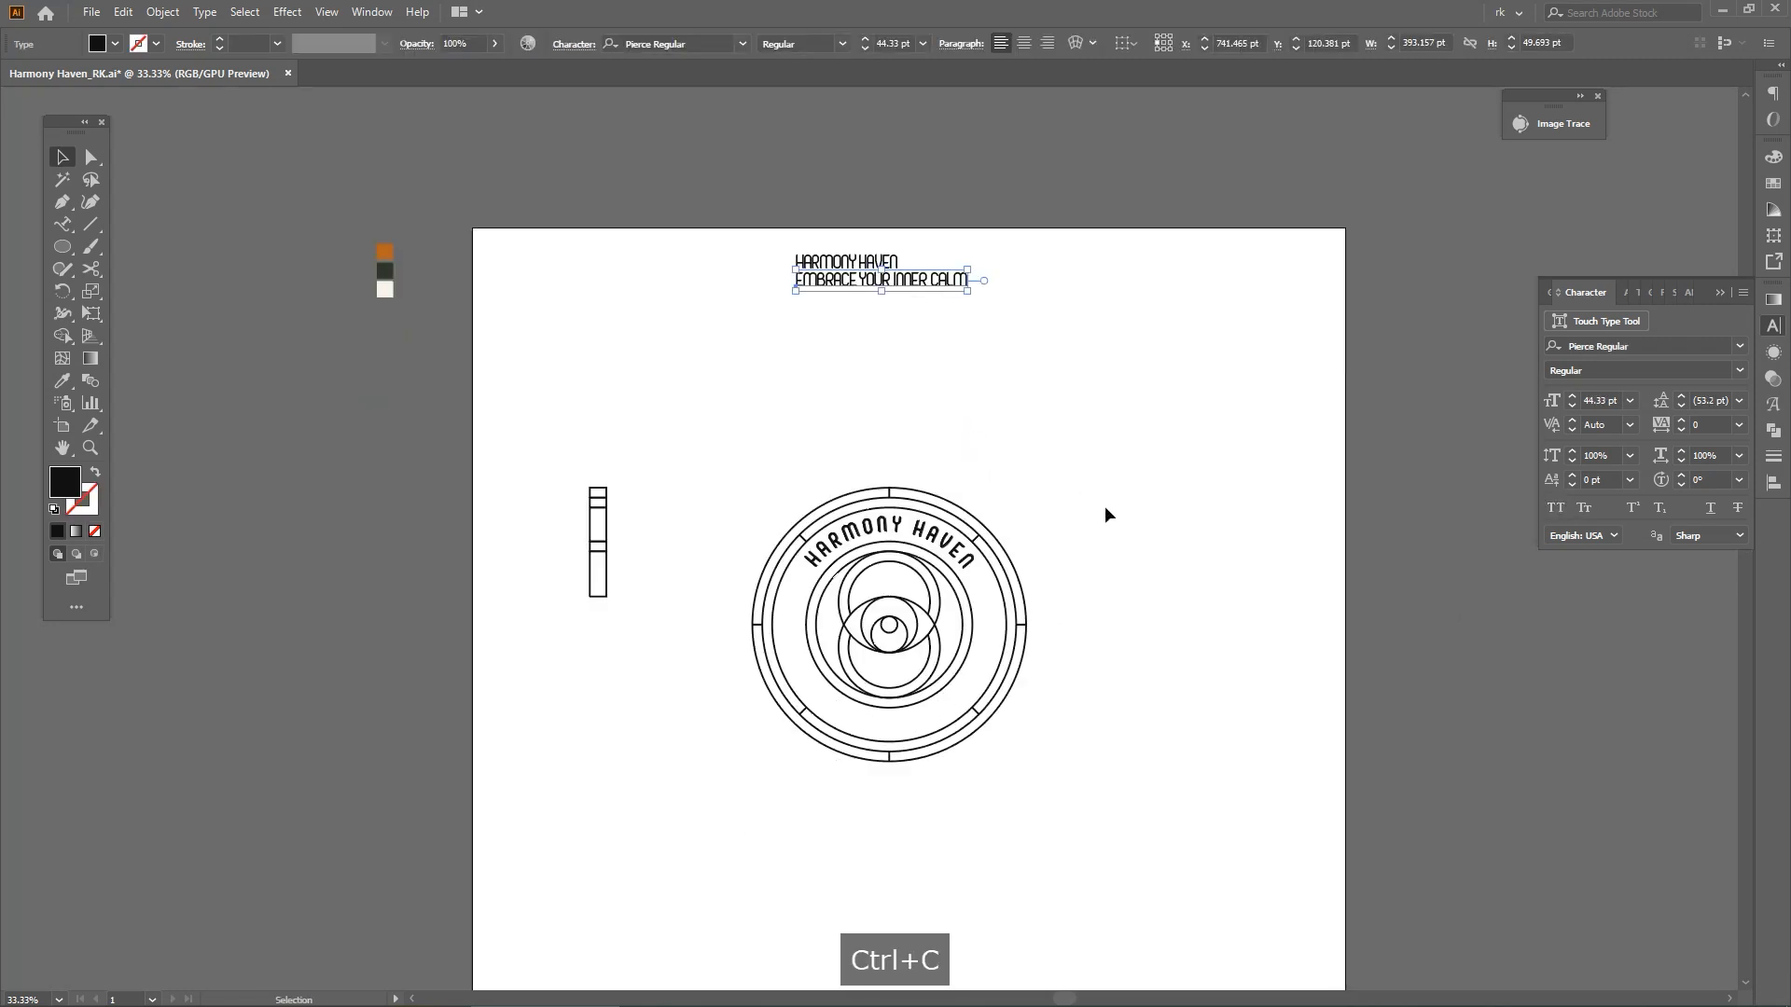
{"action": "left_click", "coordinate": [1105, 508]}
Replace the duplicate's text with EMBRACE YOUR INNER CALM and match its style to HARMONY HAVEN with the Eyedropper
{"action": "key", "text": "t"}
{"action": "scroll", "coordinate": [912, 540], "scroll_direction": "up", "scroll_amount": 2, "text": "alt"}
{"action": "left_click", "coordinate": [906, 531]}
{"action": "key", "text": "ctrl+a"}
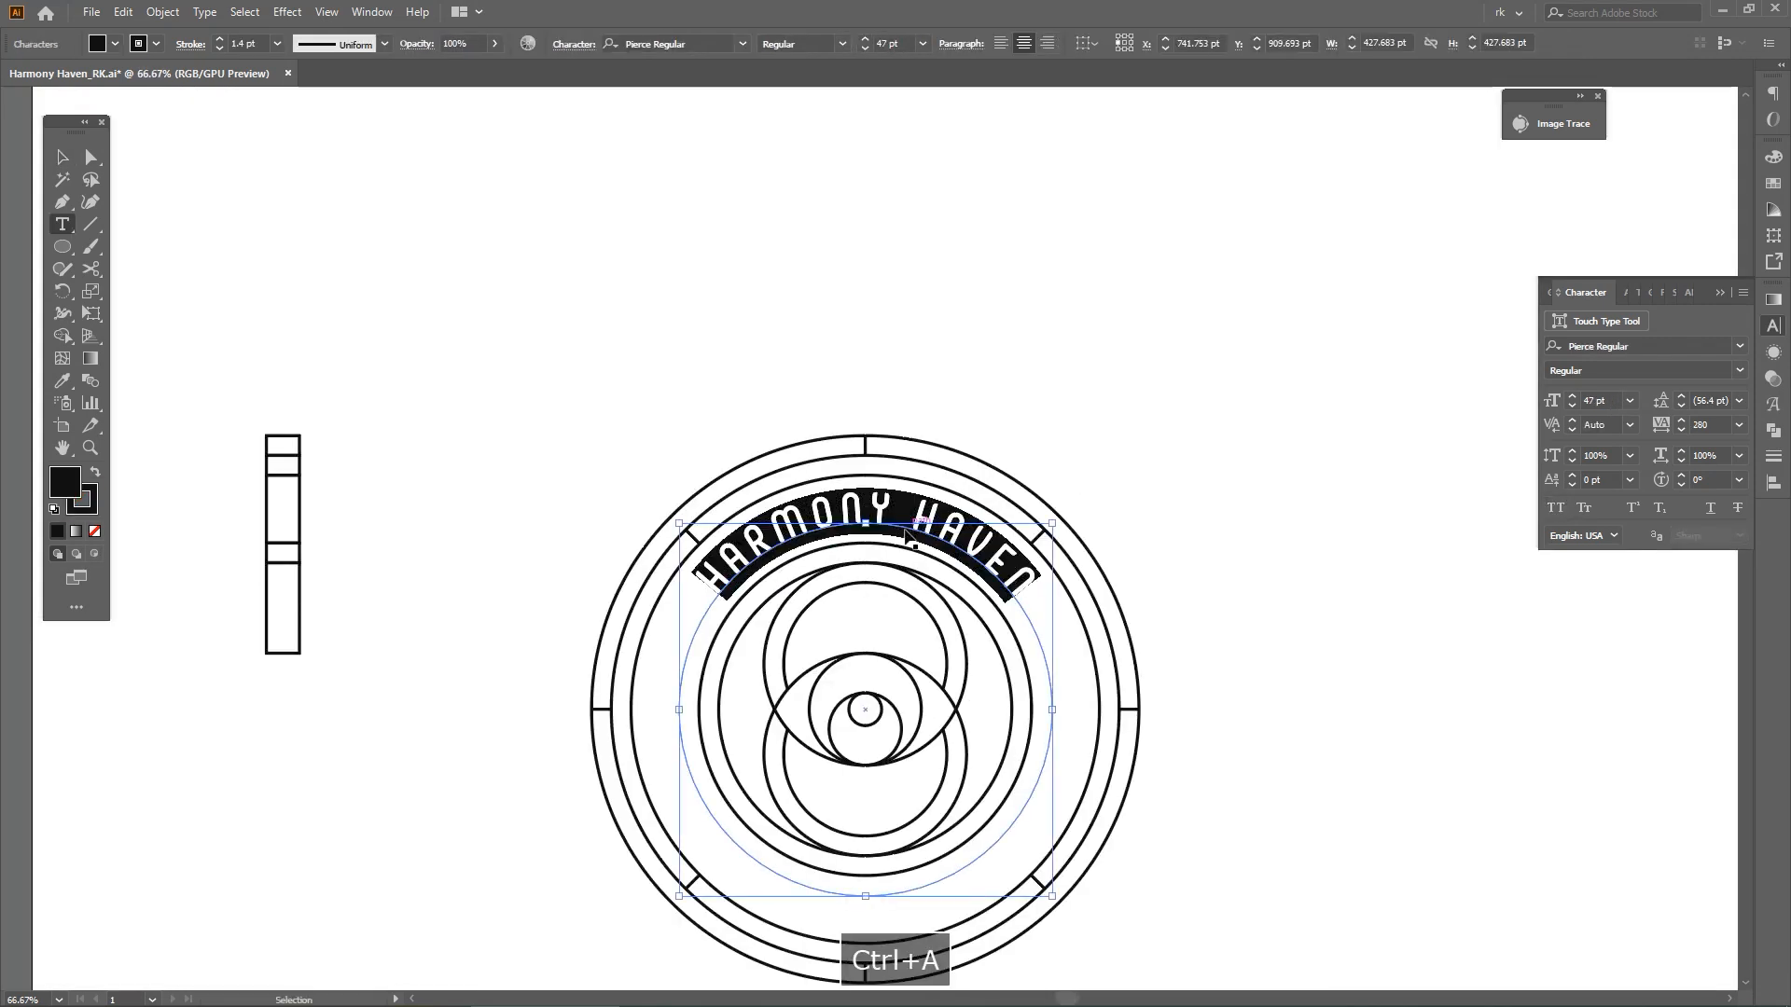
{"action": "type", "text": "EMBRACE YOUR INNER CALM"}
{"action": "key", "text": "Escape"}
{"action": "key", "text": "i"}
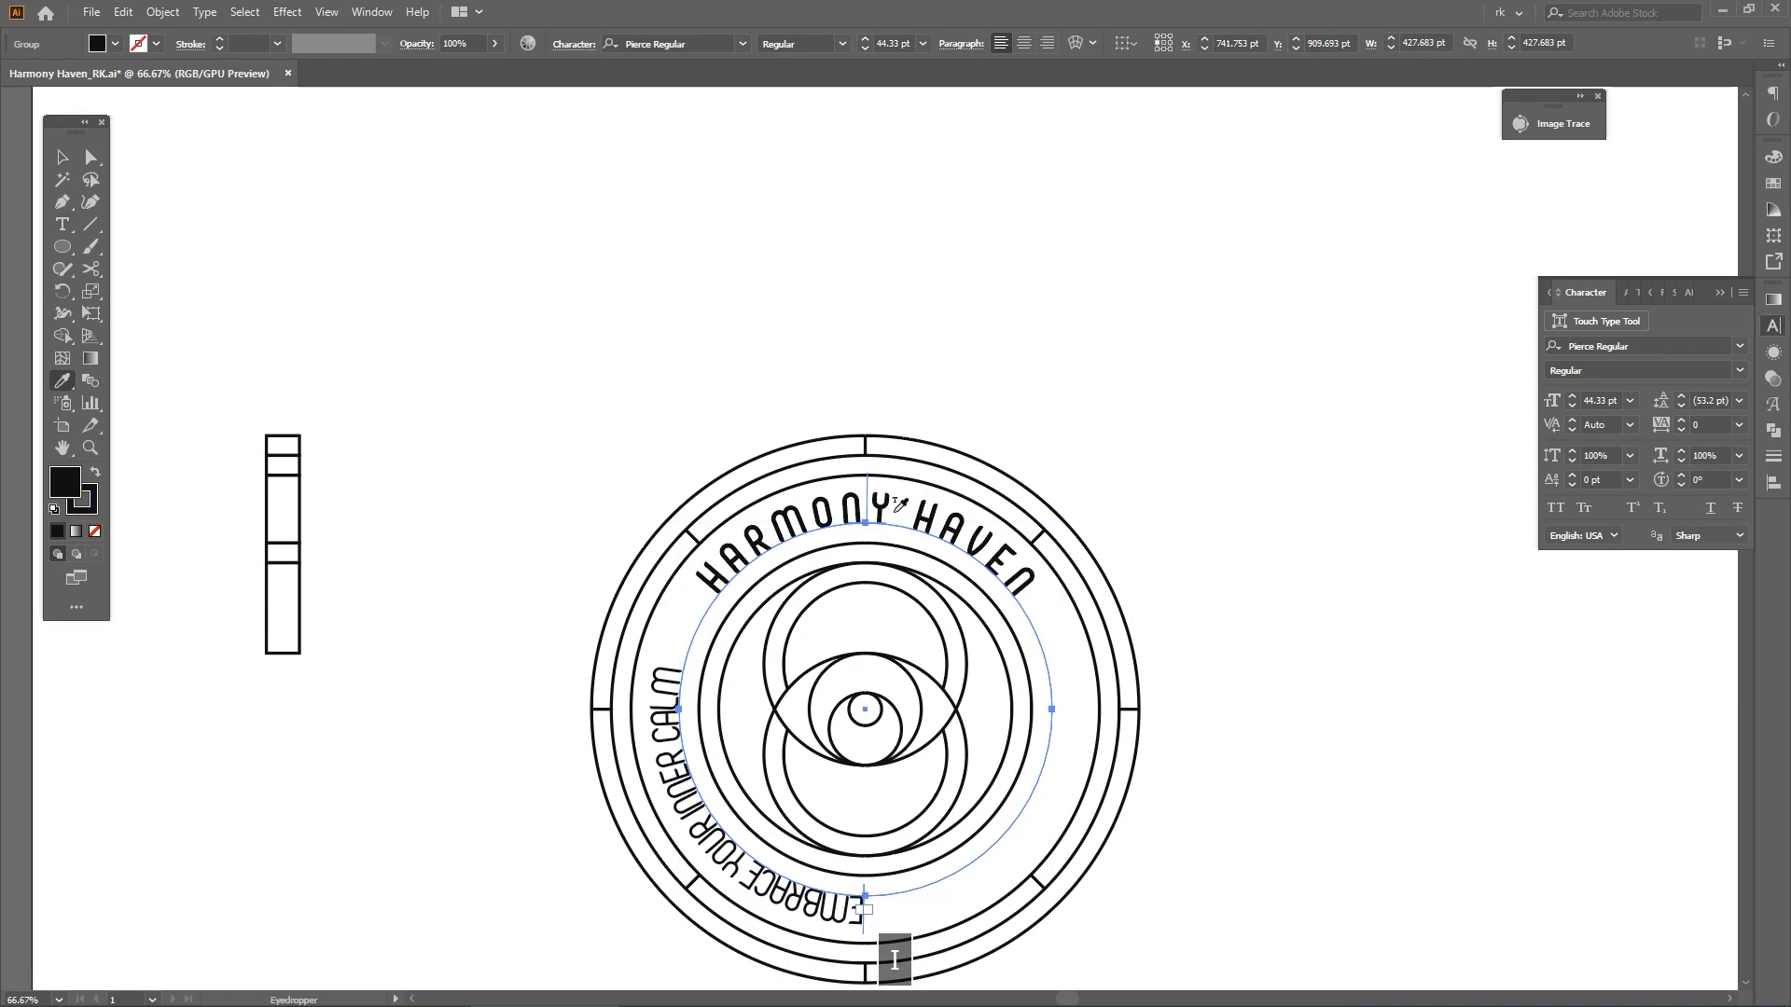
{"action": "left_click", "coordinate": [894, 511]}
Flip the tagline to the inside of its circle and rotate it 180° so it reads along the bottom
{"action": "left_click_drag", "start_coordinate": [1060, 561], "coordinate": [1072, 247]}
{"action": "key", "text": "v"}
{"action": "scroll", "coordinate": [907, 185], "scroll_direction": "up", "scroll_amount": 2, "text": "alt"}
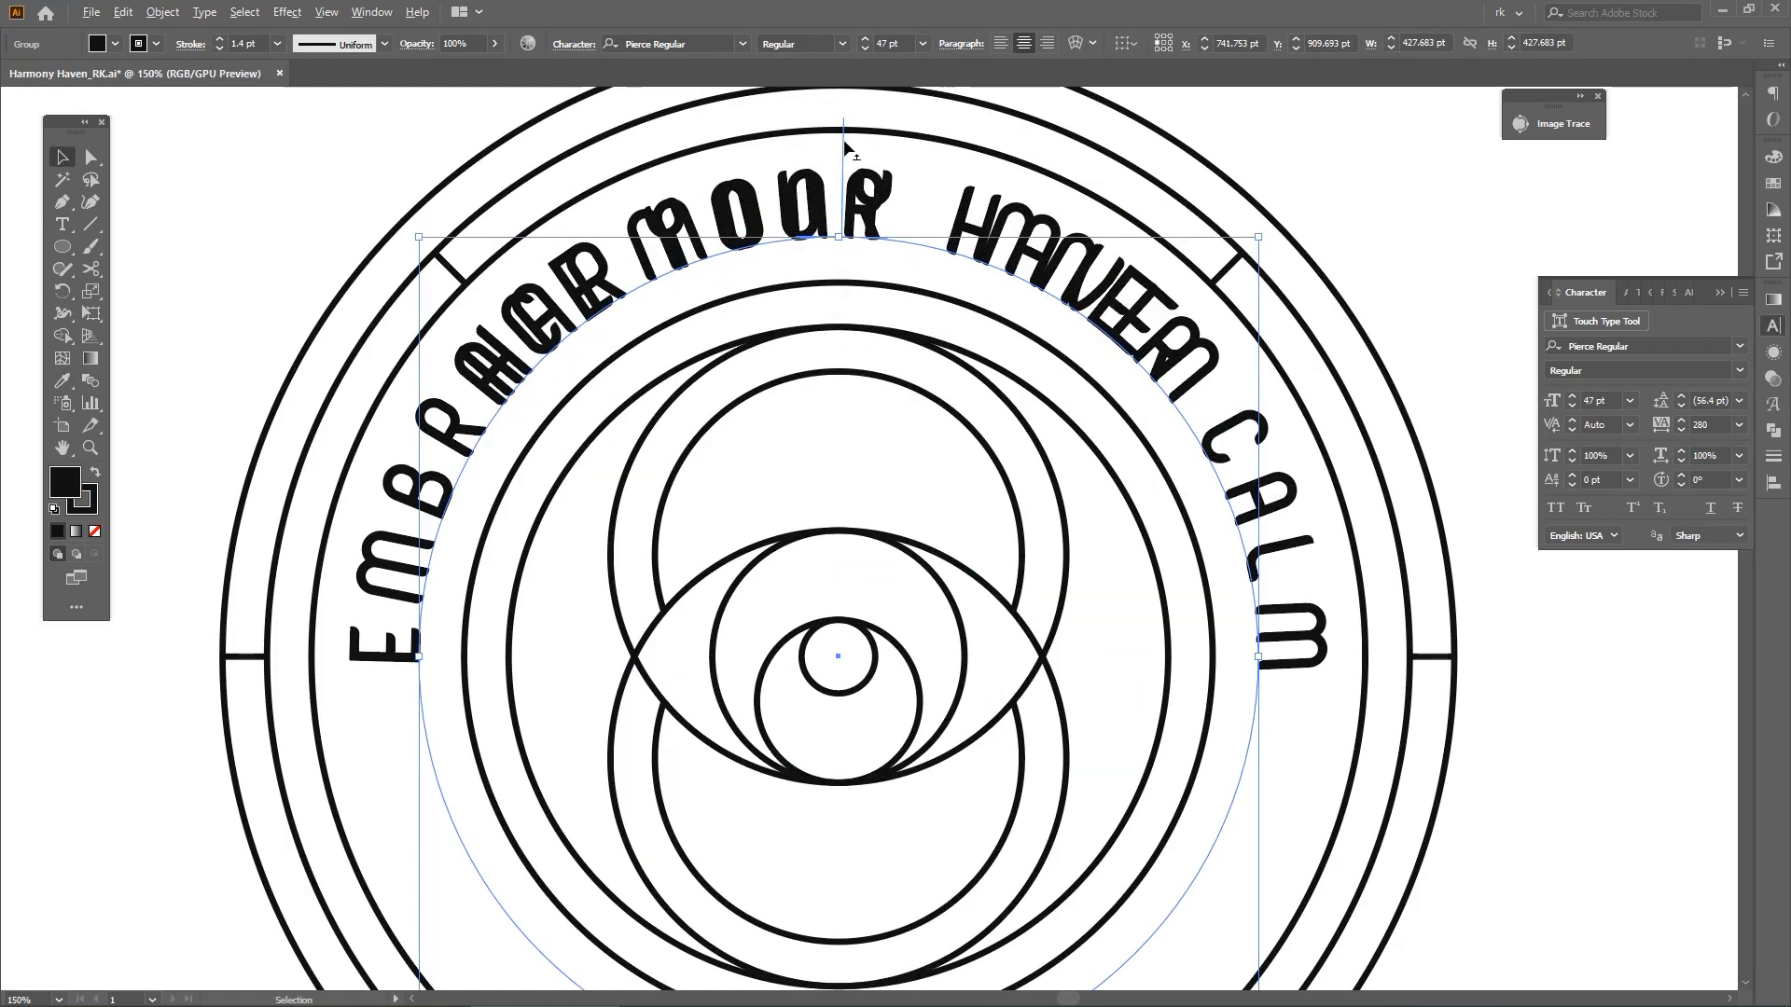
{"action": "scroll", "coordinate": [844, 145], "scroll_direction": "down", "scroll_amount": 1, "text": "alt"}
{"action": "left_click_drag", "start_coordinate": [843, 148], "coordinate": [841, 280]}
{"action": "left_click_drag", "start_coordinate": [1148, 186], "coordinate": [565, 743], "text": "shift"}
{"action": "left_click_drag", "start_coordinate": [1072, 343], "coordinate": [1024, 476], "text": "space"}
Enlarge the tagline's circle from its center so the lettering fits in the band between the inner and outer rings
{"action": "scroll", "coordinate": [792, 333], "scroll_direction": "up", "scroll_amount": 2, "text": "alt"}
{"action": "scroll", "coordinate": [792, 333], "scroll_direction": "up", "scroll_amount": 1, "text": "alt"}
{"action": "left_click_drag", "start_coordinate": [790, 361], "coordinate": [790, 224], "text": "alt+shift"}
{"action": "key", "text": "t"}
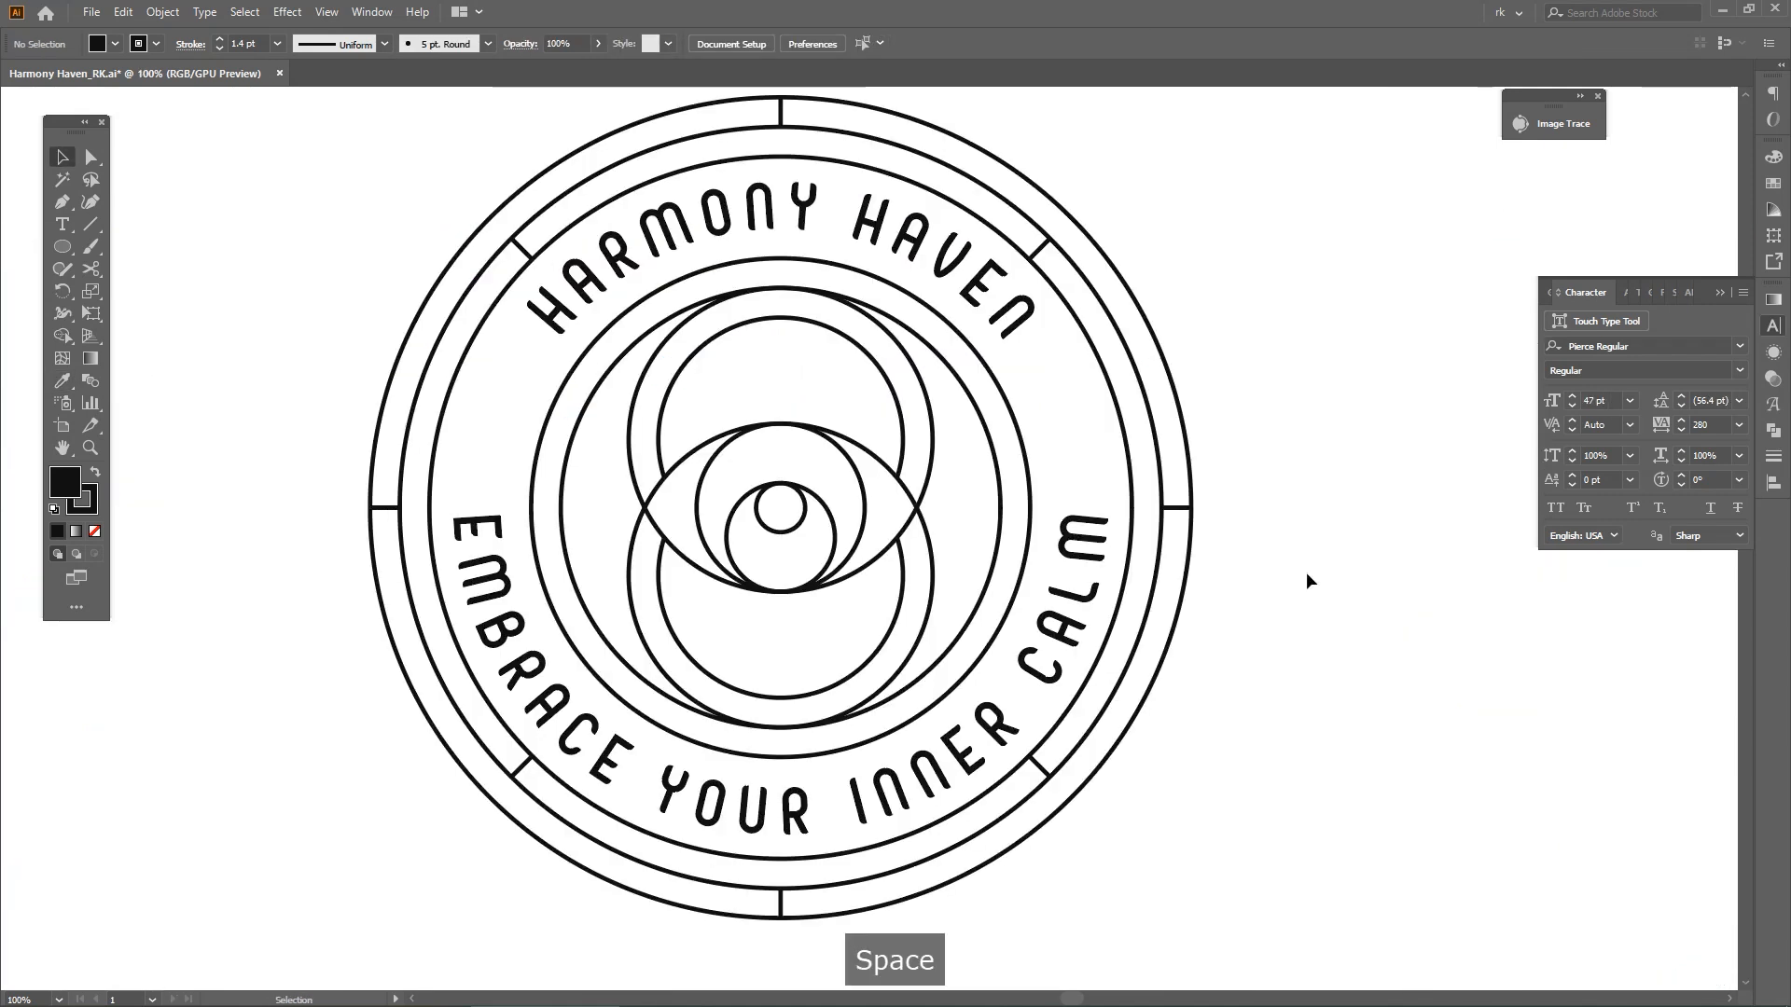
{"action": "scroll", "coordinate": [1084, 528], "scroll_direction": "up", "scroll_amount": 1, "text": "alt"}
{"action": "left_click", "coordinate": [1075, 503]}
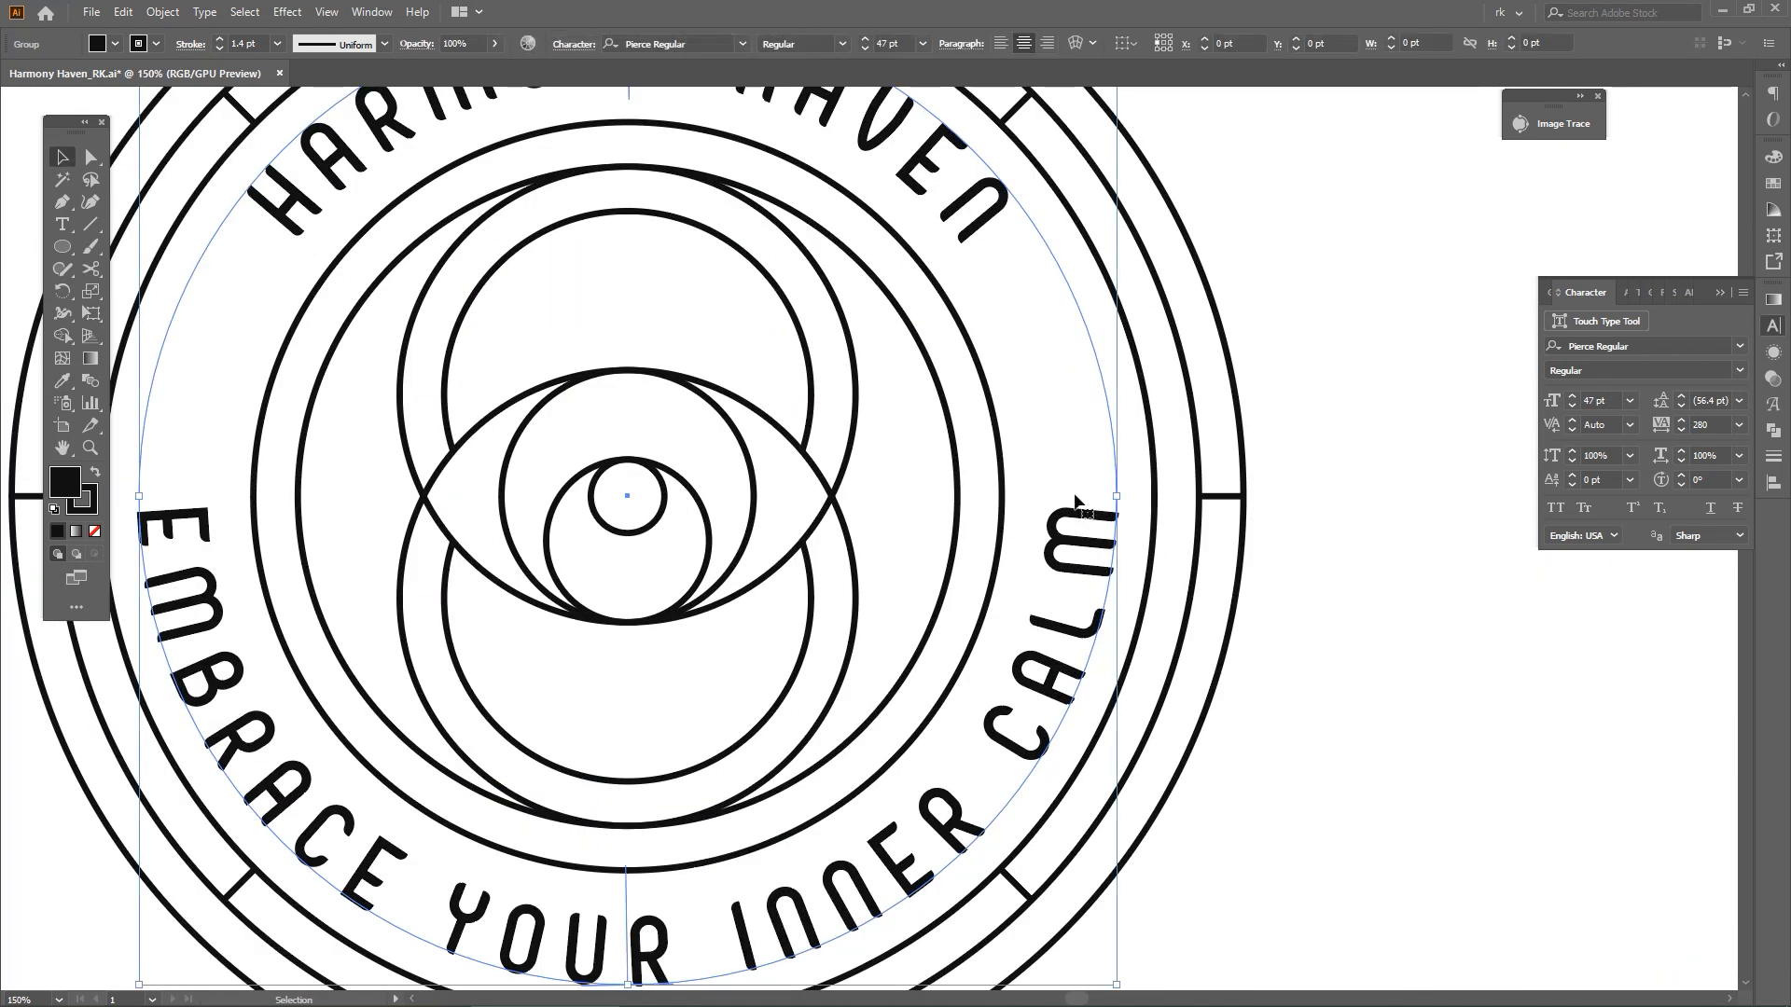
{"action": "left_click", "coordinate": [962, 227], "text": "shift"}
Select all the emblem's rings, circles and tick lines and set their stroke weight to 4 pt
{"action": "scroll", "coordinate": [962, 227], "scroll_direction": "down", "scroll_amount": 2, "text": "alt"}
{"action": "key", "text": "space"}
{"action": "left_click_drag", "start_coordinate": [1143, 293], "coordinate": [1145, 401]}
{"action": "left_click_drag", "start_coordinate": [1210, 165], "coordinate": [624, 703], "text": "shift"}
{"action": "scroll", "coordinate": [964, 397], "scroll_direction": "up", "scroll_amount": 2, "text": "alt"}
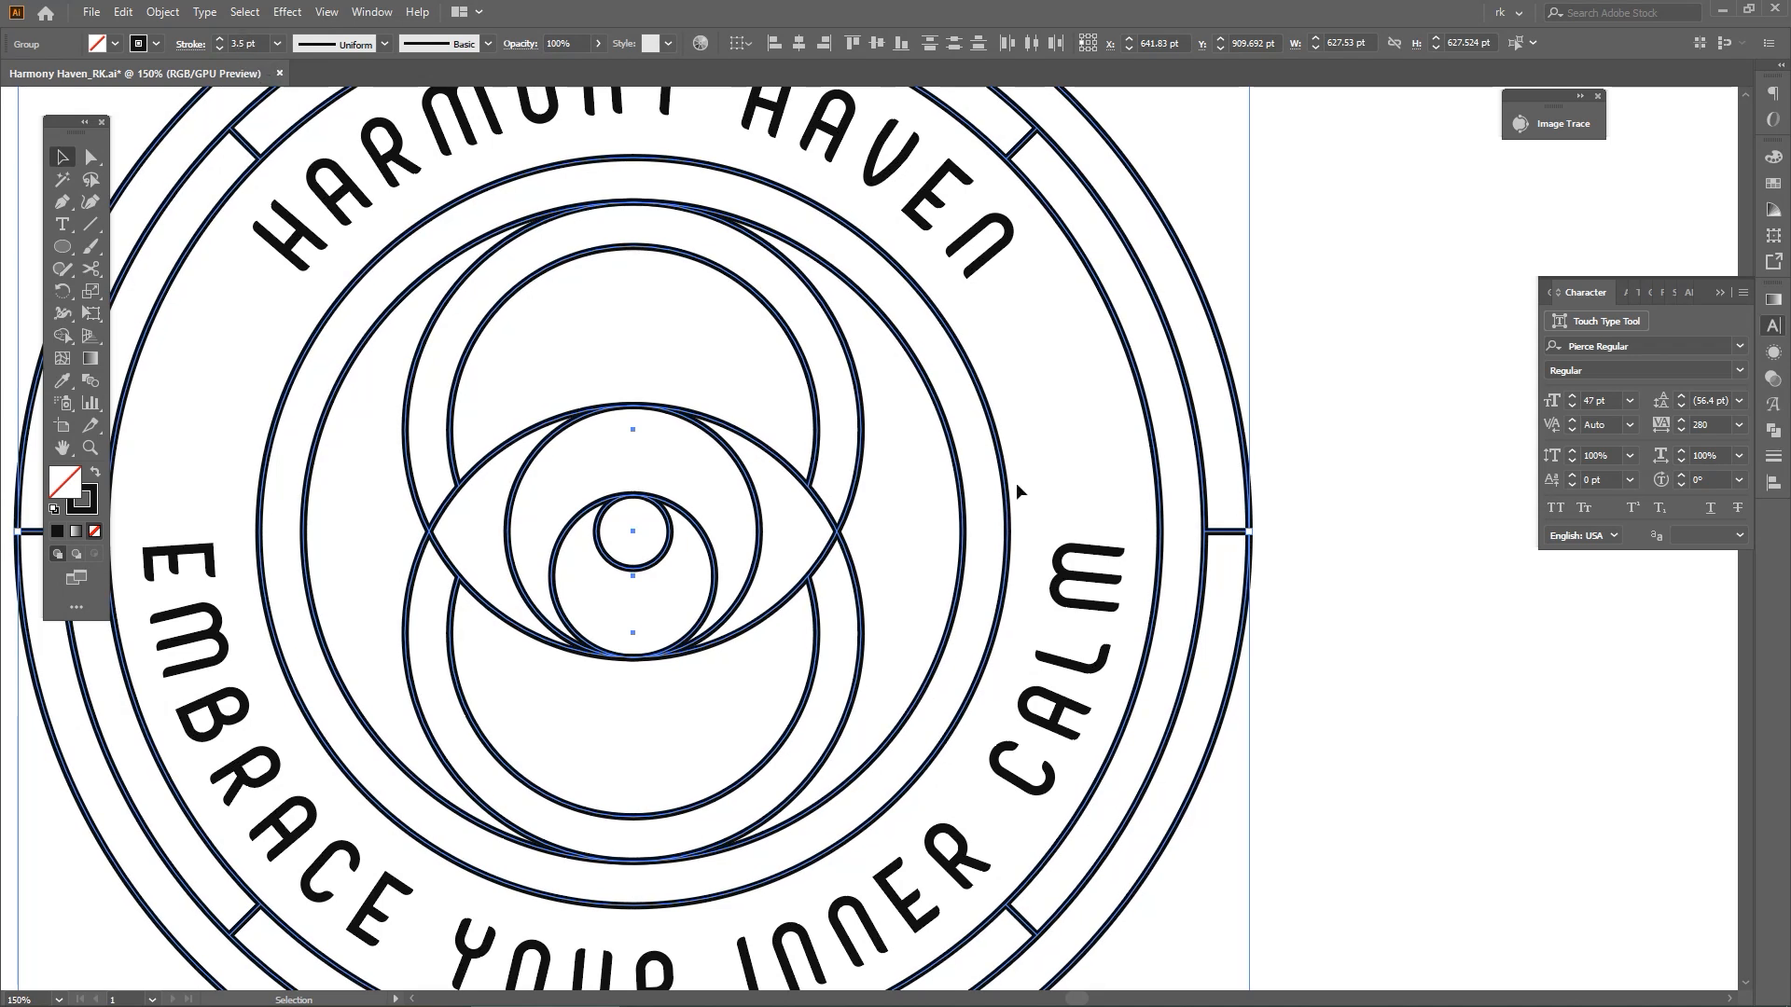
{"action": "scroll", "coordinate": [998, 504], "scroll_direction": "down", "scroll_amount": 2, "text": "alt"}
{"action": "key", "text": "ctrl+shift+z"}
{"action": "scroll", "coordinate": [244, 43], "scroll_direction": "up", "scroll_amount": 1}
{"action": "left_click", "coordinate": [322, 142]}
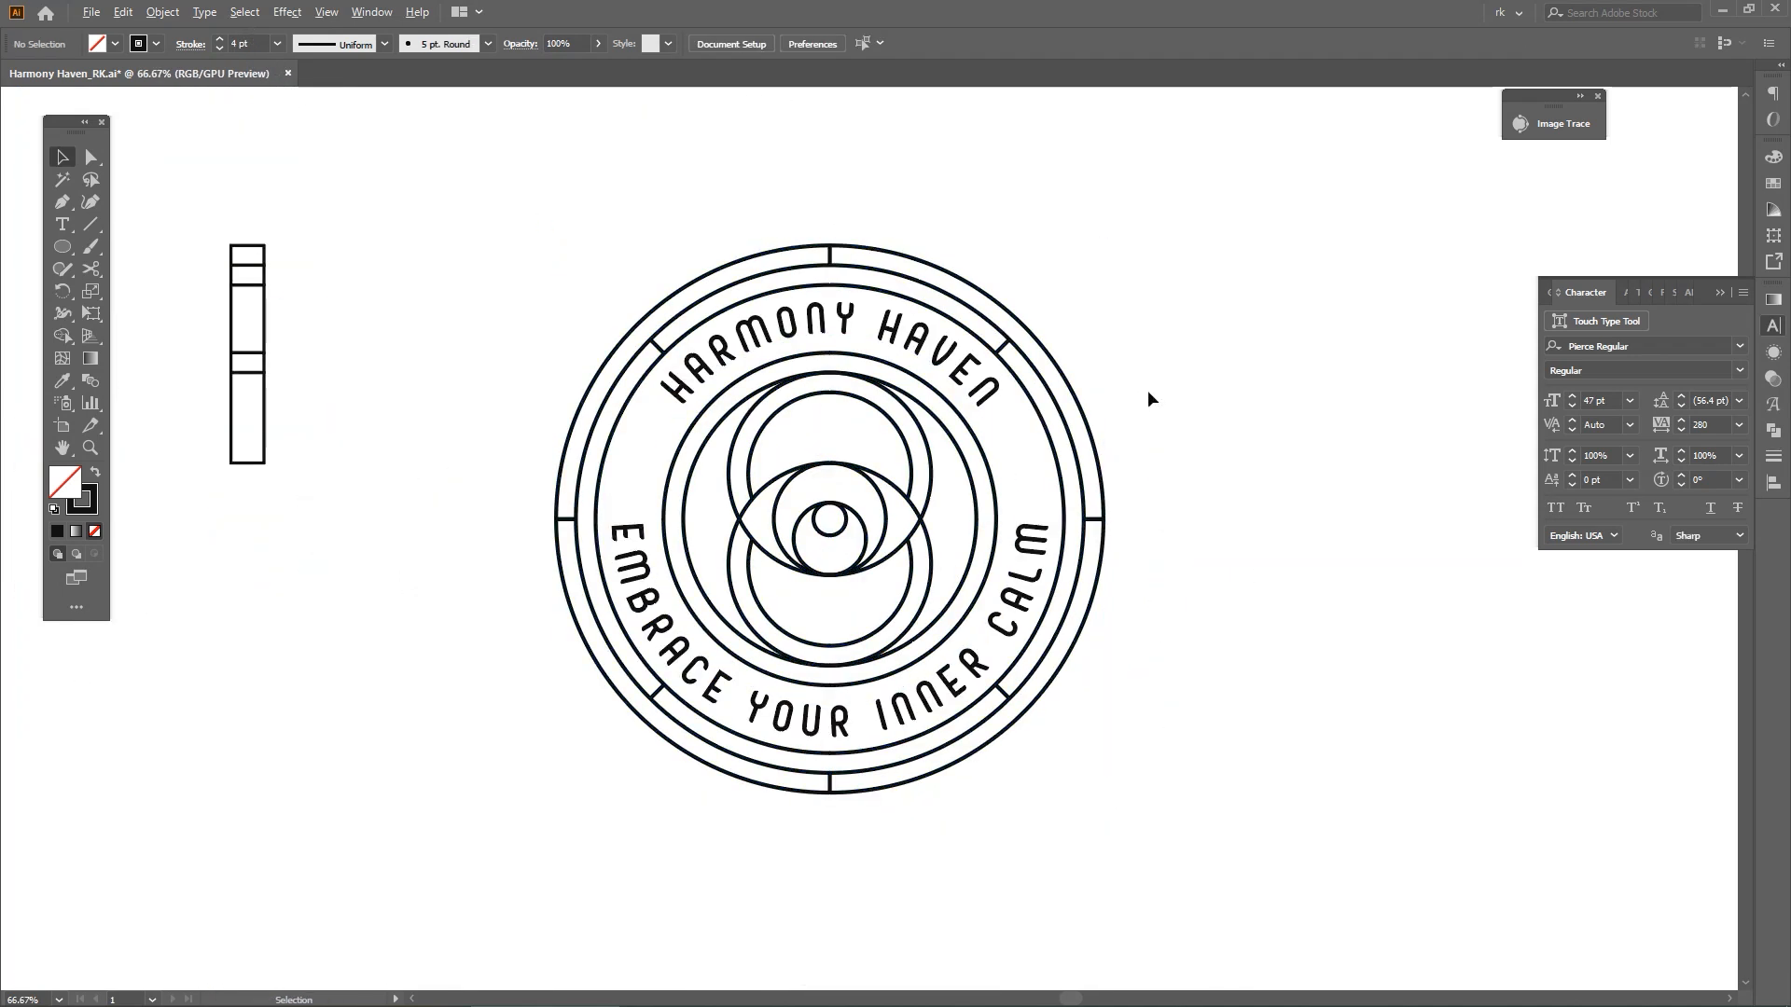
Select both curved texts, HARMONY HAVEN and EMBRACE YOUR INNER CALM, and set their stroke weight to 1 pt
{"action": "key", "text": "space"}
{"action": "left_click_drag", "start_coordinate": [1051, 560], "coordinate": [964, 491]}
{"action": "scroll", "coordinate": [964, 492], "scroll_direction": "up", "scroll_amount": 1, "text": "alt"}
{"action": "left_click", "coordinate": [935, 515]}
{"action": "left_click", "coordinate": [844, 274], "text": "shift"}
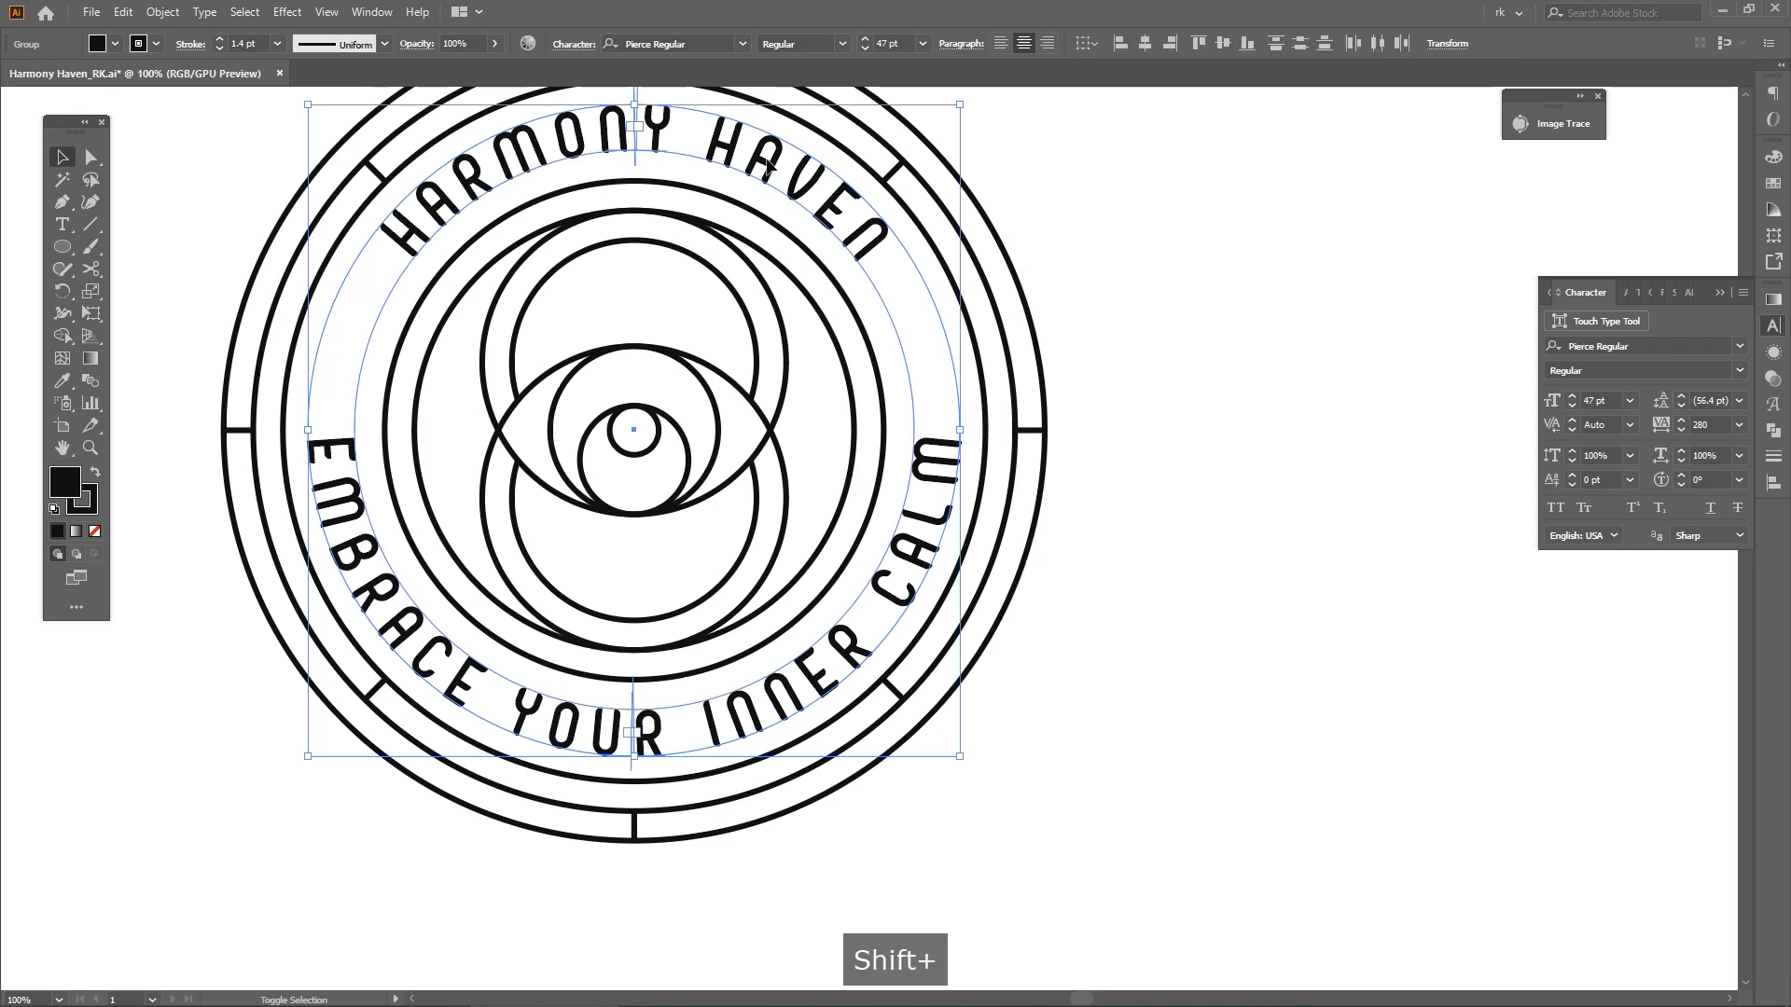
{"action": "left_click_drag", "start_coordinate": [844, 274], "coordinate": [950, 348]}
{"action": "scroll", "coordinate": [263, 43], "scroll_direction": "down", "scroll_amount": 1}
{"action": "key", "text": "space"}
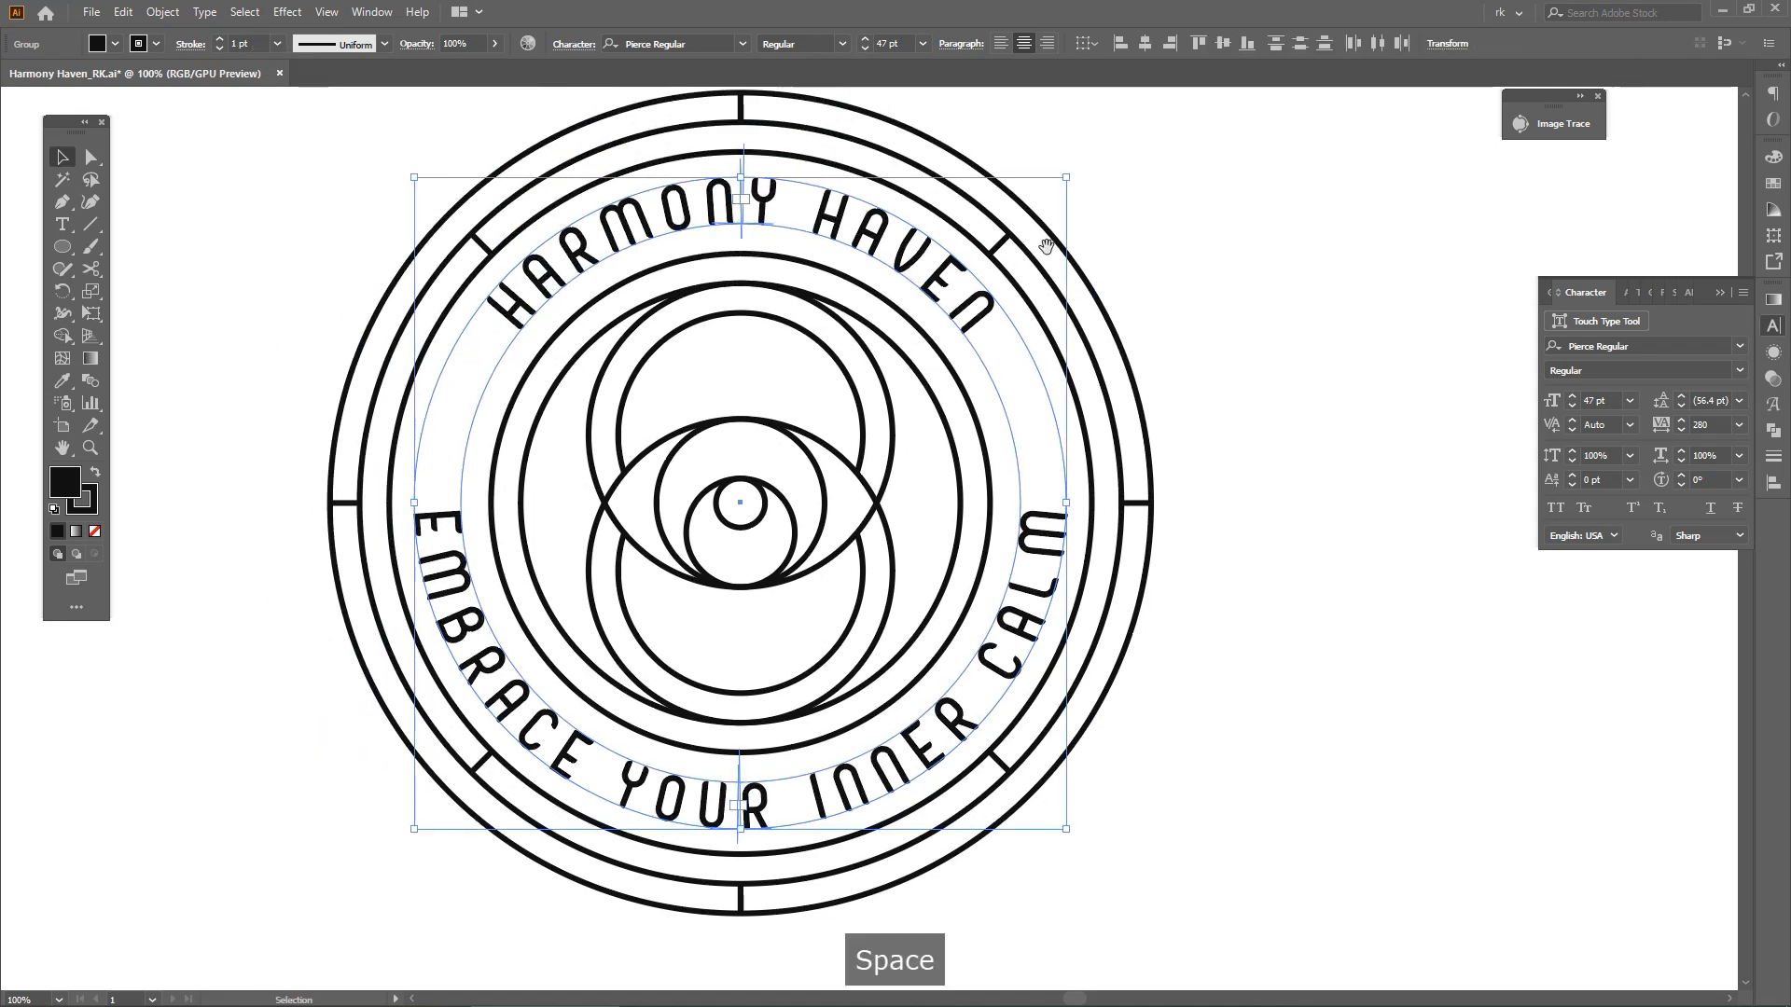
{"action": "left_click_drag", "start_coordinate": [1043, 243], "coordinate": [974, 258]}
Duplicate a ring concentrically so the copy runs through the middle of the band holding the name and tagline
{"action": "key", "text": "v"}
{"action": "left_click", "coordinate": [1047, 413]}
{"action": "left_click", "coordinate": [1037, 407]}
{"action": "key", "text": "ctrl+c"}
{"action": "key", "text": "v"}
{"action": "left_click_drag", "start_coordinate": [1052, 514], "coordinate": [975, 490]}
{"action": "left_click", "coordinate": [1229, 580]}
Scale both curved texts down from their center to about 46.73 pt so the letters sit centered on the new ring
{"action": "left_click", "coordinate": [985, 613]}
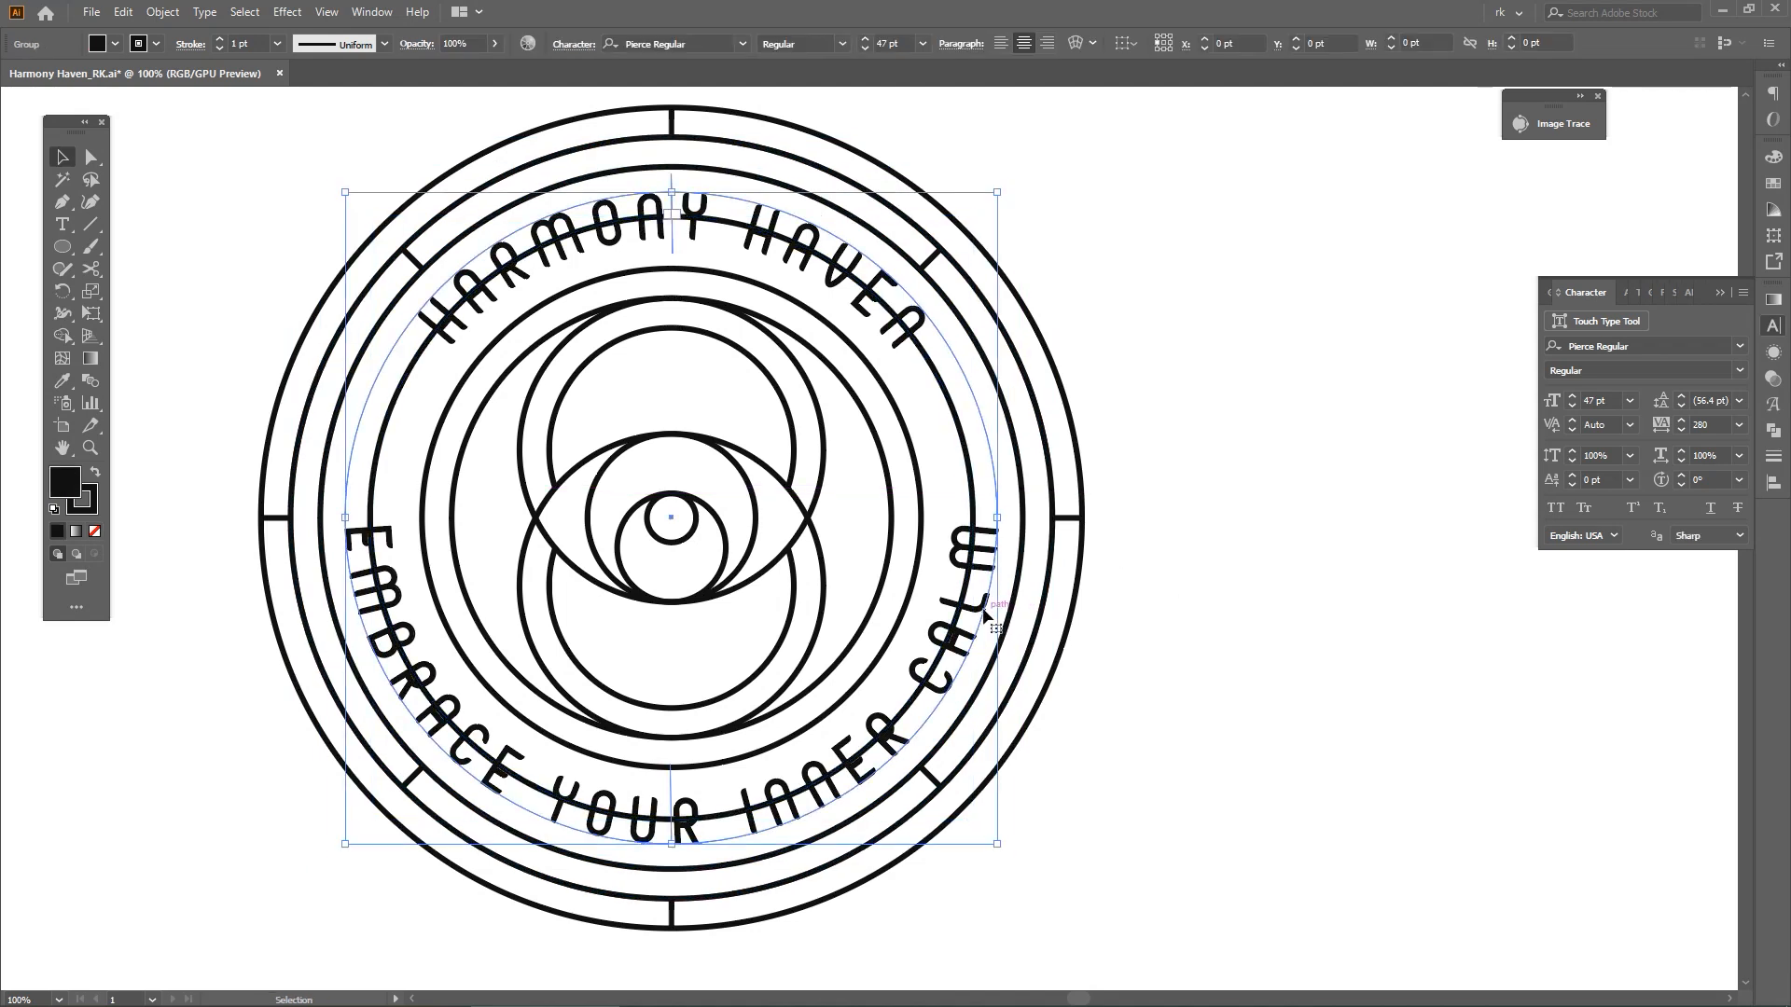
{"action": "left_click", "coordinate": [874, 327], "text": "shift"}
{"action": "scroll", "coordinate": [951, 340], "scroll_direction": "up", "scroll_amount": 3}
{"action": "left_click_drag", "start_coordinate": [1320, 518], "coordinate": [1725, 776]}
{"action": "left_click_drag", "start_coordinate": [782, 387], "coordinate": [1066, 459]}
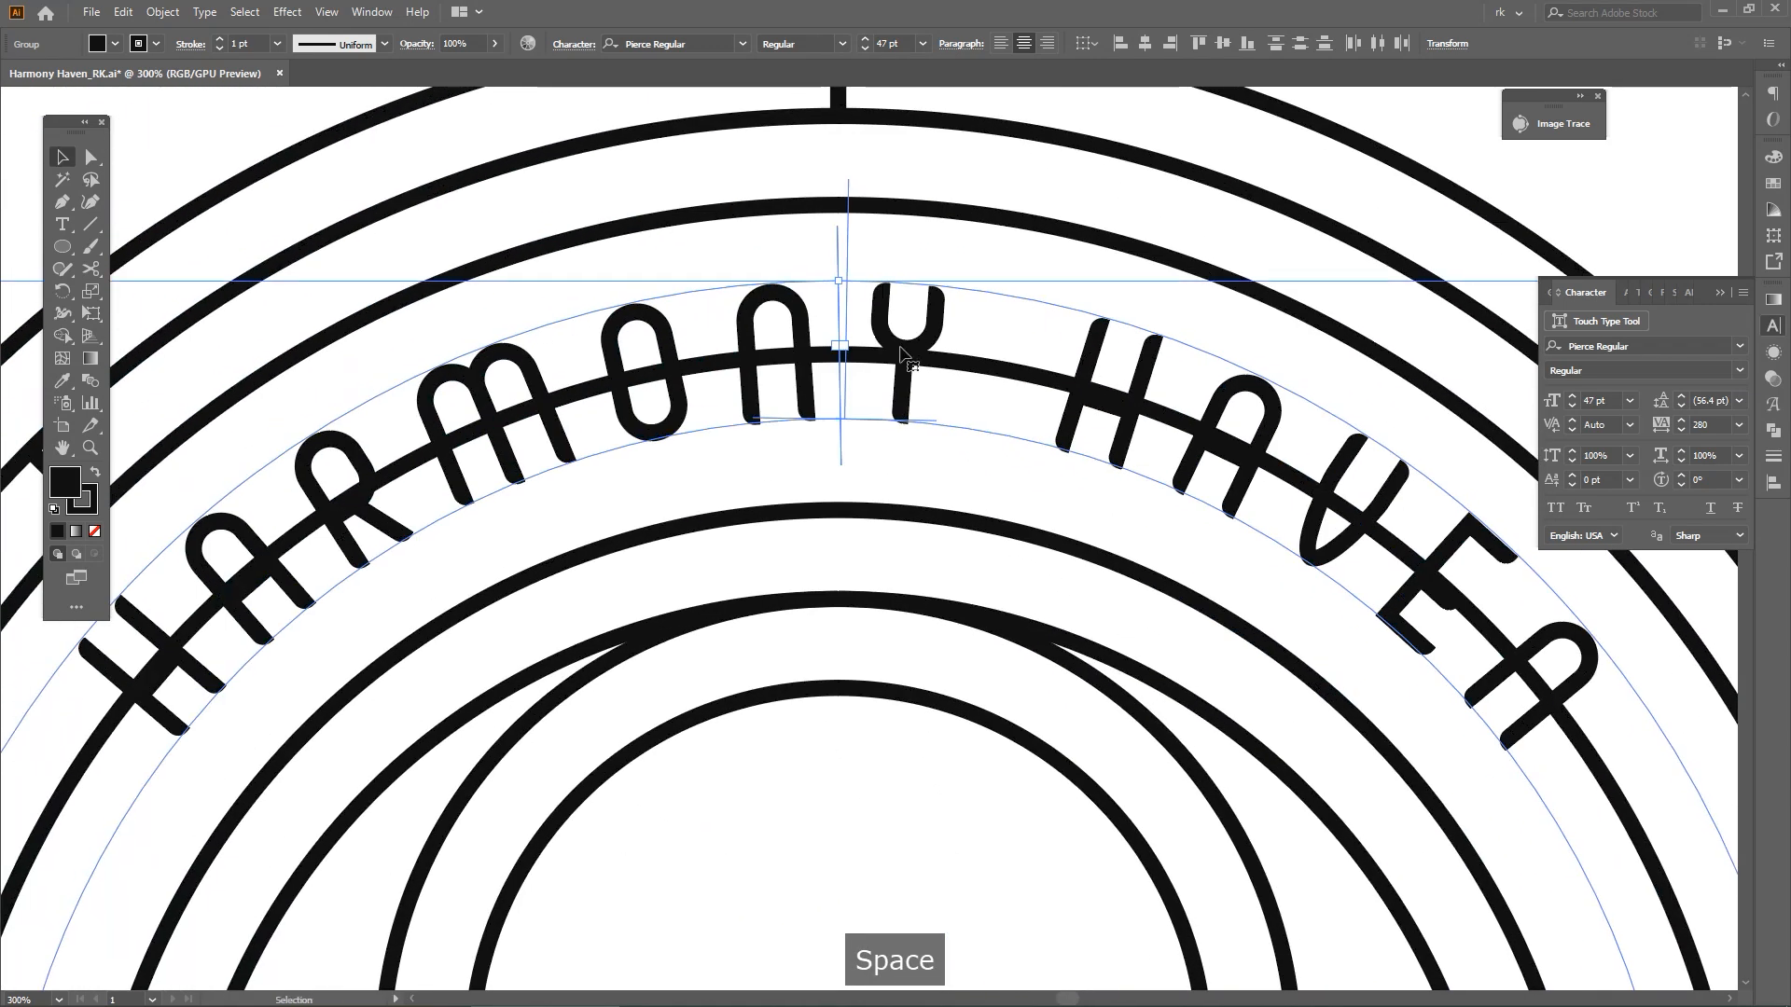
{"action": "scroll", "coordinate": [842, 291], "scroll_direction": "up", "scroll_amount": 2}
{"action": "left_click_drag", "start_coordinate": [828, 269], "coordinate": [828, 282]}
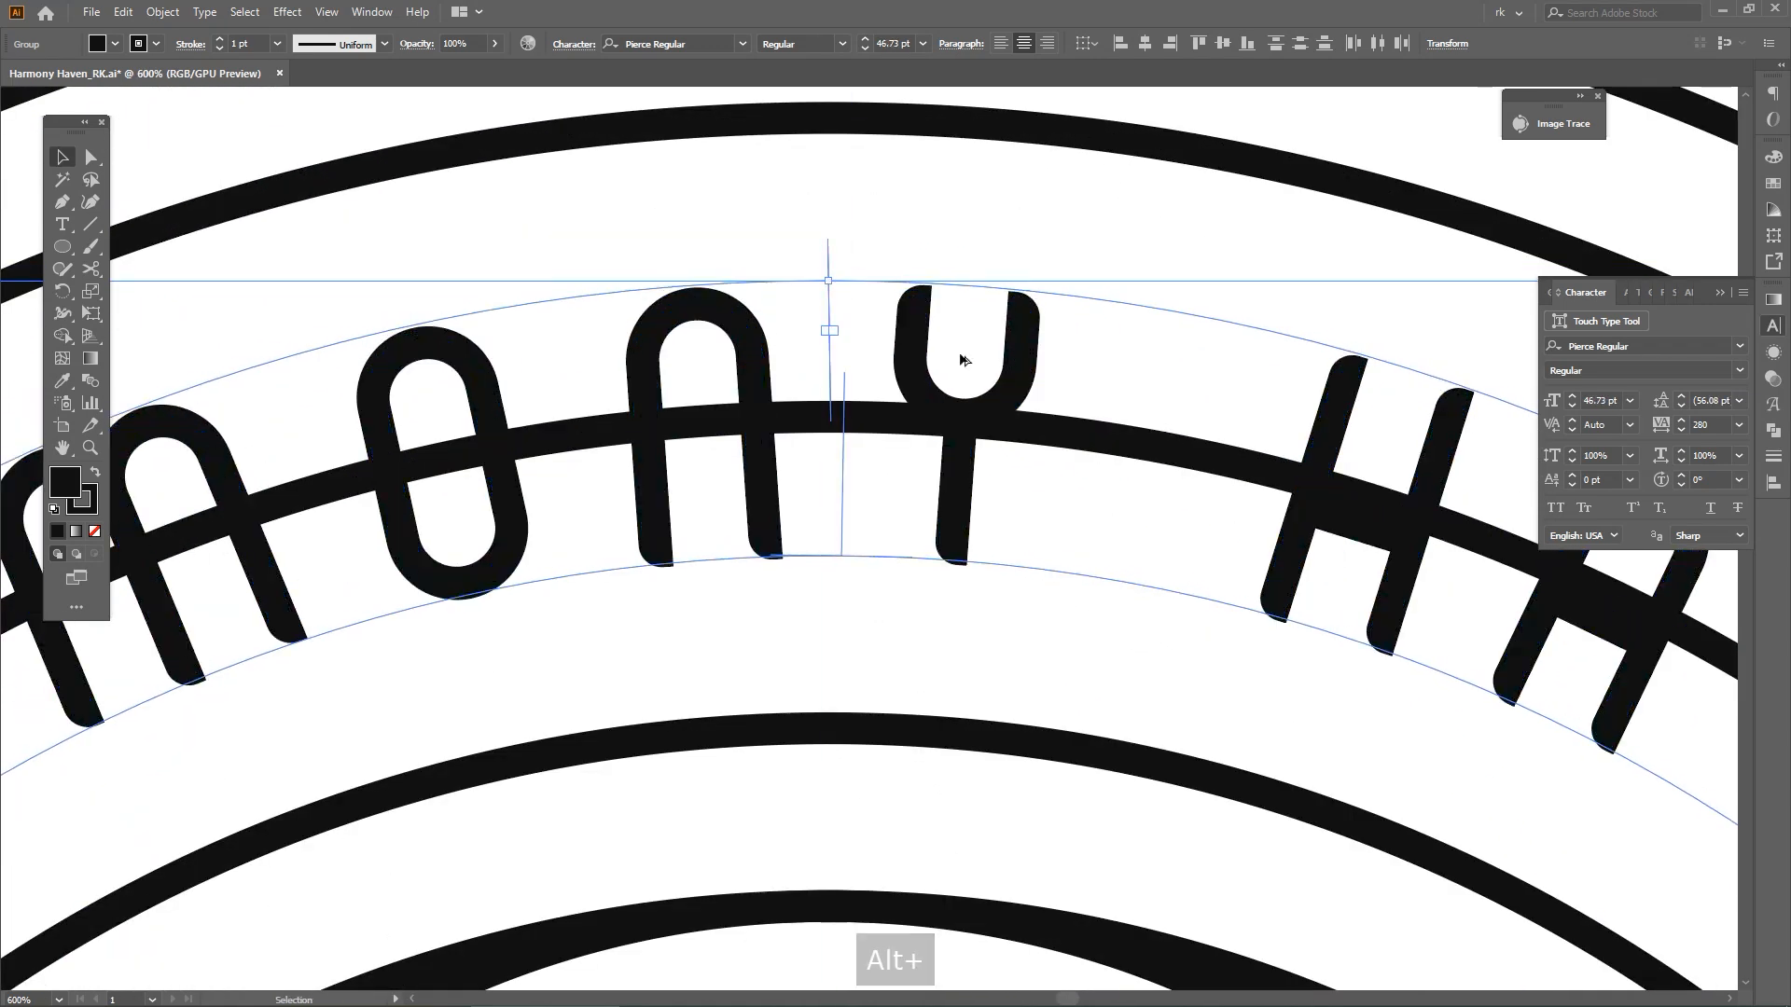
{"action": "key", "text": "ctrl+1"}
{"action": "key", "text": "v"}
{"action": "left_click", "coordinate": [1396, 484]}
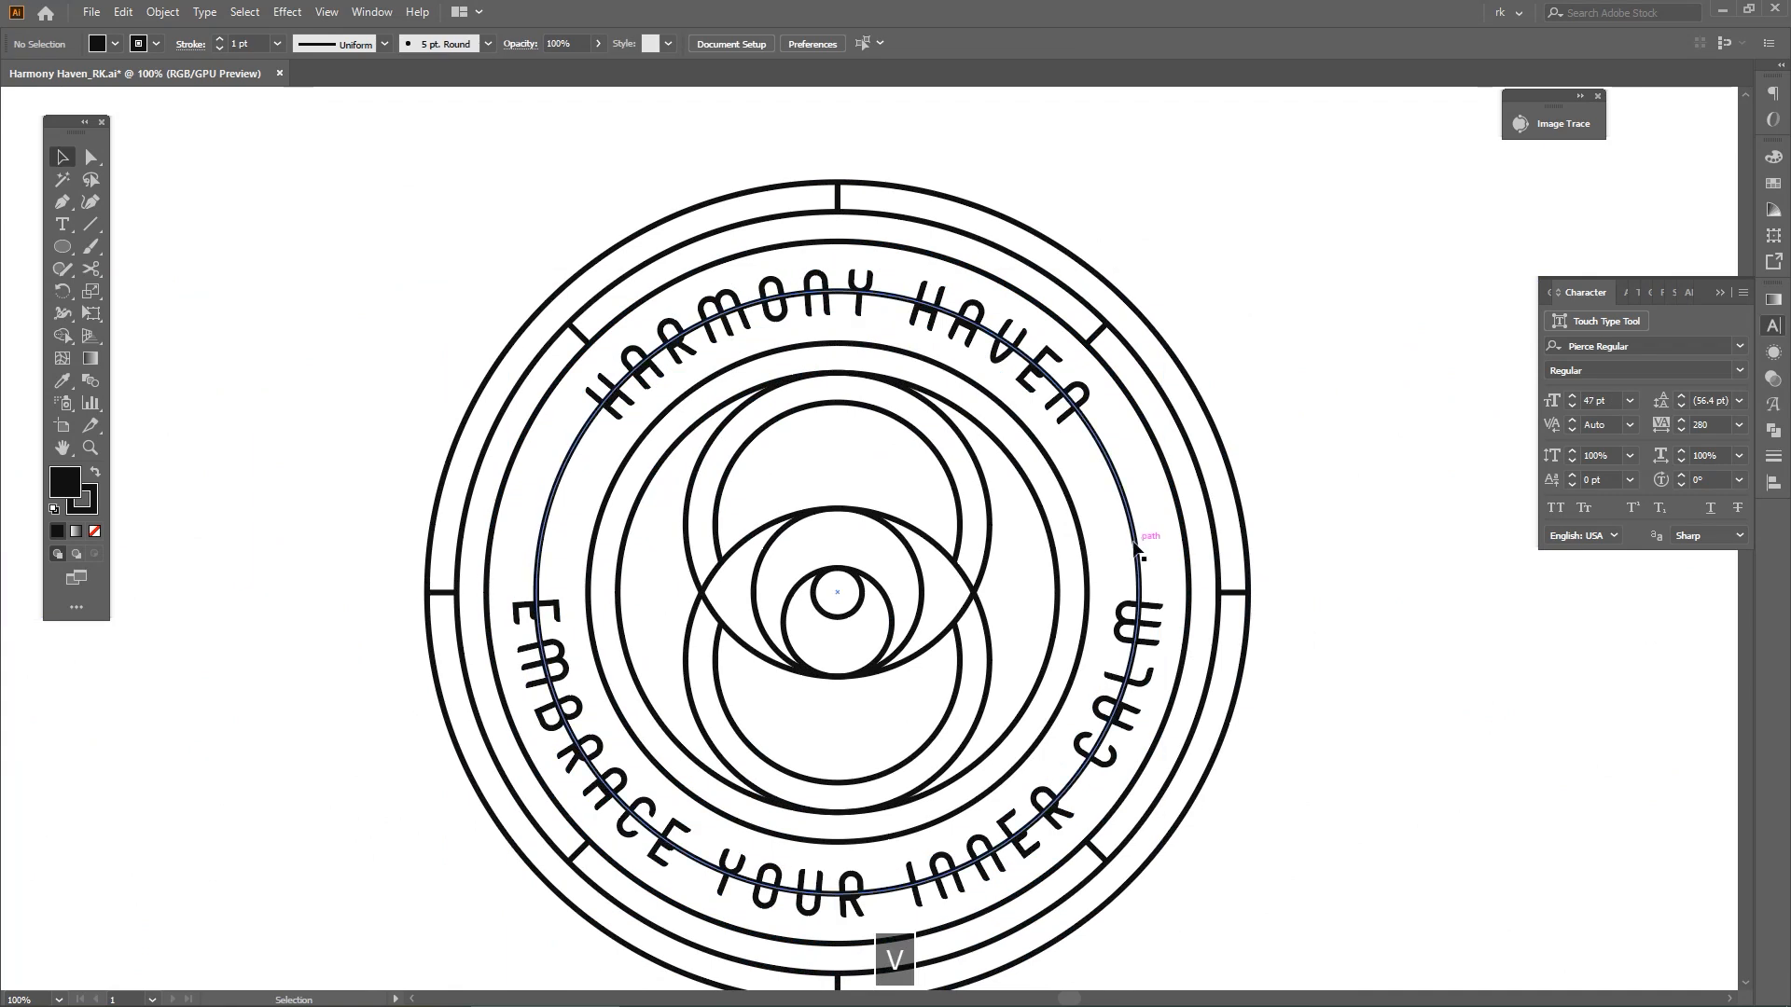
Draw a rectangle about 577 pt wide and 112 pt high across the badge, spanning the gaps between the name and the tagline
{"action": "left_click", "coordinate": [1133, 548]}
{"action": "left_click_drag", "start_coordinate": [1292, 532], "coordinate": [1276, 500]}
{"action": "key", "text": "m"}
{"action": "left_click_drag", "start_coordinate": [1201, 379], "coordinate": [447, 555]}
{"action": "left_click_drag", "start_coordinate": [983, 516], "coordinate": [964, 550]}
{"action": "key", "text": "v"}
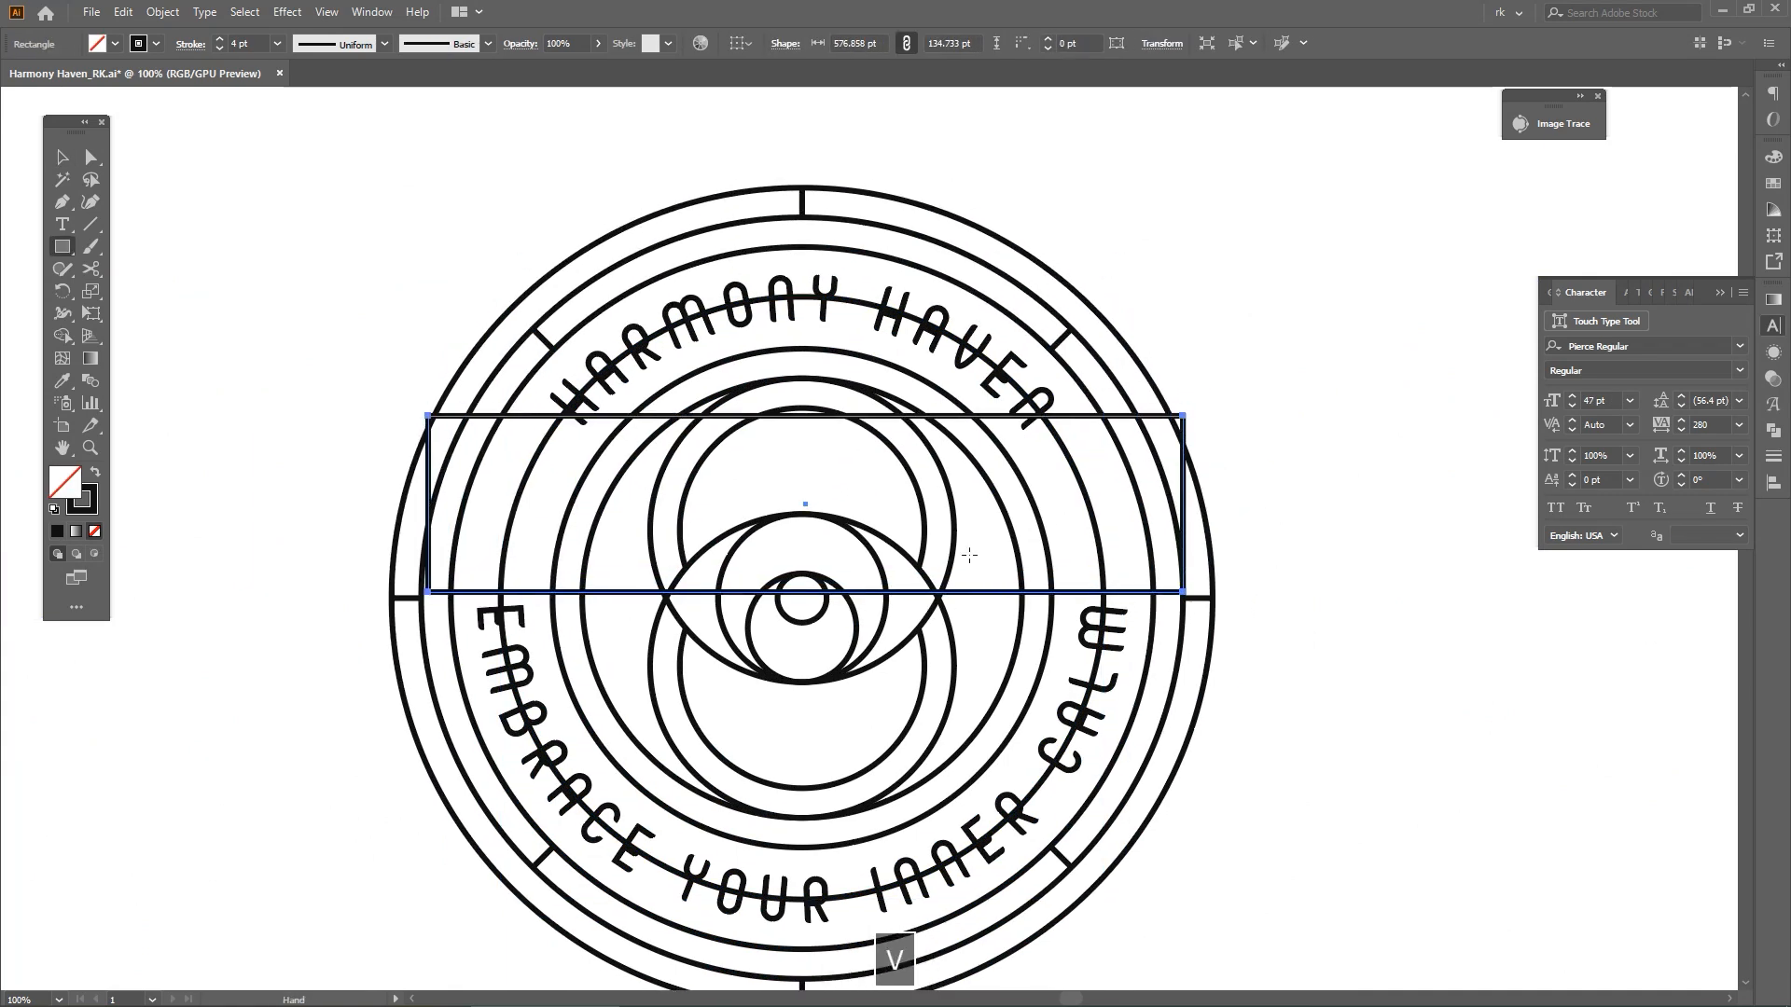
{"action": "scroll", "coordinate": [825, 436], "scroll_direction": "up", "scroll_amount": 1}
{"action": "left_click_drag", "start_coordinate": [821, 421], "coordinate": [813, 448]}
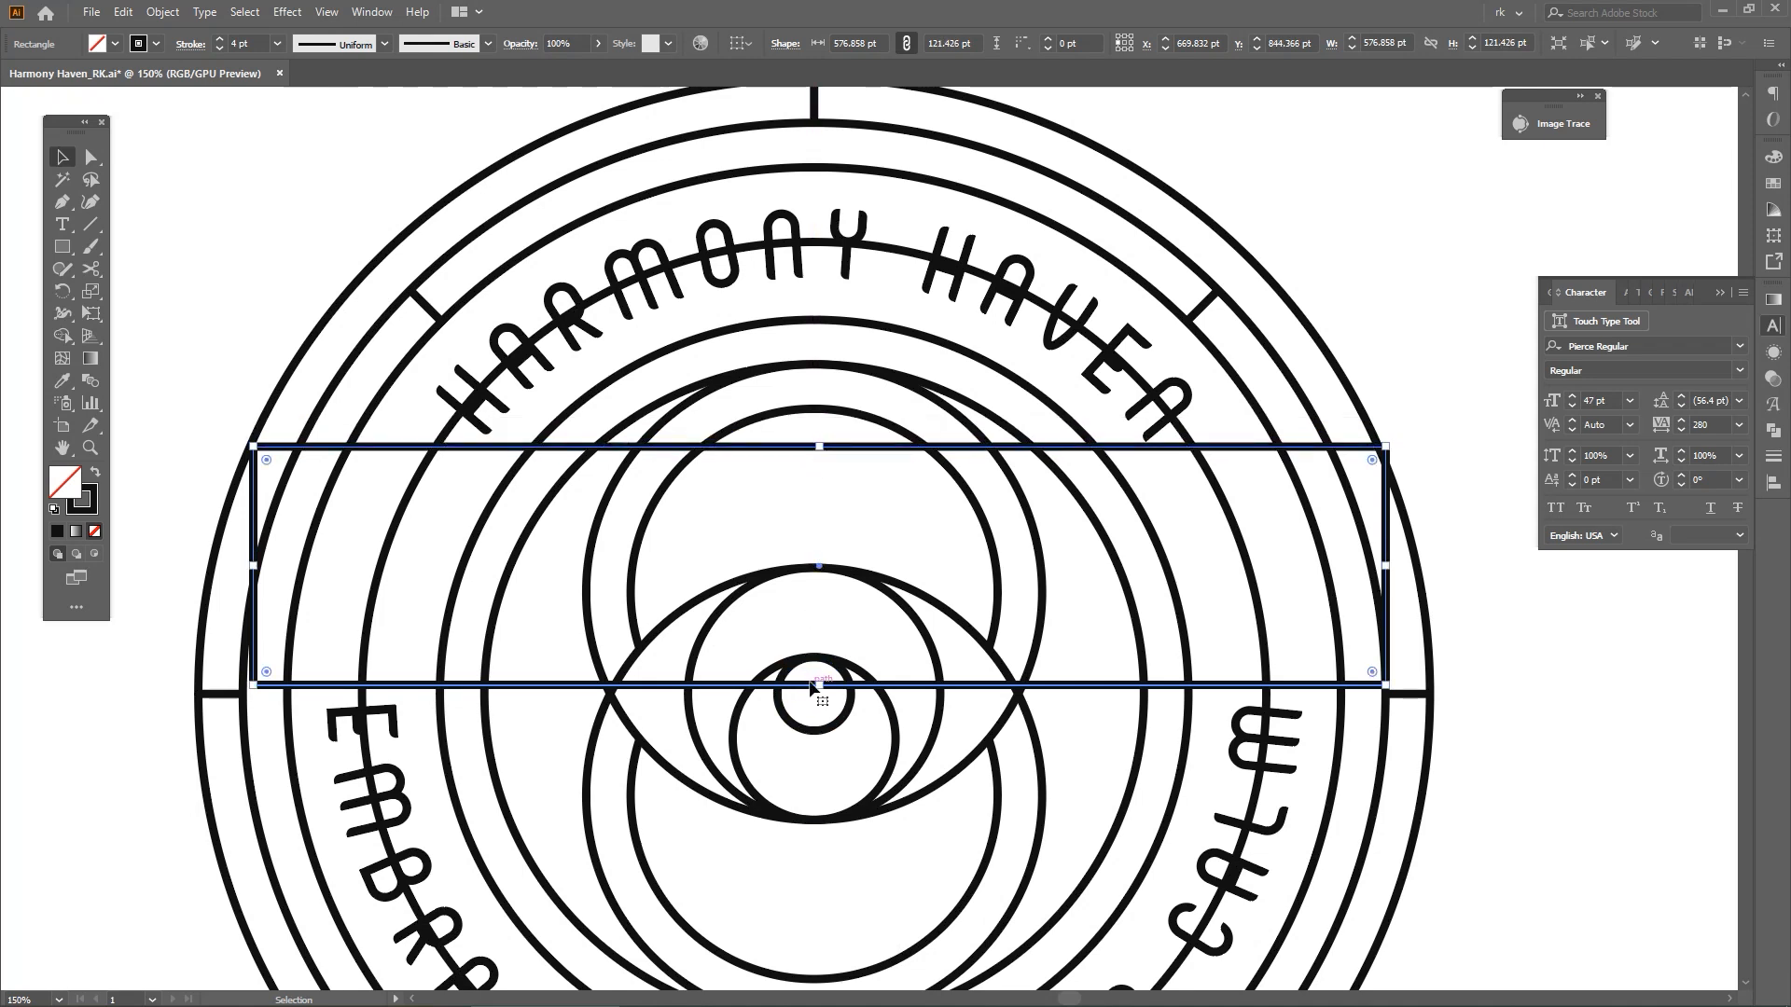
{"action": "left_click_drag", "start_coordinate": [819, 684], "coordinate": [824, 669]}
{"action": "left_click_drag", "start_coordinate": [817, 451], "coordinate": [817, 455]}
Trim the middle ring with Shape Builder to the two side arcs inside the rectangle, and delete the rectangle
{"action": "key", "text": "a"}
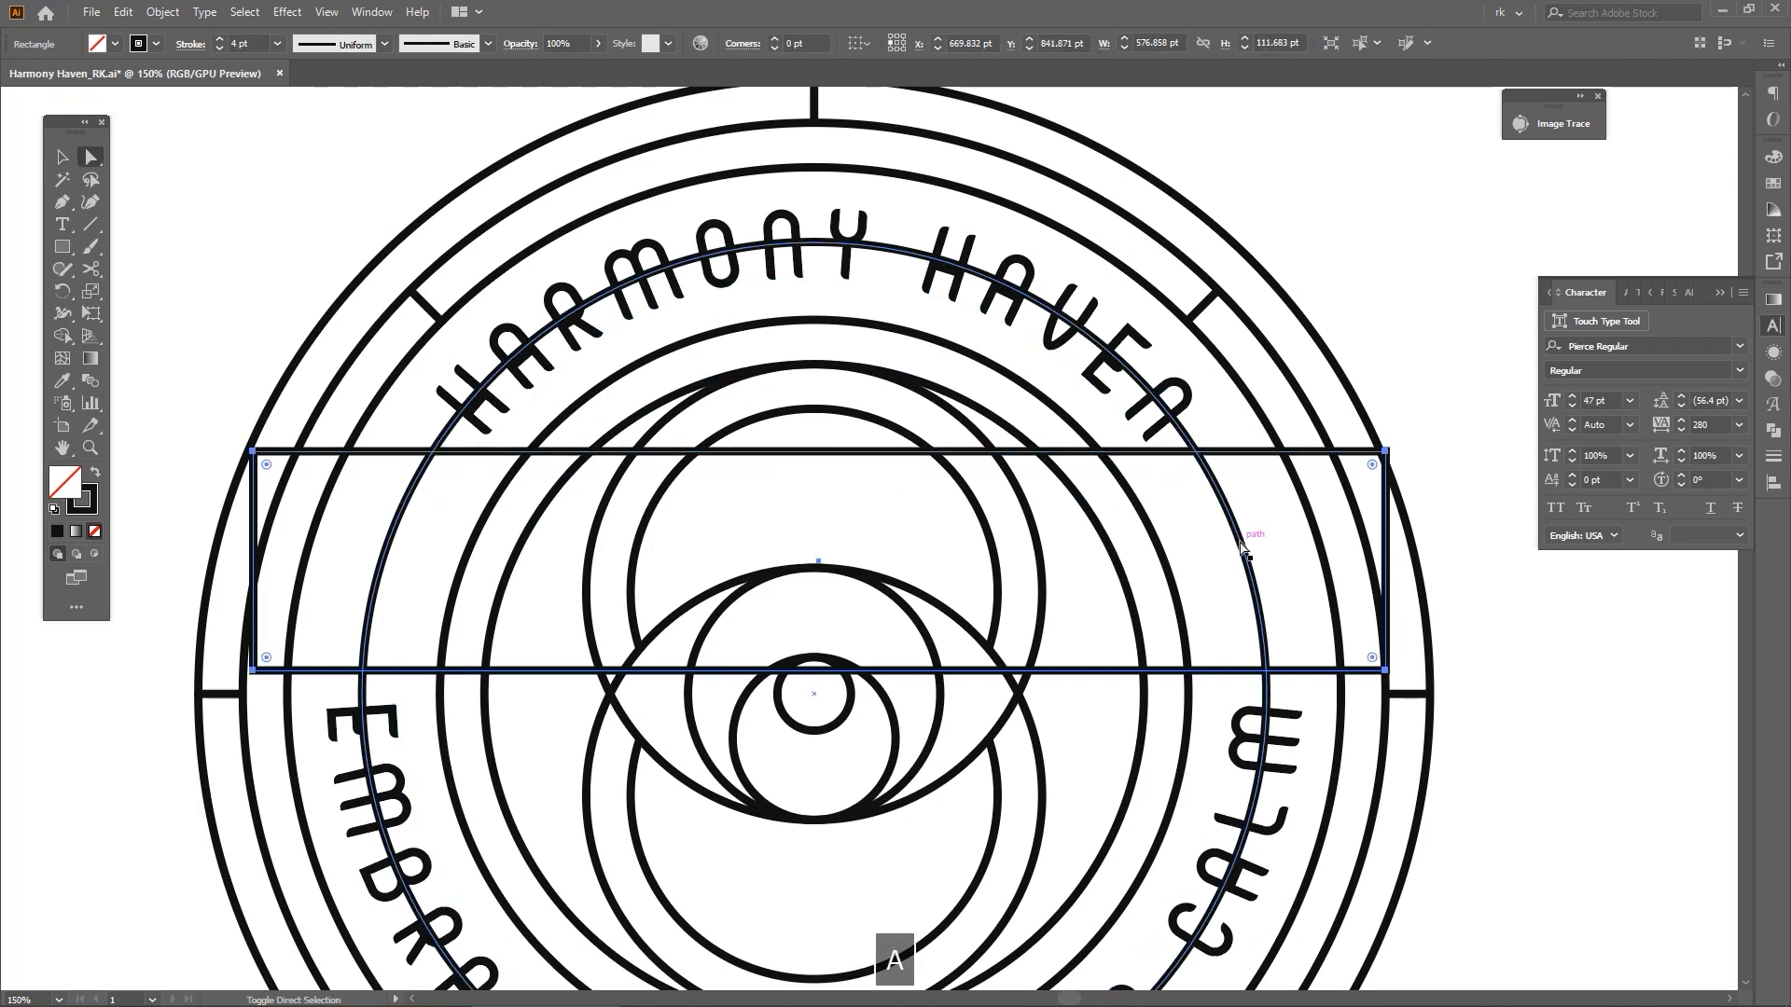
{"action": "left_click", "coordinate": [1240, 545], "text": "shift"}
{"action": "key", "text": "shift+m"}
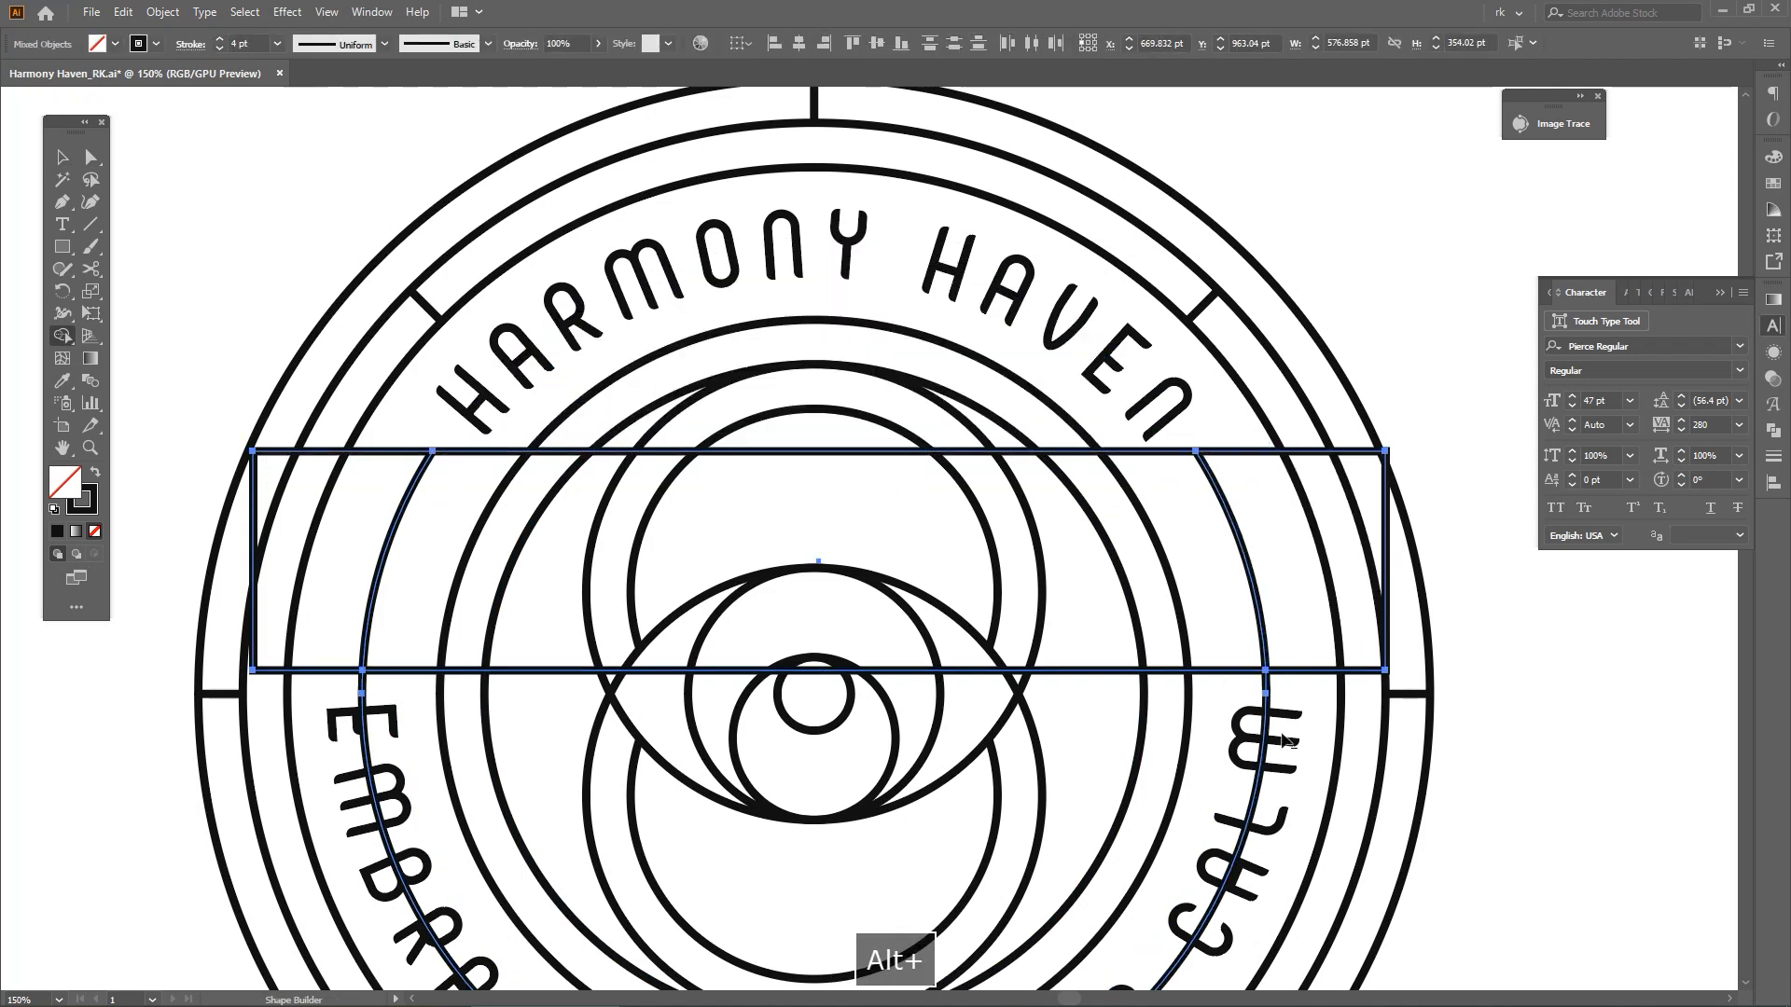
{"action": "left_click", "coordinate": [1265, 742], "text": "alt"}
{"action": "left_click_drag", "start_coordinate": [1483, 752], "coordinate": [1329, 712]}
{"action": "key", "text": "v"}
{"action": "left_click", "coordinate": [1173, 640]}
{"action": "key", "text": "Delete"}
{"action": "scroll", "coordinate": [1409, 709], "scroll_direction": "down", "scroll_amount": 1}
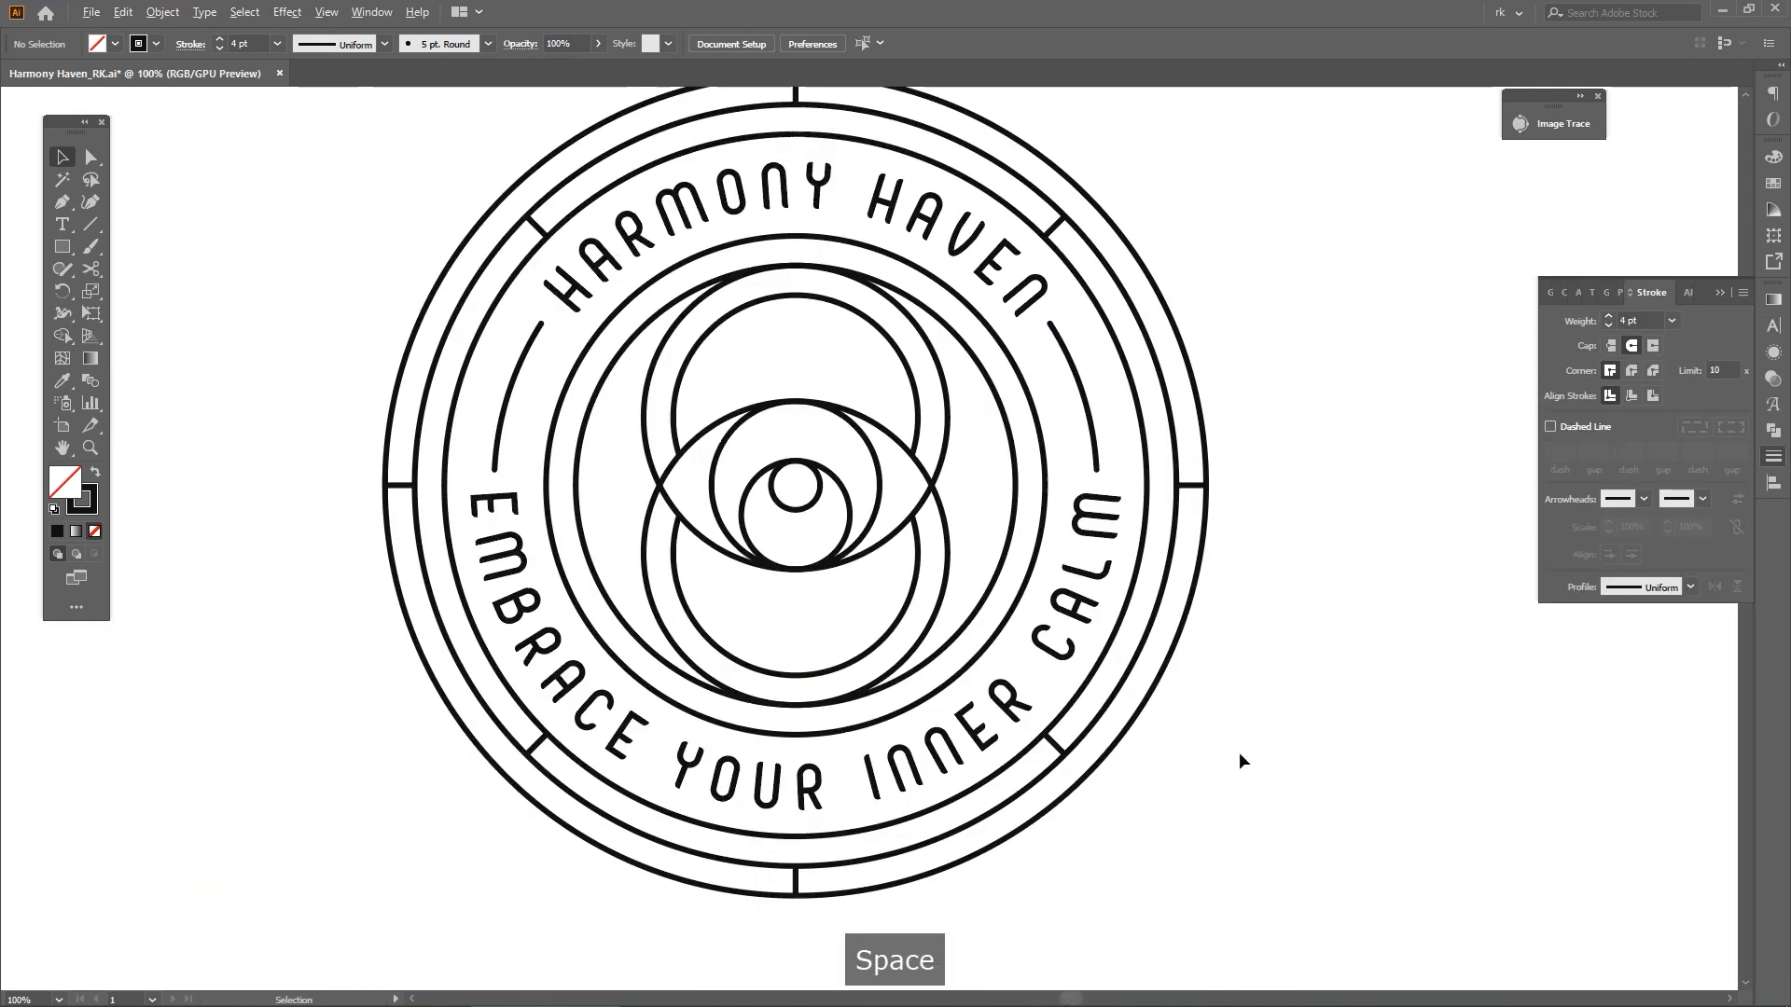
Move the narrow group of stacked spacing rectangles off the artboard, away from the badge
{"action": "scroll", "coordinate": [1238, 752], "scroll_direction": "down", "scroll_amount": 2}
{"action": "left_click_drag", "start_coordinate": [1239, 786], "coordinate": [1225, 789]}
{"action": "left_click_drag", "start_coordinate": [668, 689], "coordinate": [531, 395]}
{"action": "left_click_drag", "start_coordinate": [392, 529], "coordinate": [476, 492]}
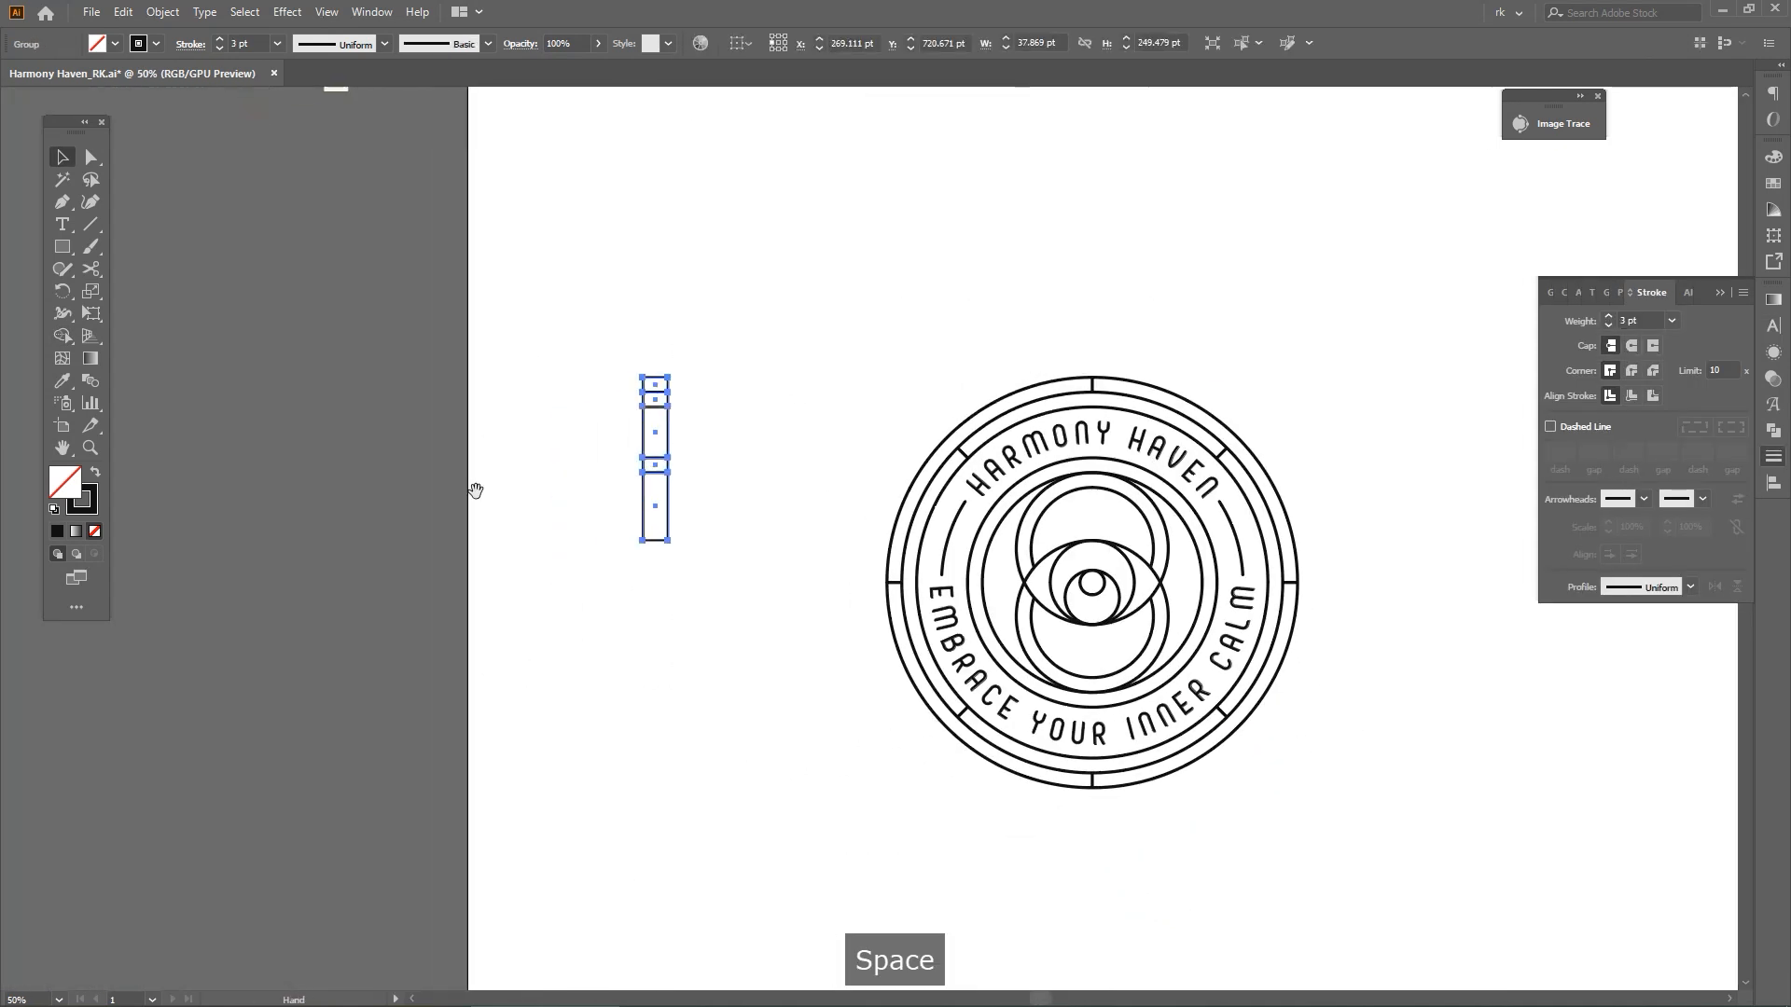
{"action": "left_click_drag", "start_coordinate": [659, 410], "coordinate": [269, 410]}
{"action": "left_click_drag", "start_coordinate": [505, 422], "coordinate": [180, 409]}
{"action": "scroll", "coordinate": [900, 706], "scroll_direction": "up", "scroll_amount": 1}
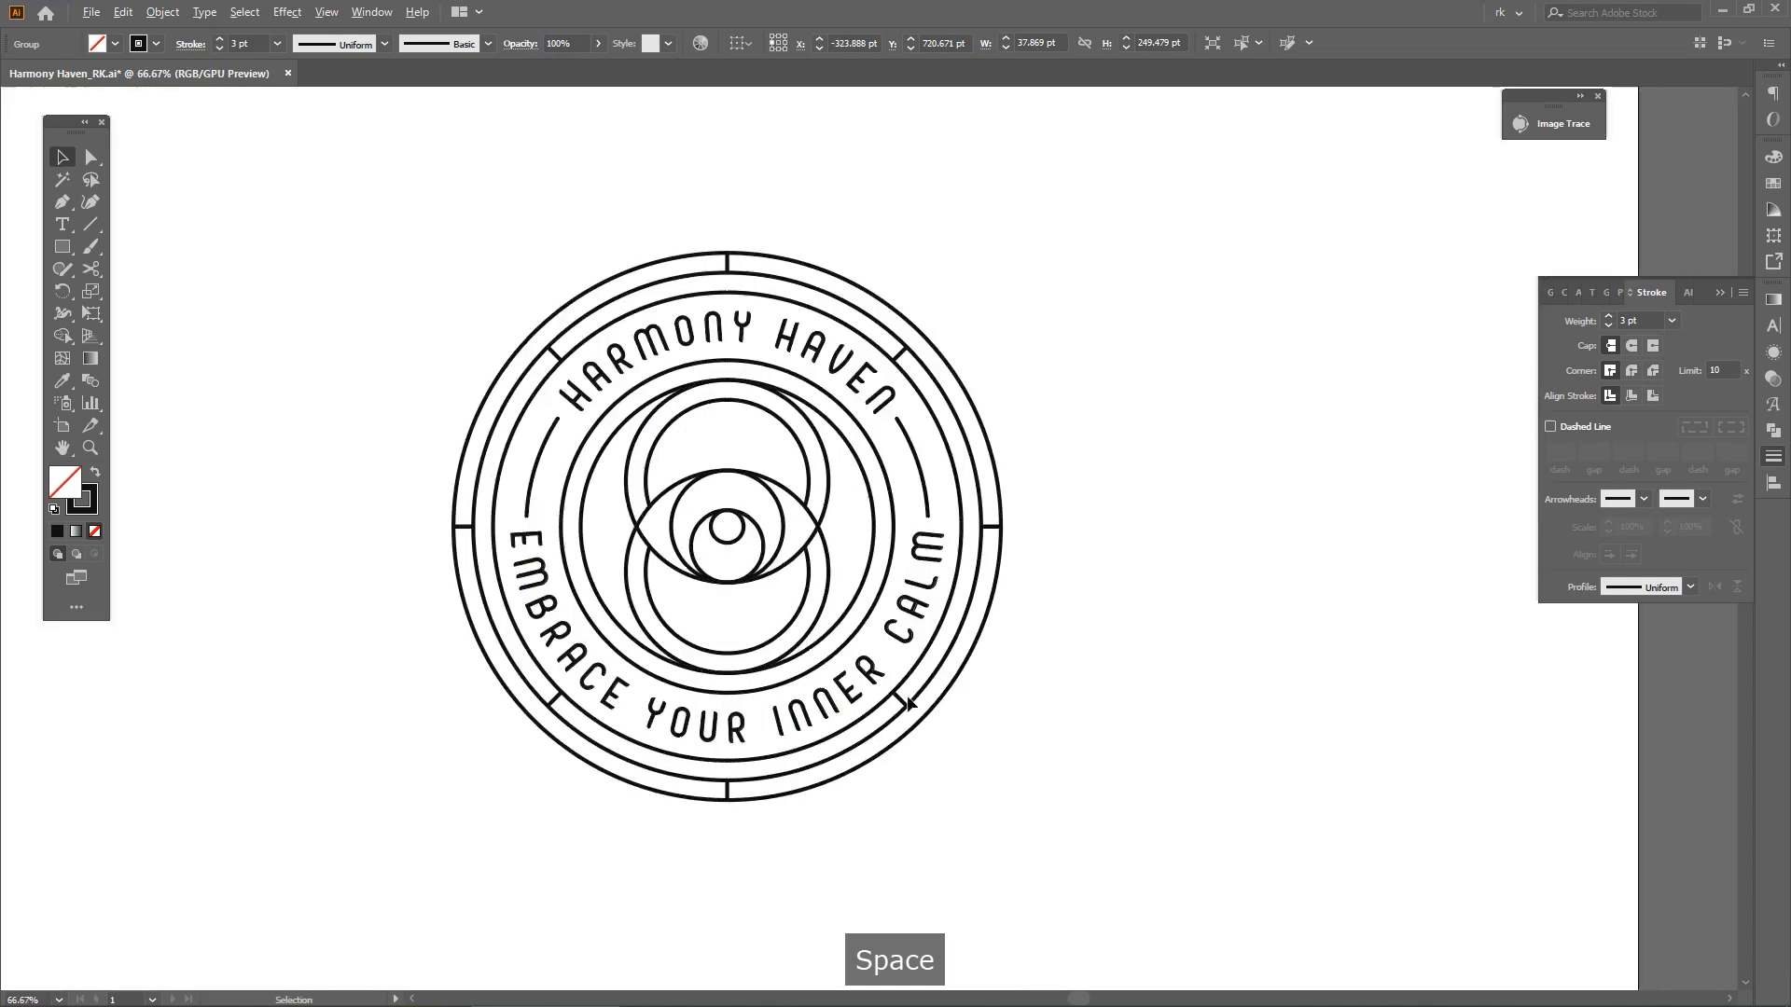
{"action": "left_click_drag", "start_coordinate": [908, 708], "coordinate": [1124, 744]}
{"action": "key", "text": "v"}
{"action": "left_click", "coordinate": [1216, 728]}
Try to enlarge the eye's inner circle and the pupil circle so that their tops meet
{"action": "scroll", "coordinate": [1216, 728], "scroll_direction": "up", "scroll_amount": 1}
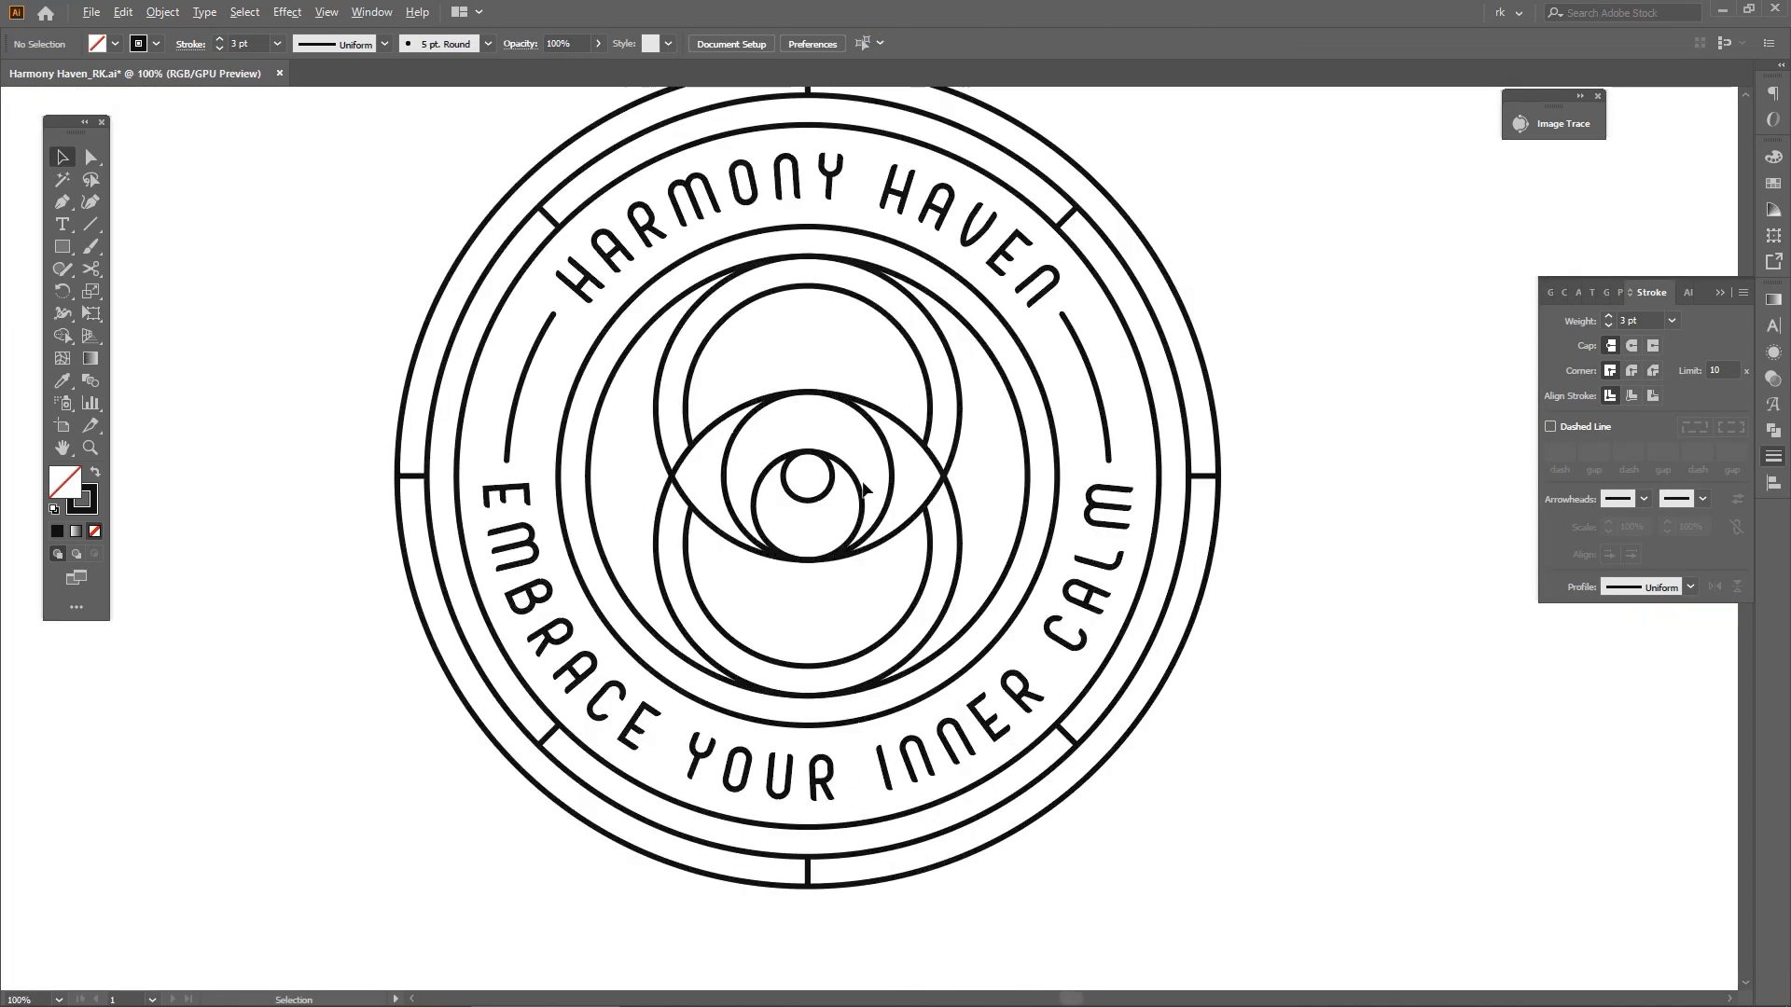
{"action": "scroll", "coordinate": [860, 509], "scroll_direction": "up", "scroll_amount": 1}
{"action": "key", "text": "space"}
{"action": "left_click", "coordinate": [858, 516]}
{"action": "left_click_drag", "start_coordinate": [792, 479], "coordinate": [795, 465]}
{"action": "scroll", "coordinate": [795, 467], "scroll_direction": "up", "scroll_amount": 3}
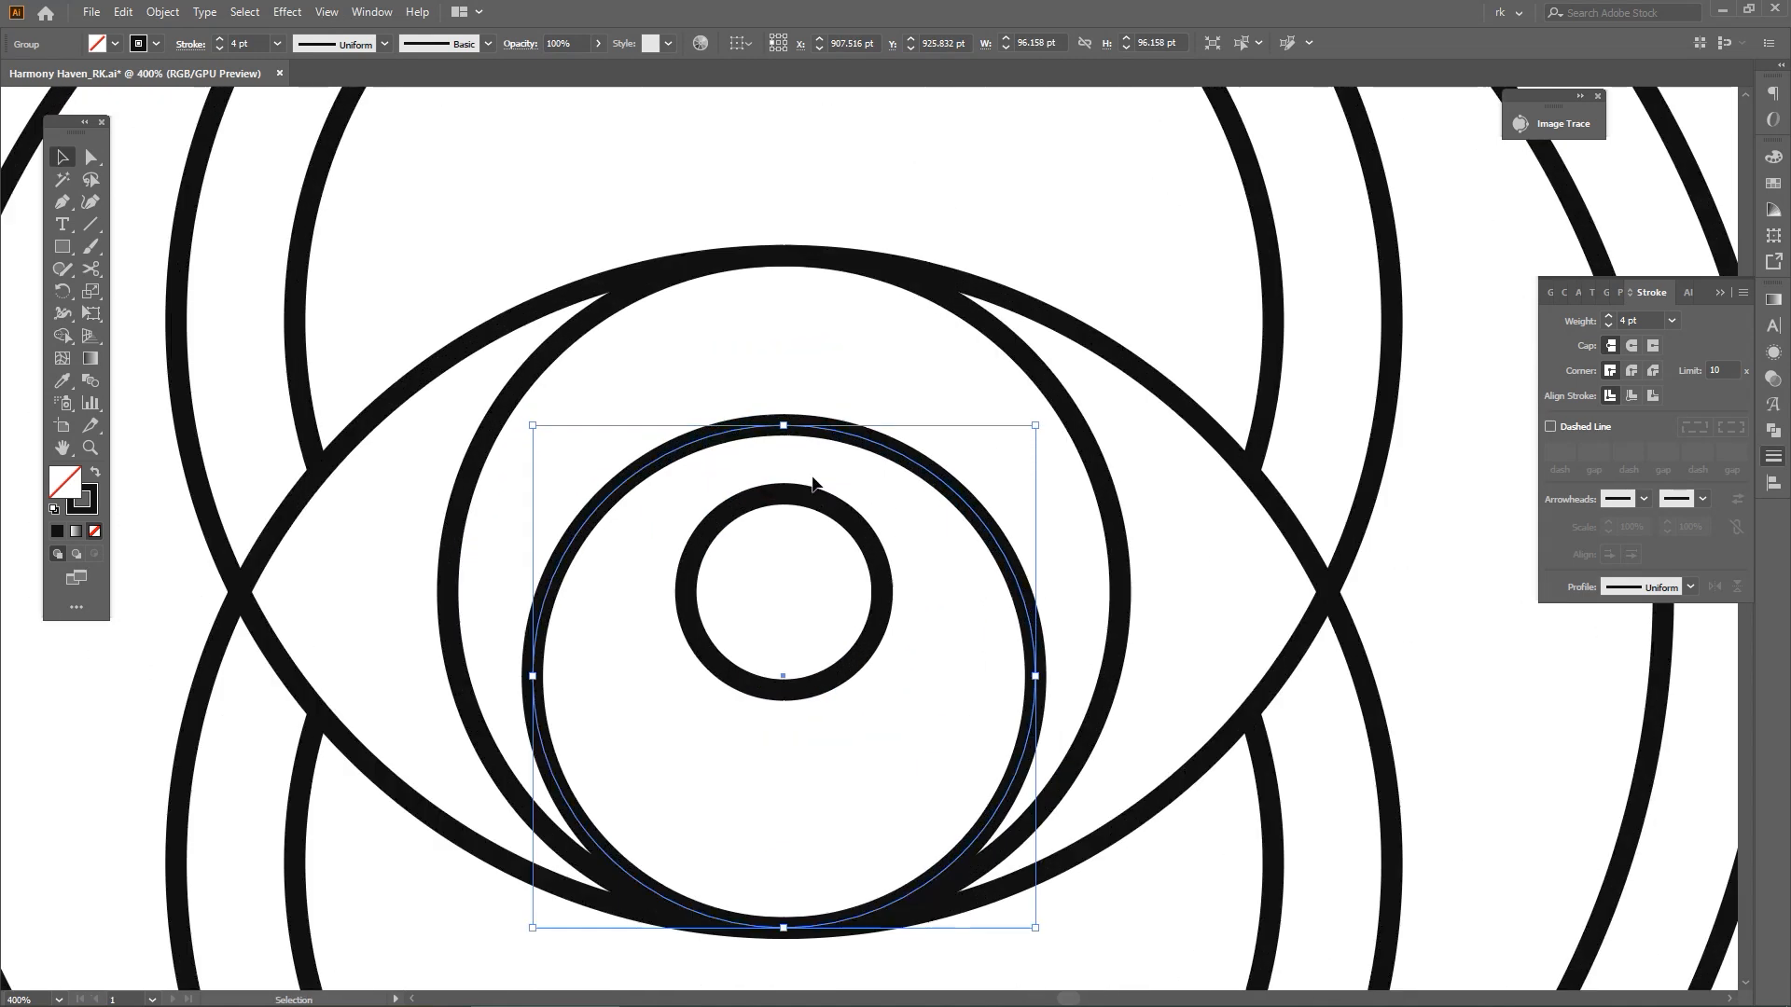
{"action": "left_click", "coordinate": [824, 504]}
{"action": "left_click_drag", "start_coordinate": [783, 484], "coordinate": [788, 424]}
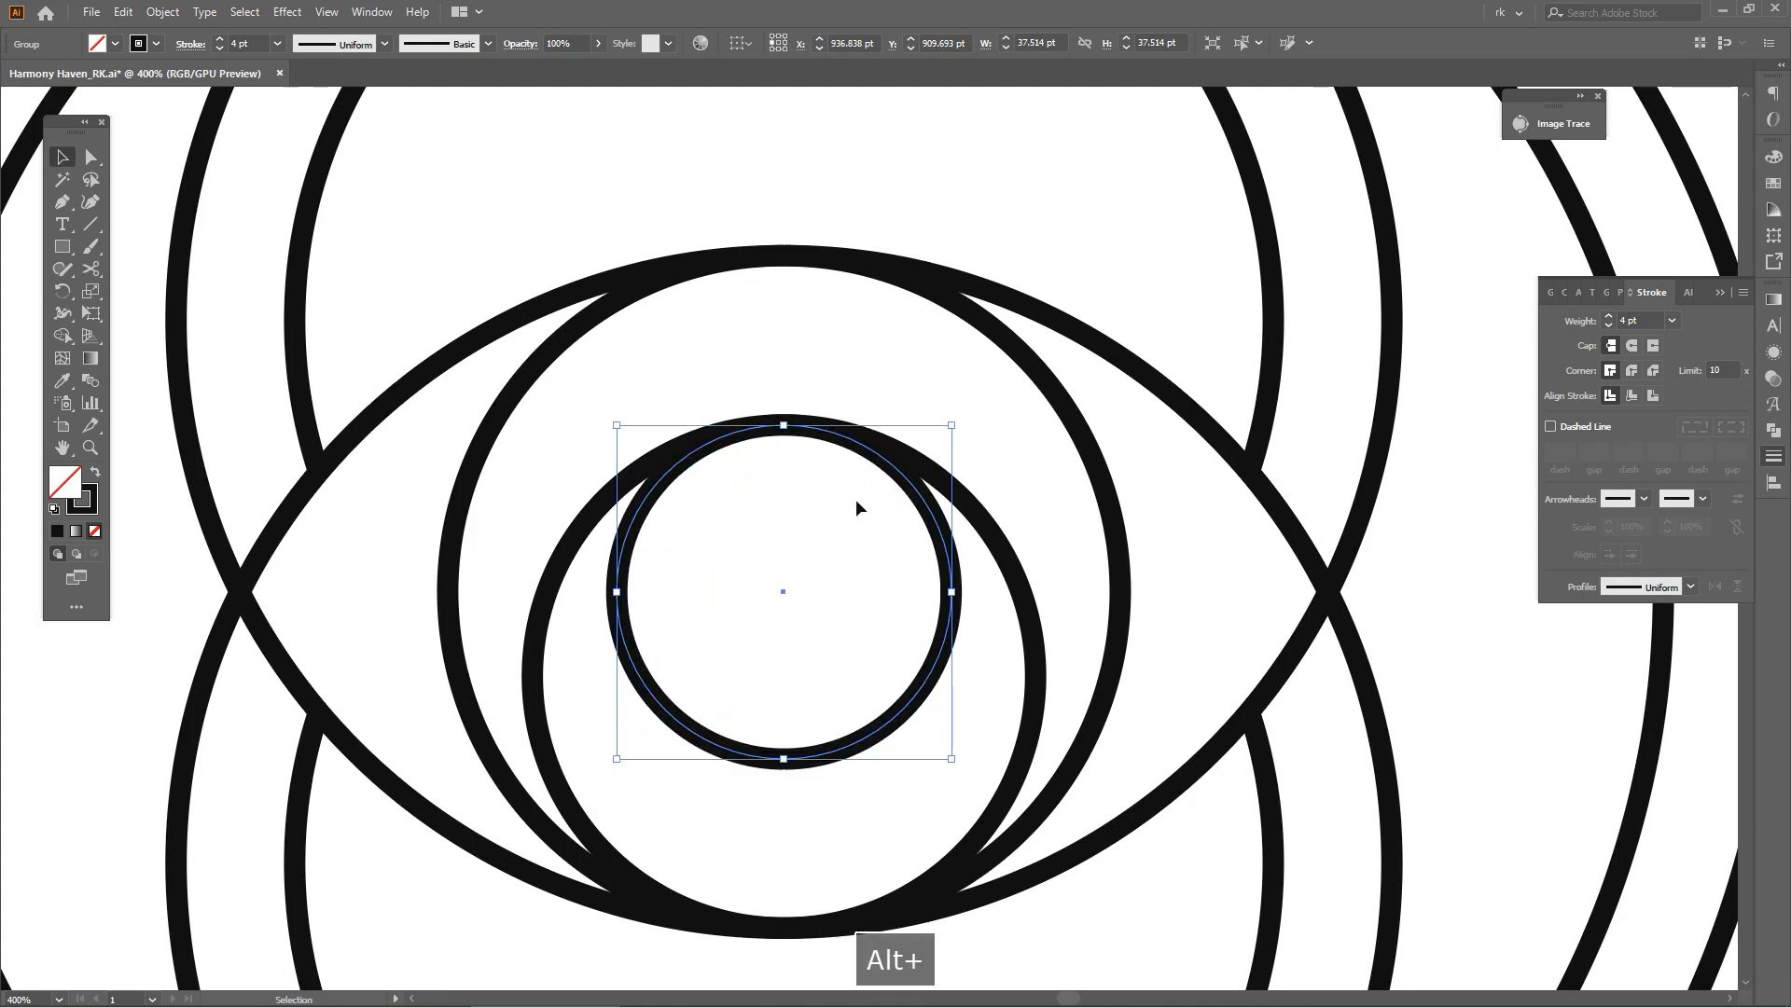
{"action": "scroll", "coordinate": [856, 504], "scroll_direction": "down", "scroll_amount": 5}
Undo the resizing of the eye's inner circle and pupil
{"action": "left_click", "coordinate": [1140, 619]}
{"action": "left_click_drag", "start_coordinate": [1144, 628], "coordinate": [1145, 646]}
{"action": "key", "text": "ctrl+z"}
{"action": "key", "text": "ctrl+z"}
{"action": "key", "text": "ctrl+z"}
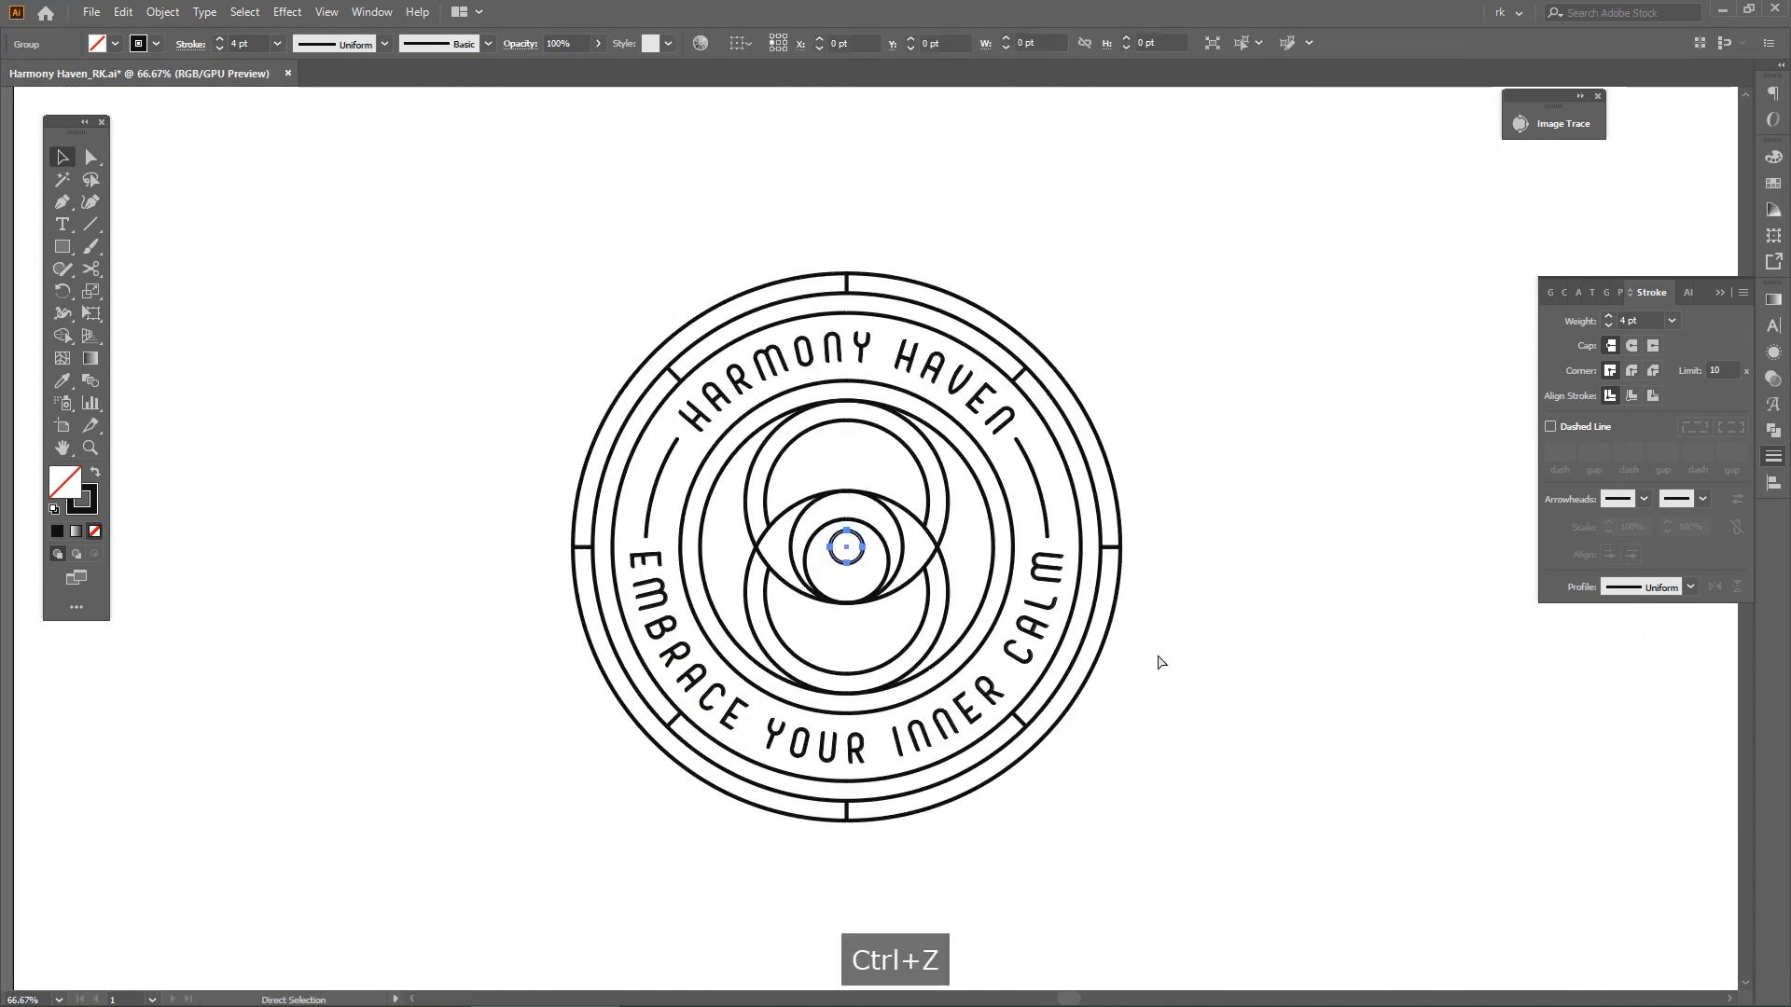
Examine the circles inside the eye and the spacing of the whole badge
{"action": "left_click", "coordinate": [1151, 685]}
{"action": "scroll", "coordinate": [1151, 685], "scroll_direction": "up", "scroll_amount": 1}
{"action": "key", "text": "v"}
{"action": "left_click_drag", "start_coordinate": [1165, 716], "coordinate": [1212, 712]}
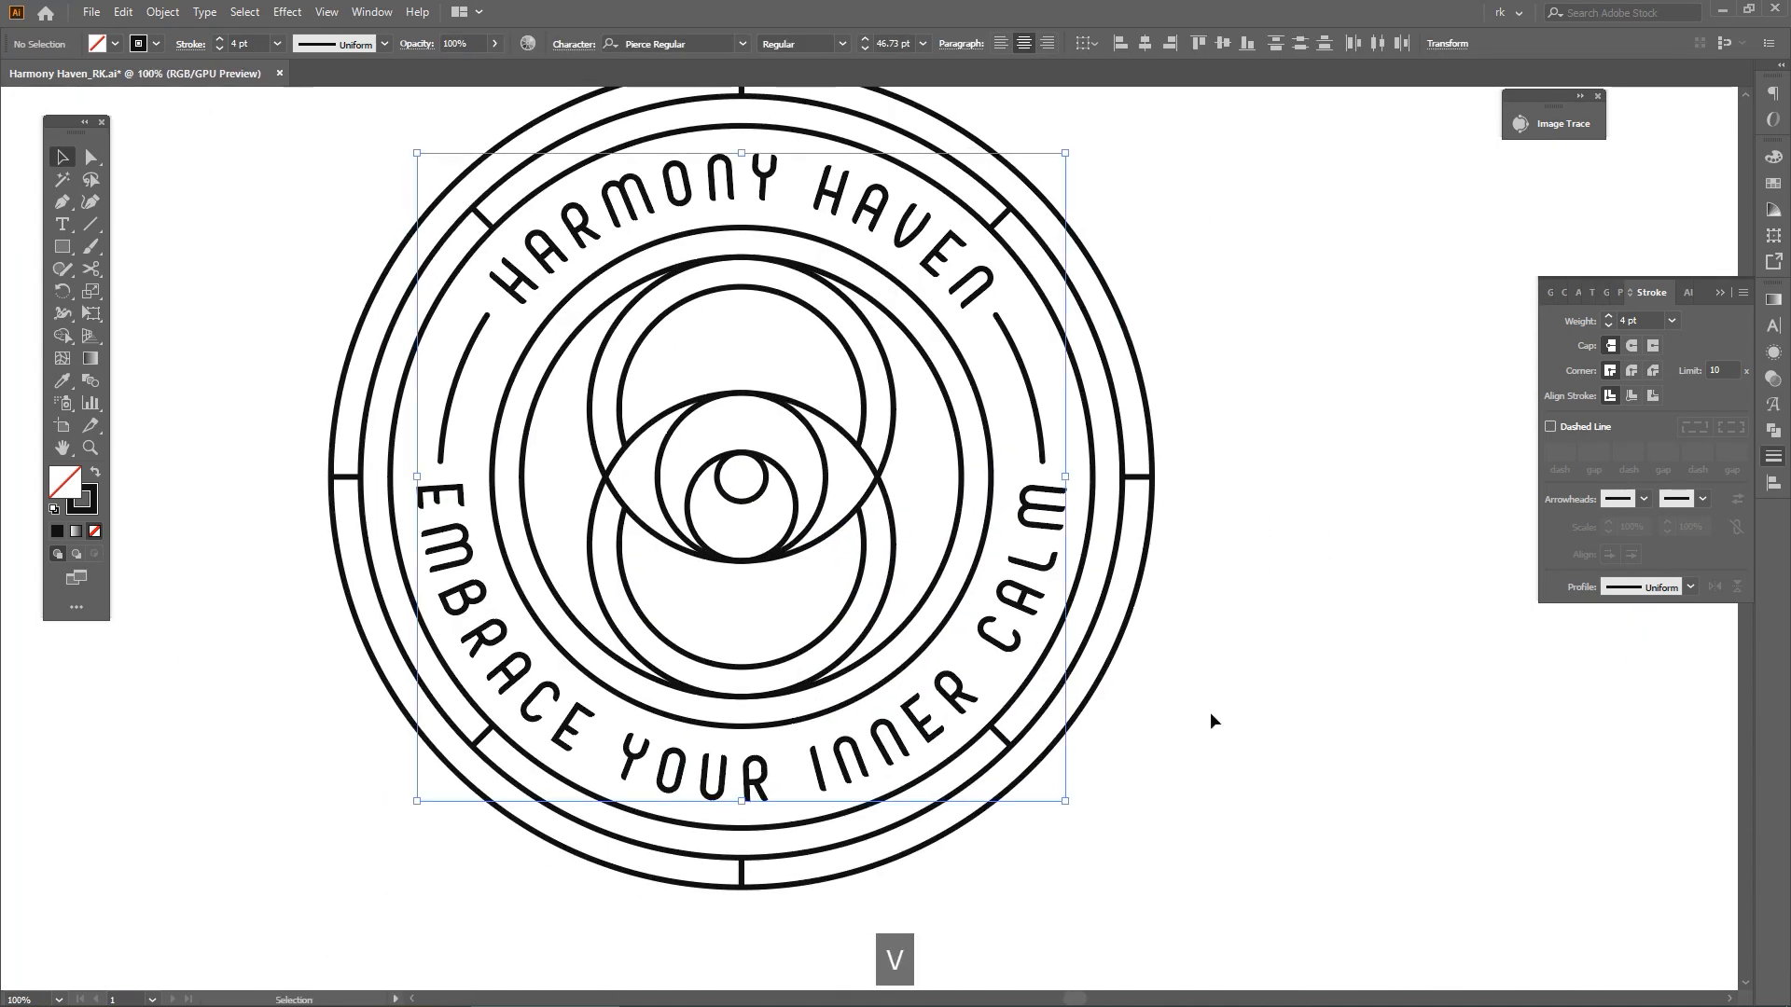
{"action": "scroll", "coordinate": [903, 543], "scroll_direction": "up", "scroll_amount": 3}
{"action": "left_click", "coordinate": [977, 497]}
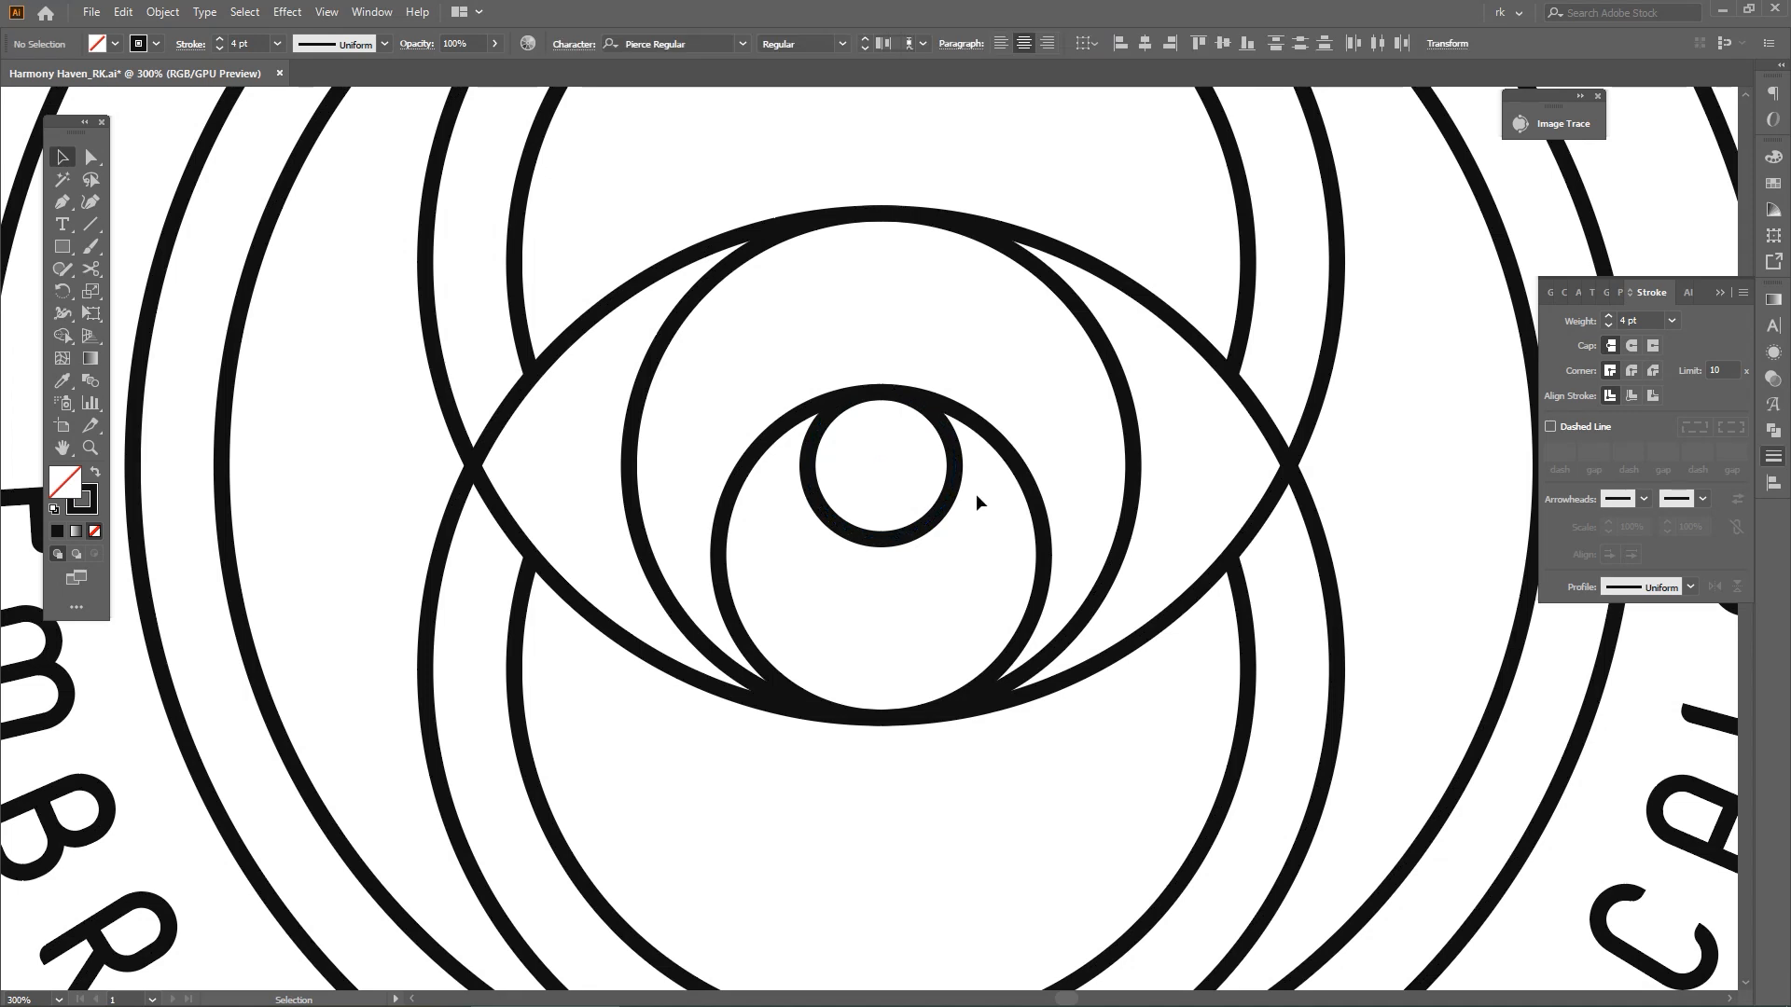
{"action": "scroll", "coordinate": [945, 588], "scroll_direction": "down", "scroll_amount": 3}
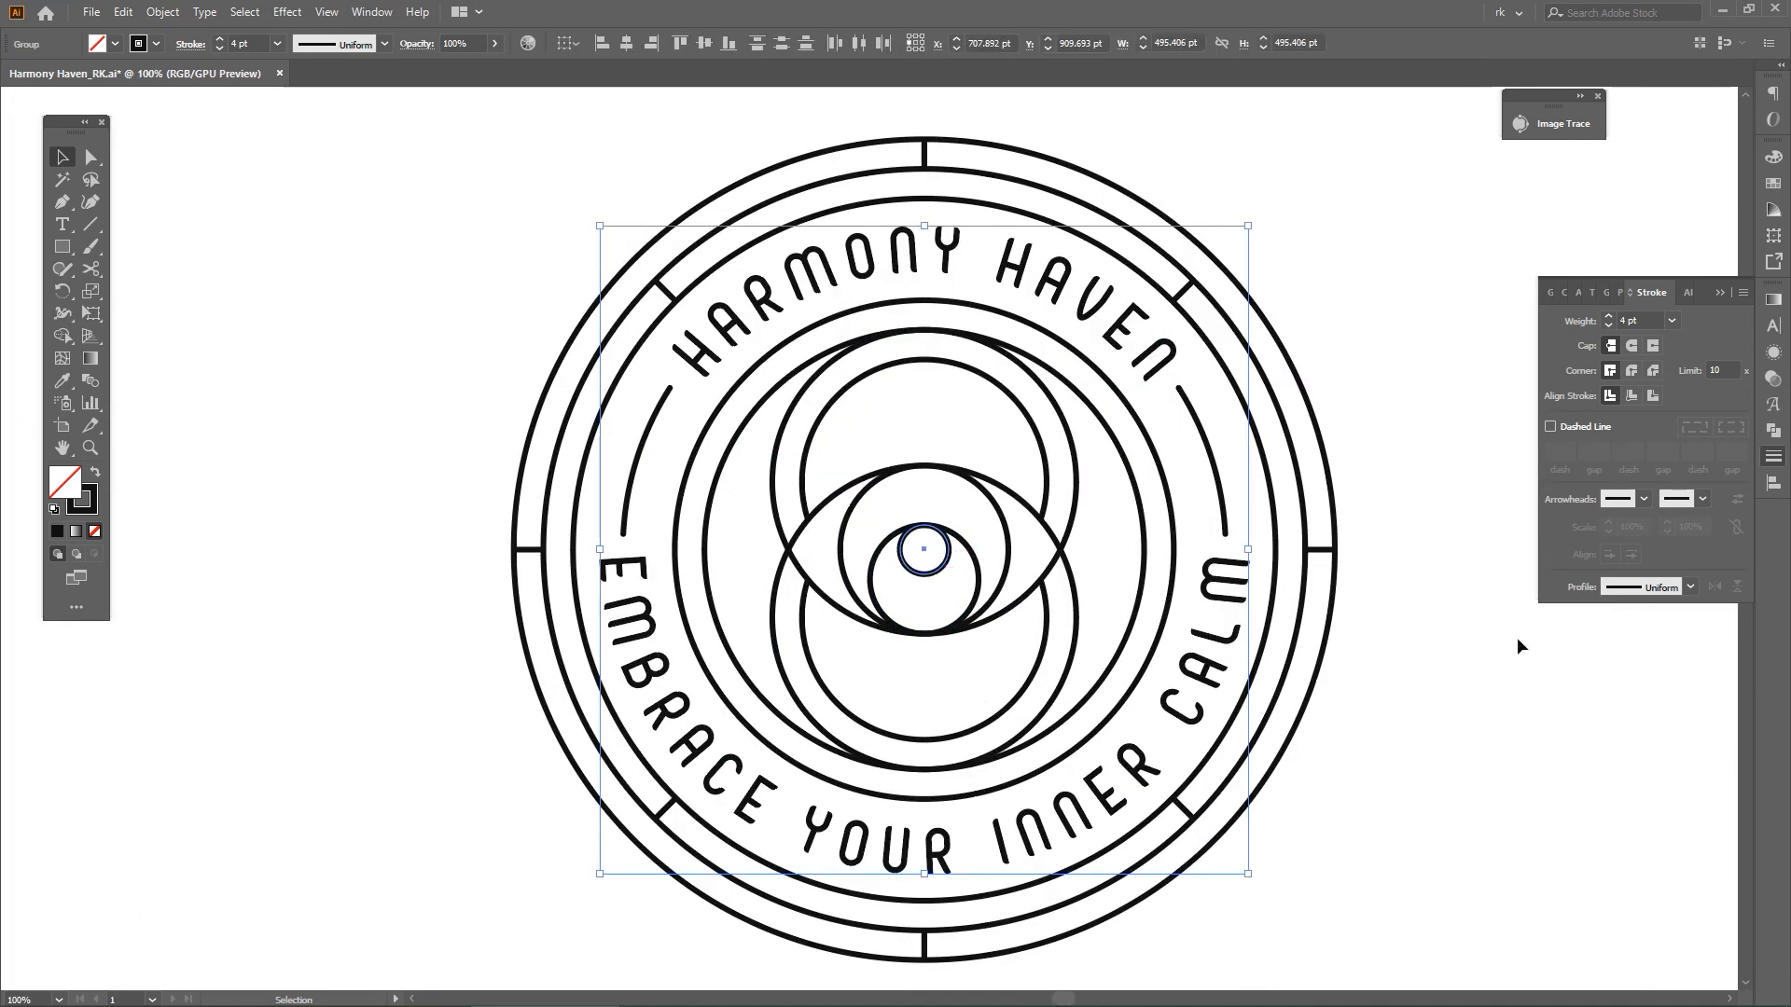
{"action": "key", "text": "space"}
{"action": "left_click_drag", "start_coordinate": [1423, 697], "coordinate": [1331, 636]}
{"action": "key", "text": "v"}
{"action": "left_click_drag", "start_coordinate": [1368, 725], "coordinate": [744, 331]}
{"action": "left_click", "coordinate": [1310, 477]}
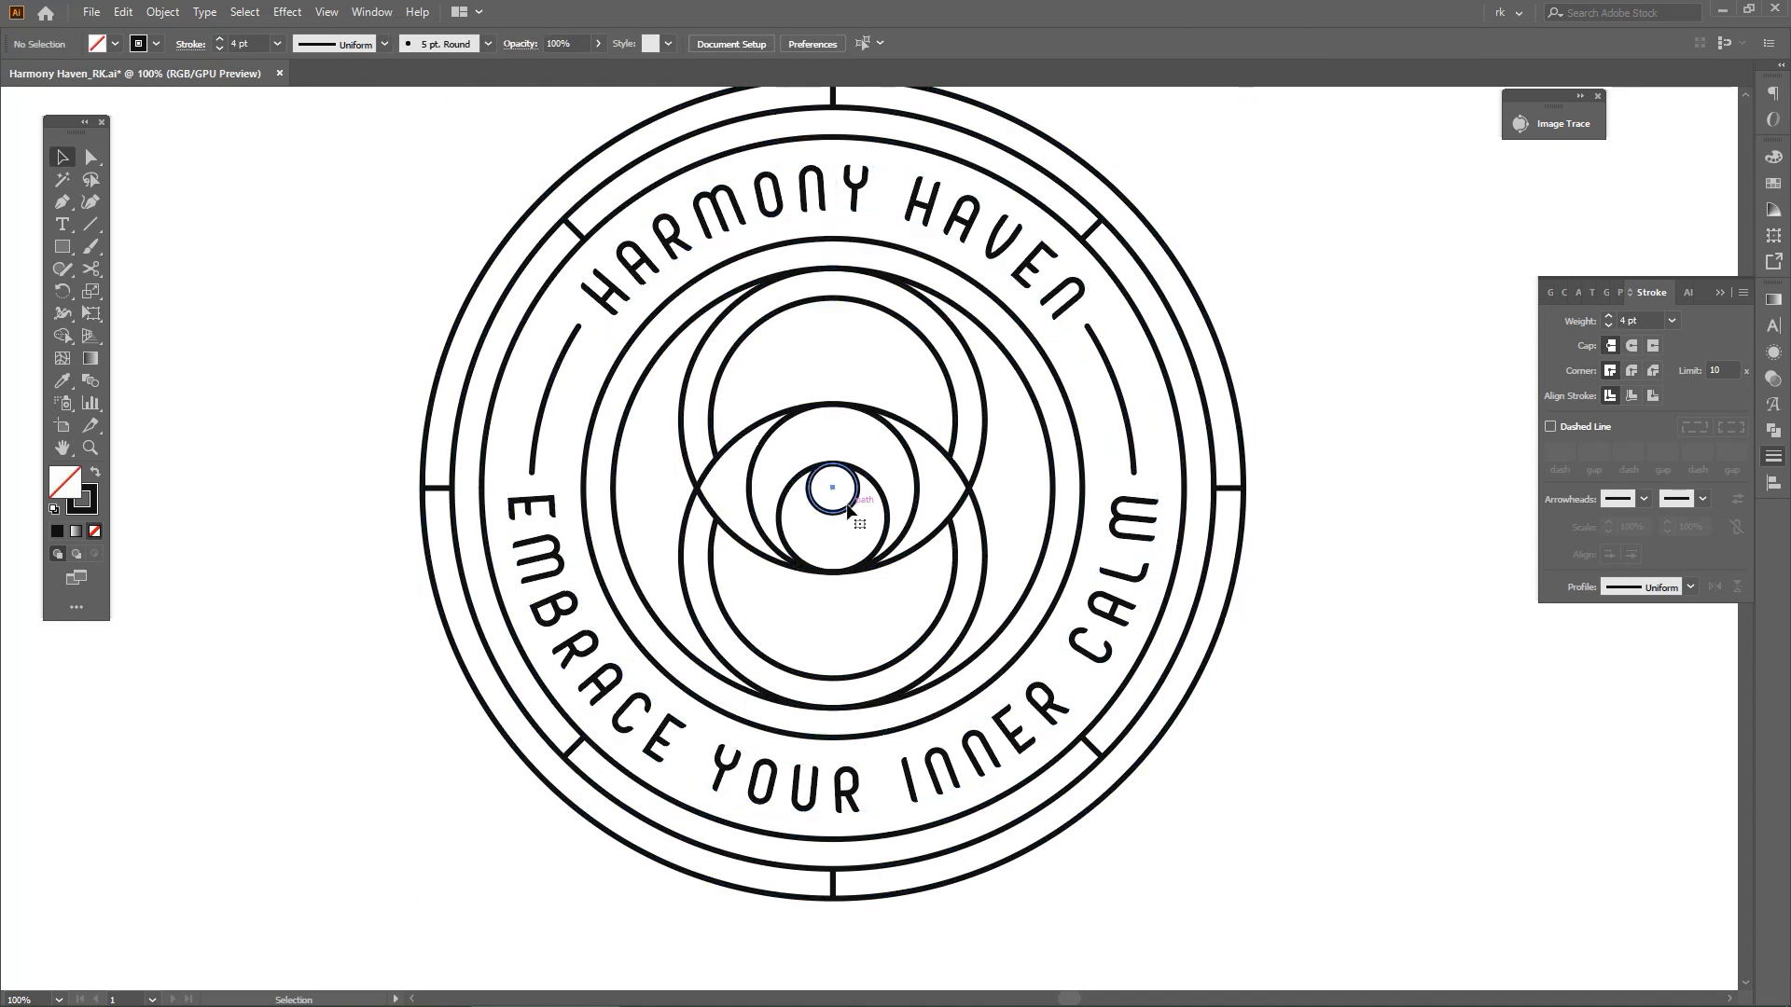
Enlarge the pupil circle slightly downward, keeping its top against the circle around it
{"action": "left_click", "coordinate": [847, 509]}
{"action": "key", "text": "ctrl+equal"}
{"action": "left_click_drag", "start_coordinate": [832, 501], "coordinate": [831, 515]}
{"action": "key", "text": "ctrl+minus"}
{"action": "left_click_drag", "start_coordinate": [1299, 644], "coordinate": [1272, 653]}
{"action": "scroll", "coordinate": [1250, 661], "scroll_direction": "down", "scroll_amount": 1}
{"action": "left_click", "coordinate": [1173, 686]}
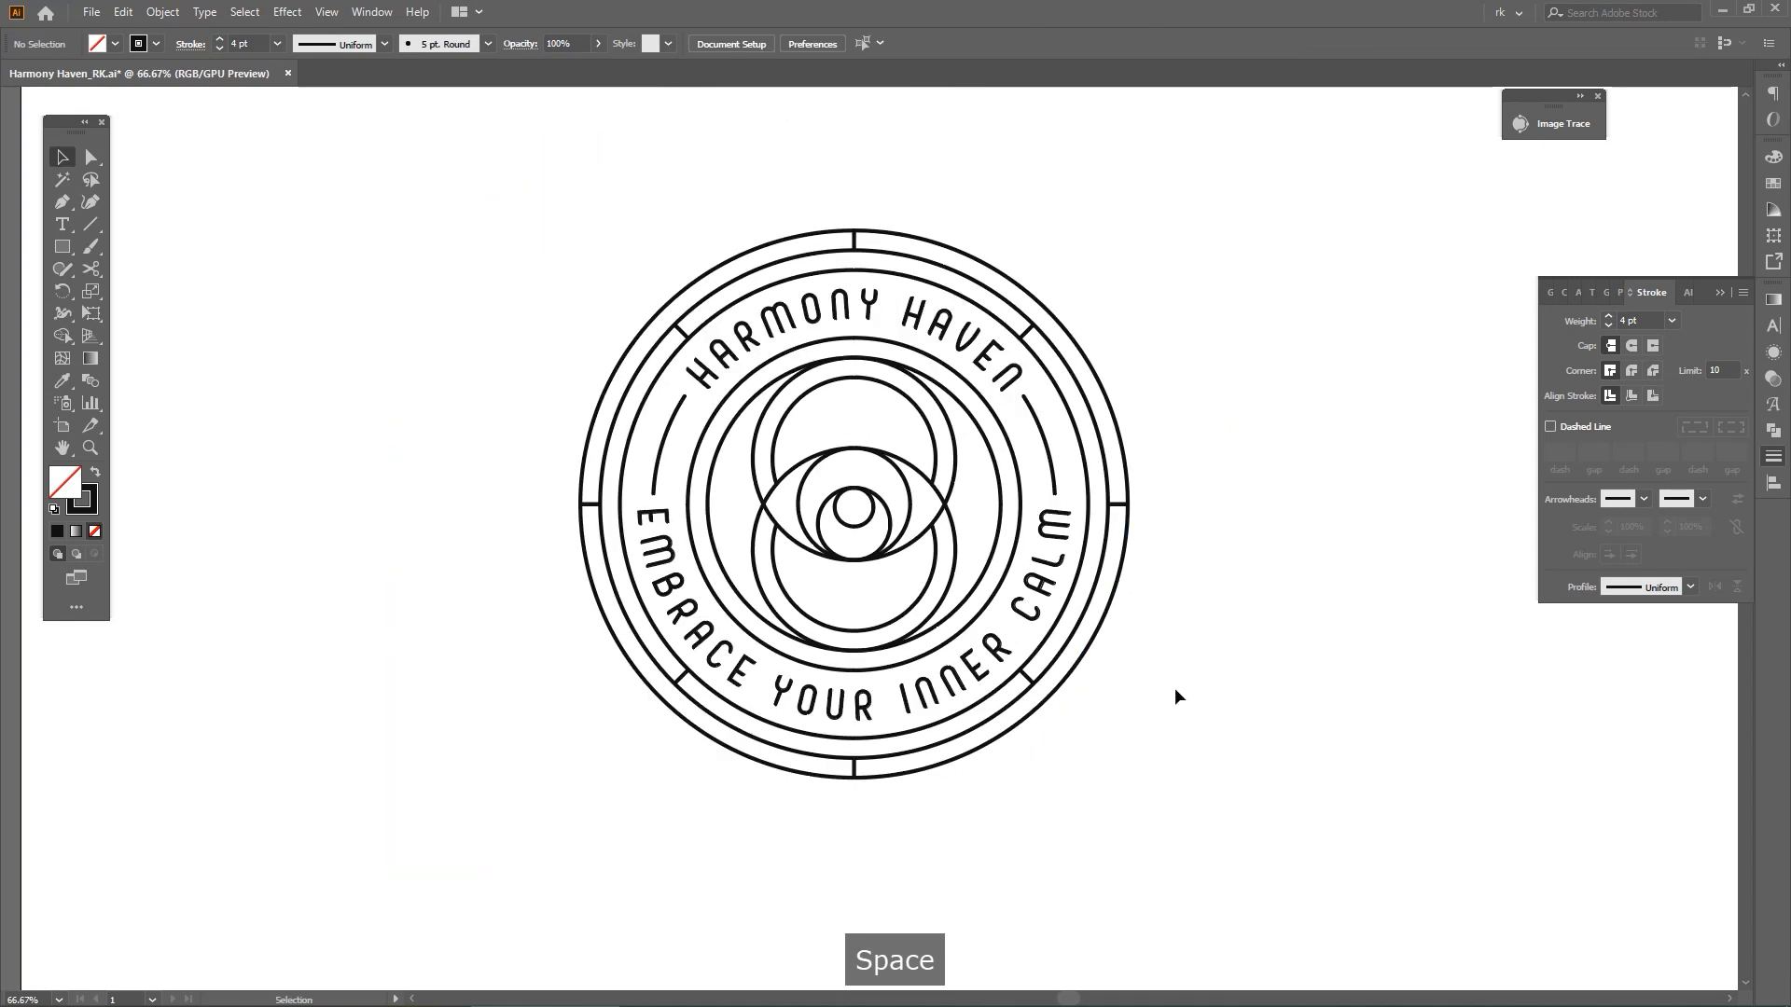
Draw a square of about 20 pt, centered above the eye inside the upper circle
{"action": "scroll", "coordinate": [865, 457], "scroll_direction": "up", "scroll_amount": 2}
{"action": "left_click_drag", "start_coordinate": [865, 458], "coordinate": [881, 482]}
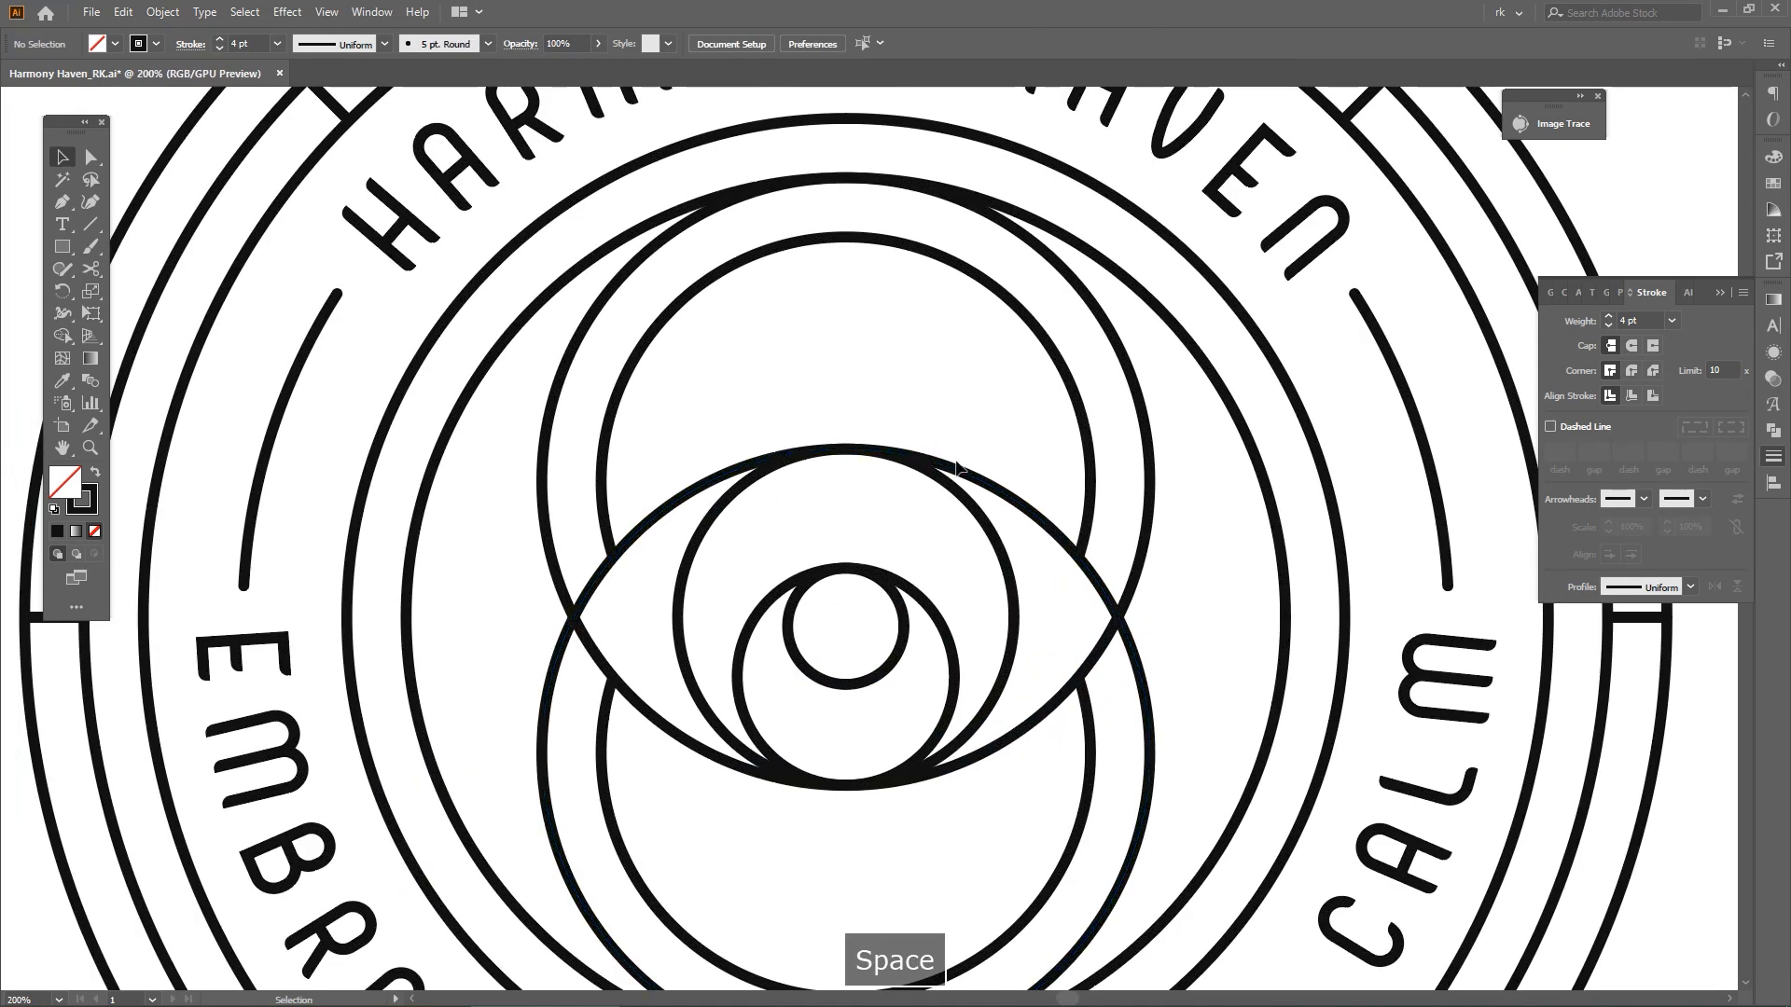
{"action": "scroll", "coordinate": [959, 419], "scroll_direction": "up", "scroll_amount": 2}
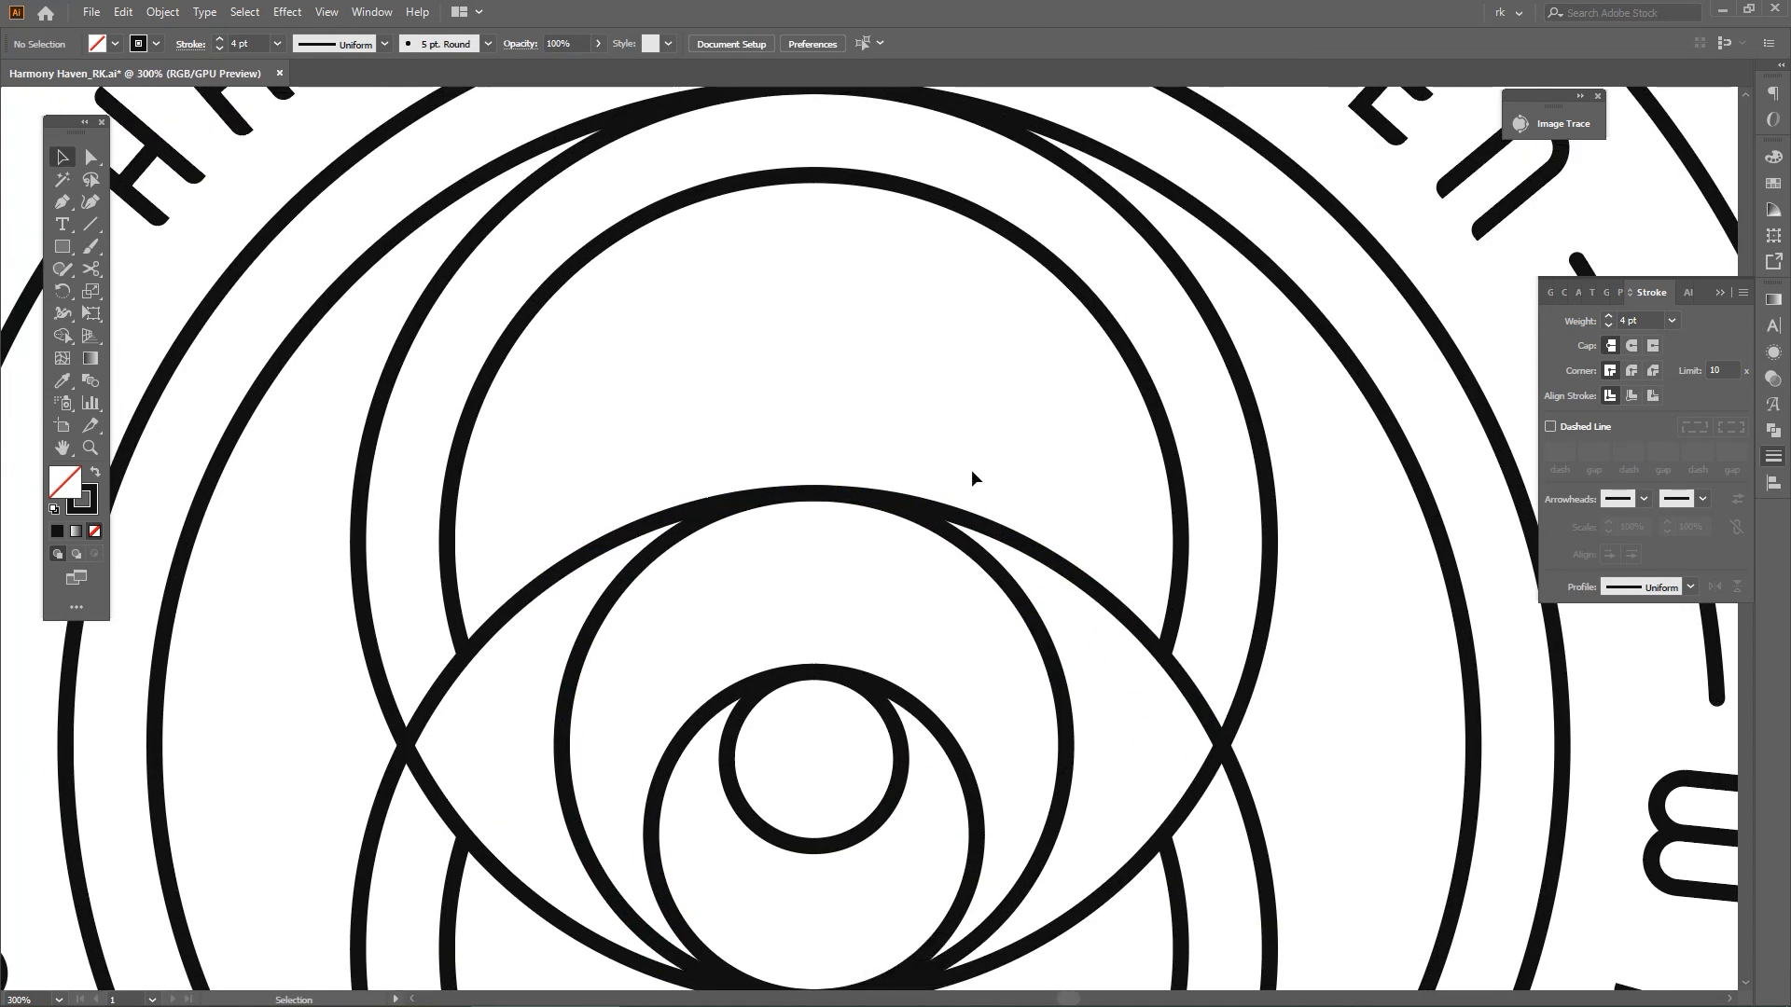
{"action": "key", "text": "space"}
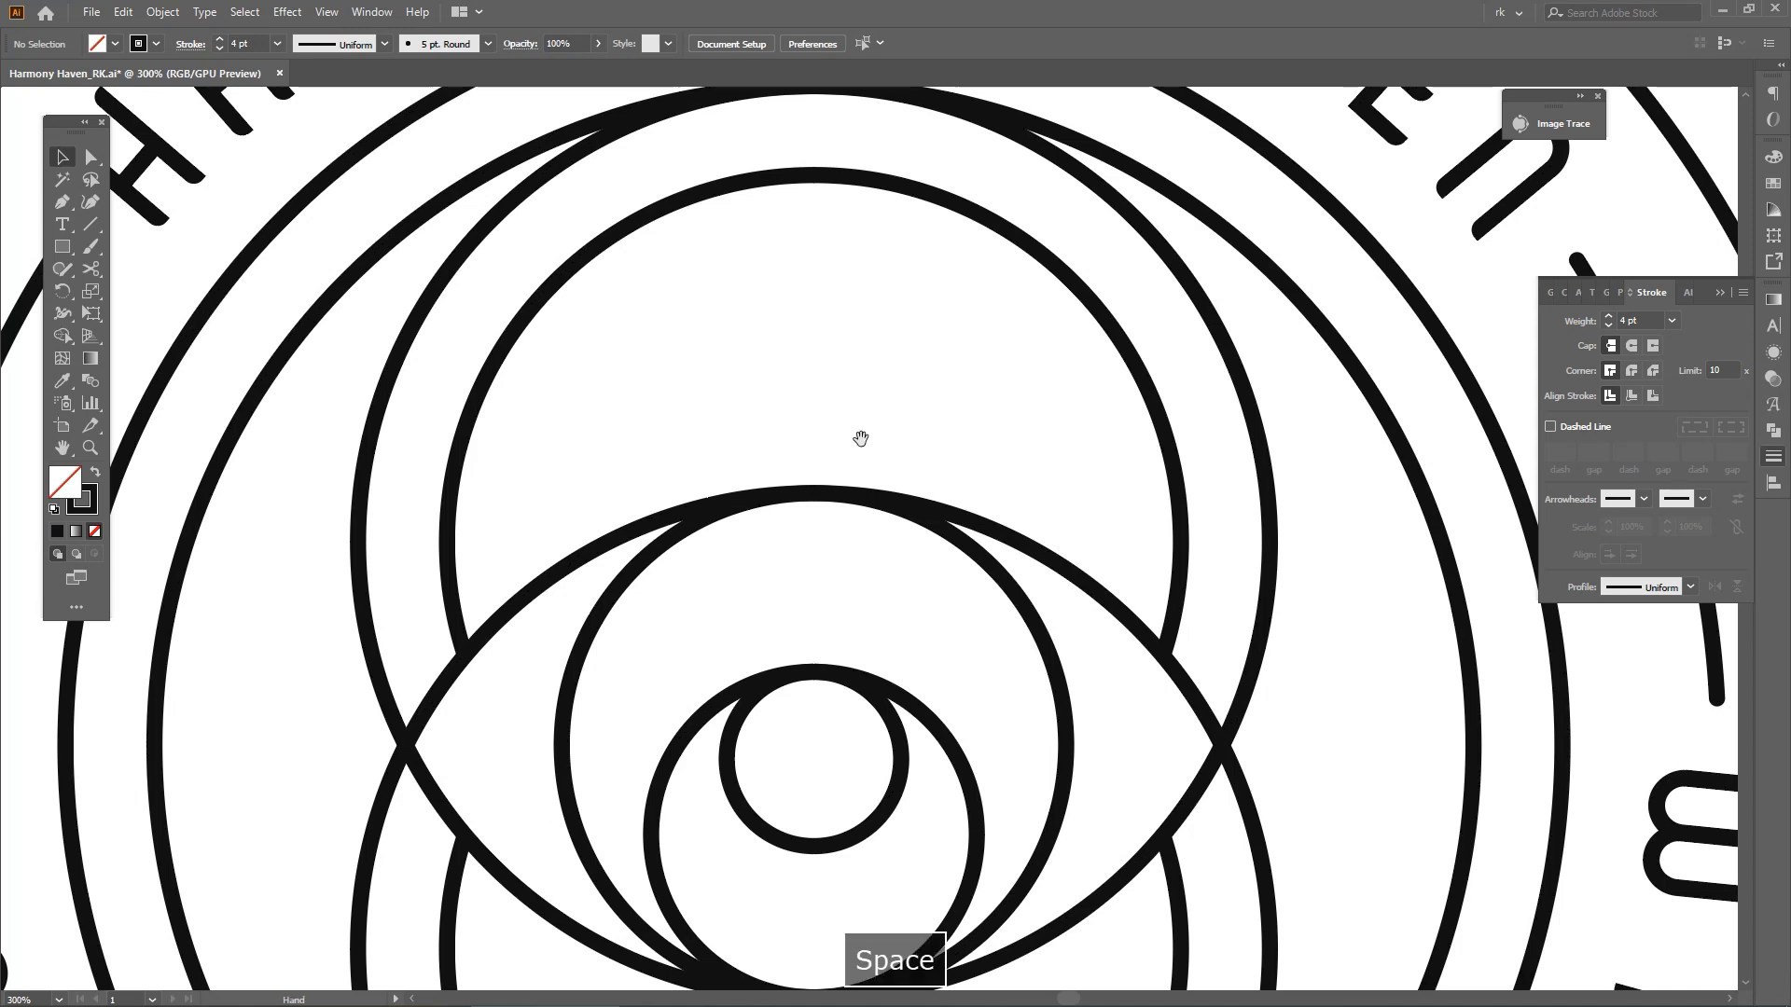
{"action": "key", "text": "m"}
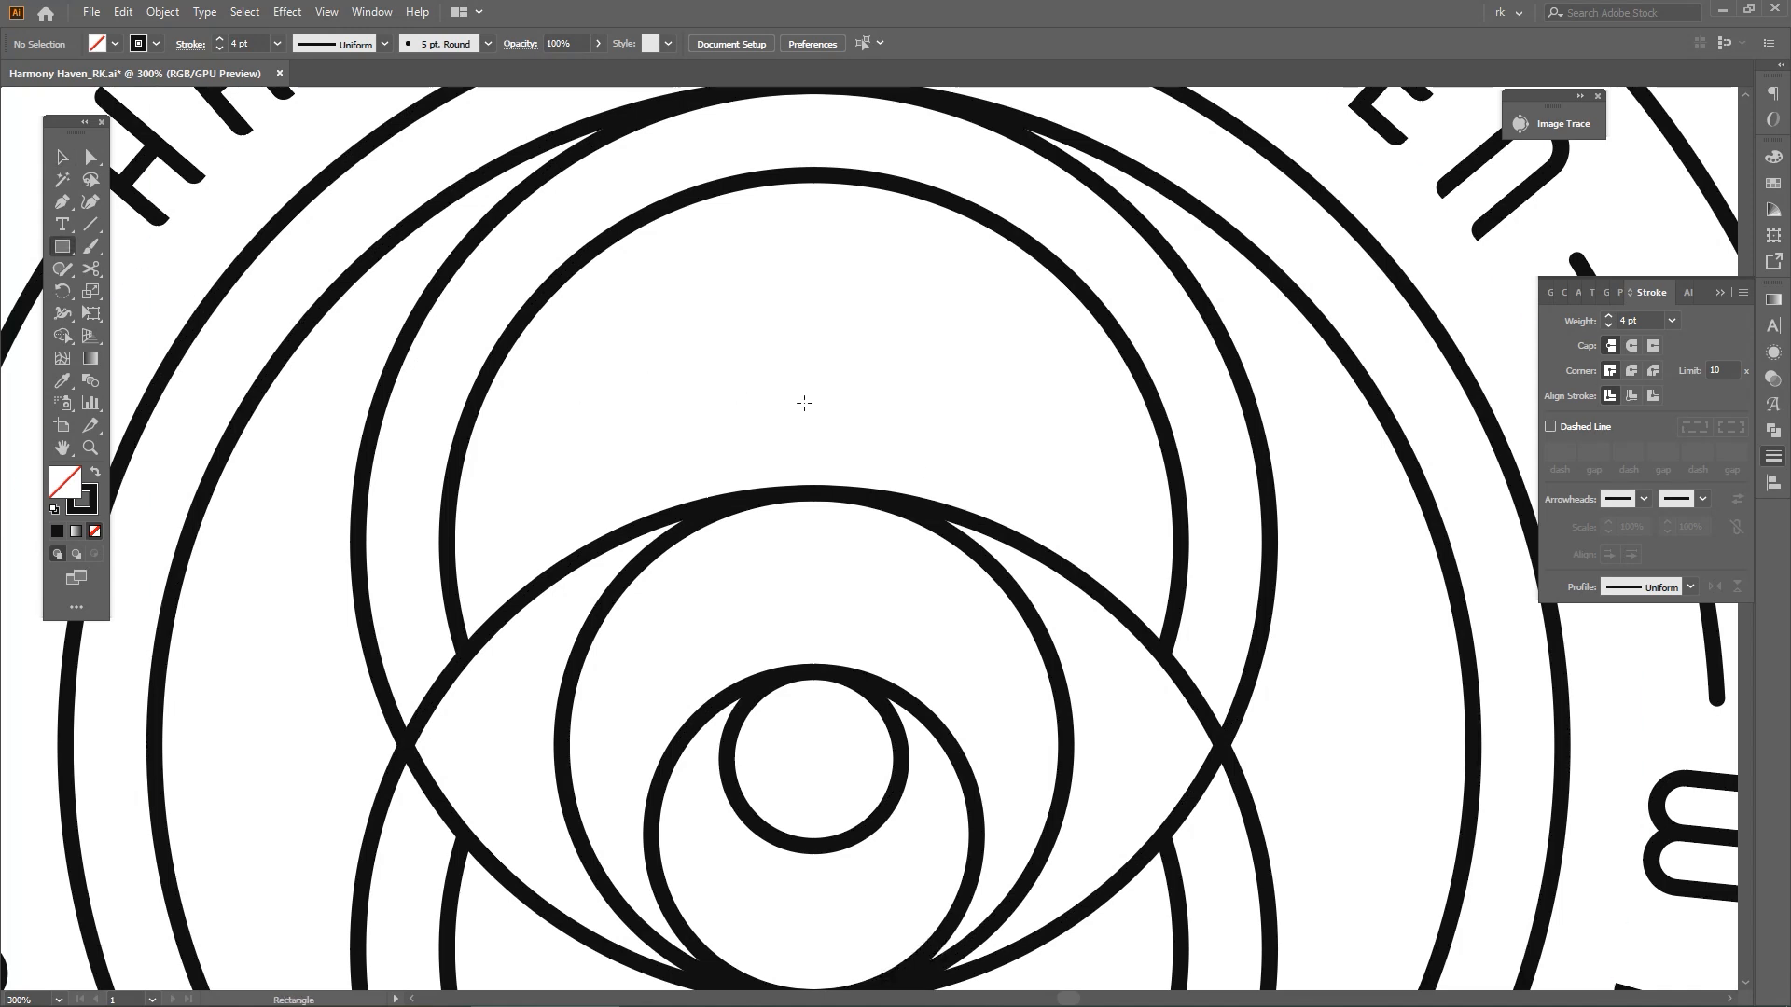
{"action": "left_click_drag", "start_coordinate": [812, 403], "coordinate": [860, 456]}
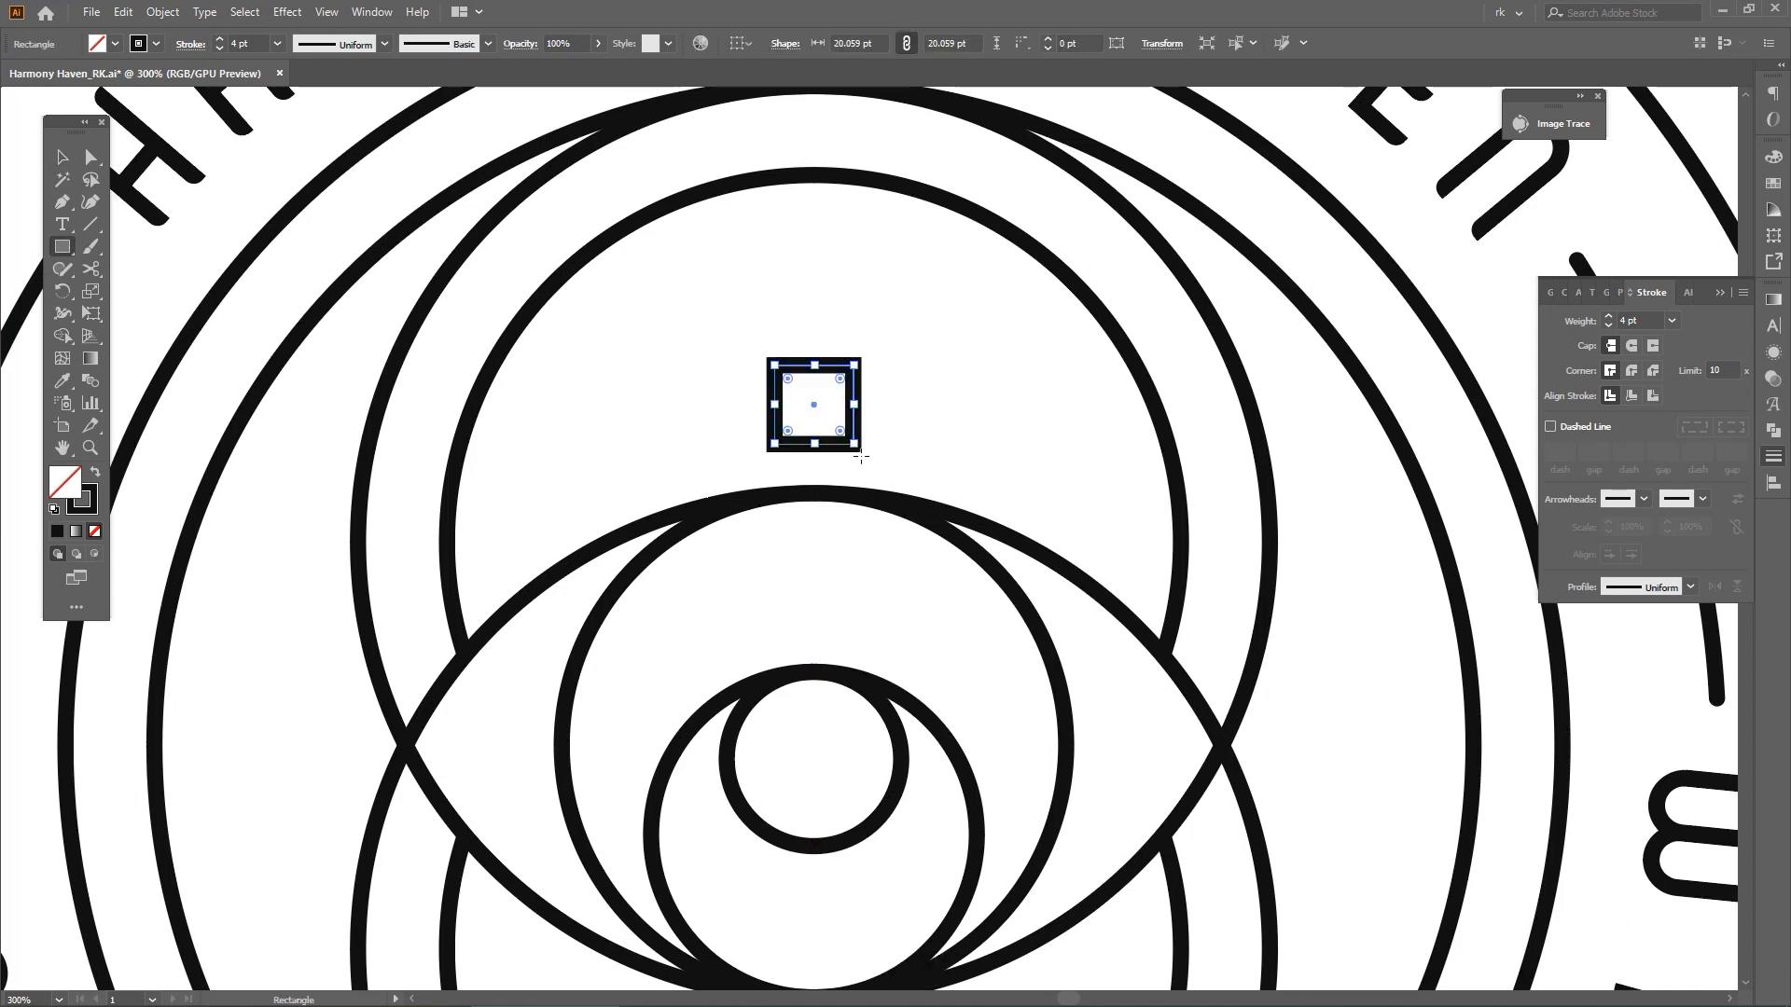
Turn the square into a four-pointed star with inverted round corners of 10.029 pt, and give its stroke round caps and joins
{"action": "key", "text": "v"}
{"action": "left_click_drag", "start_coordinate": [842, 384], "coordinate": [811, 416]}
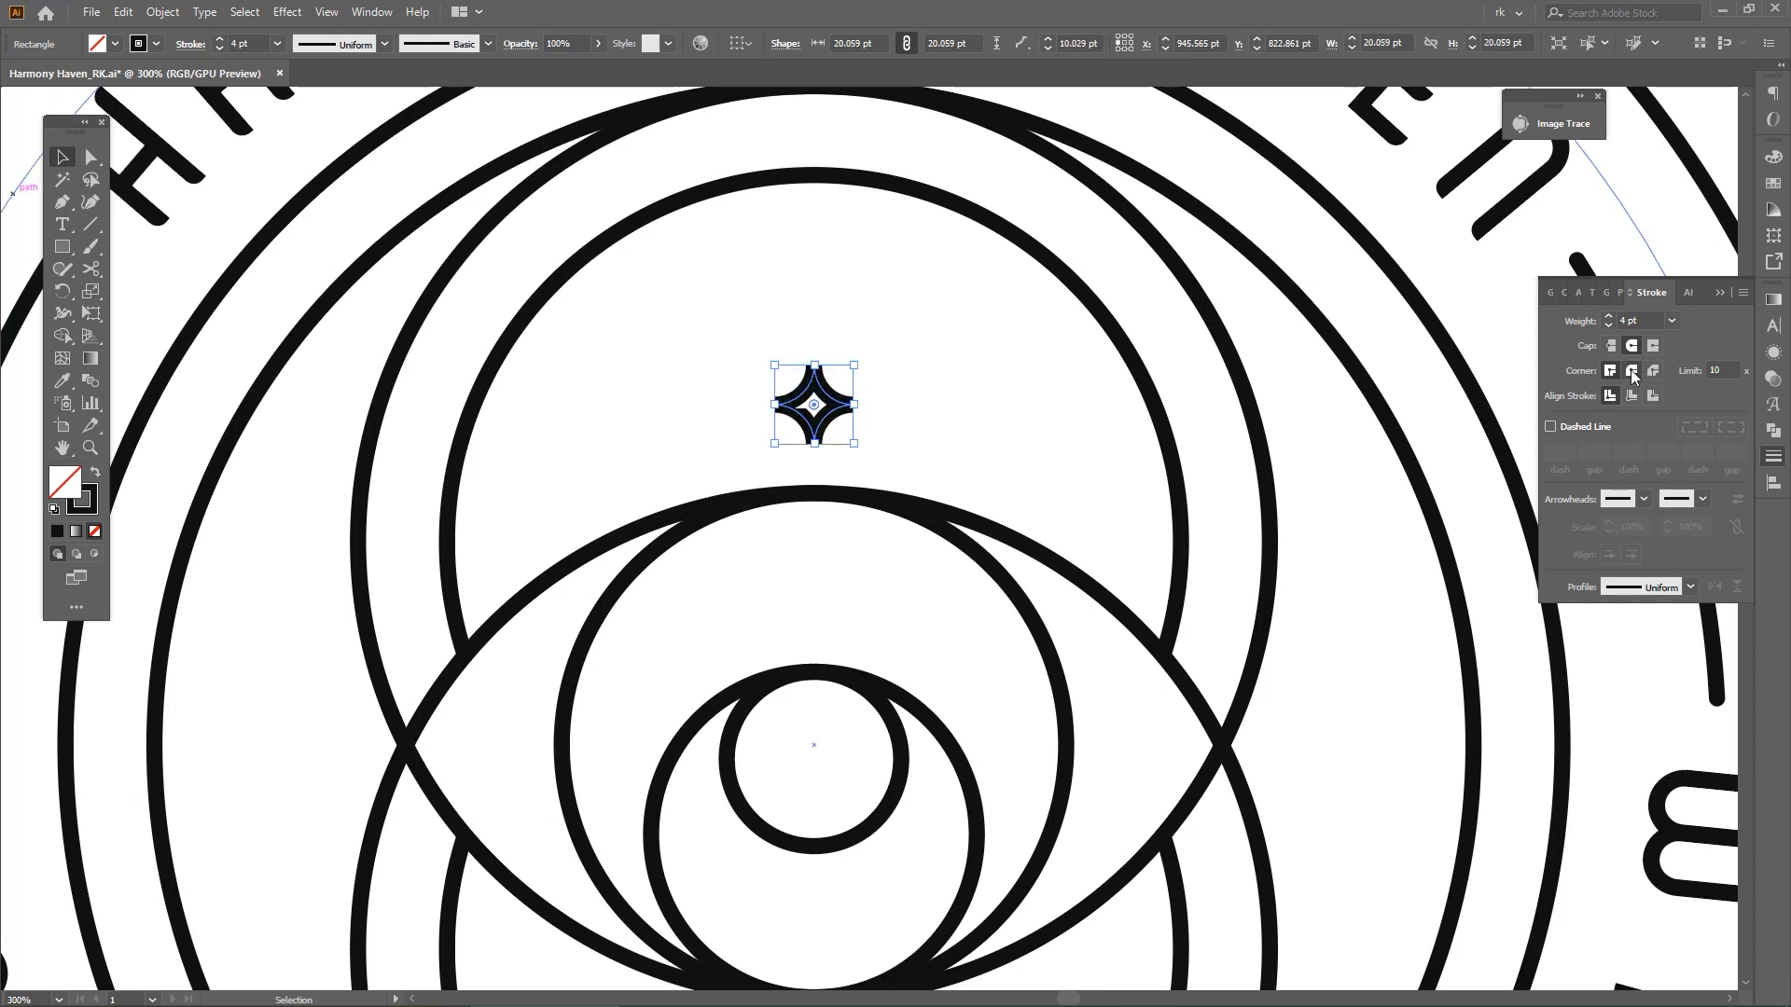
{"action": "left_click", "coordinate": [920, 345]}
{"action": "key", "text": "space"}
{"action": "key", "text": "v"}
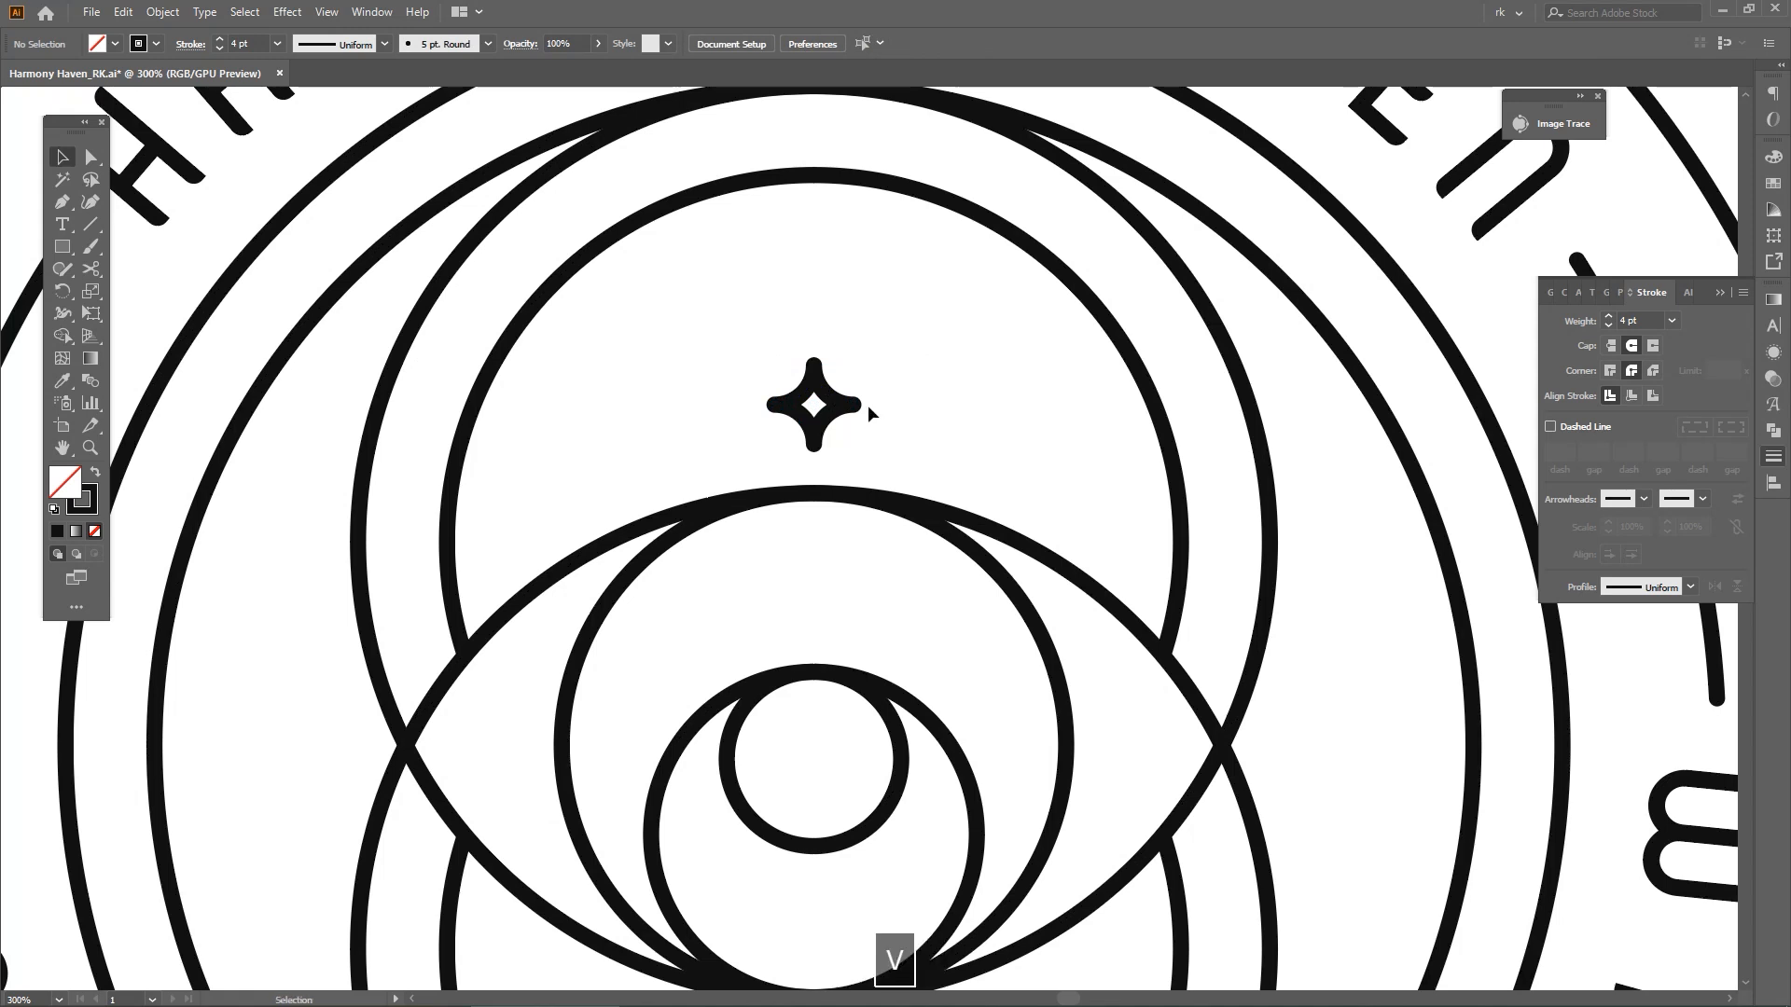
{"action": "left_click", "coordinate": [830, 410]}
{"action": "scroll", "coordinate": [830, 412], "scroll_direction": "up", "scroll_amount": 2}
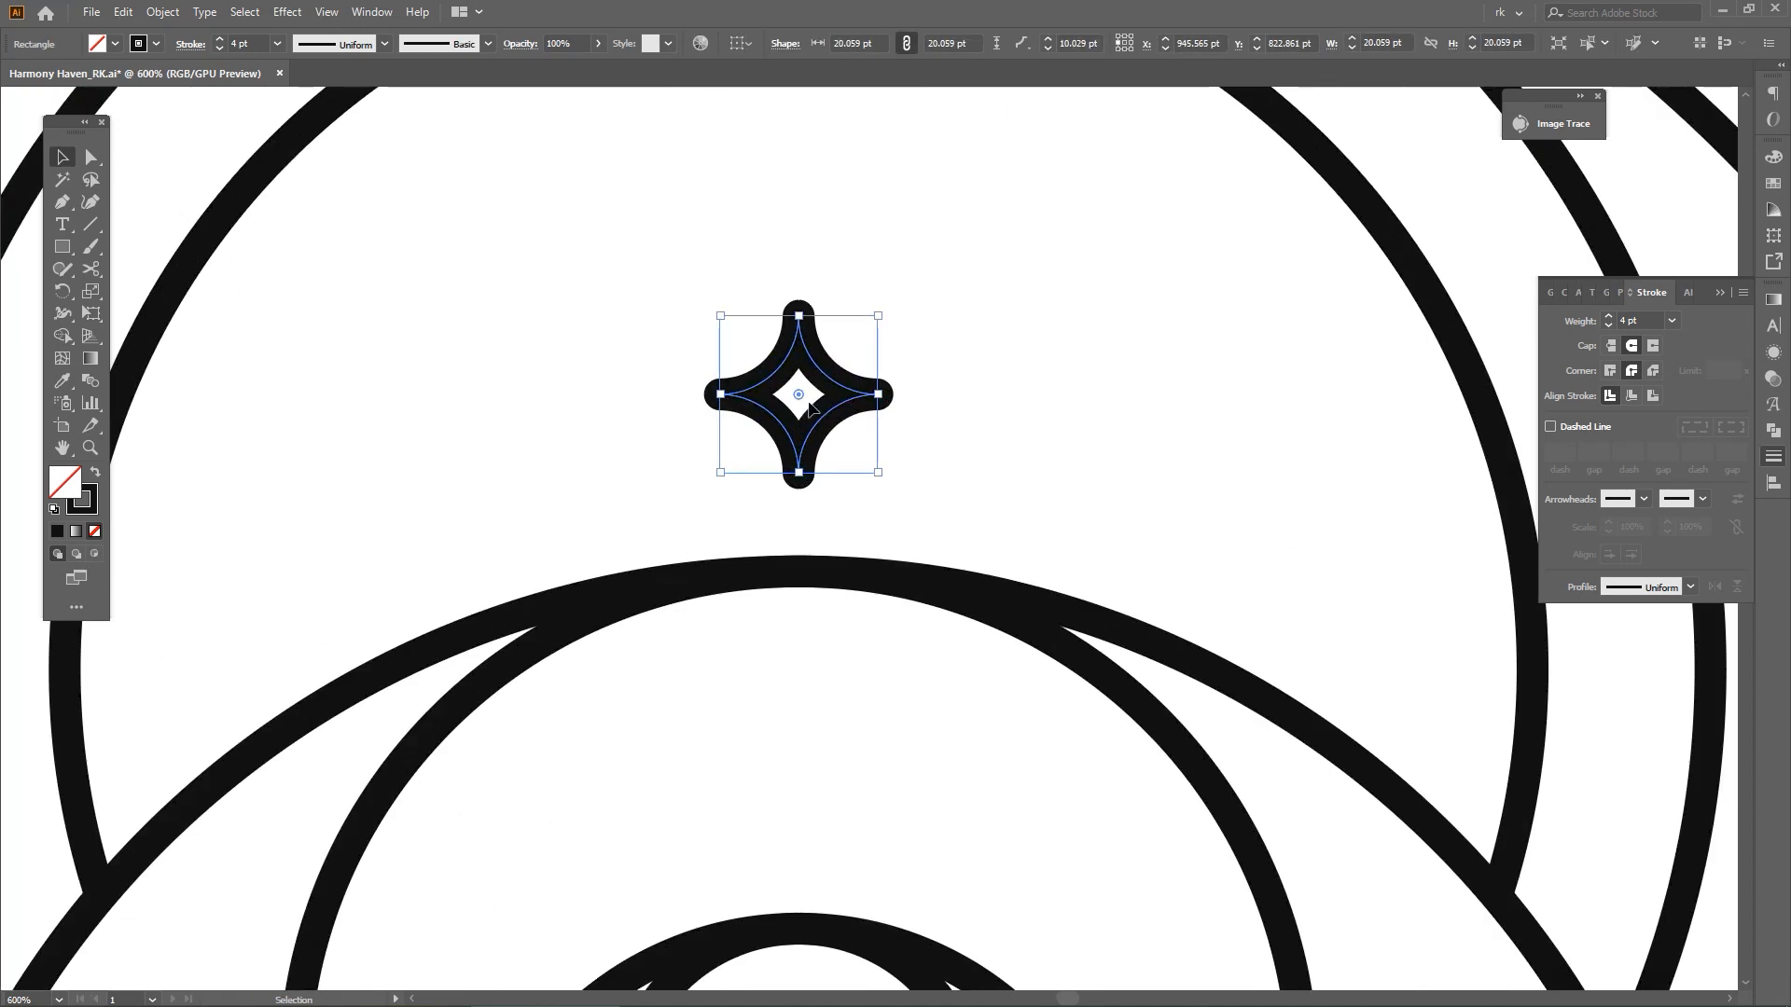
{"action": "key", "text": "ctrl+z"}
{"action": "key", "text": "space"}
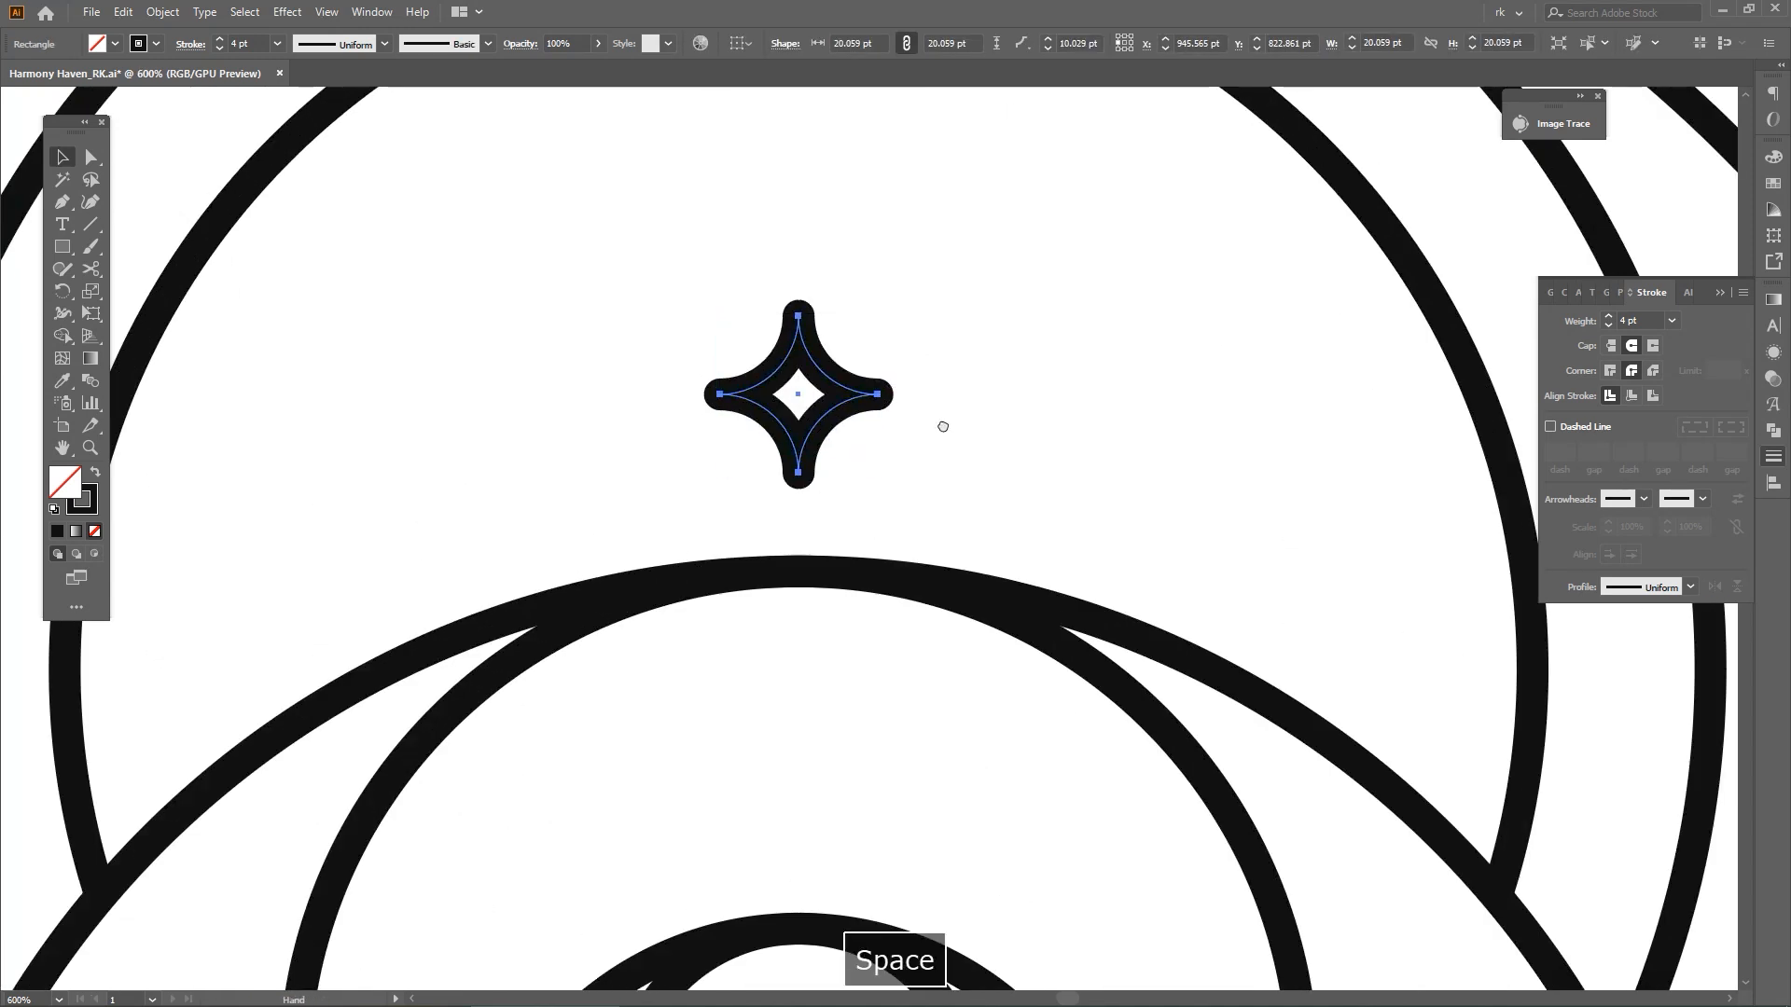
{"action": "left_click_drag", "start_coordinate": [943, 424], "coordinate": [941, 446]}
{"action": "key", "text": "v"}
{"action": "scroll", "coordinate": [940, 446], "scroll_direction": "down", "scroll_amount": 1}
{"action": "key", "text": "space"}
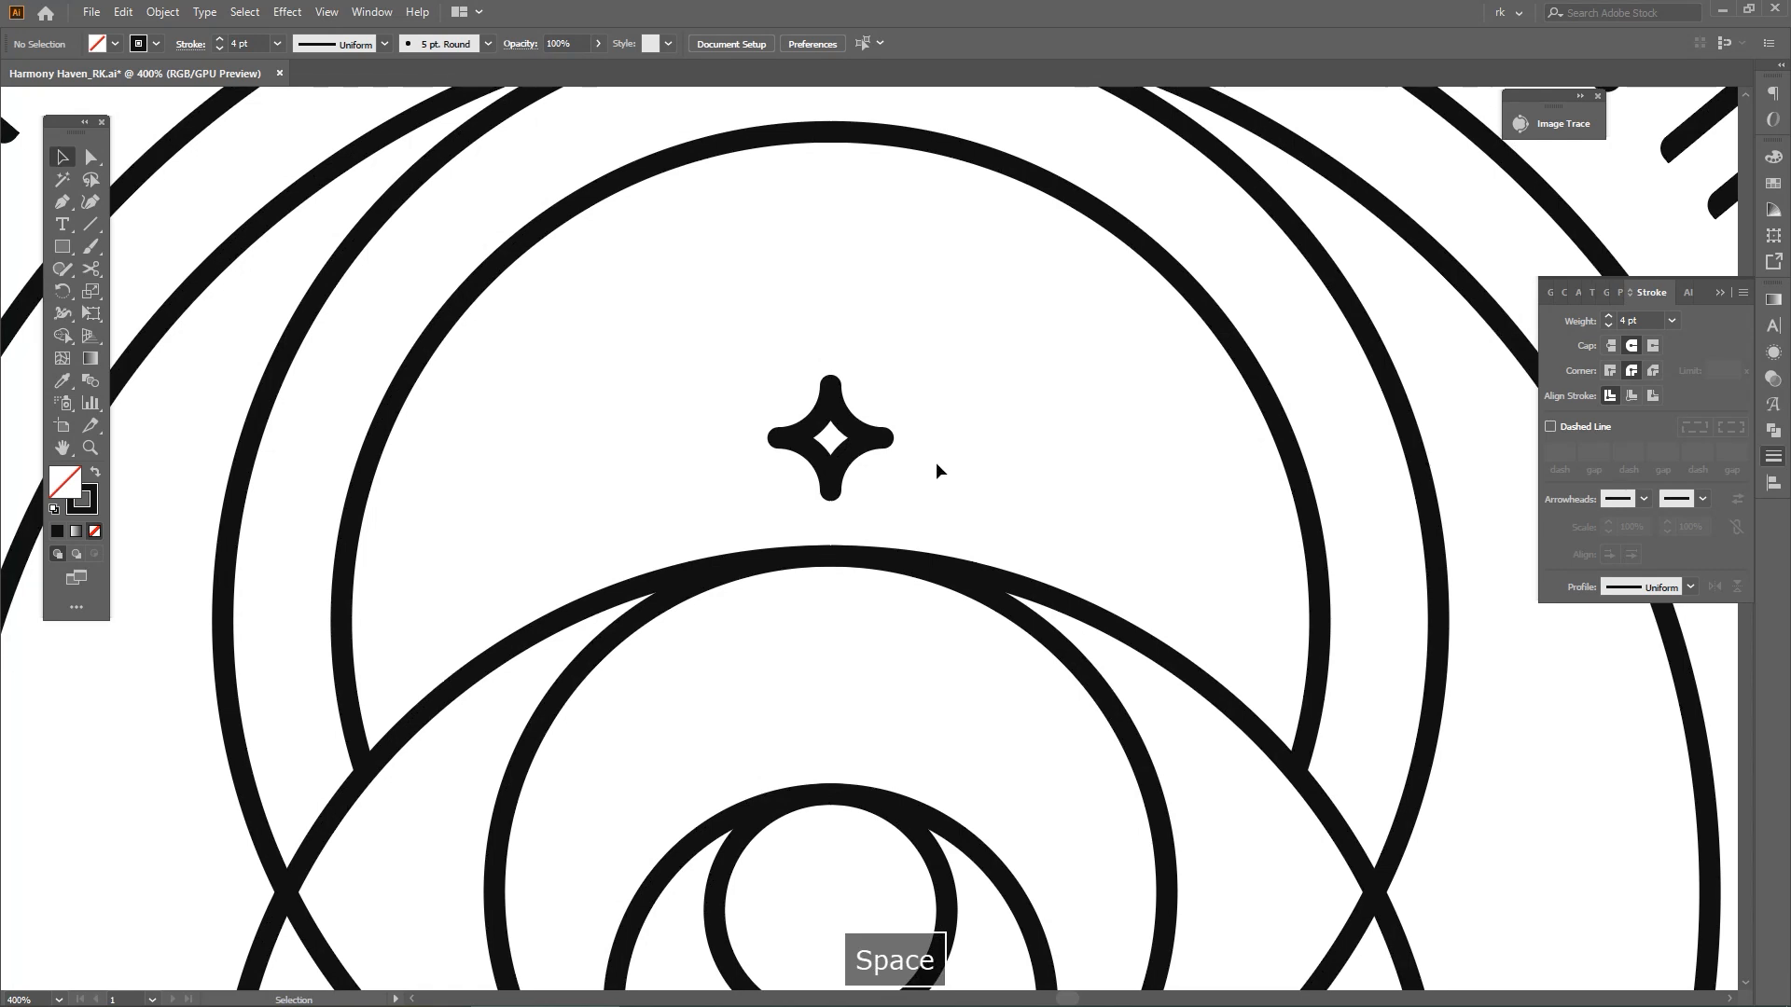
Draw a crown's outer right outline with the Pen: a side about 50 pt long, an inward slope about 27 pt, and a short downward stroke
{"action": "key", "text": "p"}
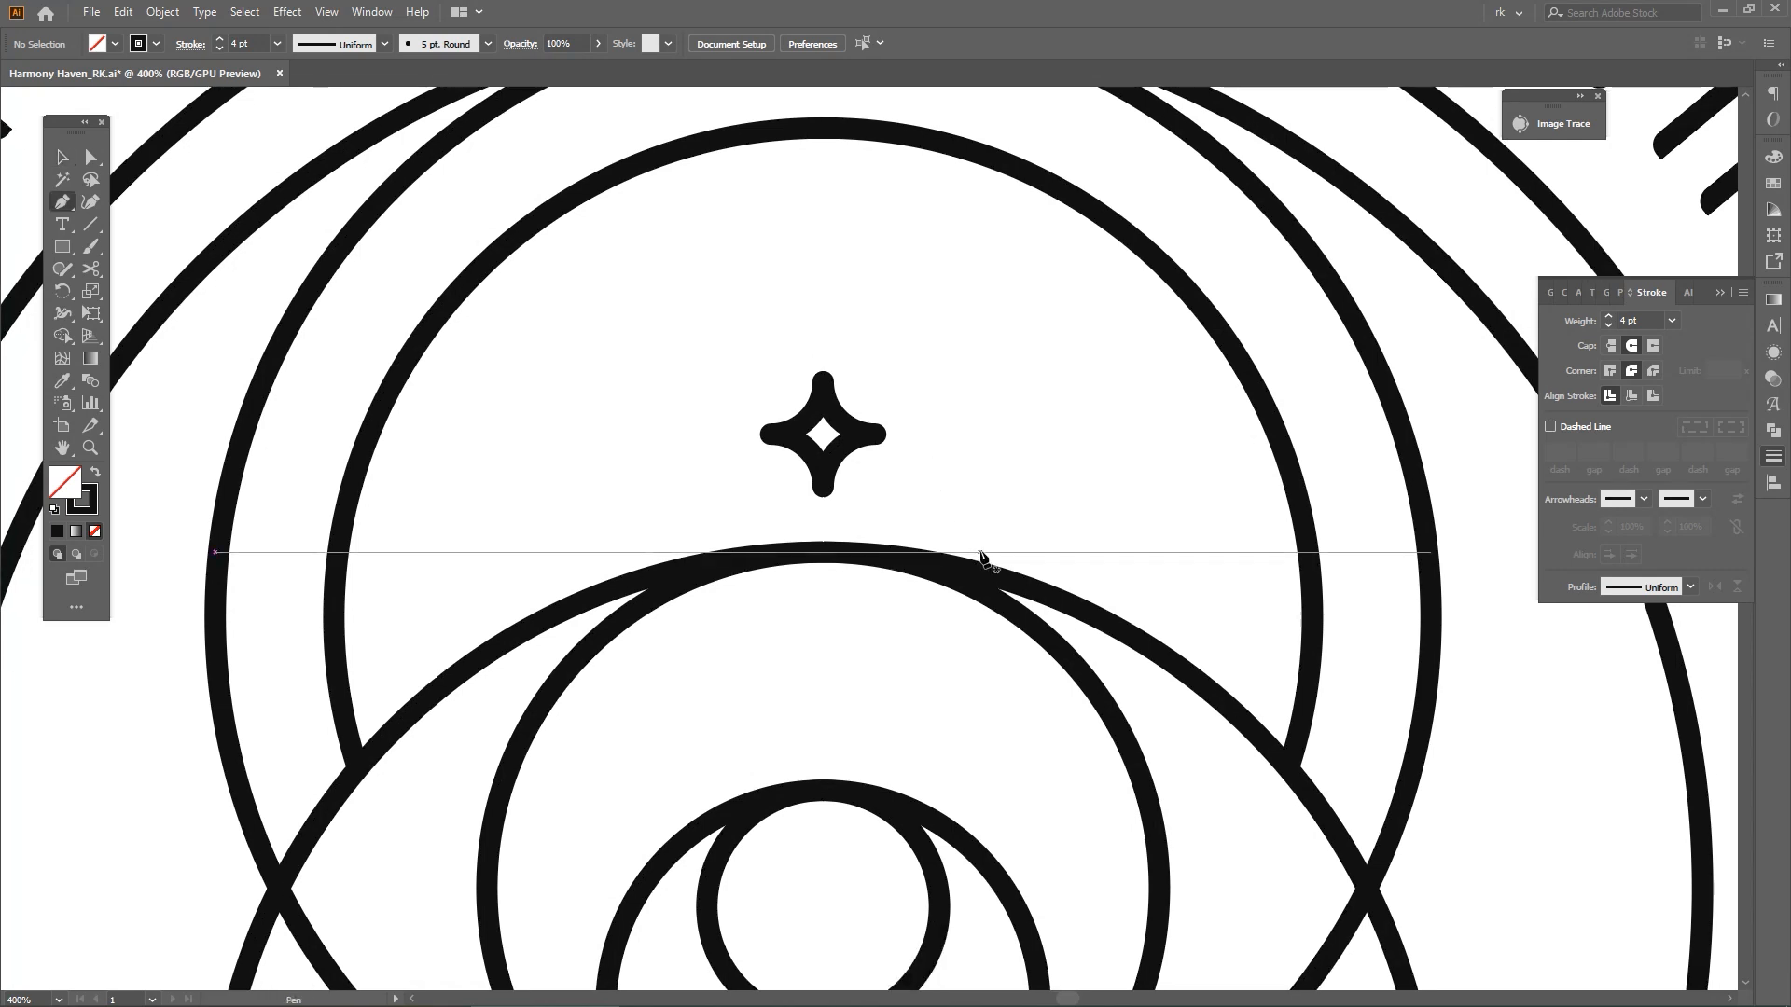
{"action": "left_click", "coordinate": [980, 551]}
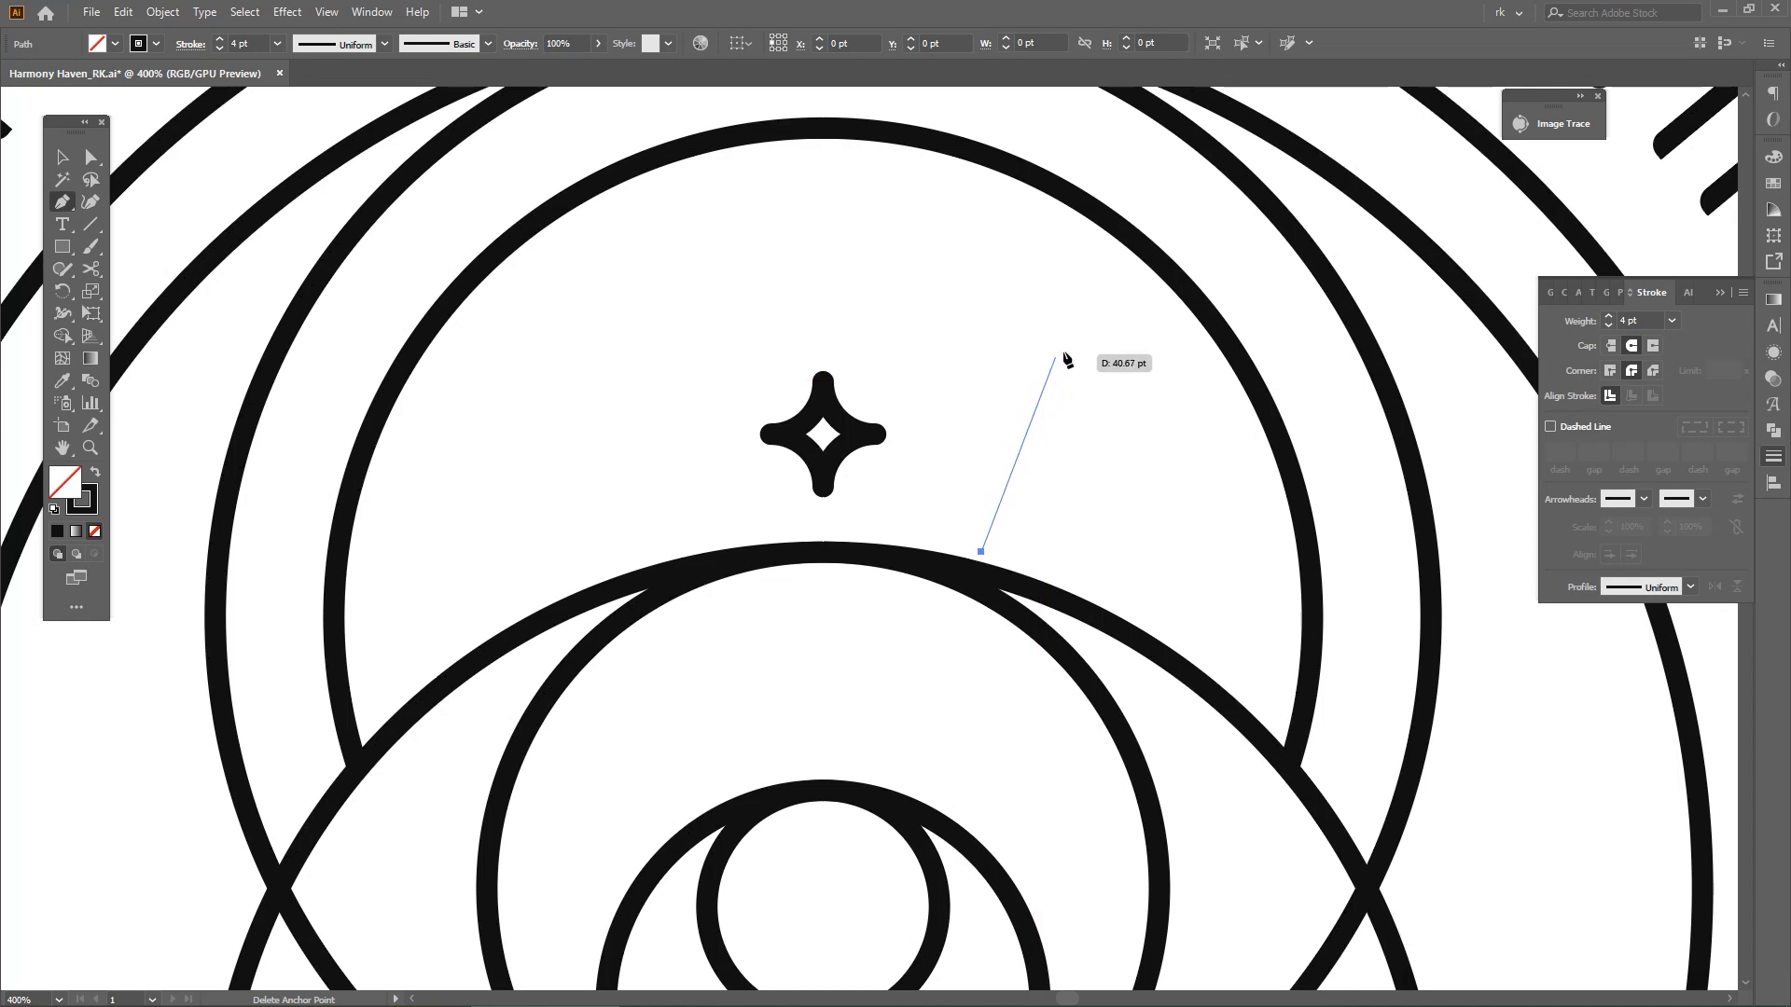
{"action": "left_click", "coordinate": [1084, 310]}
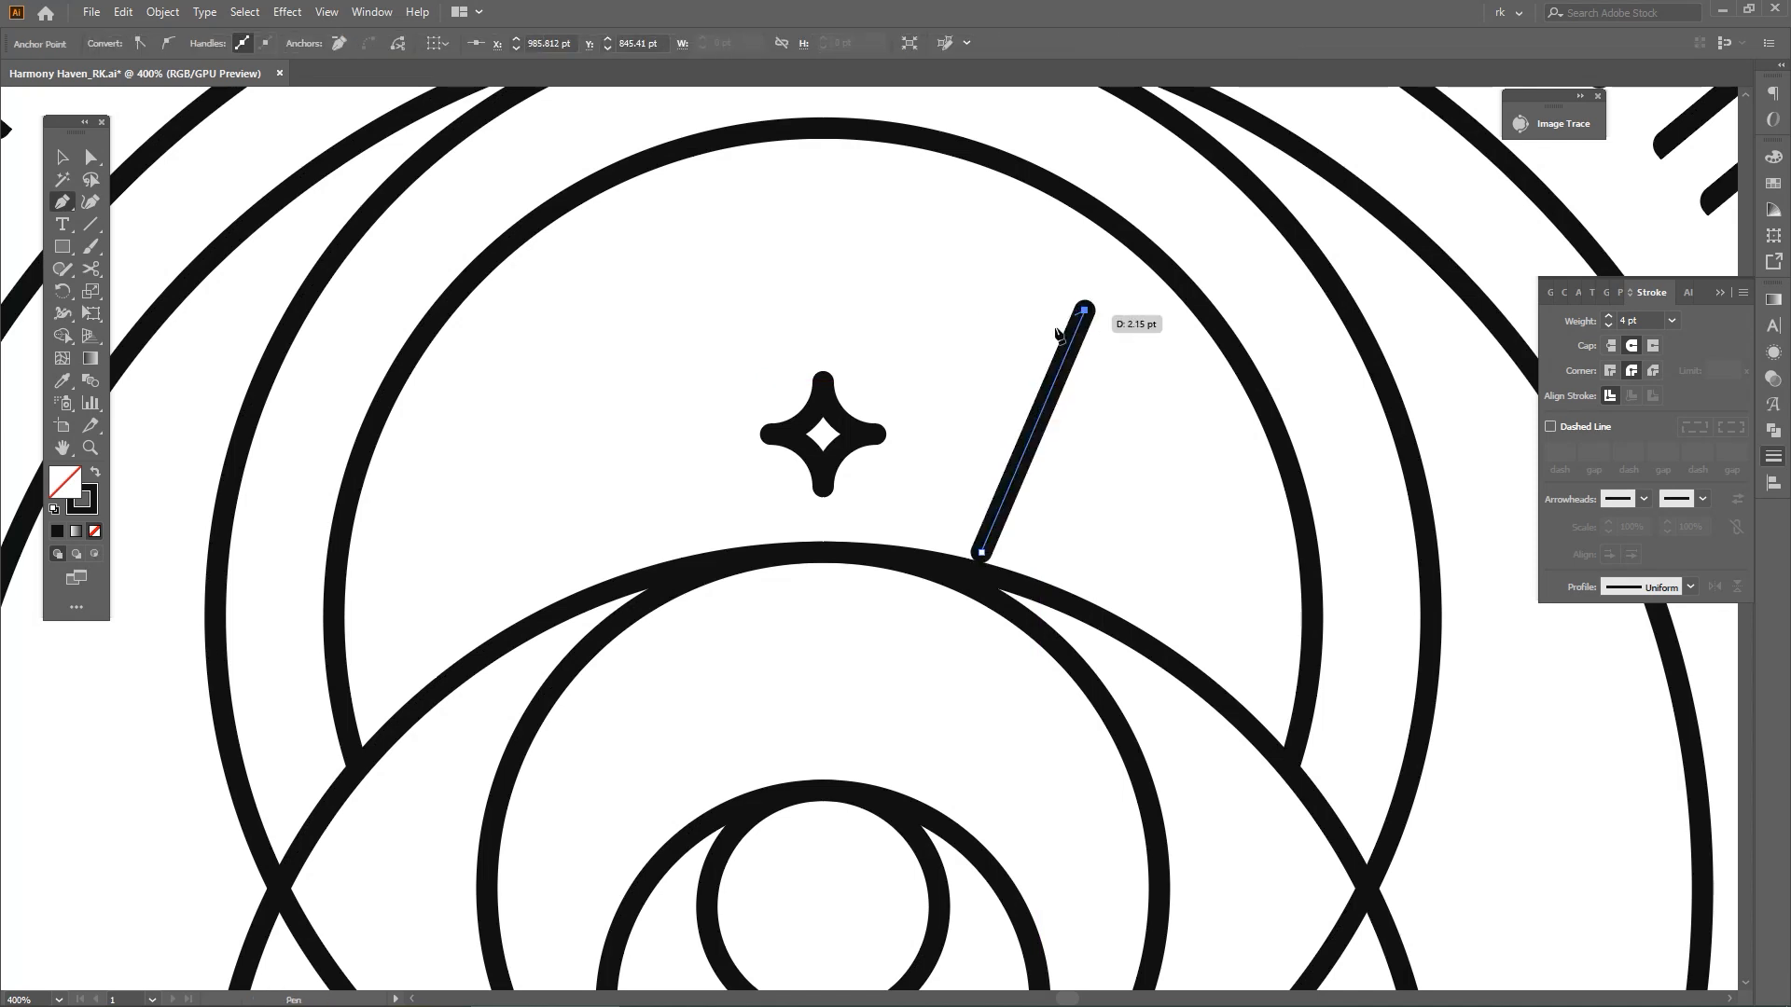
{"action": "left_click", "coordinate": [958, 371]}
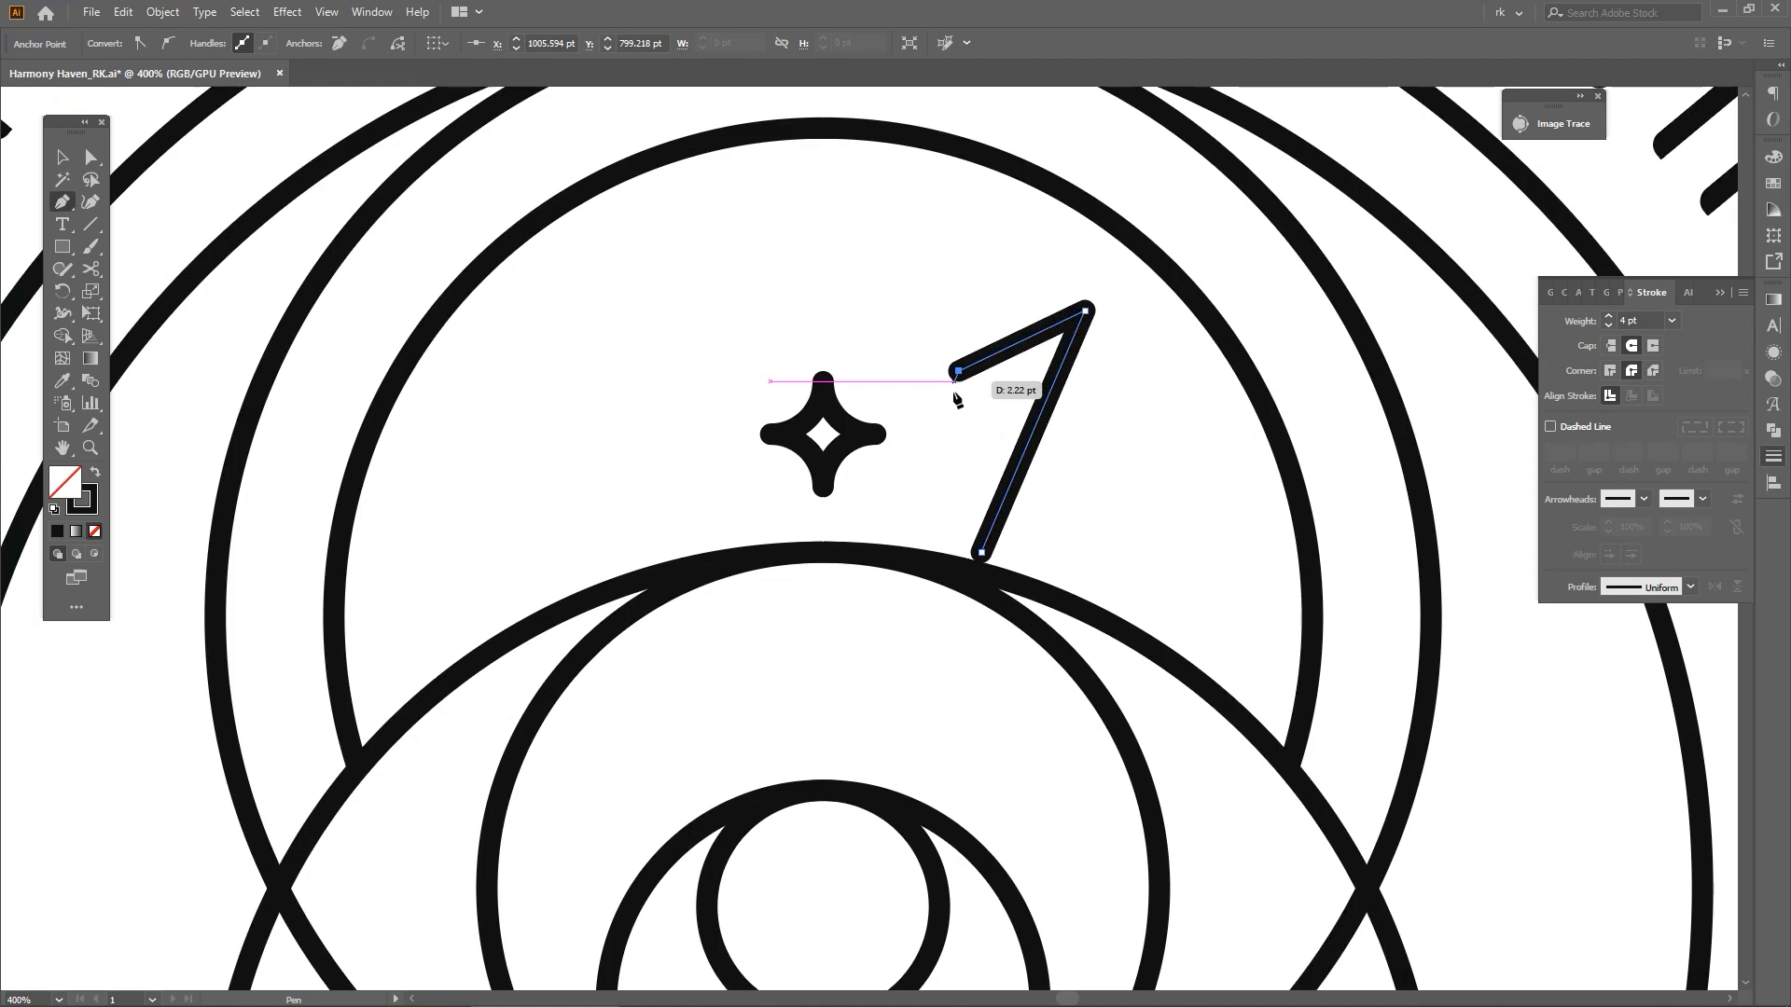
{"action": "left_click", "coordinate": [939, 432]}
{"action": "key", "text": "space"}
{"action": "left_click_drag", "start_coordinate": [1003, 424], "coordinate": [991, 432]}
{"action": "key", "text": "v"}
{"action": "left_click", "coordinate": [1049, 450]}
{"action": "key", "text": "a"}
{"action": "left_click", "coordinate": [926, 441]}
{"action": "left_click_drag", "start_coordinate": [927, 441], "coordinate": [1009, 438]}
{"action": "left_click", "coordinate": [992, 432]}
{"action": "key", "text": "space"}
{"action": "key", "text": "o"}
{"action": "key", "text": "p"}
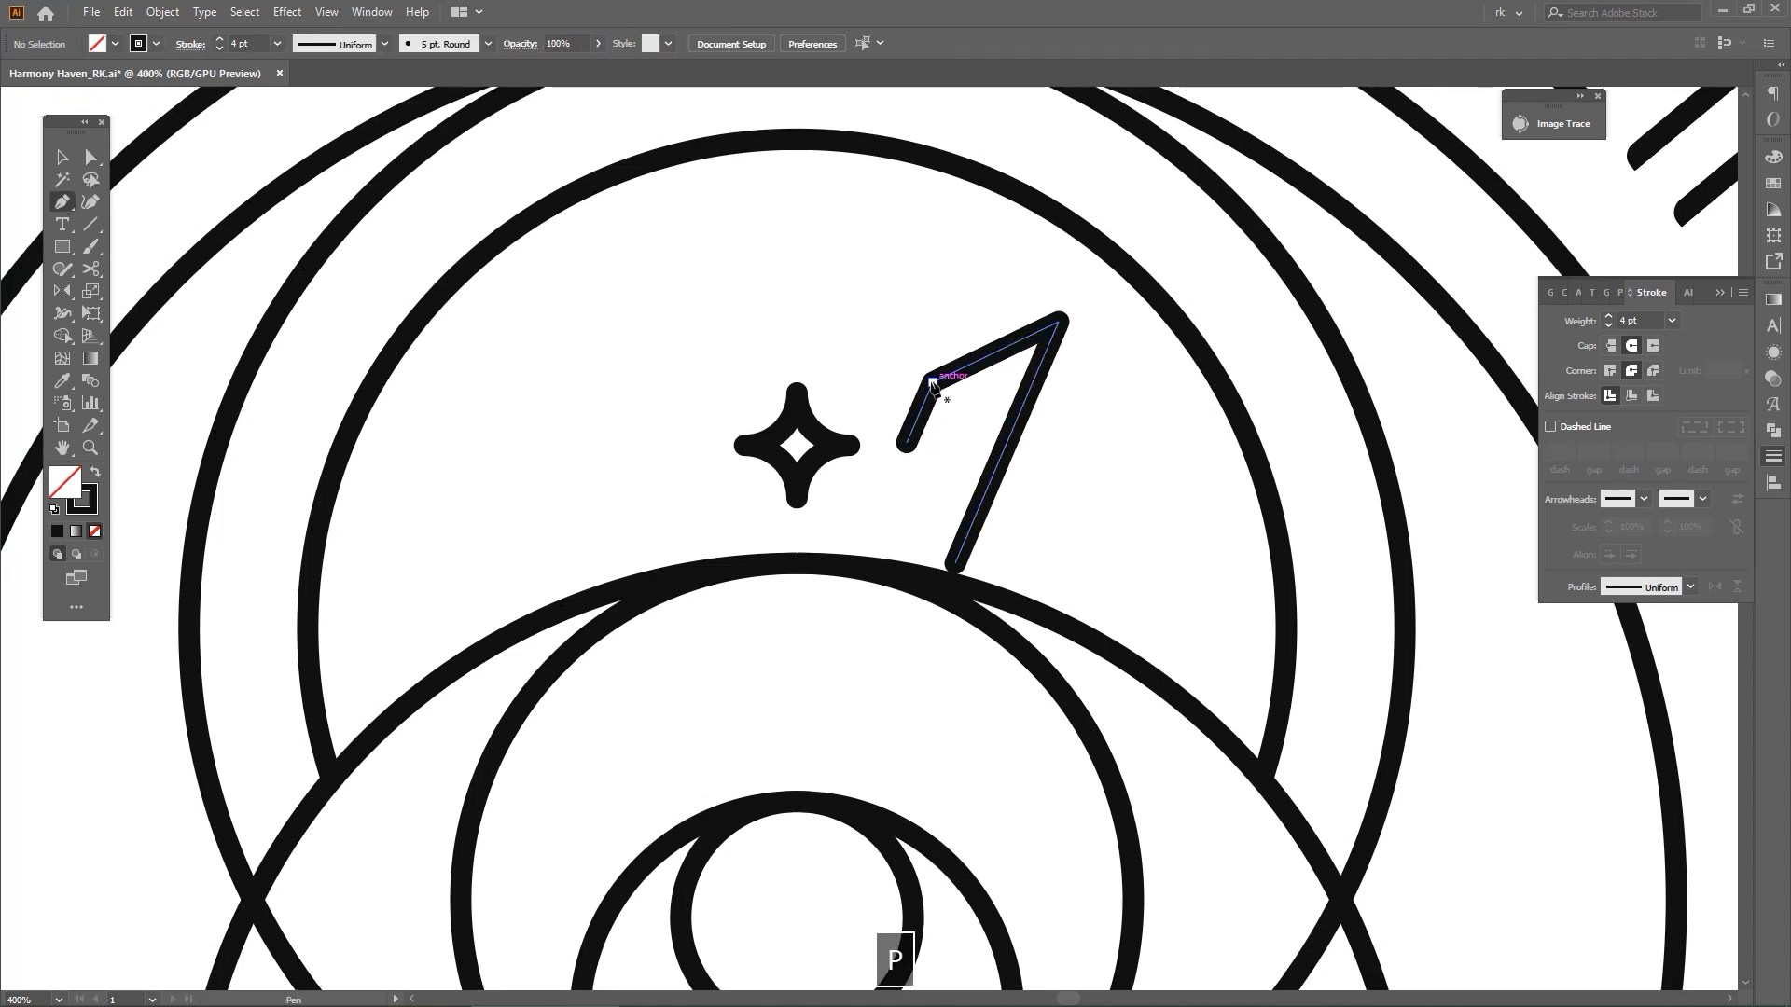
Draw the inner crown path from that inner corner: about 33 pt up to a peak, 18 pt down, then diagonally into a hook beside the star
{"action": "left_click", "coordinate": [932, 381]}
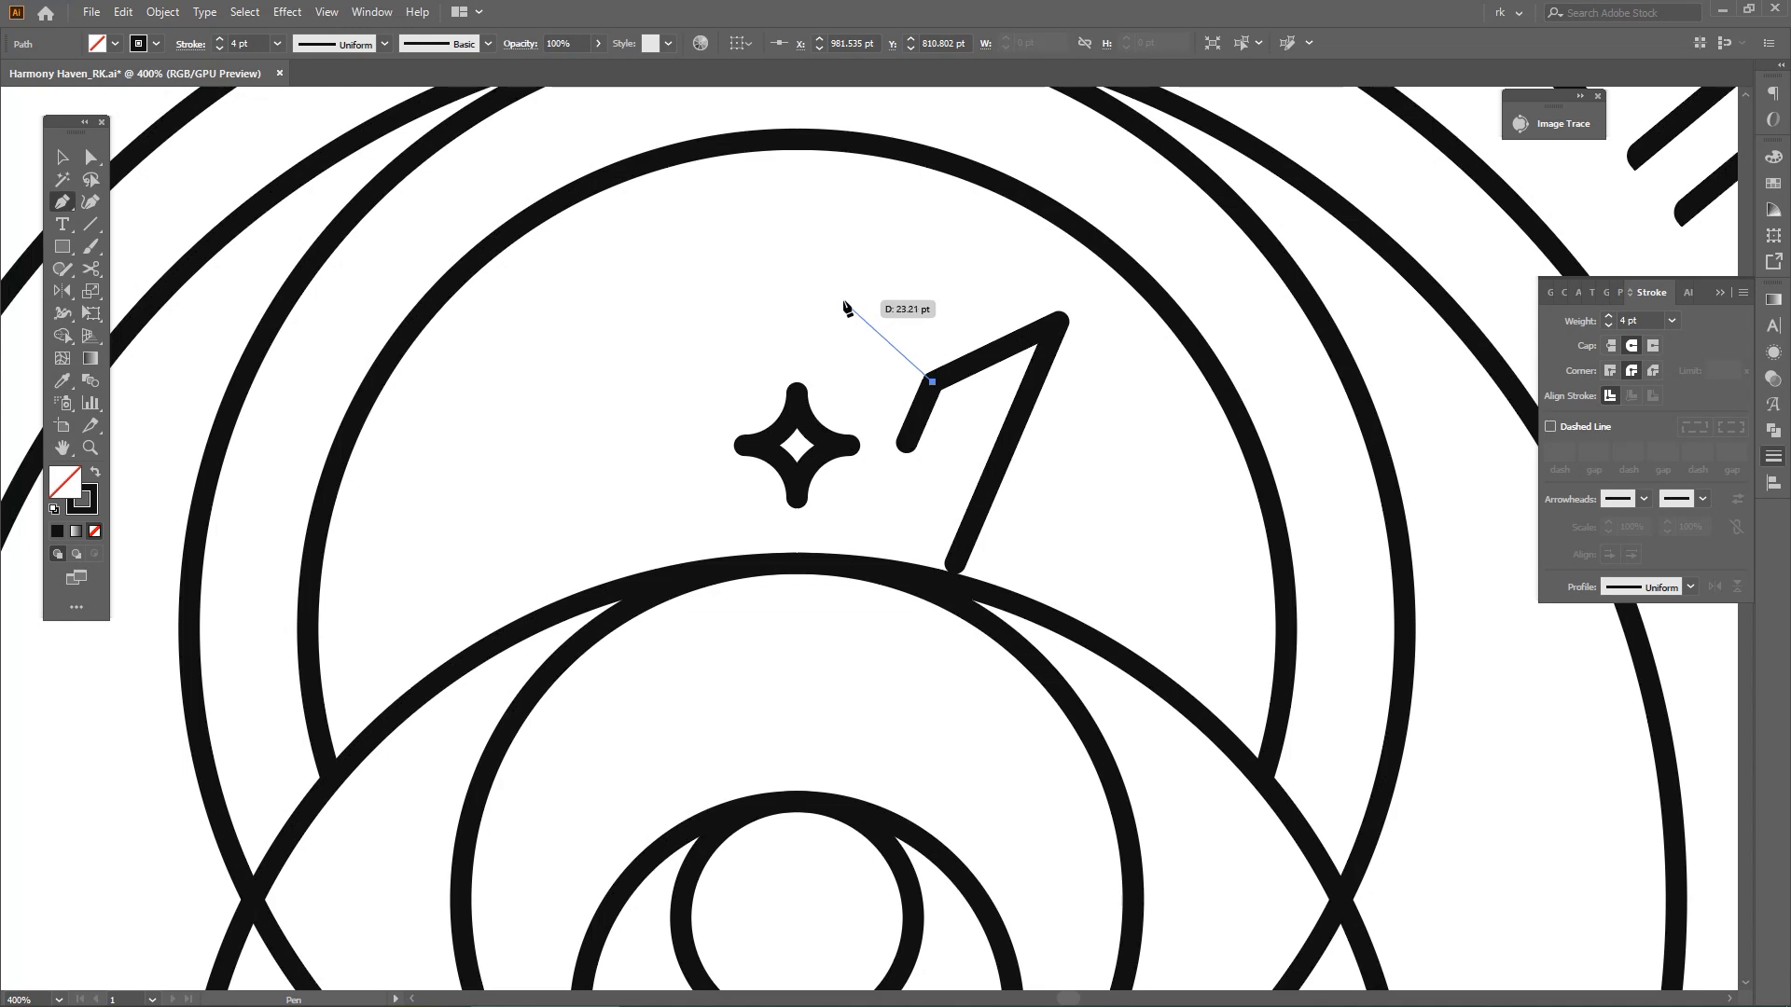
{"action": "left_click", "coordinate": [843, 297]}
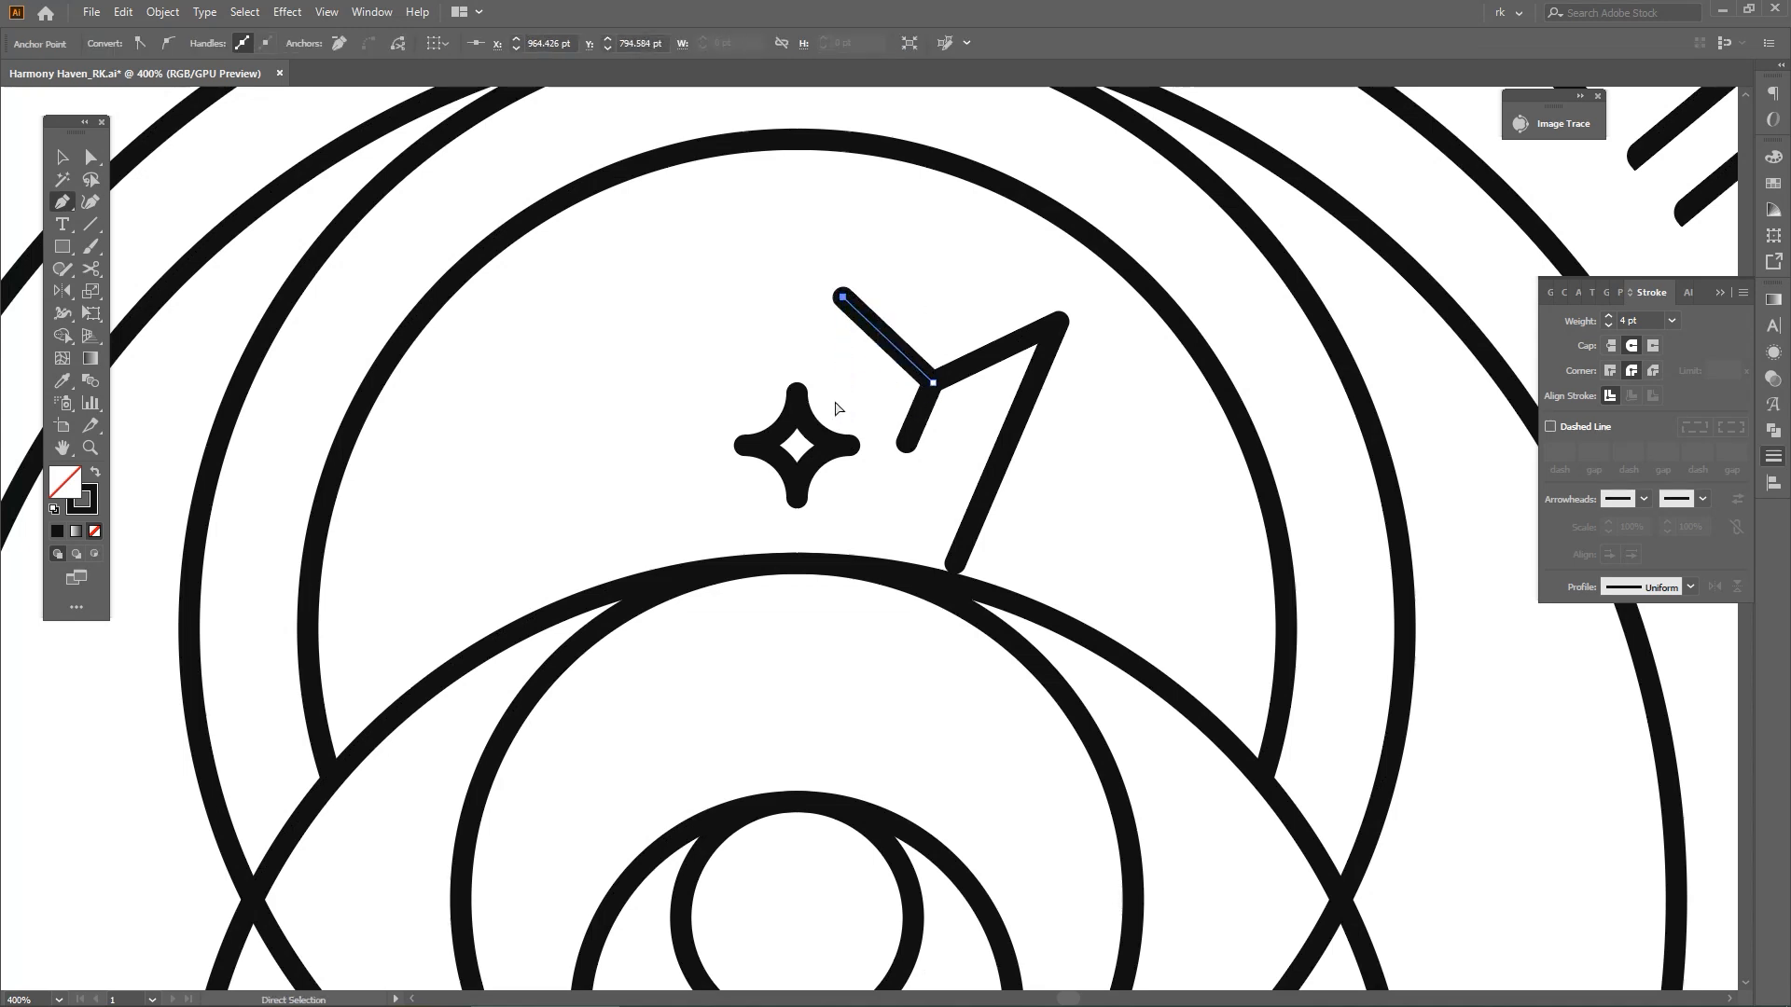
{"action": "key", "text": "ctrl+z"}
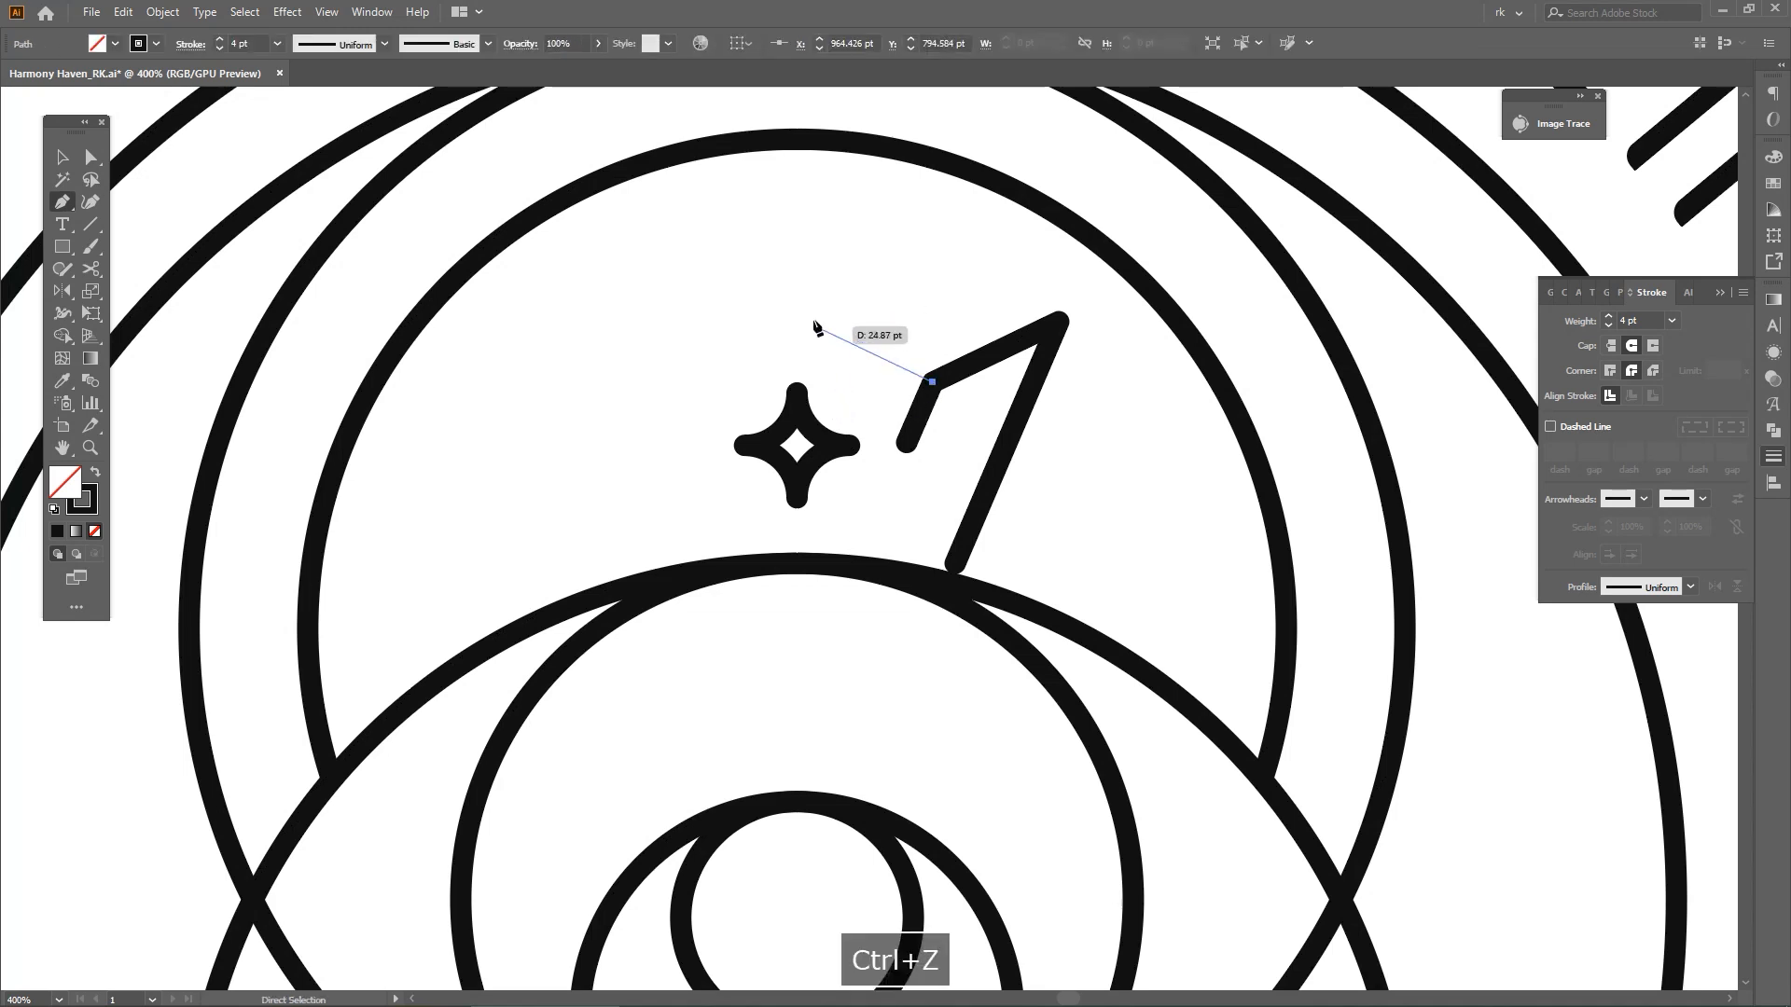
{"action": "left_click", "coordinate": [804, 270]}
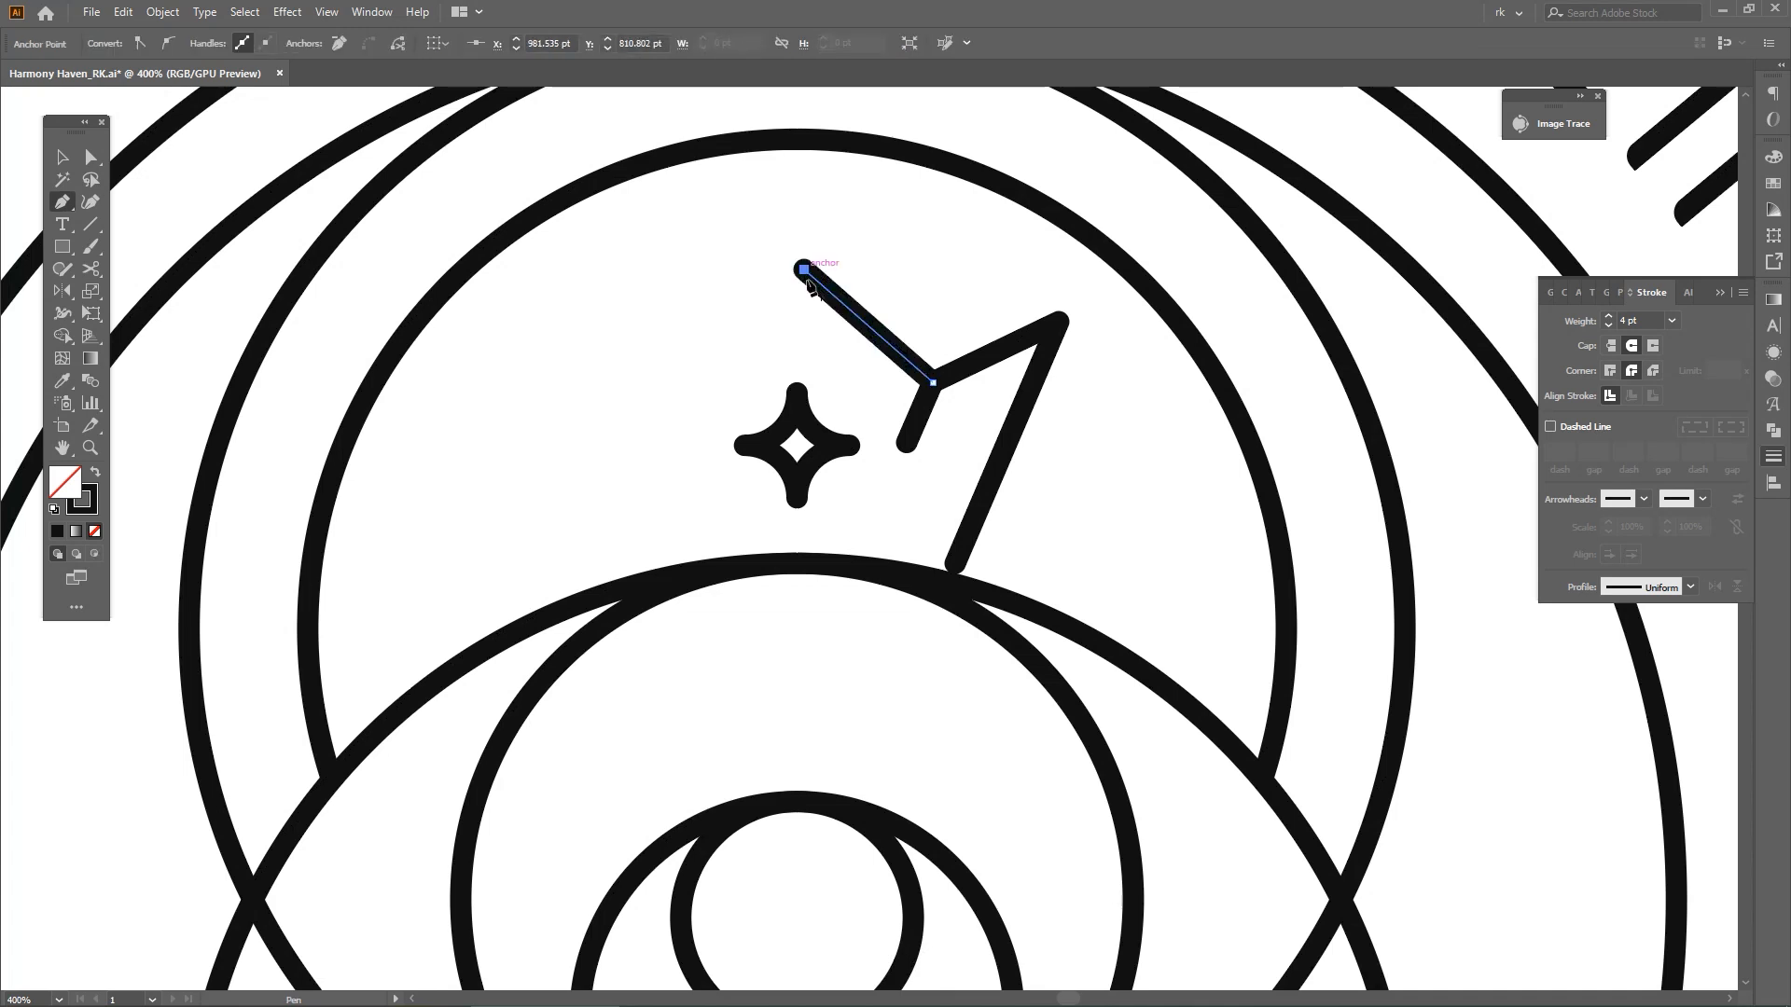
{"action": "left_click", "coordinate": [803, 362], "text": "shift"}
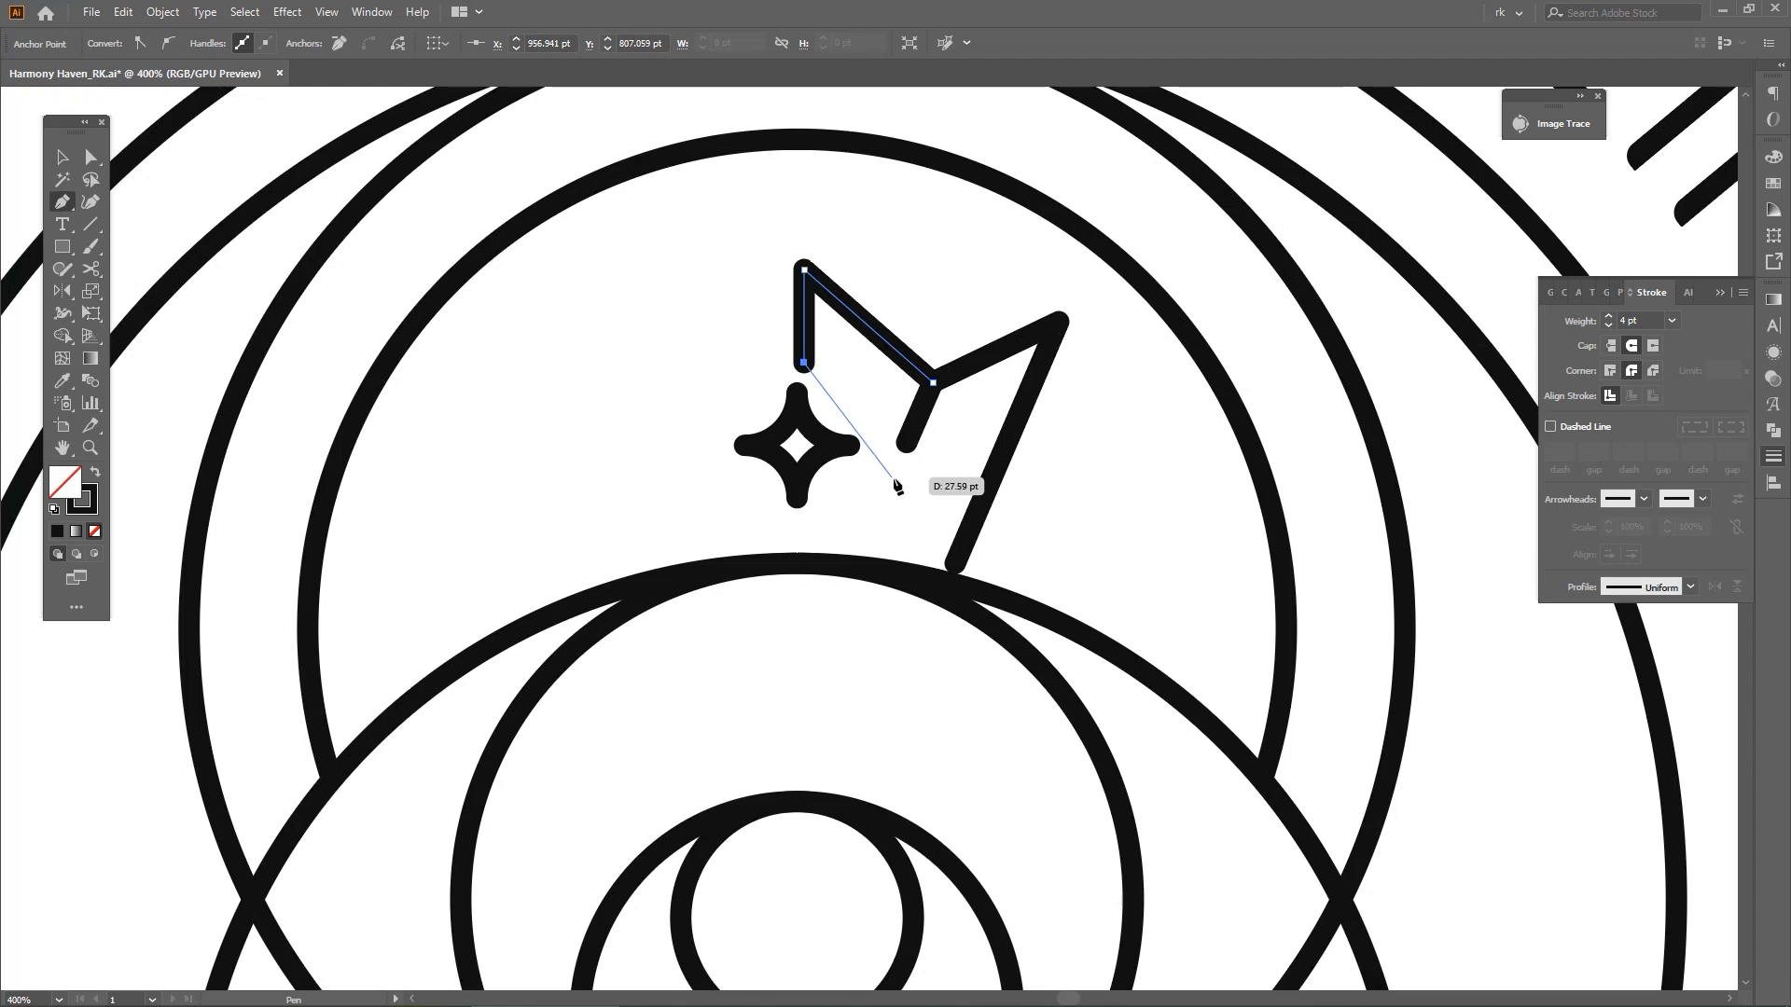
{"action": "left_click", "coordinate": [893, 478]}
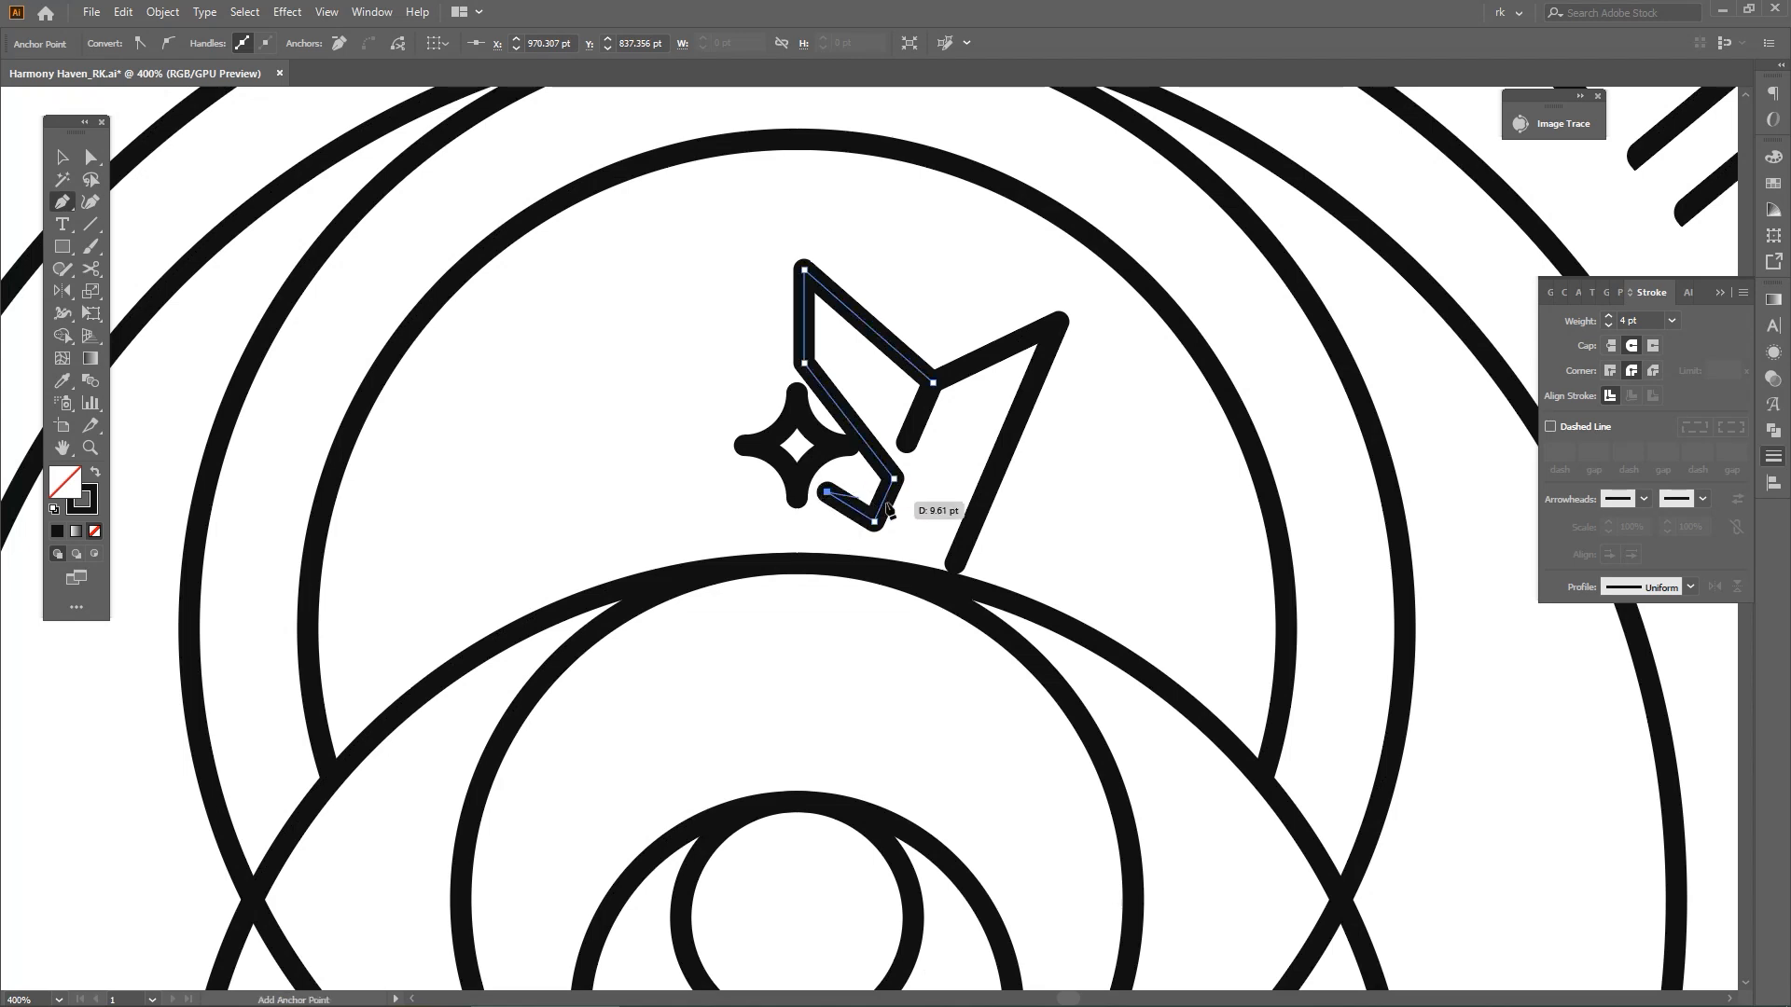
Round the lower corners of the inner crown path into a smooth hook beside the star
{"action": "scroll", "coordinate": [888, 509], "scroll_direction": "up", "scroll_amount": 1, "text": "alt"}
{"action": "key", "text": "a"}
{"action": "left_click_drag", "start_coordinate": [877, 502], "coordinate": [755, 353]}
{"action": "left_click", "coordinate": [912, 511]}
{"action": "key", "text": "a"}
{"action": "left_click", "coordinate": [850, 515]}
{"action": "left_click", "coordinate": [890, 430], "text": "shift"}
{"action": "left_click", "coordinate": [934, 463]}
{"action": "left_click_drag", "start_coordinate": [939, 469], "coordinate": [944, 479]}
{"action": "key", "text": "v"}
{"action": "scroll", "coordinate": [942, 495], "scroll_direction": "down", "scroll_amount": 2}
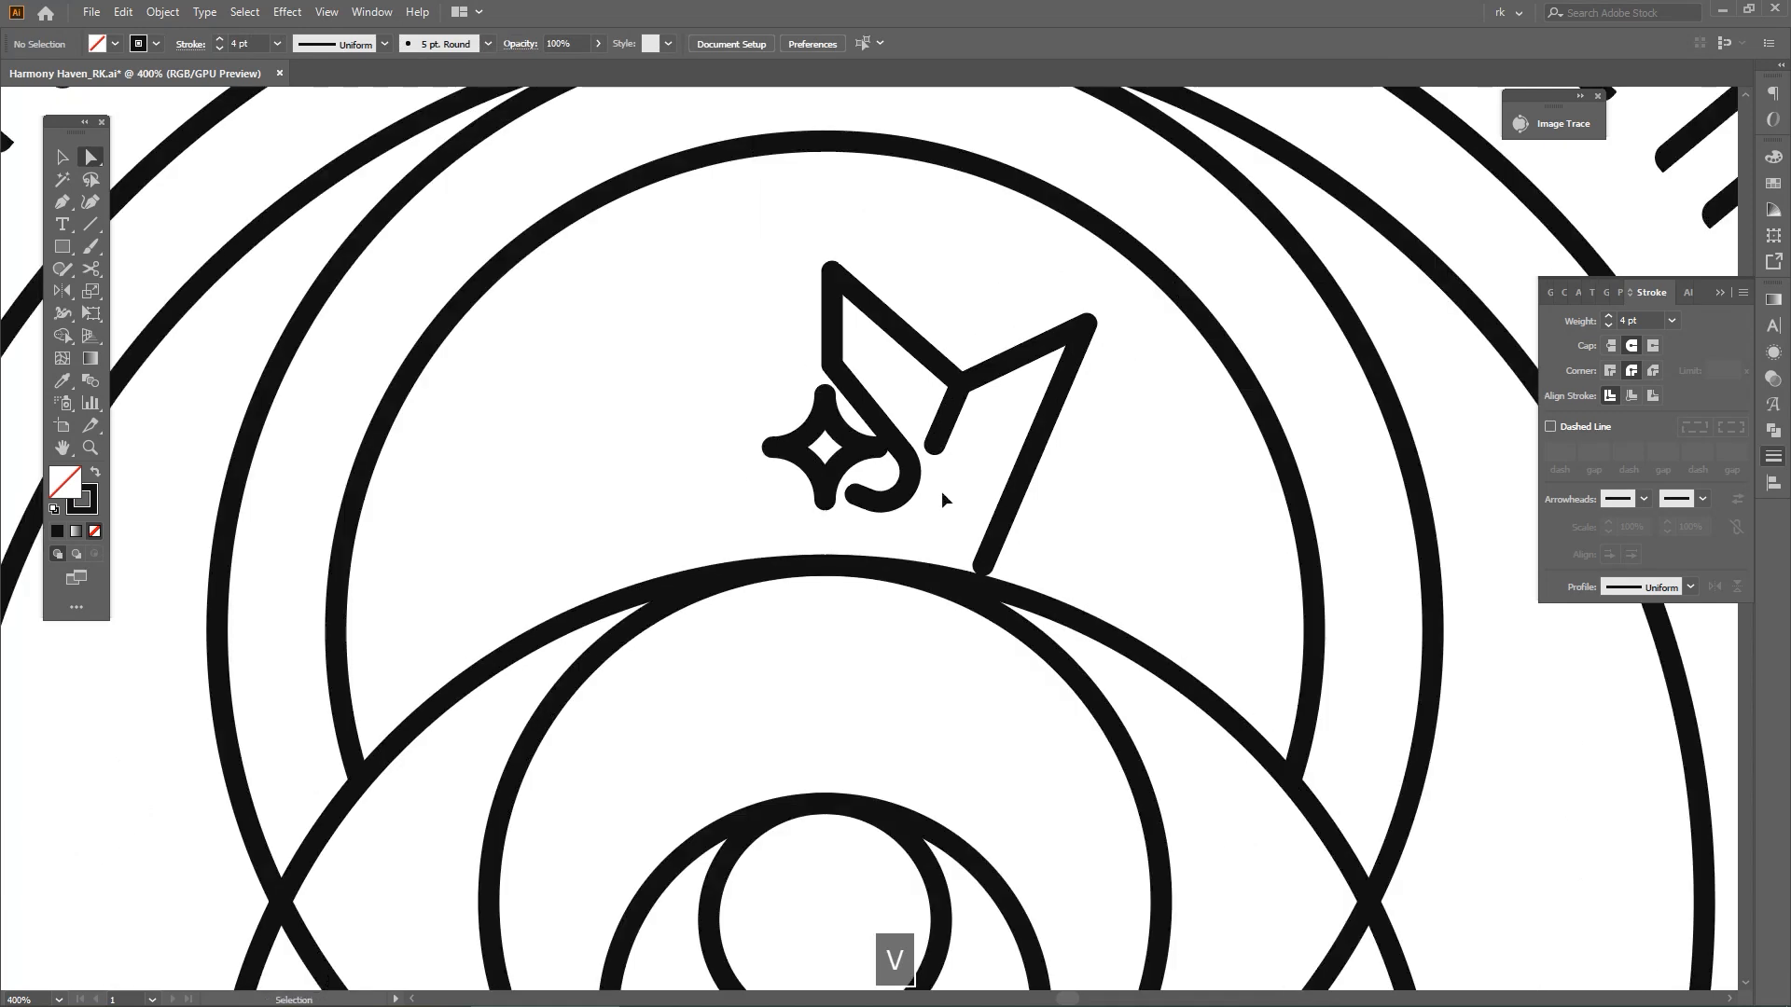
Rework the hook's curl so its free end sits slightly higher and closer to the star
{"action": "key", "text": "ctrl+z"}
{"action": "left_click", "coordinate": [935, 504]}
{"action": "left_click_drag", "start_coordinate": [928, 512], "coordinate": [892, 432]}
{"action": "scroll", "coordinate": [873, 444], "scroll_direction": "up", "scroll_amount": 1}
{"action": "key", "text": "v"}
{"action": "left_click", "coordinate": [1015, 482]}
{"action": "key", "text": "a"}
{"action": "left_click", "coordinate": [922, 523], "text": "shift"}
{"action": "left_click", "coordinate": [1004, 471]}
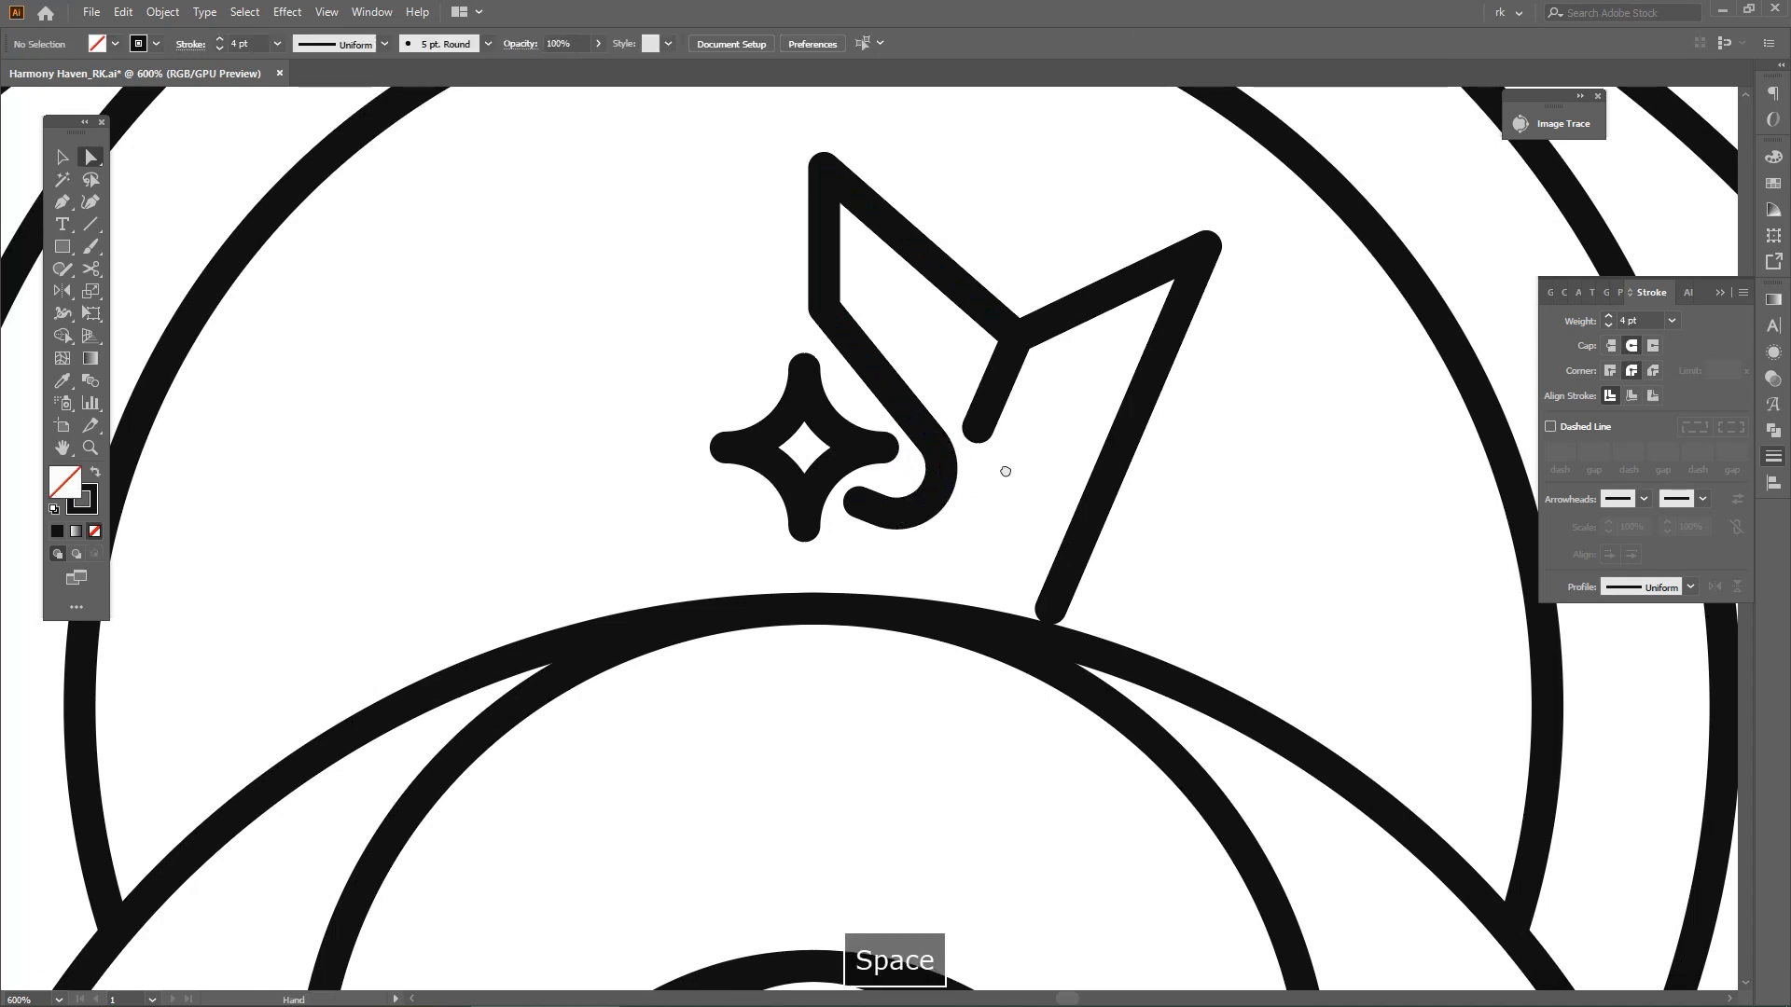
{"action": "left_click_drag", "start_coordinate": [1005, 471], "coordinate": [999, 488]}
{"action": "left_click_drag", "start_coordinate": [929, 382], "coordinate": [932, 407]}
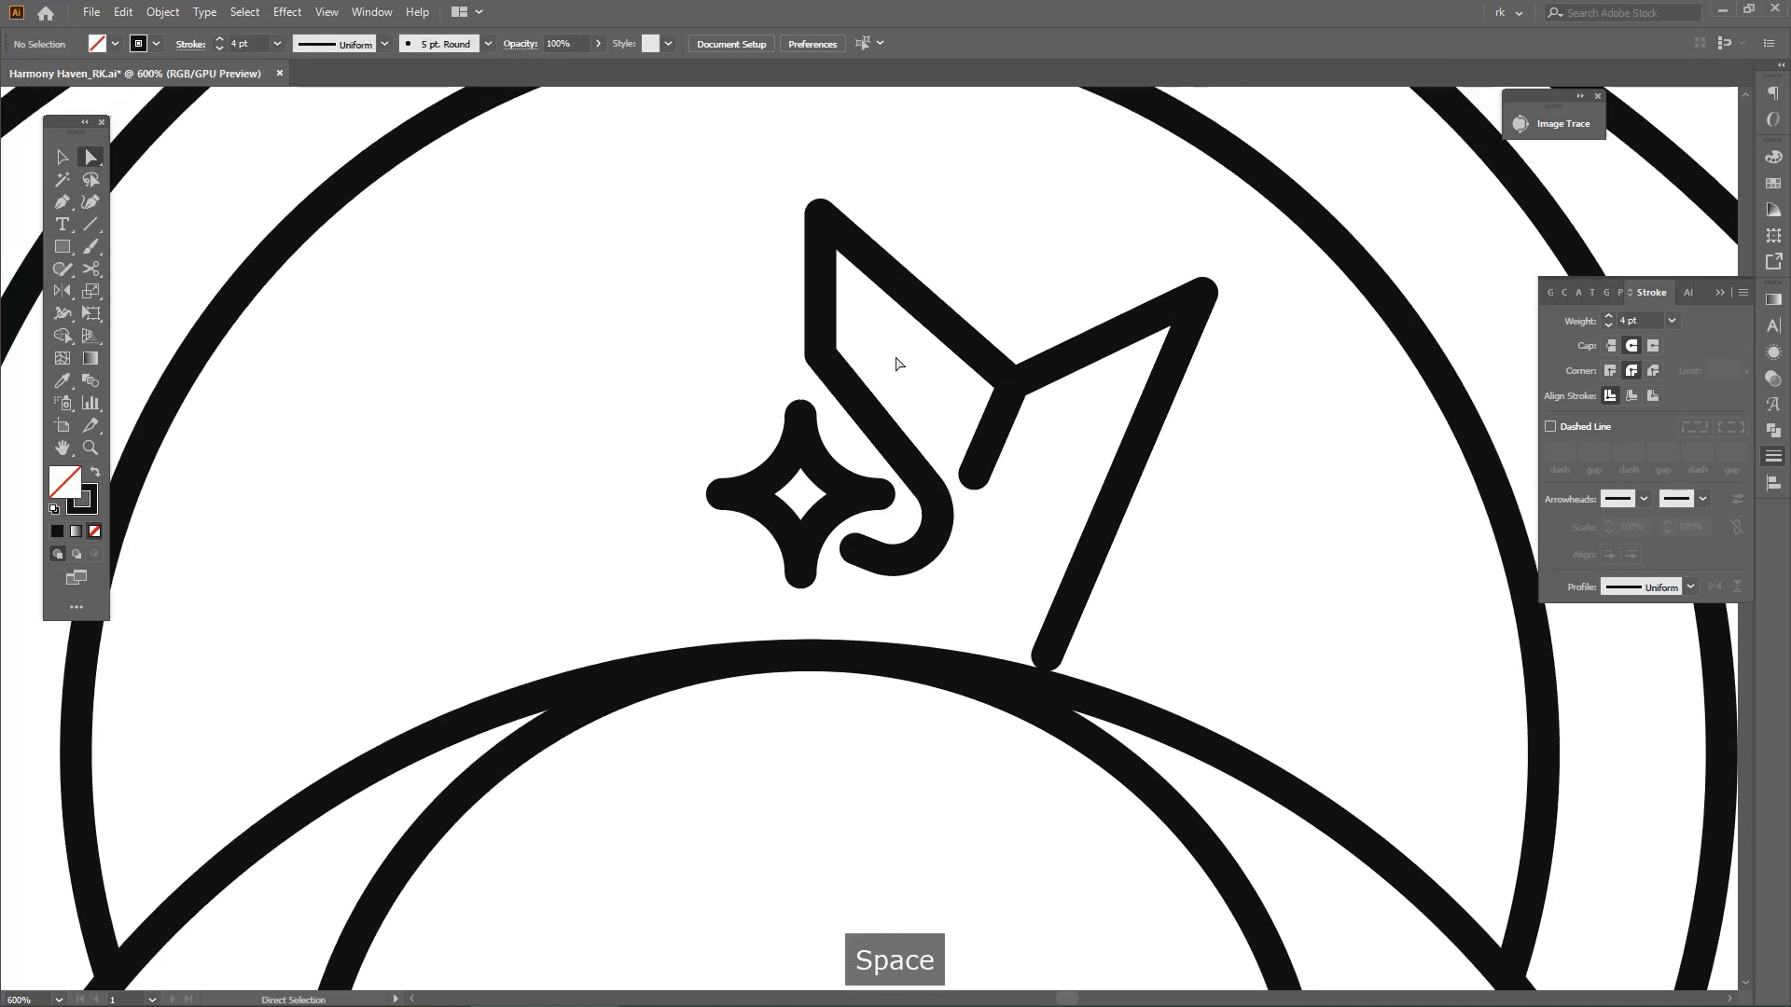
Round the inner crown path's bend above the star with a 19.65 pt corner radius
{"action": "key", "text": "a"}
{"action": "left_click", "coordinate": [837, 370]}
{"action": "left_click_drag", "start_coordinate": [878, 347], "coordinate": [954, 330]}
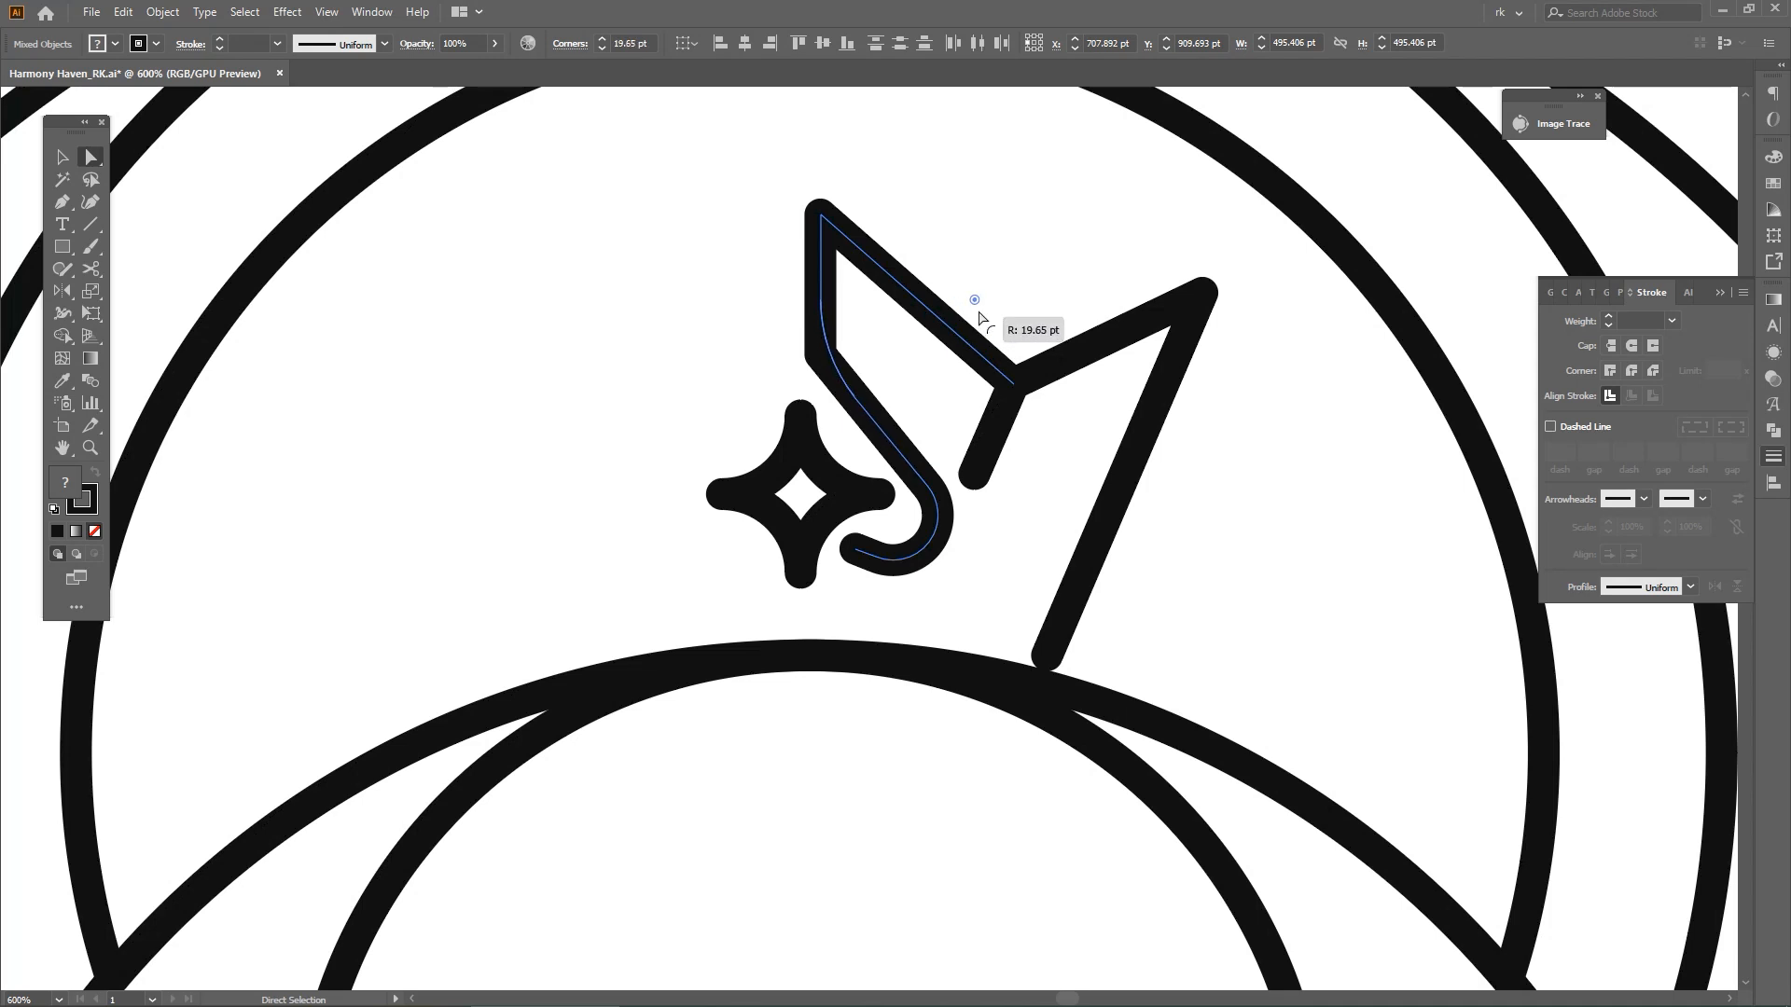
{"action": "left_click", "coordinate": [1057, 289]}
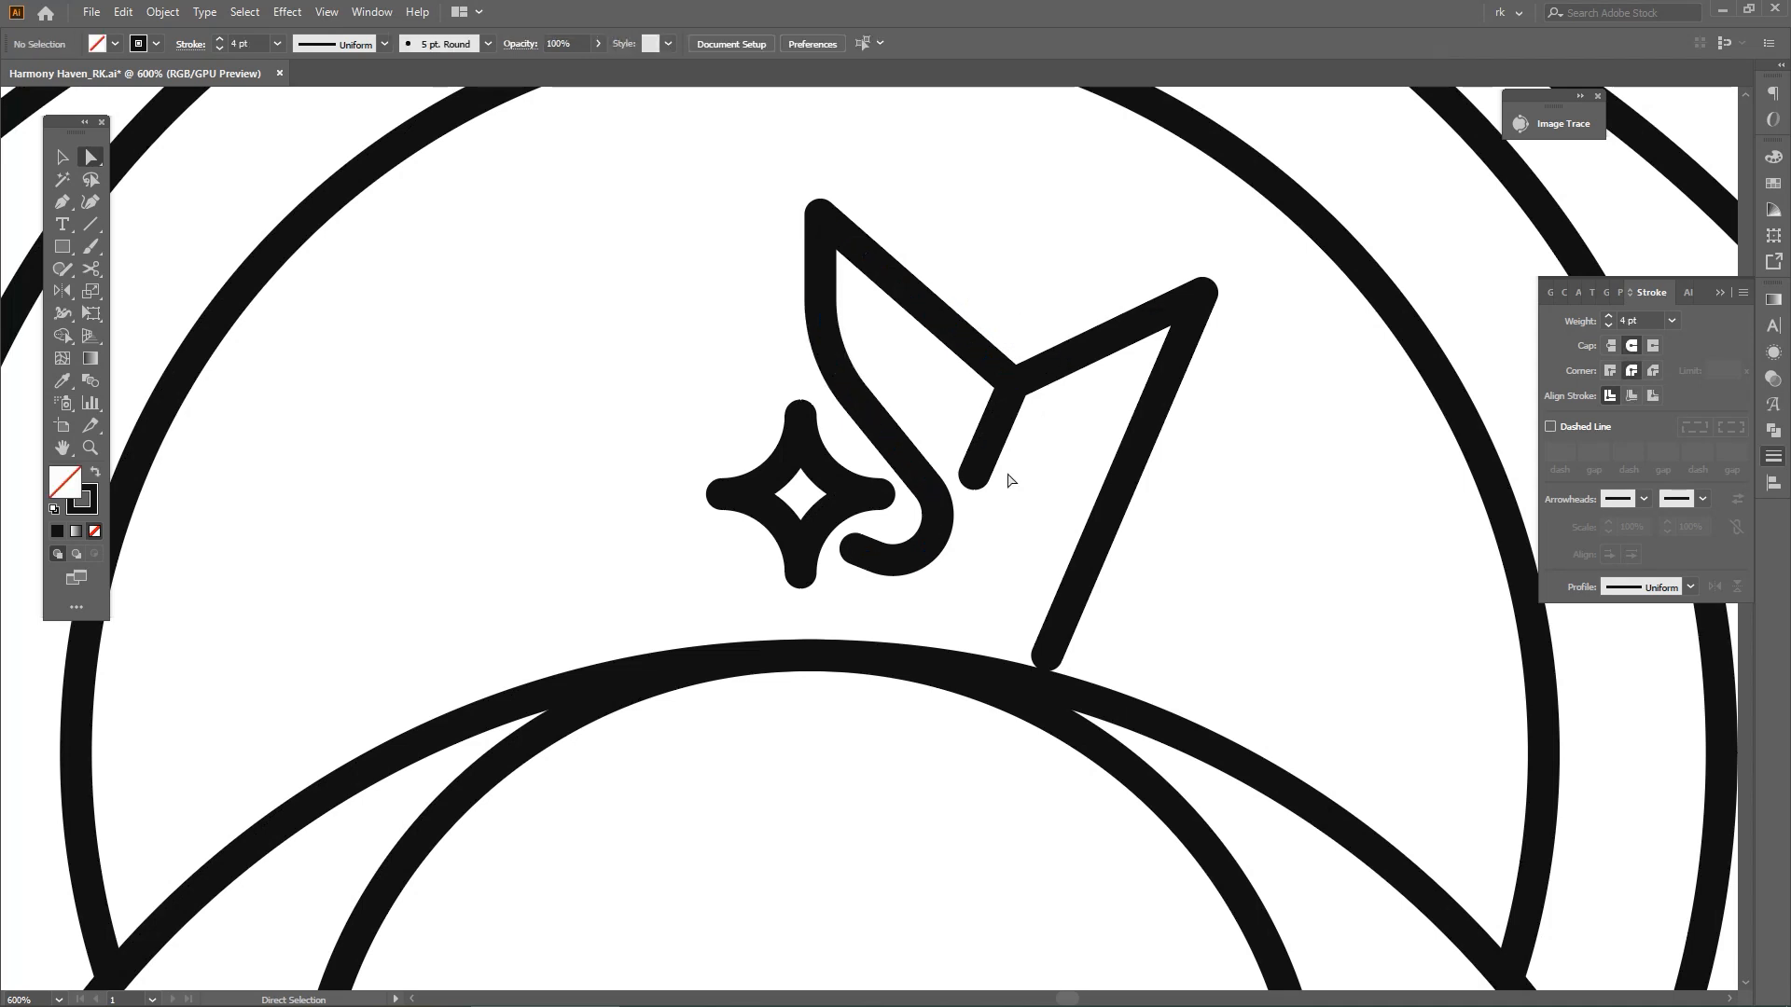
Undo the rounding of the inner crown path's bend above the star
{"action": "scroll", "coordinate": [1004, 477], "scroll_direction": "down", "scroll_amount": 2}
{"action": "key", "text": "v"}
{"action": "left_click", "coordinate": [1020, 399]}
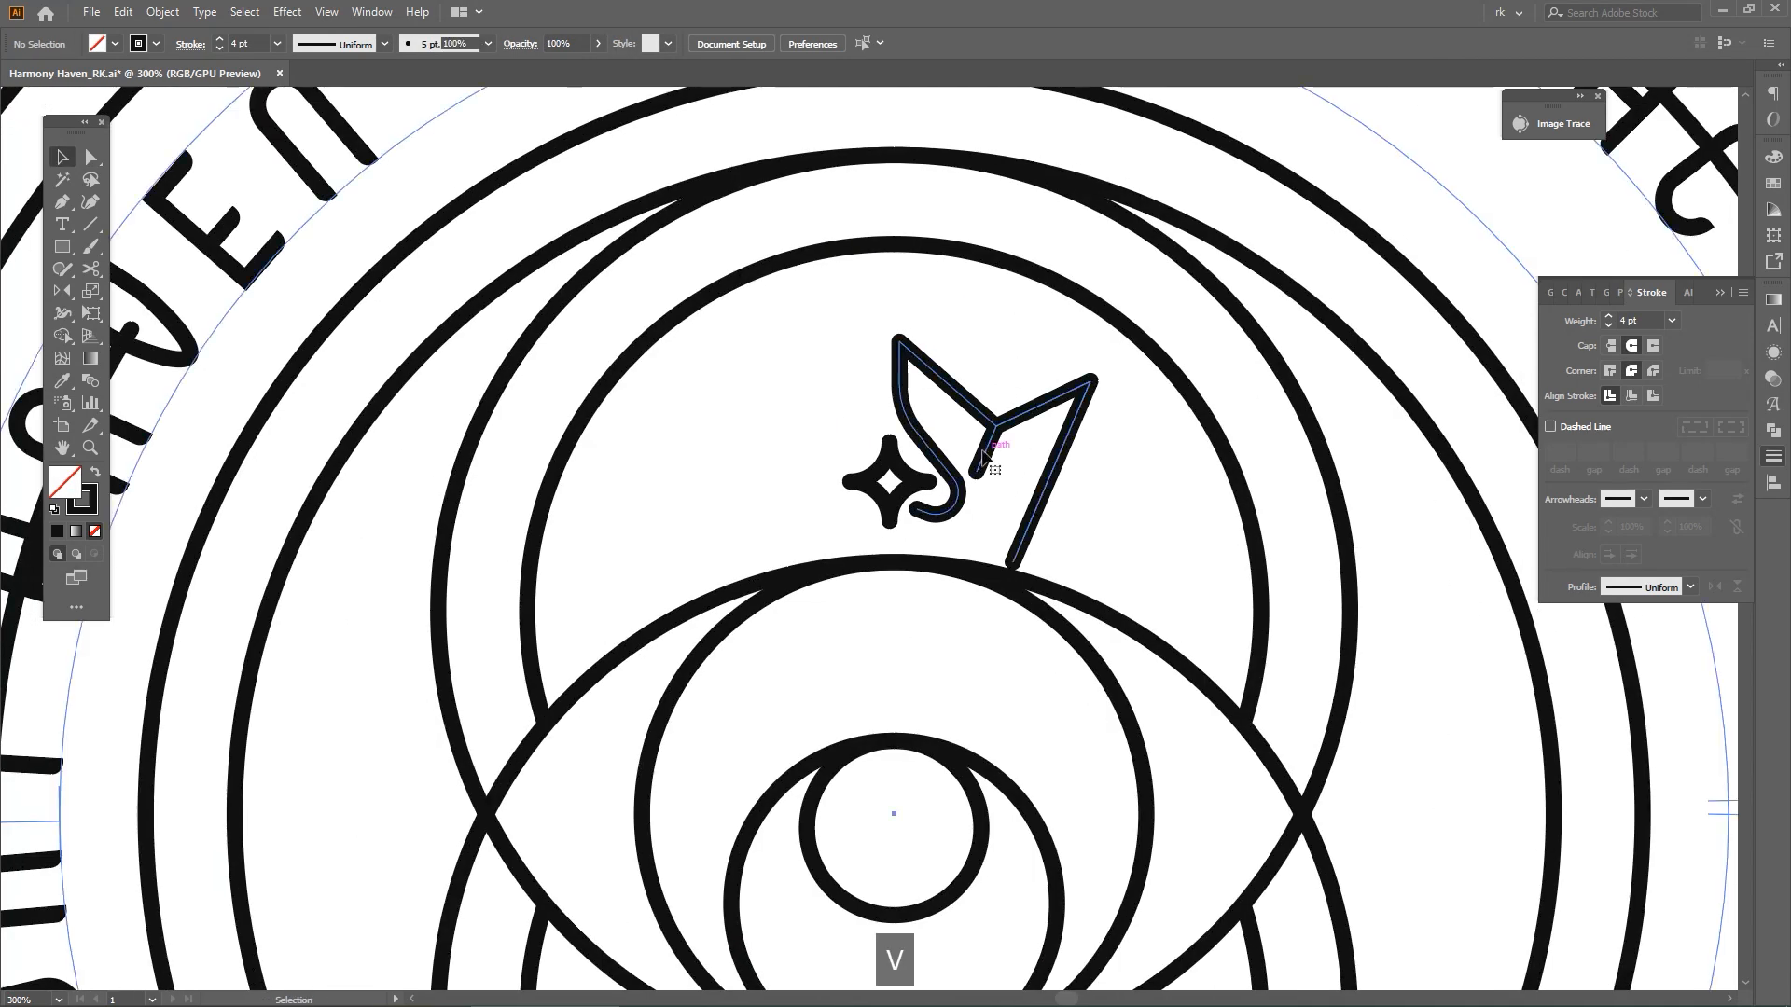
{"action": "left_click", "coordinate": [1043, 362]}
{"action": "left_click_drag", "start_coordinate": [1098, 402], "coordinate": [976, 376]}
{"action": "left_click", "coordinate": [1055, 344]}
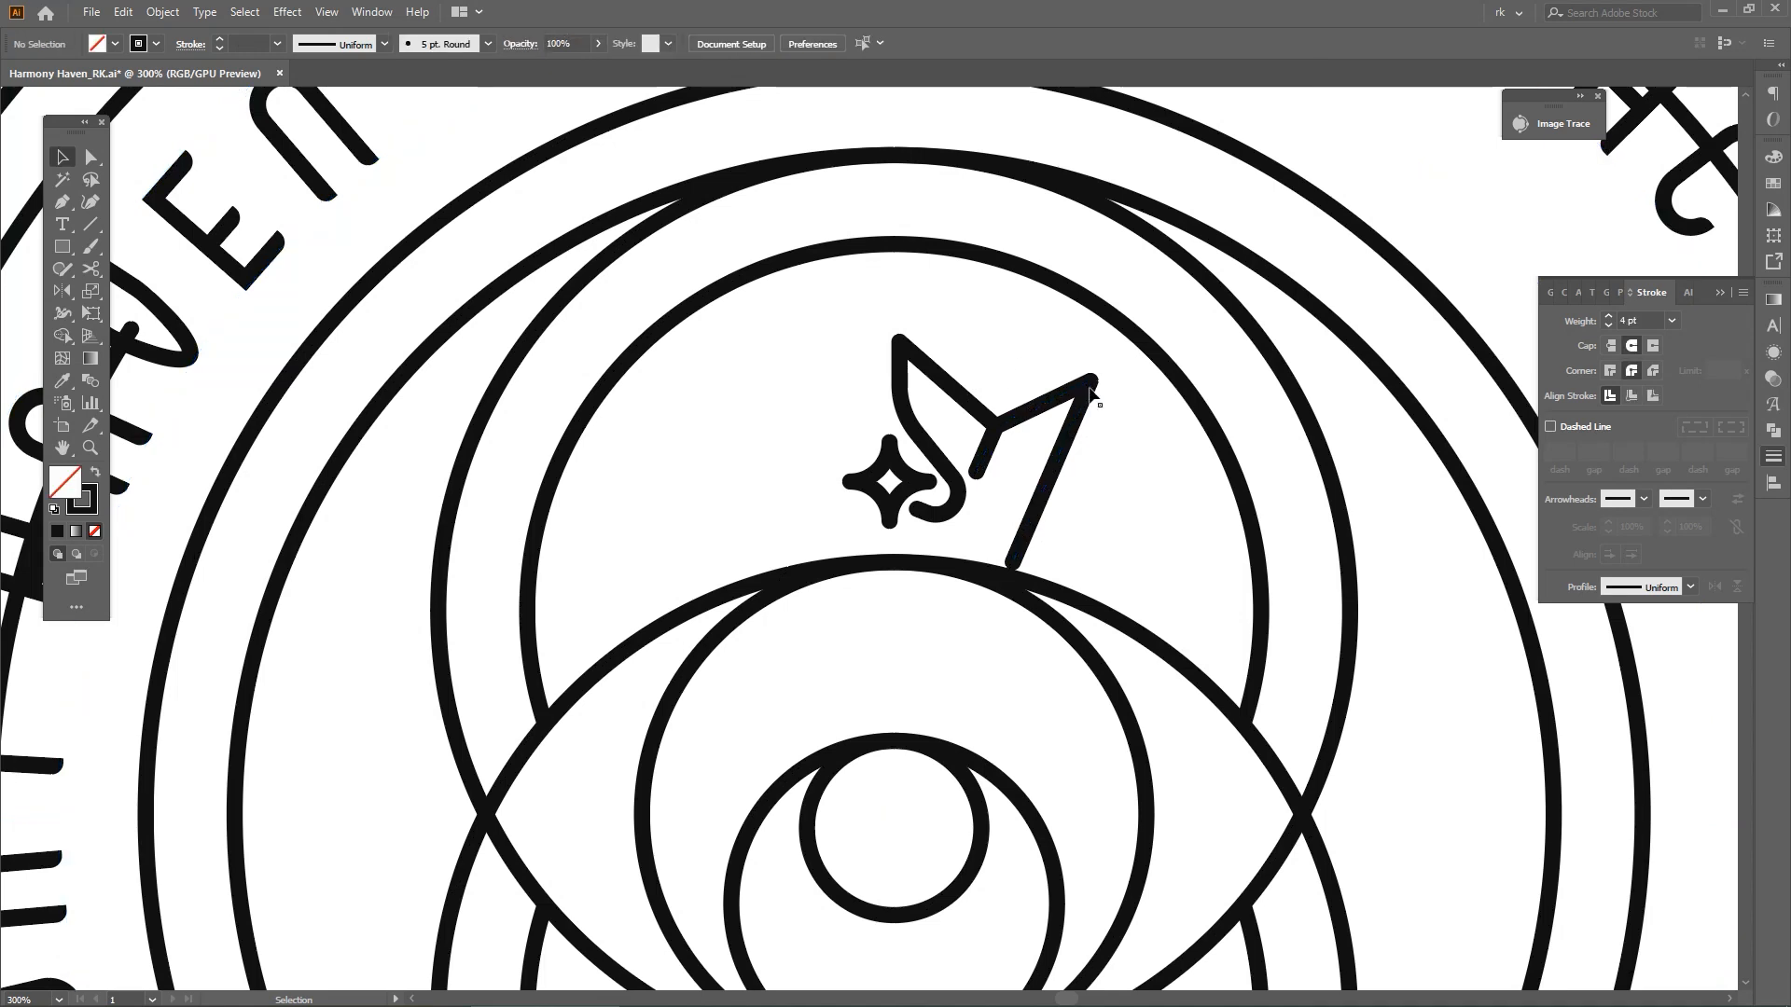
{"action": "scroll", "coordinate": [1078, 401], "scroll_direction": "down", "scroll_amount": 3}
{"action": "key", "text": "ctrl+z"}
{"action": "key", "text": "ctrl+z"}
{"action": "key", "text": "ctrl+shift+z"}
Hide the circular lettering of the badge
{"action": "key", "text": "space"}
{"action": "left_click_drag", "start_coordinate": [1077, 418], "coordinate": [916, 456]}
{"action": "key", "text": "v"}
{"action": "left_click", "coordinate": [1101, 359]}
{"action": "left_click", "coordinate": [1112, 338]}
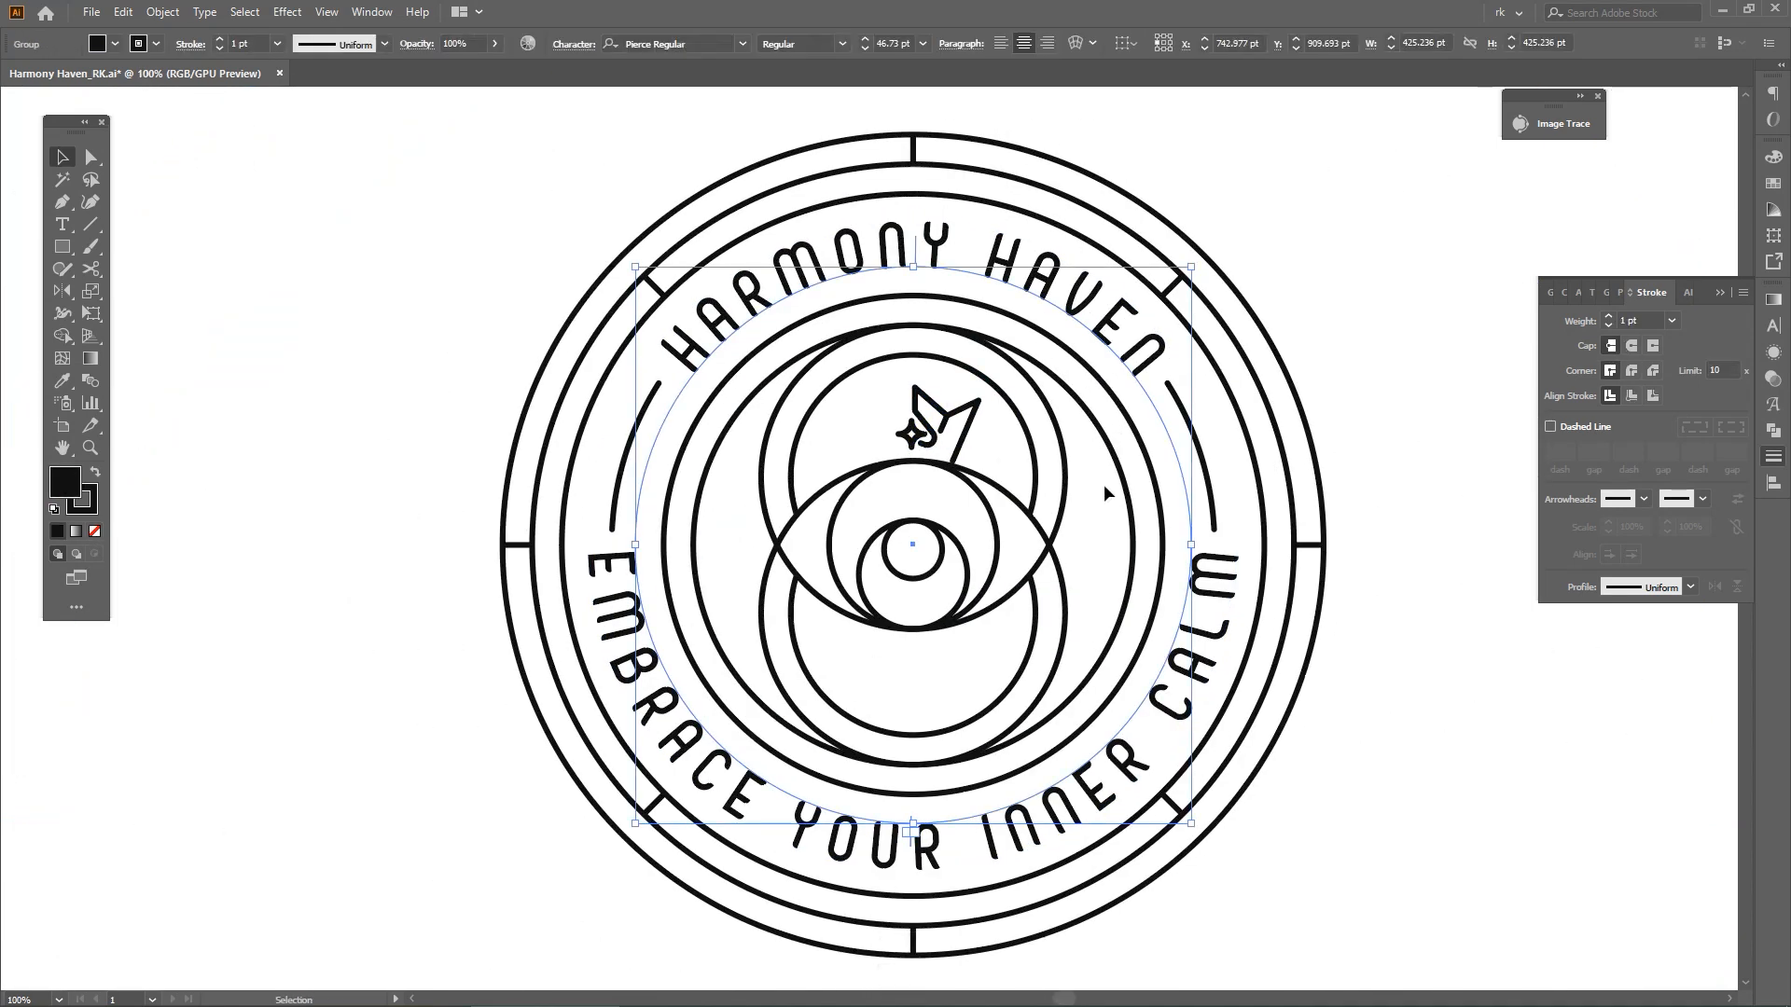
{"action": "key", "text": "ctrl+3"}
{"action": "scroll", "coordinate": [961, 429], "scroll_direction": "up", "scroll_amount": 4}
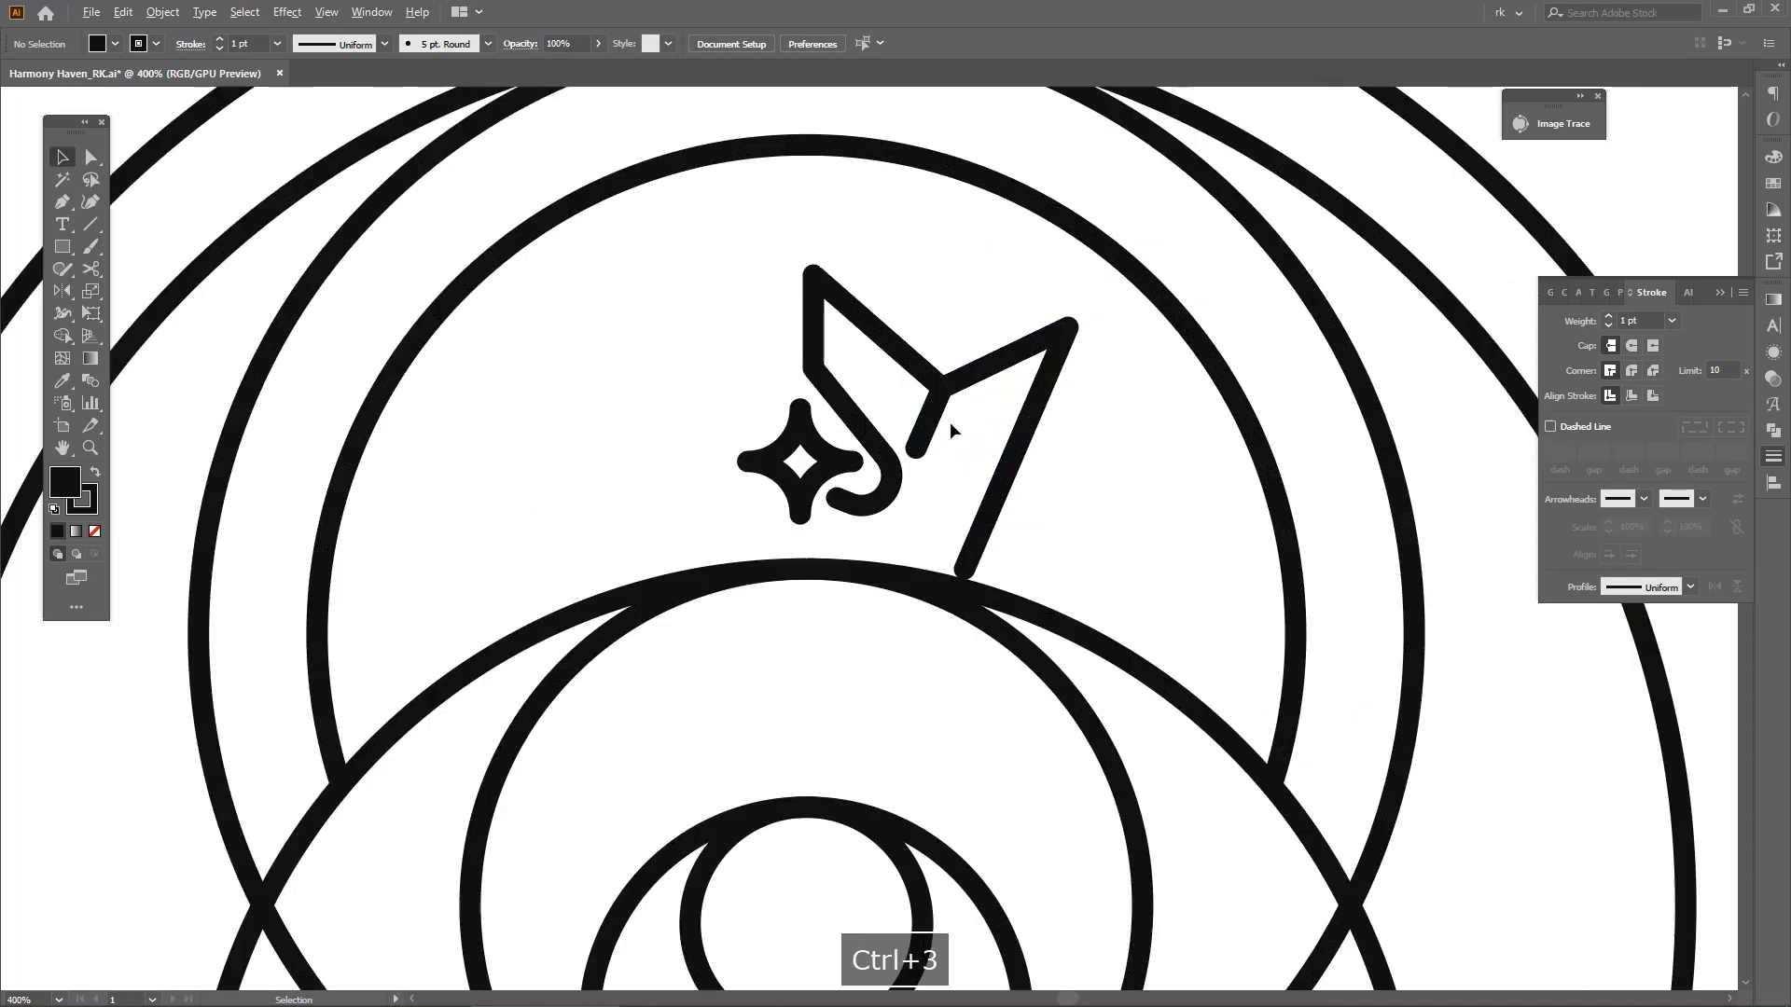
Round the bend of the inner crown path above the star into a smooth curve again
{"action": "left_click", "coordinate": [931, 383]}
{"action": "scroll", "coordinate": [932, 387], "scroll_direction": "up", "scroll_amount": 2}
{"action": "key", "text": "a"}
{"action": "left_click", "coordinate": [733, 336]}
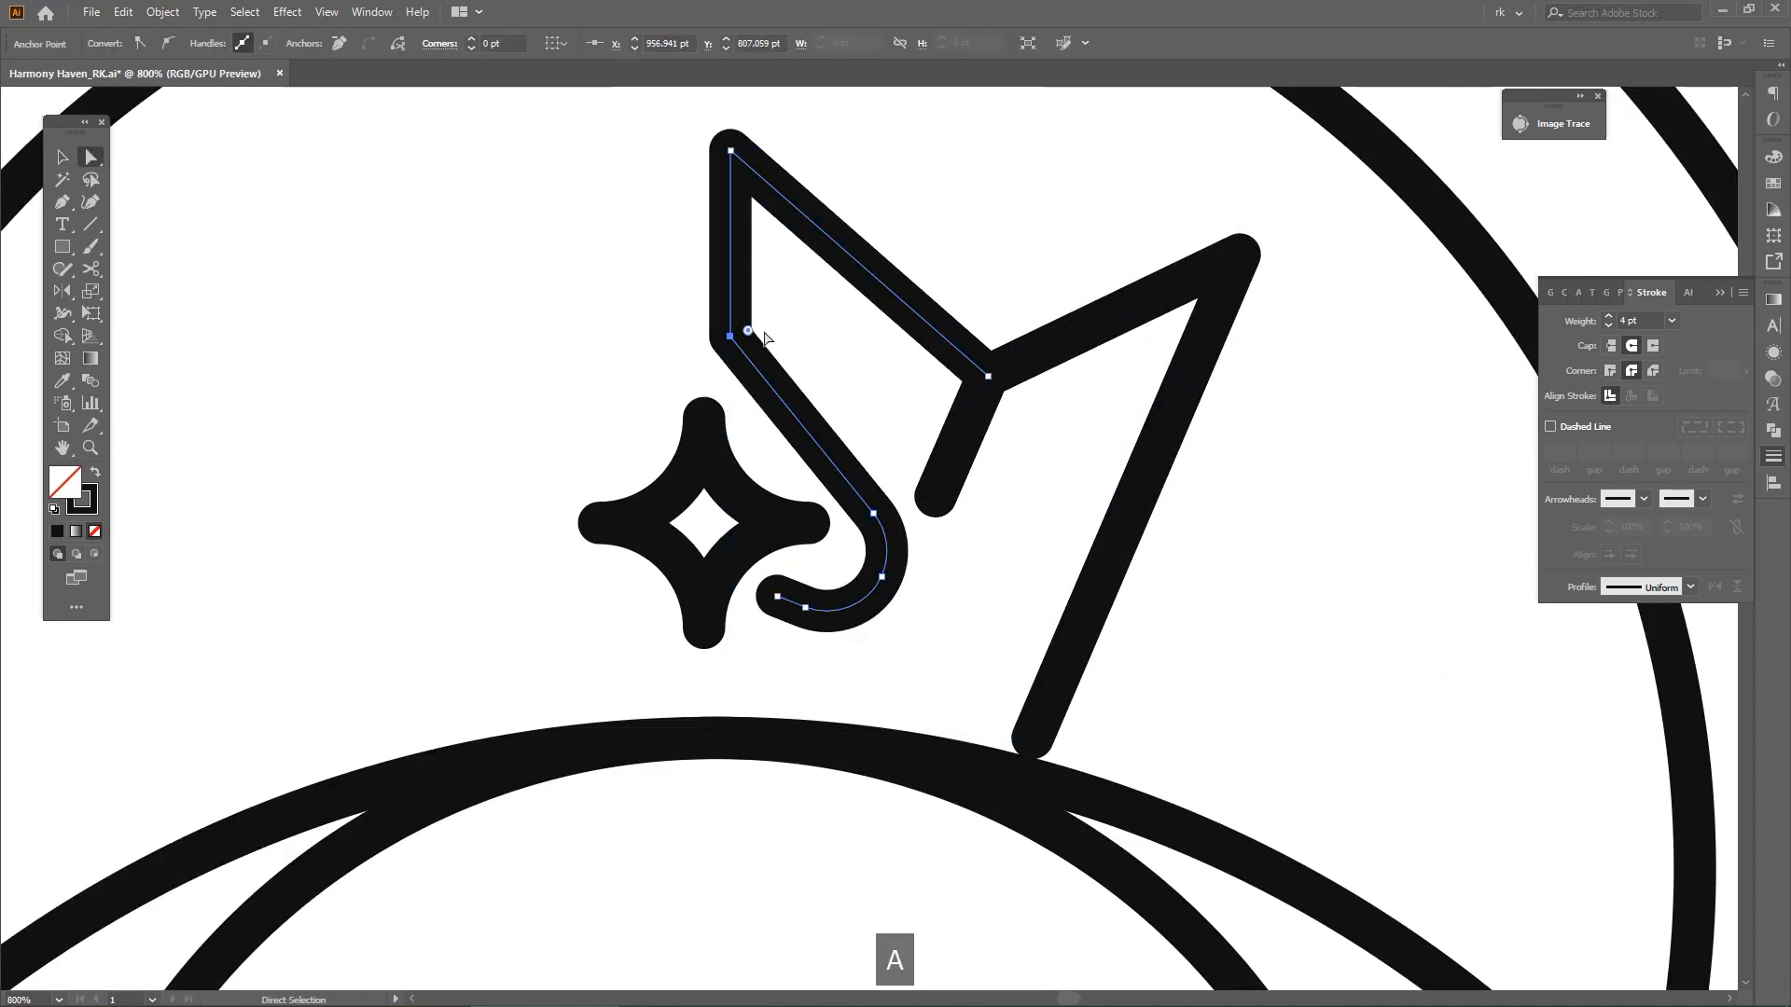
{"action": "left_click_drag", "start_coordinate": [845, 308], "coordinate": [862, 300]}
{"action": "left_click", "coordinate": [821, 366]}
{"action": "scroll", "coordinate": [858, 366], "scroll_direction": "down", "scroll_amount": 3}
{"action": "left_click_drag", "start_coordinate": [912, 420], "coordinate": [966, 425]}
{"action": "key", "text": "v"}
{"action": "scroll", "coordinate": [926, 420], "scroll_direction": "up", "scroll_amount": 1}
{"action": "key", "text": "v"}
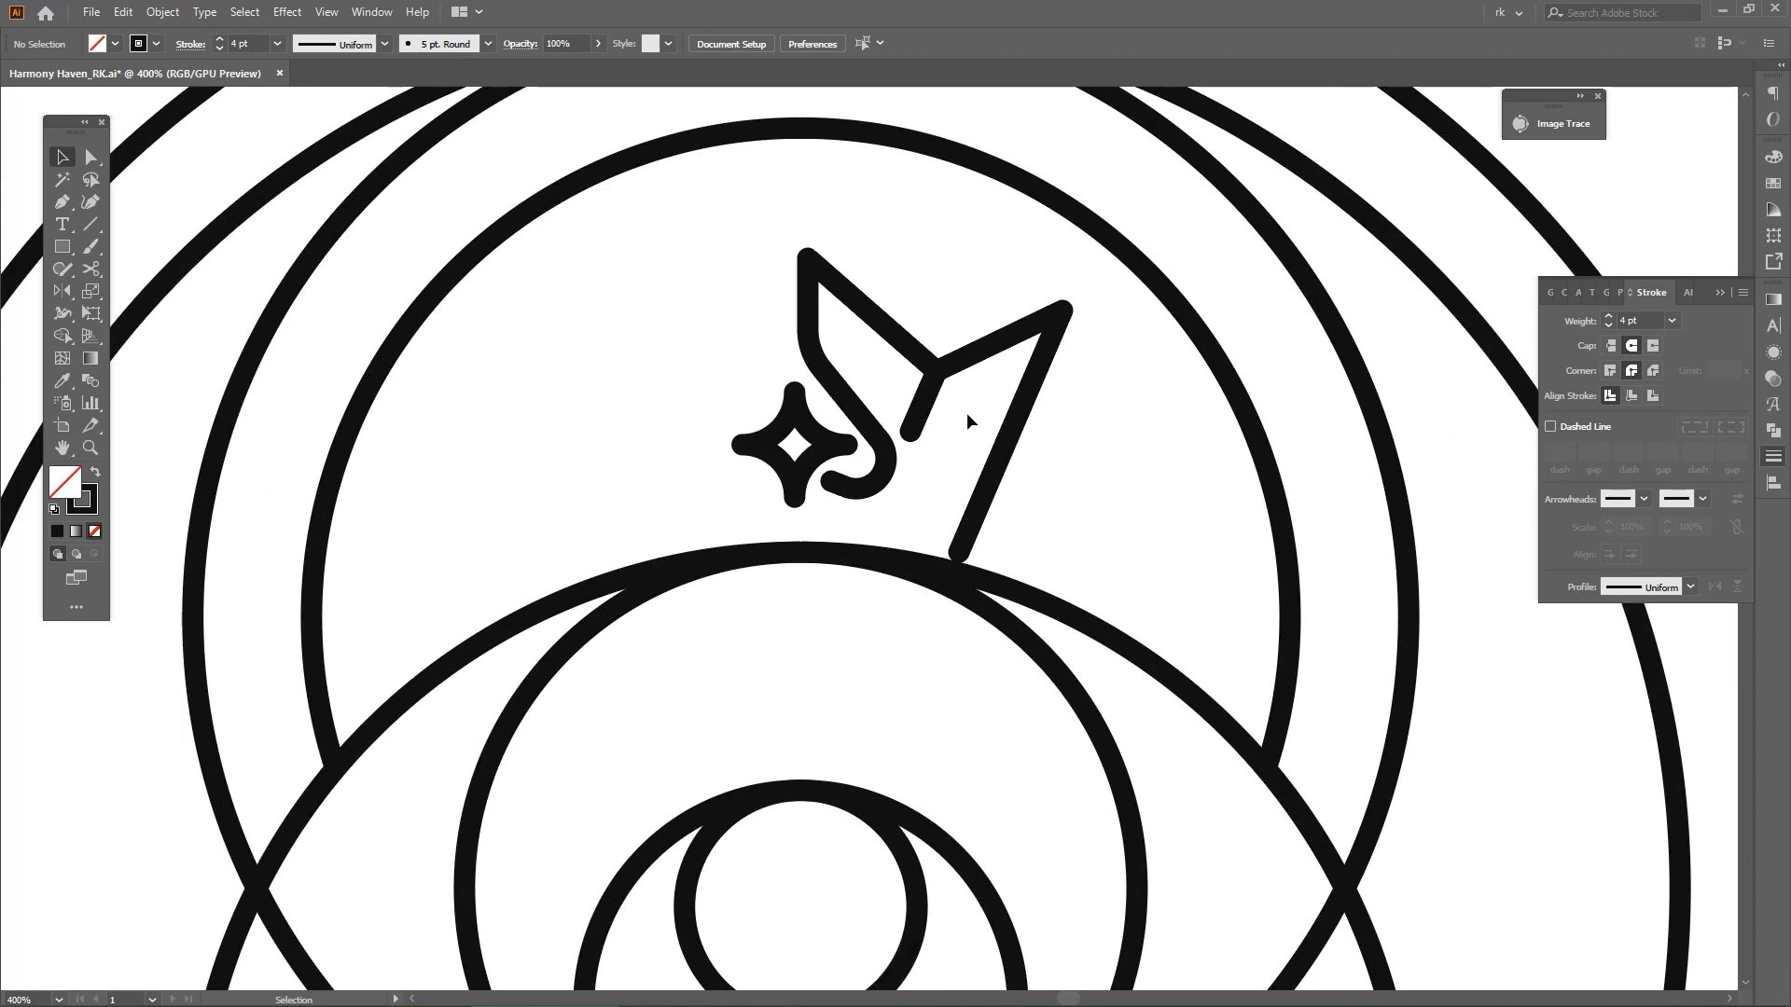
Group the two paths that form the right half of the crown
{"action": "scroll", "coordinate": [966, 412], "scroll_direction": "up", "scroll_amount": 1}
{"action": "key", "text": "space"}
{"action": "left_click", "coordinate": [906, 326]}
{"action": "key", "text": "space"}
{"action": "left_click_drag", "start_coordinate": [987, 319], "coordinate": [987, 356]}
{"action": "key", "text": "ctrl+g"}
Try to mirror a copy of the crown half across the top centre of the eye
{"action": "key", "text": "o"}
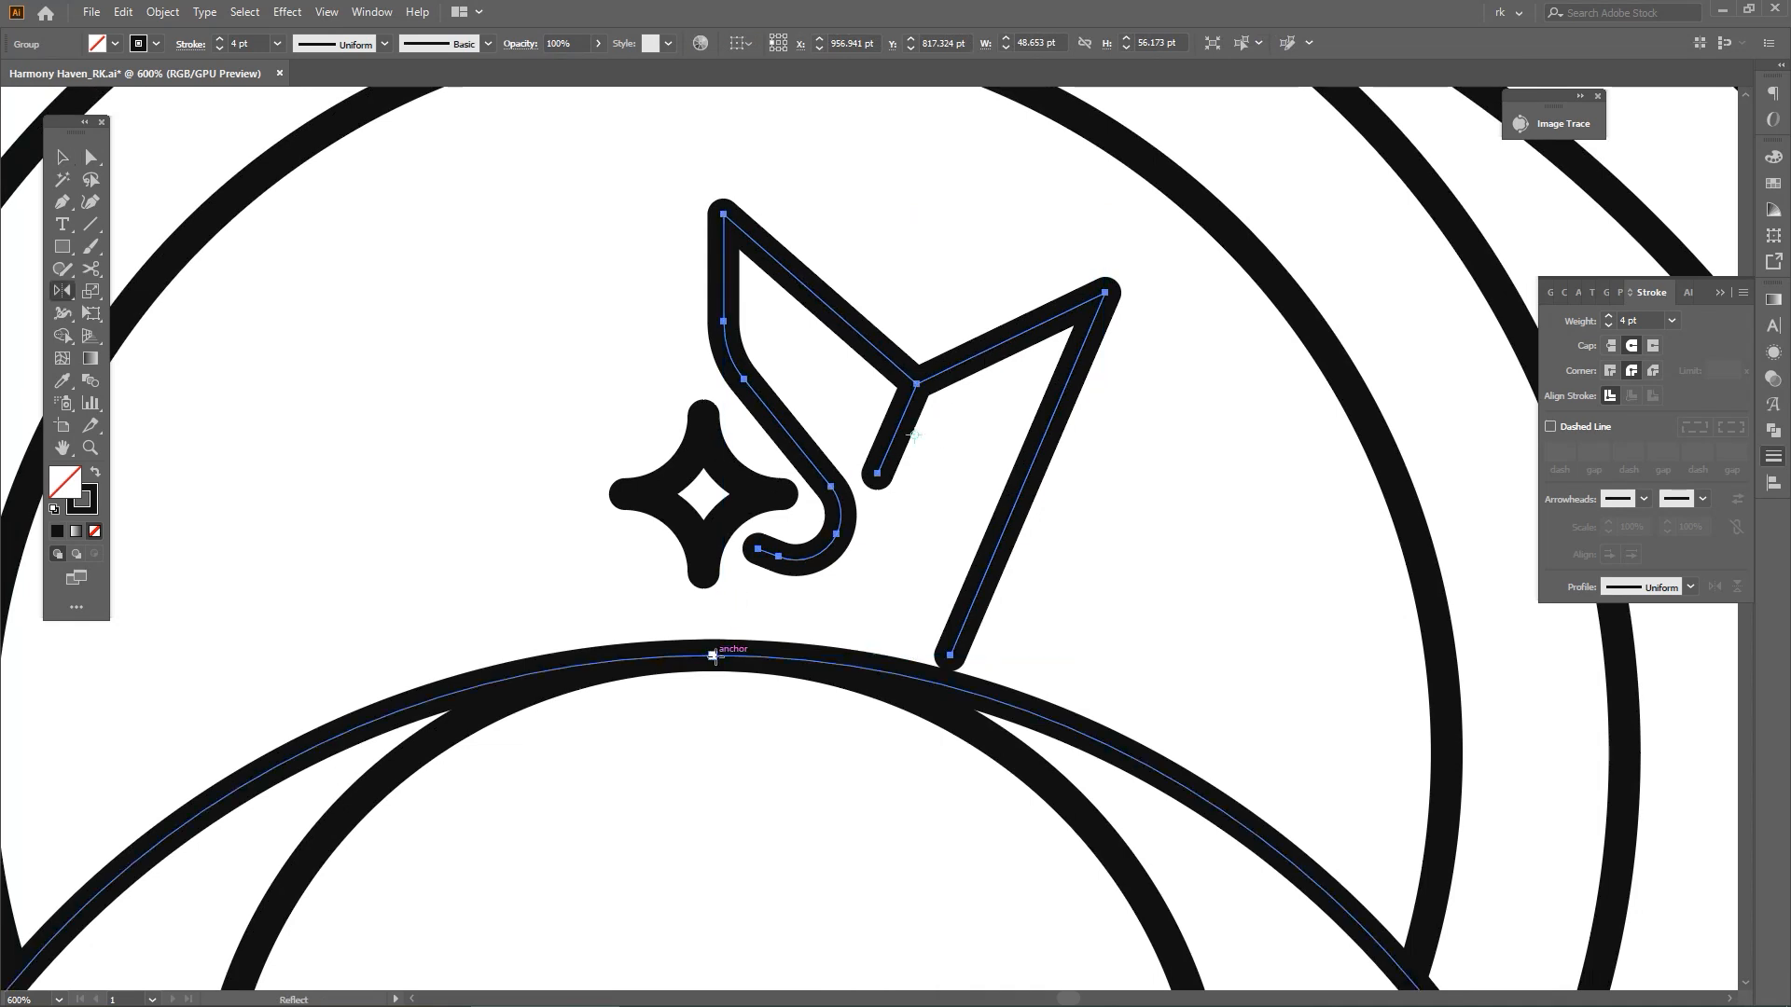
{"action": "left_click", "coordinate": [712, 655]}
{"action": "left_click_drag", "start_coordinate": [709, 667], "coordinate": [541, 687]}
{"action": "left_click_drag", "start_coordinate": [835, 619], "coordinate": [873, 625]}
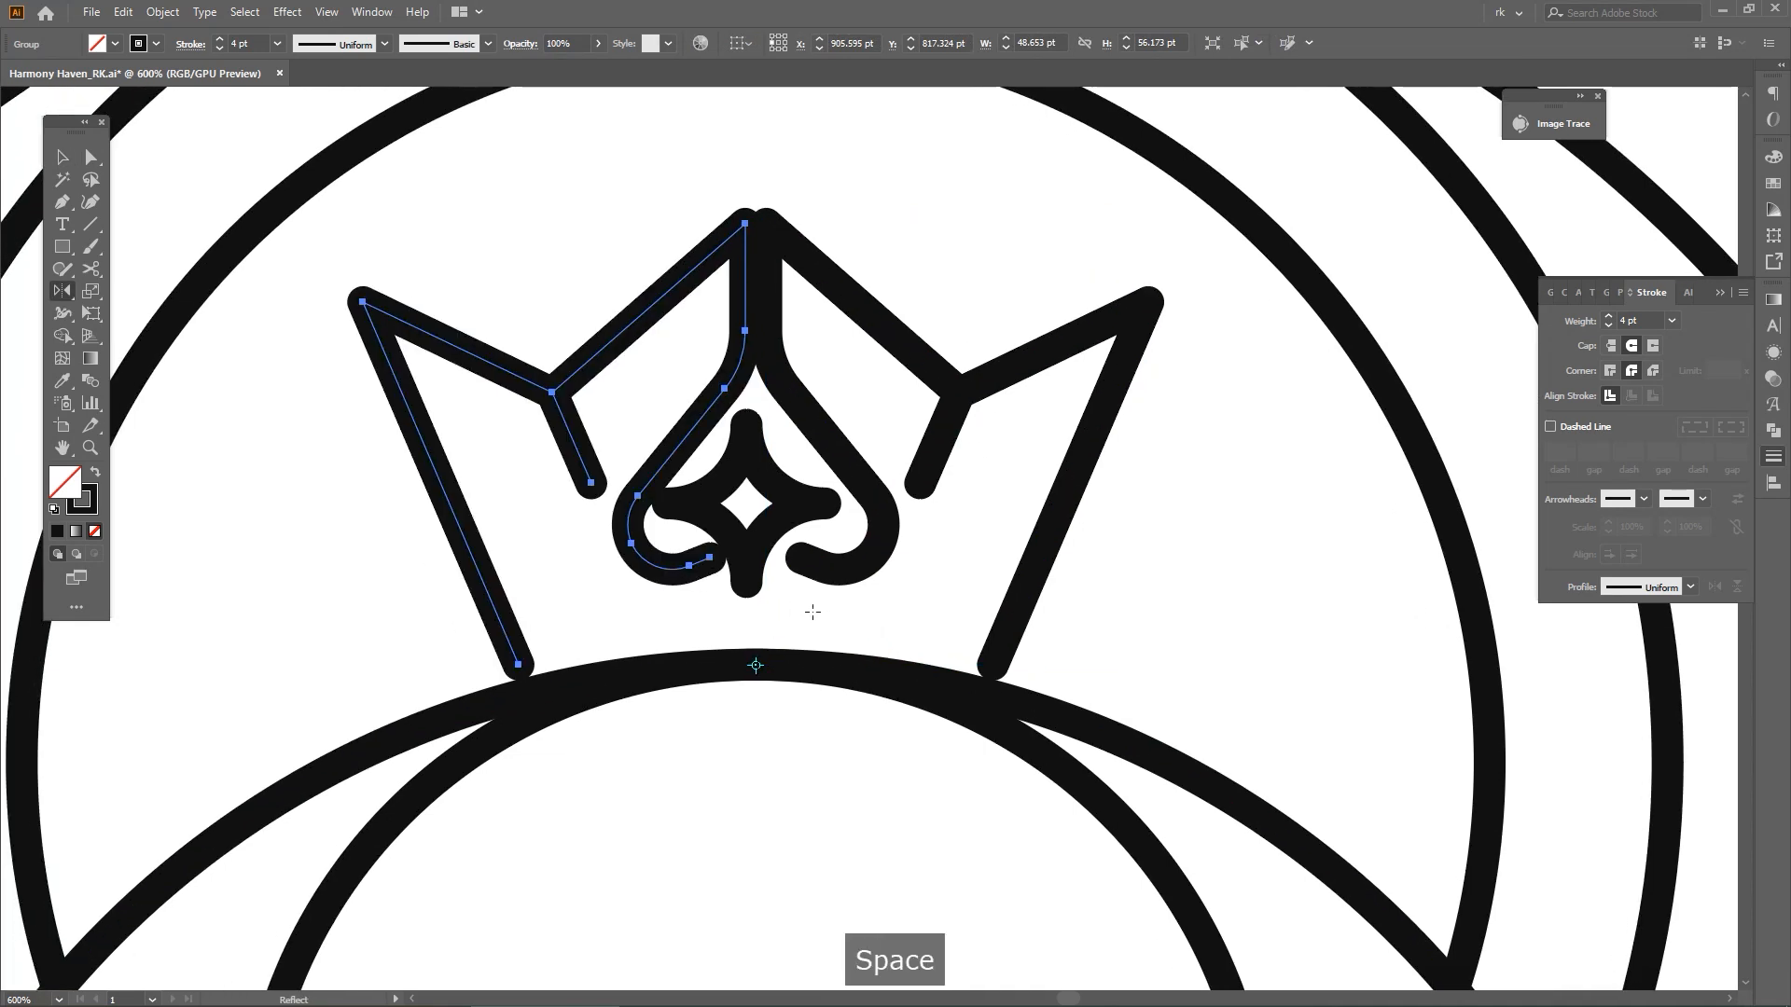
{"action": "key", "text": "ctrl+z"}
Shift the crown half slightly outward and mirror a copy of it across the top centre of the eye
{"action": "key", "text": "v"}
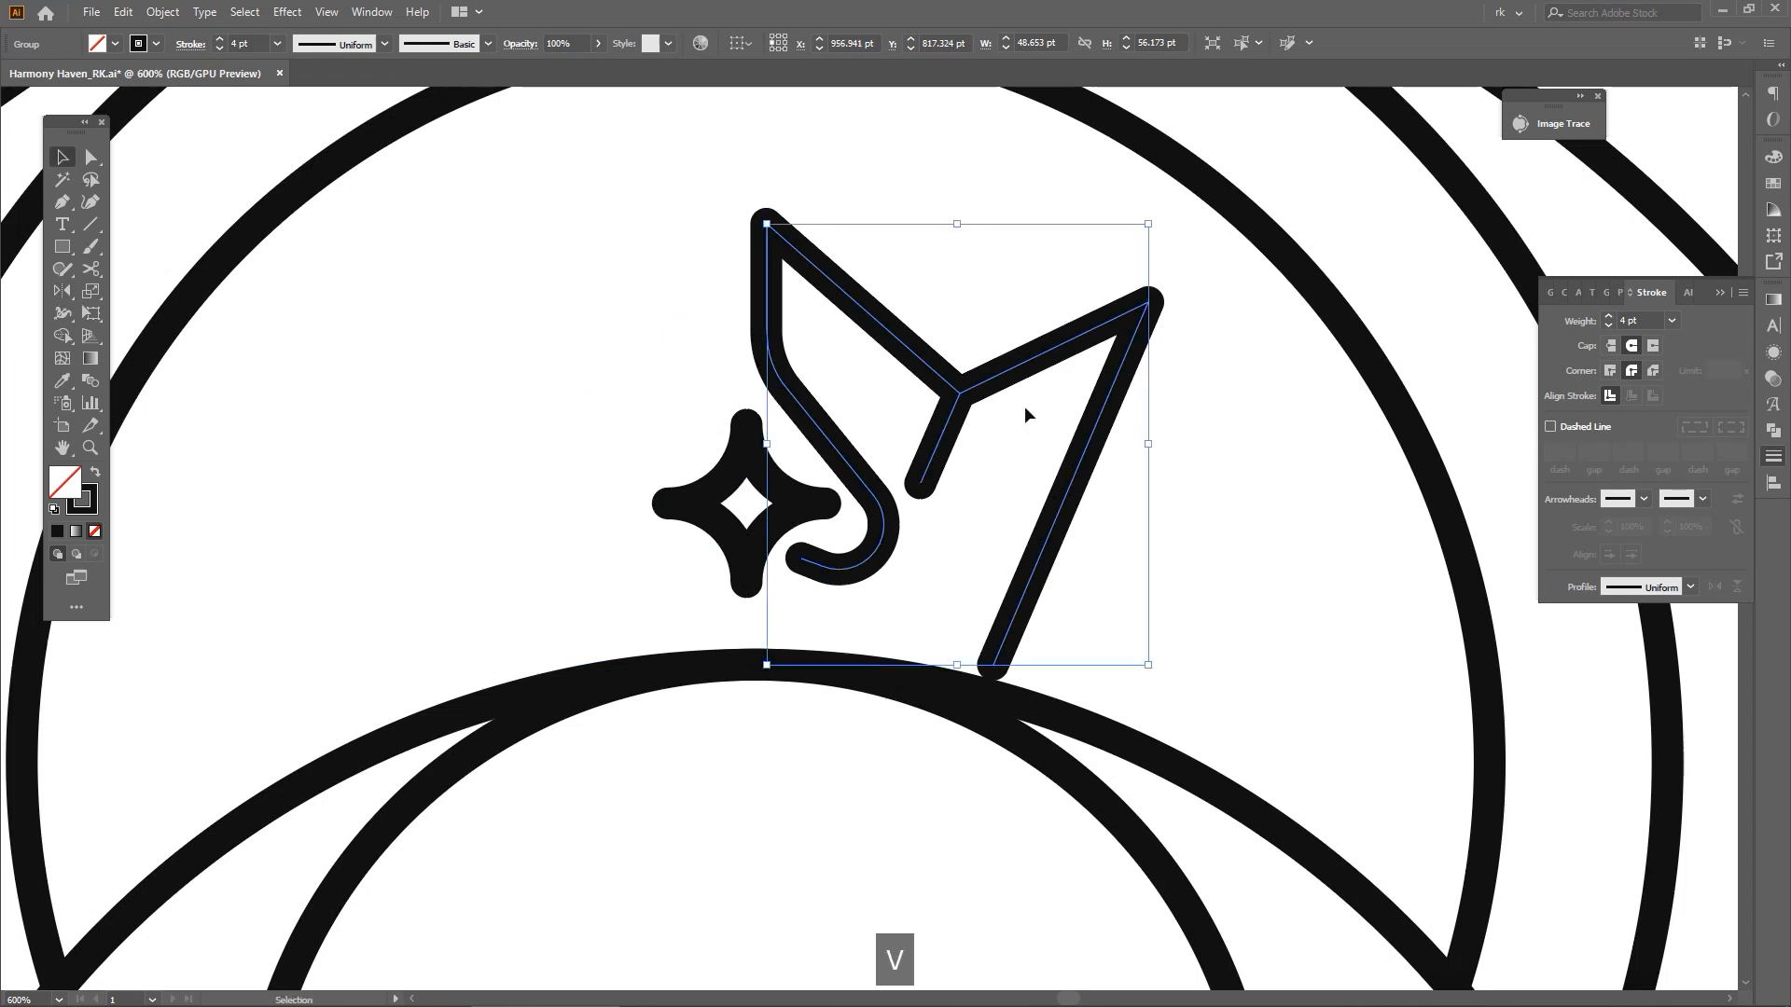
{"action": "left_click_drag", "start_coordinate": [1035, 370], "coordinate": [1054, 370]}
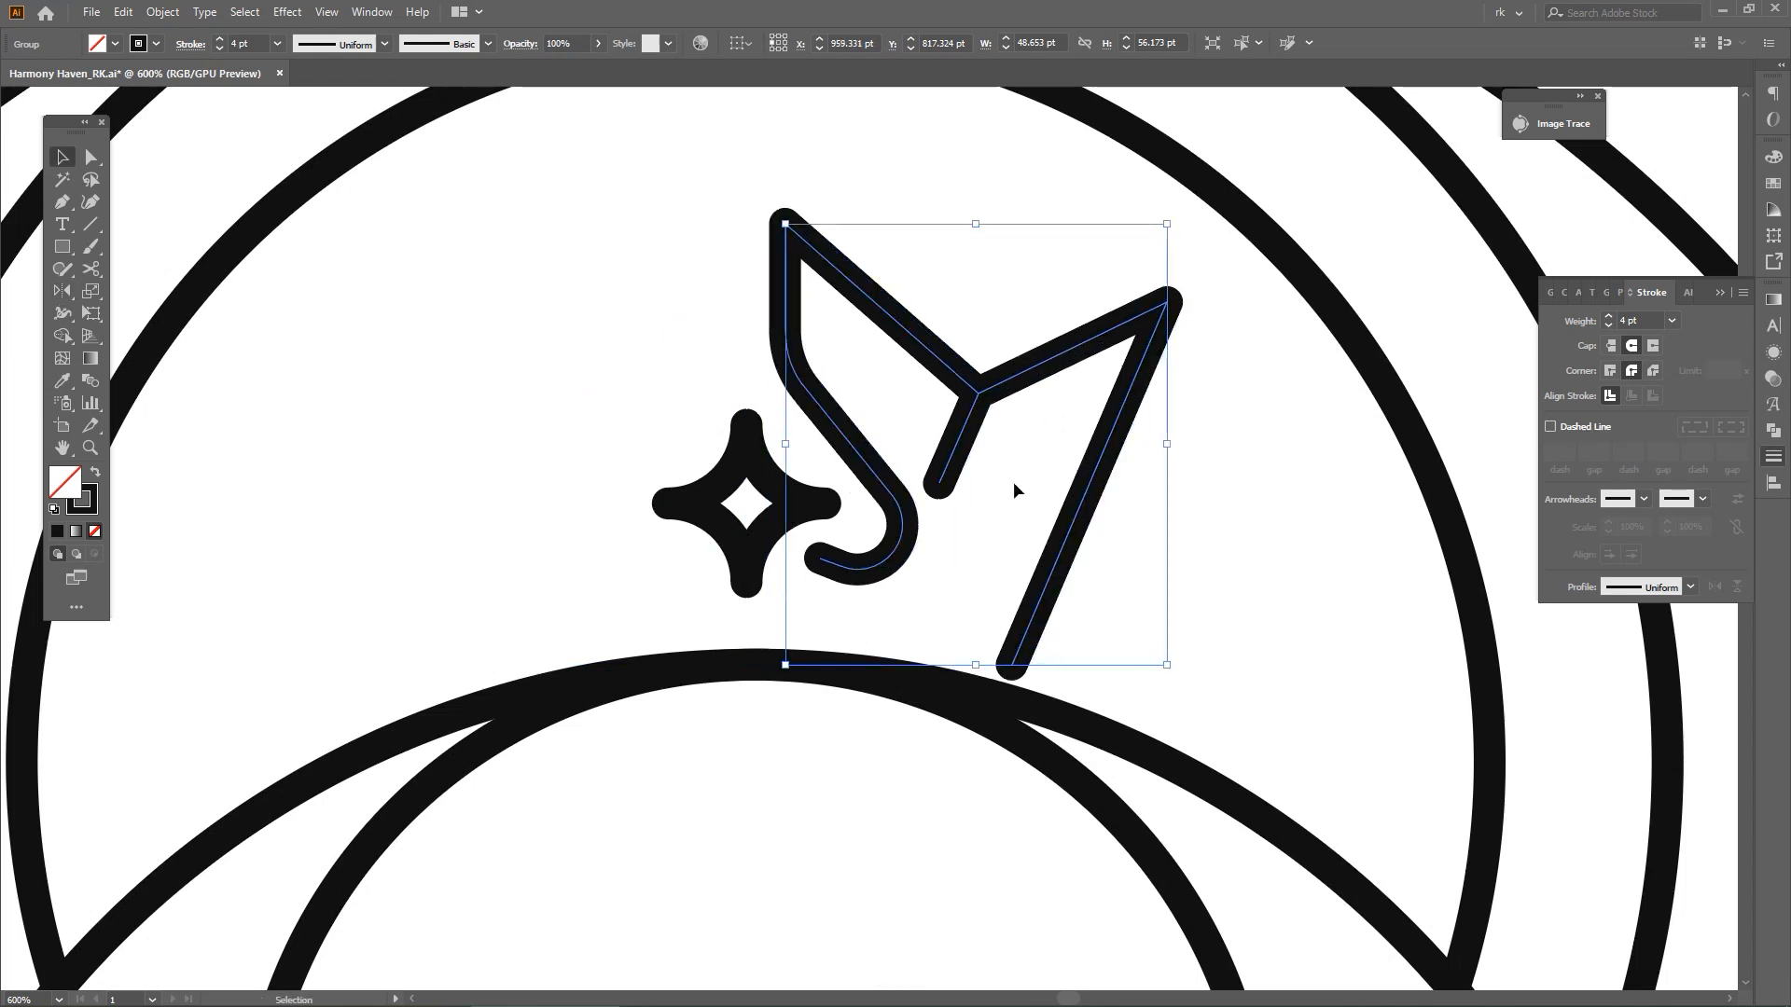
{"action": "key", "text": "ctrl+g"}
{"action": "key", "text": "o"}
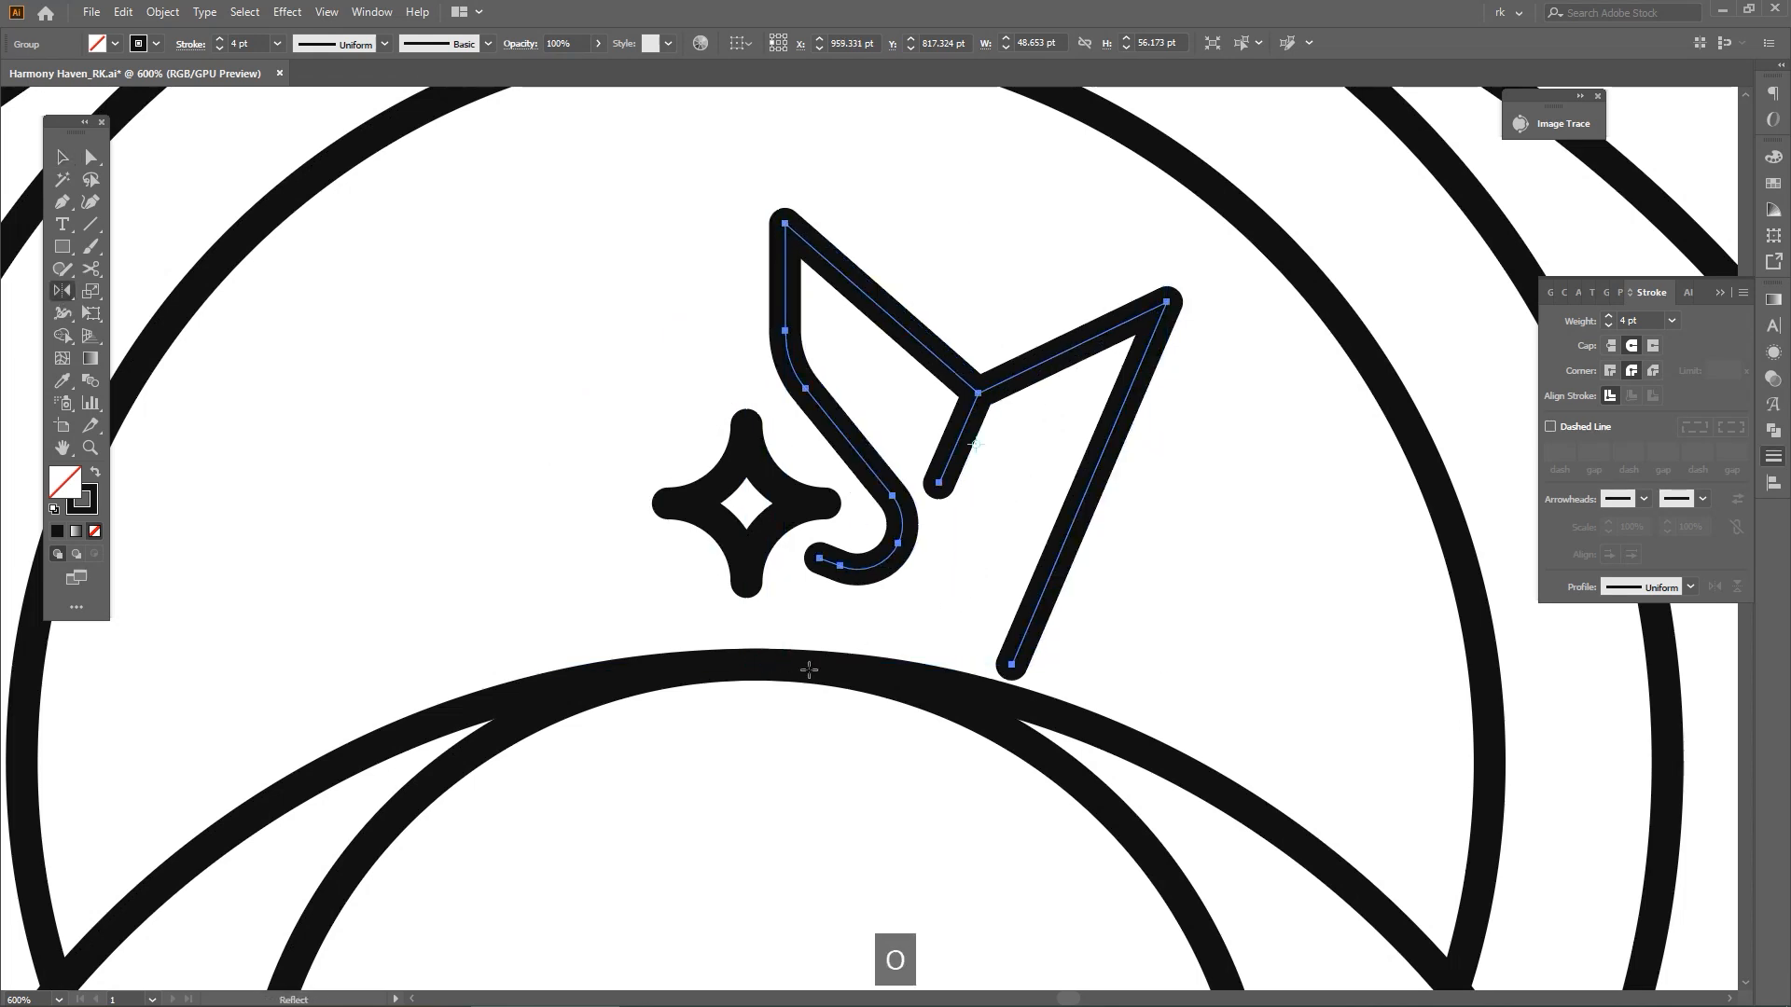
{"action": "left_click", "coordinate": [756, 665]}
{"action": "left_click_drag", "start_coordinate": [755, 665], "coordinate": [600, 699]}
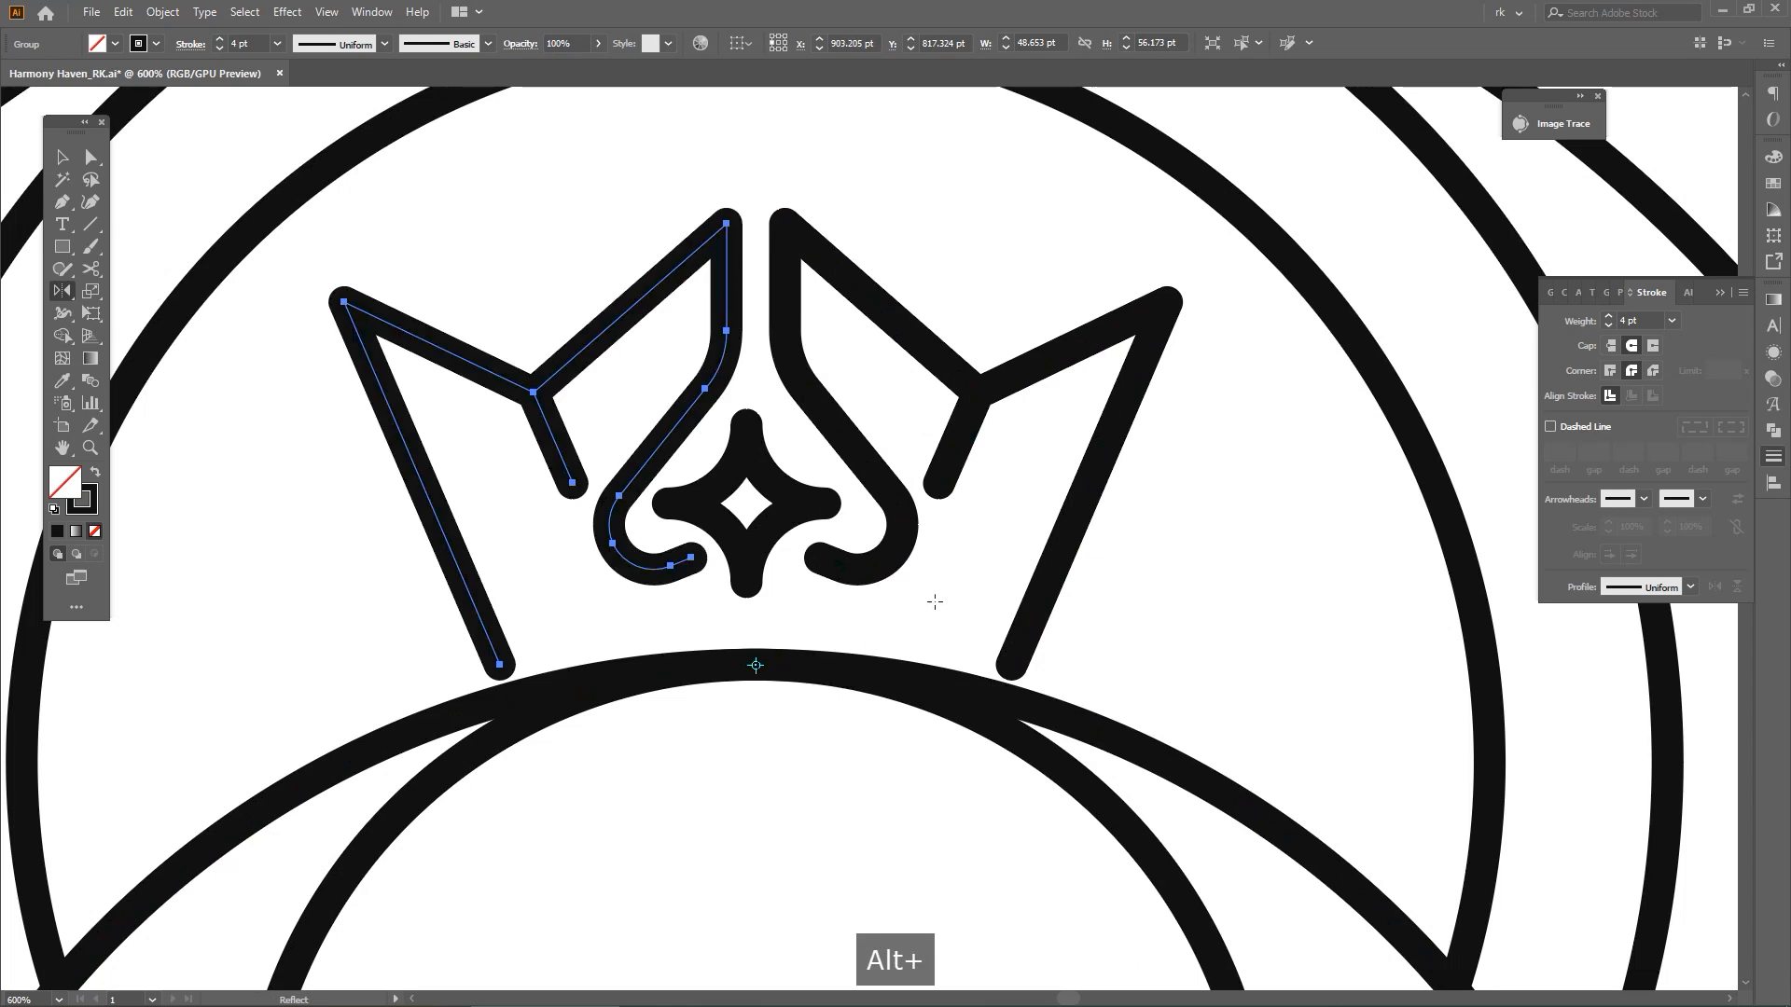
{"action": "key", "text": "v"}
{"action": "left_click", "coordinate": [950, 569]}
Group the crown halves with the star and enlarge them slightly upward, keeping the base on the eye's upper edge
{"action": "scroll", "coordinate": [960, 571], "scroll_direction": "down", "scroll_amount": 2}
{"action": "key", "text": "space"}
{"action": "left_click_drag", "start_coordinate": [971, 574], "coordinate": [955, 542]}
{"action": "key", "text": "v"}
{"action": "scroll", "coordinate": [956, 537], "scroll_direction": "down", "scroll_amount": 2}
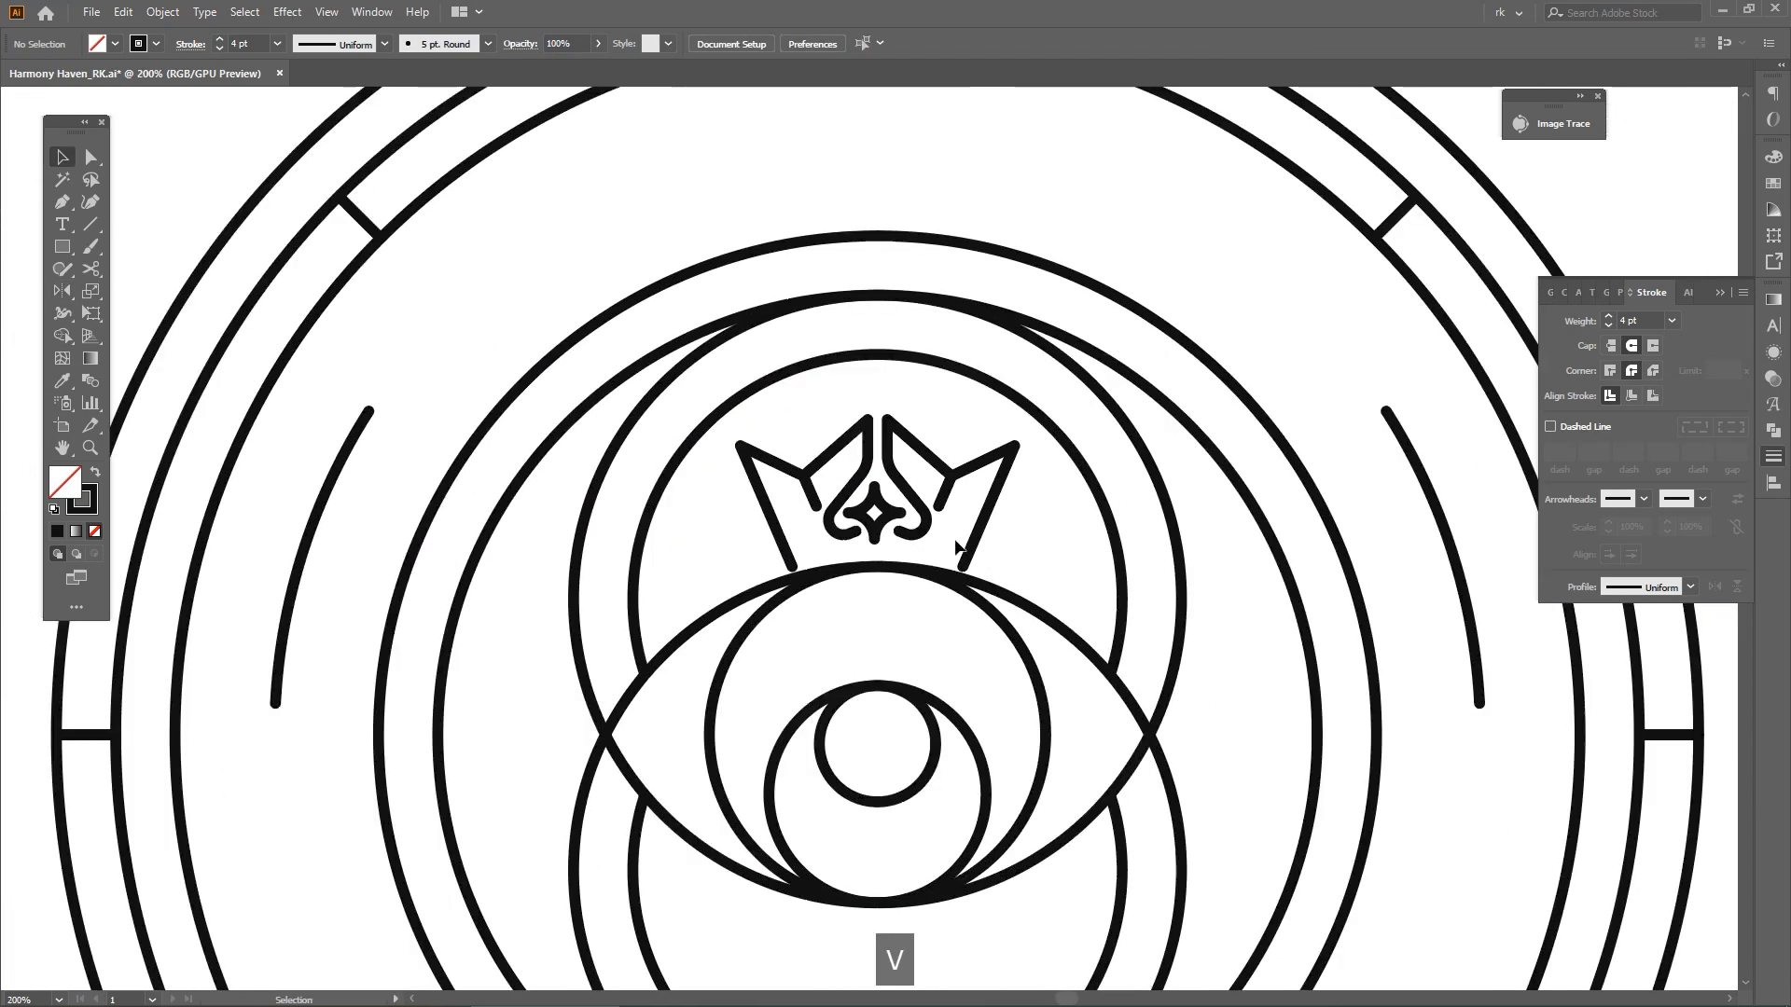
{"action": "scroll", "coordinate": [954, 526], "scroll_direction": "up", "scroll_amount": 2}
{"action": "key", "text": "ctrl+a"}
{"action": "key", "text": "space"}
{"action": "left_click_drag", "start_coordinate": [939, 395], "coordinate": [925, 382]}
{"action": "key", "text": "ctrl+g"}
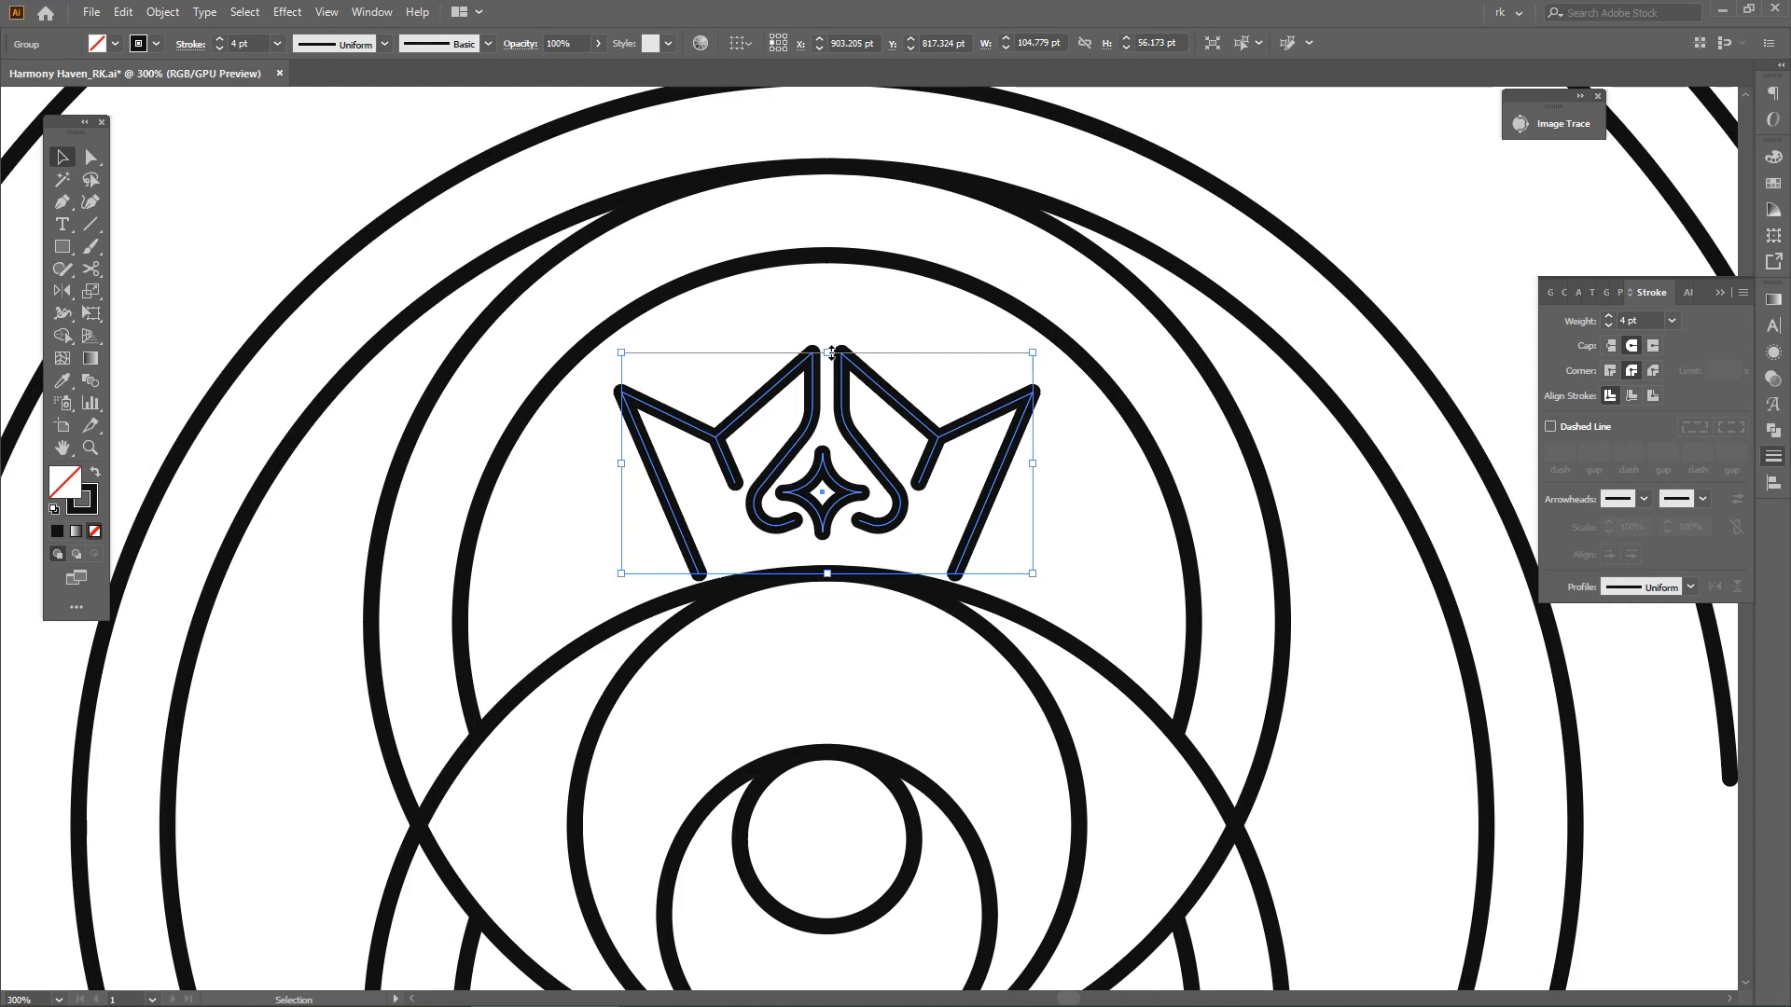
{"action": "left_click_drag", "start_coordinate": [831, 352], "coordinate": [829, 331]}
{"action": "key", "text": "space"}
{"action": "left_click_drag", "start_coordinate": [936, 386], "coordinate": [933, 364]}
Copy the circle forming the eye's upper edge in place and enlarge the copy to about 244 pt, raising its top above the original
{"action": "left_click_drag", "start_coordinate": [1033, 550], "coordinate": [978, 476]}
{"action": "left_click", "coordinate": [1020, 552]}
{"action": "key", "text": "ctrl+c"}
{"action": "key", "text": "ctrl+f"}
{"action": "key", "text": "v"}
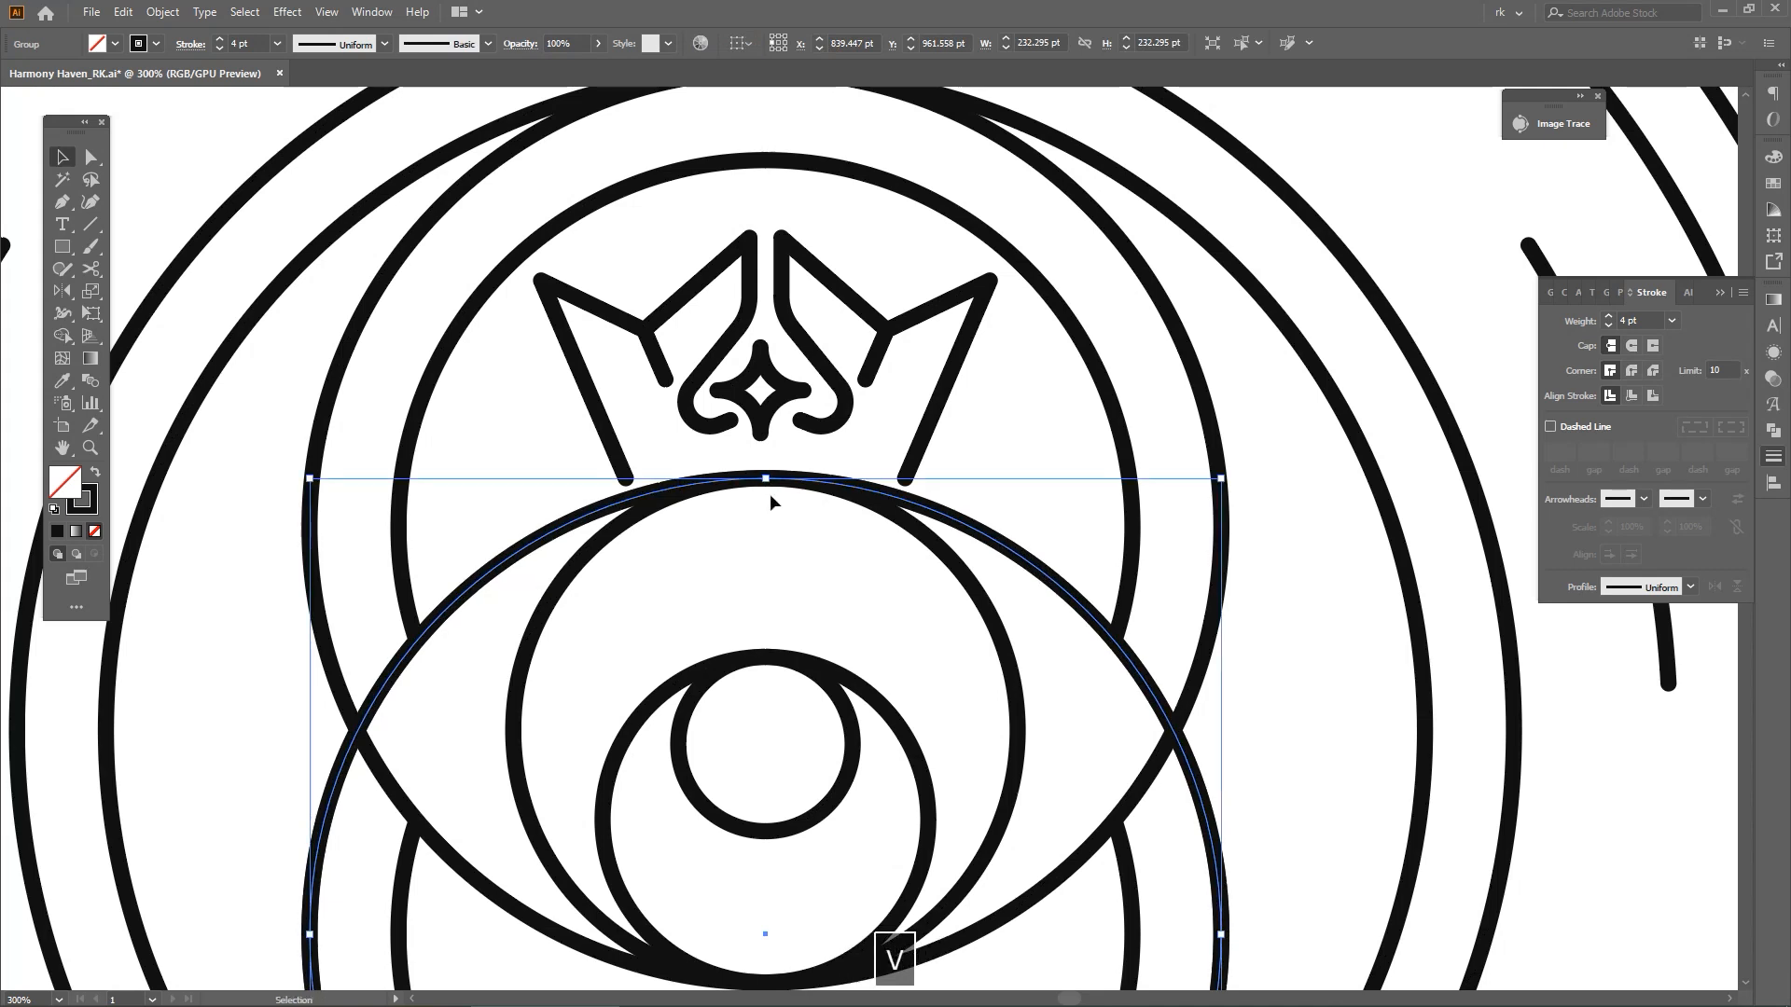
{"action": "scroll", "coordinate": [769, 494], "scroll_direction": "up", "scroll_amount": 1}
{"action": "left_click_drag", "start_coordinate": [768, 476], "coordinate": [763, 446]}
{"action": "key", "text": "space"}
{"action": "left_click_drag", "start_coordinate": [988, 438], "coordinate": [977, 457]}
Trim the enlarged circle with Shape Builder against the crown's outer outlines, leaving only the arc that closes the crown's base
{"action": "key", "text": "a"}
{"action": "left_click", "coordinate": [965, 456], "text": "shift"}
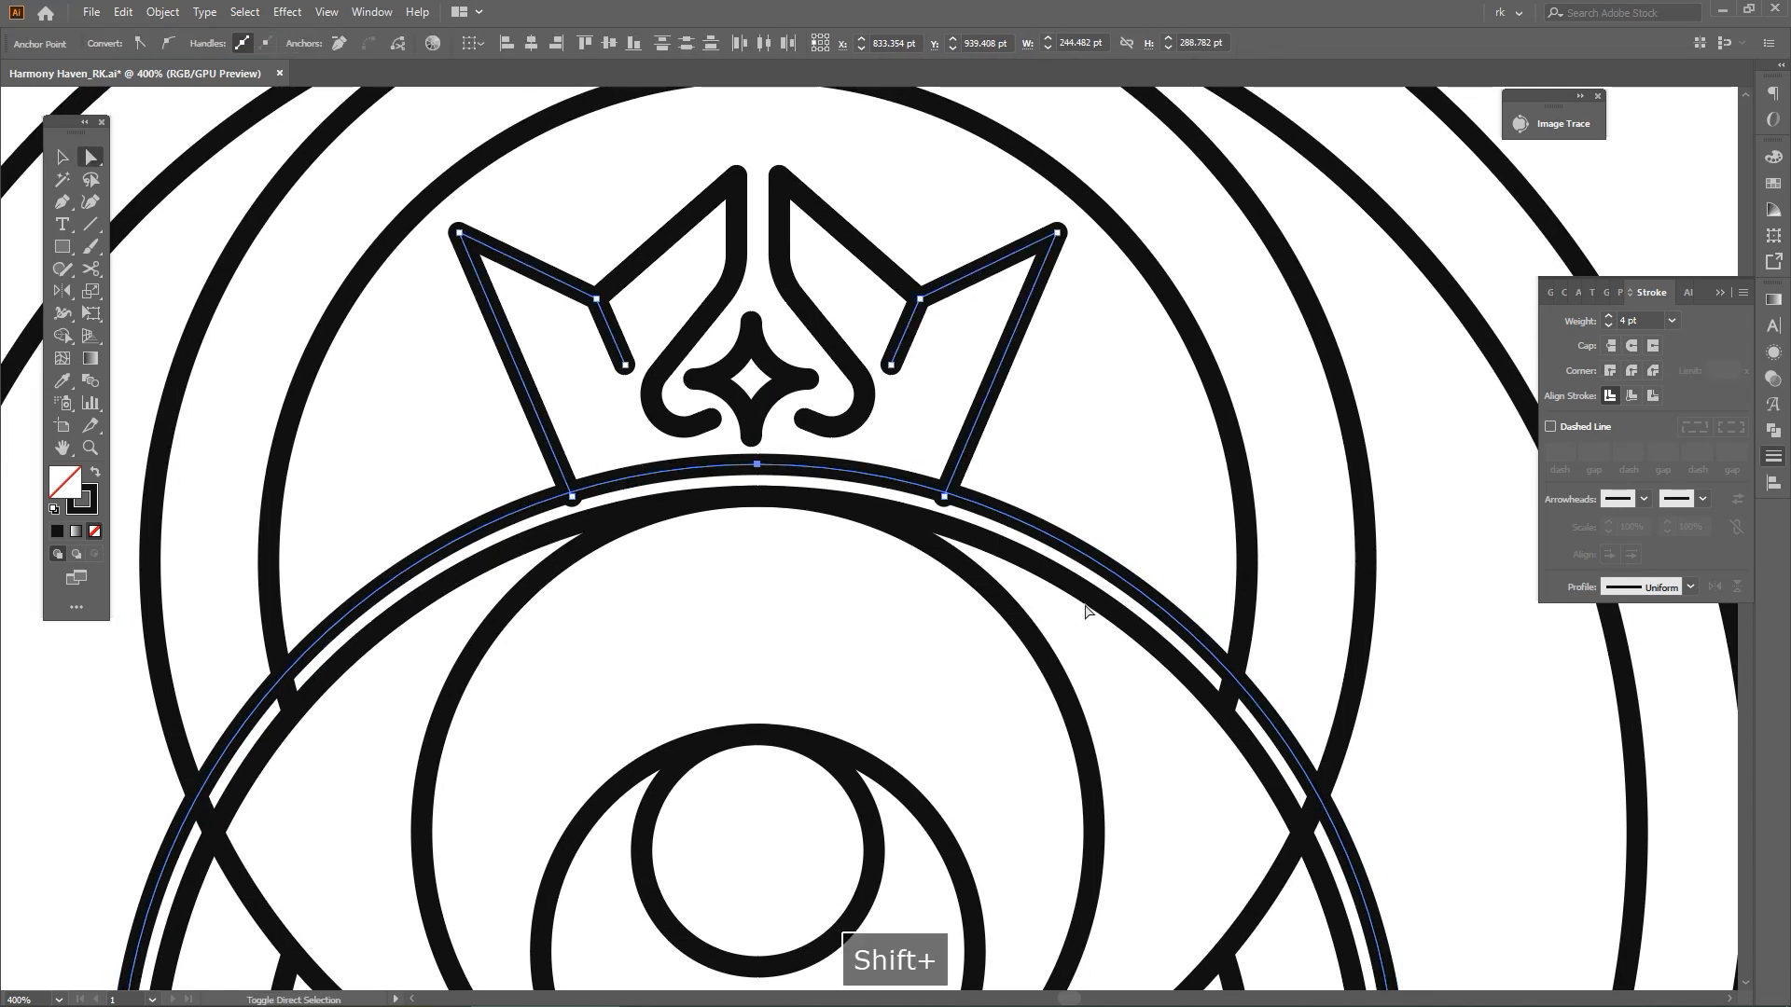
{"action": "key", "text": "shift+m"}
{"action": "left_click", "coordinate": [1111, 572], "text": "alt"}
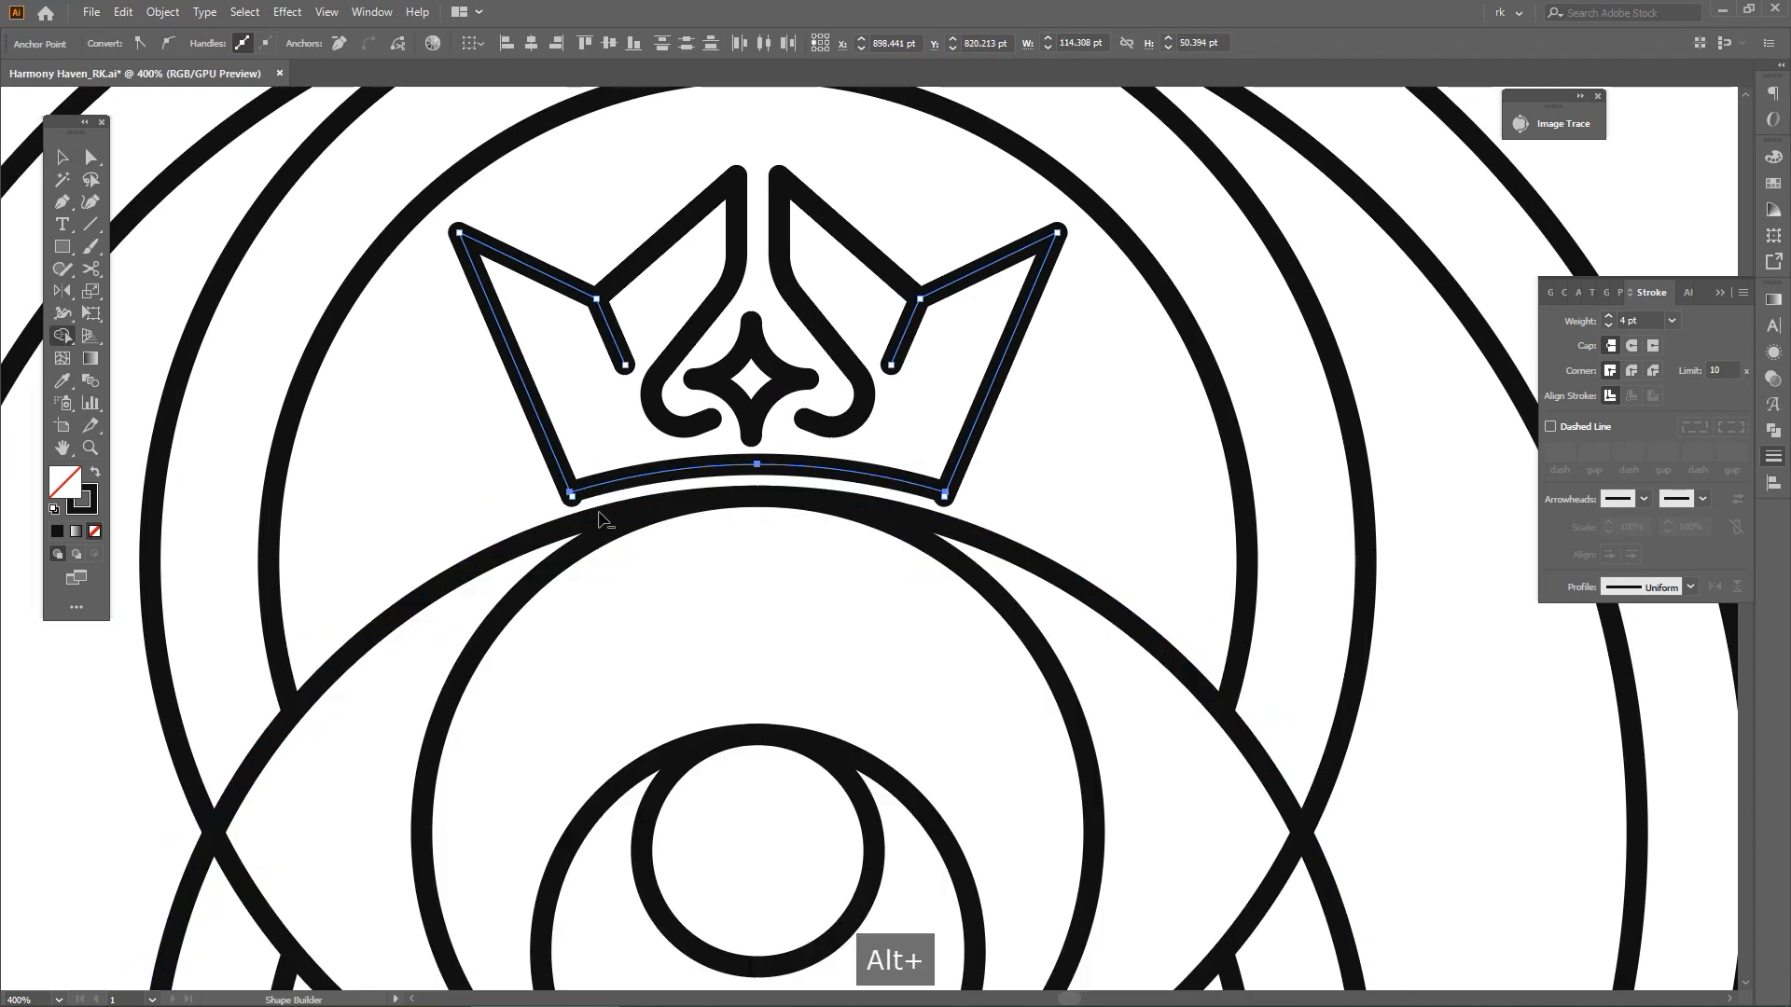
{"action": "scroll", "coordinate": [599, 515], "scroll_direction": "up", "scroll_amount": 4}
{"action": "left_click", "coordinate": [513, 448], "text": "alt"}
{"action": "scroll", "coordinate": [700, 521], "scroll_direction": "down", "scroll_amount": 3}
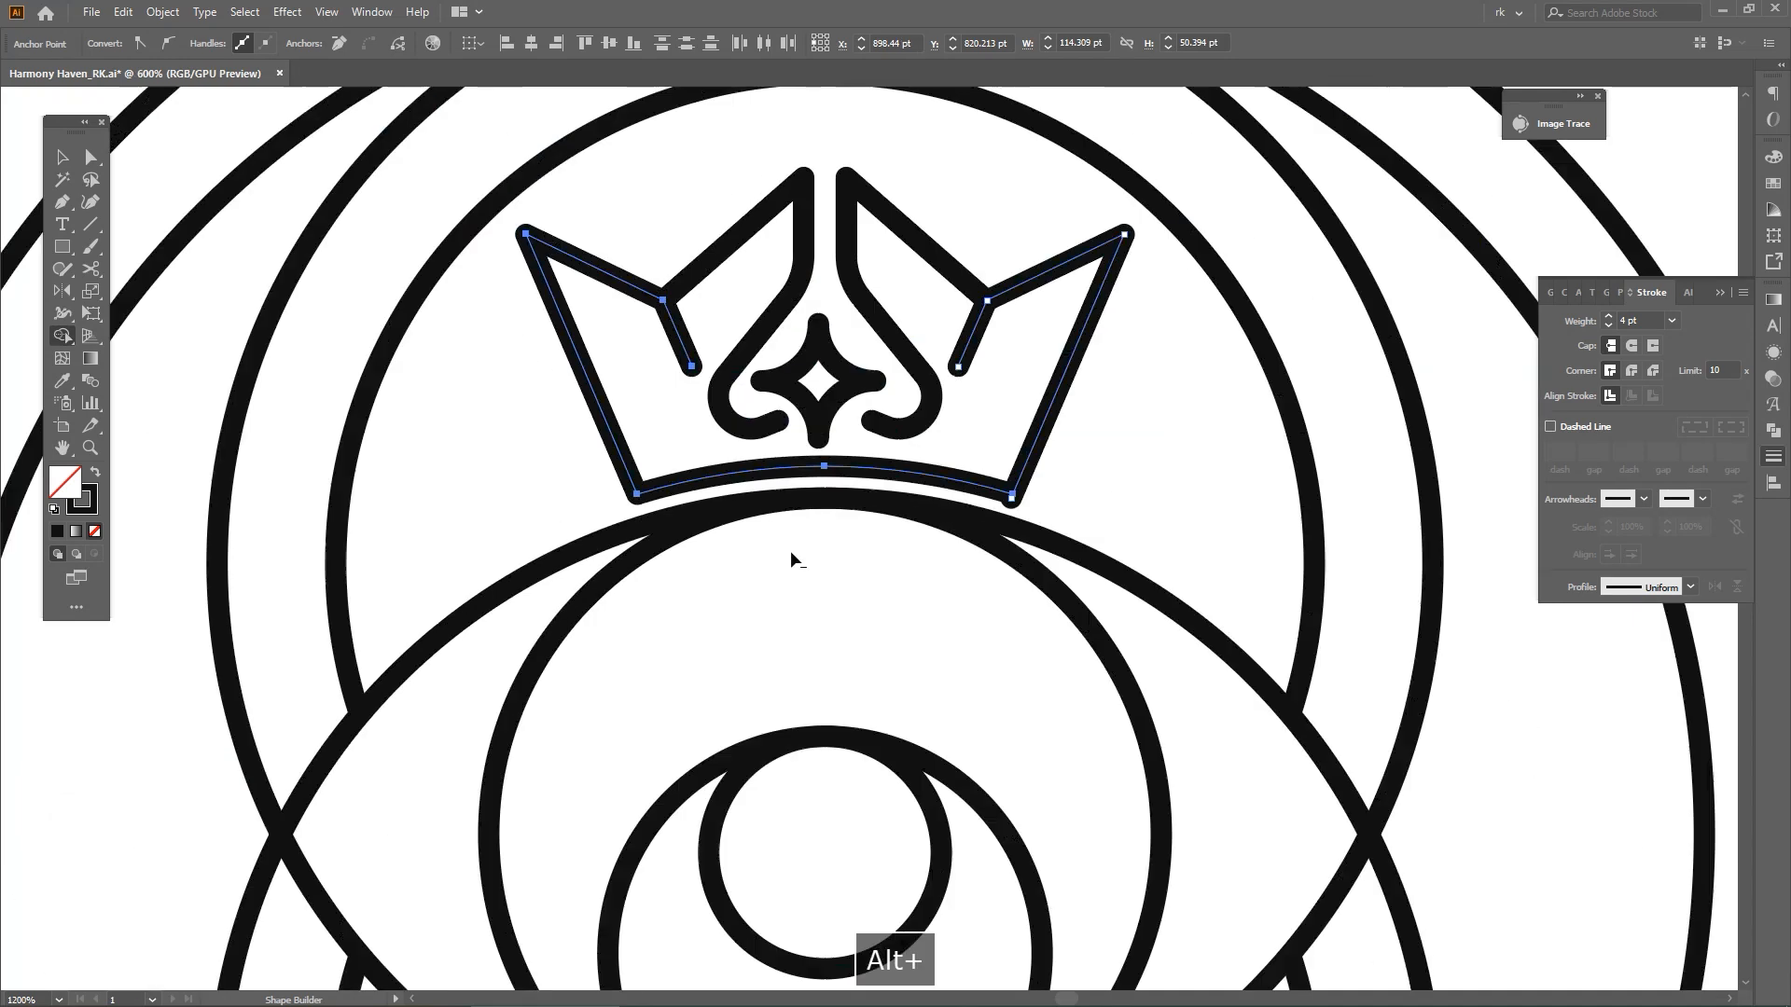
{"action": "scroll", "coordinate": [870, 272], "scroll_direction": "up", "scroll_amount": 1}
{"action": "key", "text": "v"}
{"action": "left_click", "coordinate": [819, 408]}
{"action": "left_click", "coordinate": [746, 217]}
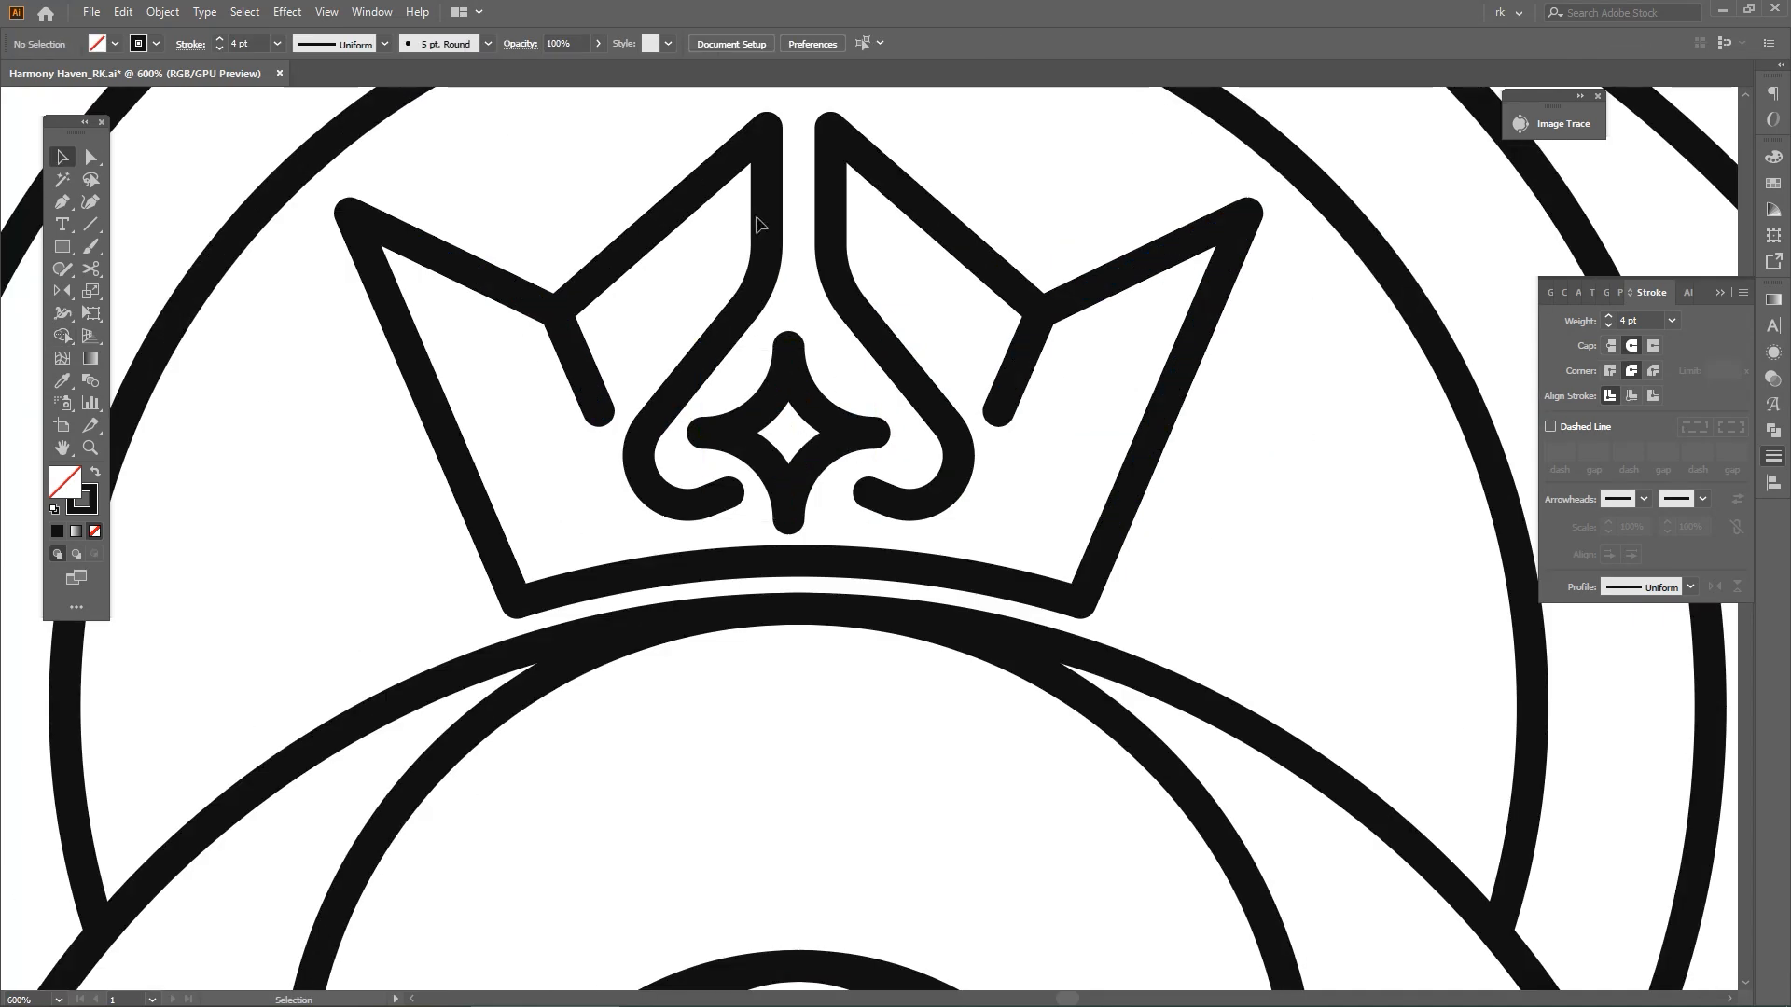
Group the two crown halves and centre the four-pointed star horizontally between them
{"action": "left_click", "coordinate": [765, 228]}
{"action": "left_click", "coordinate": [833, 211], "text": "shift"}
{"action": "key", "text": "ctrl+g"}
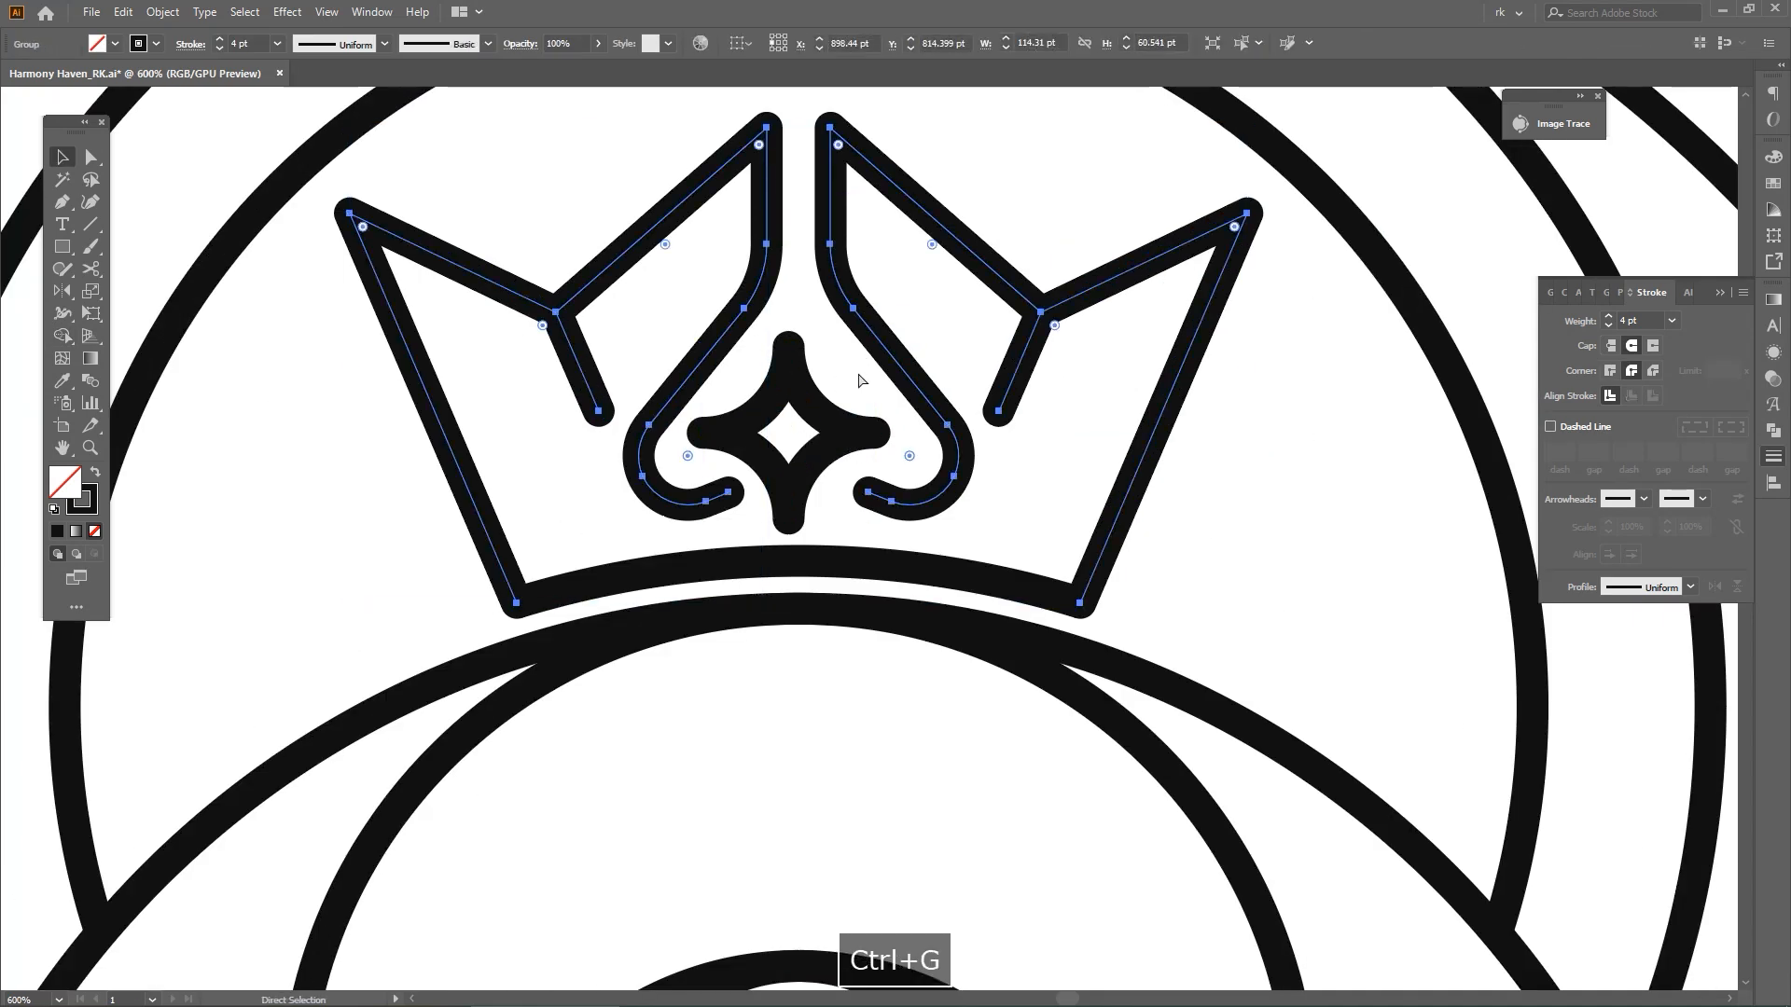
{"action": "left_click", "coordinate": [833, 428], "text": "shift"}
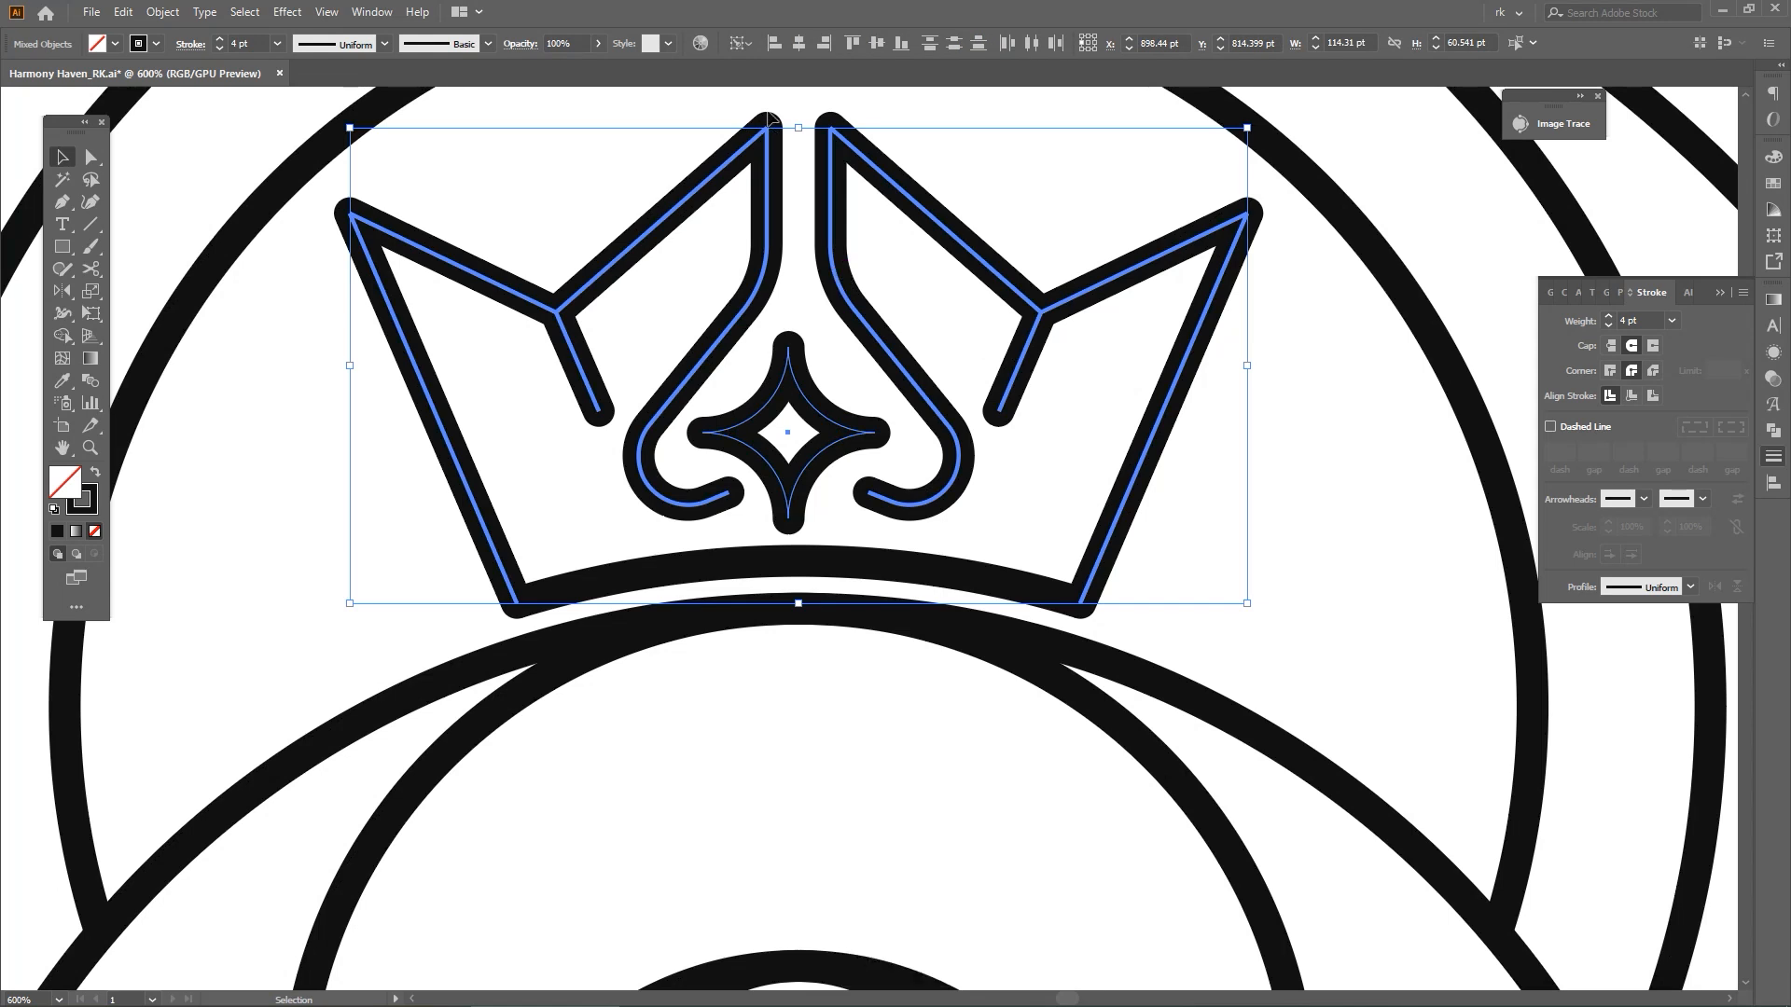
{"action": "left_click", "coordinate": [803, 45]}
{"action": "left_click", "coordinate": [927, 249]}
{"action": "scroll", "coordinate": [845, 445], "scroll_direction": "up", "scroll_amount": 1}
{"action": "left_click_drag", "start_coordinate": [850, 416], "coordinate": [845, 409]}
{"action": "left_click", "coordinate": [988, 296]}
{"action": "scroll", "coordinate": [988, 299], "scroll_direction": "down", "scroll_amount": 3}
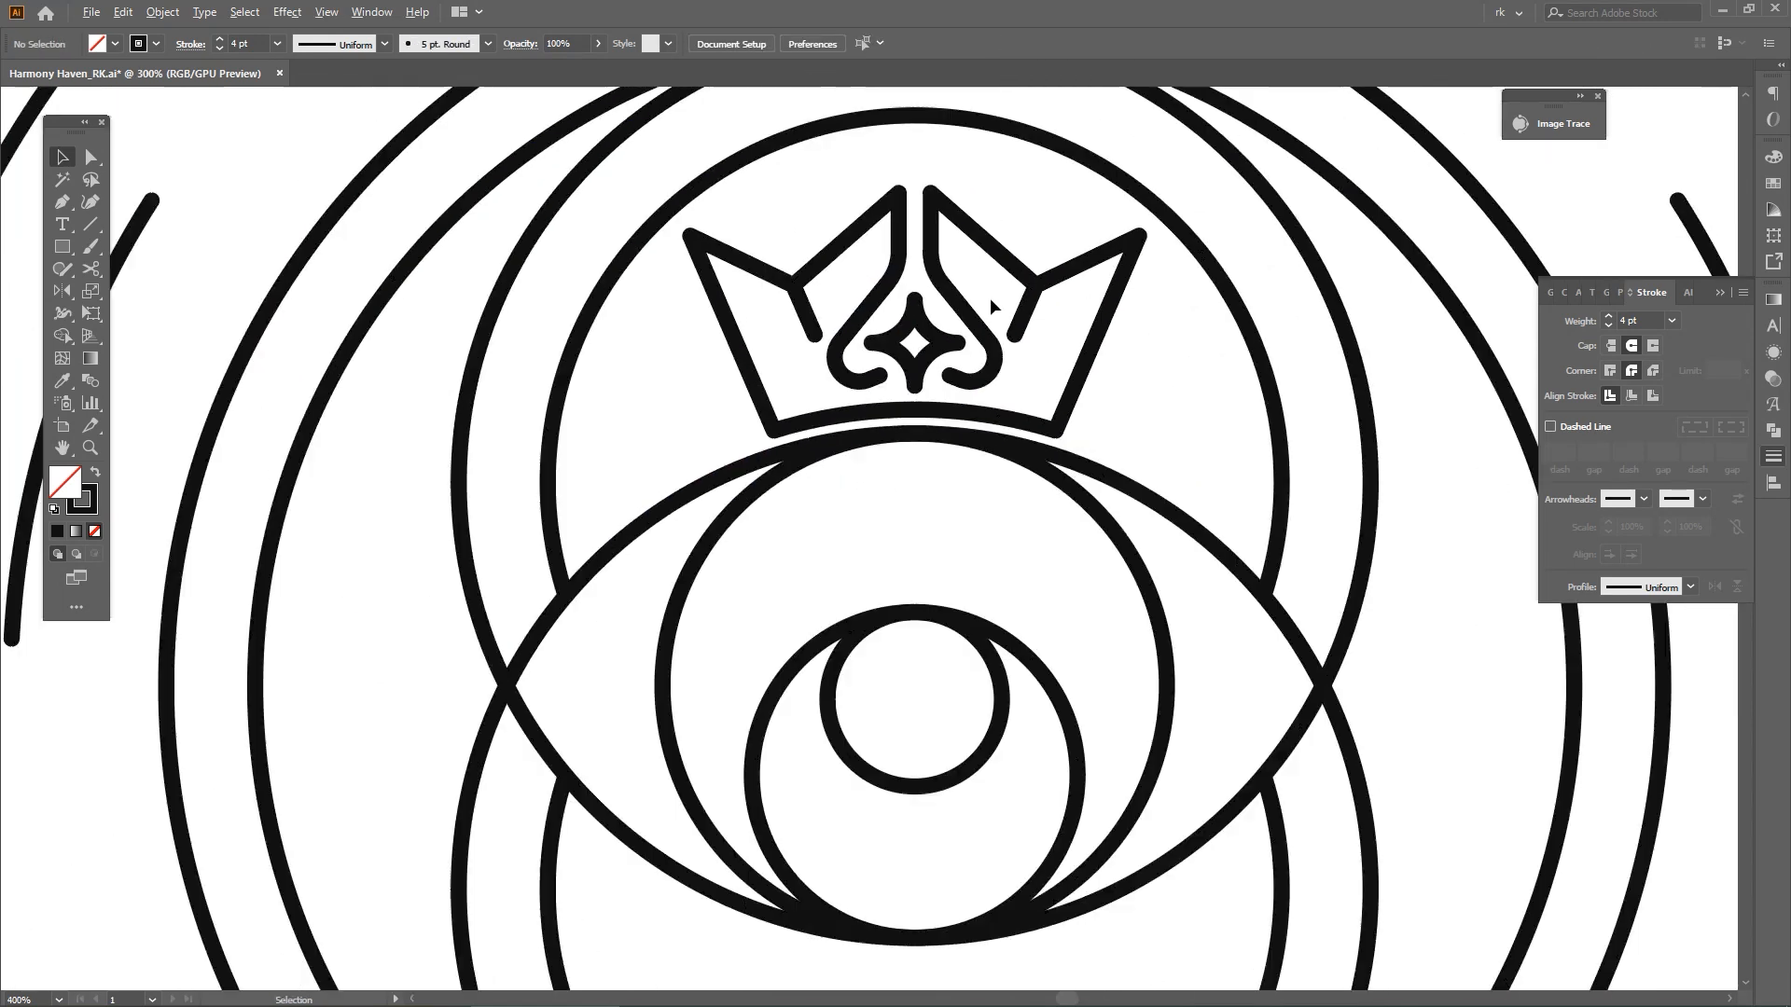
Group the crown outline together with the star inside it
{"action": "left_click_drag", "start_coordinate": [995, 302], "coordinate": [927, 360]}
{"action": "key", "text": "v"}
{"action": "left_click", "coordinate": [861, 343]}
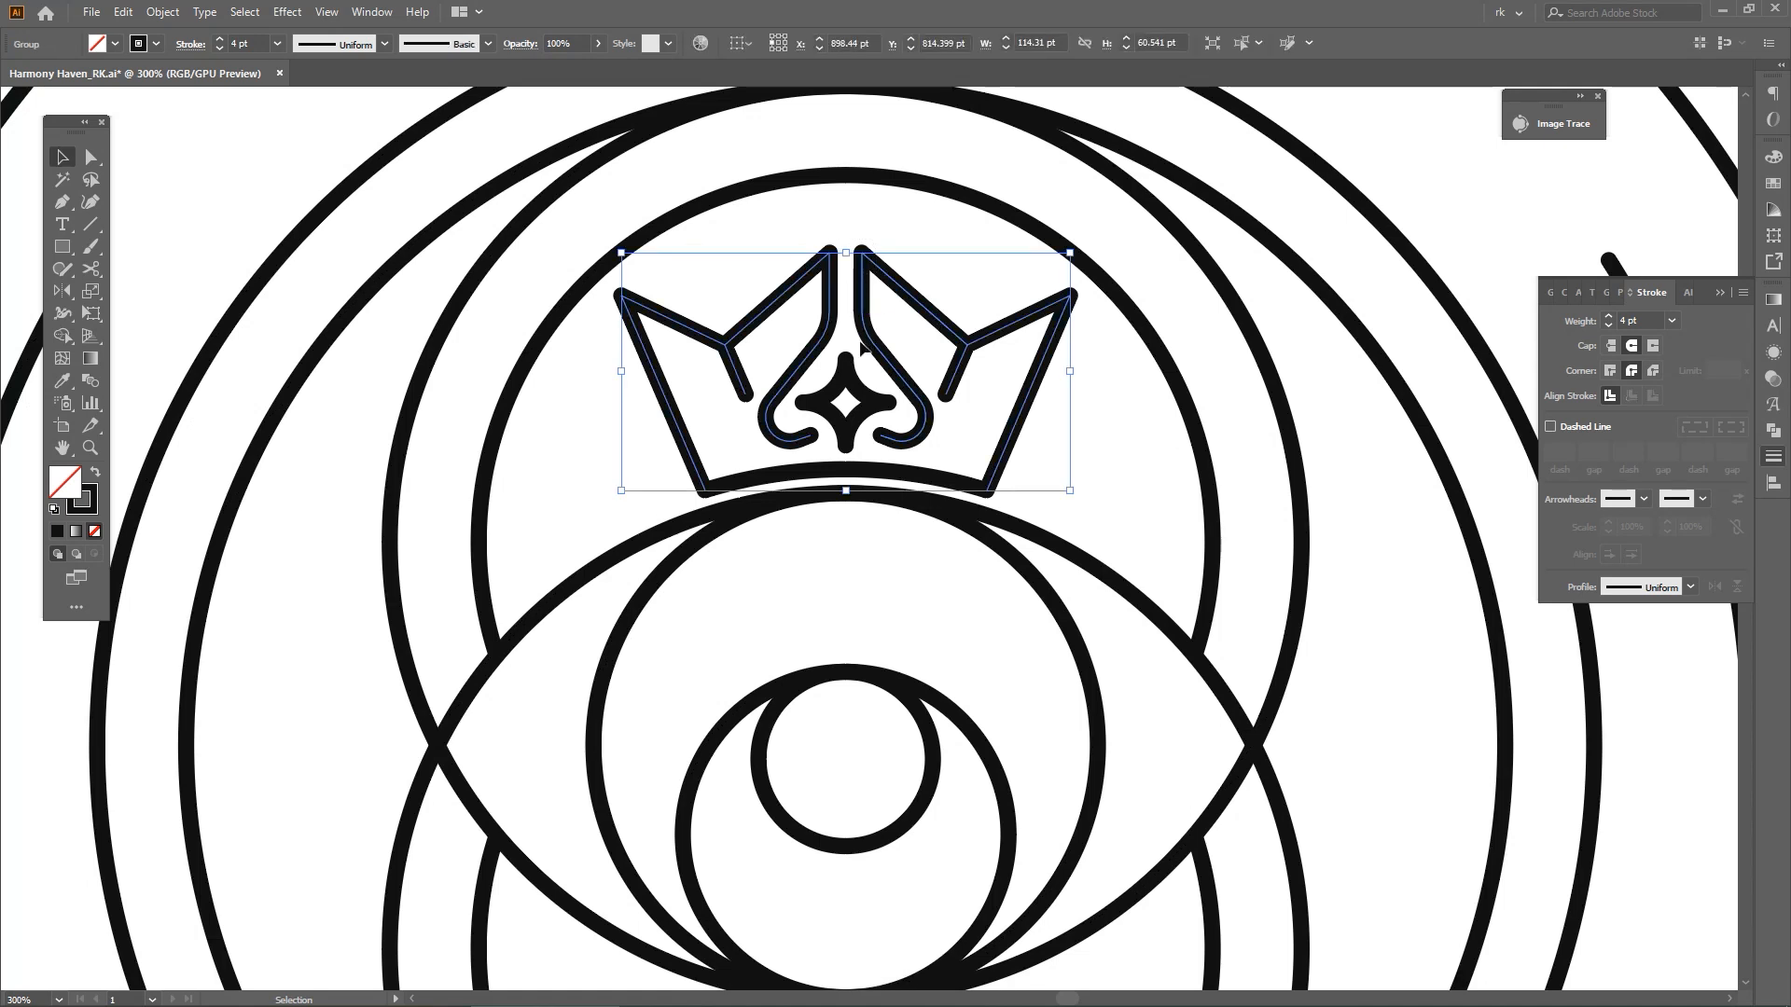
{"action": "left_click", "coordinate": [848, 378], "text": "shift"}
{"action": "key", "text": "ctrl+g"}
{"action": "left_click", "coordinate": [1091, 470]}
{"action": "scroll", "coordinate": [1092, 468], "scroll_direction": "down", "scroll_amount": 2}
{"action": "key", "text": "v"}
{"action": "scroll", "coordinate": [1052, 474], "scroll_direction": "up", "scroll_amount": 2}
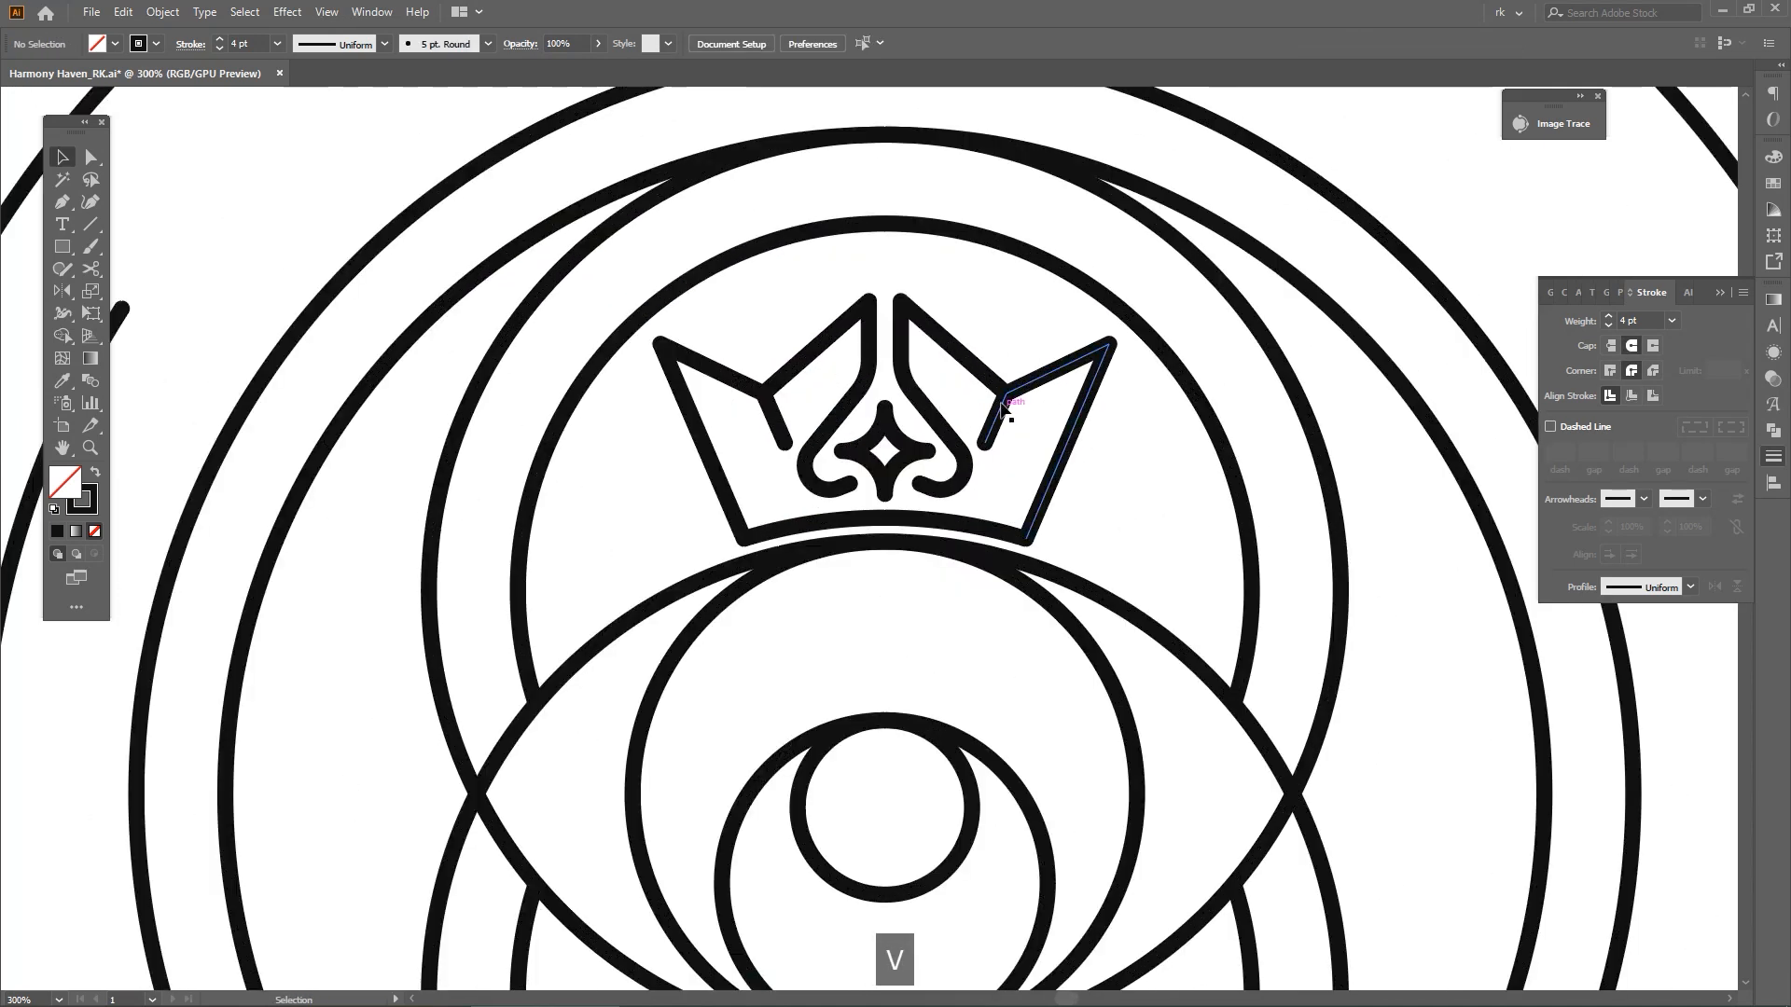
{"action": "left_click", "coordinate": [1004, 422]}
{"action": "left_click", "coordinate": [1142, 500]}
{"action": "scroll", "coordinate": [1142, 500], "scroll_direction": "down", "scroll_amount": 4}
{"action": "left_click_drag", "start_coordinate": [1141, 500], "coordinate": [875, 473]}
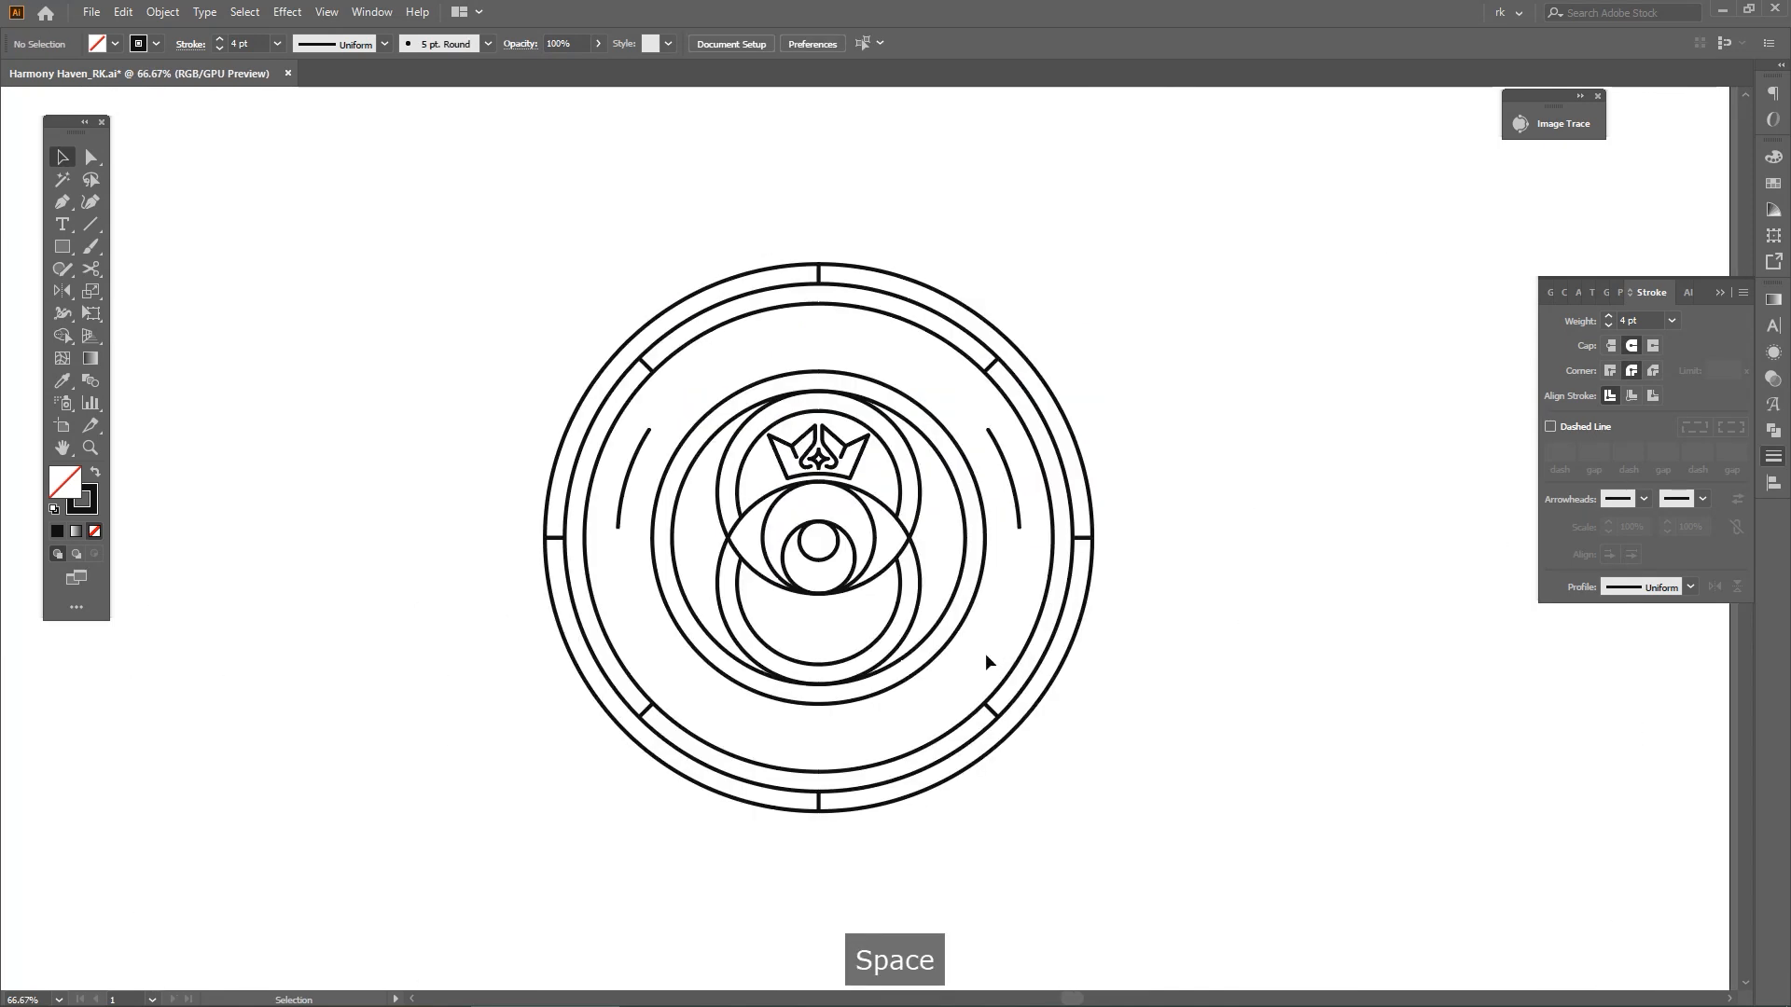
Copy the inner ring circles and the eye outline in place and shift the copy sideways until it clears the badge
{"action": "left_click_drag", "start_coordinate": [987, 608], "coordinate": [1295, 541]}
{"action": "scroll", "coordinate": [920, 518], "scroll_direction": "down", "scroll_amount": 1}
{"action": "key", "text": "ctrl+z"}
{"action": "key", "text": "ctrl+c"}
{"action": "key", "text": "ctrl+f"}
{"action": "key", "text": "shift+Right"}
{"action": "key", "text": "shift+Right"}
{"action": "key", "text": "shift+Right"}
{"action": "key", "text": "shift+Right"}
{"action": "key", "text": "shift+Right"}
{"action": "key", "text": "shift+Right"}
{"action": "key", "text": "shift+Right"}
{"action": "key", "text": "shift+Right"}
{"action": "key", "text": "shift+Right"}
{"action": "key", "text": "shift+Right"}
{"action": "key", "text": "shift+Right"}
{"action": "key", "text": "shift+Right"}
{"action": "key", "text": "shift+Right"}
{"action": "key", "text": "shift+Right"}
{"action": "key", "text": "shift+Right"}
{"action": "key", "text": "shift+Right"}
{"action": "key", "text": "shift+Right"}
{"action": "key", "text": "shift+Right"}
{"action": "key", "text": "shift+Right"}
{"action": "key", "text": "shift+Right"}
{"action": "key", "text": "shift+Right"}
{"action": "key", "text": "shift+Right"}
{"action": "key", "text": "shift+Right"}
{"action": "key", "text": "shift+Right"}
{"action": "key", "text": "shift+Right"}
{"action": "key", "text": "shift+Right"}
{"action": "key", "text": "shift+Right"}
{"action": "key", "text": "shift+Right"}
{"action": "key", "text": "shift+Right"}
{"action": "key", "text": "shift+Right"}
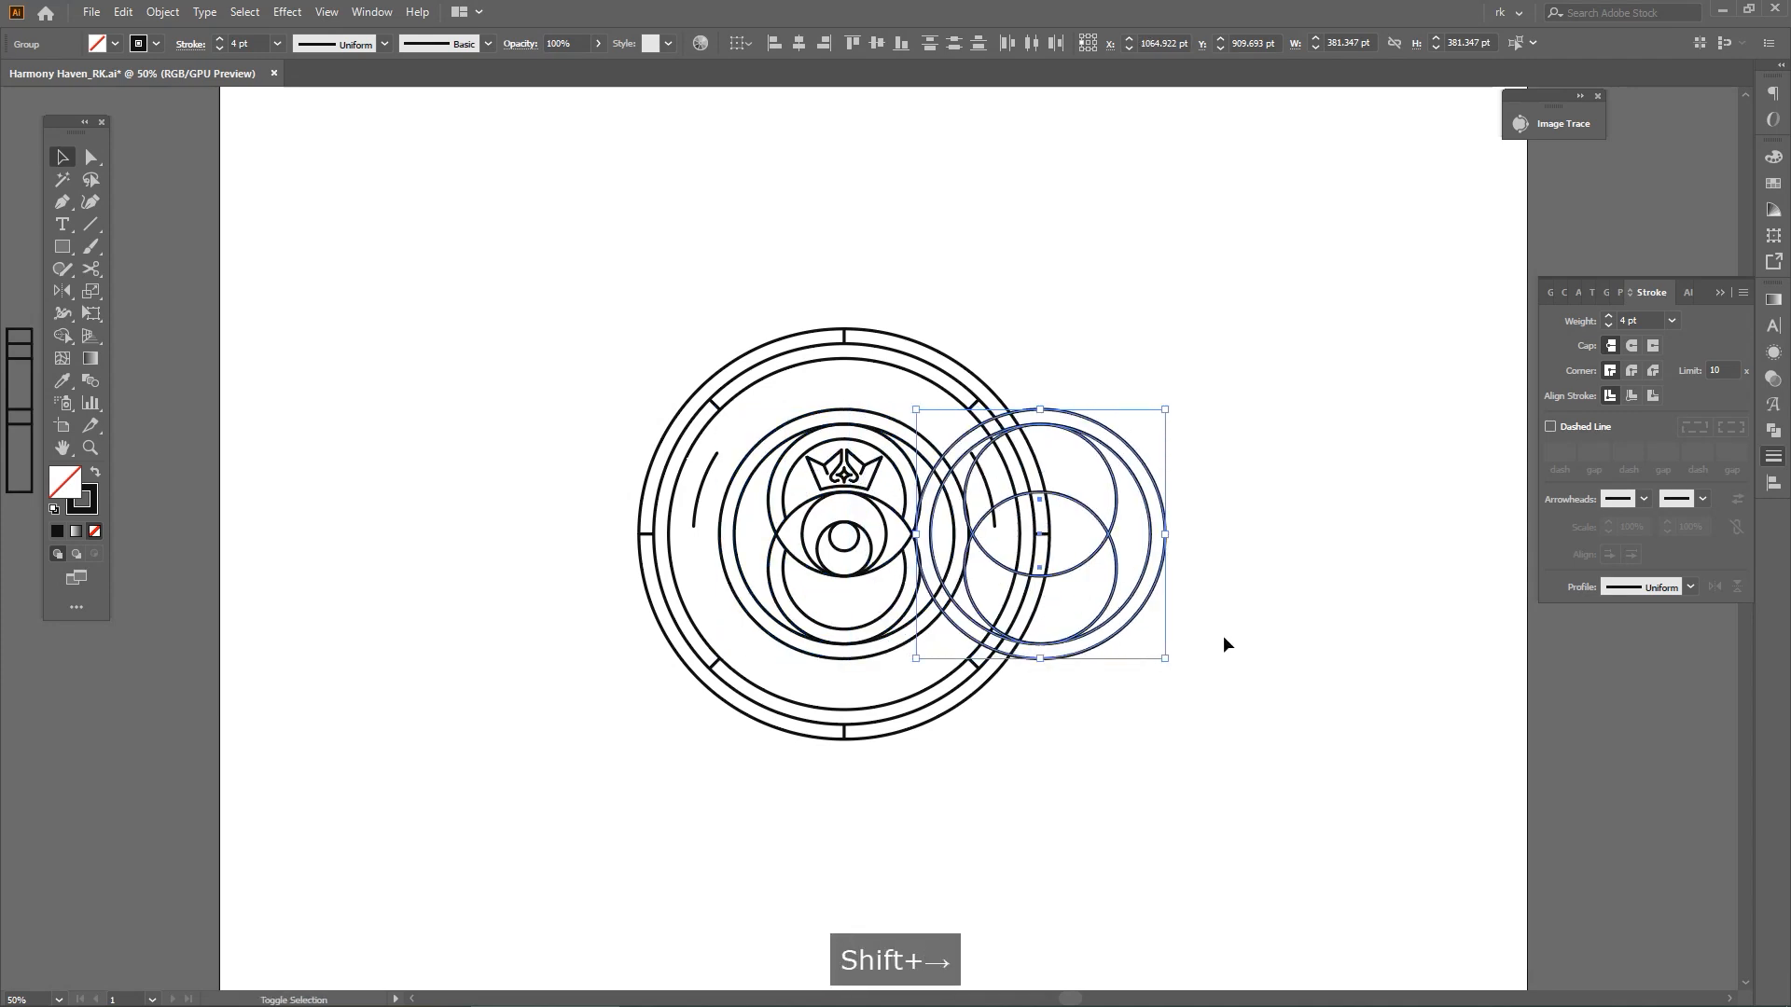
{"action": "key", "text": "space"}
{"action": "left_click_drag", "start_coordinate": [1247, 692], "coordinate": [1175, 698]}
{"action": "key", "text": "v"}
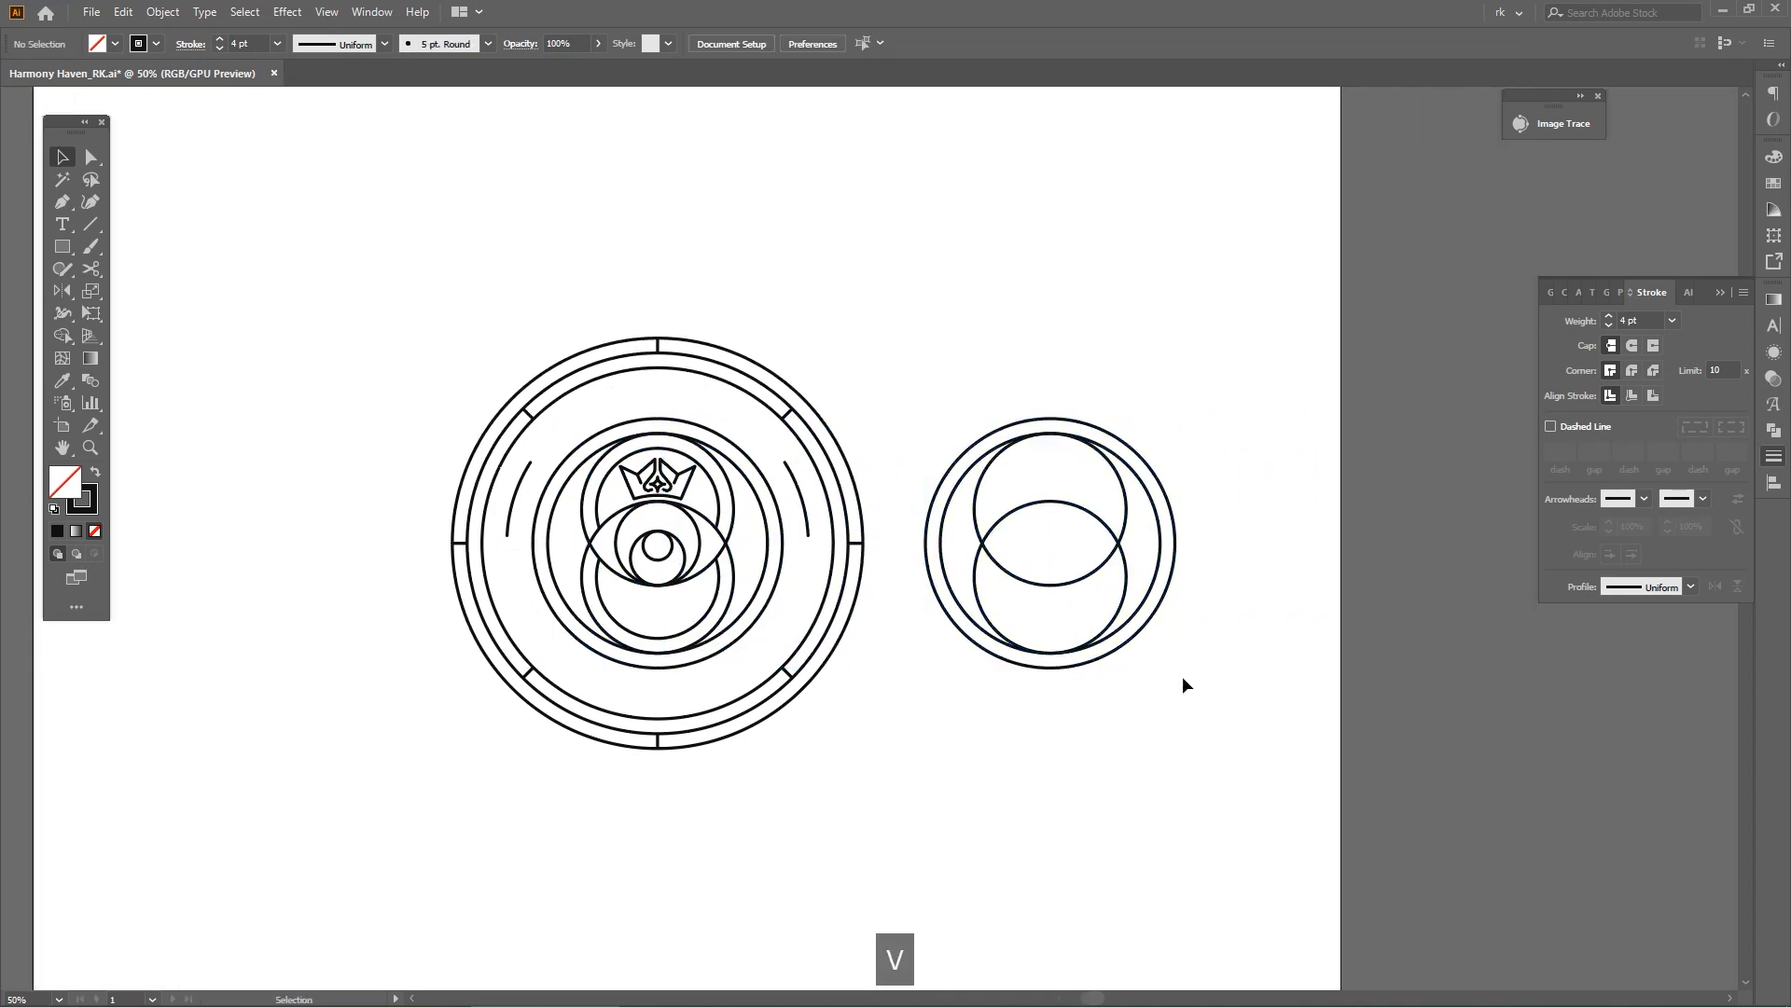
Merge the copied overlapping circles into one figure-eight outline with Shape Builder and delete the outermost circle
{"action": "scroll", "coordinate": [1183, 676], "scroll_direction": "up", "scroll_amount": 1}
{"action": "key", "text": "shift+m"}
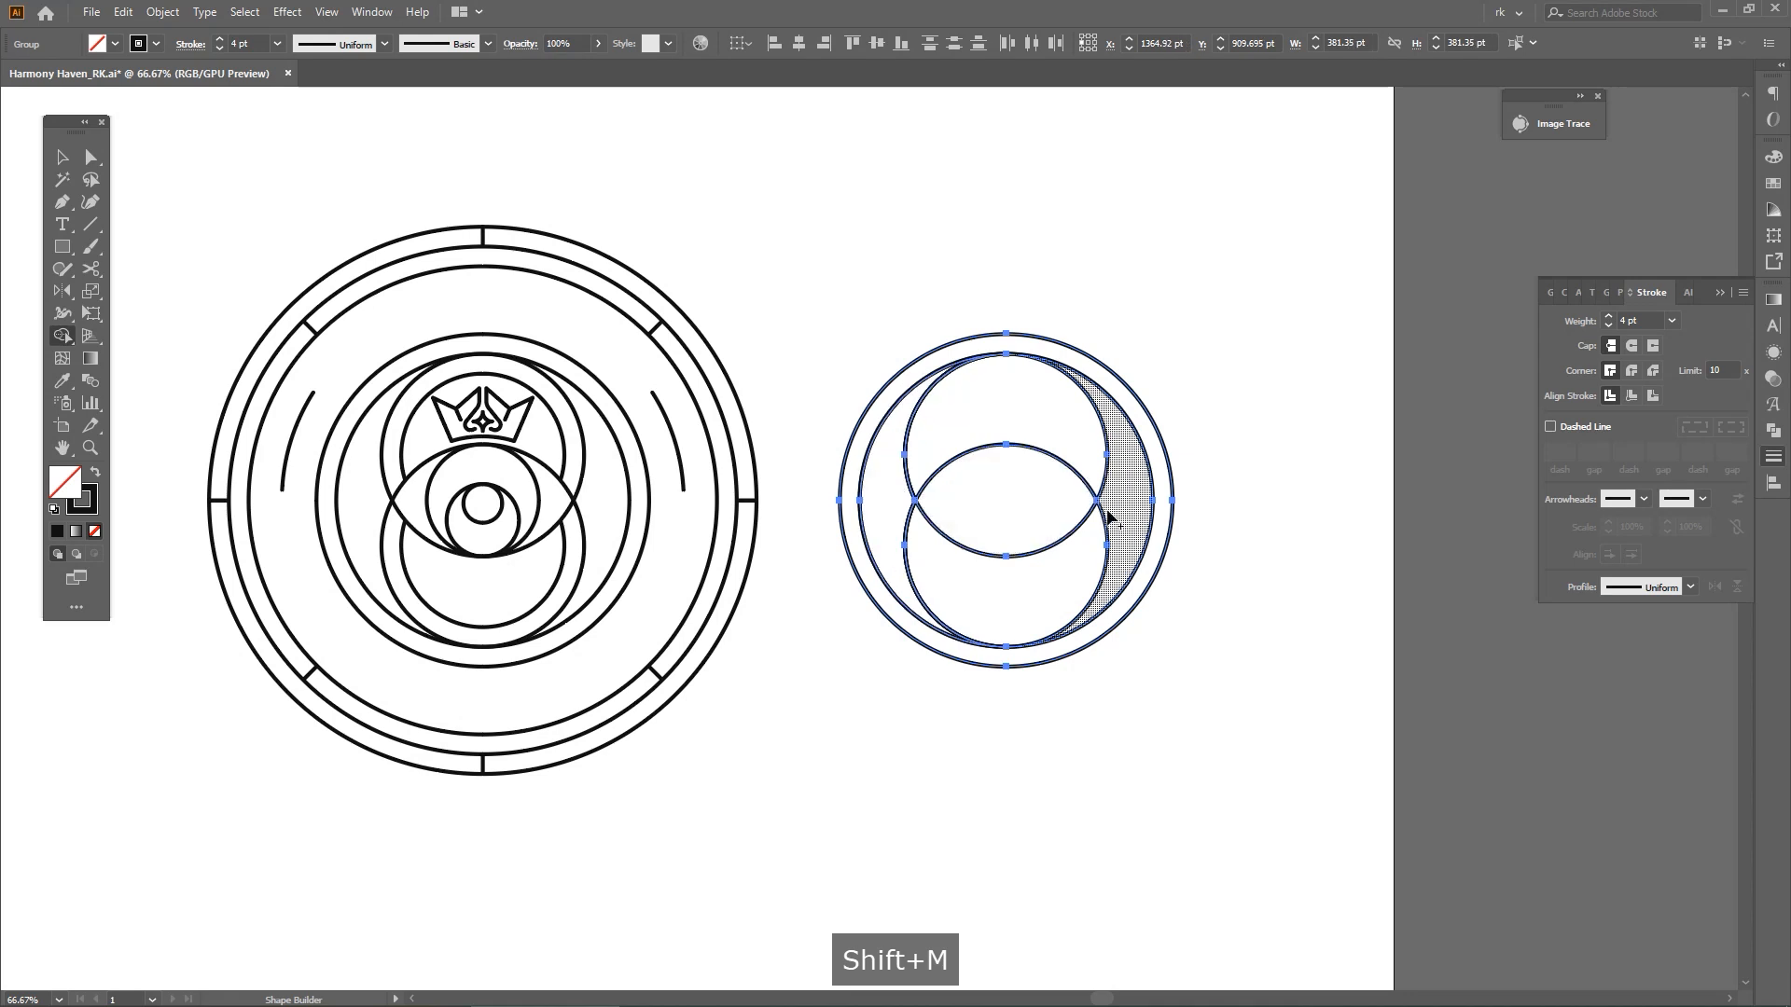
{"action": "key", "text": "space"}
{"action": "left_click_drag", "start_coordinate": [1191, 600], "coordinate": [1153, 625]}
{"action": "key", "text": "v"}
{"action": "key", "text": "a"}
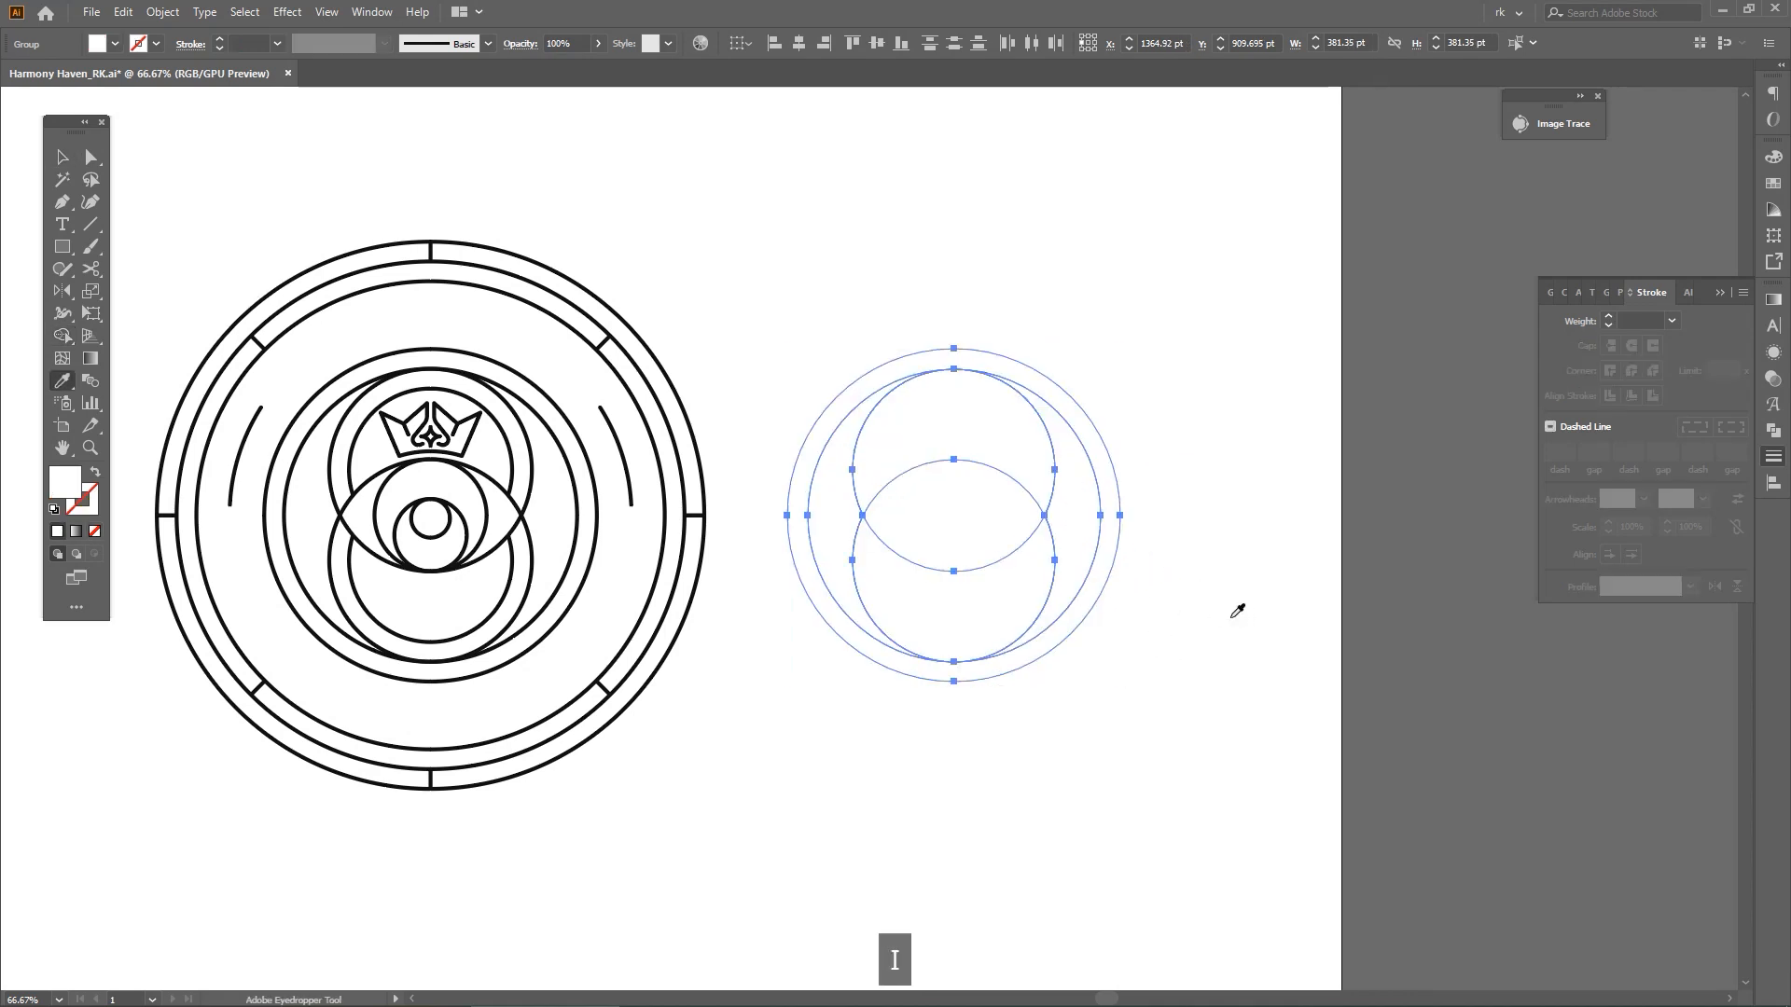
{"action": "key", "text": "Delete"}
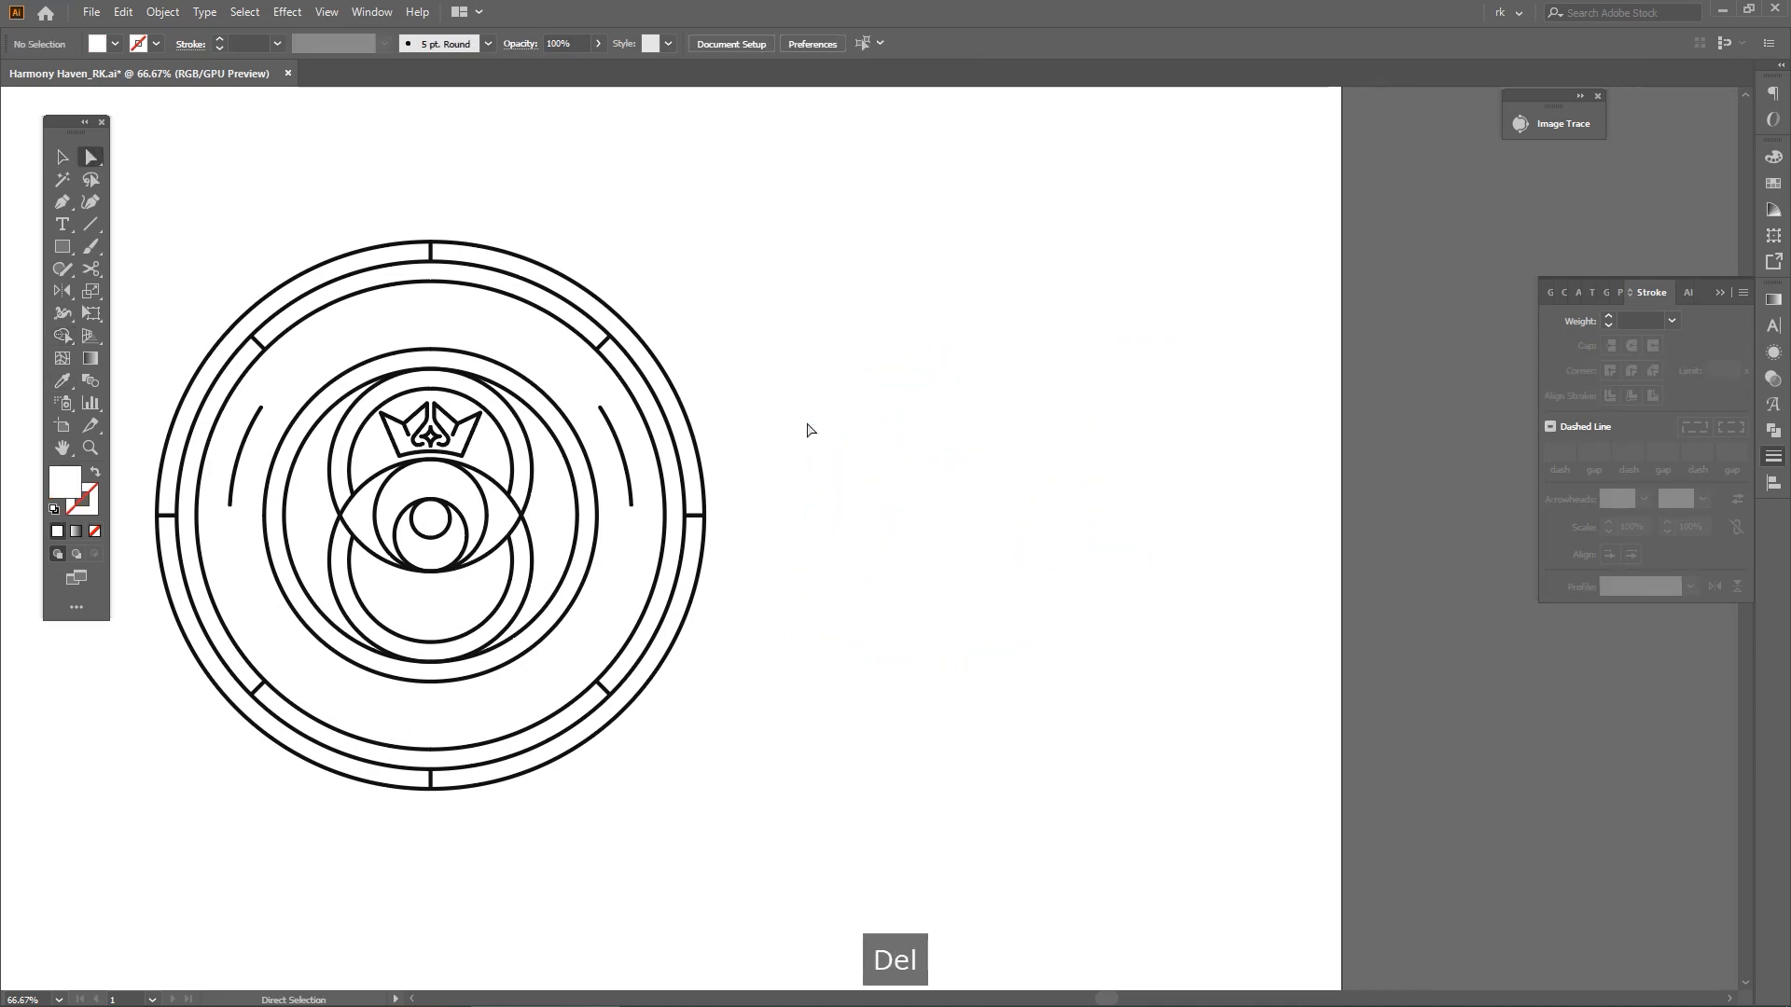
Give the copied shapes the badge's black 4 pt stroke without fill by sampling the badge outline
{"action": "key", "text": "i"}
{"action": "left_click", "coordinate": [706, 516]}
{"action": "key", "text": "space"}
{"action": "mouse_move", "coordinate": [931, 716]}
{"action": "left_mouse_down"}
{"action": "mouse_move", "coordinate": [916, 715]}
{"action": "mouse_move", "coordinate": [1006, 710]}
{"action": "left_mouse_up"}
{"action": "key", "text": "v"}
{"action": "left_click", "coordinate": [916, 716]}
{"action": "key", "text": "space"}
Draw a straight horizontal line about 180 pt long outward from the top of the badge's inner ring
{"action": "key", "text": "m"}
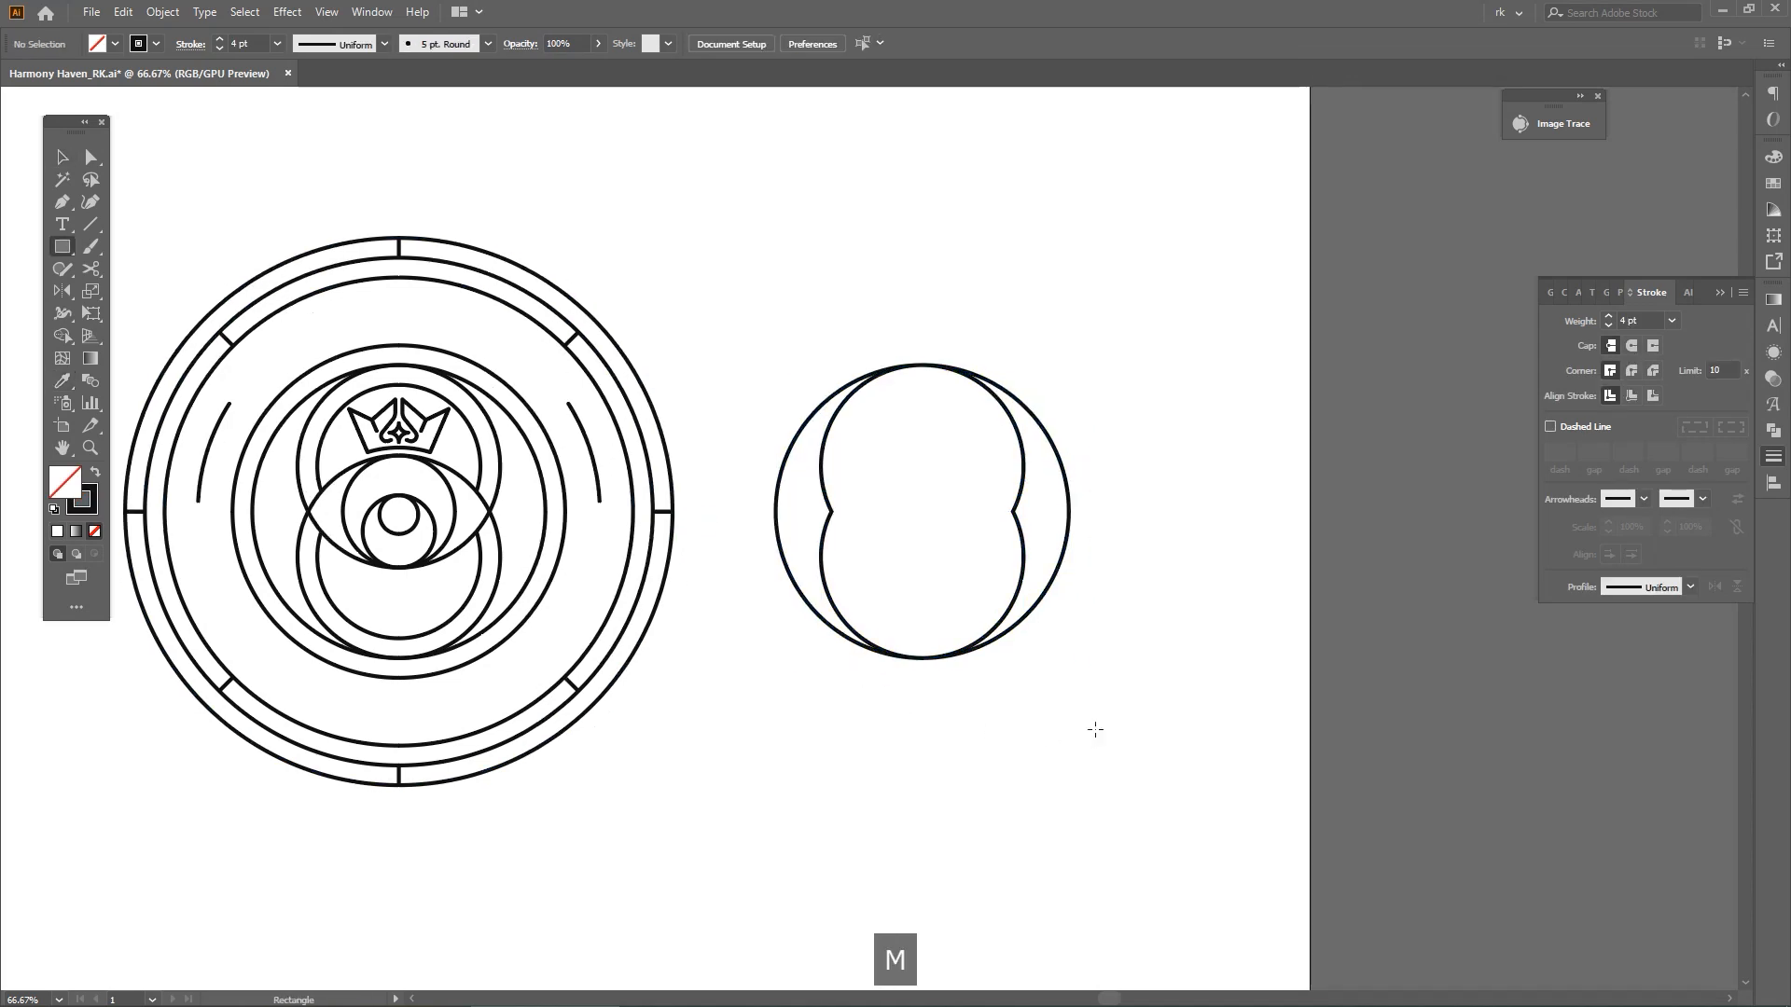
{"action": "scroll", "coordinate": [481, 409], "scroll_direction": "up", "scroll_amount": 4}
{"action": "key", "text": "space"}
{"action": "left_click_drag", "start_coordinate": [484, 403], "coordinate": [1153, 615]}
{"action": "key", "text": "p"}
{"action": "left_click", "coordinate": [766, 353]}
{"action": "left_click", "coordinate": [1474, 408], "text": "shift"}
{"action": "key", "text": "space"}
{"action": "left_click_drag", "start_coordinate": [1302, 447], "coordinate": [987, 435]}
{"action": "key", "text": "v"}
{"action": "left_click", "coordinate": [849, 383]}
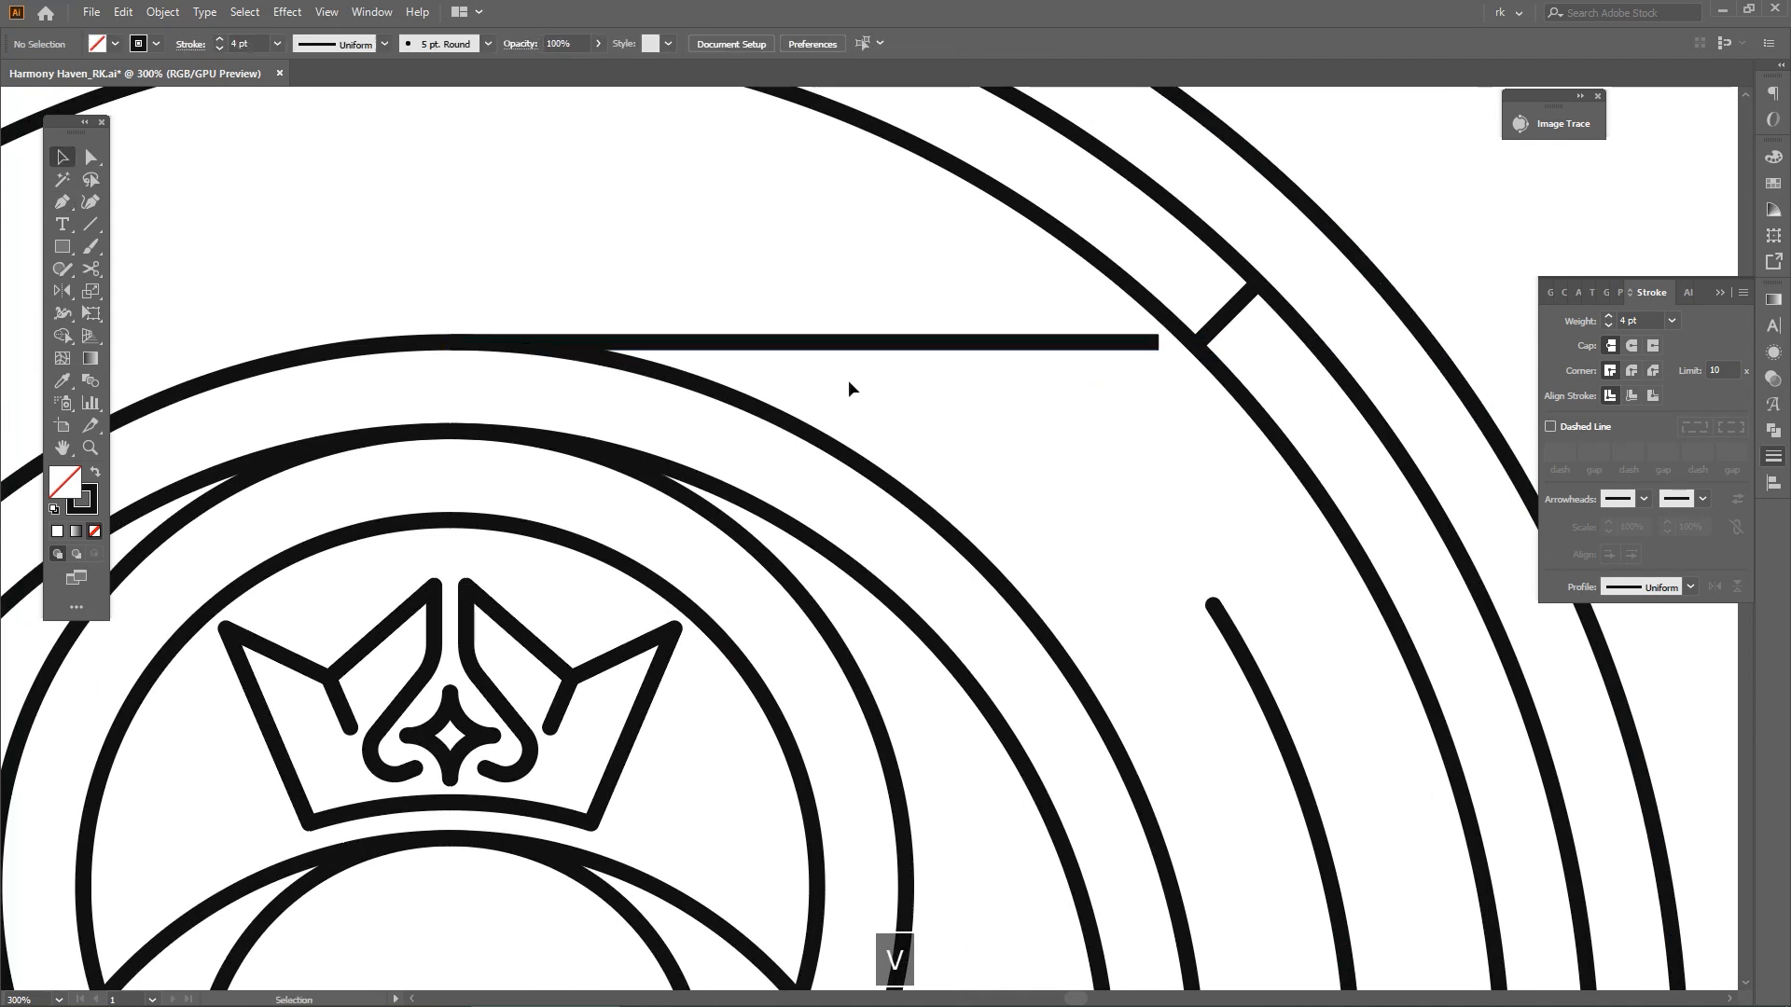
{"action": "left_click", "coordinate": [860, 346]}
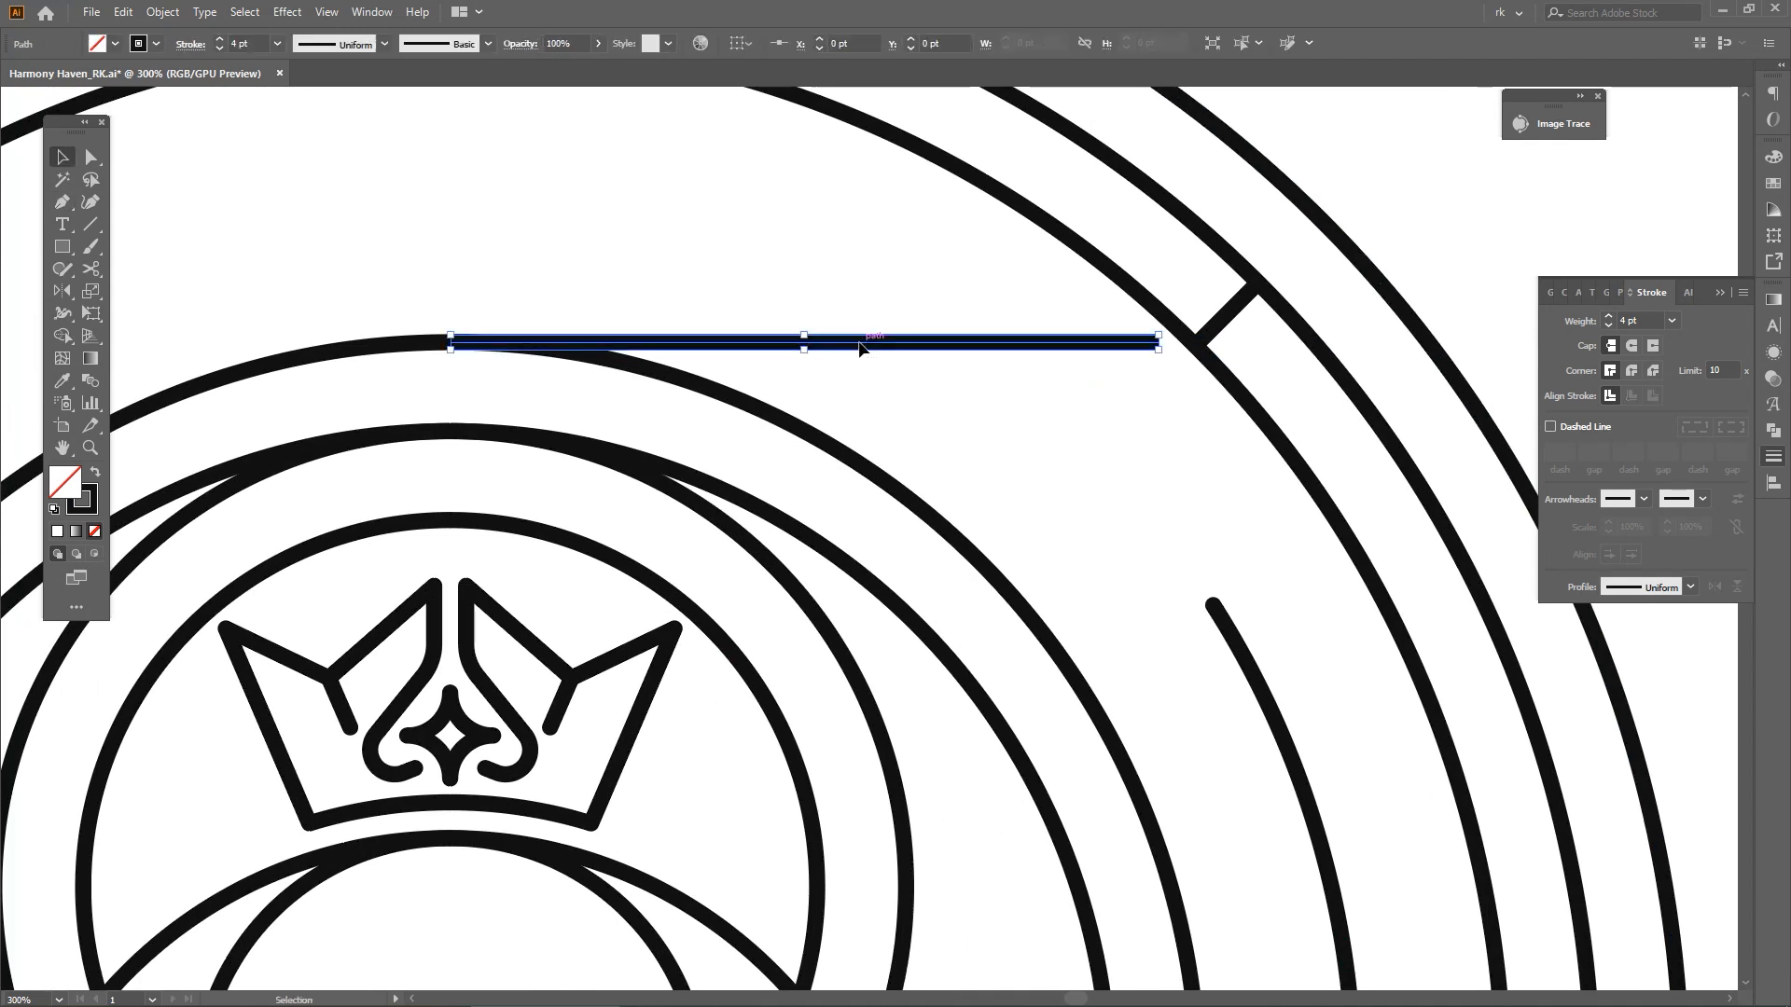
Duplicate the line down onto the top of the adjacent inner circle and repeat the copy to build 18 evenly spaced lines
{"action": "double_click", "coordinate": [851, 347]}
{"action": "left_click_drag", "start_coordinate": [601, 349], "coordinate": [602, 415]}
{"action": "scroll", "coordinate": [603, 415], "scroll_direction": "down", "scroll_amount": 3}
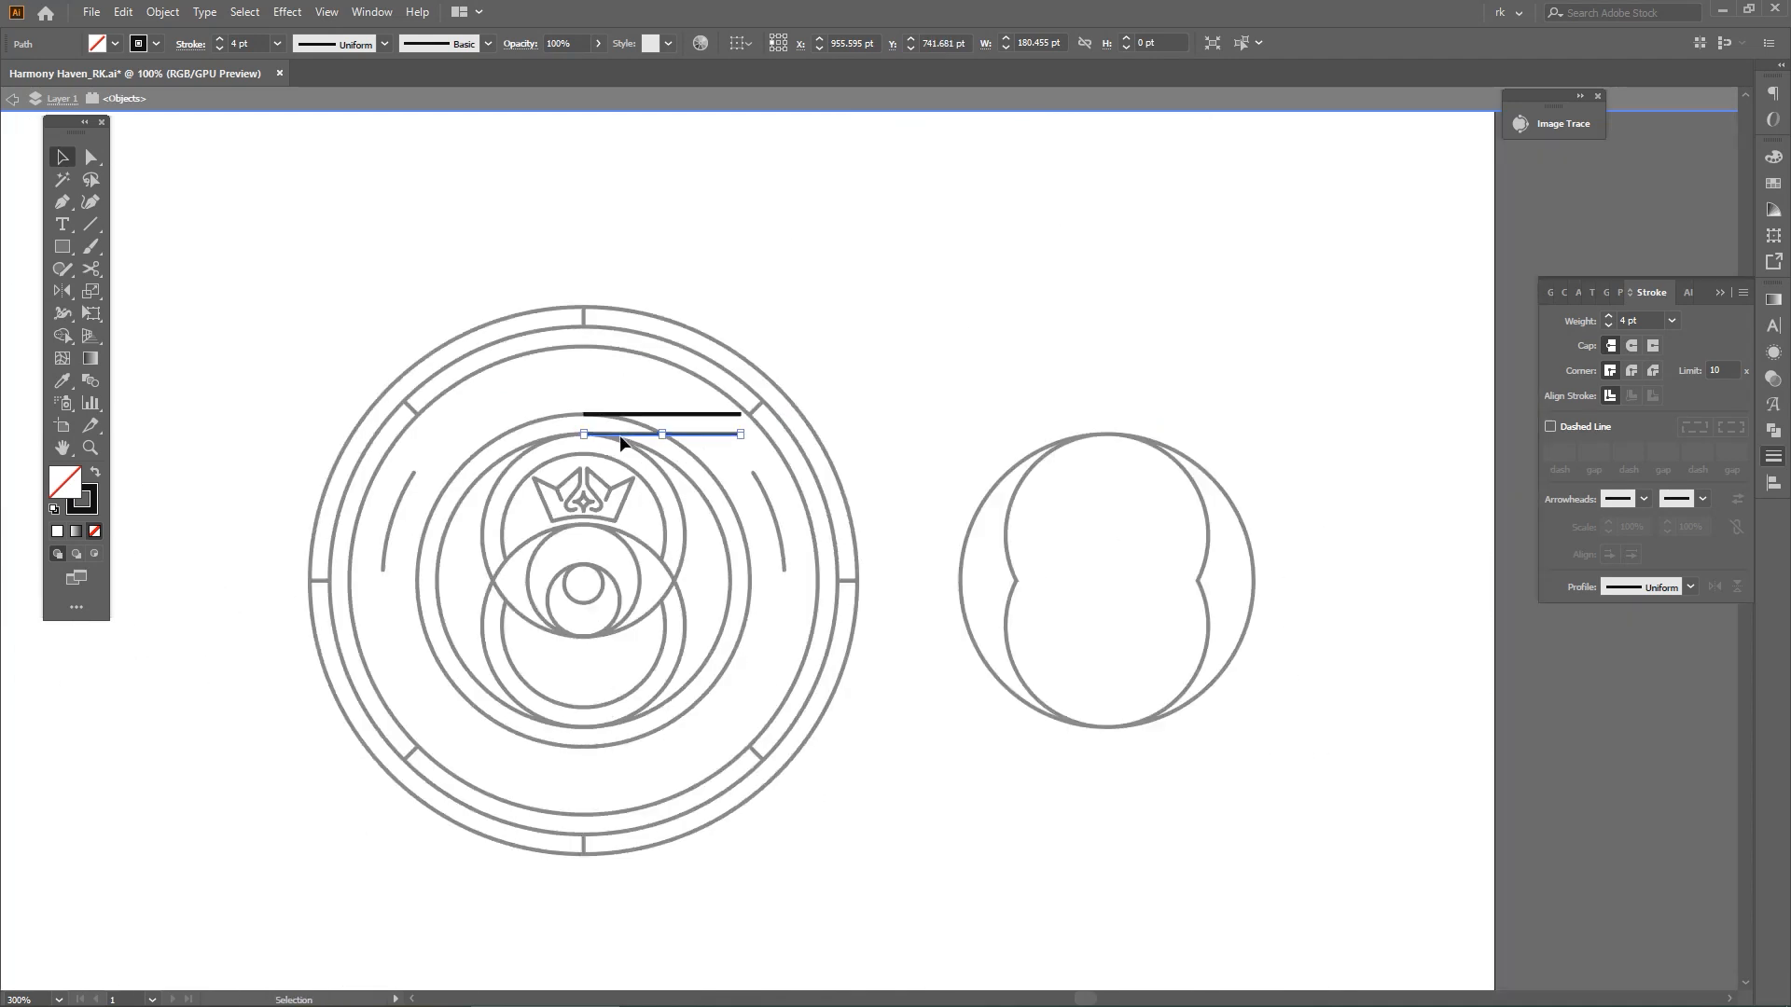
{"action": "key", "text": "space"}
{"action": "left_click_drag", "start_coordinate": [722, 522], "coordinate": [788, 453]}
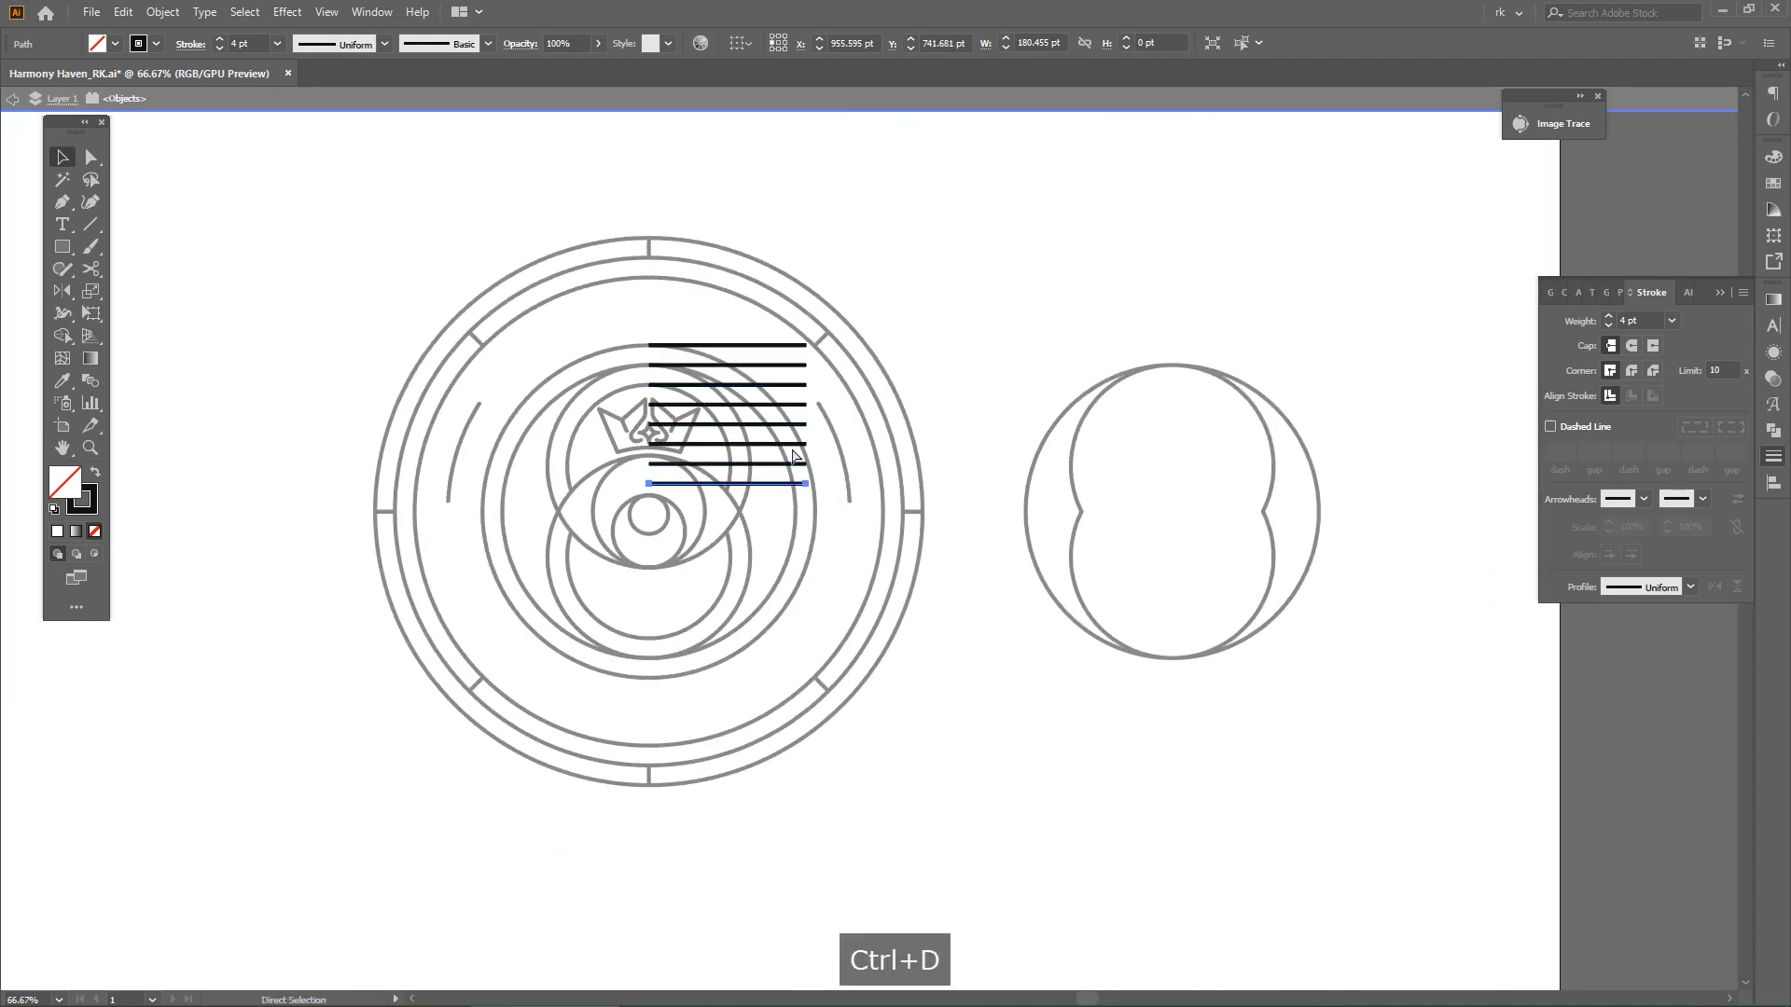
Group all the horizontal lines and move them onto the copied circle and figure-eight outline beside the badge
{"action": "key", "text": "ctrl+a"}
{"action": "key", "text": "space"}
{"action": "left_click_drag", "start_coordinate": [827, 352], "coordinate": [1194, 385]}
{"action": "key", "text": "ctrl+g"}
{"action": "double_click", "coordinate": [920, 309]}
{"action": "key", "text": "space"}
{"action": "left_click_drag", "start_coordinate": [1347, 458], "coordinate": [1300, 467]}
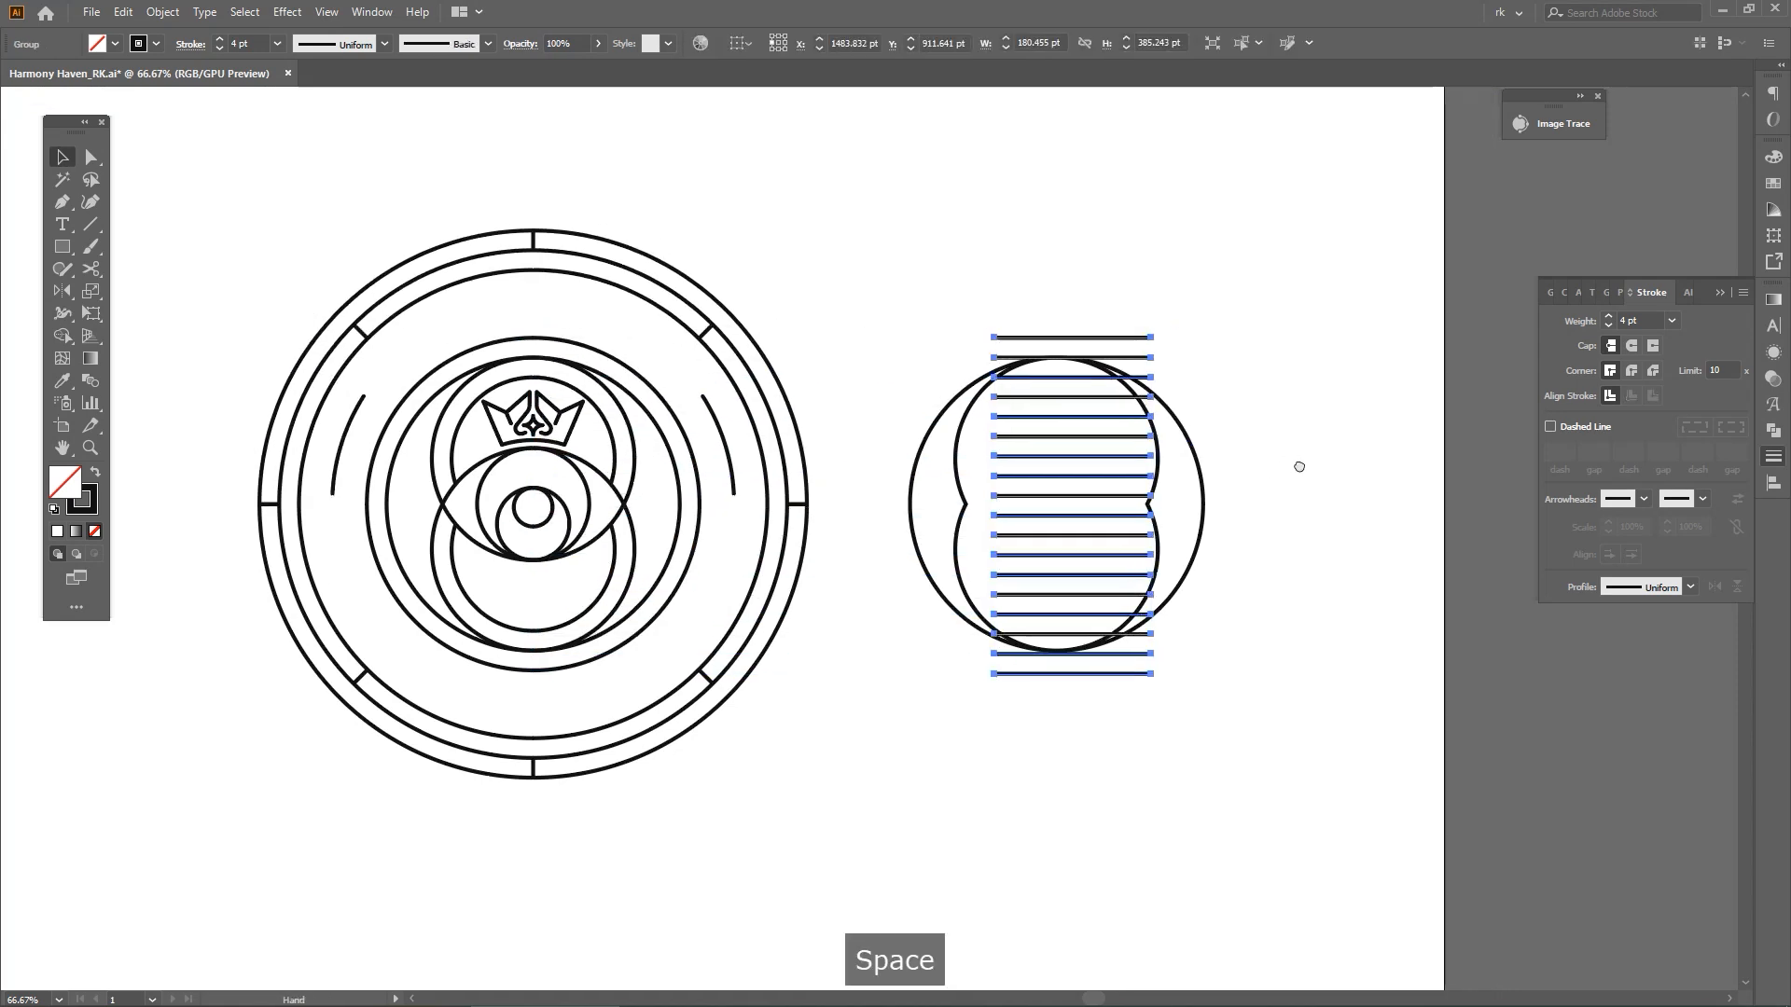
Centre the line group on the circle outlines in both directions and widen it evenly to about 336 pt
{"action": "scroll", "coordinate": [1212, 458], "scroll_direction": "up", "scroll_amount": 2}
{"action": "left_click", "coordinate": [1194, 451], "text": "shift"}
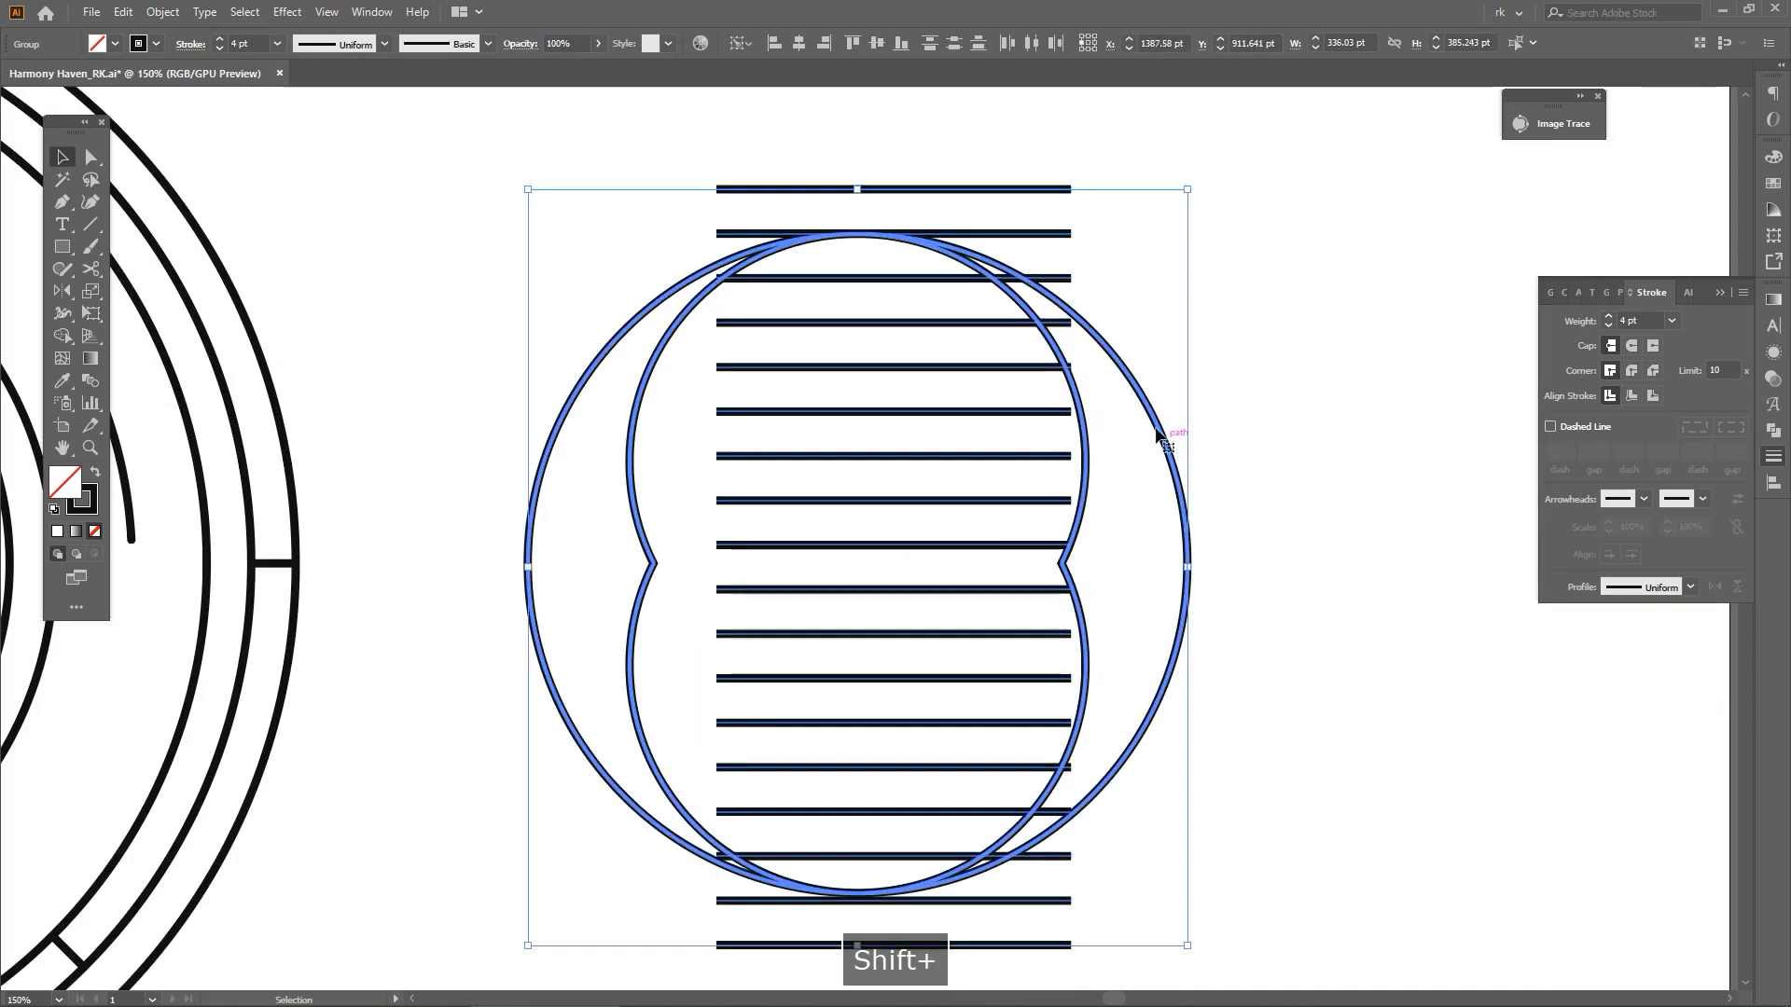
{"action": "left_click", "coordinate": [877, 44]}
{"action": "left_click", "coordinate": [800, 43]}
{"action": "left_click", "coordinate": [1162, 258]}
{"action": "key", "text": "space"}
{"action": "left_click_drag", "start_coordinate": [1162, 257], "coordinate": [1123, 127]}
{"action": "left_click", "coordinate": [978, 410]}
{"action": "left_click_drag", "start_coordinate": [995, 434], "coordinate": [1183, 441]}
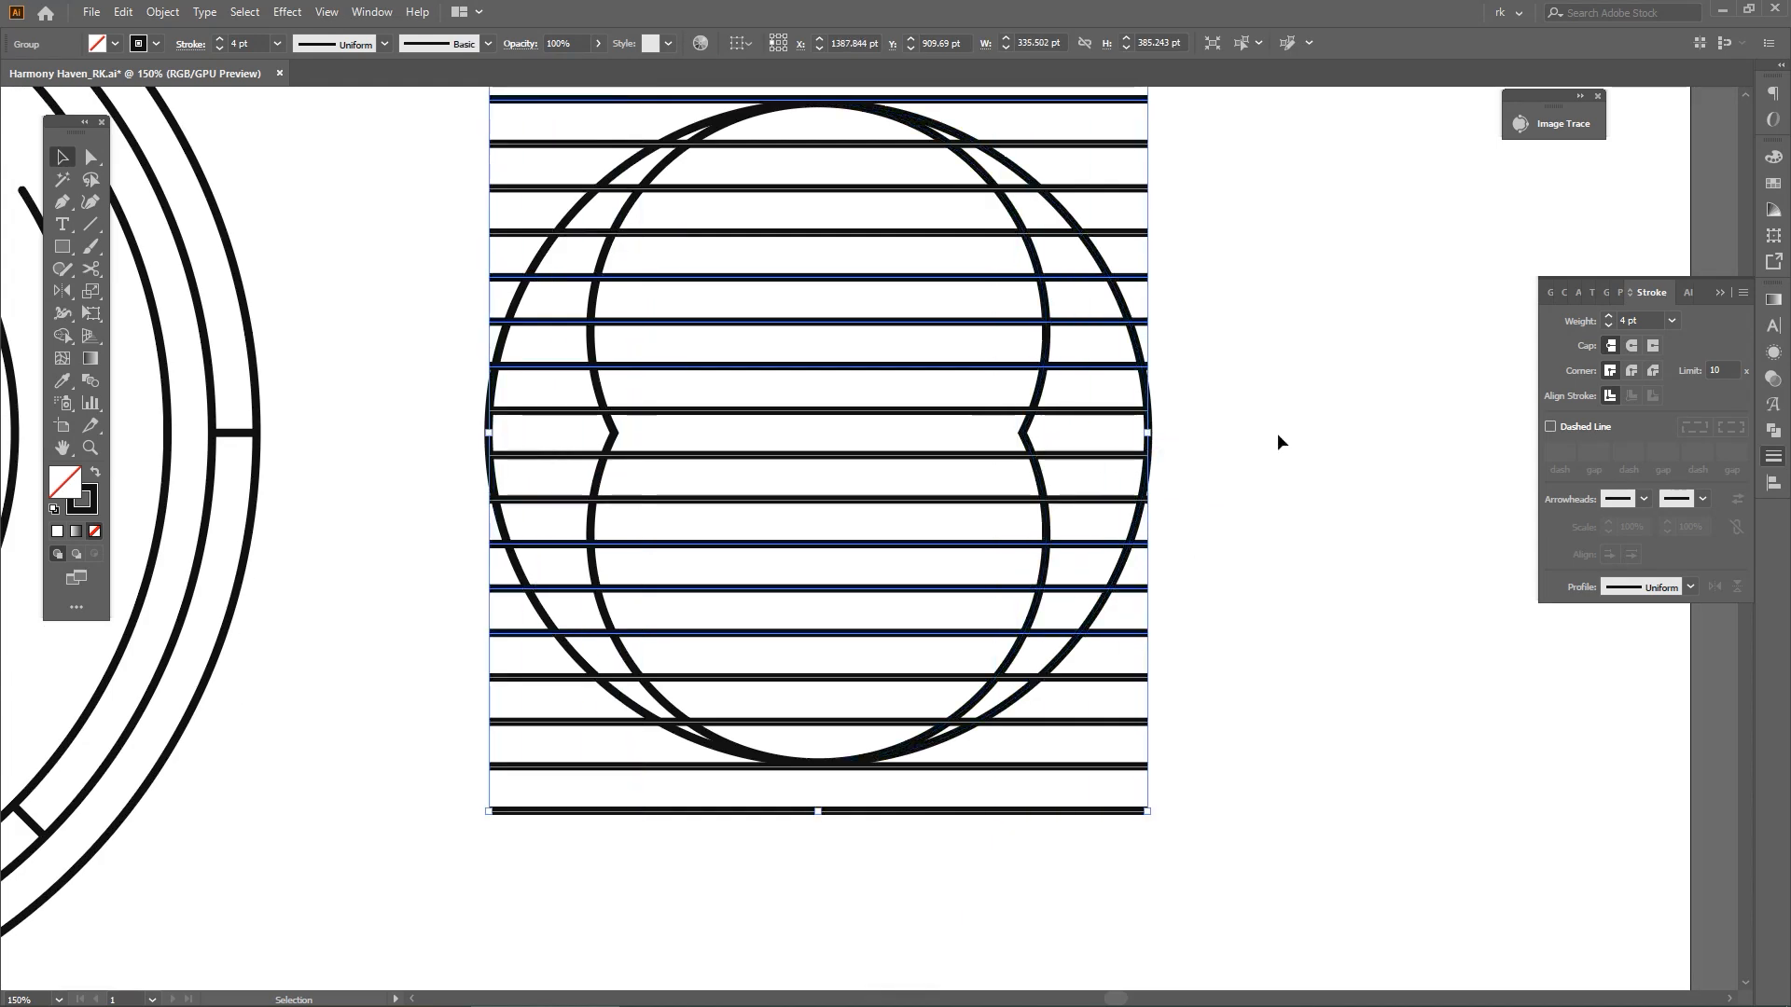
{"action": "left_click", "coordinate": [1278, 433]}
Delete the two uppermost and the two lowermost lines of the stripe group
{"action": "scroll", "coordinate": [1278, 432], "scroll_direction": "down", "scroll_amount": 1}
{"action": "key", "text": "space"}
{"action": "left_click_drag", "start_coordinate": [1332, 355], "coordinate": [1300, 388]}
{"action": "key", "text": "a"}
{"action": "left_click_drag", "start_coordinate": [1174, 158], "coordinate": [1145, 253]}
{"action": "left_click_drag", "start_coordinate": [1177, 678], "coordinate": [1136, 760]}
{"action": "key", "text": "Delete"}
{"action": "key", "text": "space"}
{"action": "key", "text": "v"}
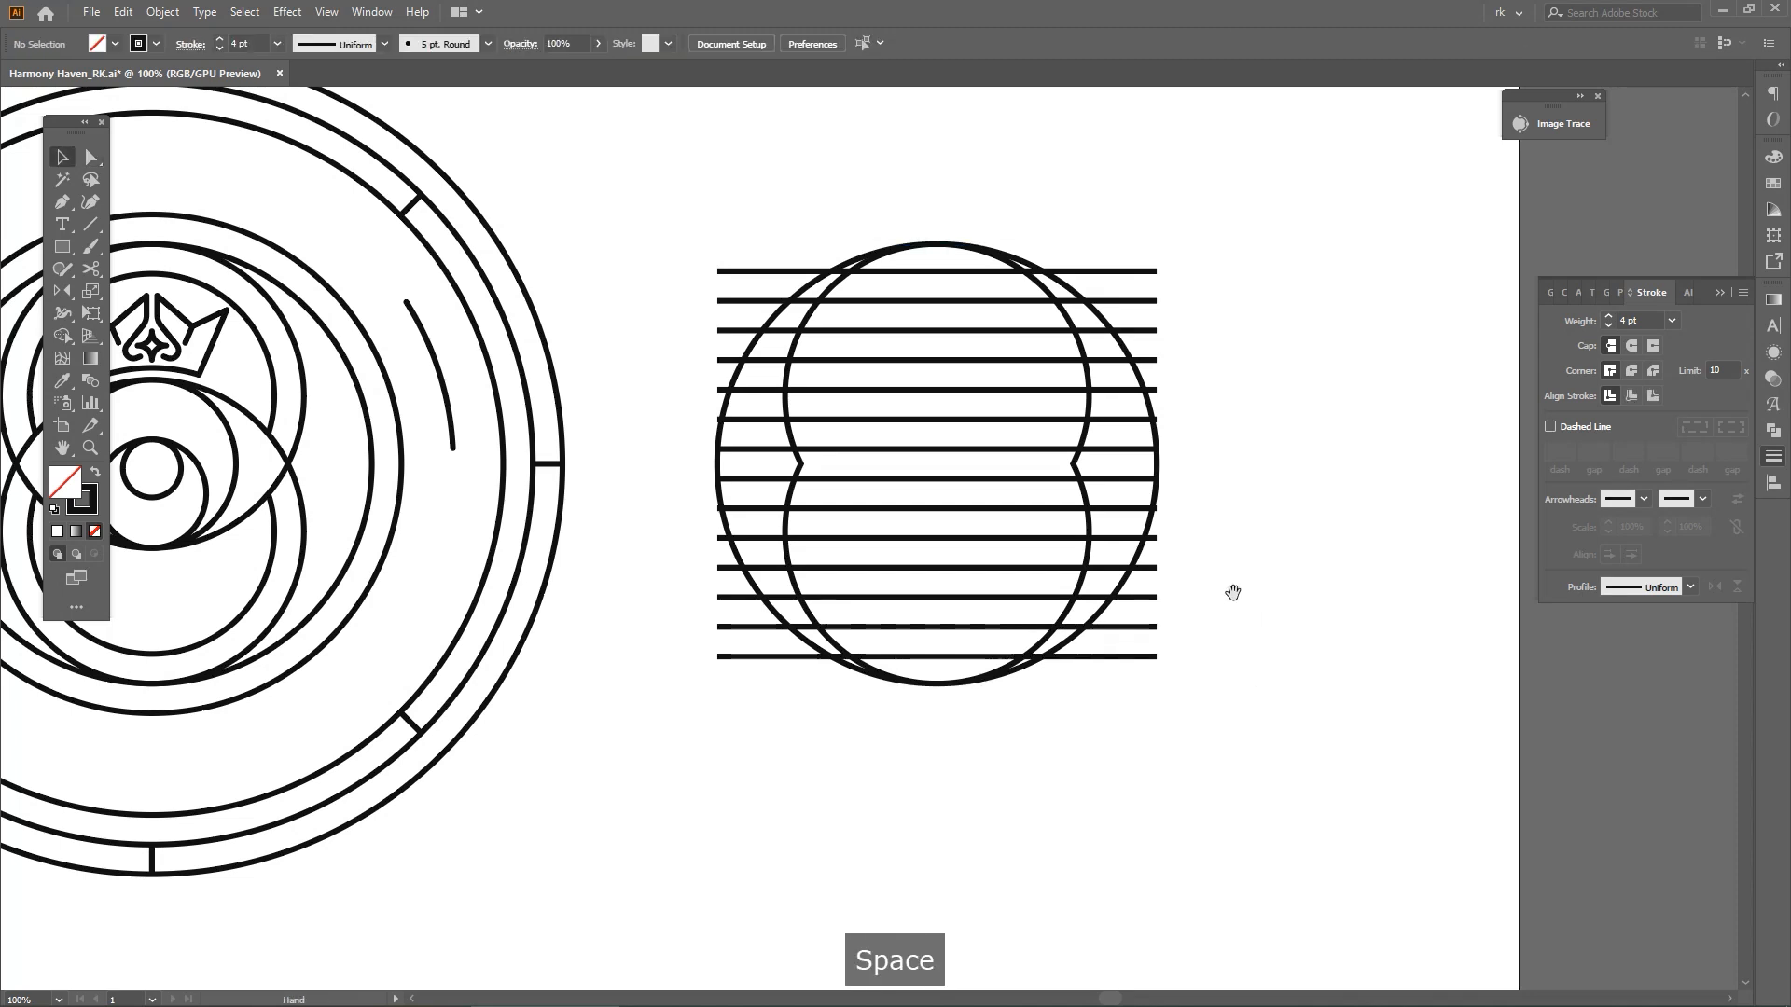
{"action": "left_click_drag", "start_coordinate": [1232, 592], "coordinate": [1224, 609]}
Trim the line ends extending past the circle's right edge with Shape Builder
{"action": "left_click", "coordinate": [833, 272]}
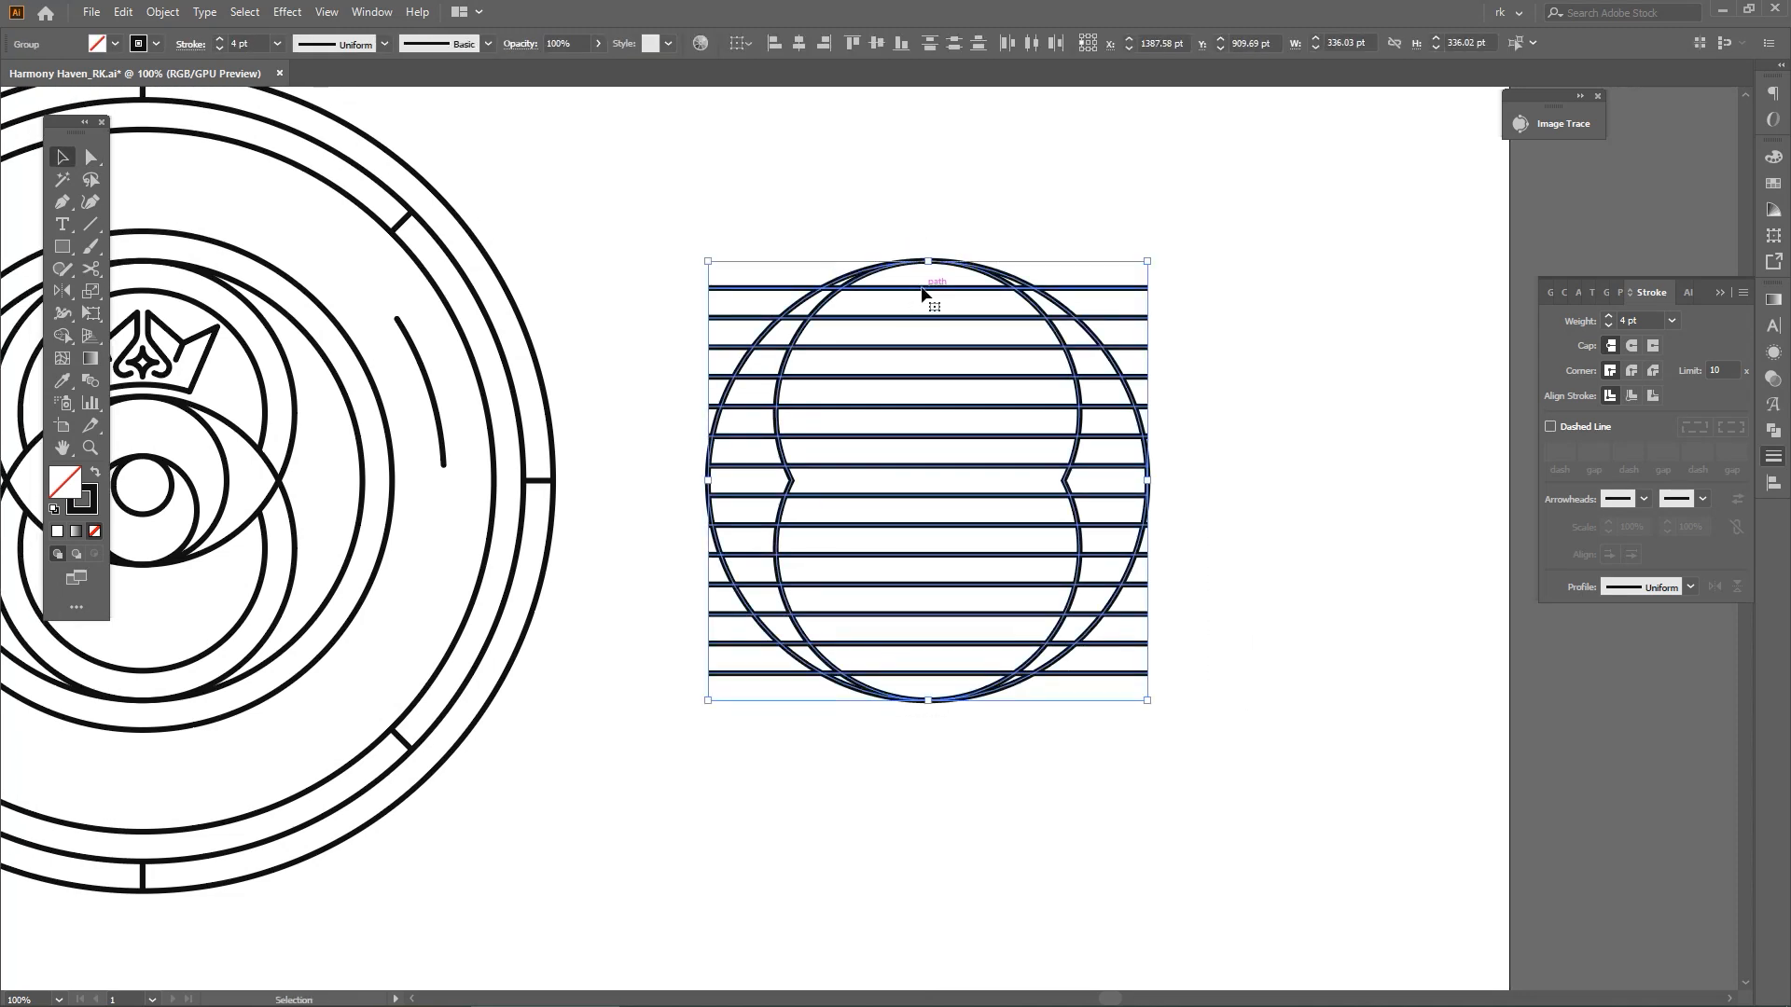
{"action": "key", "text": "shift+m"}
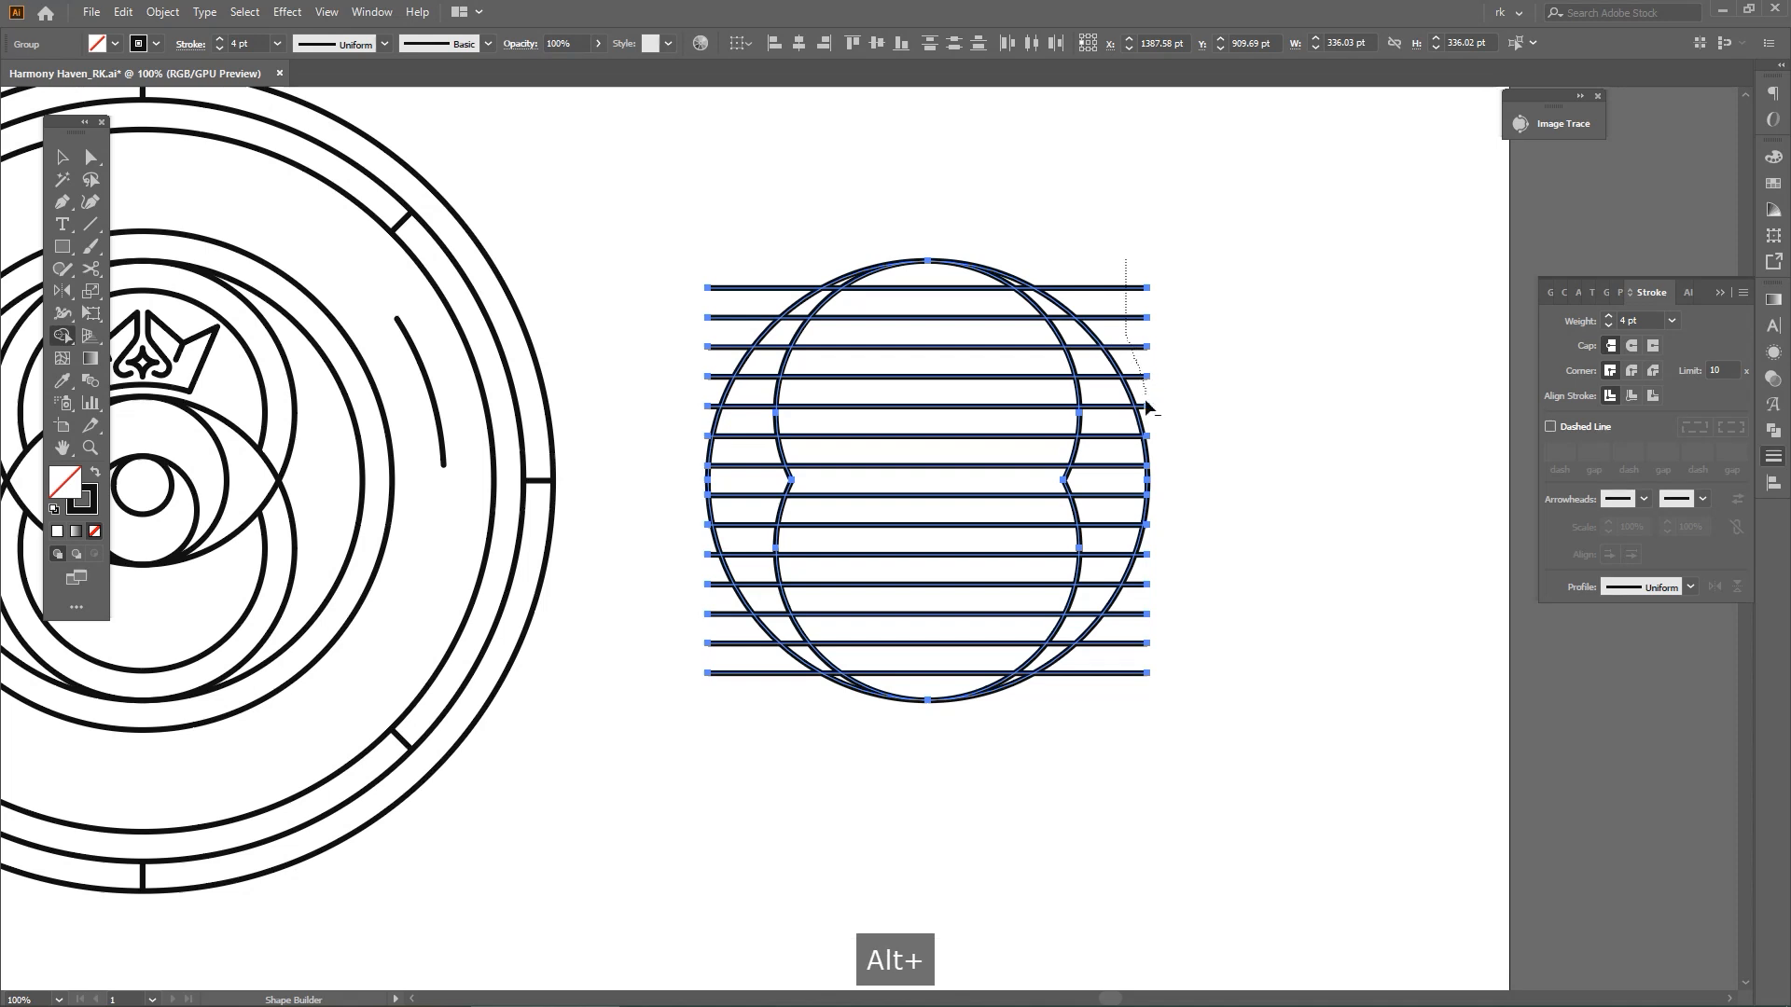
{"action": "scroll", "coordinate": [1149, 415], "scroll_direction": "up", "scroll_amount": 3}
{"action": "scroll", "coordinate": [1151, 494], "scroll_direction": "up", "scroll_amount": 2}
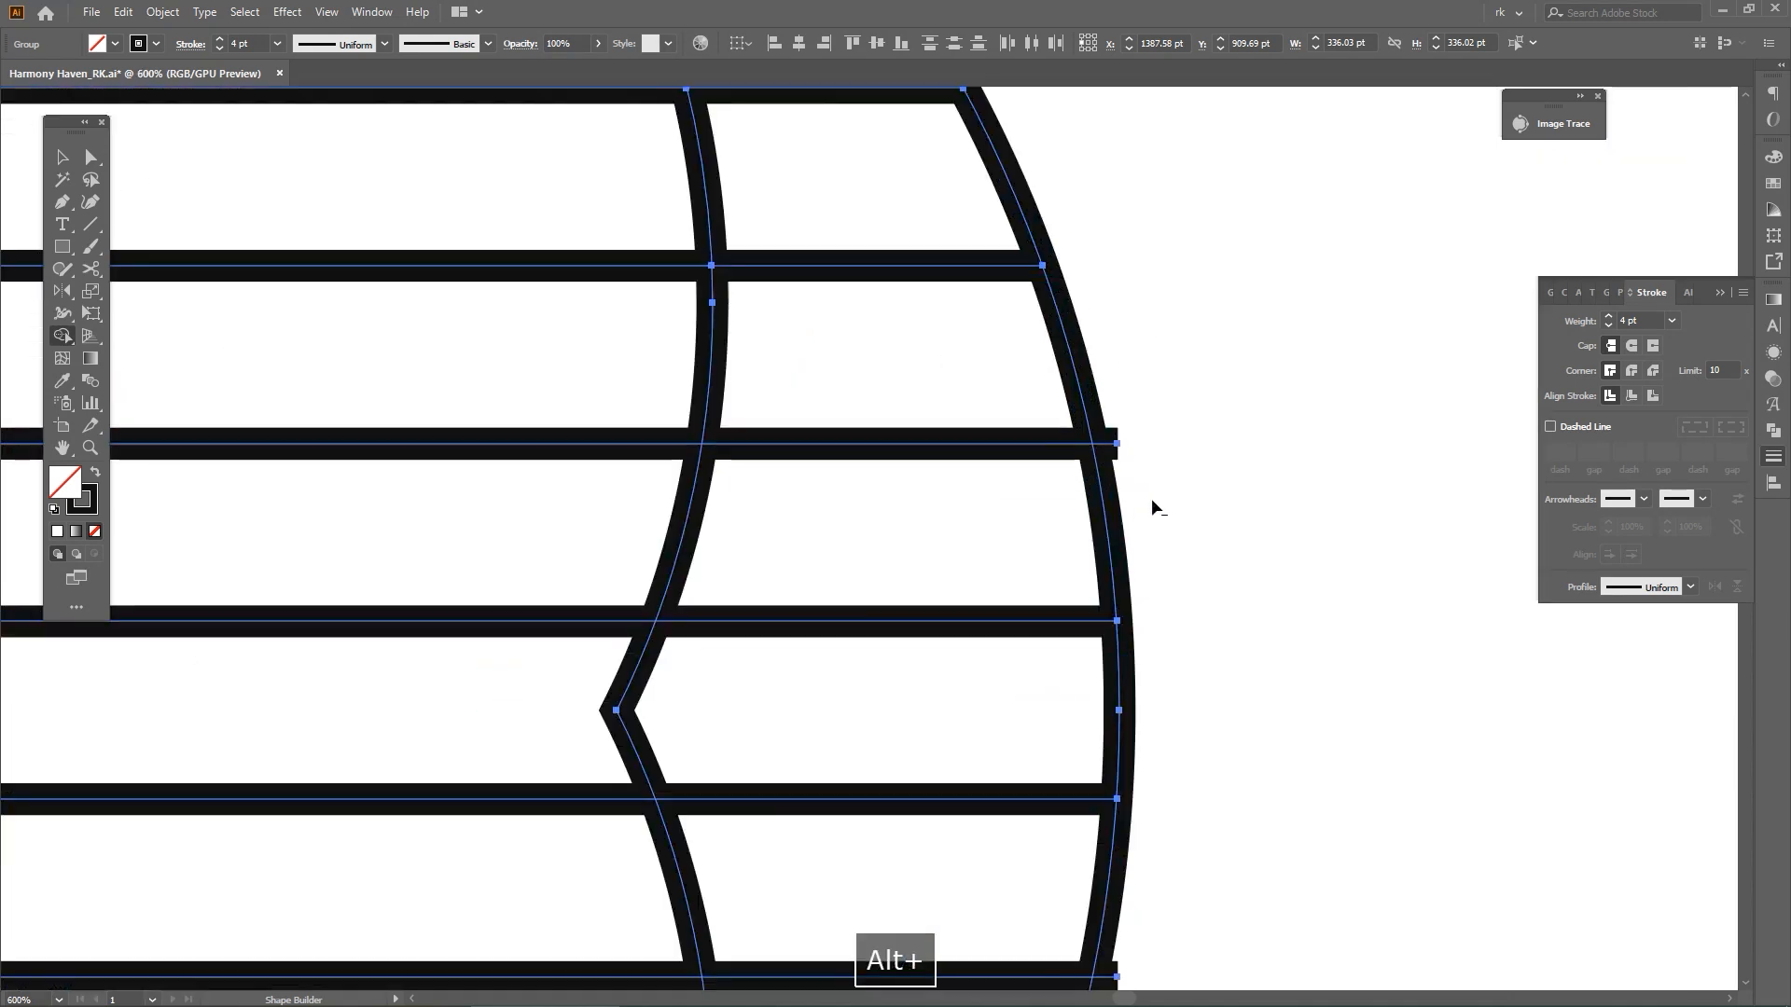
{"action": "left_click", "coordinate": [1108, 450], "text": "alt"}
{"action": "scroll", "coordinate": [1156, 550], "scroll_direction": "down", "scroll_amount": 3}
{"action": "scroll", "coordinate": [1144, 750], "scroll_direction": "up", "scroll_amount": 2}
{"action": "left_click", "coordinate": [1149, 626], "text": "alt"}
{"action": "left_click_drag", "start_coordinate": [1160, 659], "coordinate": [1152, 478]}
{"action": "scroll", "coordinate": [1063, 719], "scroll_direction": "down", "scroll_amount": 4}
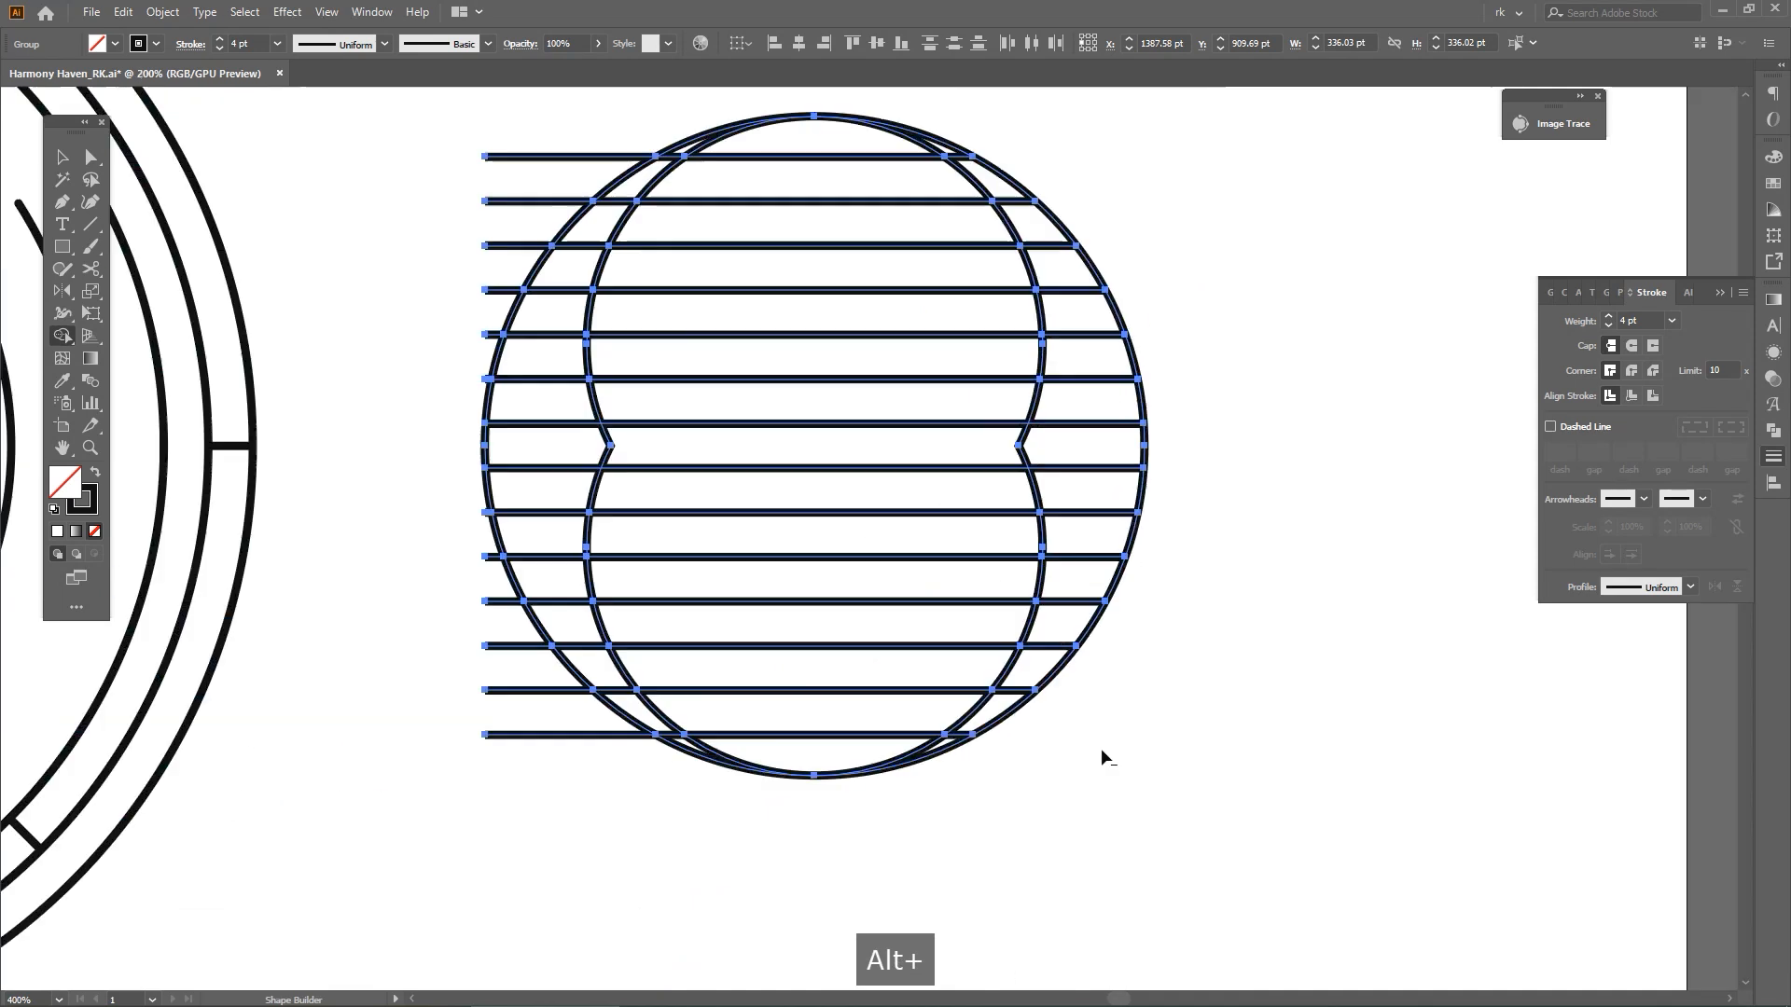
Remove the line sections inside the figure-eight outline with Shape Builder, keeping the stripes in the right-hand crescent
{"action": "mouse_move", "coordinate": [921, 755]}
{"action": "left_mouse_down"}
{"action": "mouse_move", "coordinate": [921, 373]}
{"action": "mouse_move", "coordinate": [872, 149]}
{"action": "left_mouse_up"}
{"action": "left_click_drag", "start_coordinate": [1308, 425], "coordinate": [1249, 452]}
{"action": "key", "text": "v"}
{"action": "left_click", "coordinate": [1248, 452]}
{"action": "left_click_drag", "start_coordinate": [1072, 410], "coordinate": [1216, 413]}
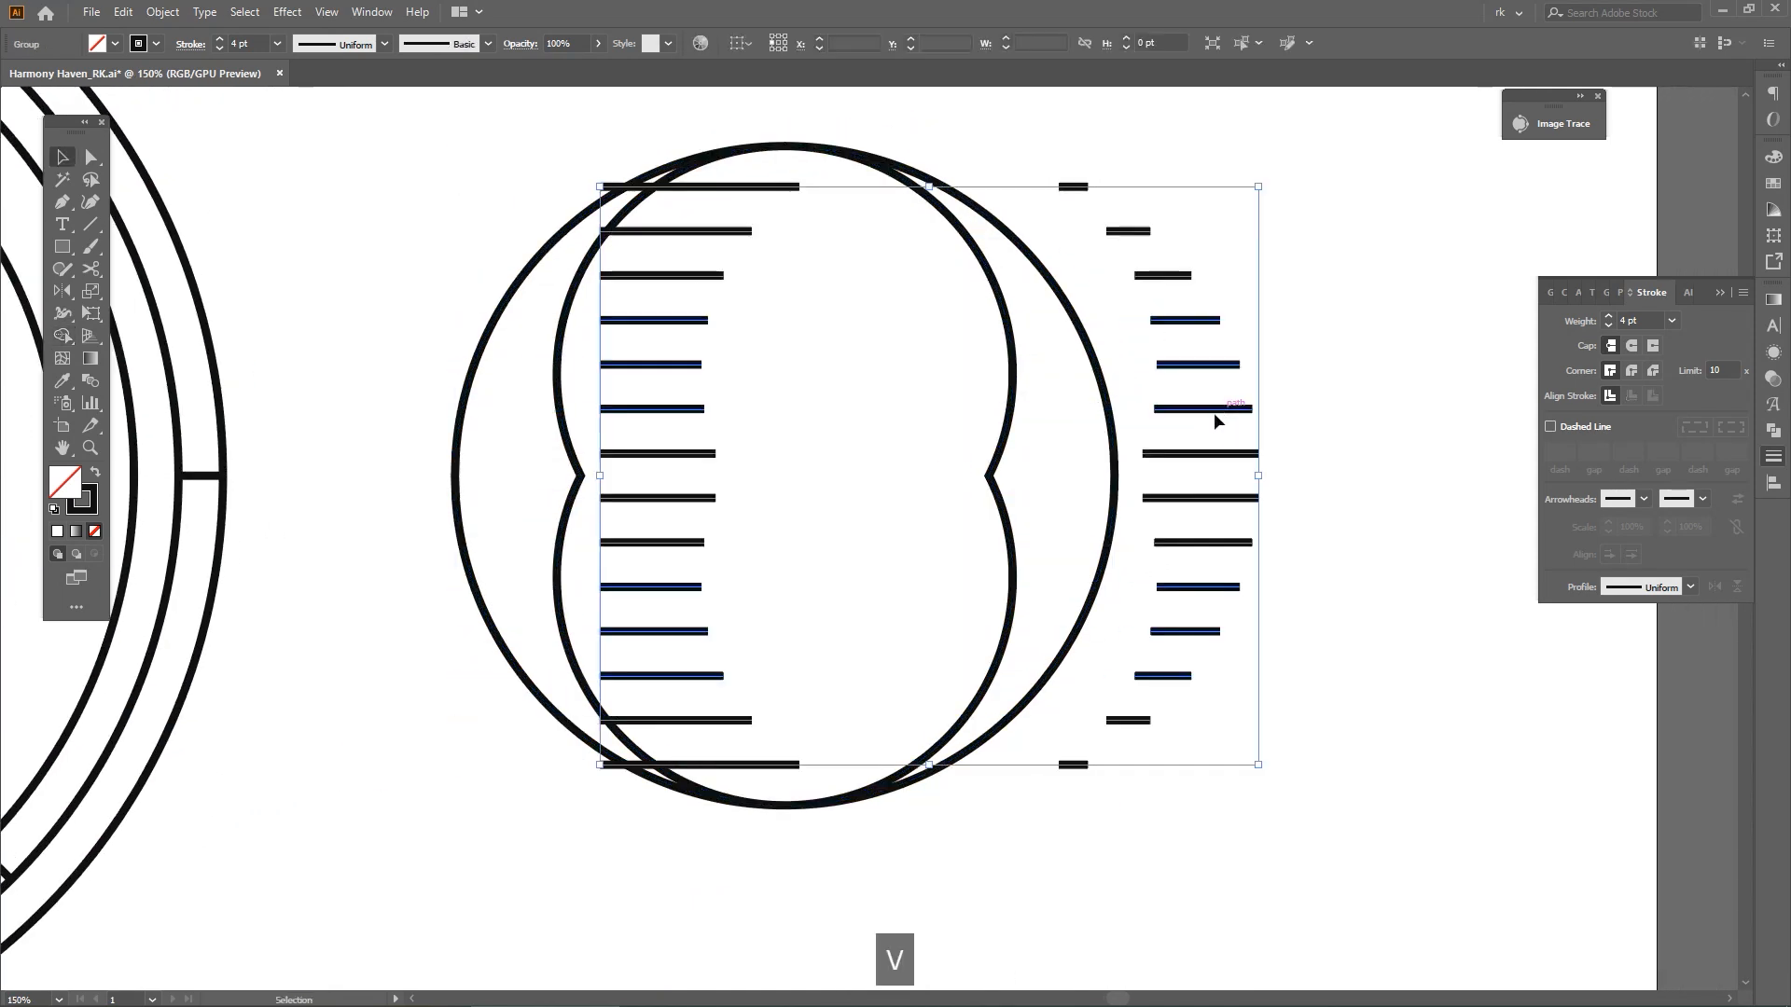
{"action": "key", "text": "ctrl+z"}
Isolate the stripe group, group the right-hand crescent stripes, and delete the untrimmed left-hand ones
{"action": "double_click", "coordinate": [1043, 411]}
{"action": "scroll", "coordinate": [963, 355], "scroll_direction": "down", "scroll_amount": 2}
{"action": "left_click_drag", "start_coordinate": [961, 600], "coordinate": [902, 622]}
{"action": "left_click_drag", "start_coordinate": [939, 630], "coordinate": [1034, 635]}
{"action": "key", "text": "ctrl+g"}
{"action": "left_click_drag", "start_coordinate": [786, 629], "coordinate": [965, 266]}
{"action": "key", "text": "Delete"}
{"action": "left_click", "coordinate": [1058, 528]}
{"action": "left_click_drag", "start_coordinate": [1012, 624], "coordinate": [1076, 623]}
Reflect a copy of the right-hand stripes about the circle's vertical centre axis, using Outline view to locate the bottom anchor
{"action": "key", "text": "o"}
{"action": "scroll", "coordinate": [1029, 571], "scroll_direction": "up", "scroll_amount": 2}
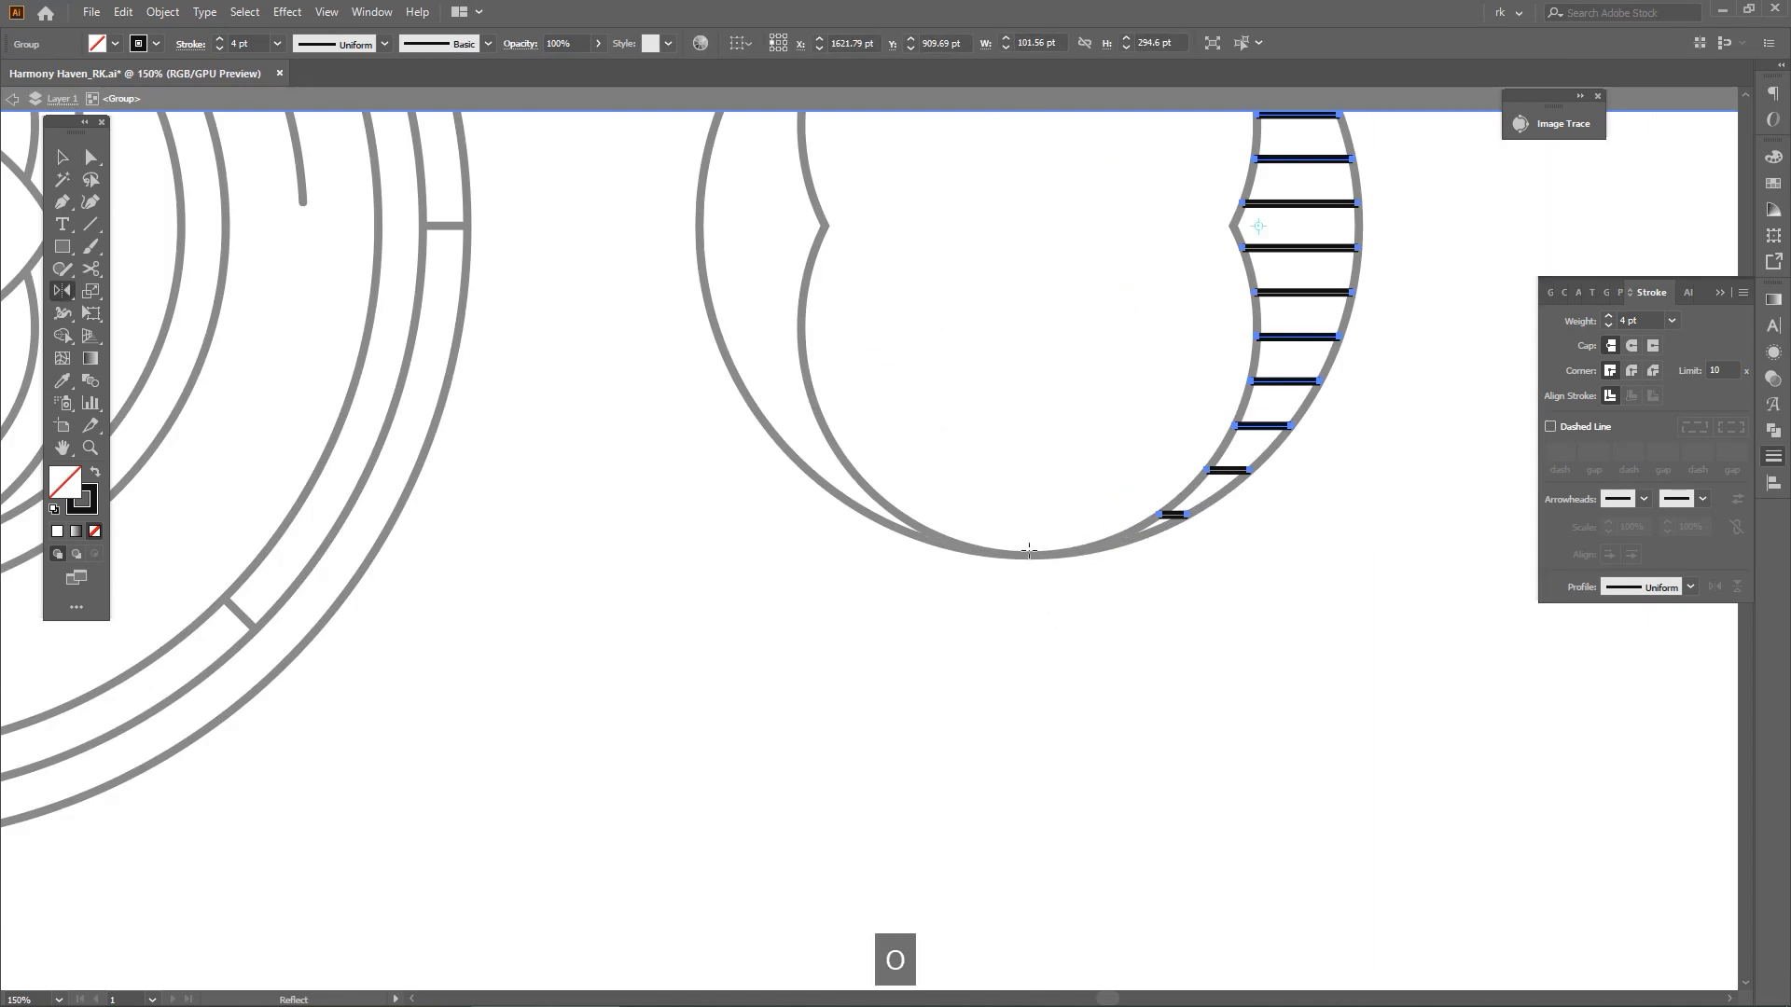
{"action": "left_click_drag", "start_coordinate": [1029, 555], "coordinate": [986, 560]}
{"action": "key", "text": "ctrl+y"}
{"action": "scroll", "coordinate": [999, 584], "scroll_direction": "up", "scroll_amount": 4}
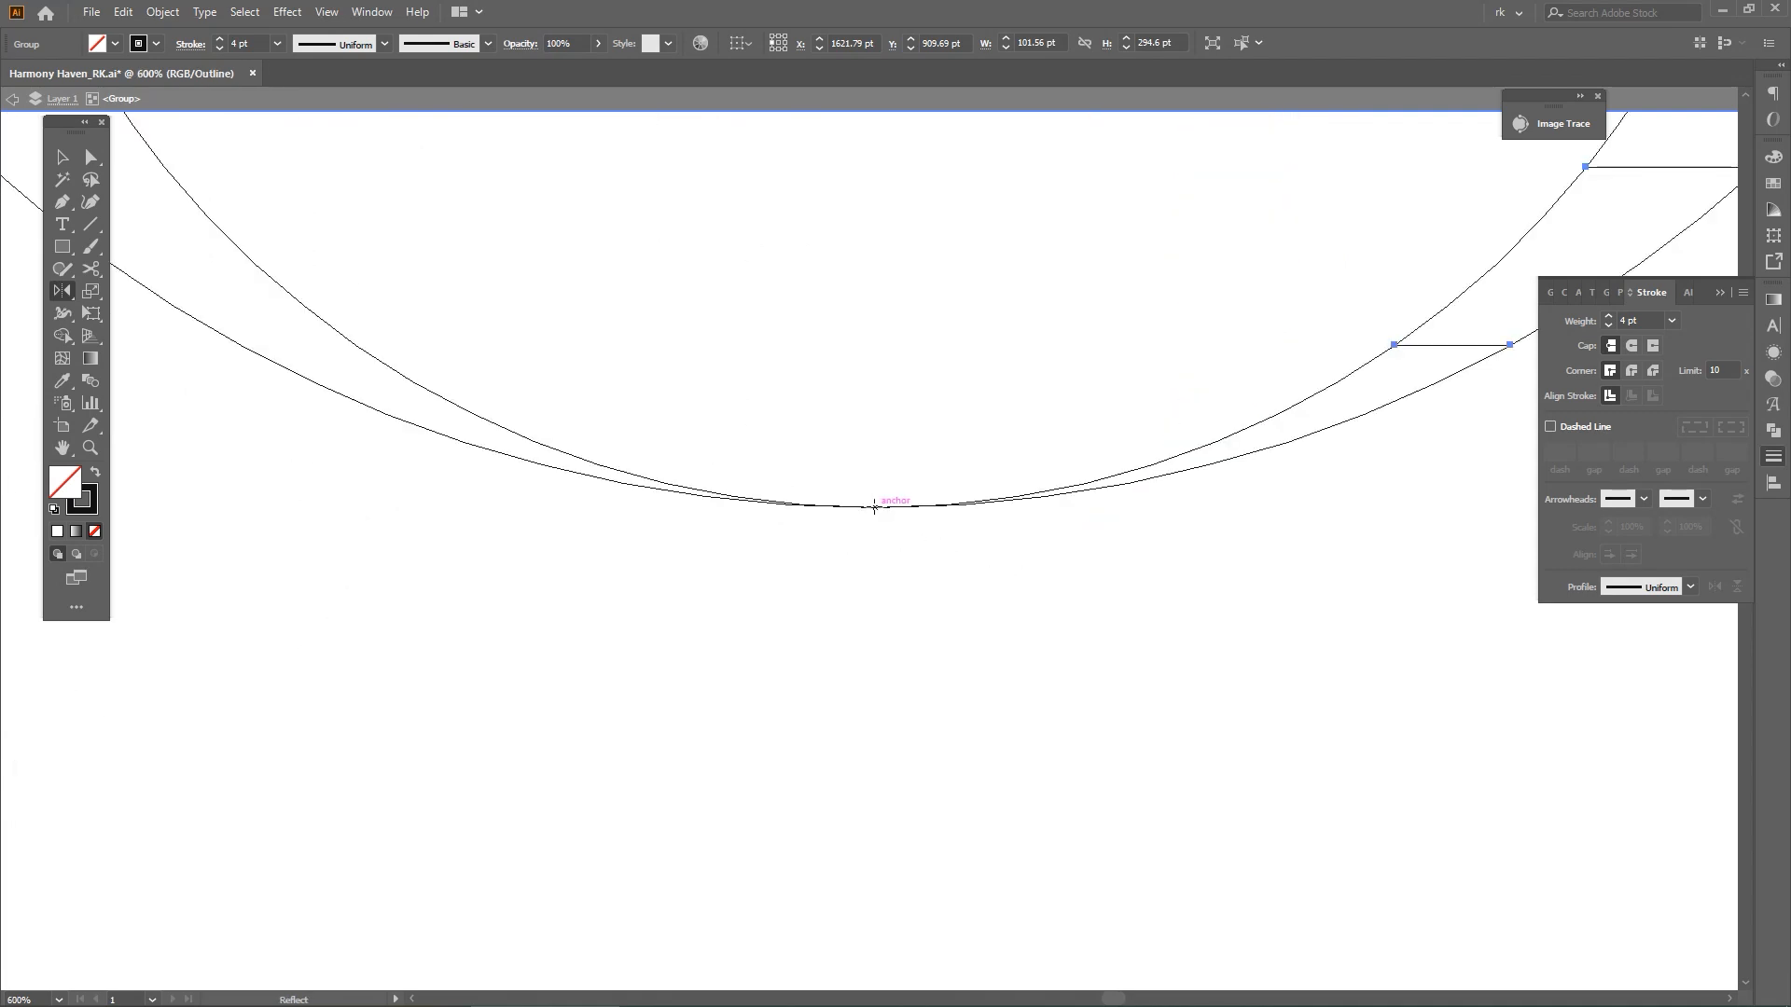
{"action": "scroll", "coordinate": [960, 552], "scroll_direction": "down", "scroll_amount": 5}
{"action": "left_click_drag", "start_coordinate": [1079, 484], "coordinate": [709, 484]}
{"action": "scroll", "coordinate": [829, 332], "scroll_direction": "up", "scroll_amount": 4}
{"action": "scroll", "coordinate": [829, 332], "scroll_direction": "down", "scroll_amount": 4}
{"action": "left_click_drag", "start_coordinate": [942, 296], "coordinate": [909, 439]}
{"action": "key", "text": "v"}
{"action": "left_click", "coordinate": [1166, 596]}
{"action": "key", "text": "ctrl+y"}
{"action": "left_click_drag", "start_coordinate": [1164, 605], "coordinate": [1263, 570]}
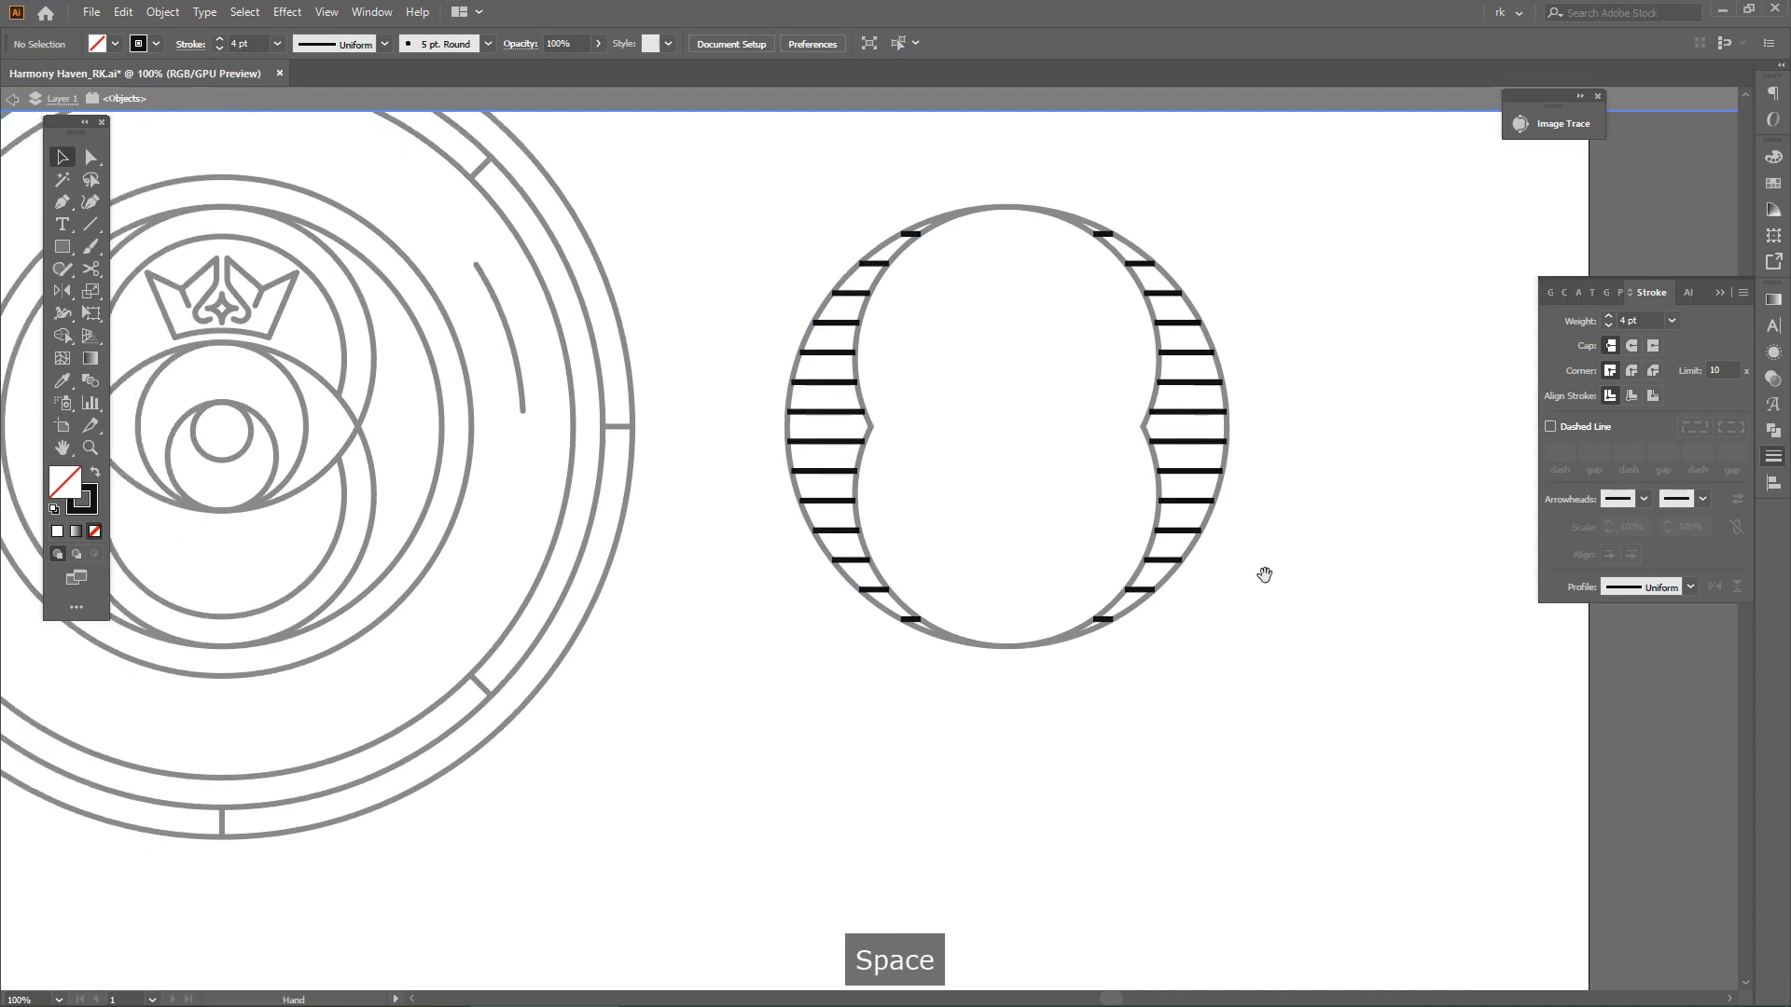
{"action": "key", "text": "v"}
{"action": "double_click", "coordinate": [1259, 568]}
Group the left and right stripe sets and delete the circle and figure-eight outlines around them
{"action": "left_click_drag", "start_coordinate": [1179, 452], "coordinate": [1345, 456]}
{"action": "key", "text": "ctrl+z"}
{"action": "left_click", "coordinate": [875, 466], "text": "shift"}
{"action": "key", "text": "ctrl+g"}
{"action": "left_click_drag", "start_coordinate": [1347, 696], "coordinate": [790, 188]}
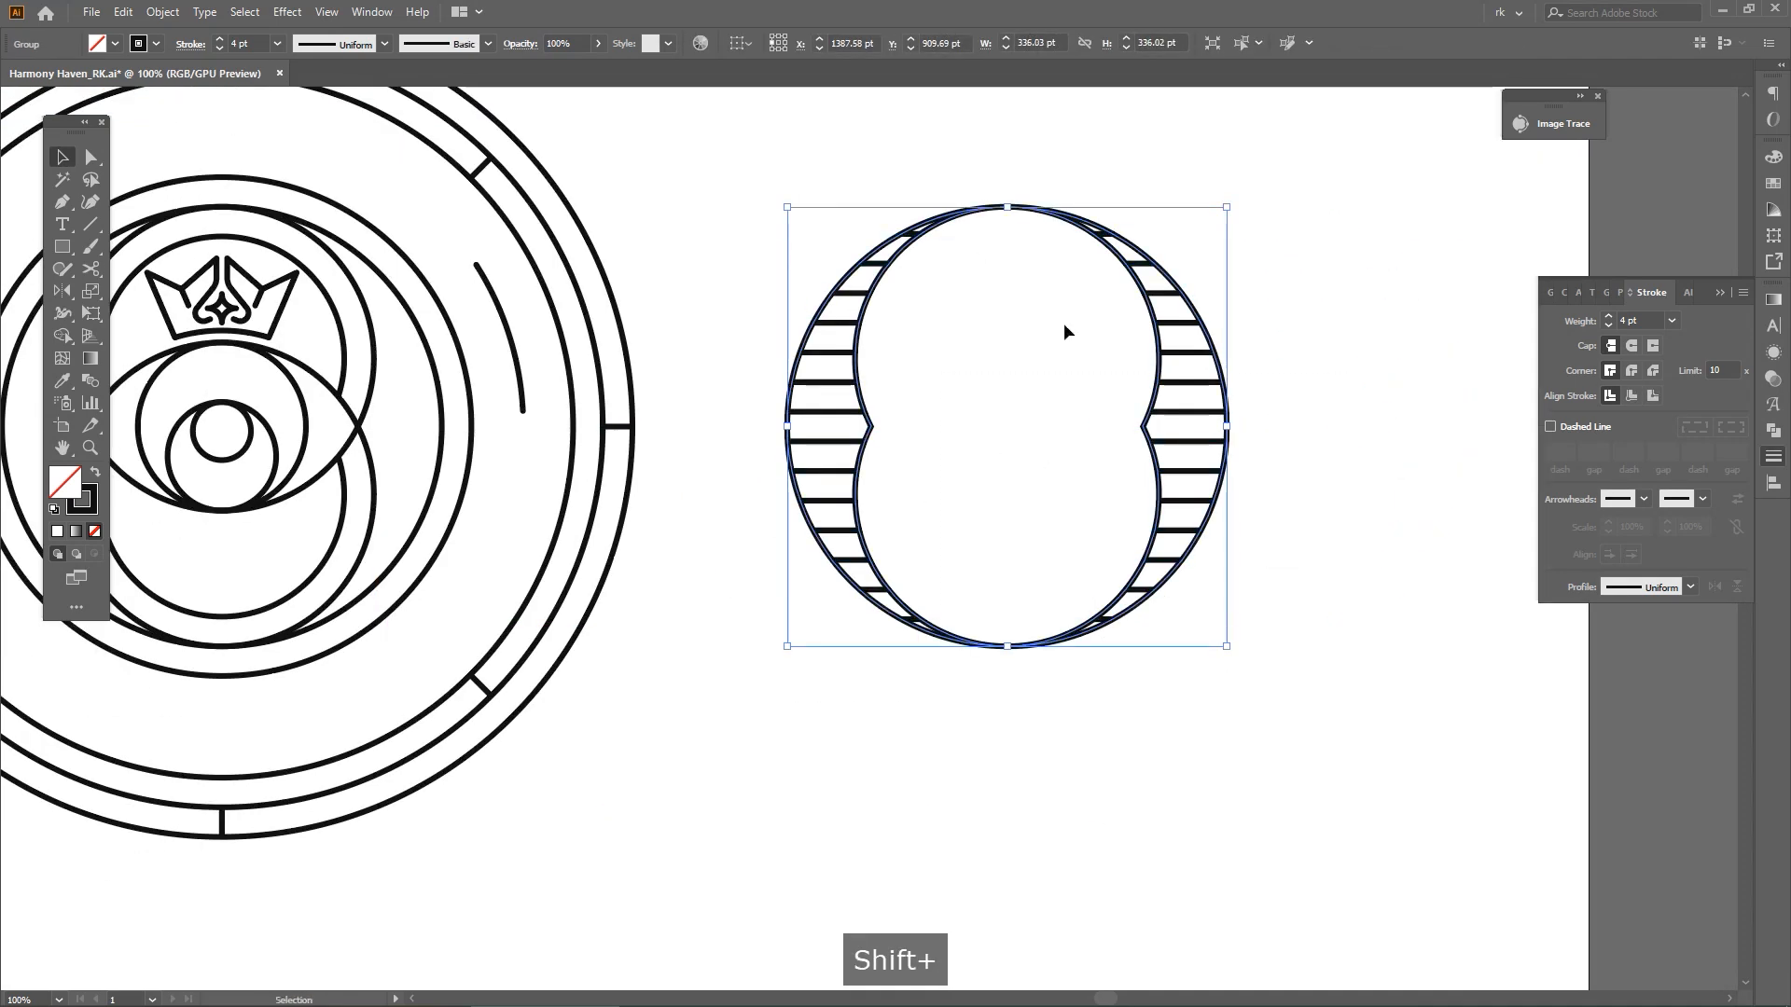
{"action": "left_click_drag", "start_coordinate": [1023, 376], "coordinate": [1062, 396]}
{"action": "key", "text": "Delete"}
Move the stripe group back into the badge to fill the crescents on both sides of the inner circles
{"action": "left_click_drag", "start_coordinate": [1299, 300], "coordinate": [1110, 648]}
{"action": "left_click_drag", "start_coordinate": [1007, 687], "coordinate": [1218, 659]}
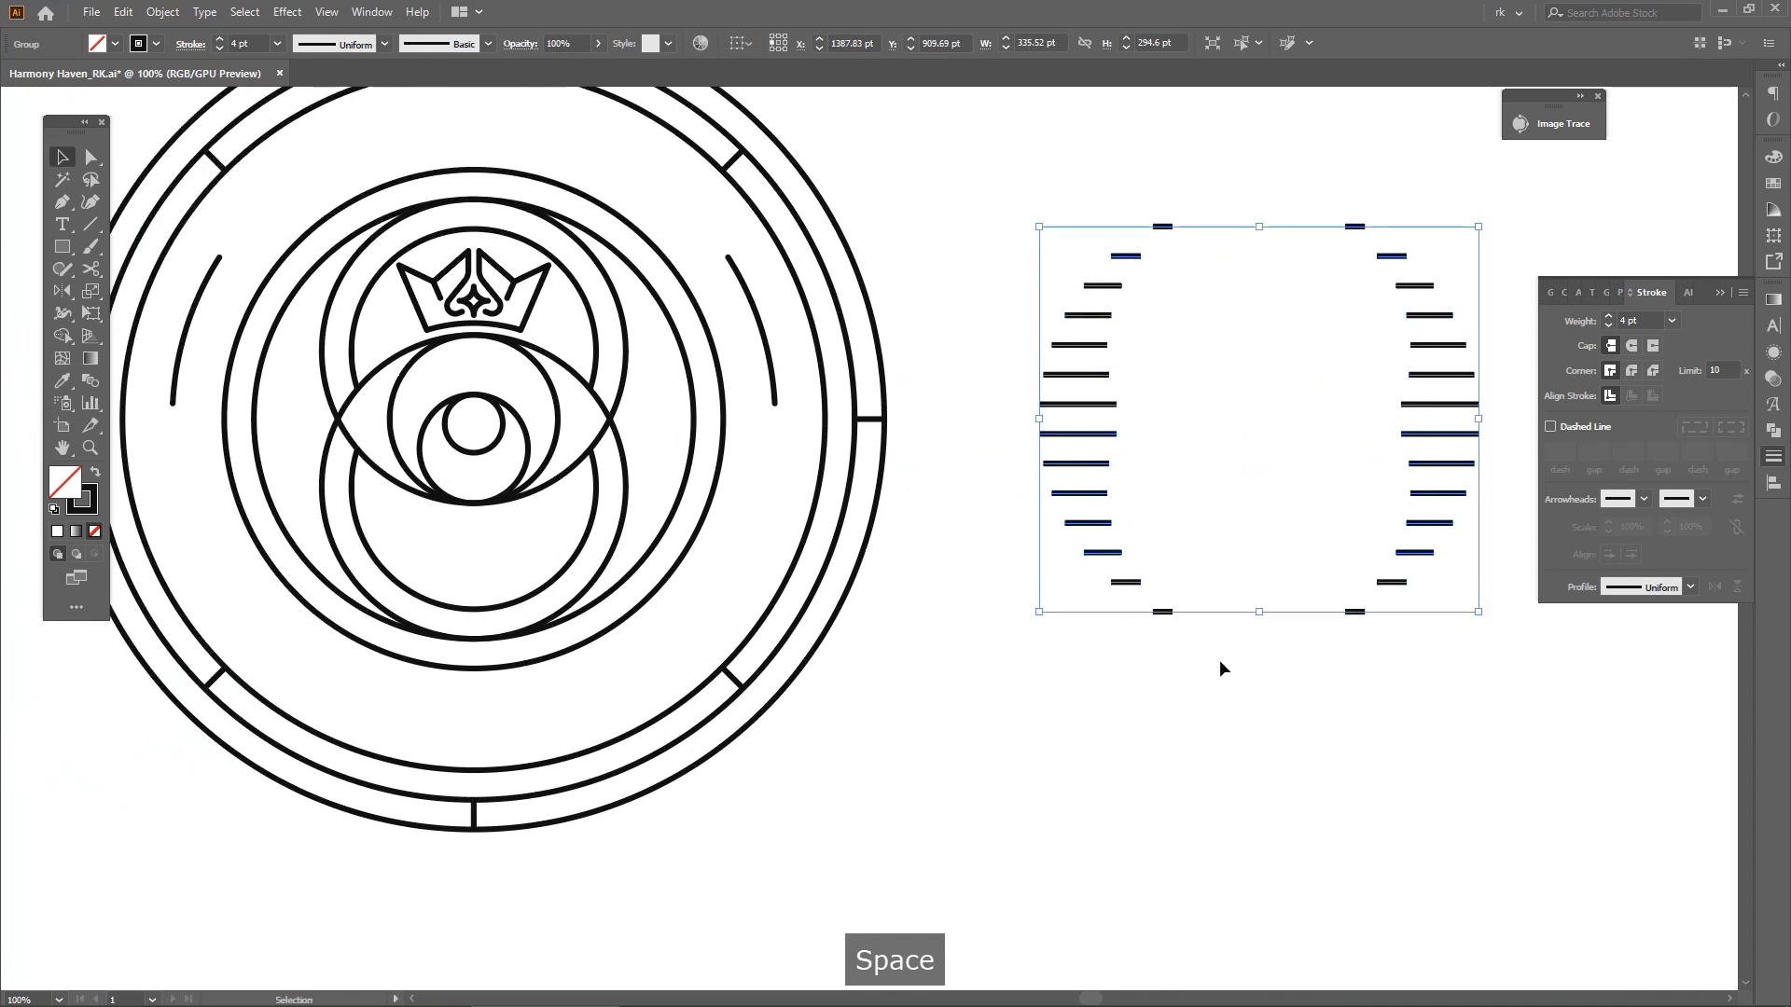
{"action": "key", "text": "shift+Left"}
{"action": "key", "text": "shift+Left"}
{"action": "key", "text": "shift+Left"}
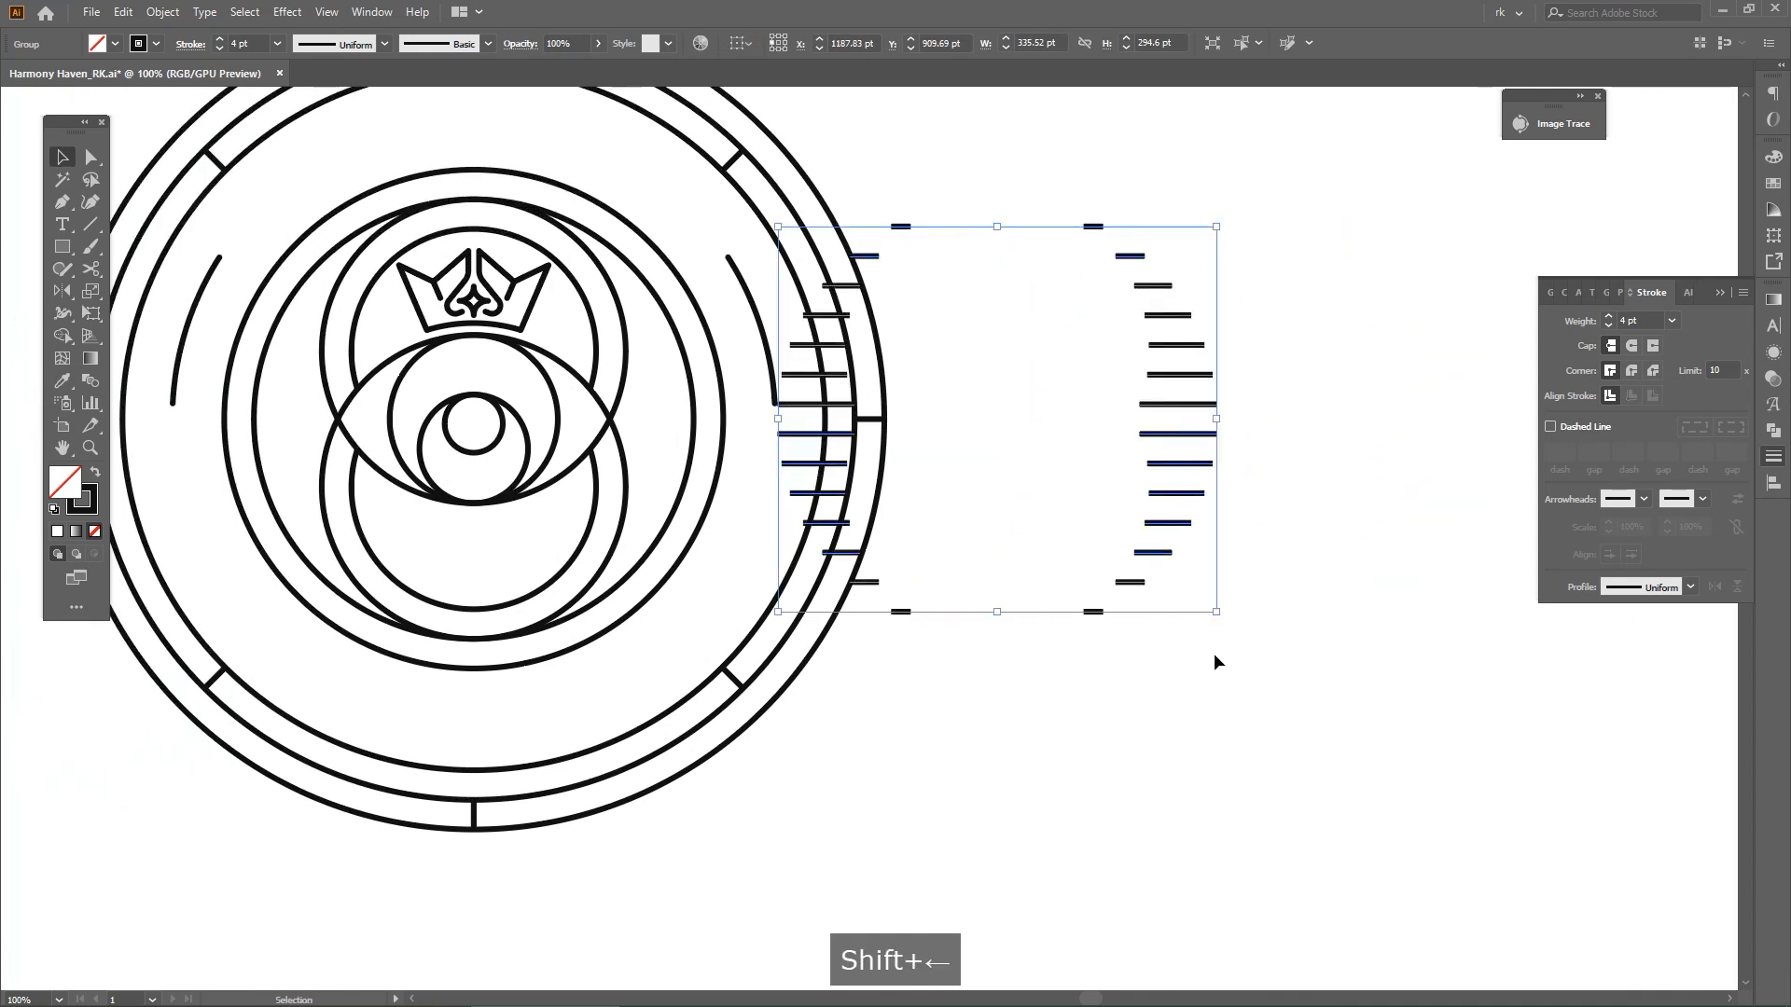
{"action": "key", "text": "shift+Left"}
{"action": "key", "text": "shift+Left"}
{"action": "key", "text": "shift+Left"}
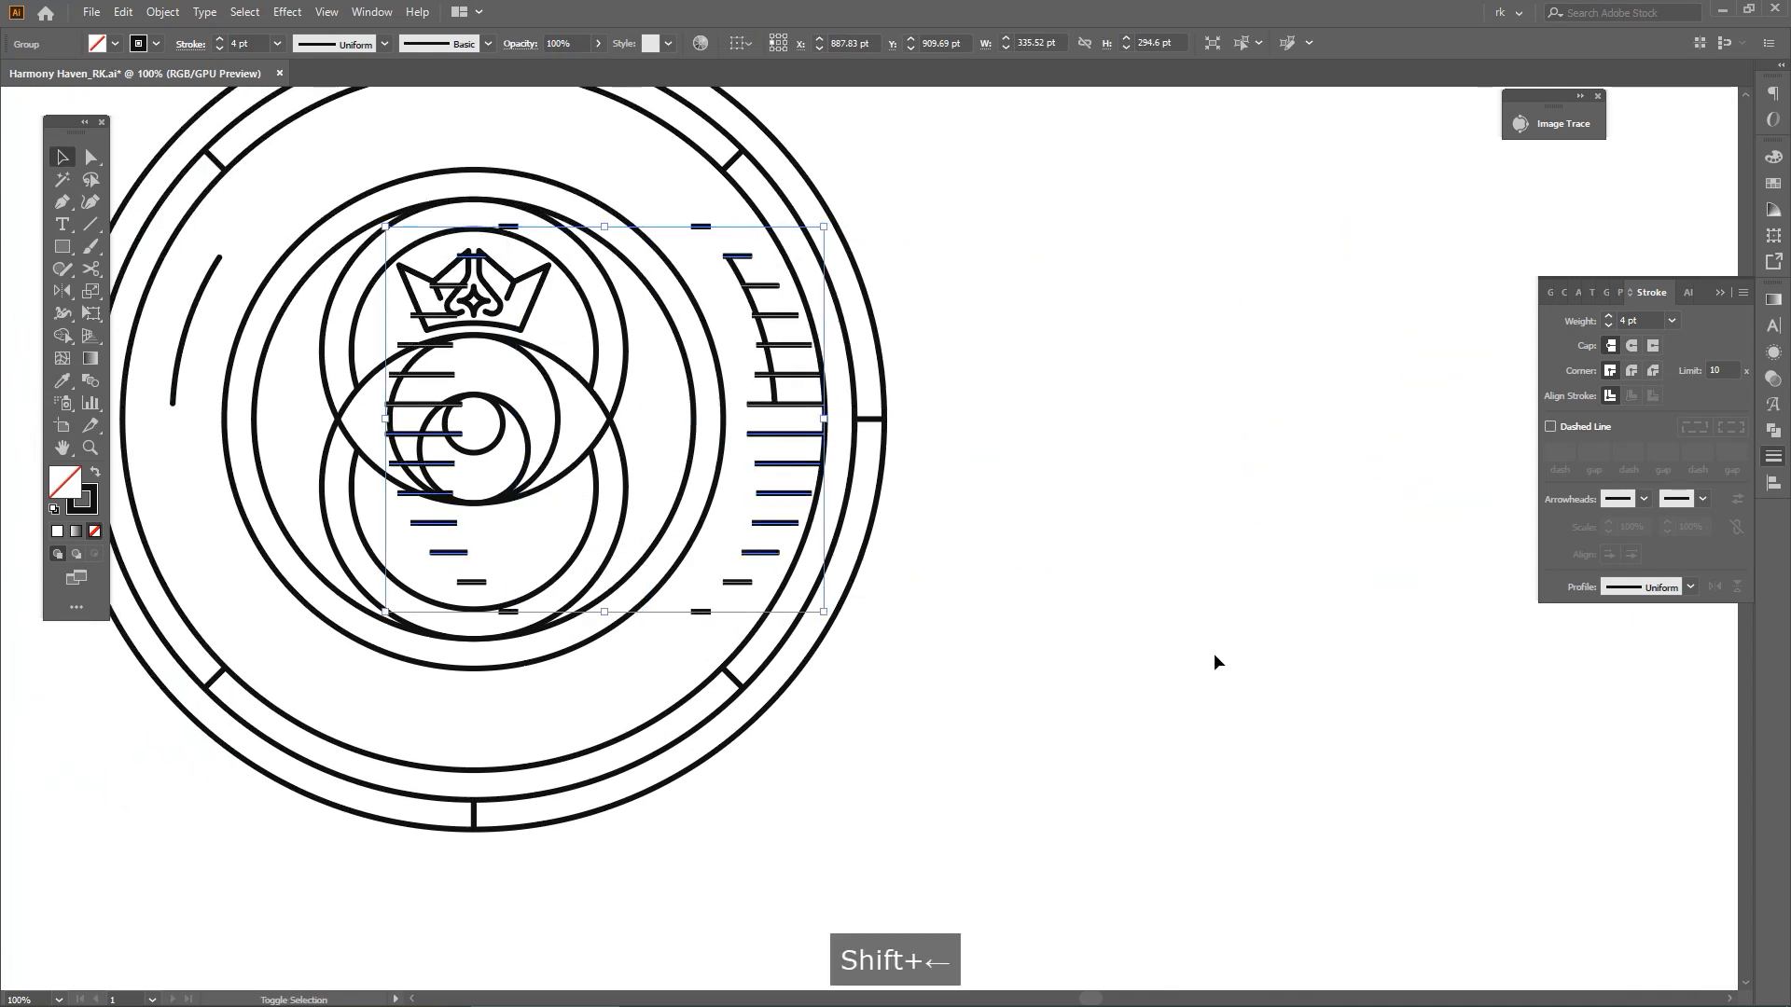
{"action": "key", "text": "shift+Left"}
{"action": "left_click_drag", "start_coordinate": [1287, 620], "coordinate": [1386, 617], "text": "space"}
{"action": "key", "text": "v"}
{"action": "left_click", "coordinate": [1235, 595]}
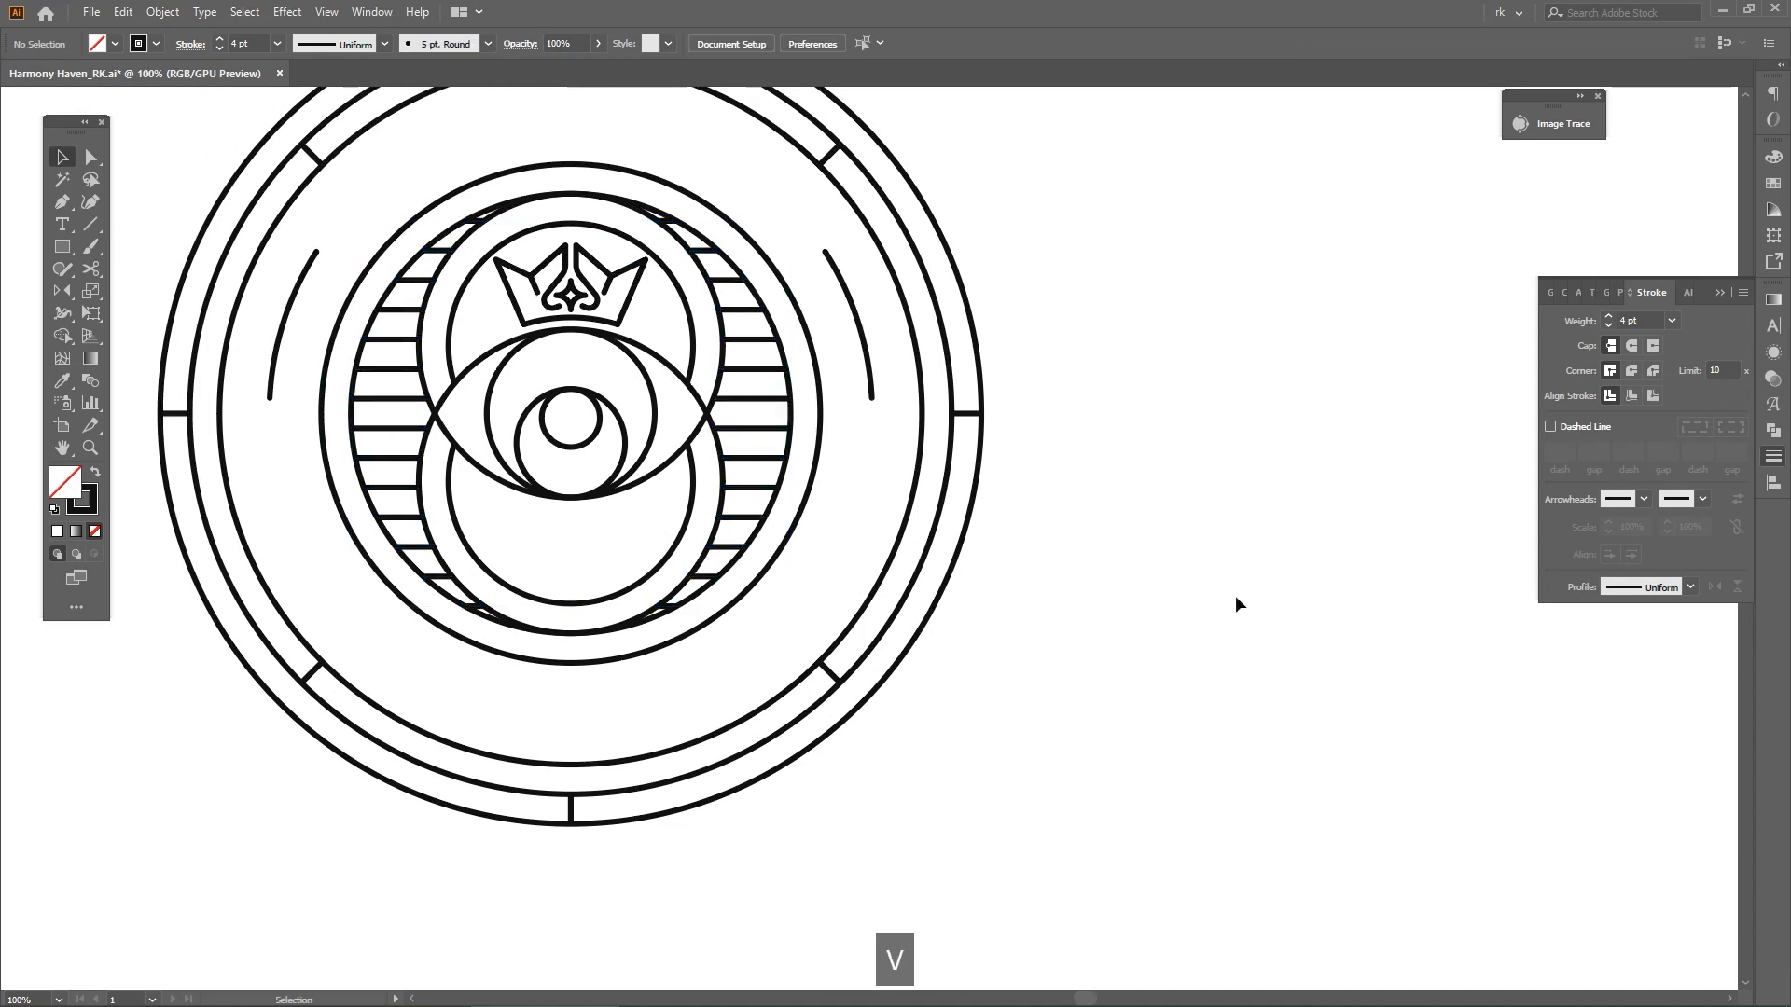
Show all hidden objects, including the HARMONY HAVEN and EMBRACE YOUR INNER CALM lettering around the ring
{"action": "scroll", "coordinate": [1189, 606], "scroll_direction": "down", "scroll_amount": 1}
{"action": "key", "text": "ctrl+alt+3"}
{"action": "left_click", "coordinate": [1107, 570]}
{"action": "left_click_drag", "start_coordinate": [1108, 571], "coordinate": [1227, 559], "text": "space"}
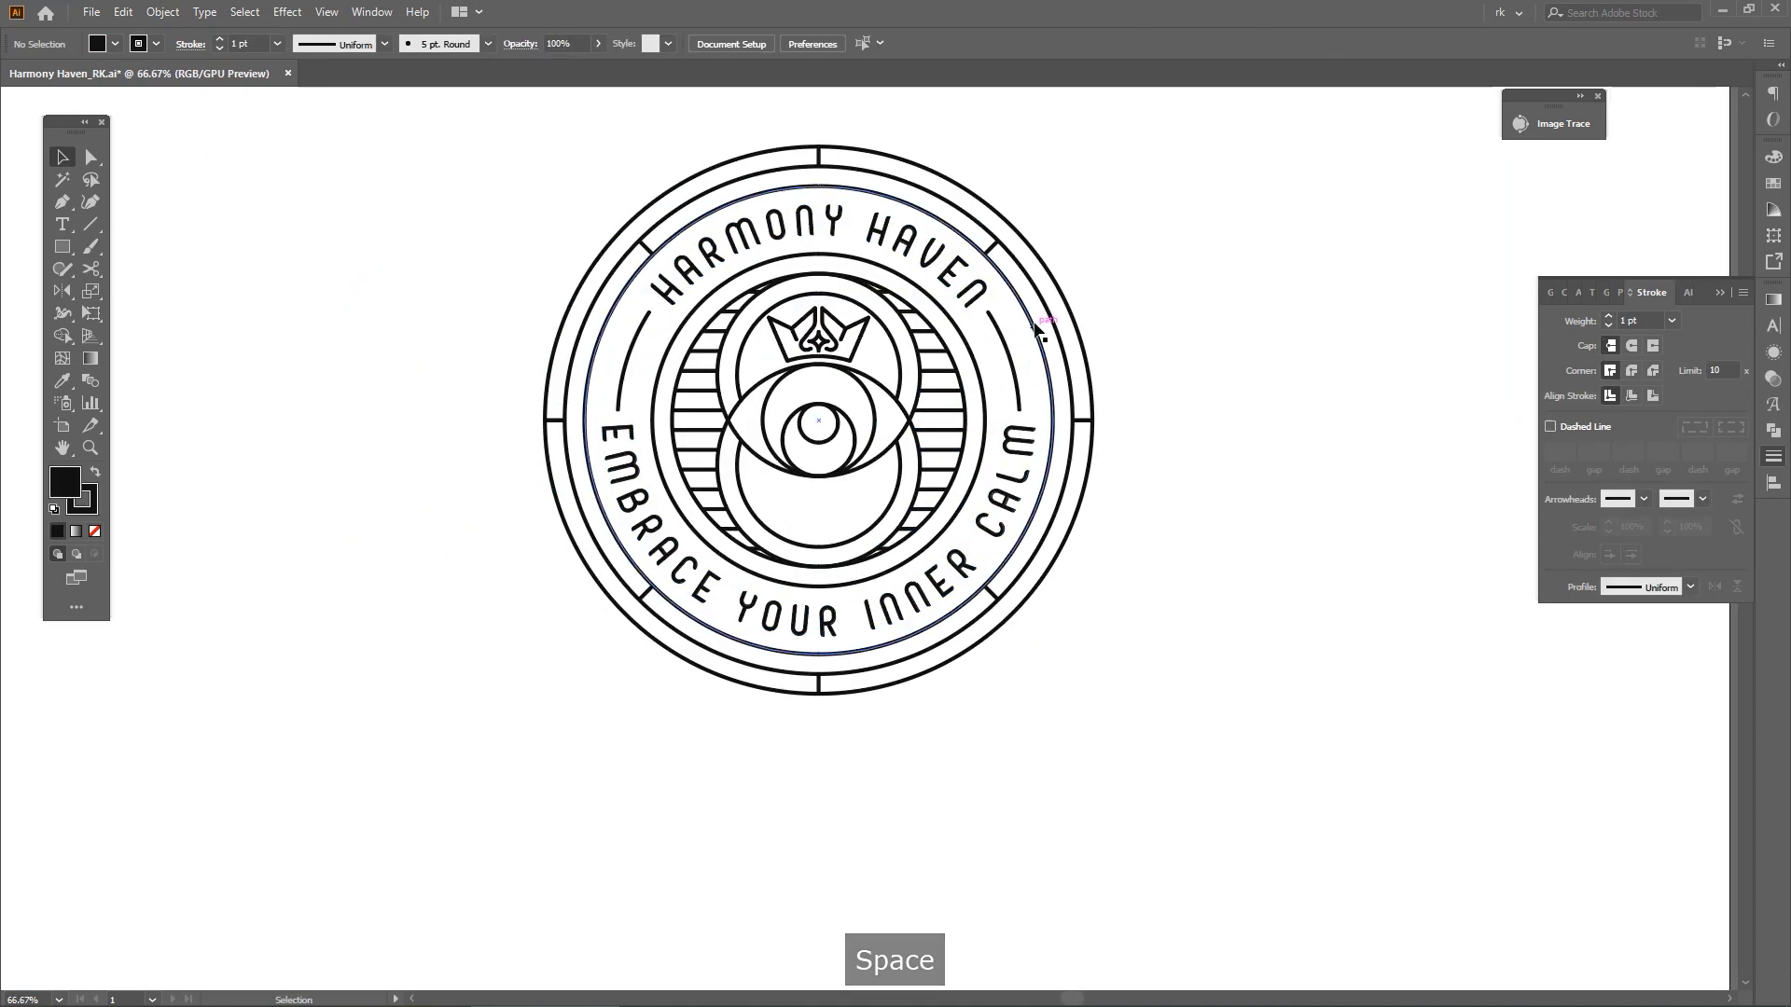
Make a solid black pupil disc without a stroke at the eye's centre from a scaled-down copy of the ring around the lettering
{"action": "left_click", "coordinate": [1040, 331]}
{"action": "key", "text": "ctrl+shift+g"}
{"action": "key", "text": "ctrl+z"}
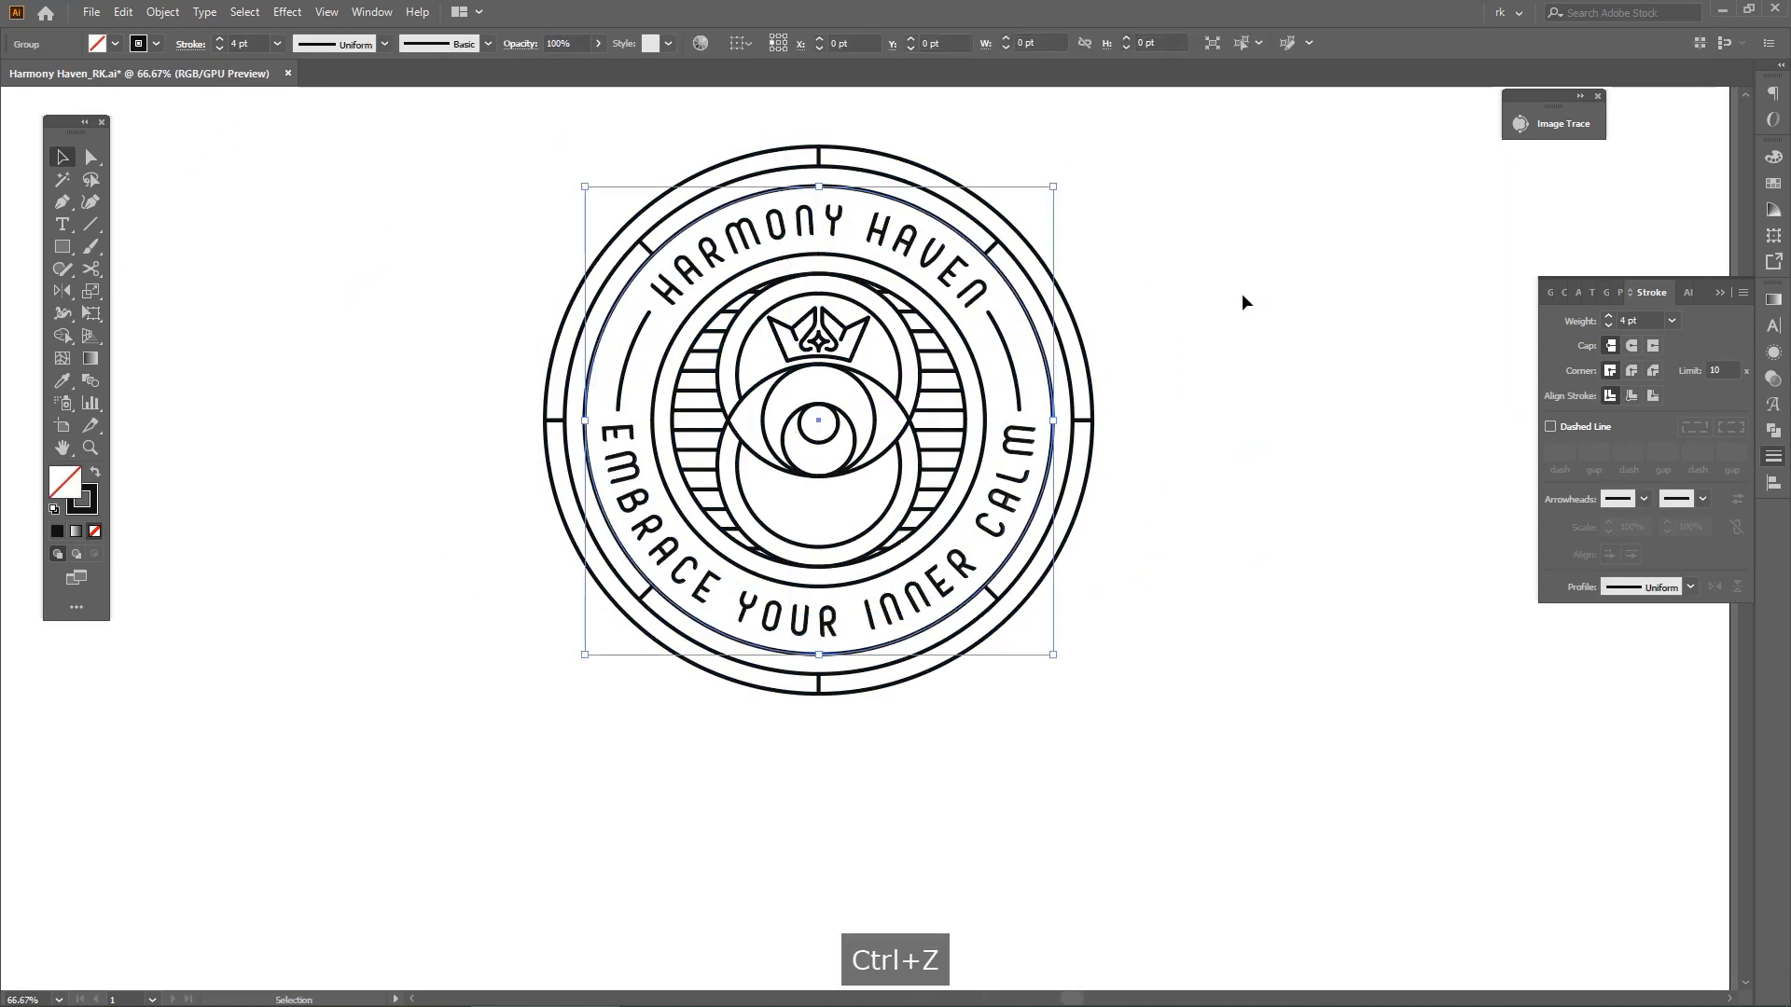
{"action": "key", "text": "ctrl+c"}
{"action": "key", "text": "v"}
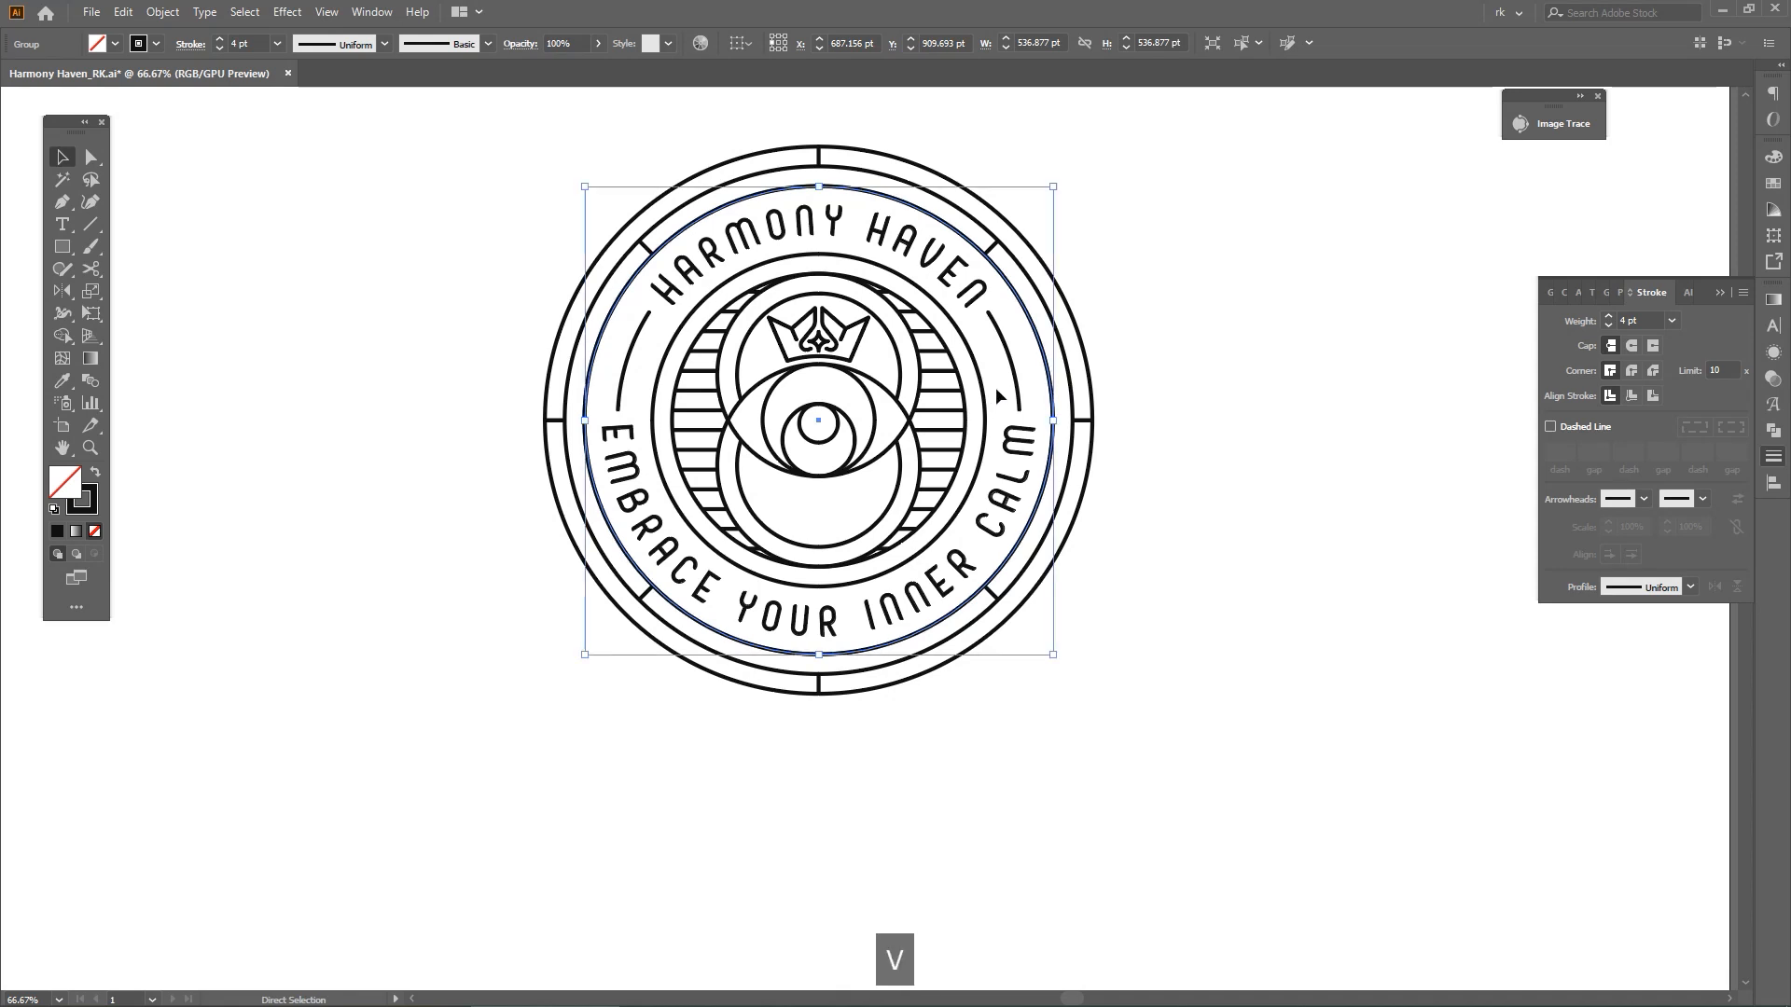
{"action": "left_click_drag", "start_coordinate": [1053, 417], "coordinate": [837, 288], "text": "alt"}
{"action": "key", "text": "shift+x"}
{"action": "key", "text": "space"}
{"action": "left_click_drag", "start_coordinate": [1178, 564], "coordinate": [1177, 472]}
{"action": "key", "text": "v"}
{"action": "left_click", "coordinate": [1177, 472]}
Draw a vertical line from the eye's centre to the lowest point of the lower inner circle, locating the centre in Outline view
{"action": "key", "text": "space"}
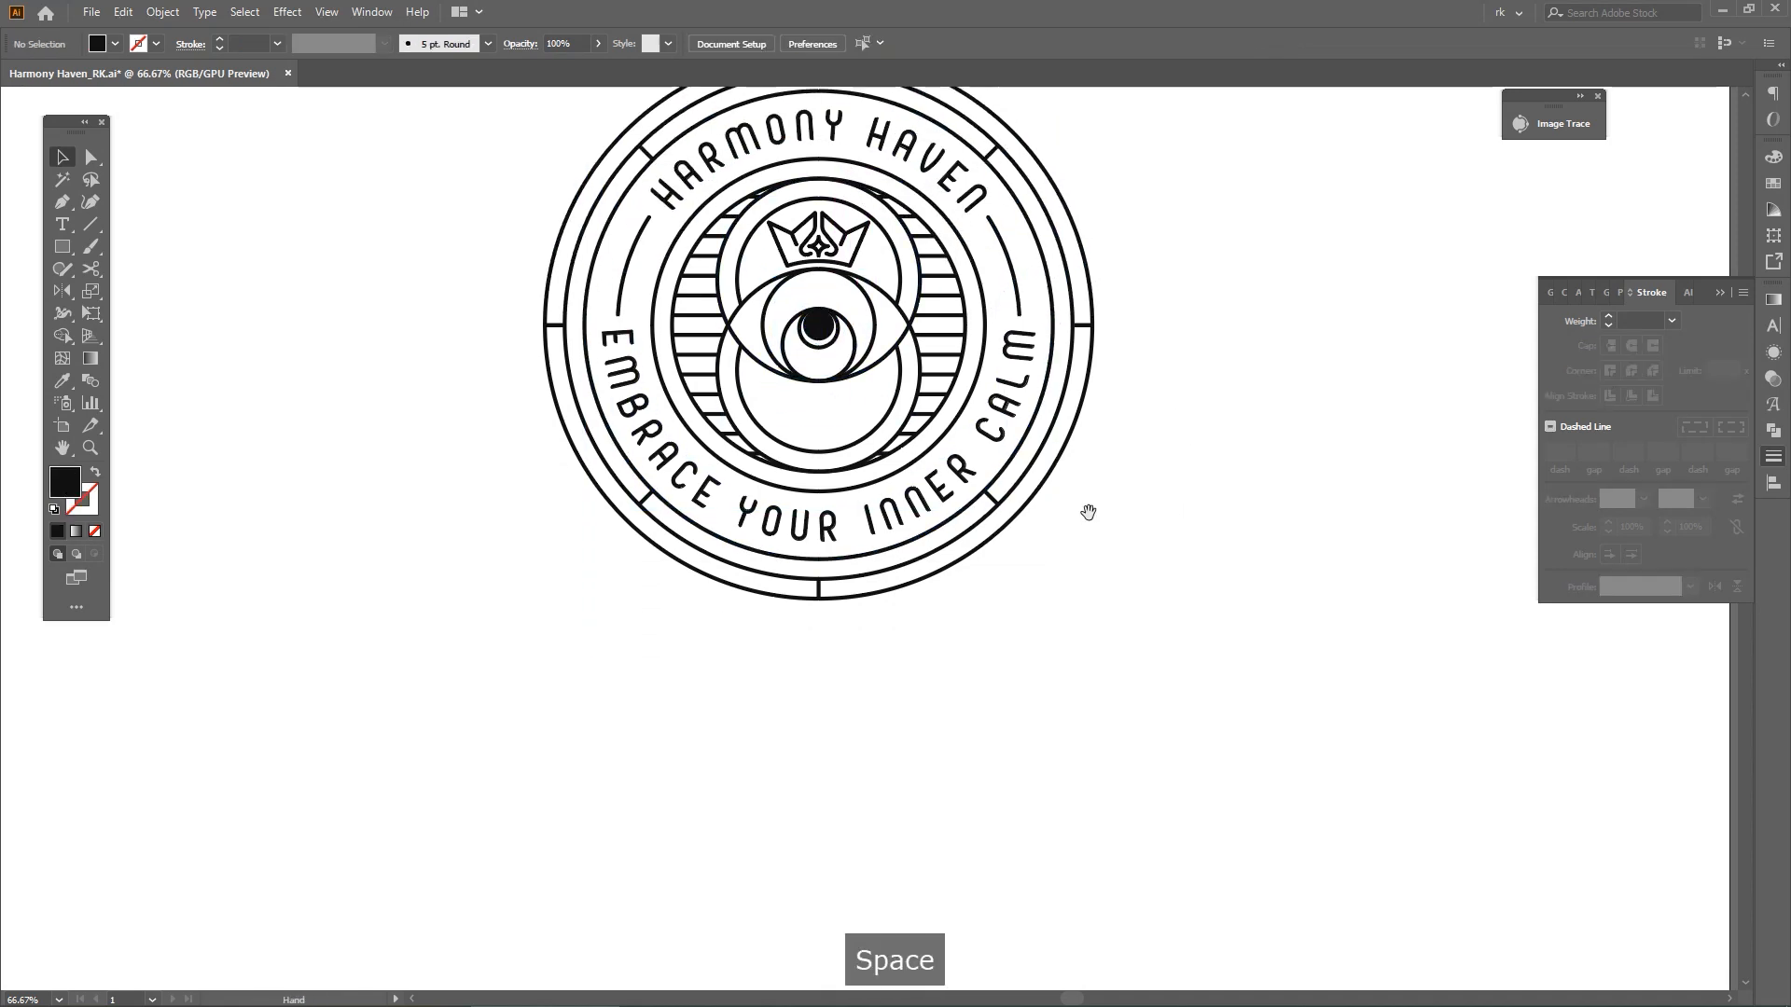
{"action": "left_click_drag", "start_coordinate": [1088, 512], "coordinate": [1092, 520]}
{"action": "key", "text": "p"}
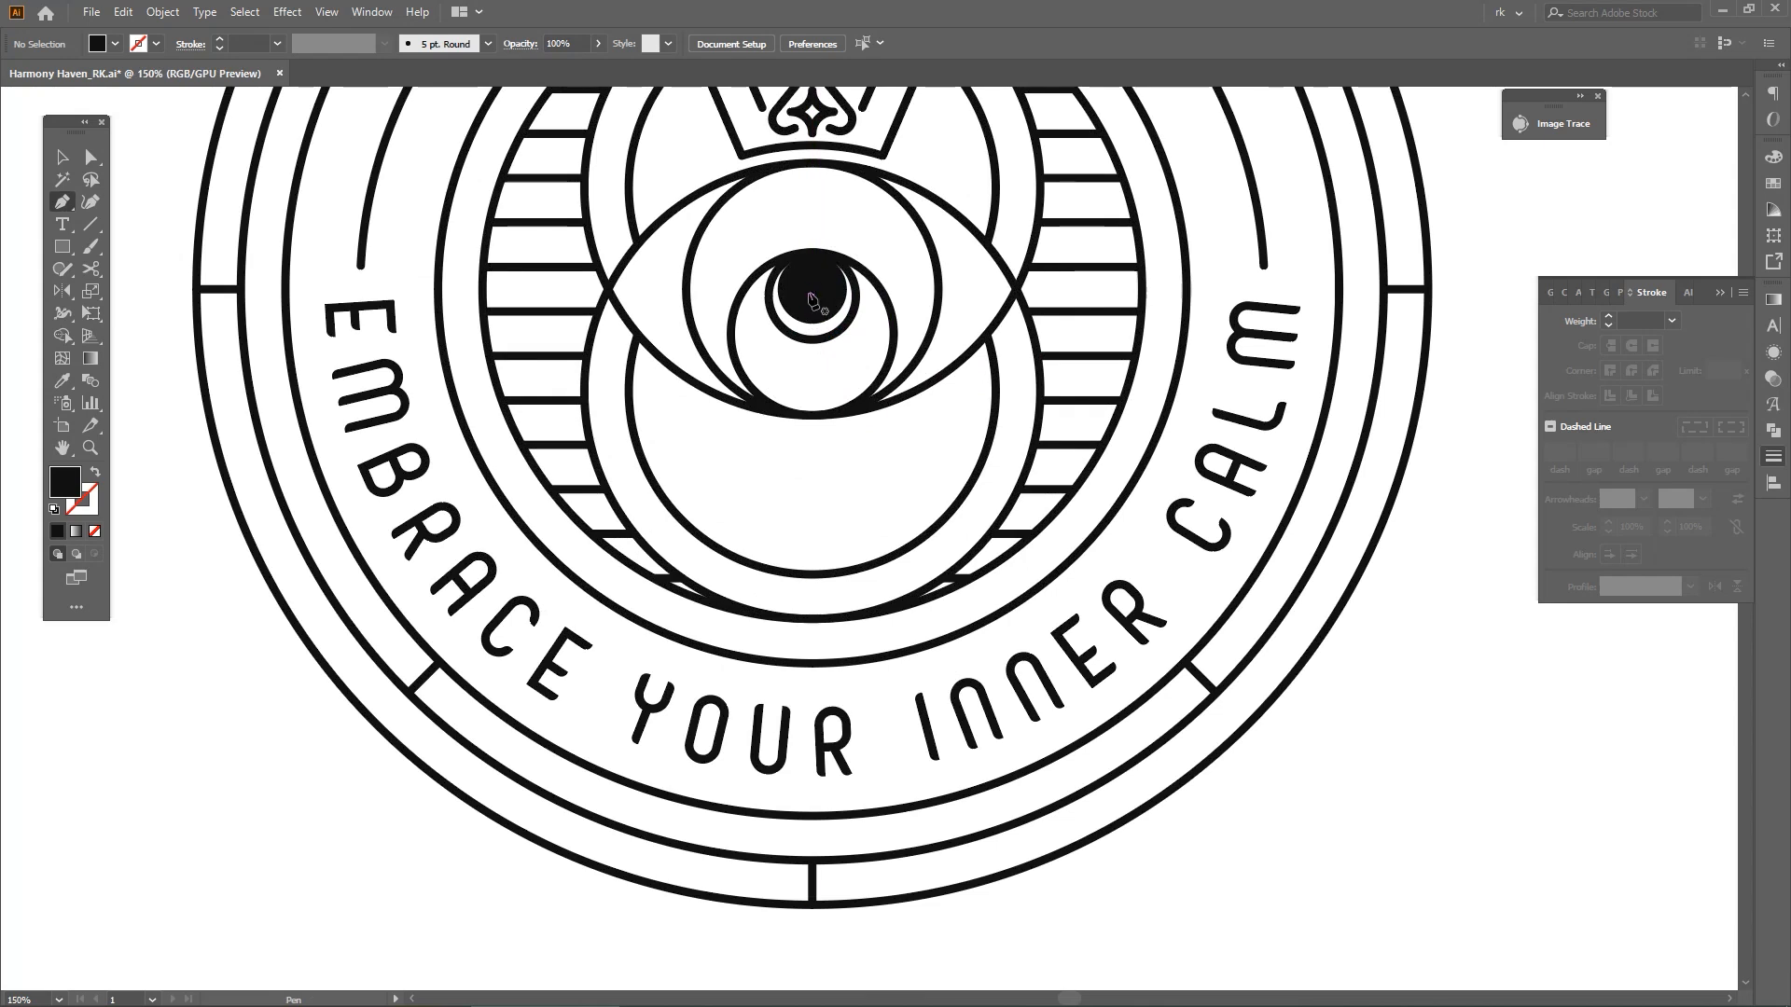
{"action": "scroll", "coordinate": [813, 289], "scroll_direction": "up", "scroll_amount": 4}
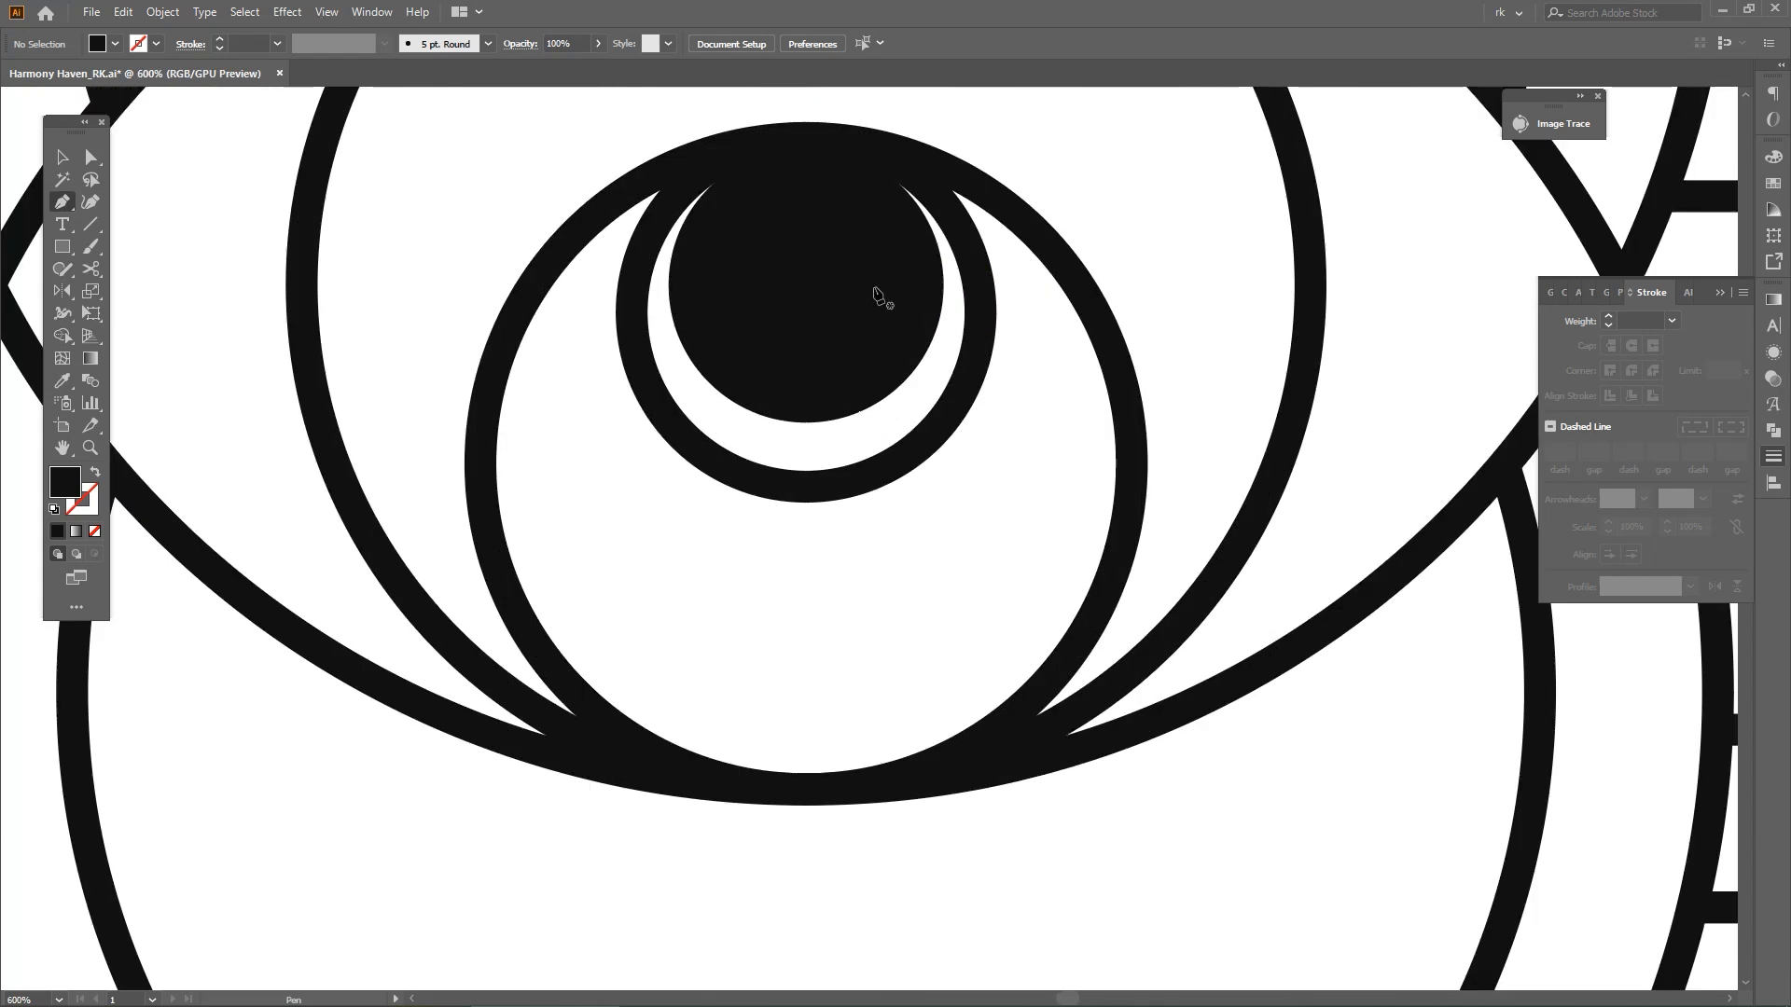
{"action": "left_click_drag", "start_coordinate": [904, 246], "coordinate": [900, 362]}
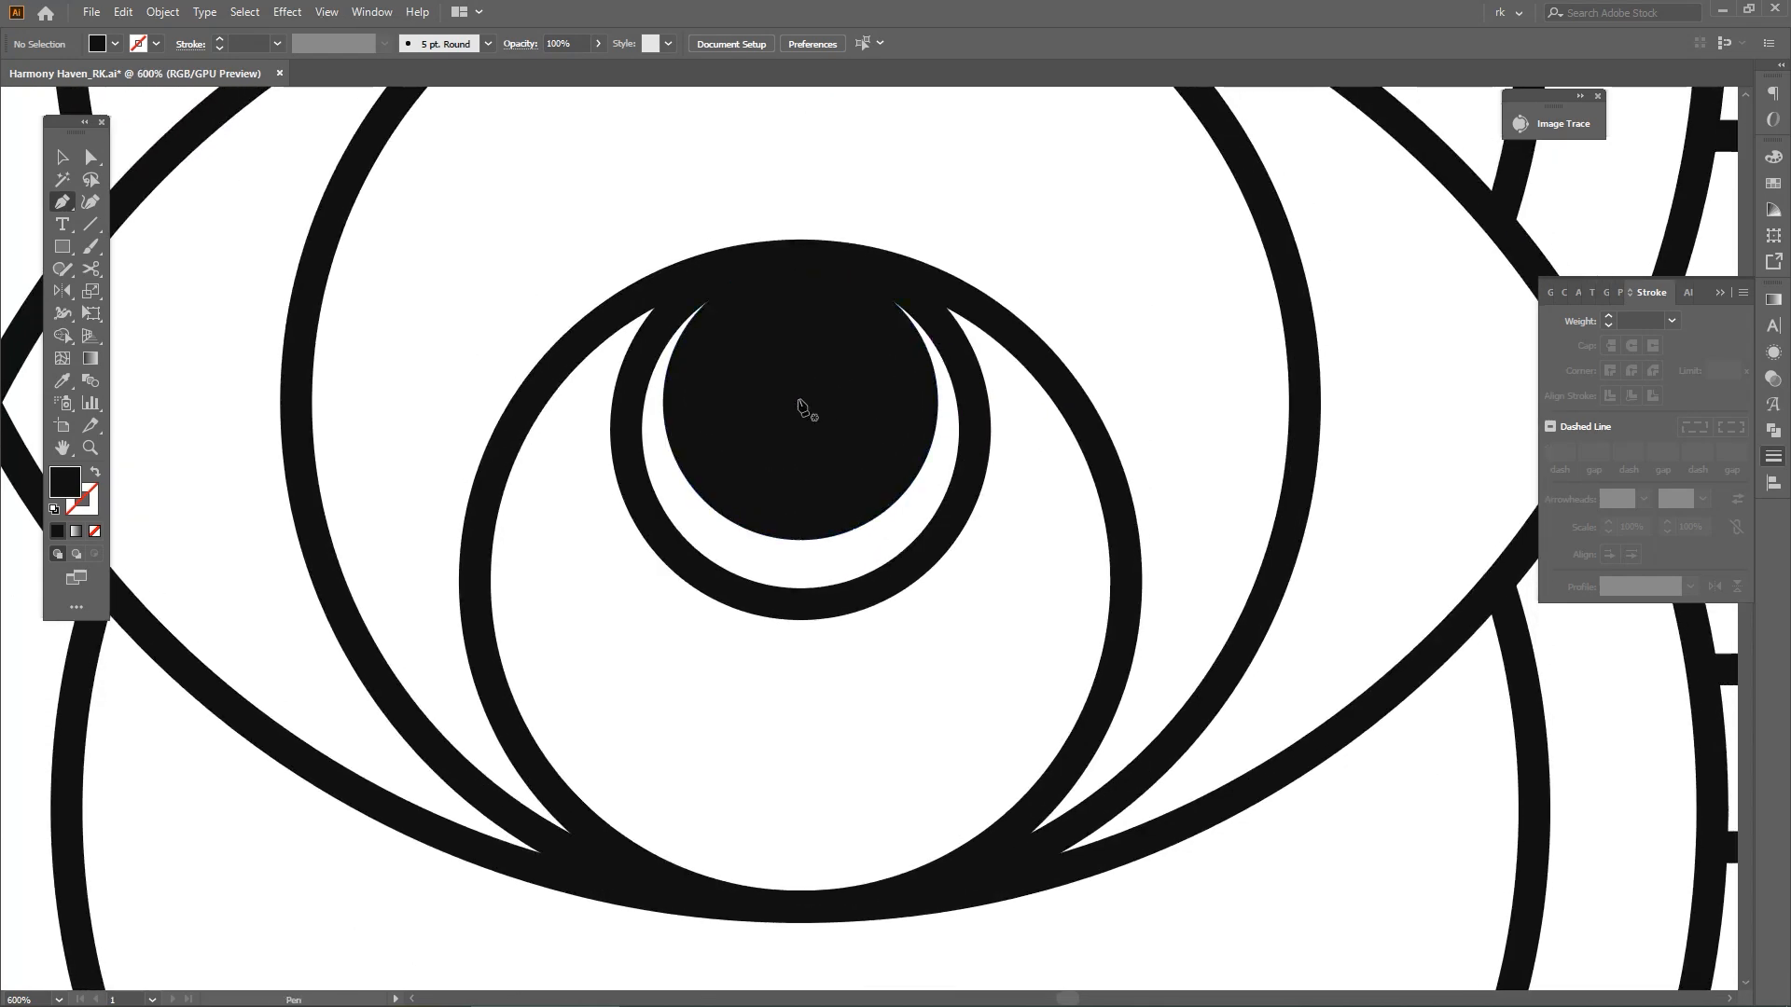
{"action": "key", "text": "ctrl+y"}
{"action": "left_click", "coordinate": [827, 449], "text": "ctrl"}
{"action": "scroll", "coordinate": [826, 450], "scroll_direction": "down", "scroll_amount": 4}
{"action": "key", "text": "ctrl+y"}
{"action": "scroll", "coordinate": [837, 489], "scroll_direction": "up", "scroll_amount": 2}
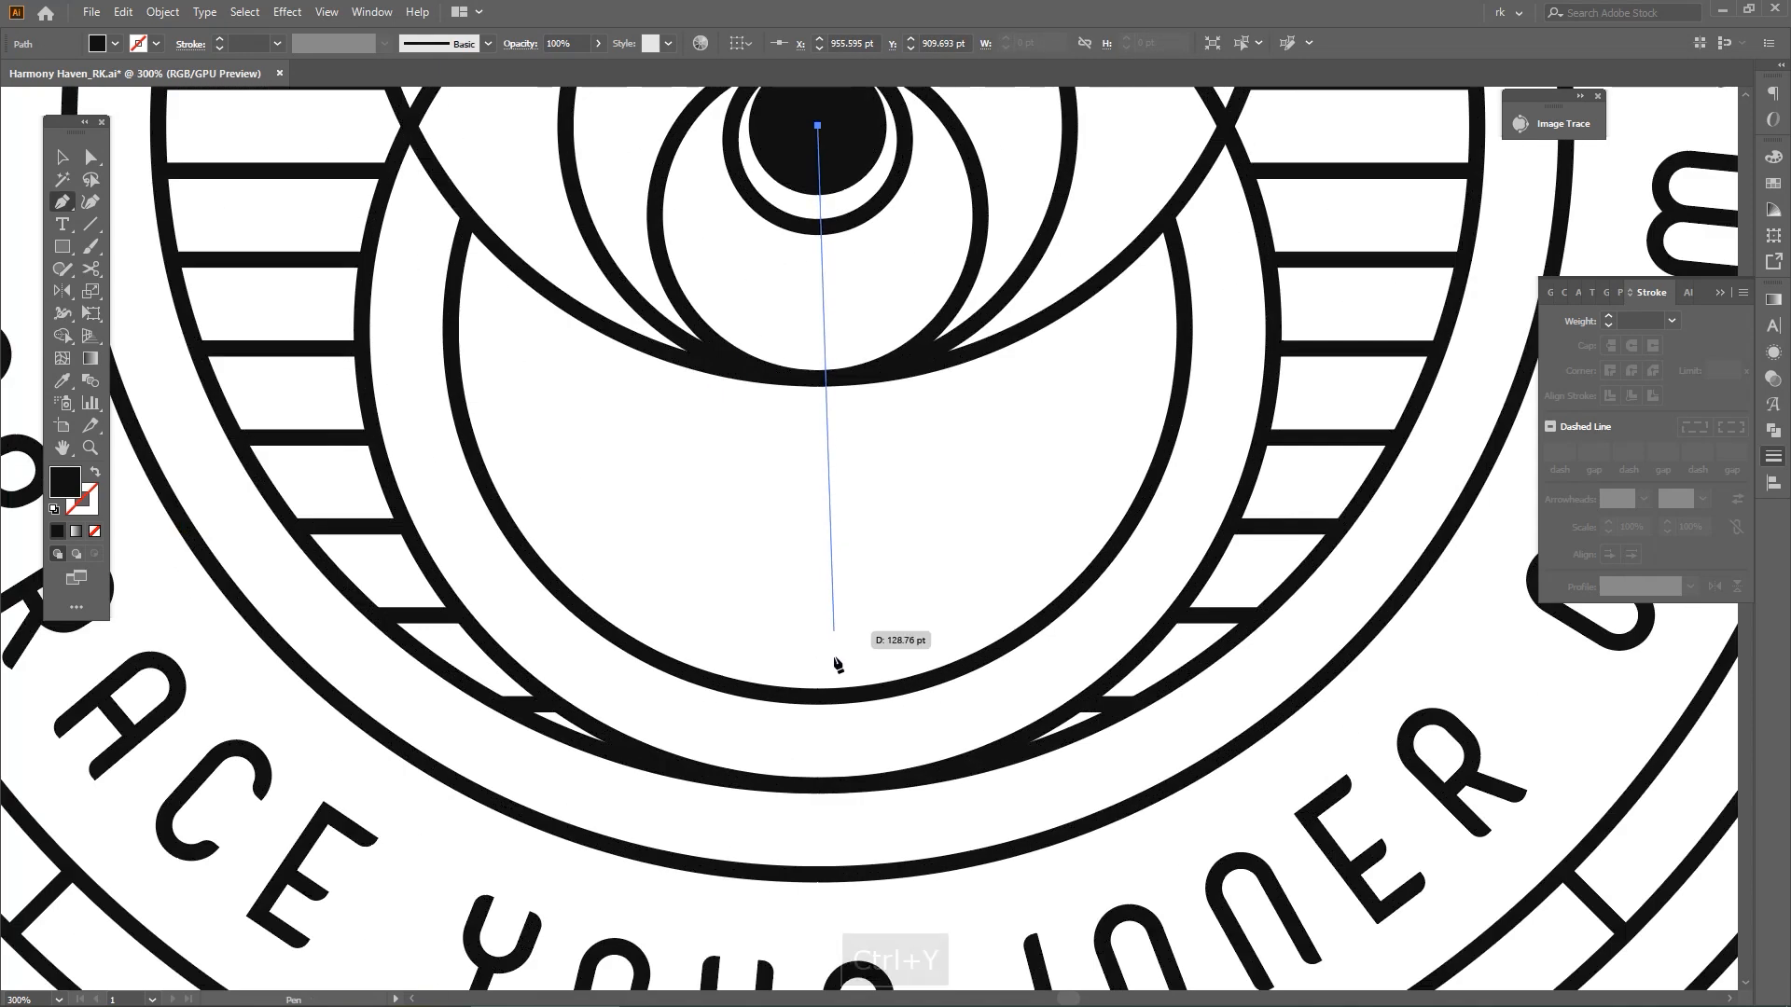
{"action": "left_click", "coordinate": [818, 697]}
{"action": "mouse_move", "coordinate": [921, 614]}
{"action": "left_mouse_down"}
{"action": "mouse_move", "coordinate": [880, 648]}
{"action": "mouse_move", "coordinate": [894, 607]}
{"action": "left_mouse_up"}
Give the vertical line the same 4 pt black stroke as the badge's circles
{"action": "key", "text": "i"}
{"action": "left_click", "coordinate": [915, 710]}
{"action": "key", "text": "v"}
{"action": "left_click", "coordinate": [913, 612]}
{"action": "scroll", "coordinate": [791, 525], "scroll_direction": "down", "scroll_amount": 1}
{"action": "left_click", "coordinate": [793, 525]}
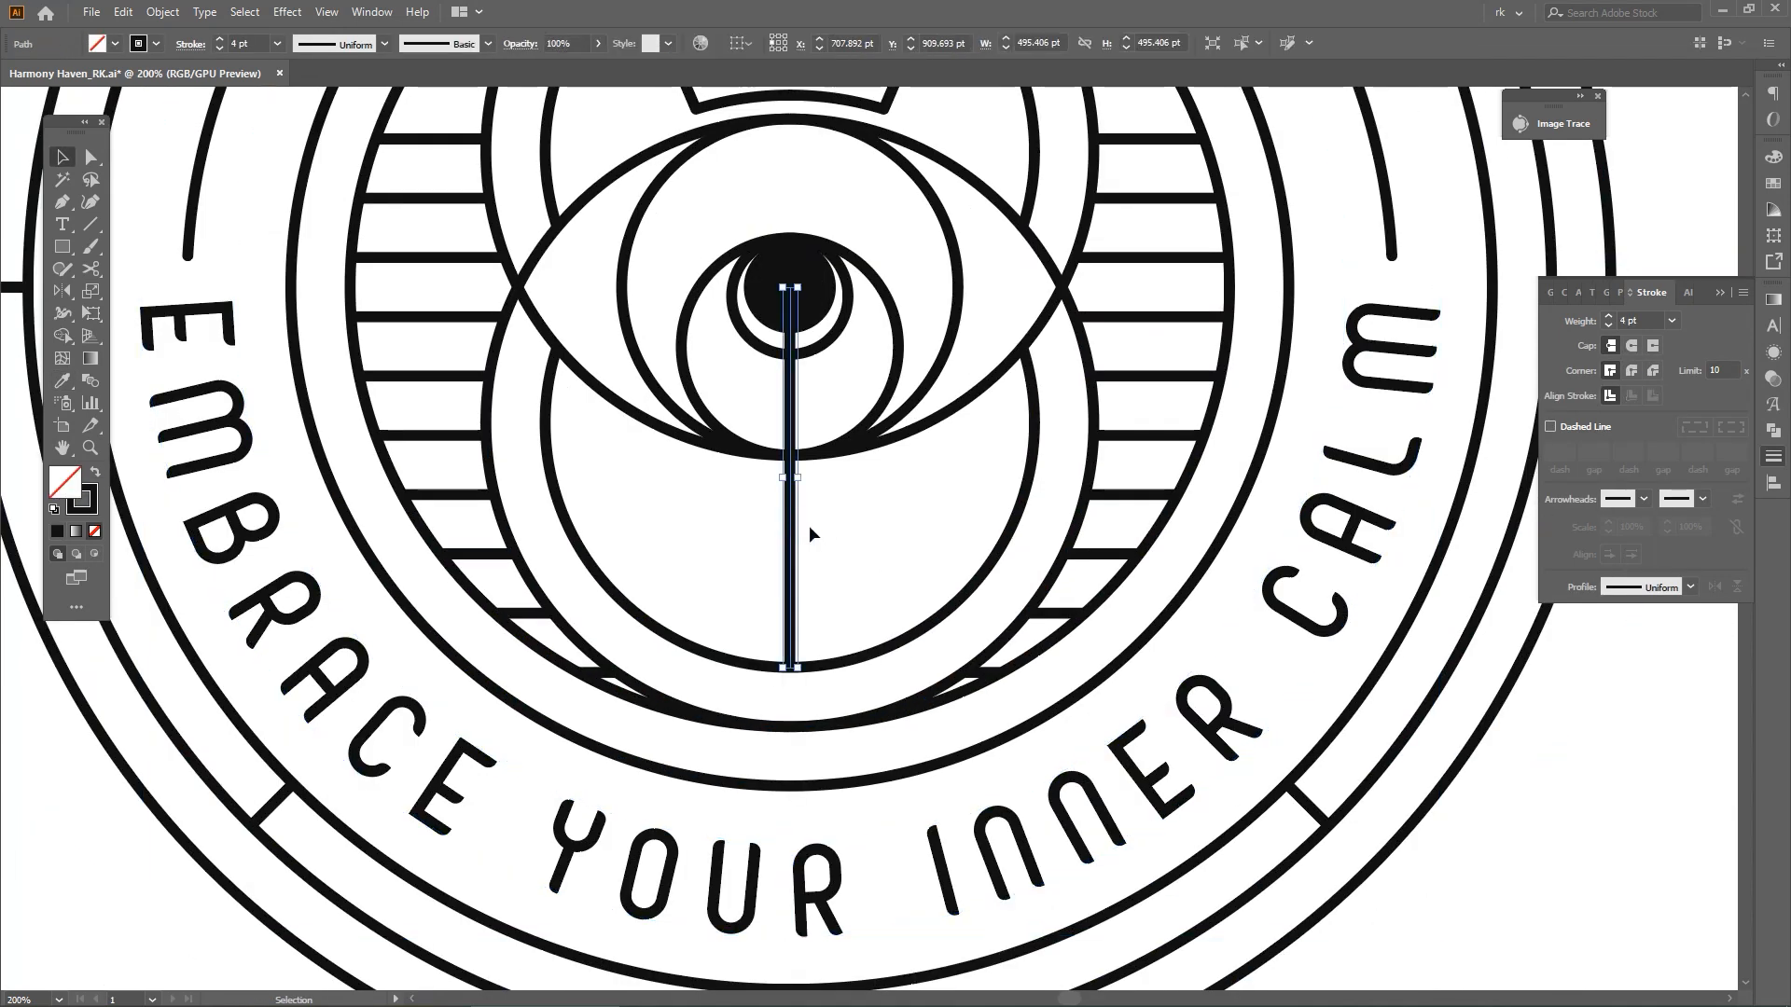
Hide the HARMONY HAVEN and EMBRACE YOUR INNER CALM lettering
{"action": "scroll", "coordinate": [851, 535], "scroll_direction": "down", "scroll_amount": 2}
{"action": "left_click", "coordinate": [1035, 571]}
{"action": "left_click", "coordinate": [1098, 306]}
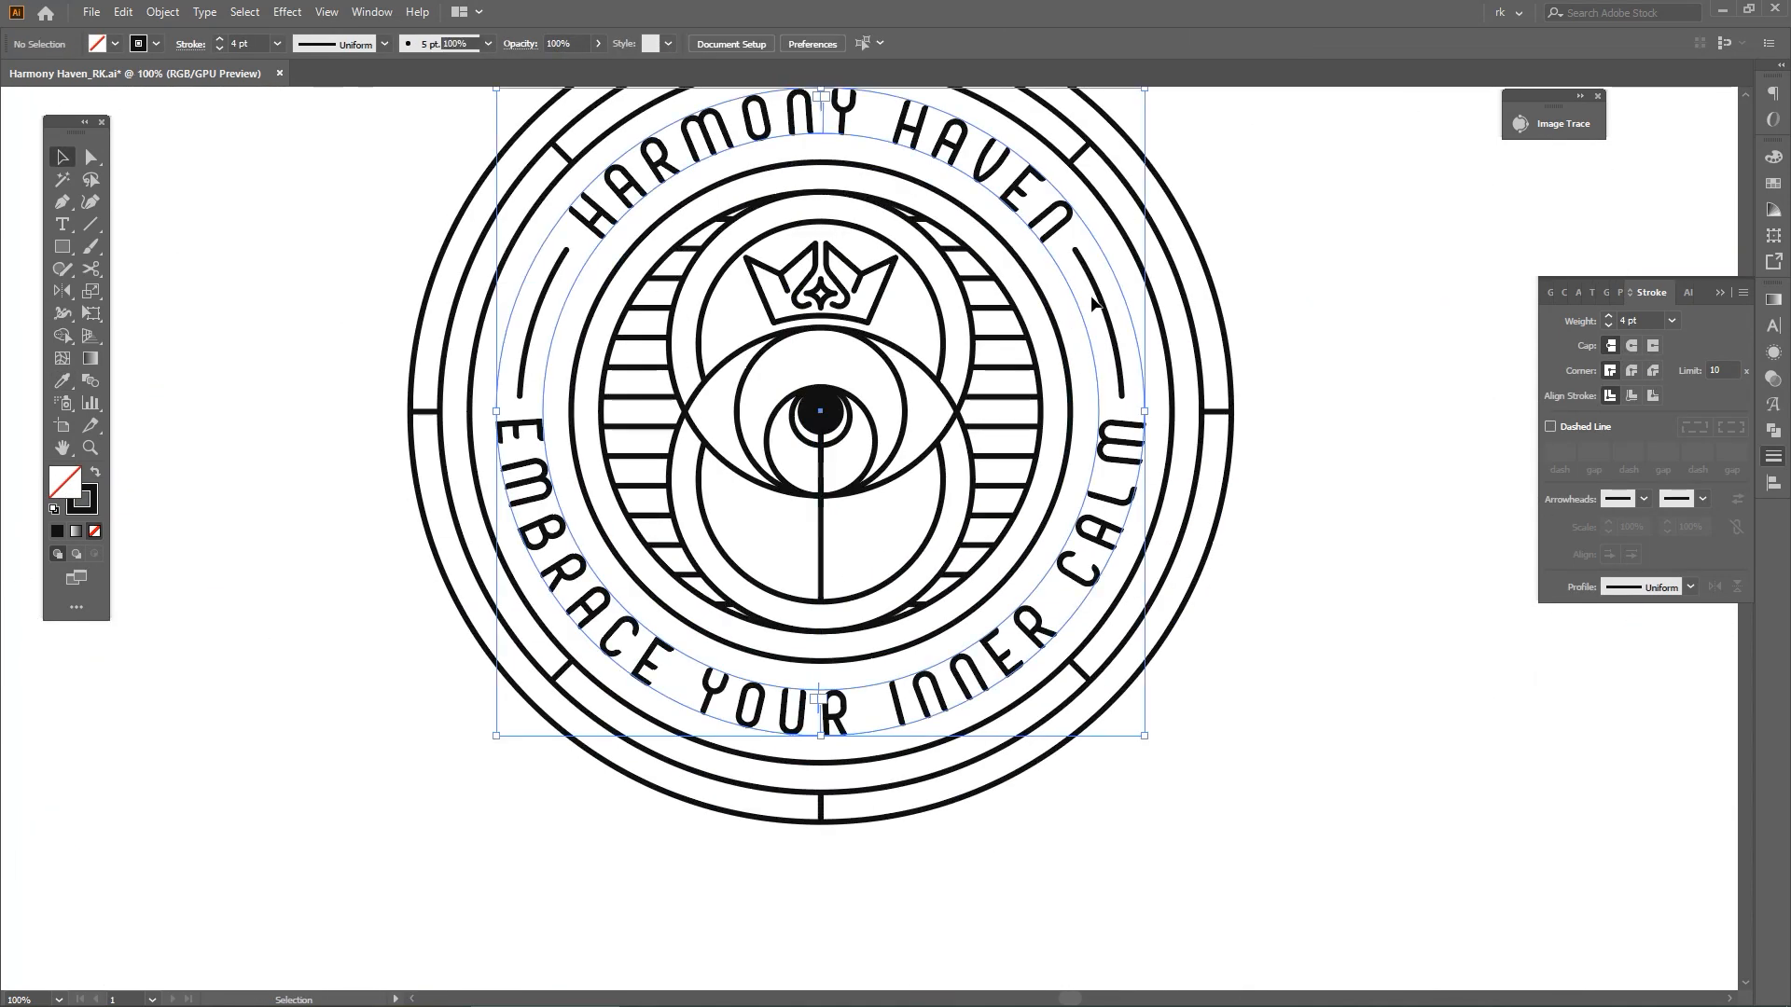
{"action": "key", "text": "ctrl+3"}
{"action": "scroll", "coordinate": [828, 432], "scroll_direction": "up", "scroll_amount": 2}
Rotate a copy of the vertical line rightward about its upper end and repeat it to make a second evenly spaced ray
{"action": "left_click", "coordinate": [769, 653]}
{"action": "scroll", "coordinate": [796, 392], "scroll_direction": "down", "scroll_amount": 1}
{"action": "key", "text": "r"}
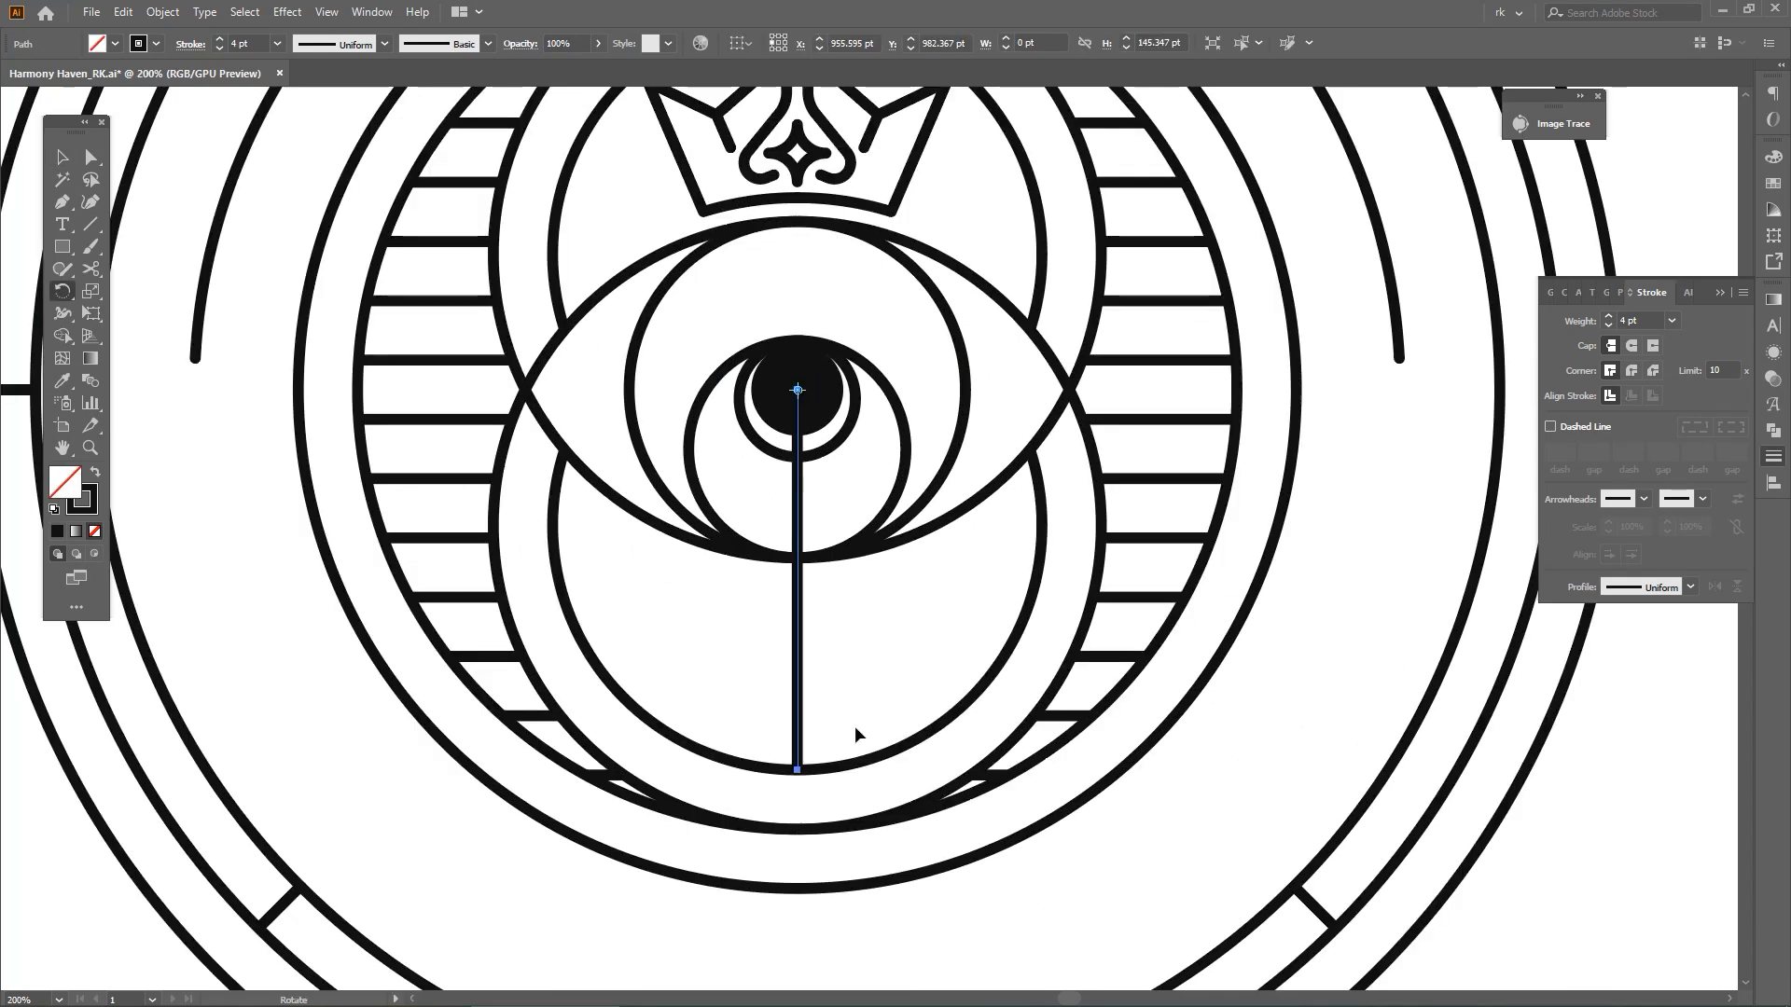
{"action": "left_click_drag", "start_coordinate": [851, 769], "coordinate": [997, 679]}
{"action": "key", "text": "ctrl+d"}
{"action": "key", "text": "v"}
Trim the ends of the two rotated rays that extend beyond the lower inner circle with Shape Builder
{"action": "key", "text": "a"}
{"action": "left_click", "coordinate": [913, 634], "text": "shift"}
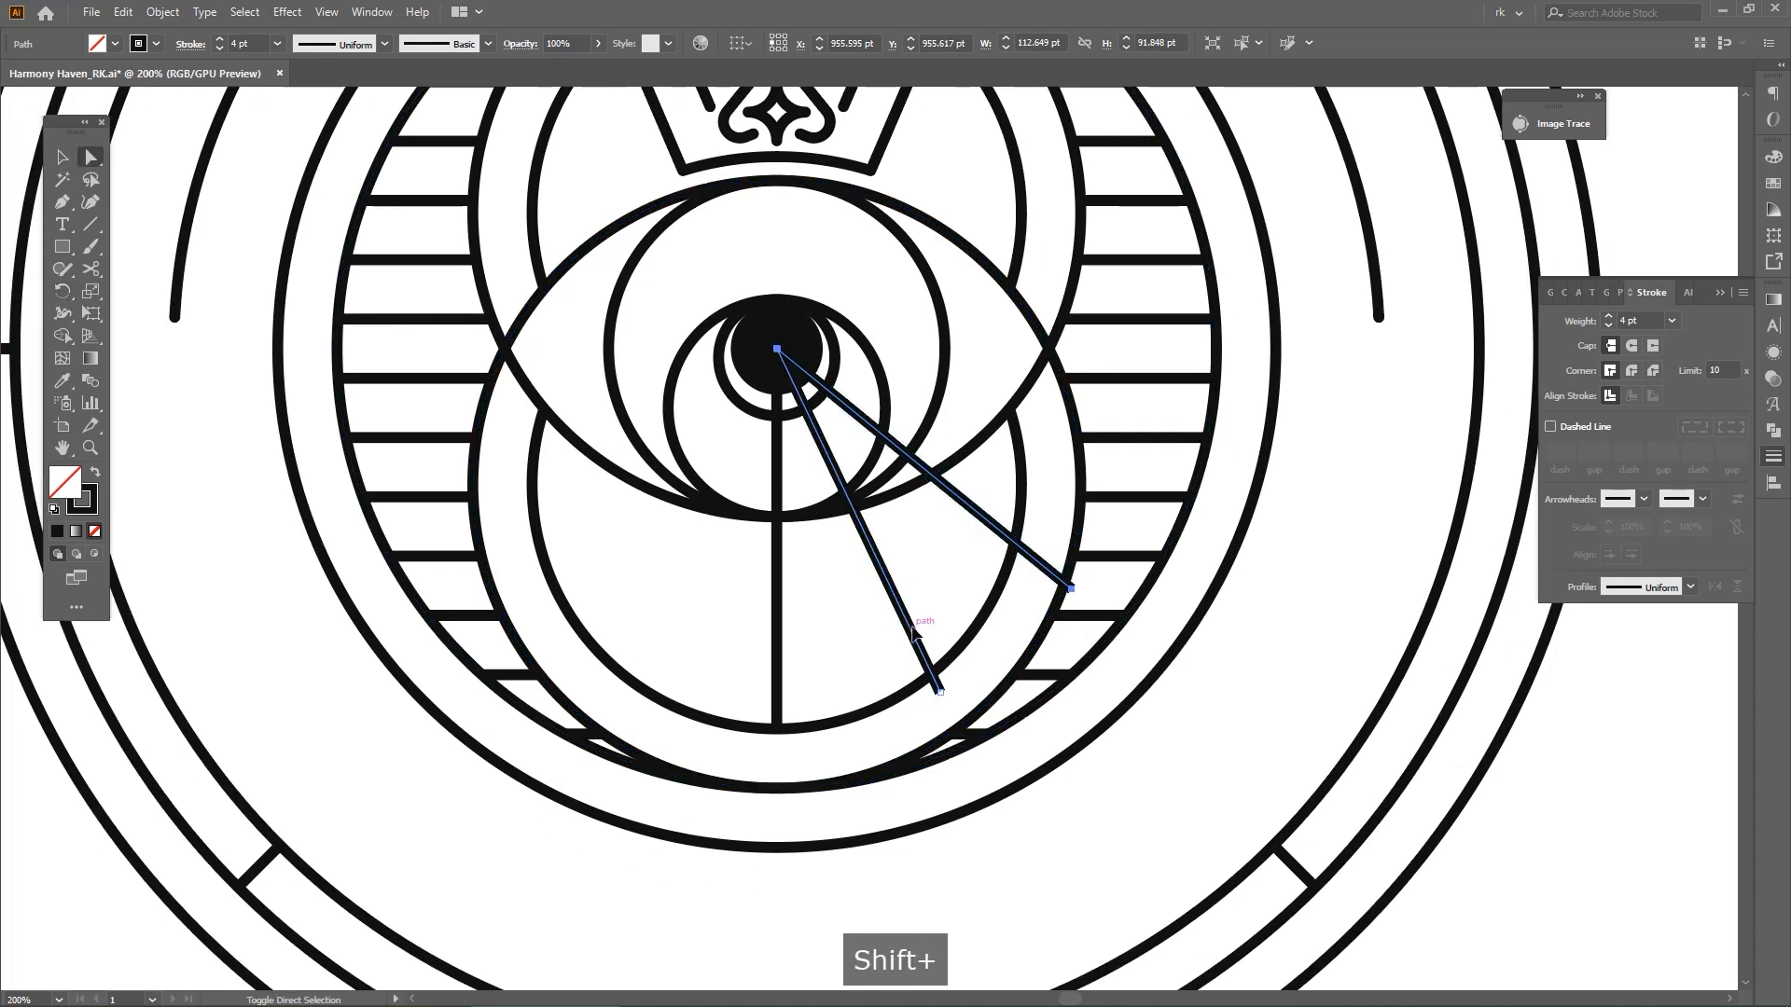
{"action": "left_click", "coordinate": [1018, 549], "text": "shift"}
{"action": "key", "text": "shift+m"}
{"action": "left_click_drag", "start_coordinate": [1044, 556], "coordinate": [1019, 621], "text": "alt"}
{"action": "left_click", "coordinate": [936, 682], "text": "alt"}
{"action": "key", "text": "v"}
{"action": "left_click", "coordinate": [1019, 621]}
Group the two trimmed rays, reflect a copy about the vertical centre axis, and group all five rays
{"action": "left_click", "coordinate": [976, 545]}
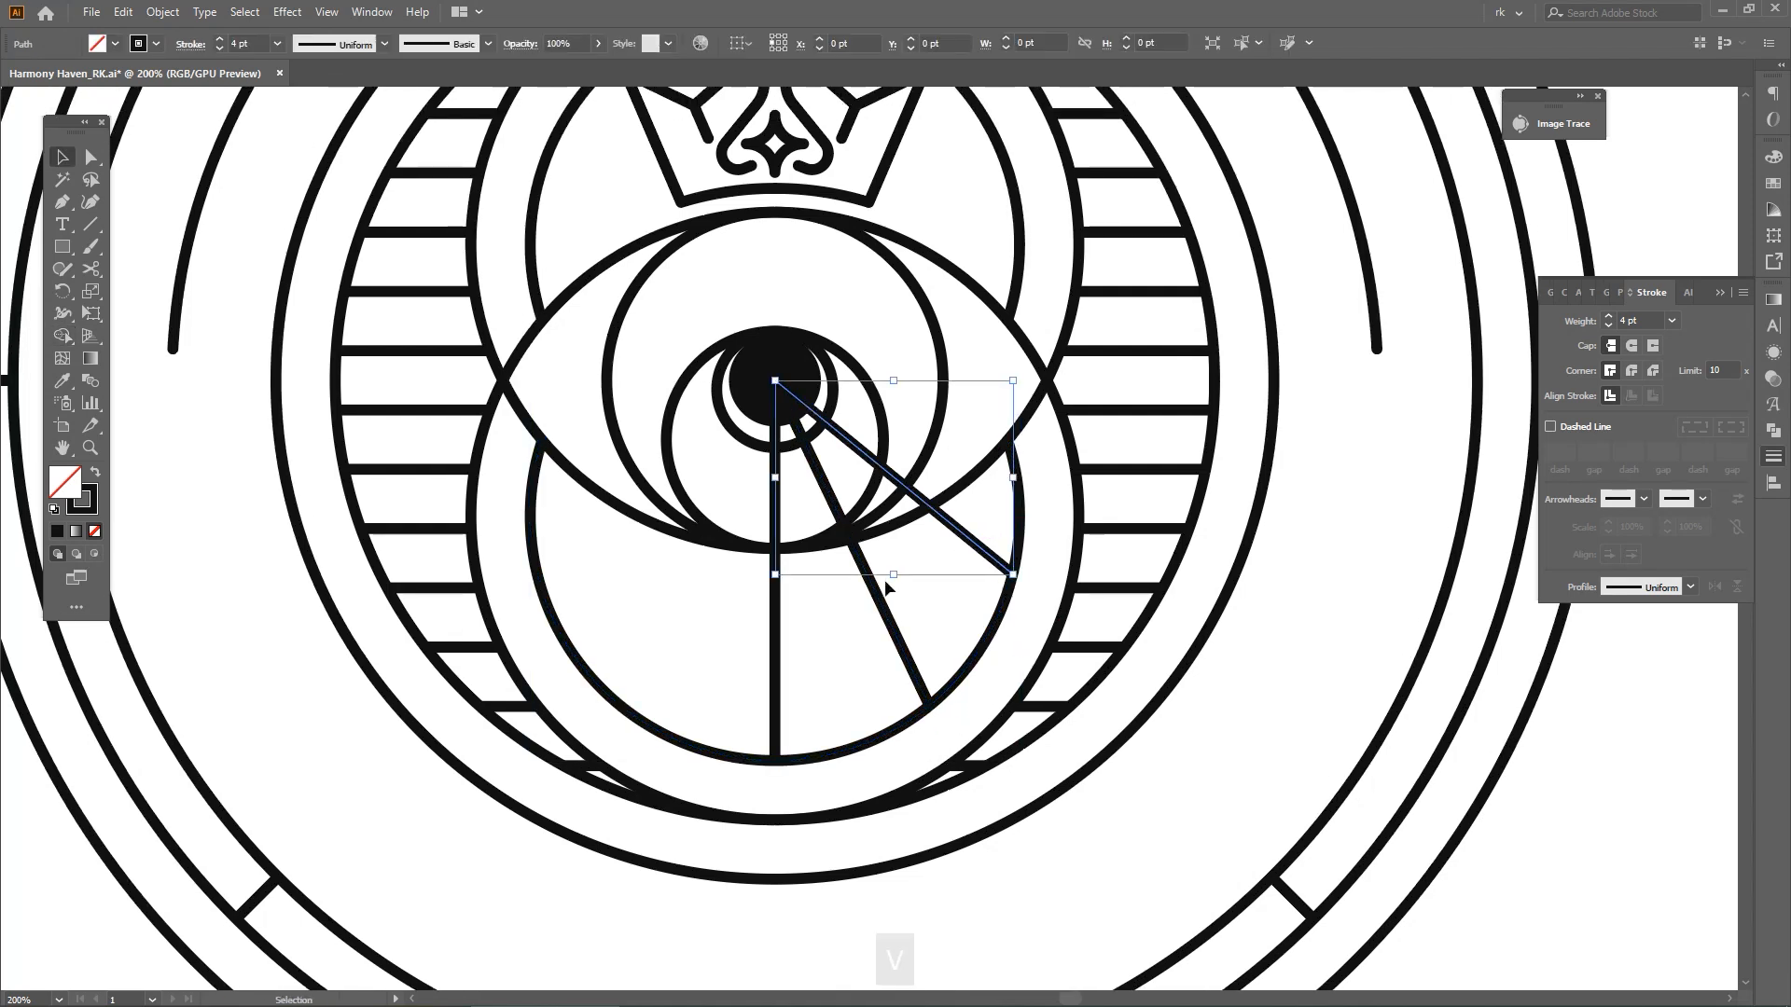
{"action": "left_click", "coordinate": [880, 598], "text": "shift"}
{"action": "left_click_drag", "start_coordinate": [881, 690], "coordinate": [962, 655]}
{"action": "key", "text": "ctrl+g"}
{"action": "key", "text": "o"}
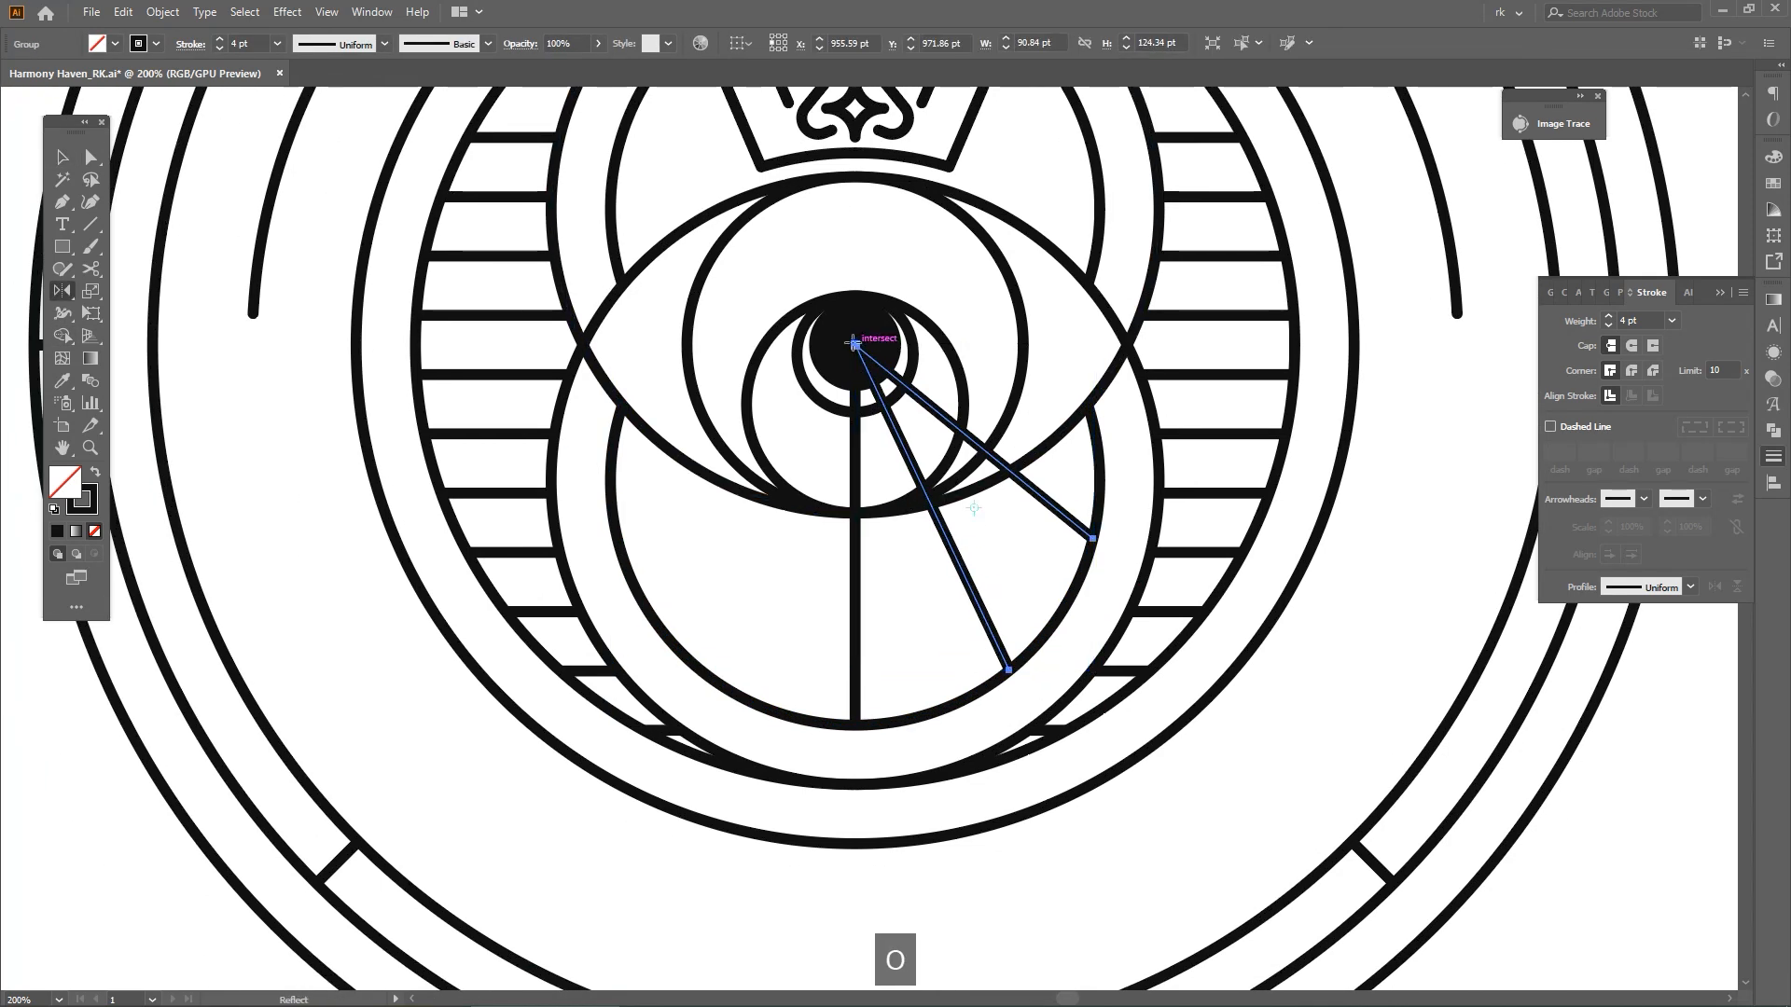
{"action": "left_click", "coordinate": [928, 612], "text": "alt+shift"}
{"action": "key", "text": "v"}
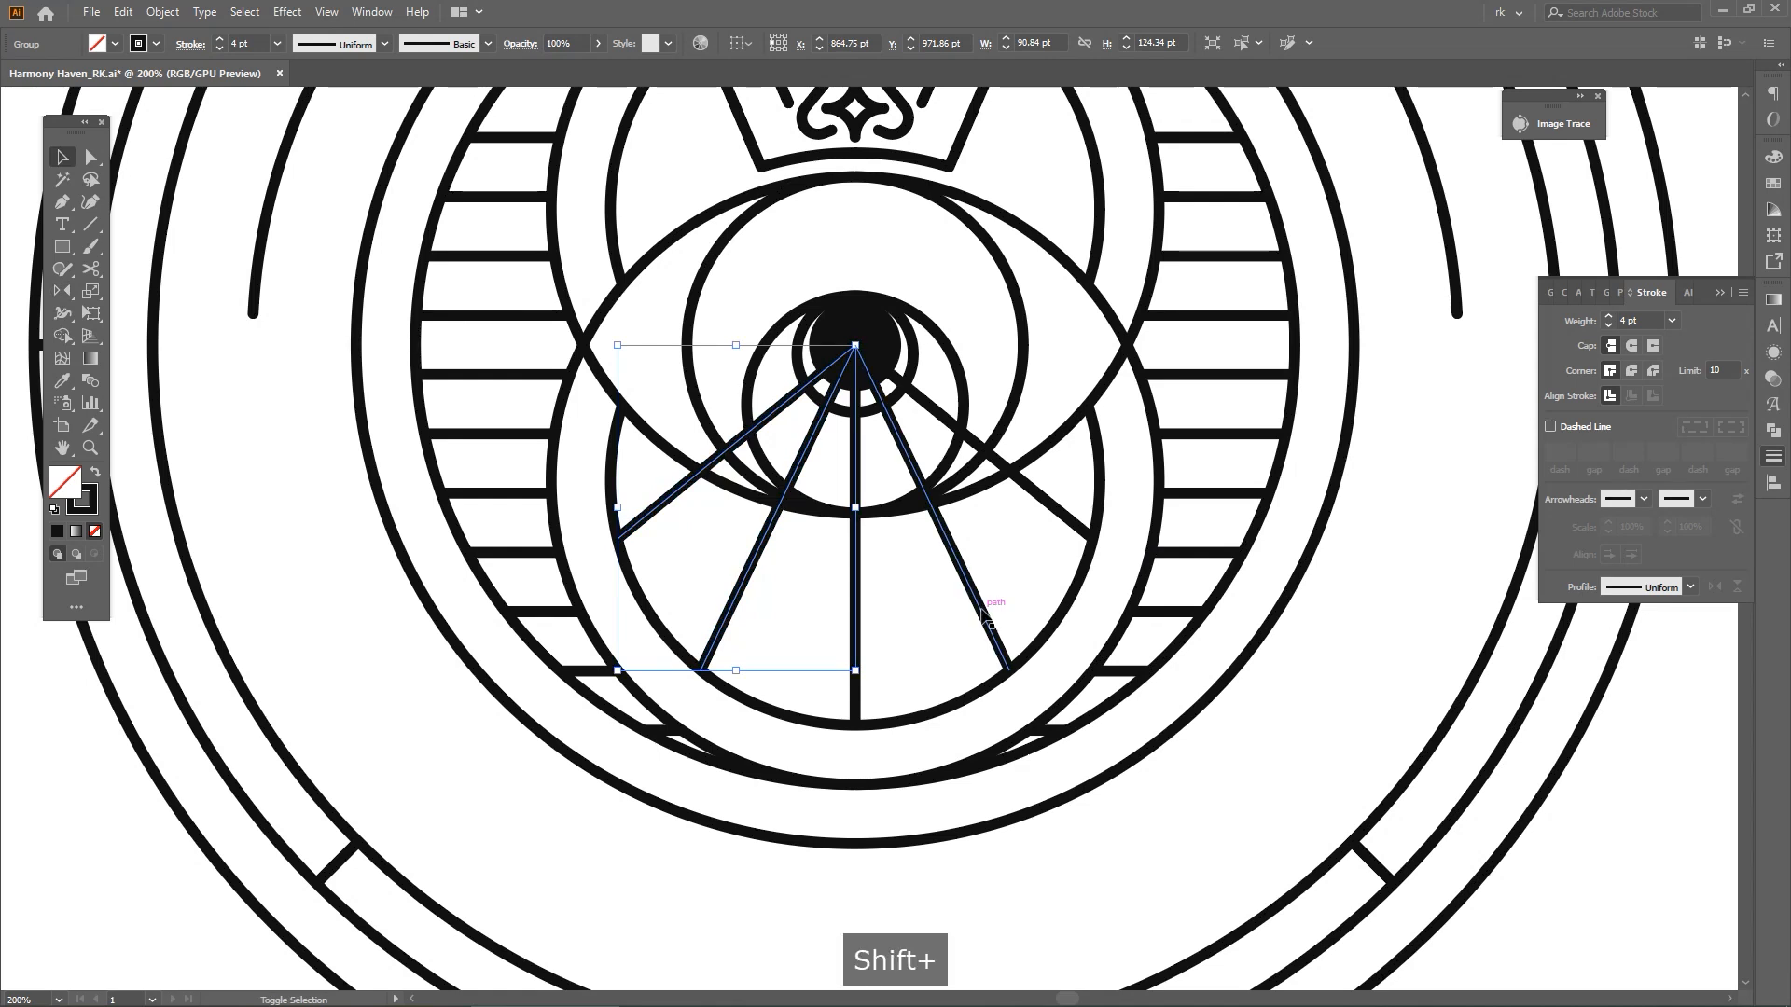
{"action": "left_click", "coordinate": [977, 603], "text": "shift"}
{"action": "key", "text": "ctrl+g"}
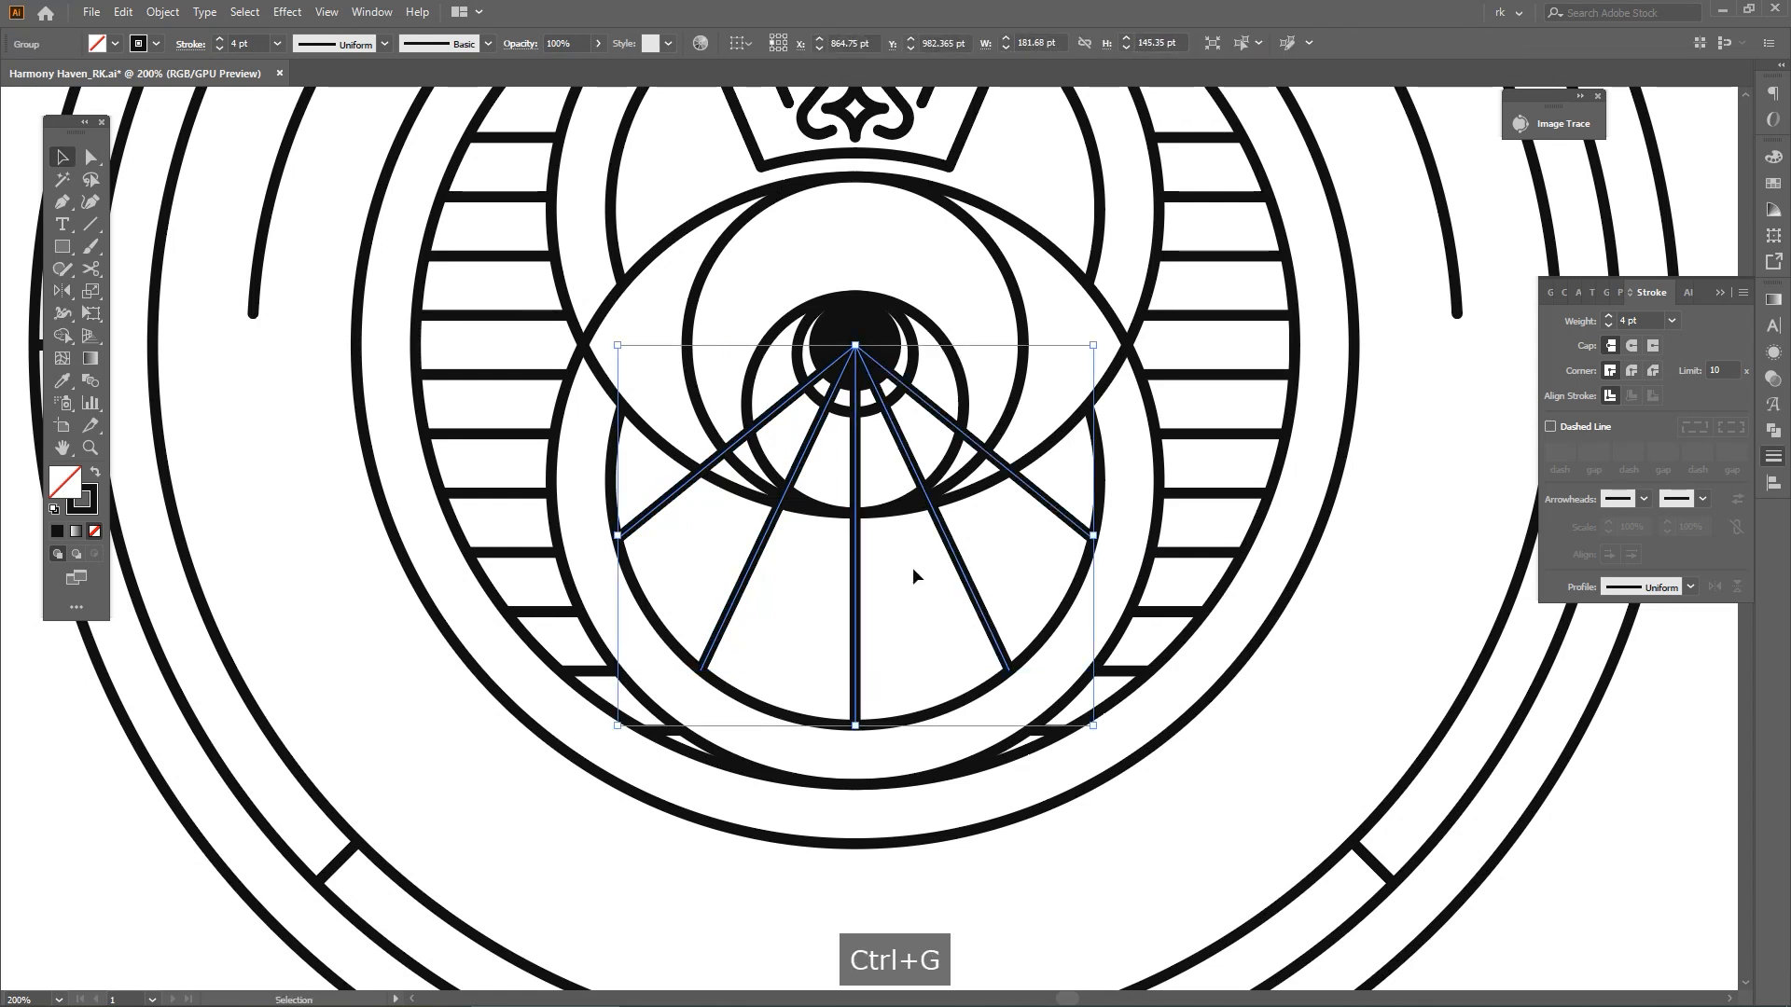
Remove the parts of all five rays inside the eye with Shape Builder, so they start at its lower outline
{"action": "key", "text": "a"}
{"action": "scroll", "coordinate": [987, 501], "scroll_direction": "up", "scroll_amount": 1}
{"action": "left_click", "coordinate": [993, 485], "text": "shift"}
{"action": "key", "text": "shift+m"}
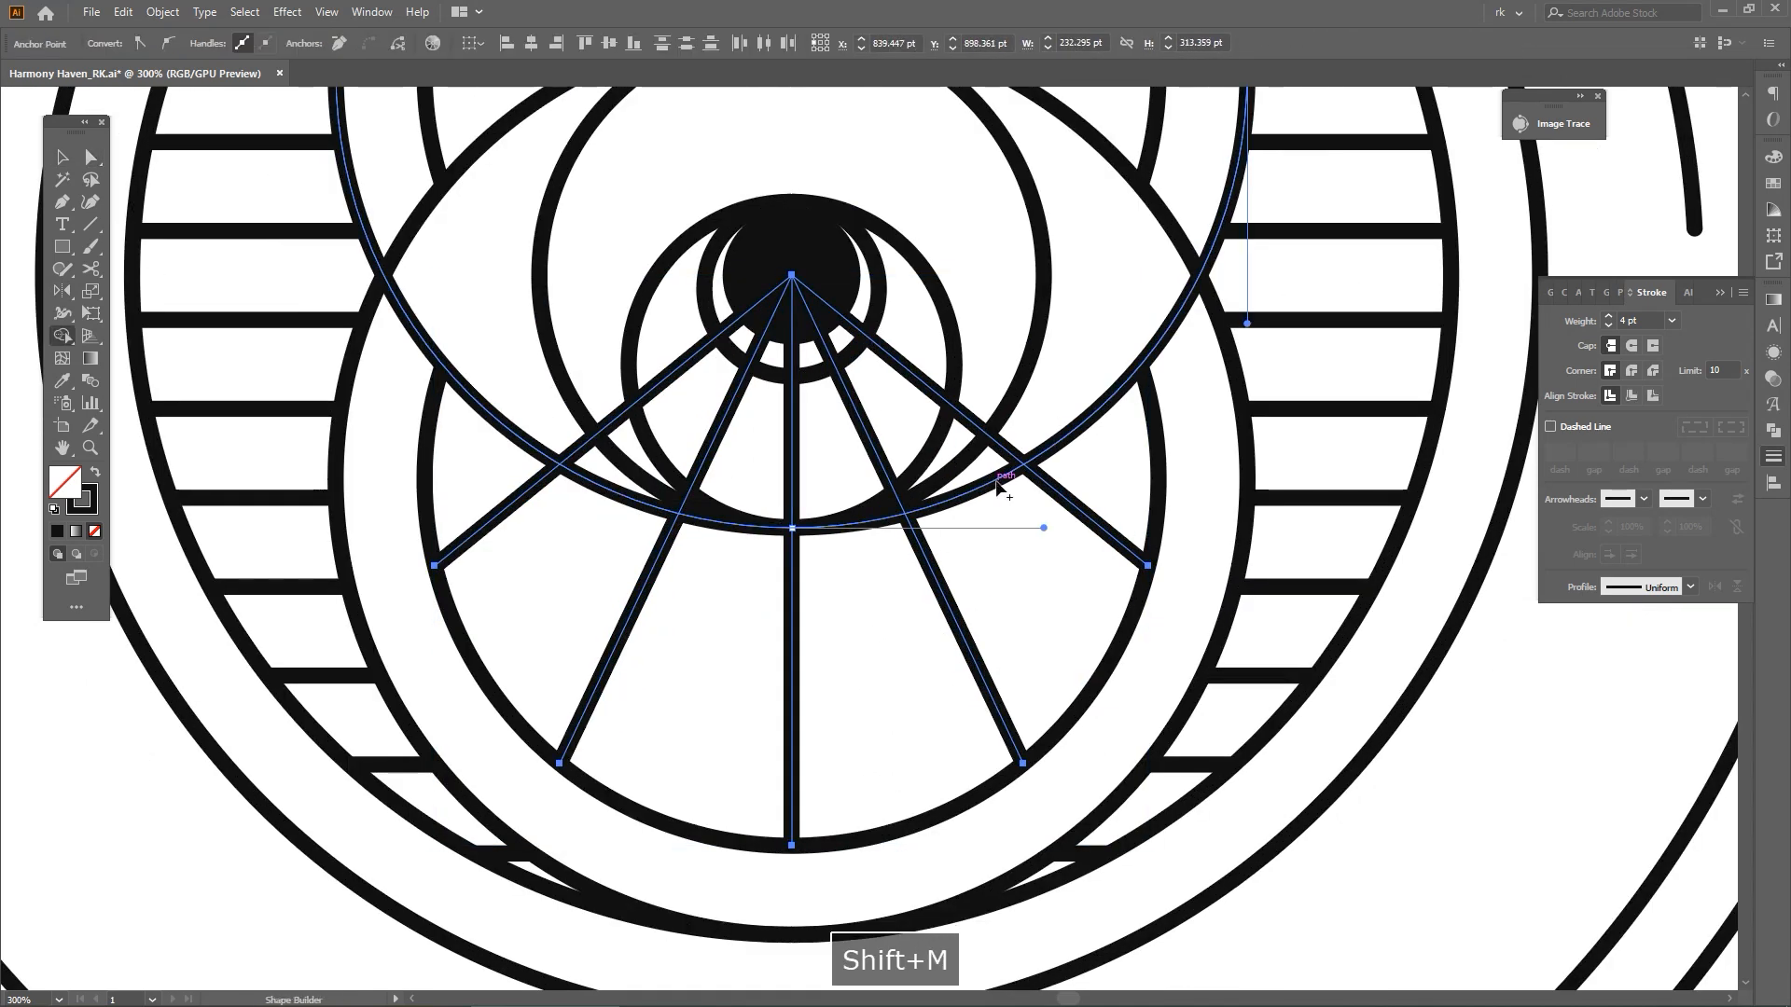
{"action": "left_click", "coordinate": [895, 481], "text": "alt"}
{"action": "left_click", "coordinate": [794, 504], "text": "alt"}
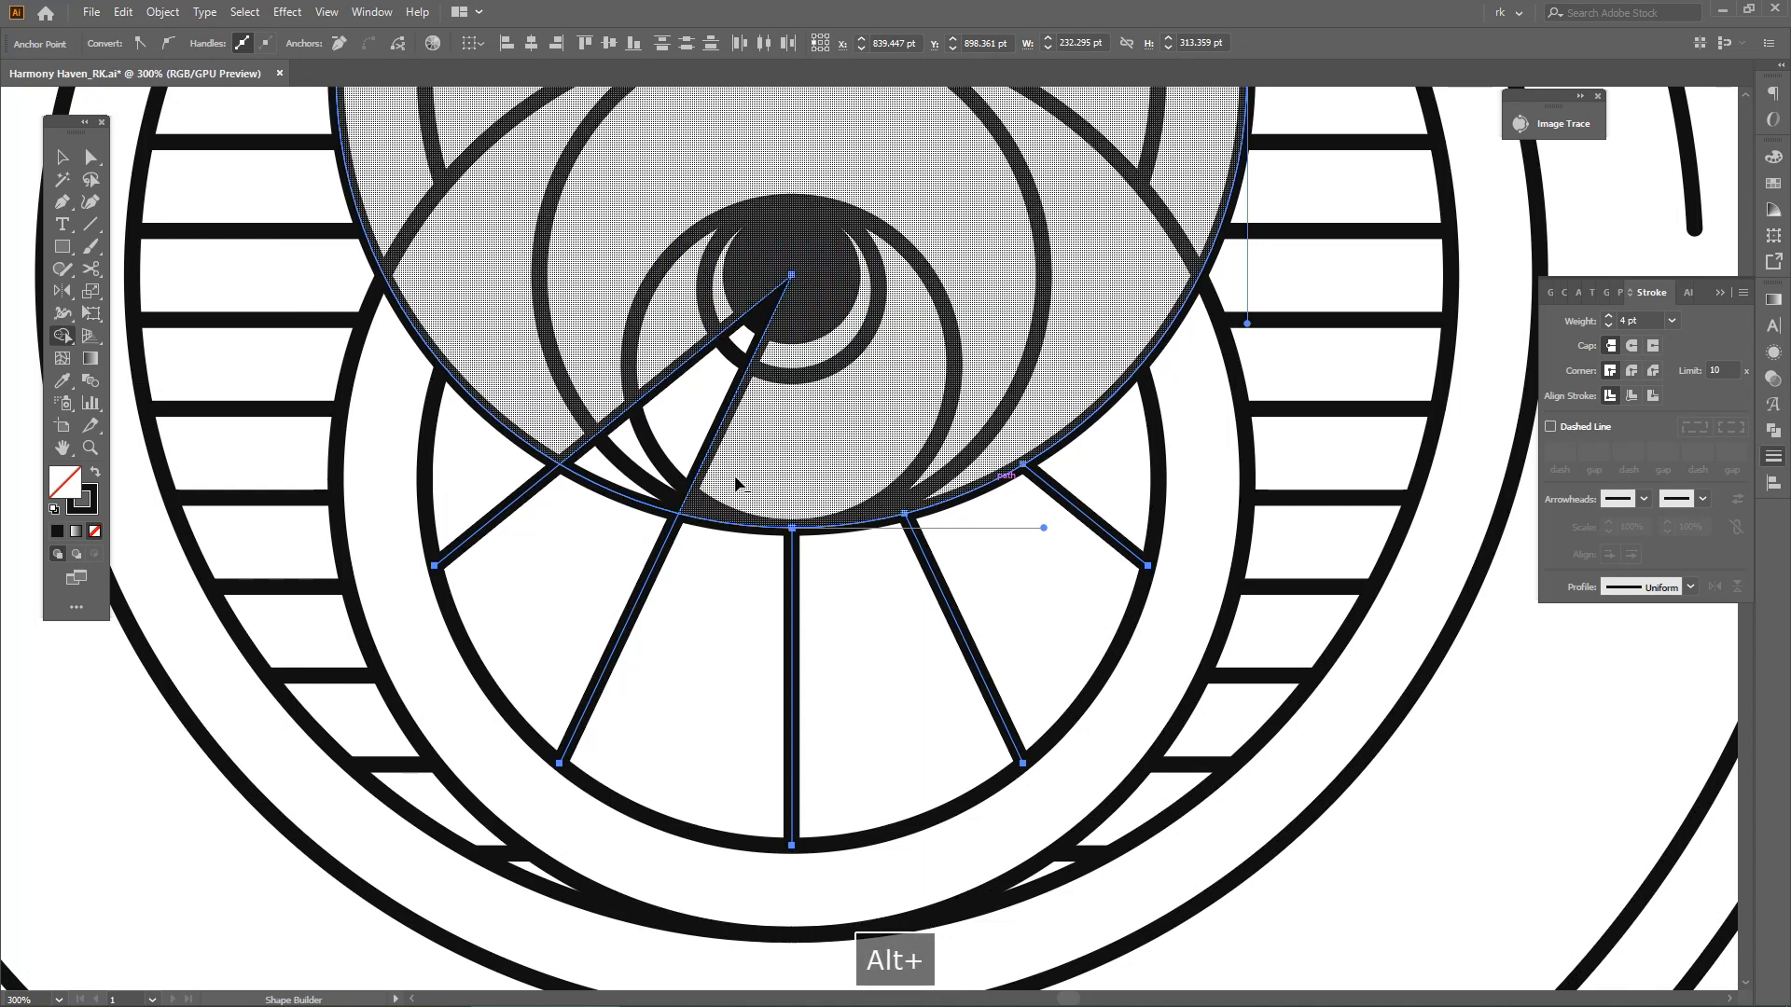
{"action": "left_click", "coordinate": [703, 466], "text": "alt"}
{"action": "left_click", "coordinate": [624, 413], "text": "alt"}
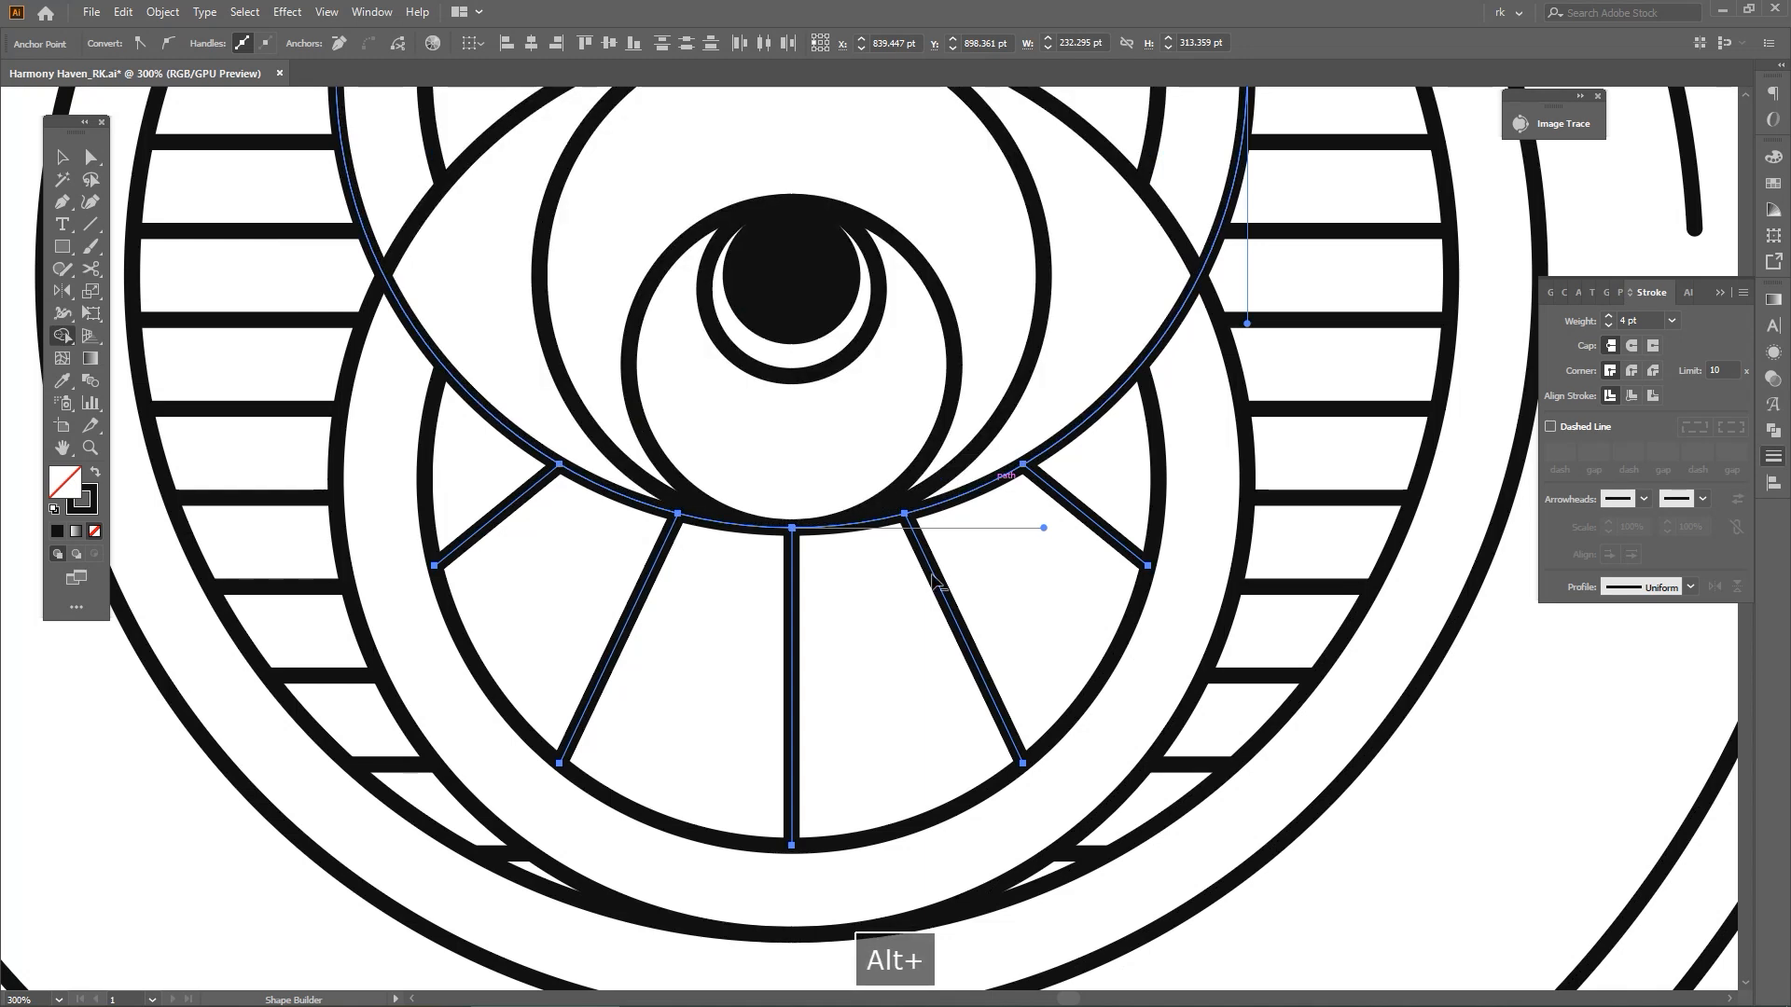
{"action": "scroll", "coordinate": [919, 565], "scroll_direction": "down", "scroll_amount": 2}
{"action": "left_click_drag", "start_coordinate": [1035, 627], "coordinate": [960, 620]}
{"action": "key", "text": "v"}
{"action": "left_click", "coordinate": [1403, 766]}
{"action": "scroll", "coordinate": [1385, 769], "scroll_direction": "down", "scroll_amount": 2}
{"action": "left_click_drag", "start_coordinate": [1386, 775], "coordinate": [1250, 761]}
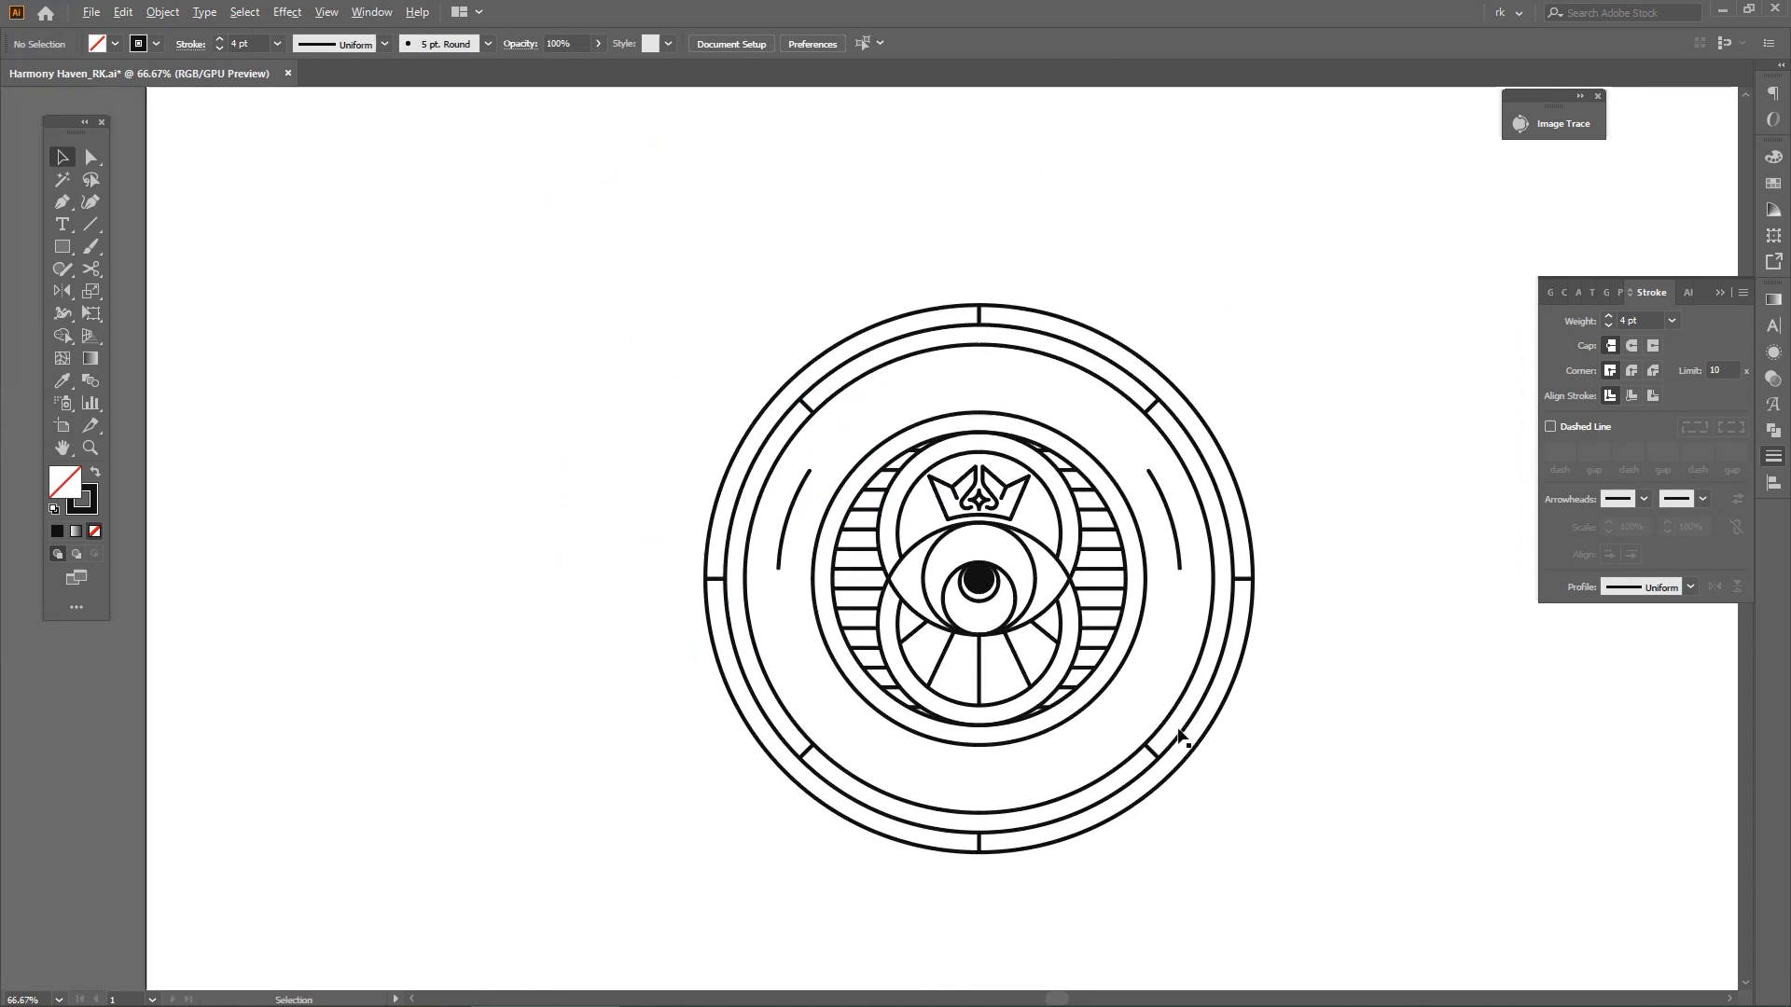
Delete the solid black disc from the eye's pupil
{"action": "scroll", "coordinate": [1178, 733], "scroll_direction": "up", "scroll_amount": 1}
{"action": "left_click", "coordinate": [882, 506]}
{"action": "key", "text": "Delete"}
Ungroup the badge artwork and outline the strokes of all its linework, leaving the circular lettering out of the selection
{"action": "key", "text": "v"}
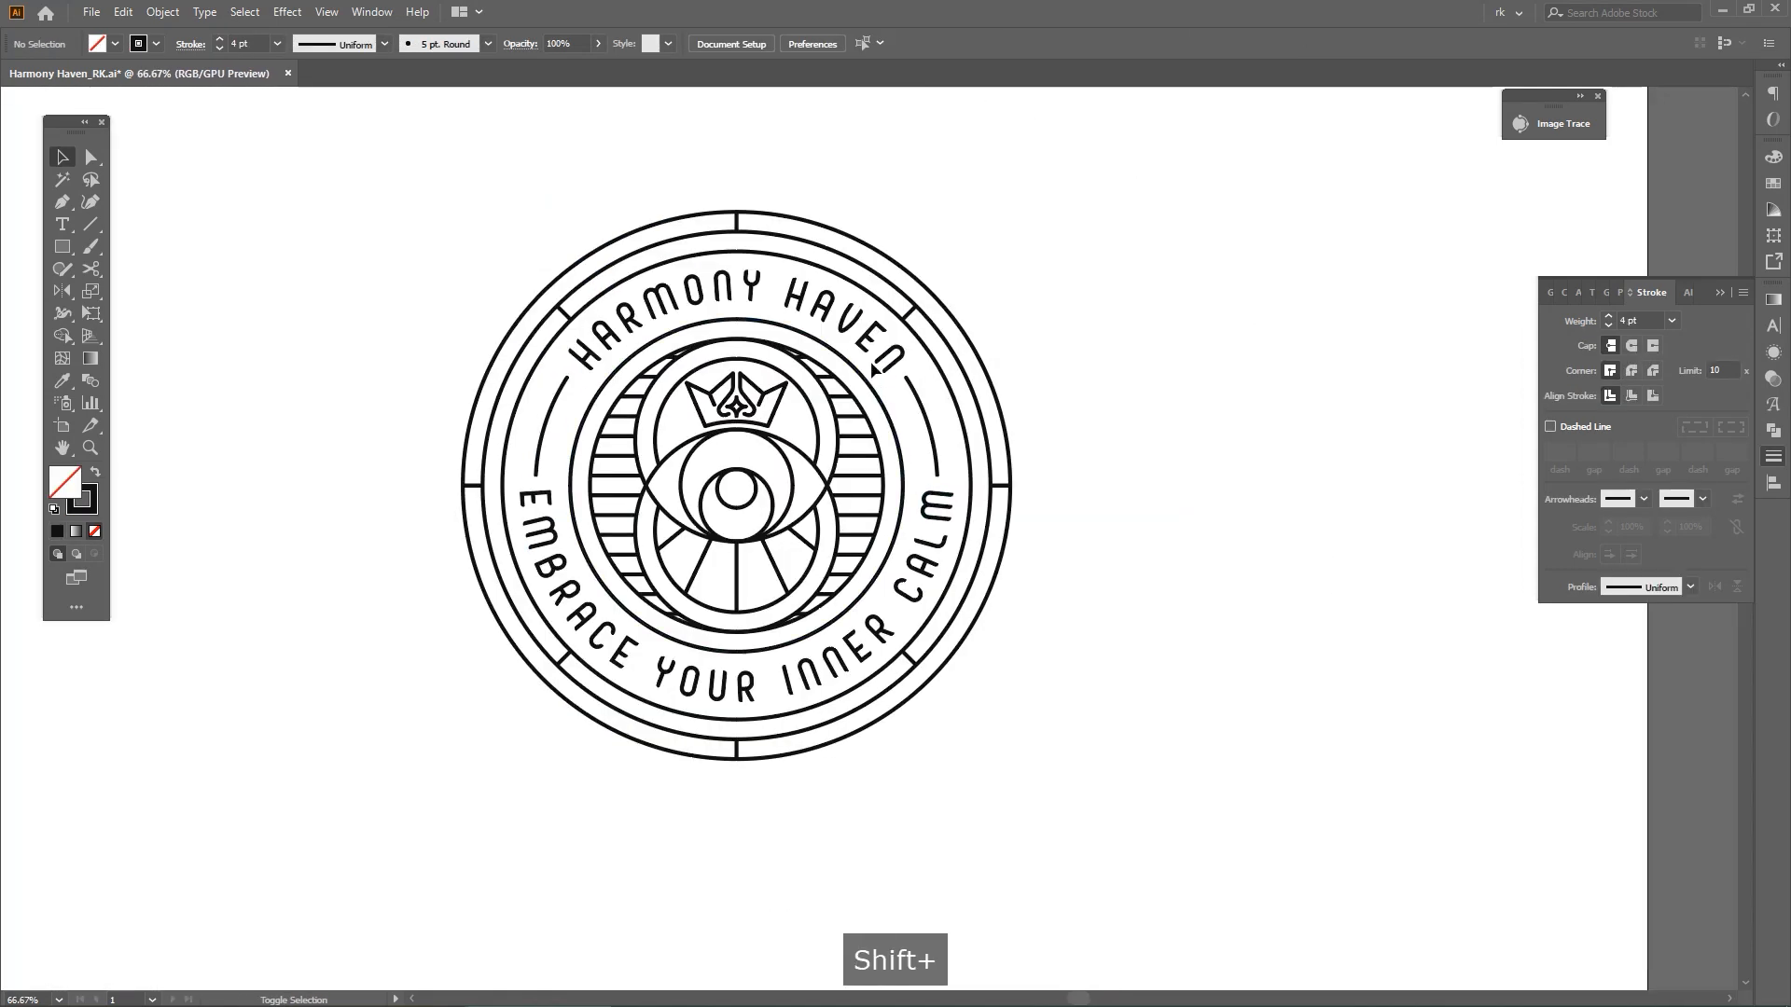
{"action": "left_click", "coordinate": [877, 347], "text": "shift"}
{"action": "key", "text": "ctrl+shift+g"}
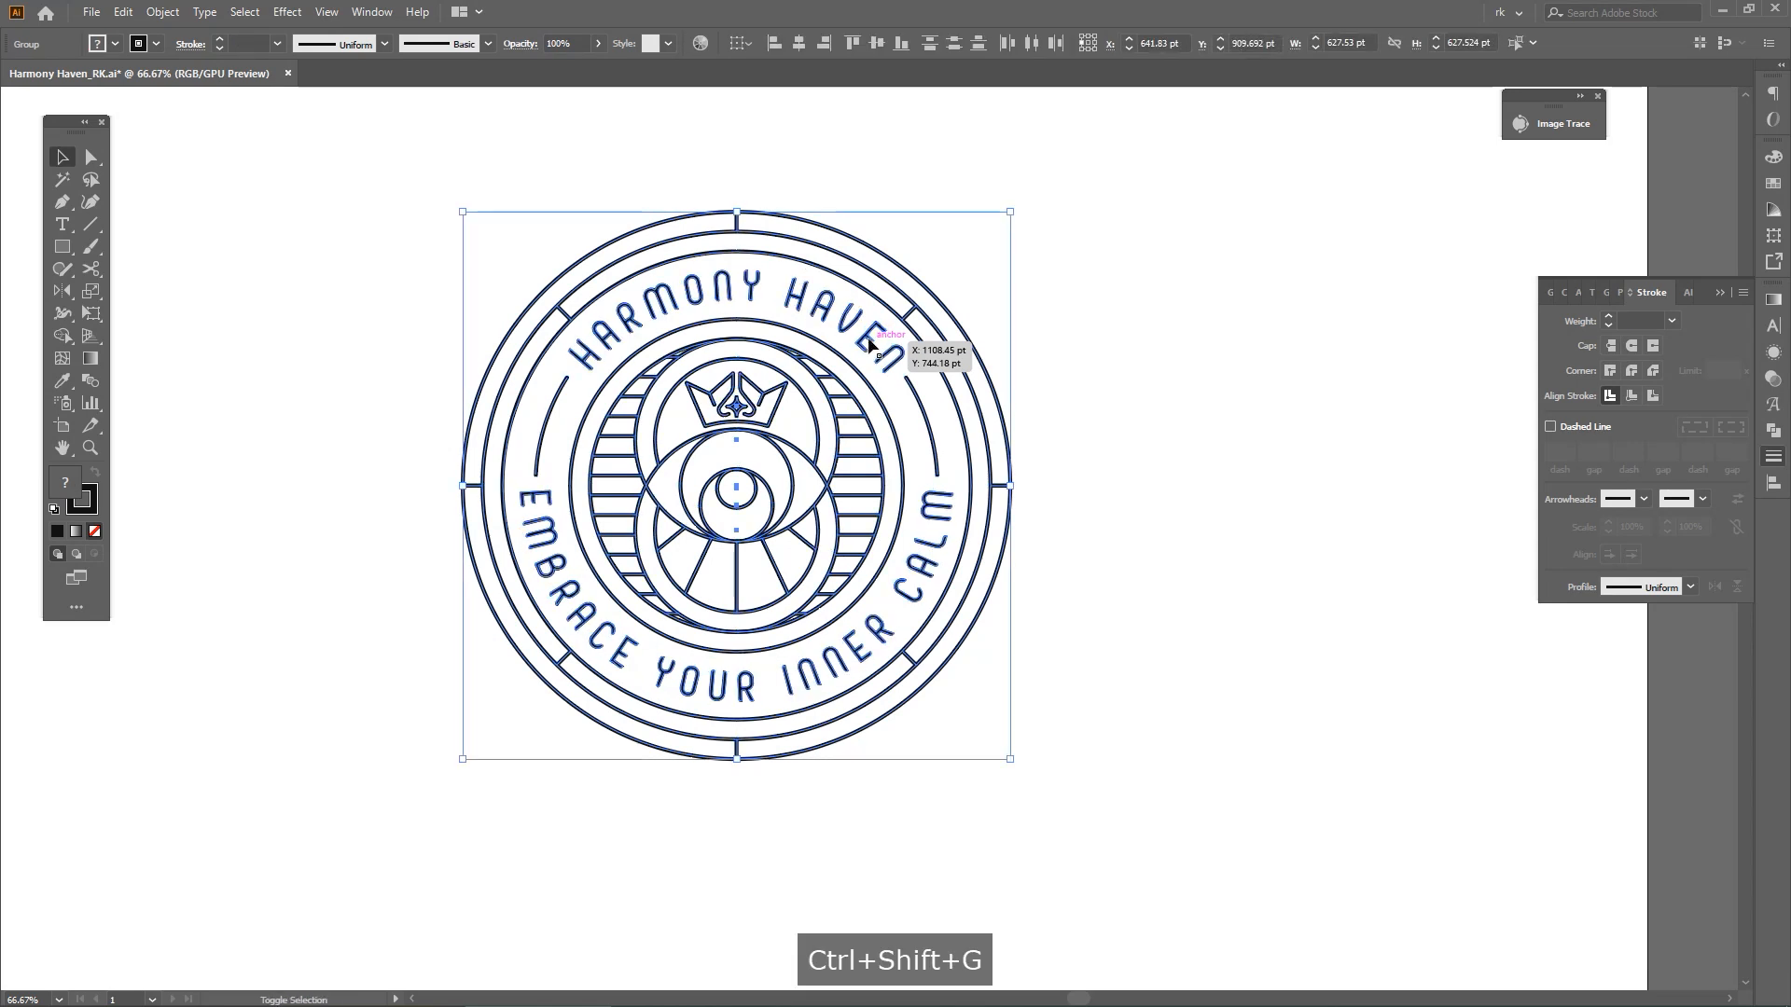
{"action": "left_click", "coordinate": [870, 341], "text": "shift"}
{"action": "left_click", "coordinate": [925, 516], "text": "shift"}
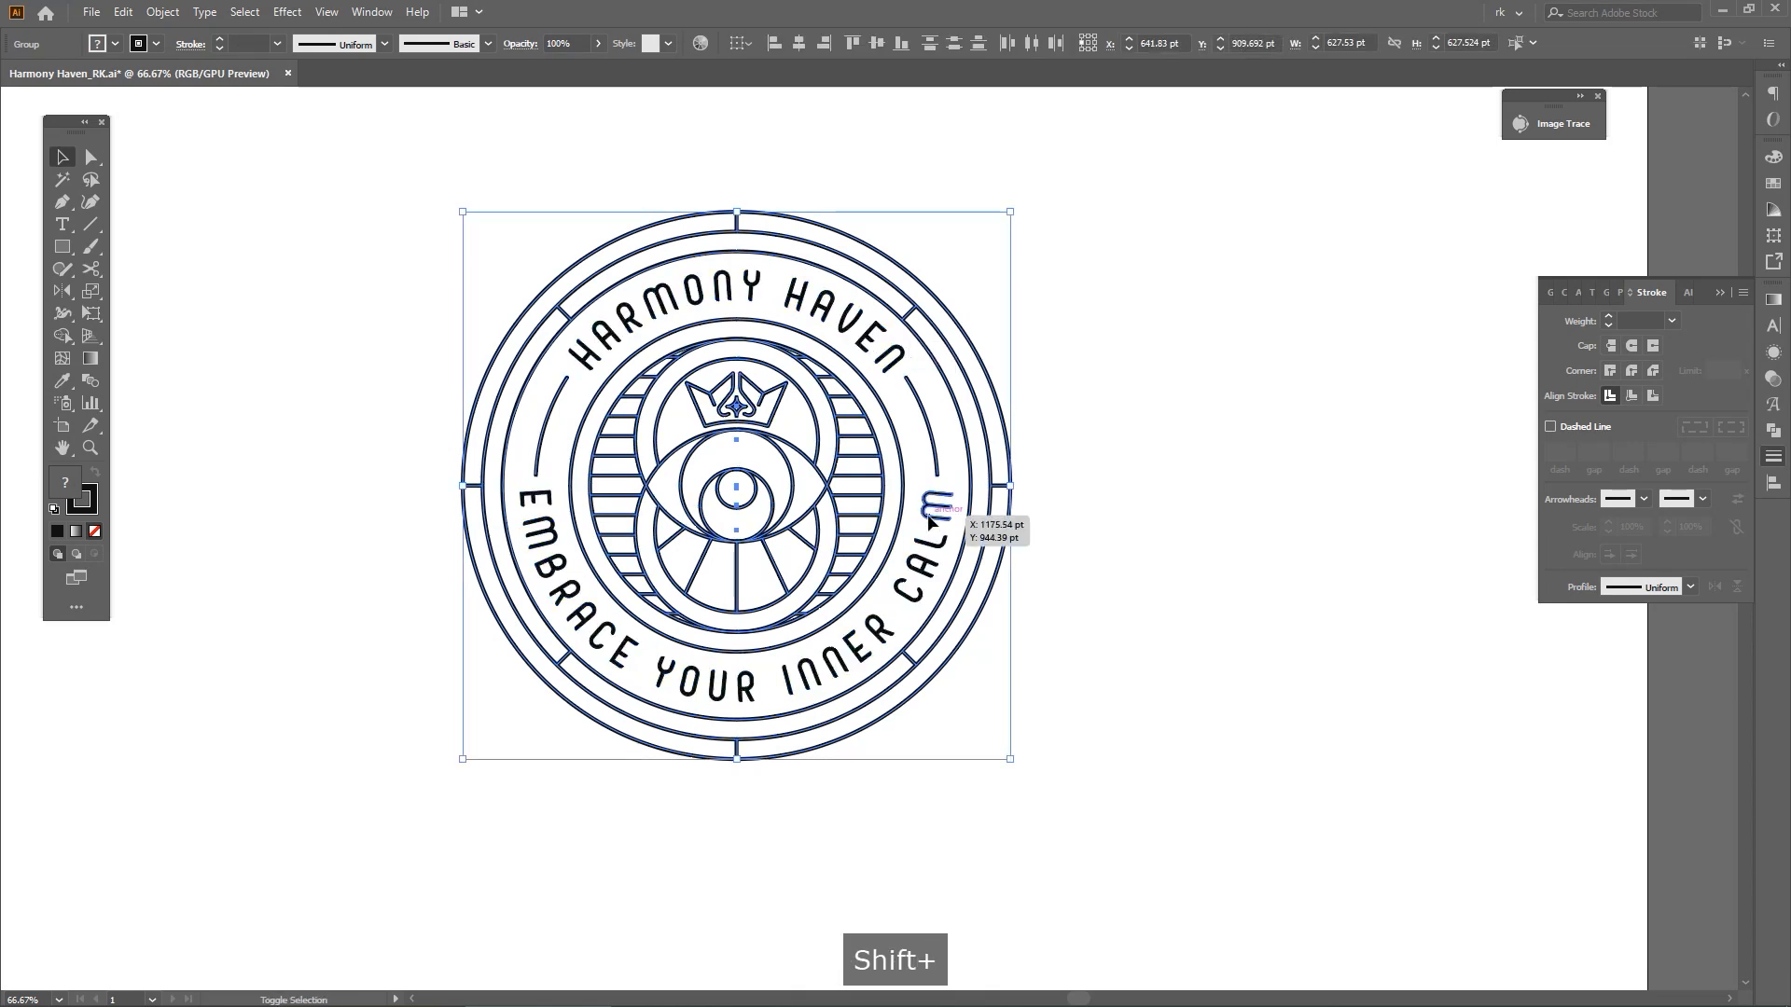
{"action": "key", "text": "F4"}
{"action": "key", "text": "Return"}
{"action": "key", "text": "v"}
{"action": "left_click", "coordinate": [1111, 591]}
Align the badge to the artboard's horizontal and vertical centre
{"action": "left_click", "coordinate": [741, 43]}
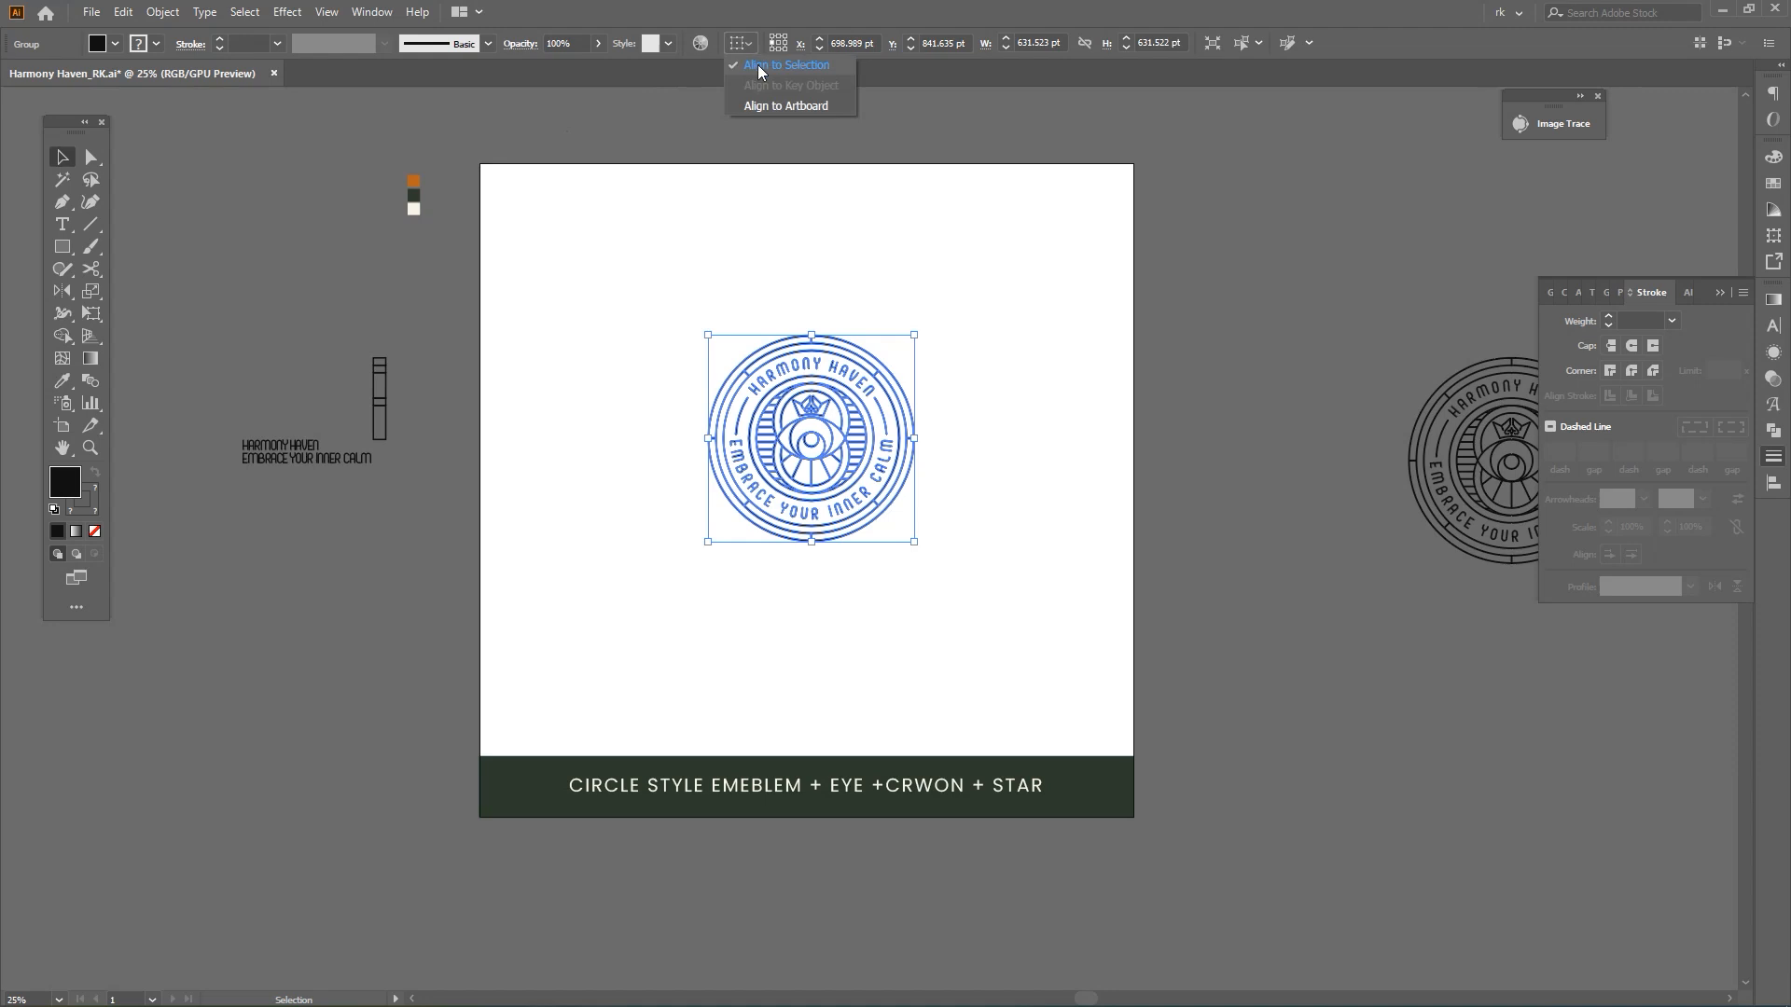
{"action": "left_click", "coordinate": [785, 99]}
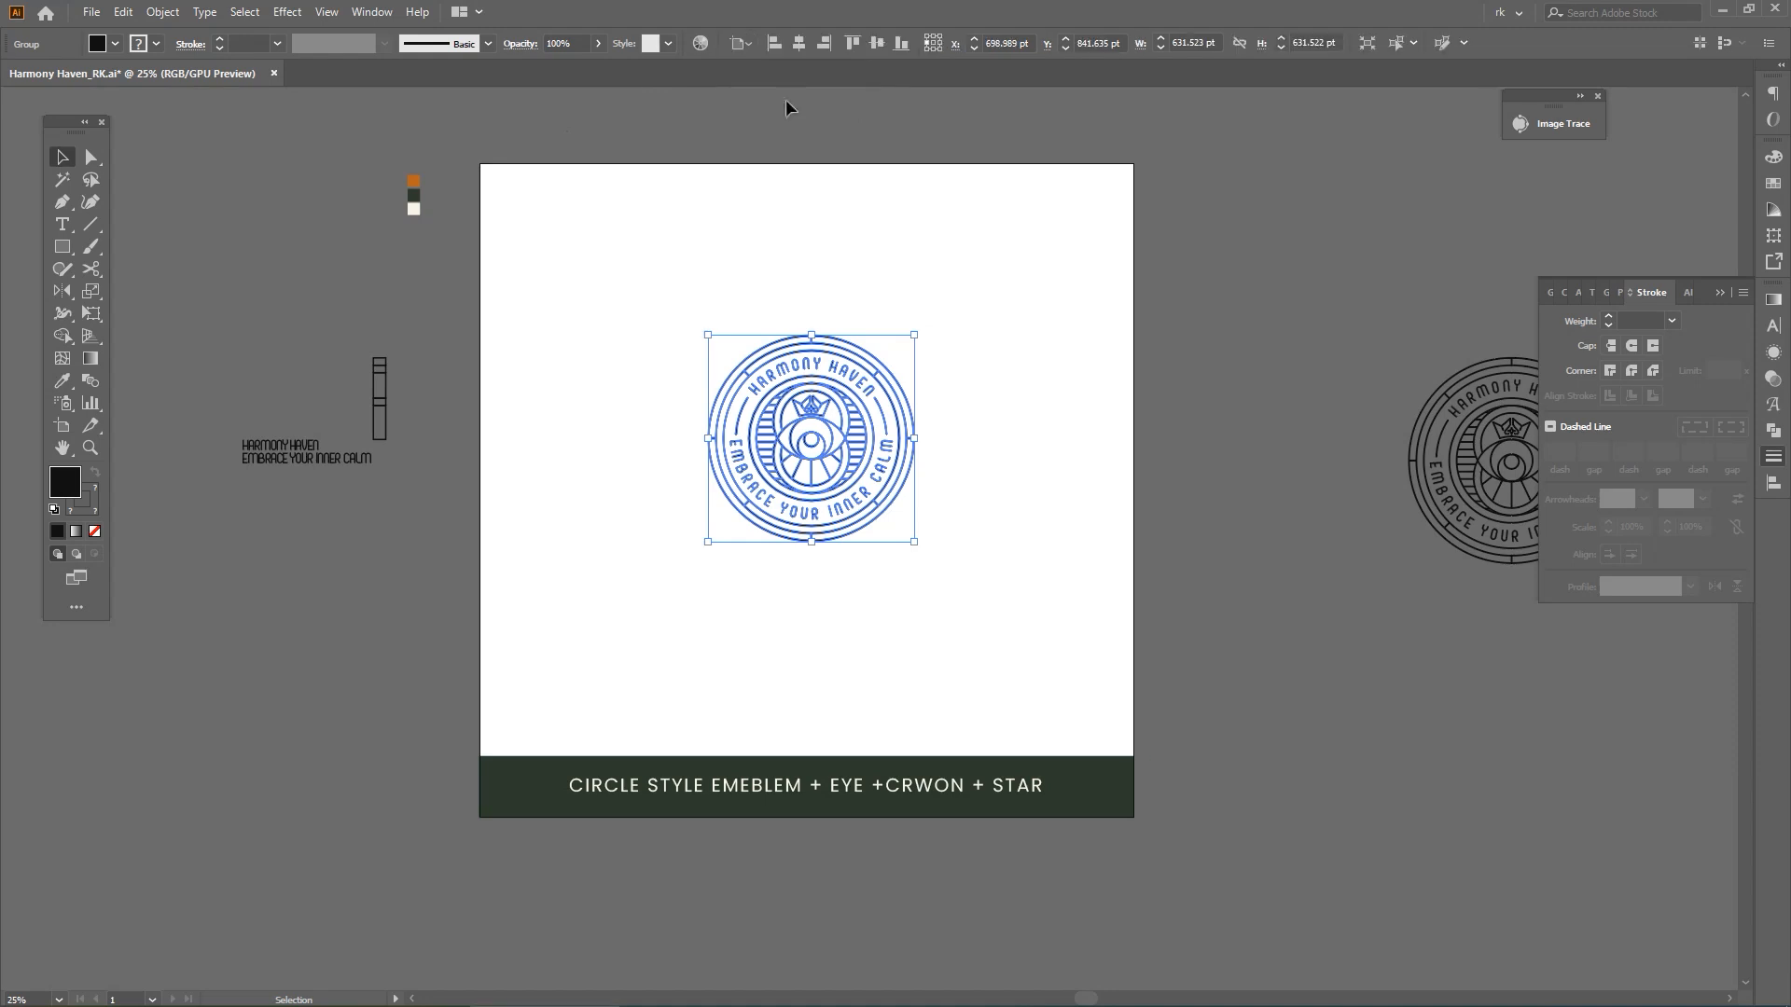
{"action": "left_click", "coordinate": [795, 46]}
{"action": "left_click", "coordinate": [877, 45]}
{"action": "left_click", "coordinate": [1039, 429]}
{"action": "scroll", "coordinate": [1039, 434], "scroll_direction": "down", "scroll_amount": 2}
Group the badge artwork and recolour it with the orange swatch beside the artboard
{"action": "key", "text": "space"}
{"action": "left_click_drag", "start_coordinate": [1038, 442], "coordinate": [982, 495]}
{"action": "scroll", "coordinate": [1011, 468], "scroll_direction": "up", "scroll_amount": 2}
{"action": "key", "text": "space"}
{"action": "key", "text": "space"}
{"action": "left_click_drag", "start_coordinate": [973, 589], "coordinate": [613, 328]}
{"action": "key", "text": "space"}
{"action": "left_click_drag", "start_coordinate": [855, 349], "coordinate": [871, 346]}
{"action": "key", "text": "ctrl+g"}
{"action": "key", "text": "i"}
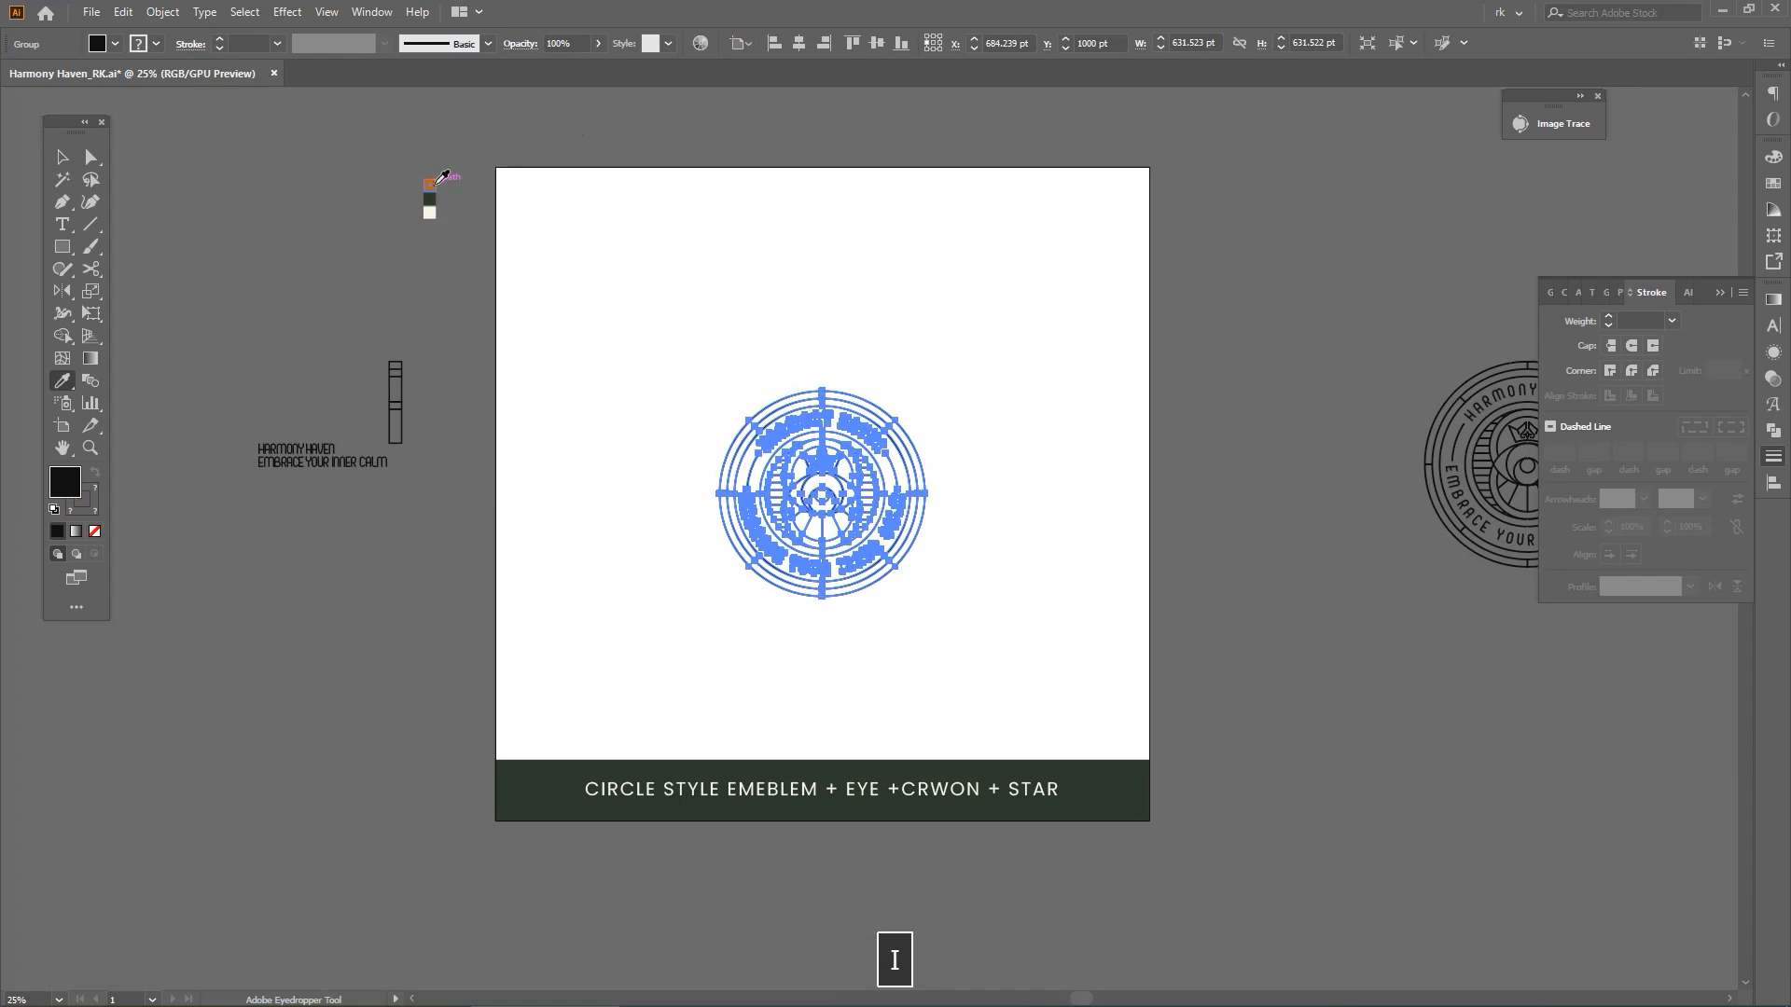
{"action": "left_click", "coordinate": [443, 177]}
{"action": "key", "text": "v"}
{"action": "left_click", "coordinate": [1073, 420]}
Add a 2000 by 2000 pt background rectangle covering the artboard, send it to the back, and fill it with the cream swatch
{"action": "key", "text": "space"}
{"action": "key", "text": "m"}
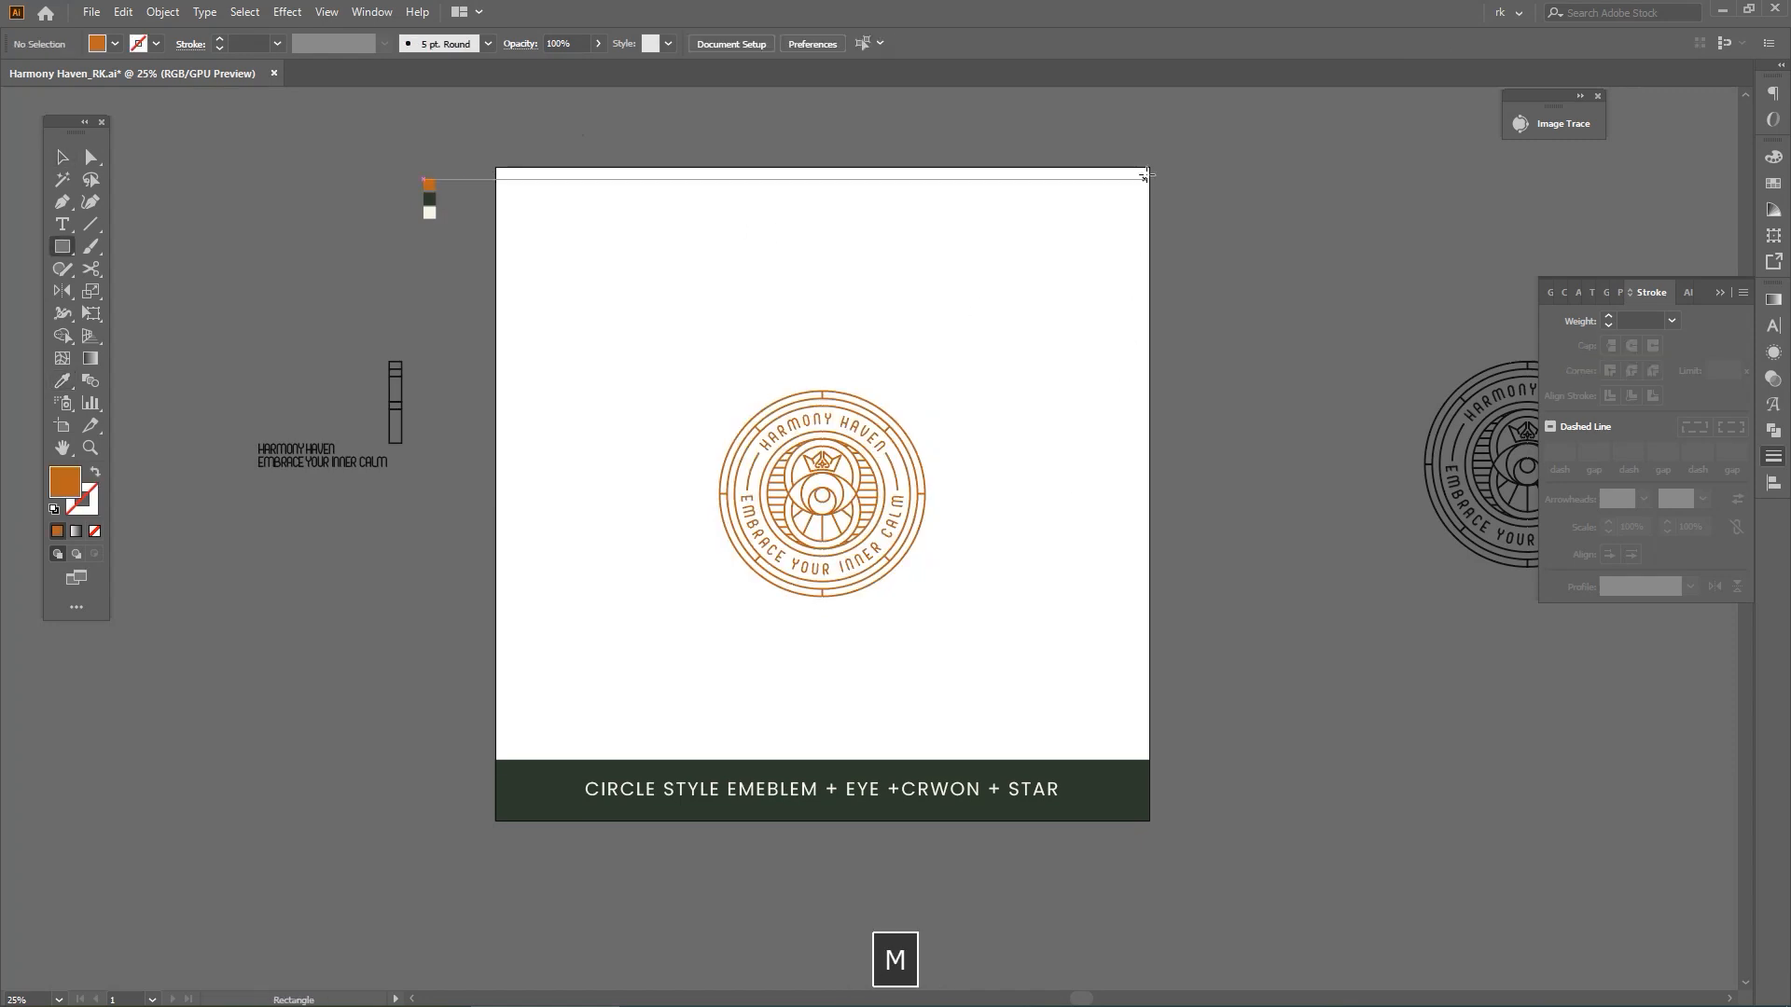
{"action": "left_click_drag", "start_coordinate": [1150, 165], "coordinate": [495, 821]}
{"action": "key", "text": "ctrl+shift+bracketleft"}
{"action": "key", "text": "i"}
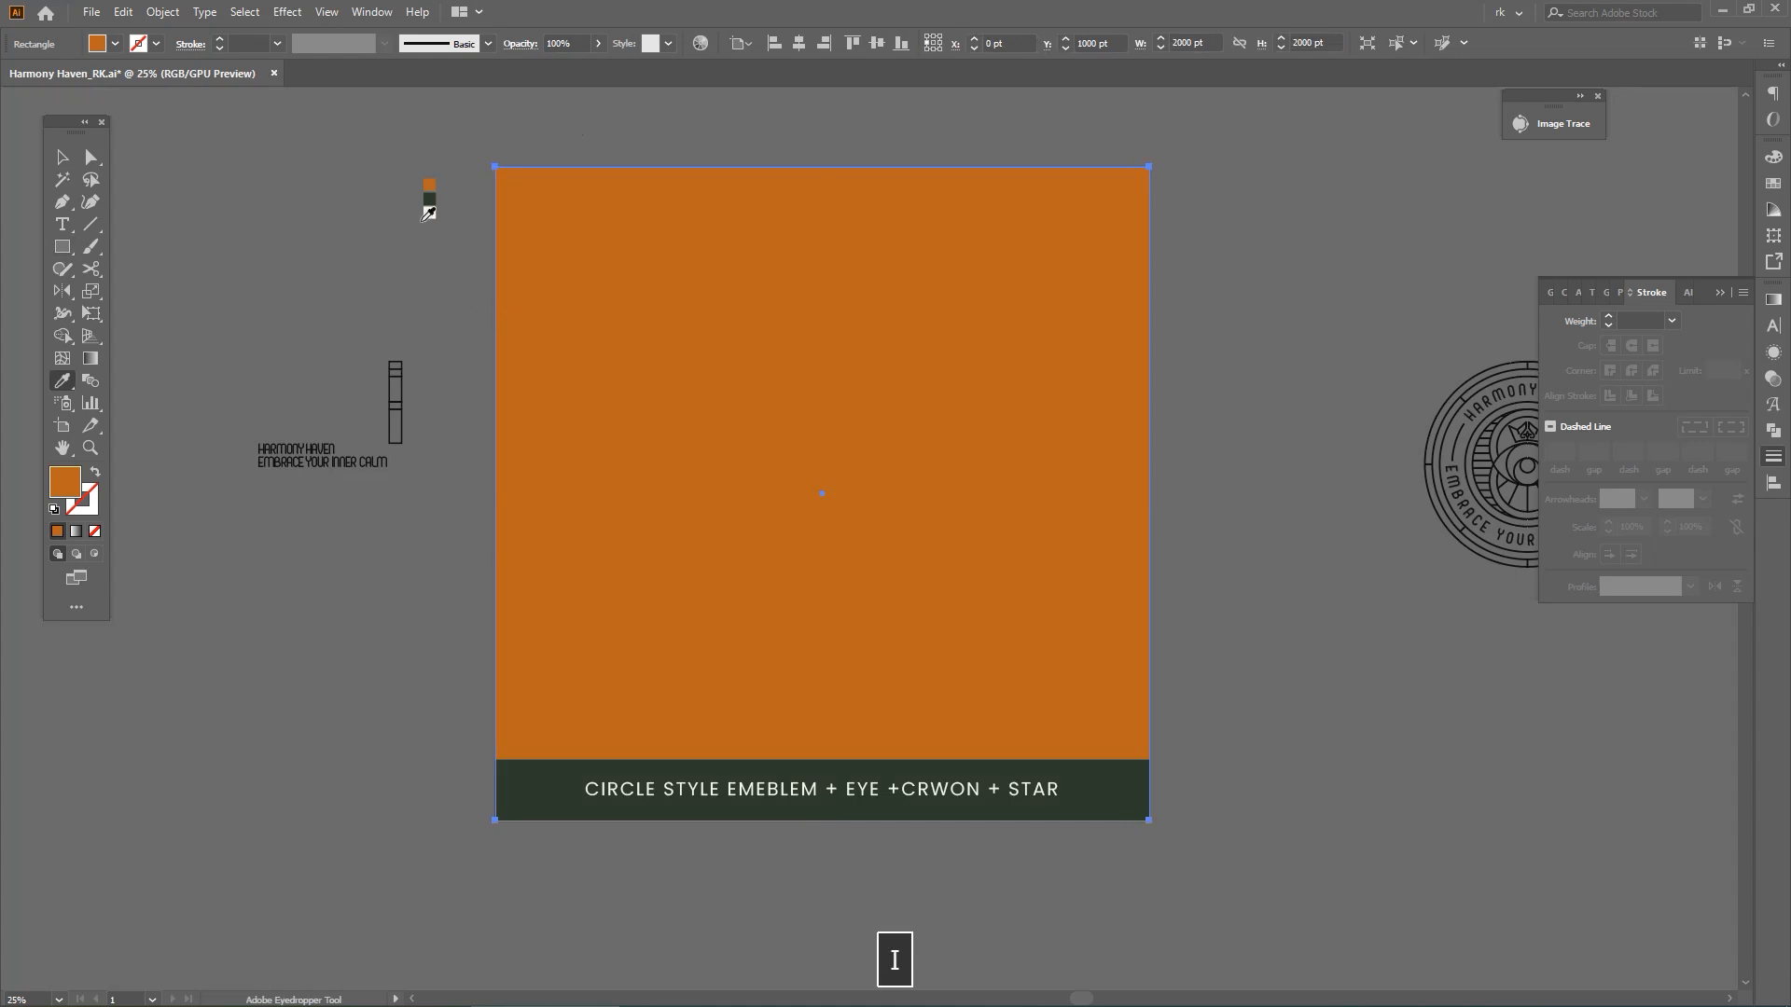
{"action": "left_click", "coordinate": [429, 213]}
Centre the badge horizontally on the cream background and enlarge it to fill more of the area above the green banner
{"action": "key", "text": "ctrl+shift+a"}
{"action": "key", "text": "v"}
{"action": "left_click", "coordinate": [842, 502]}
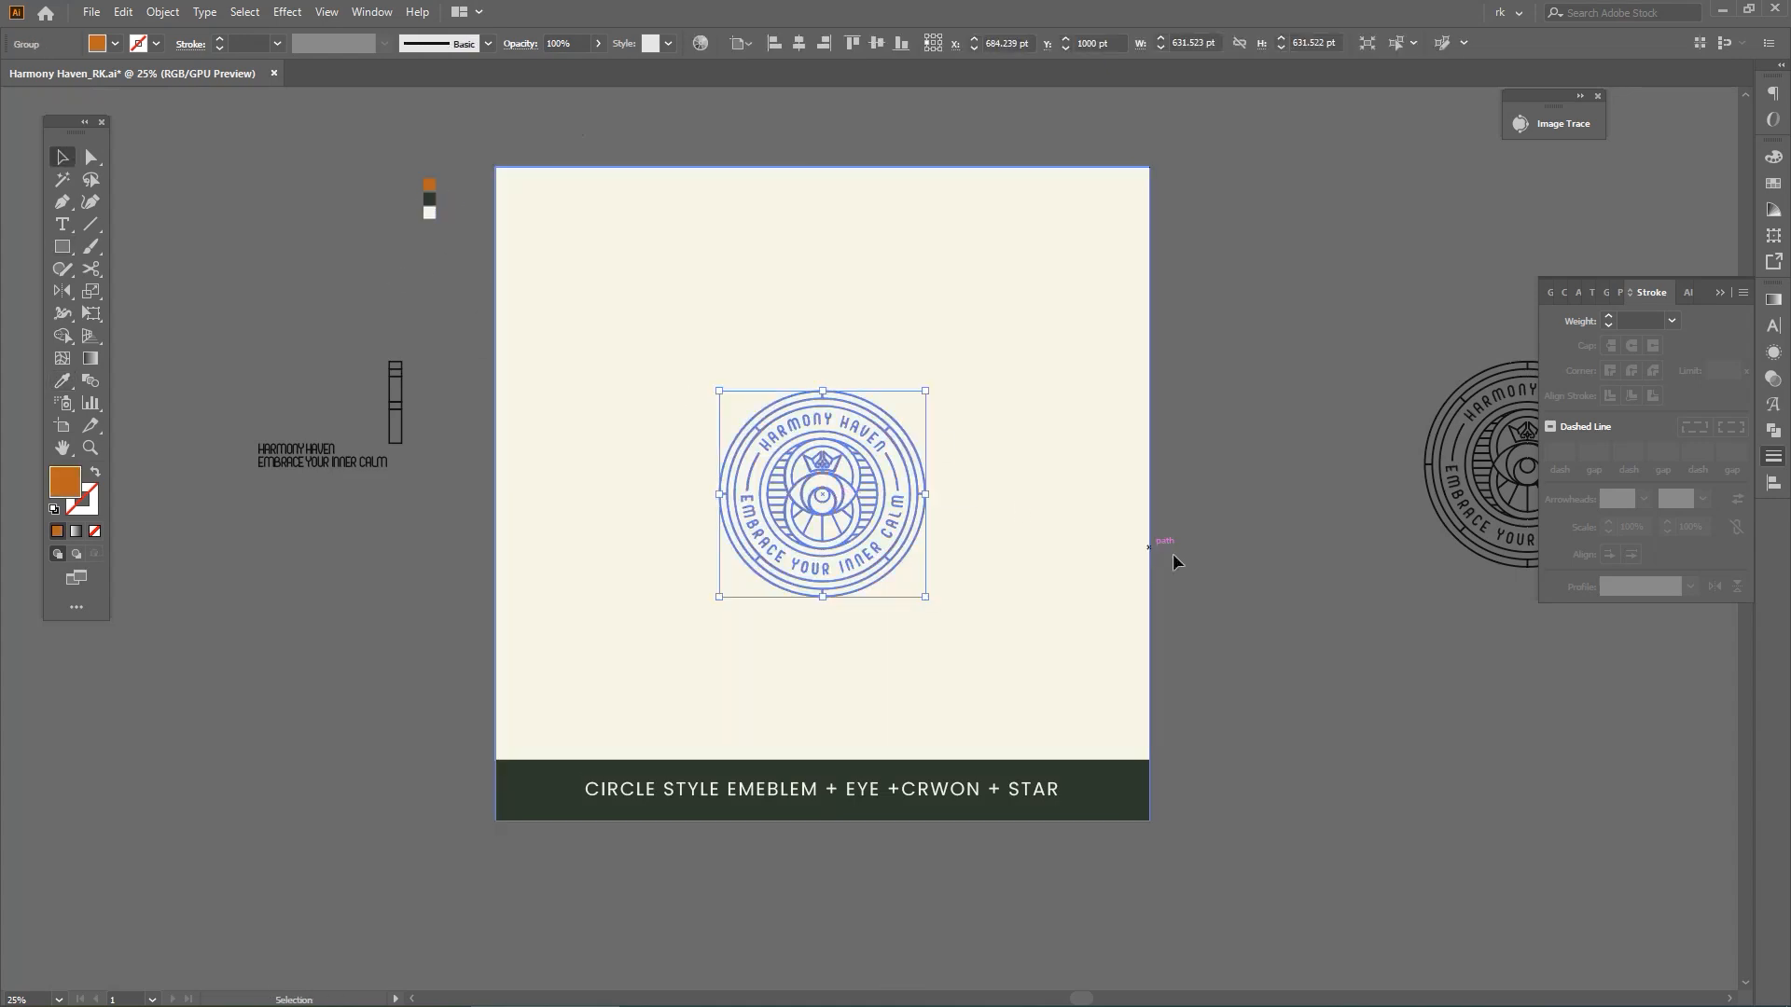
{"action": "left_click", "coordinate": [1011, 358], "text": "shift"}
{"action": "left_click", "coordinate": [1015, 334]}
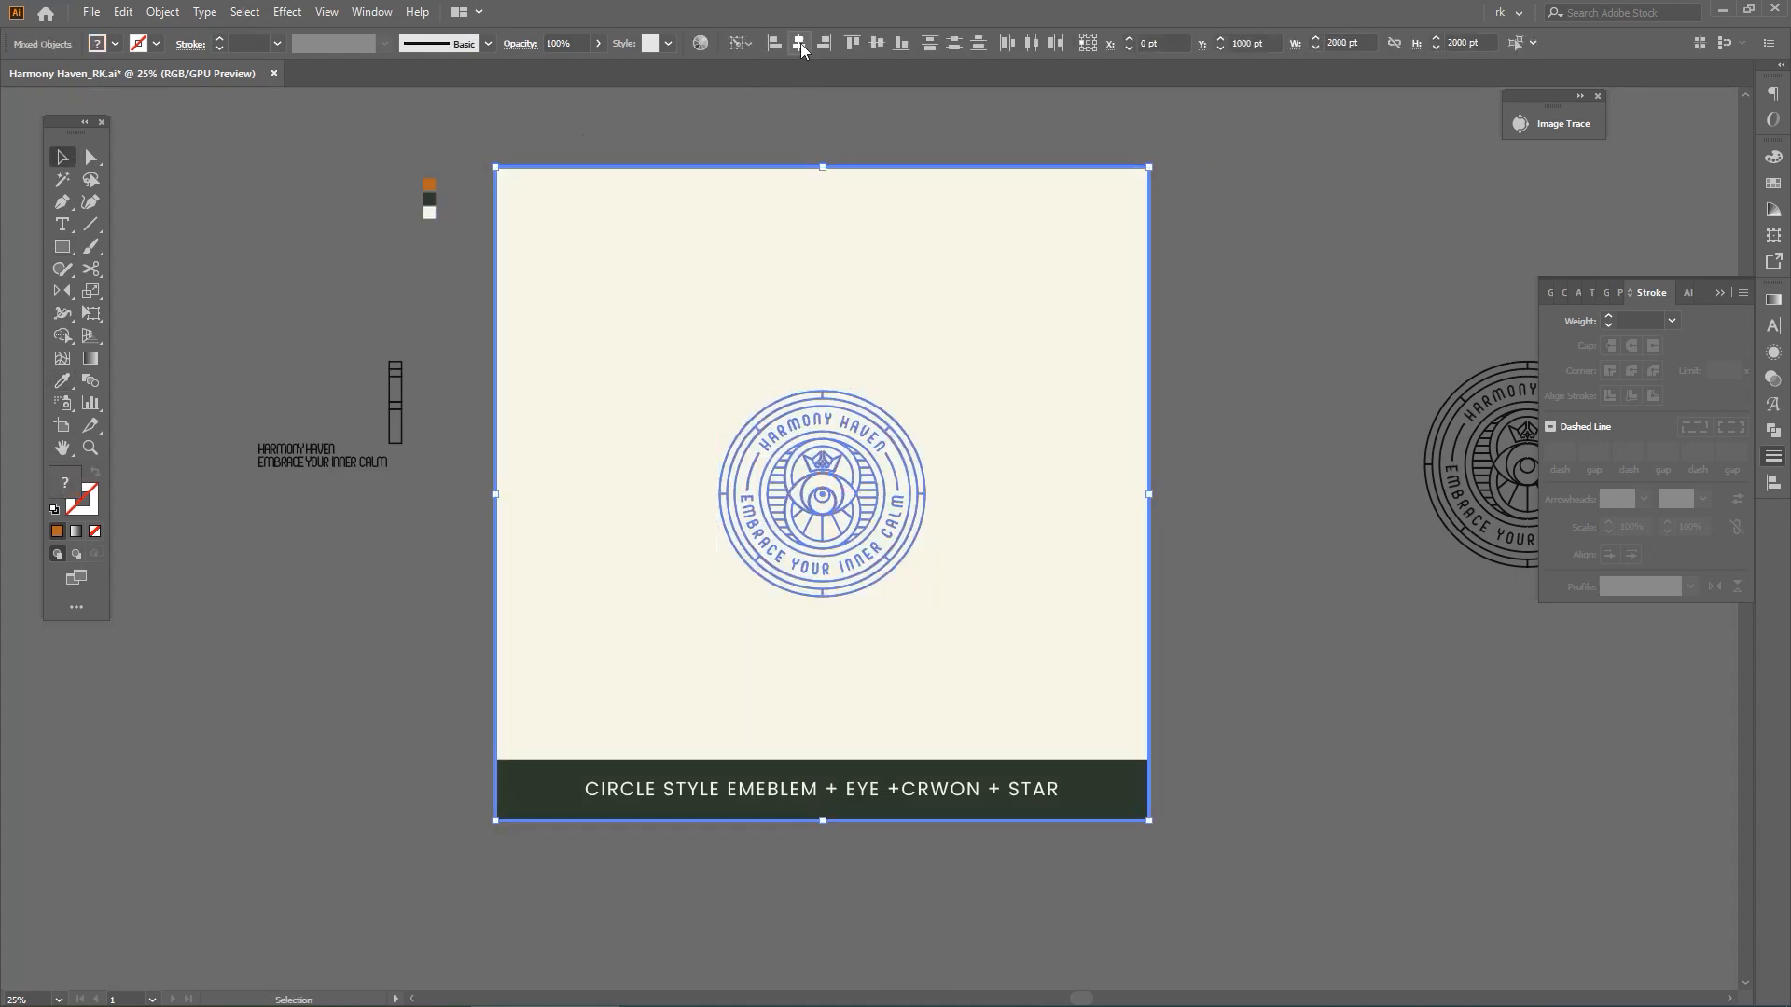
{"action": "left_click", "coordinate": [823, 416], "text": "shift"}
{"action": "left_click_drag", "start_coordinate": [823, 388], "coordinate": [823, 280]}
{"action": "left_click_drag", "start_coordinate": [822, 597], "coordinate": [847, 622]}
Try to hide the leftover objects outside the artboard
{"action": "key", "text": "space"}
{"action": "left_click_drag", "start_coordinate": [1246, 696], "coordinate": [1240, 706]}
{"action": "key", "text": "ctrl+a"}
{"action": "key", "text": "v"}
{"action": "left_click_drag", "start_coordinate": [1177, 873], "coordinate": [622, 175]}
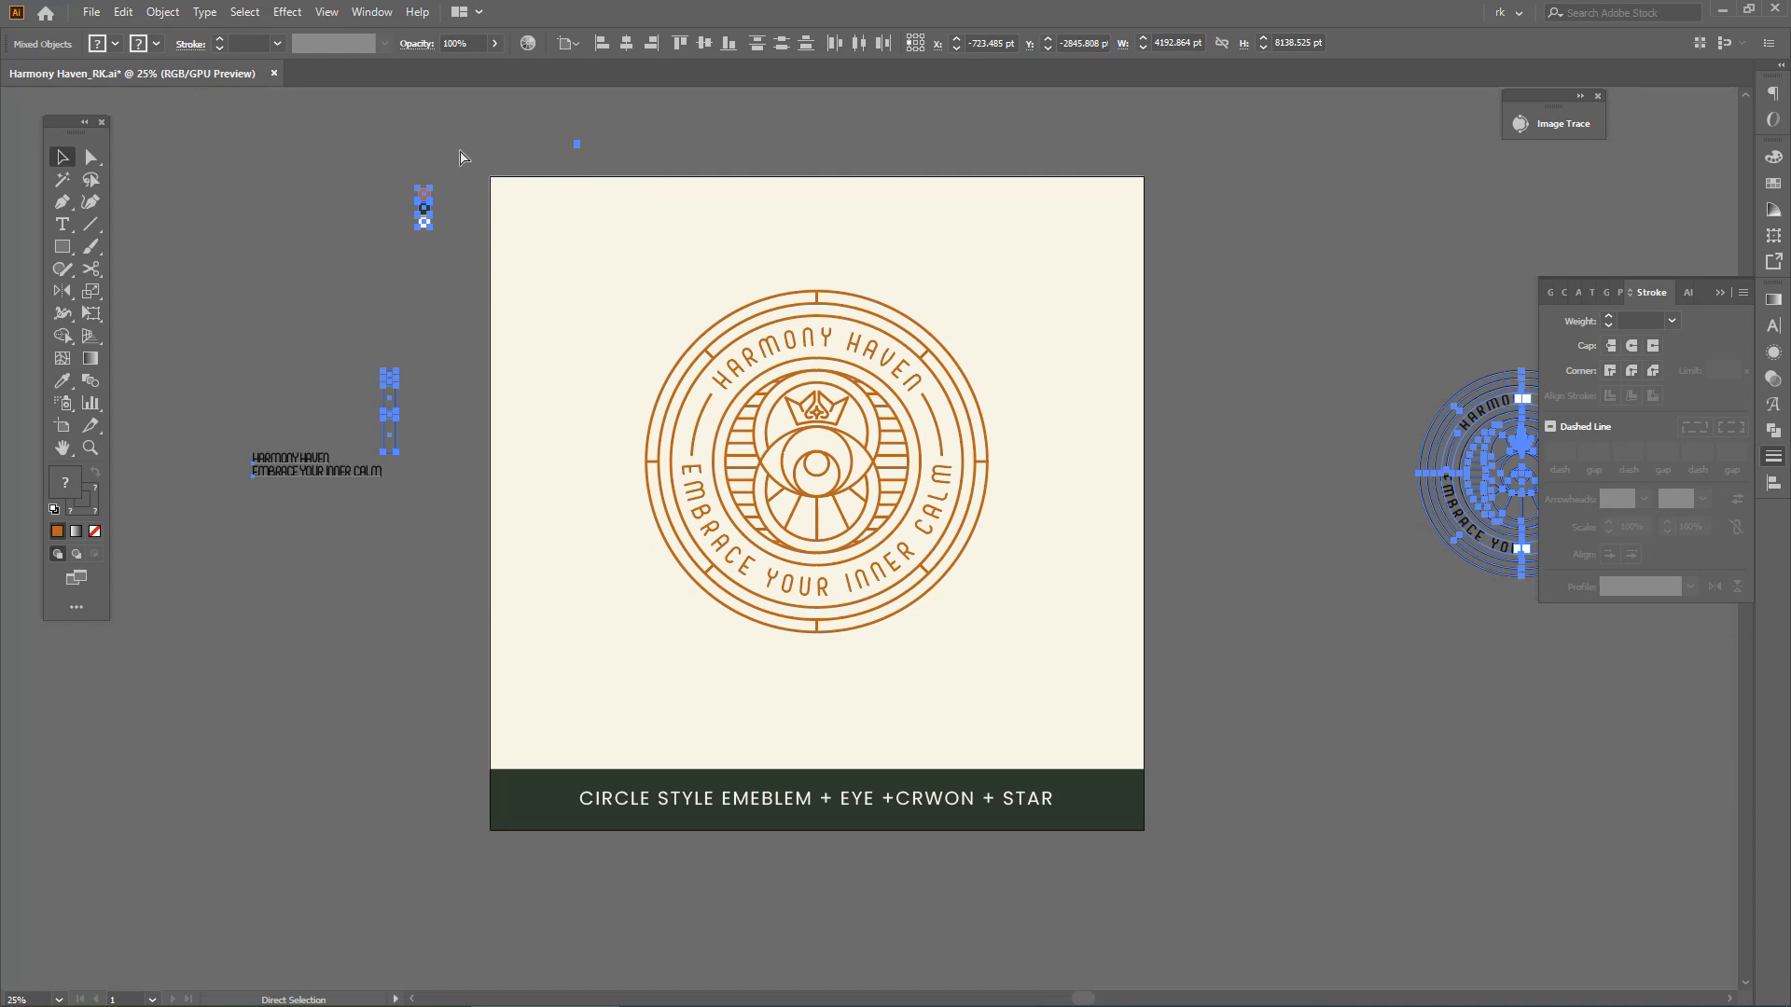
{"action": "left_click_drag", "start_coordinate": [460, 152], "coordinate": [396, 256]}
{"action": "key", "text": "ctrl+3"}
{"action": "key", "text": "space"}
{"action": "left_click_drag", "start_coordinate": [1155, 420], "coordinate": [1127, 456]}
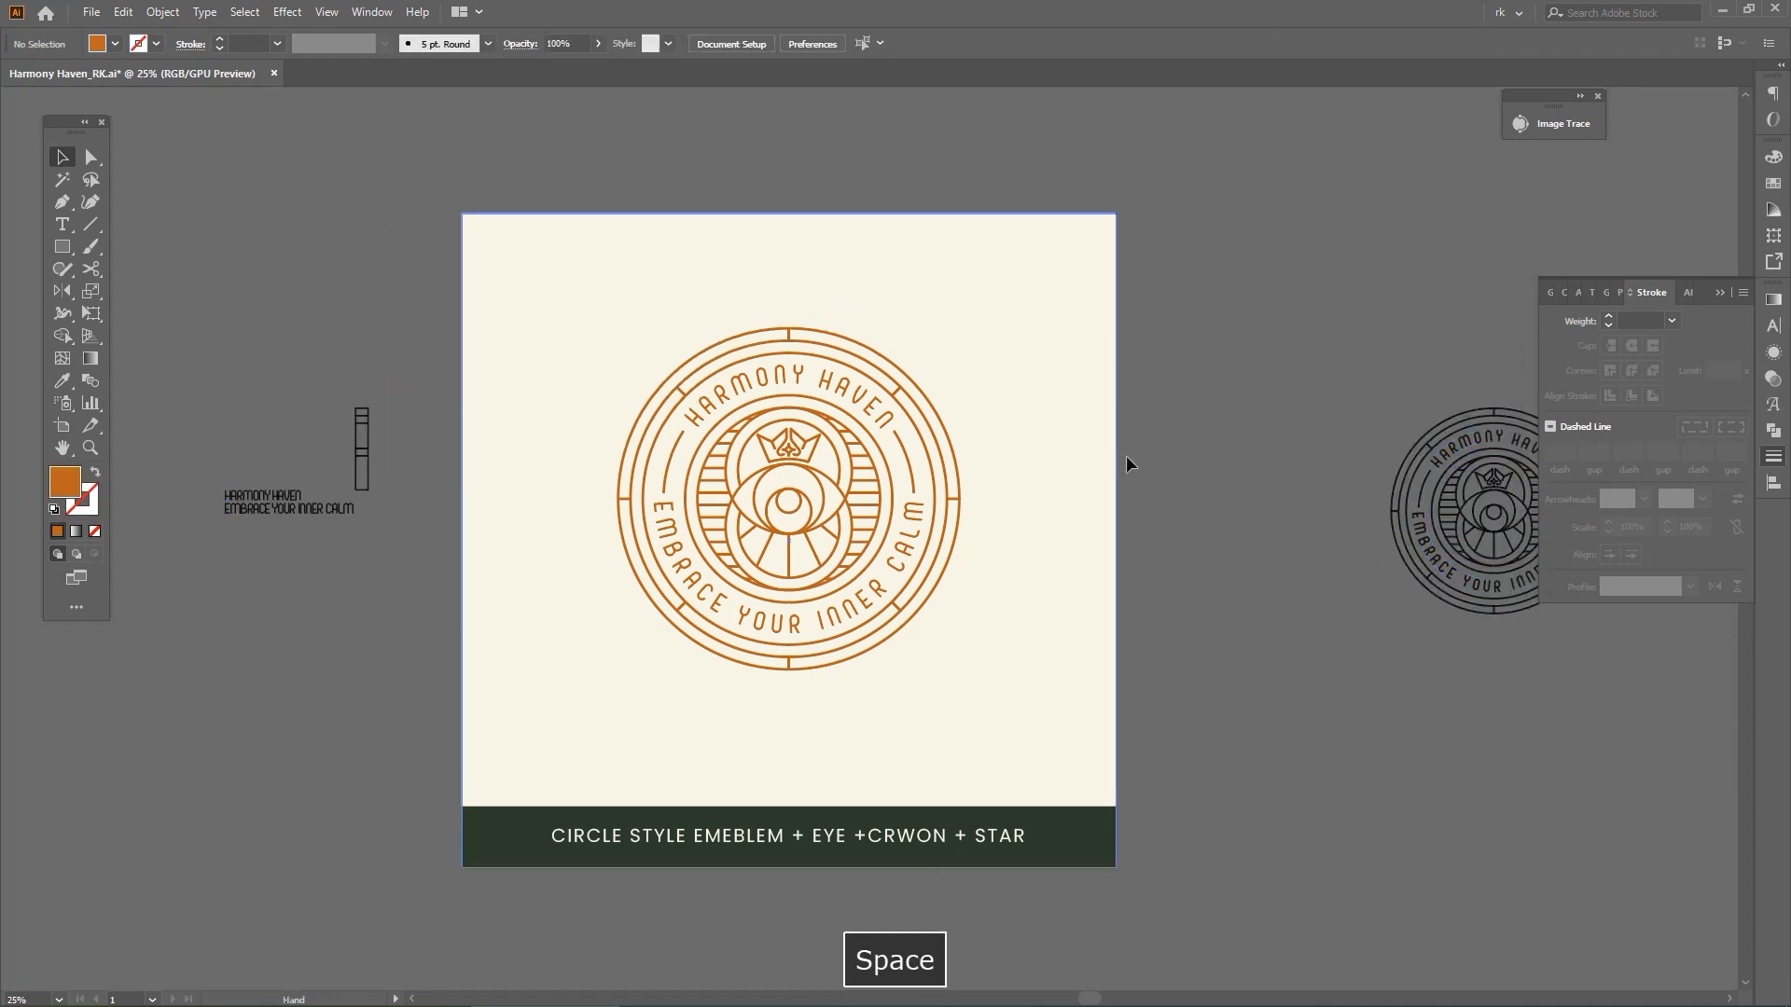
{"action": "key", "text": "ctrl+z"}
{"action": "key", "text": "ctrl+z"}
{"action": "key", "text": "ctrl+a"}
{"action": "key", "text": "v"}
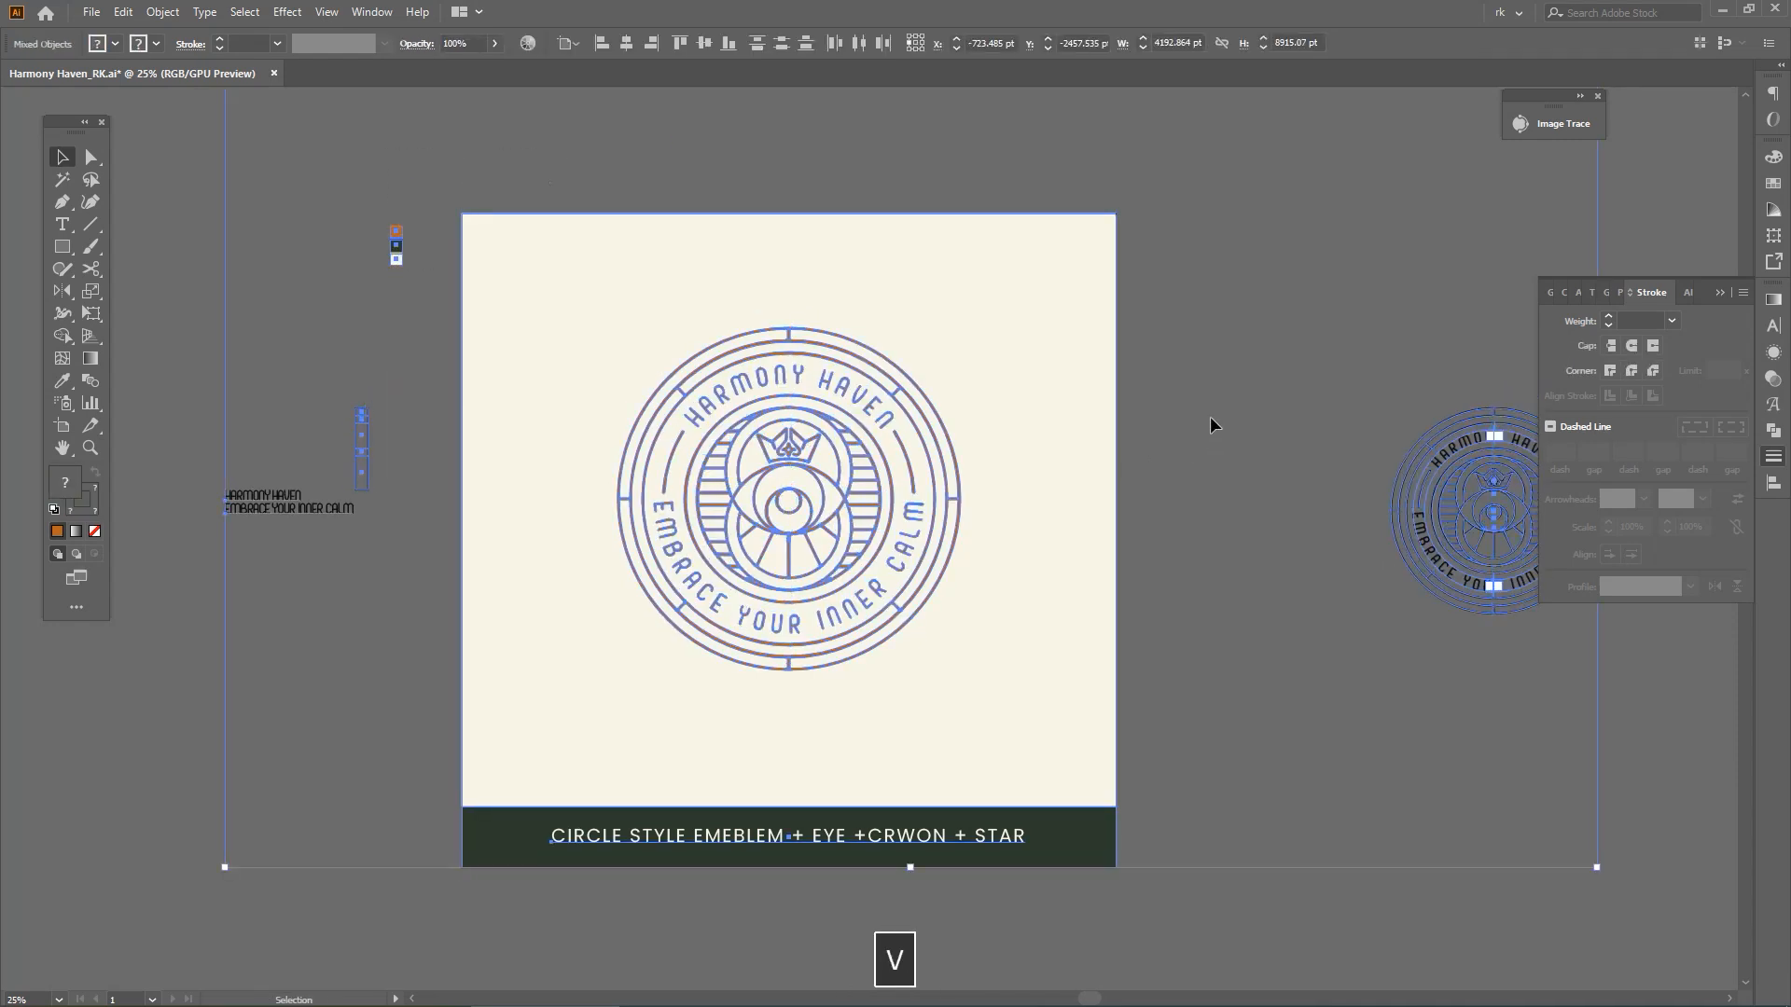
{"action": "key", "text": "Escape"}
{"action": "key", "text": "space"}
{"action": "left_click_drag", "start_coordinate": [1219, 441], "coordinate": [1261, 459]}
{"action": "key", "text": "v"}
{"action": "left_click", "coordinate": [1214, 443]}
{"action": "key", "text": "space"}
Hide the spare lettering, divider strip and black badge copy outside the artboard, keeping the artboard contents and colour swatches
{"action": "key", "text": "ctrl+a"}
{"action": "key", "text": "v"}
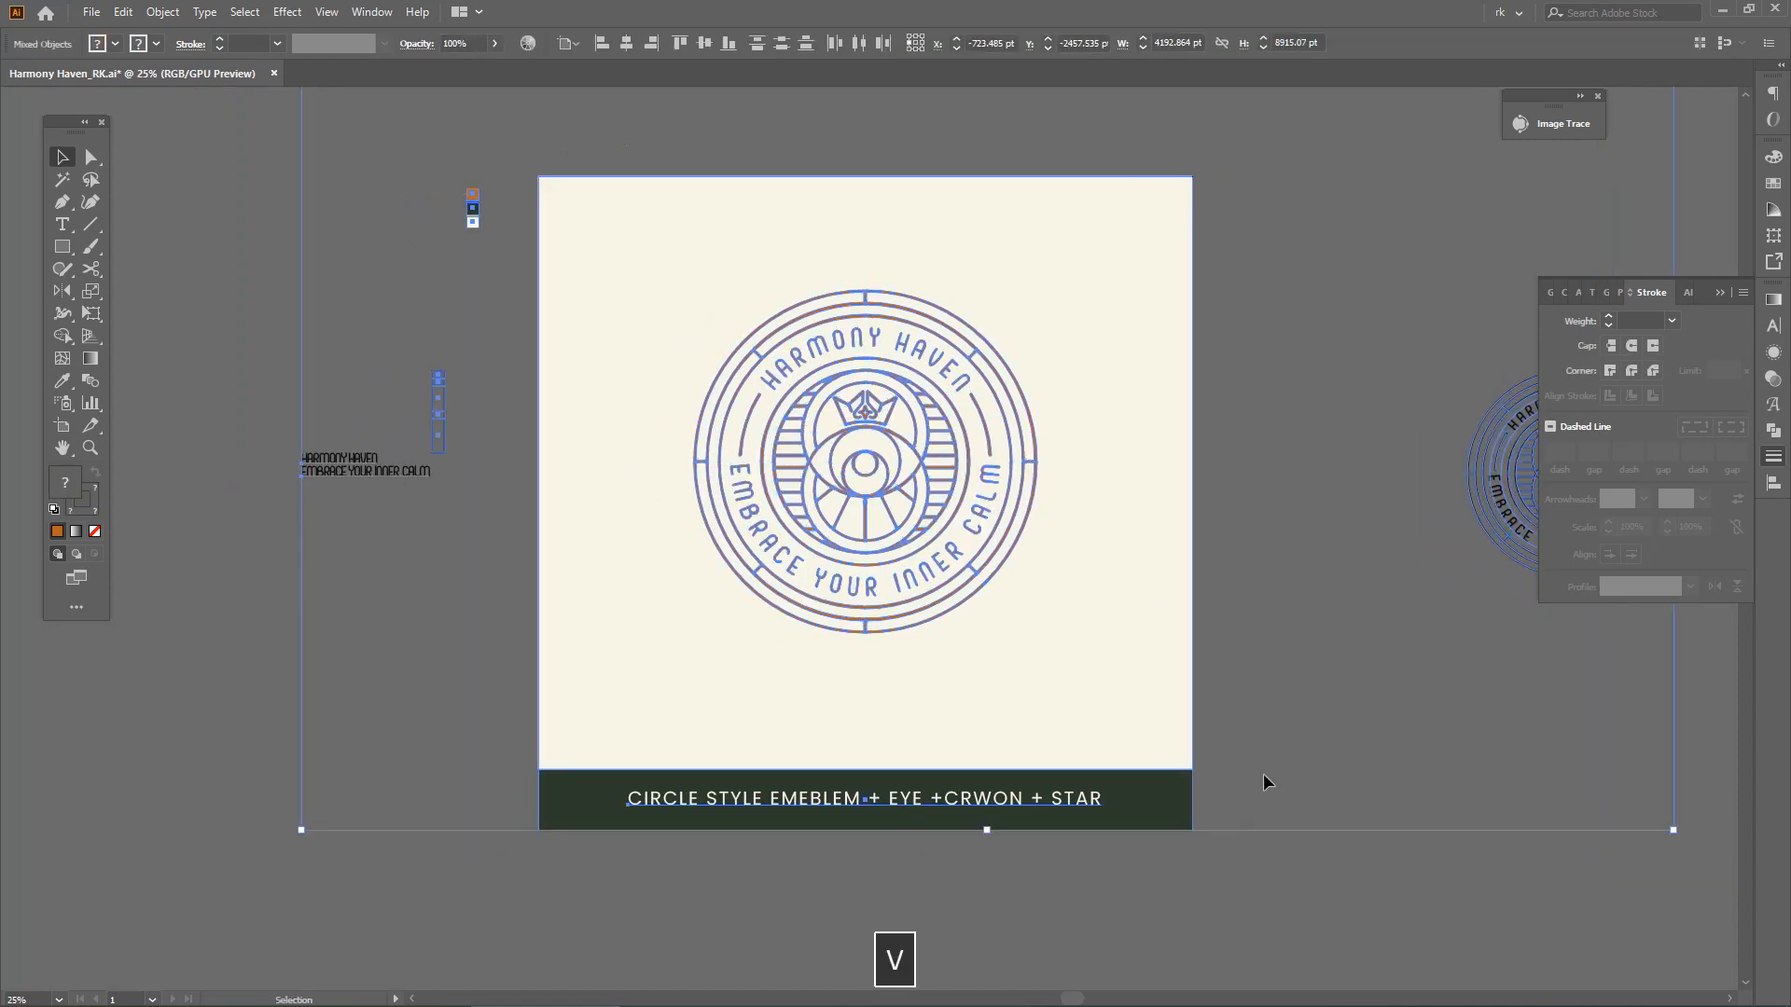
{"action": "left_click_drag", "start_coordinate": [1278, 851], "coordinate": [551, 215]}
{"action": "left_click_drag", "start_coordinate": [491, 164], "coordinate": [436, 254]}
{"action": "key", "text": "ctrl+3"}
{"action": "left_click_drag", "start_coordinate": [1071, 420], "coordinate": [1071, 391]}
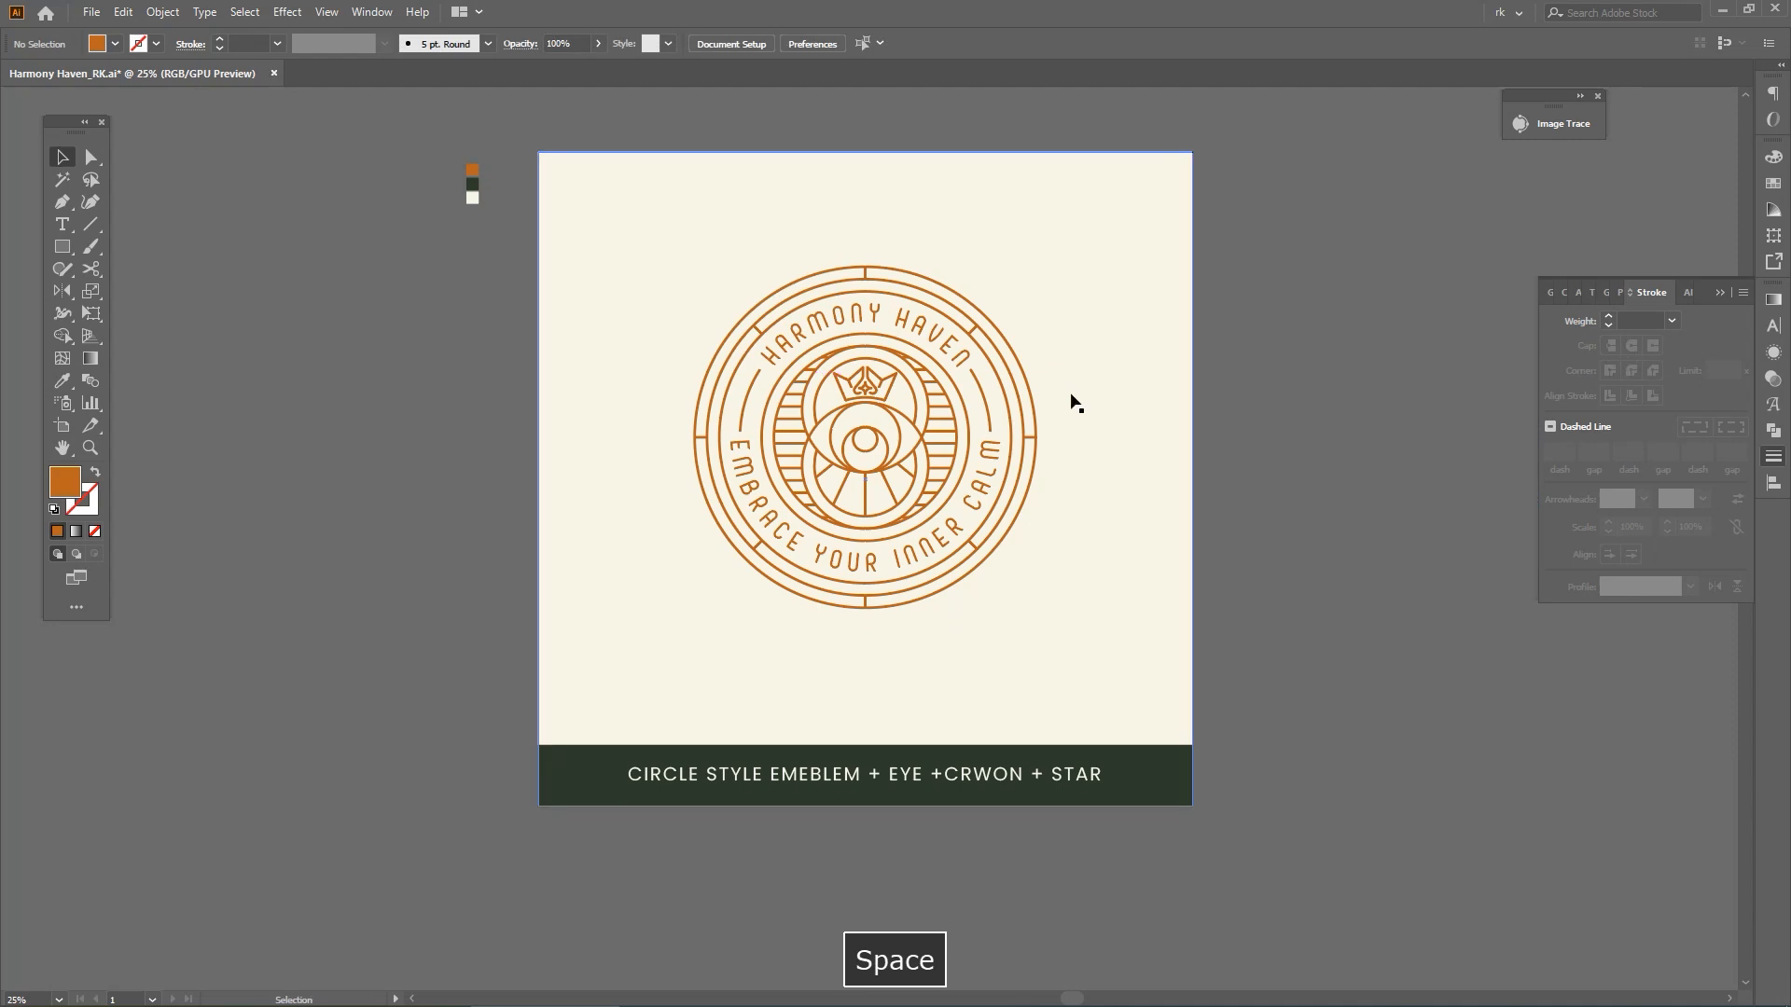
Hide the three colour swatches beside the artboard
{"action": "key", "text": "ctrl+0"}
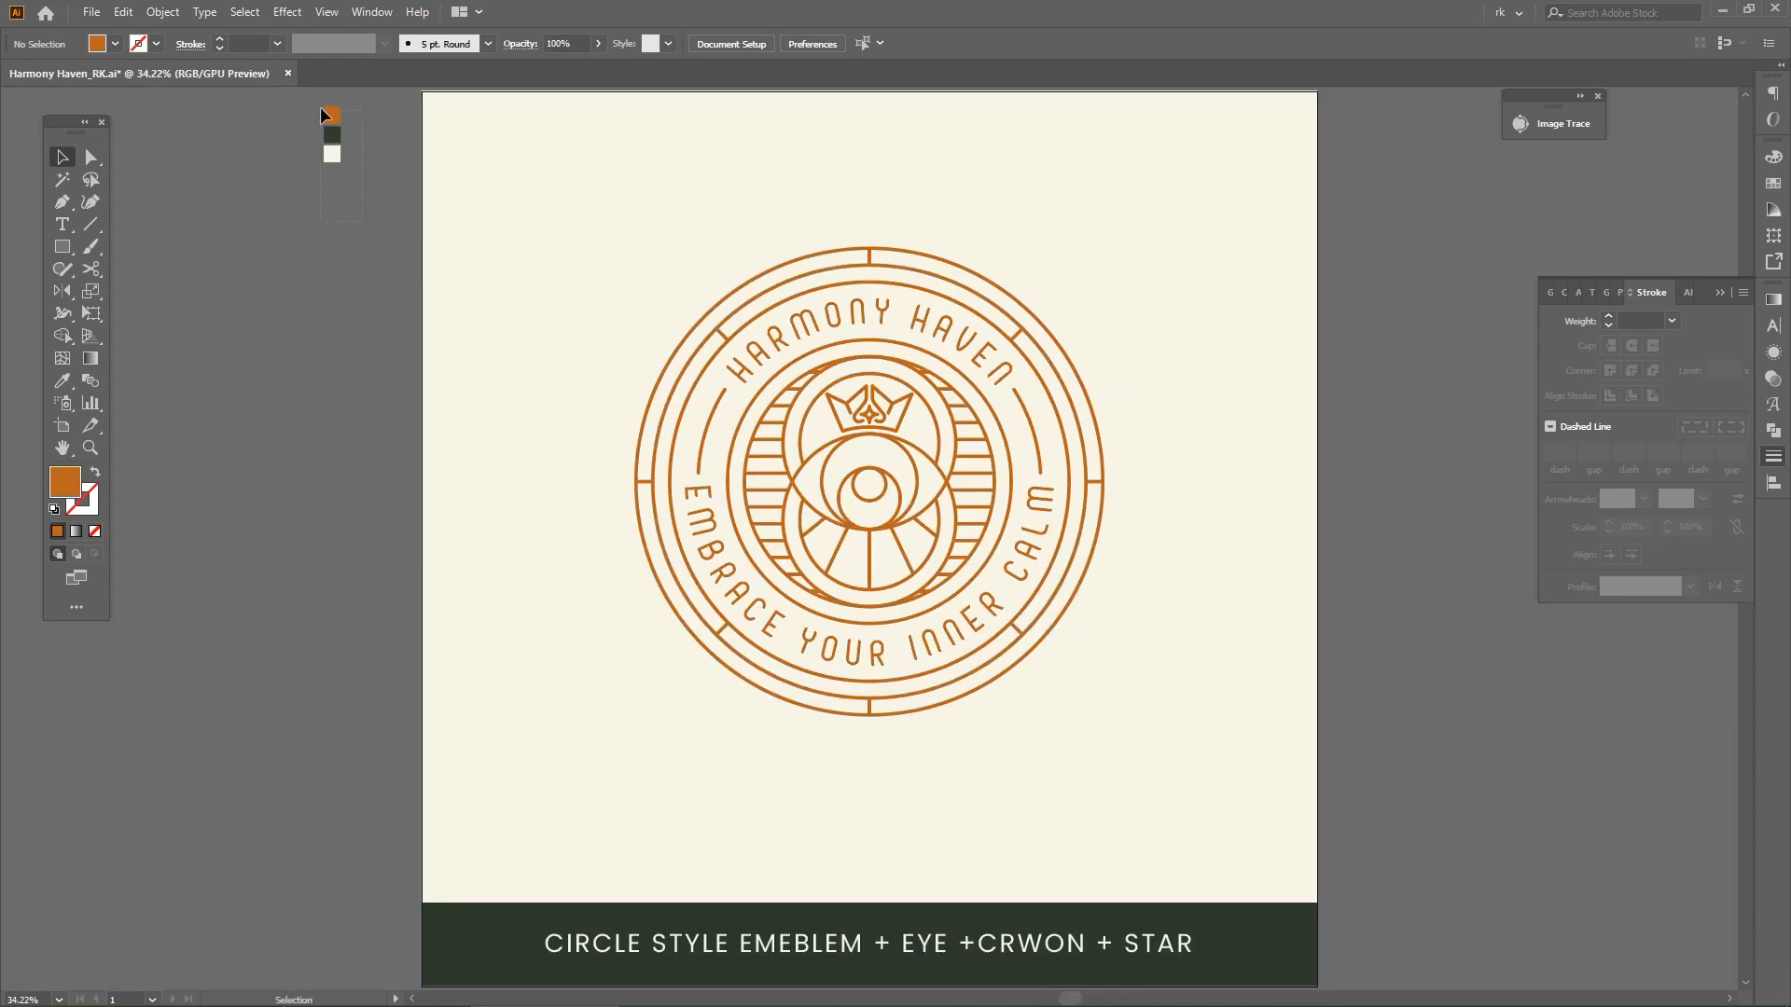
{"action": "key", "text": "ctrl+alt+3"}
{"action": "key", "text": "ctrl+3"}
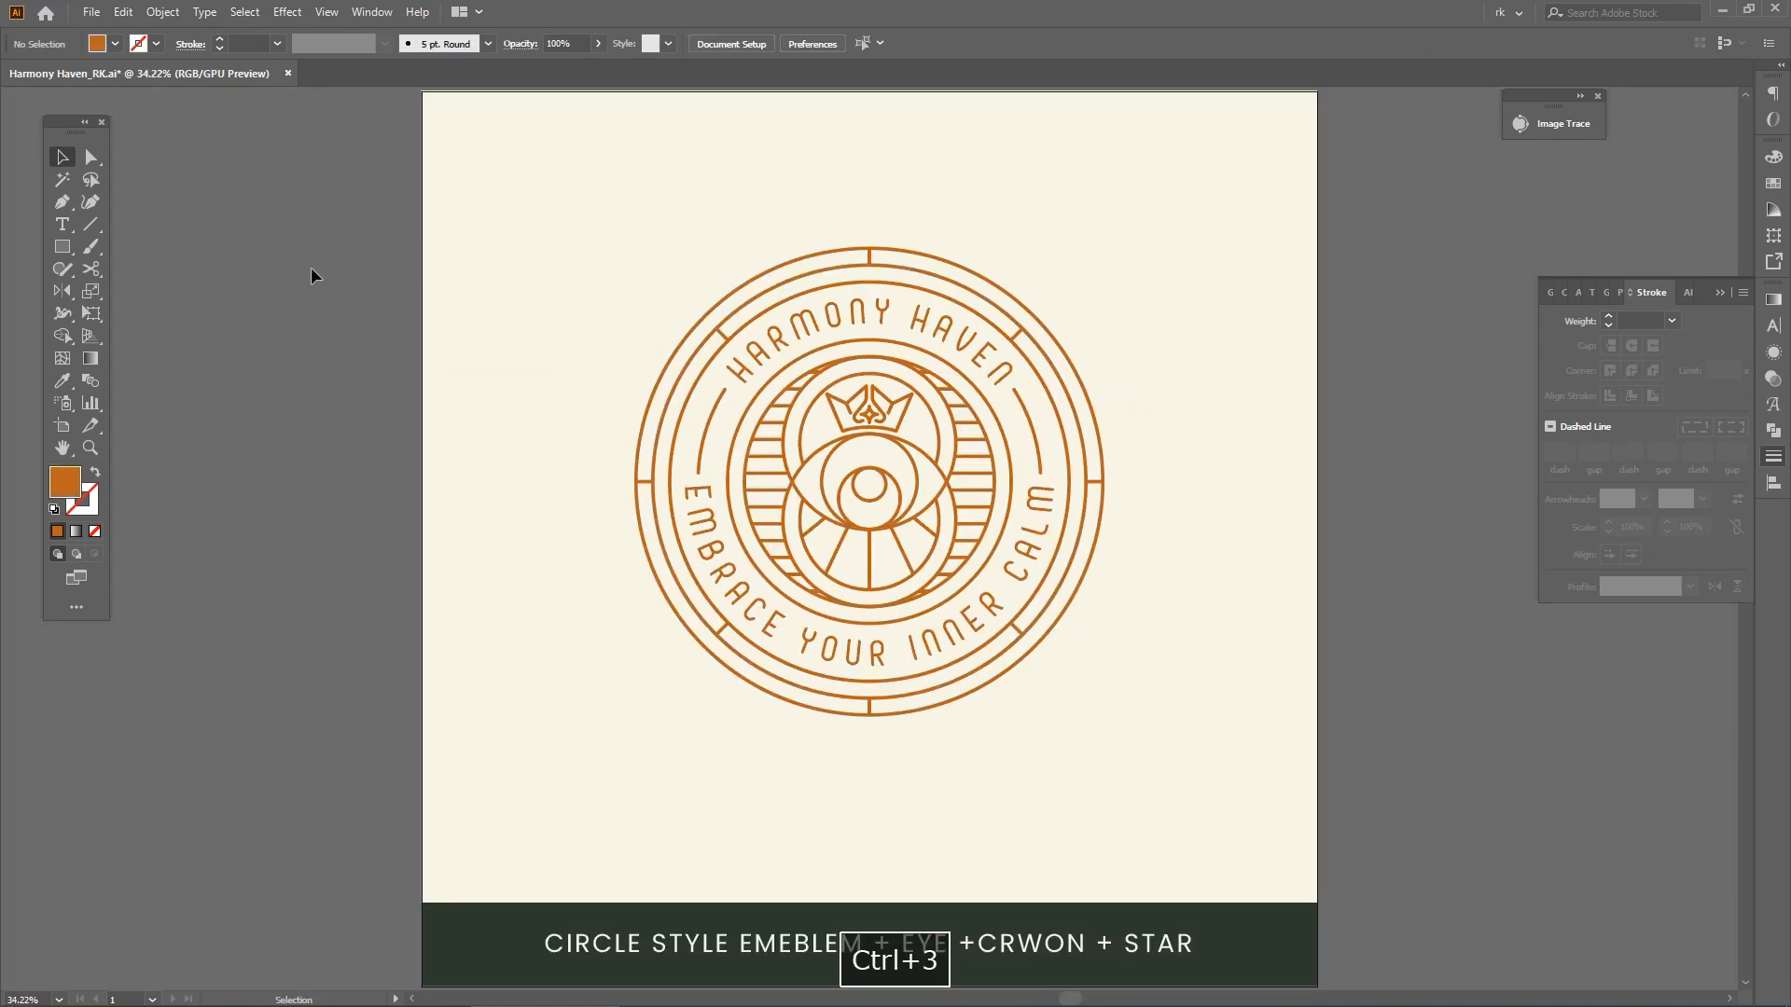
{"action": "left_click_drag", "start_coordinate": [348, 307], "coordinate": [368, 312]}
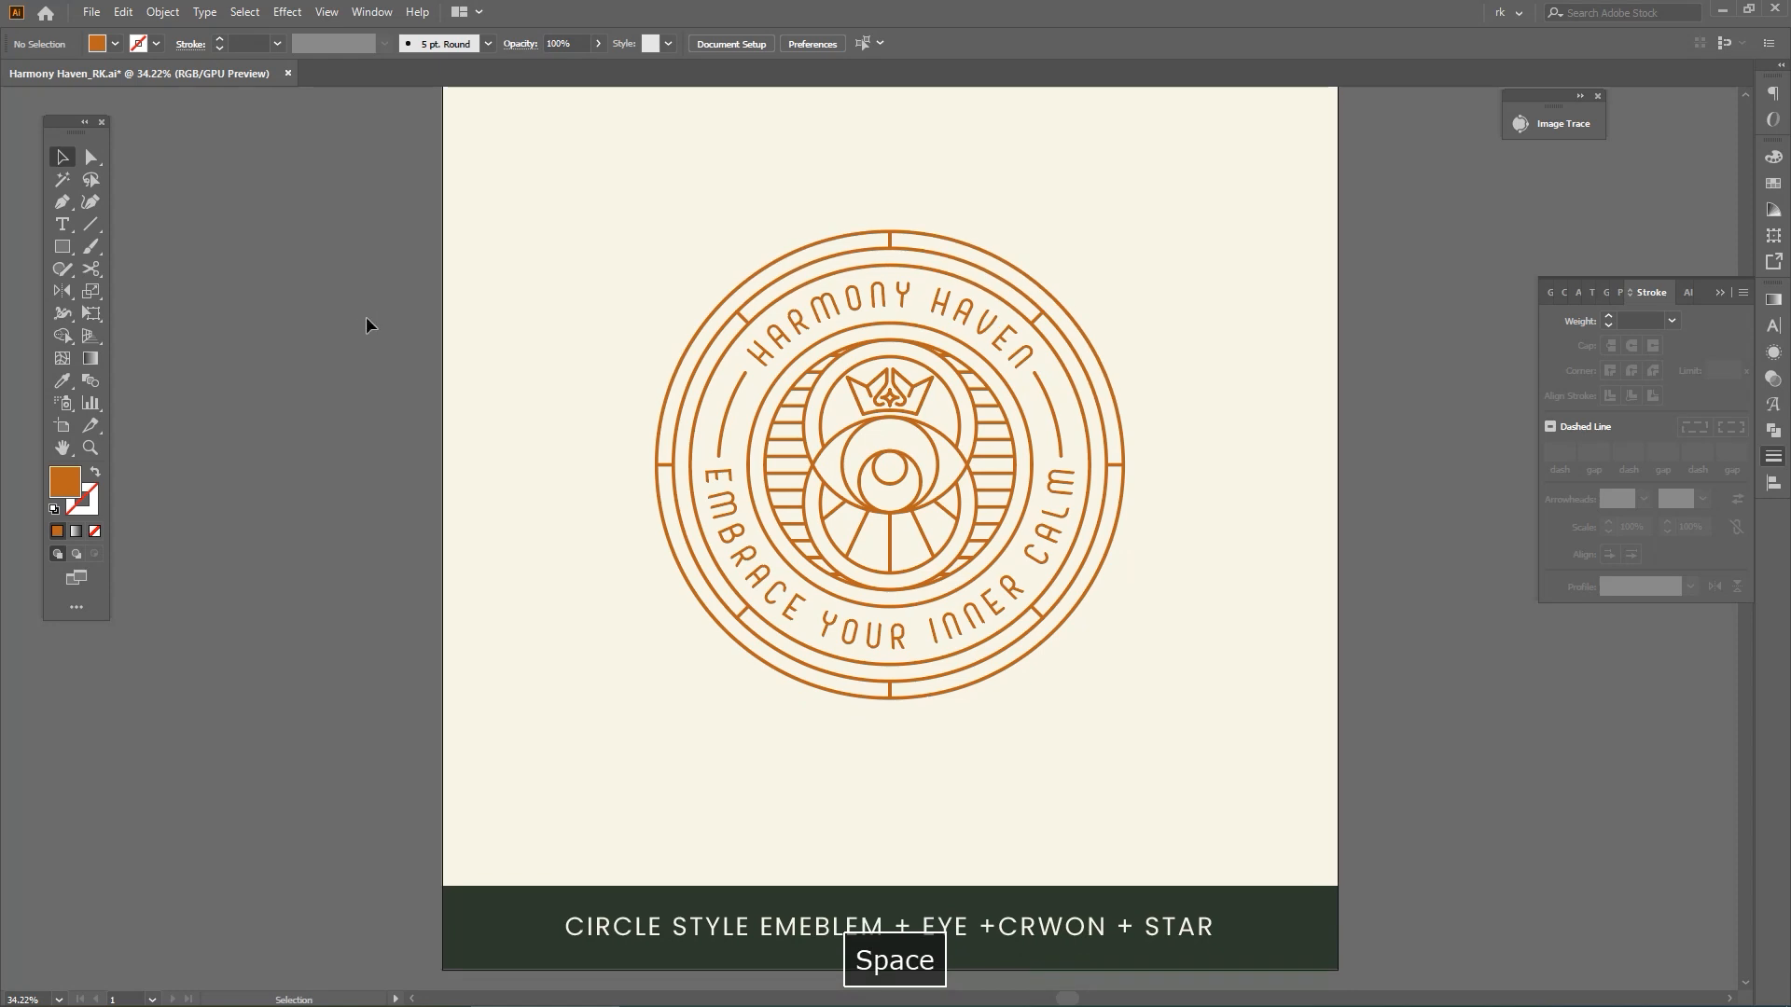
Isolate the badge's circular lettering group and give its letters an orange outline matching their fill
{"action": "left_click", "coordinate": [902, 293]}
{"action": "double_click", "coordinate": [1003, 347]}
{"action": "left_click", "coordinate": [1001, 343]}
{"action": "left_click", "coordinate": [1049, 540], "text": "shift"}
{"action": "scroll", "coordinate": [997, 334], "scroll_direction": "up", "scroll_amount": 5}
{"action": "left_click_drag", "start_coordinate": [998, 335], "coordinate": [1035, 511]}
{"action": "scroll", "coordinate": [248, 44], "scroll_direction": "up", "scroll_amount": 4}
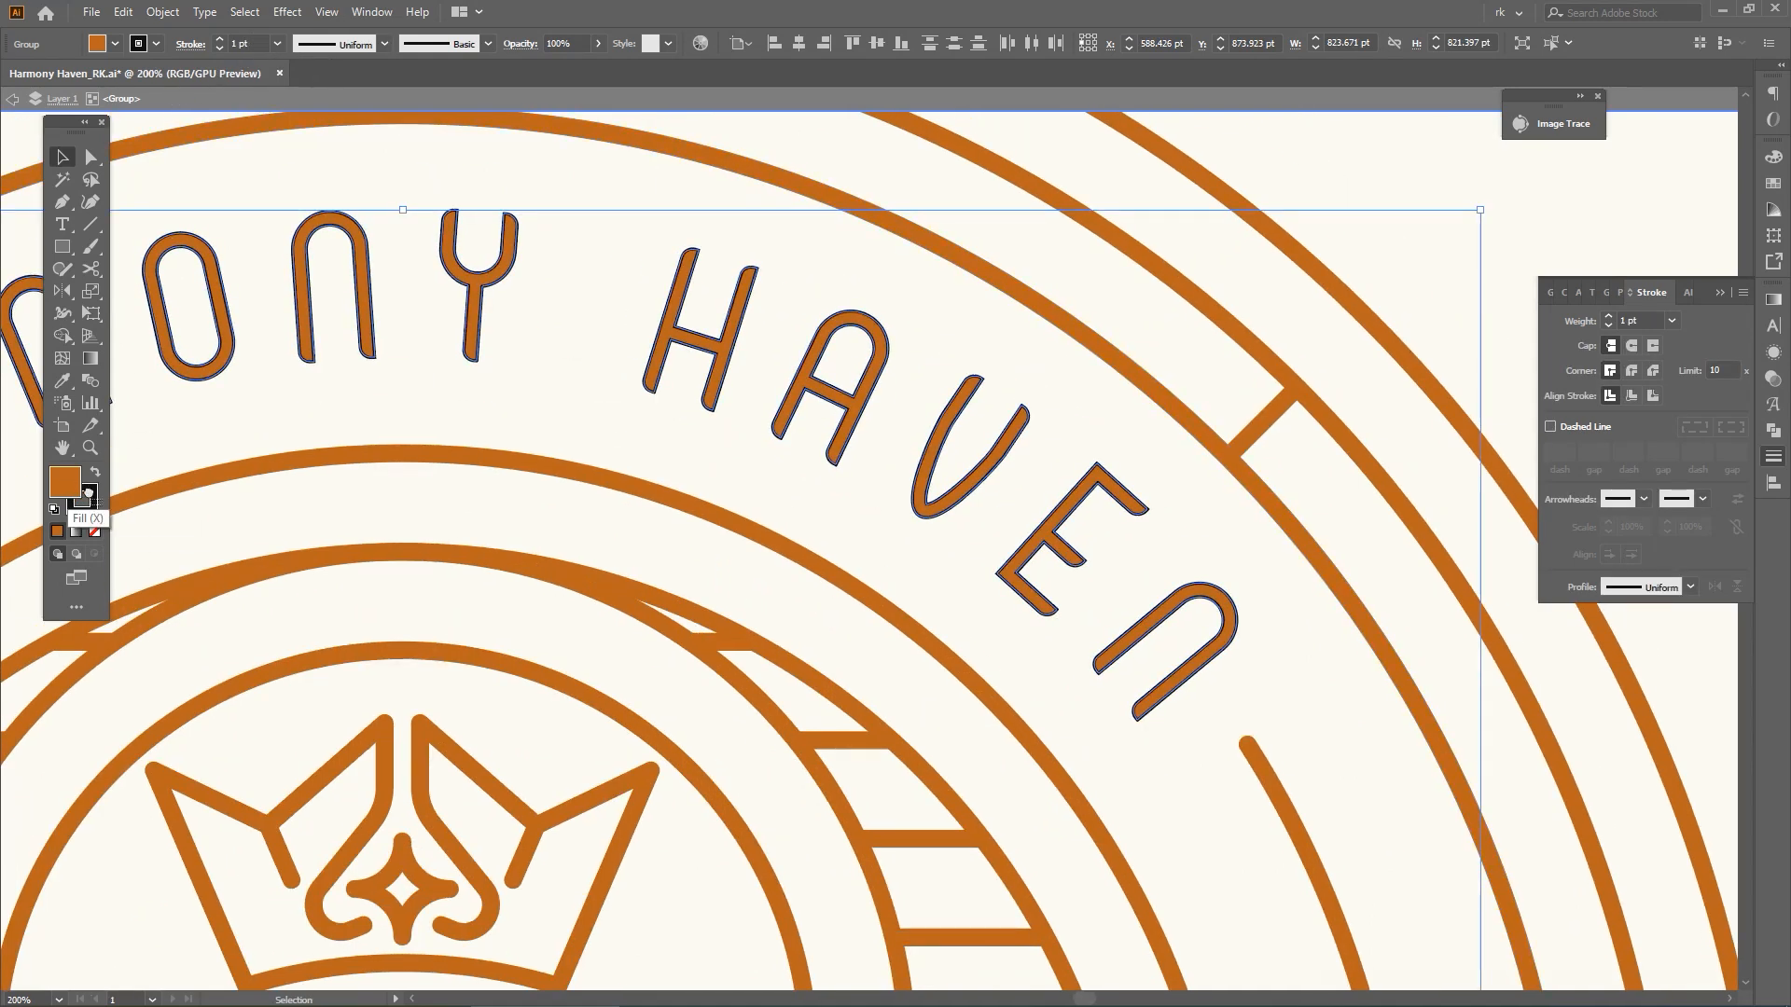
{"action": "left_click_drag", "start_coordinate": [89, 492], "coordinate": [90, 494]}
{"action": "left_click_drag", "start_coordinate": [375, 192], "coordinate": [603, 299]}
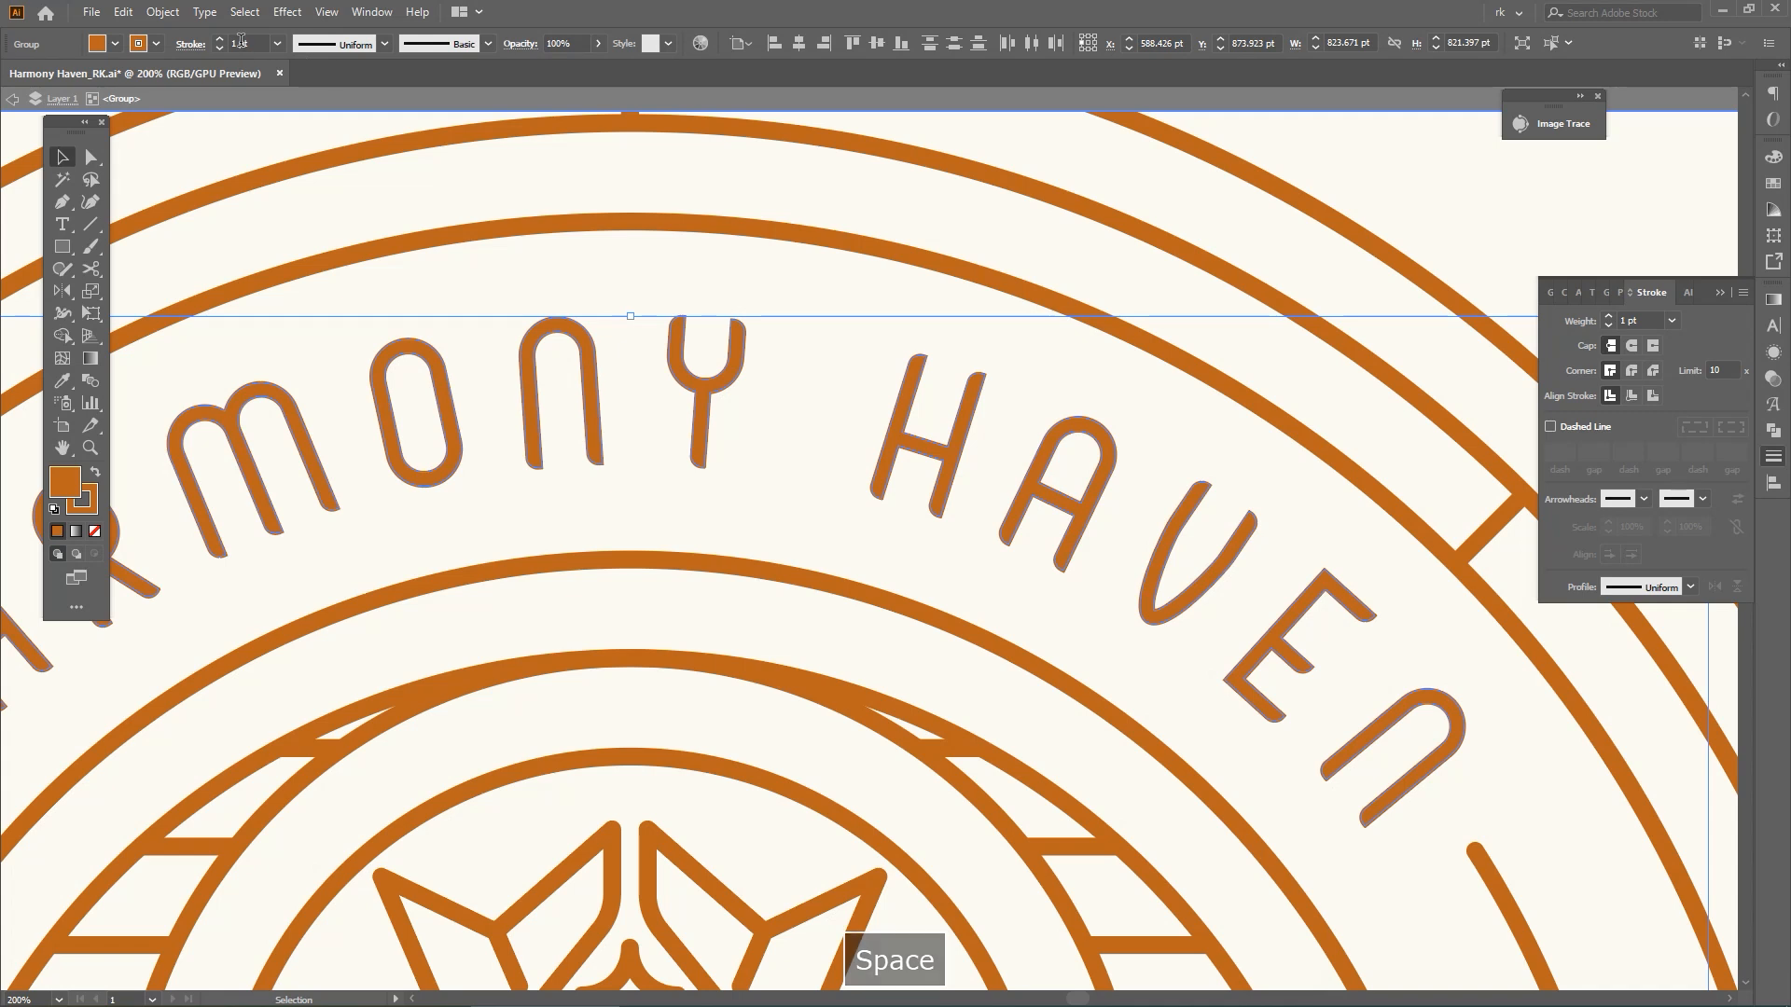
Try a 3 pt stroke weight on the circular lettering
{"action": "scroll", "coordinate": [241, 41], "scroll_direction": "up", "scroll_amount": 2}
{"action": "left_click", "coordinate": [938, 416]}
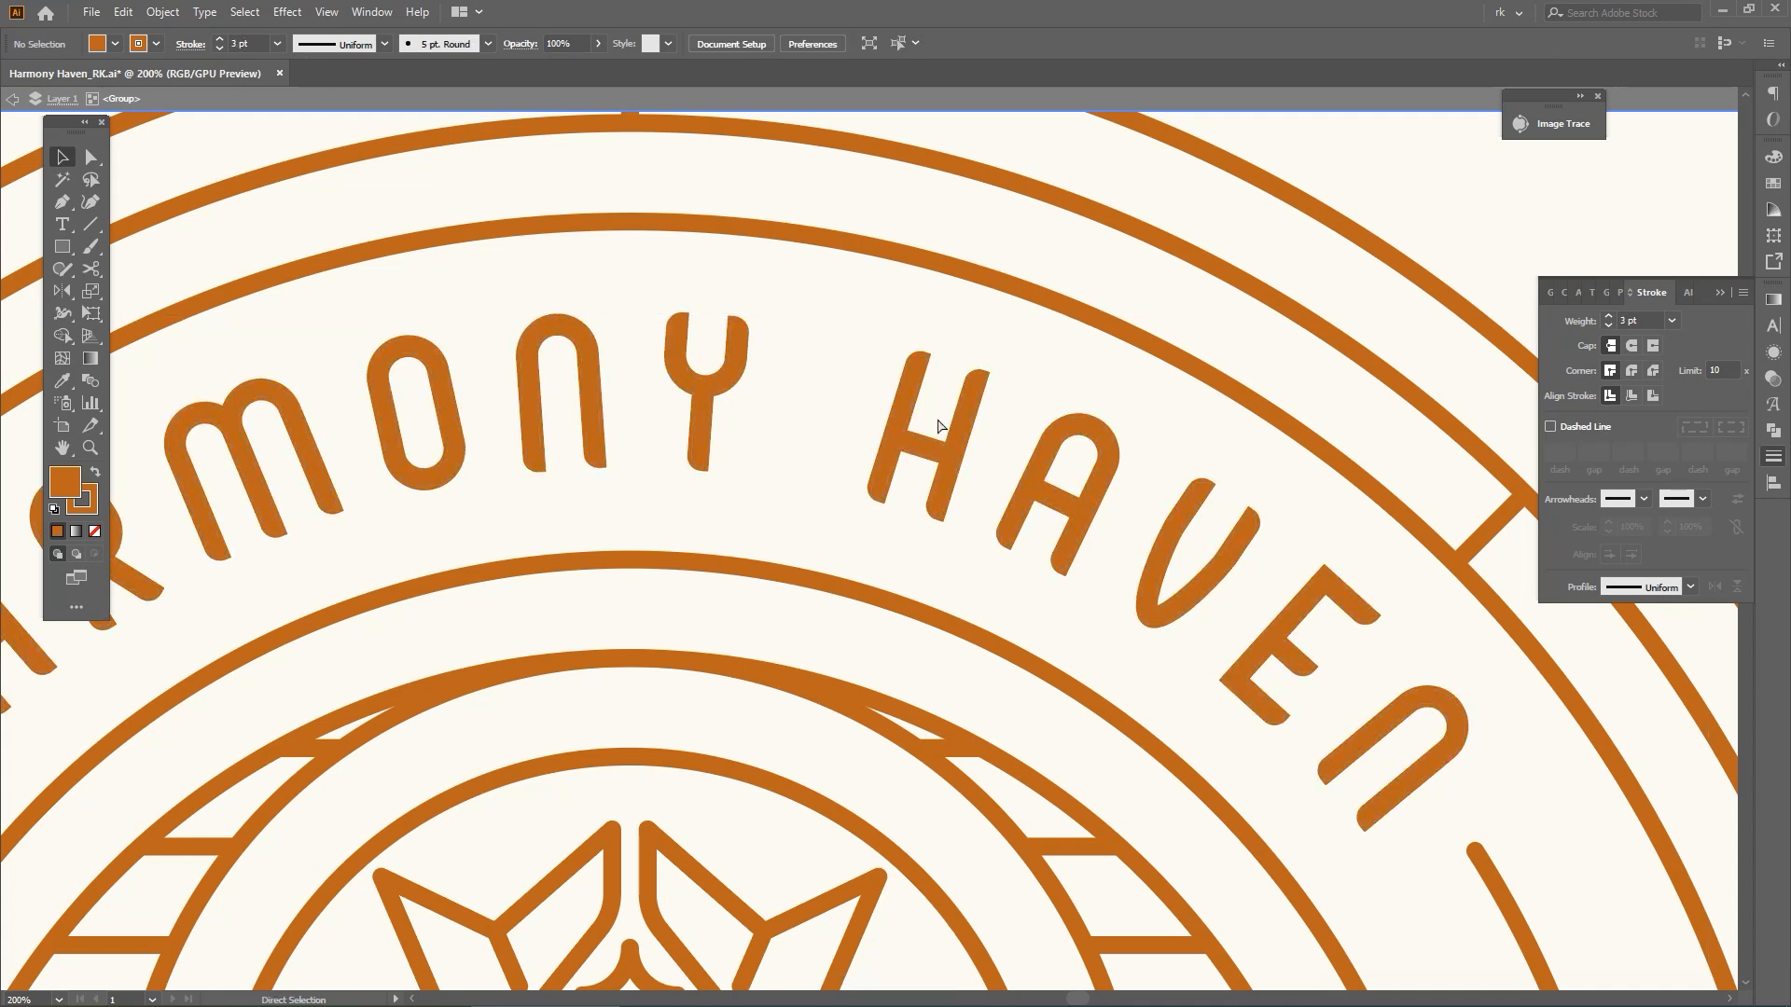
{"action": "key", "text": "ctrl+z"}
{"action": "scroll", "coordinate": [837, 327], "scroll_direction": "down", "scroll_amount": 4}
{"action": "scroll", "coordinate": [838, 343], "scroll_direction": "up", "scroll_amount": 2}
{"action": "left_click", "coordinate": [891, 366]}
{"action": "key", "text": "ctrl+z"}
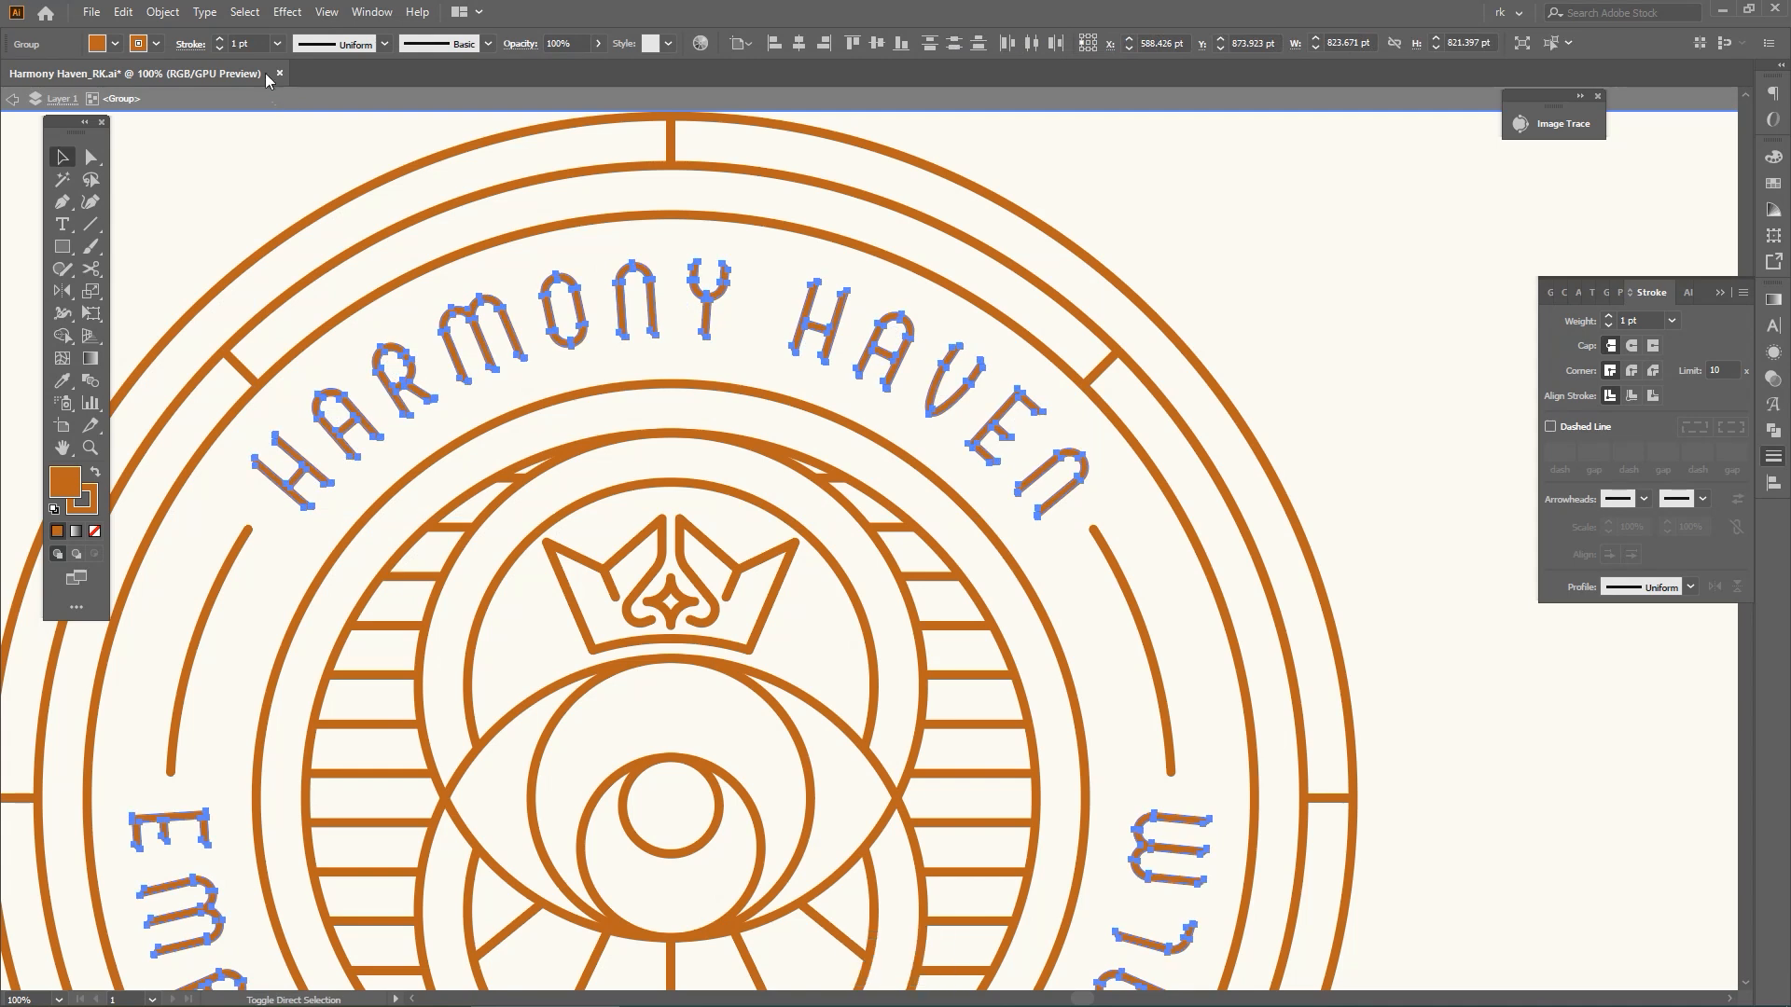
Set the lettering's stroke weight to 1.7 pt and compare it with the thinner version
{"action": "key", "text": "ctrl+shift+z"}
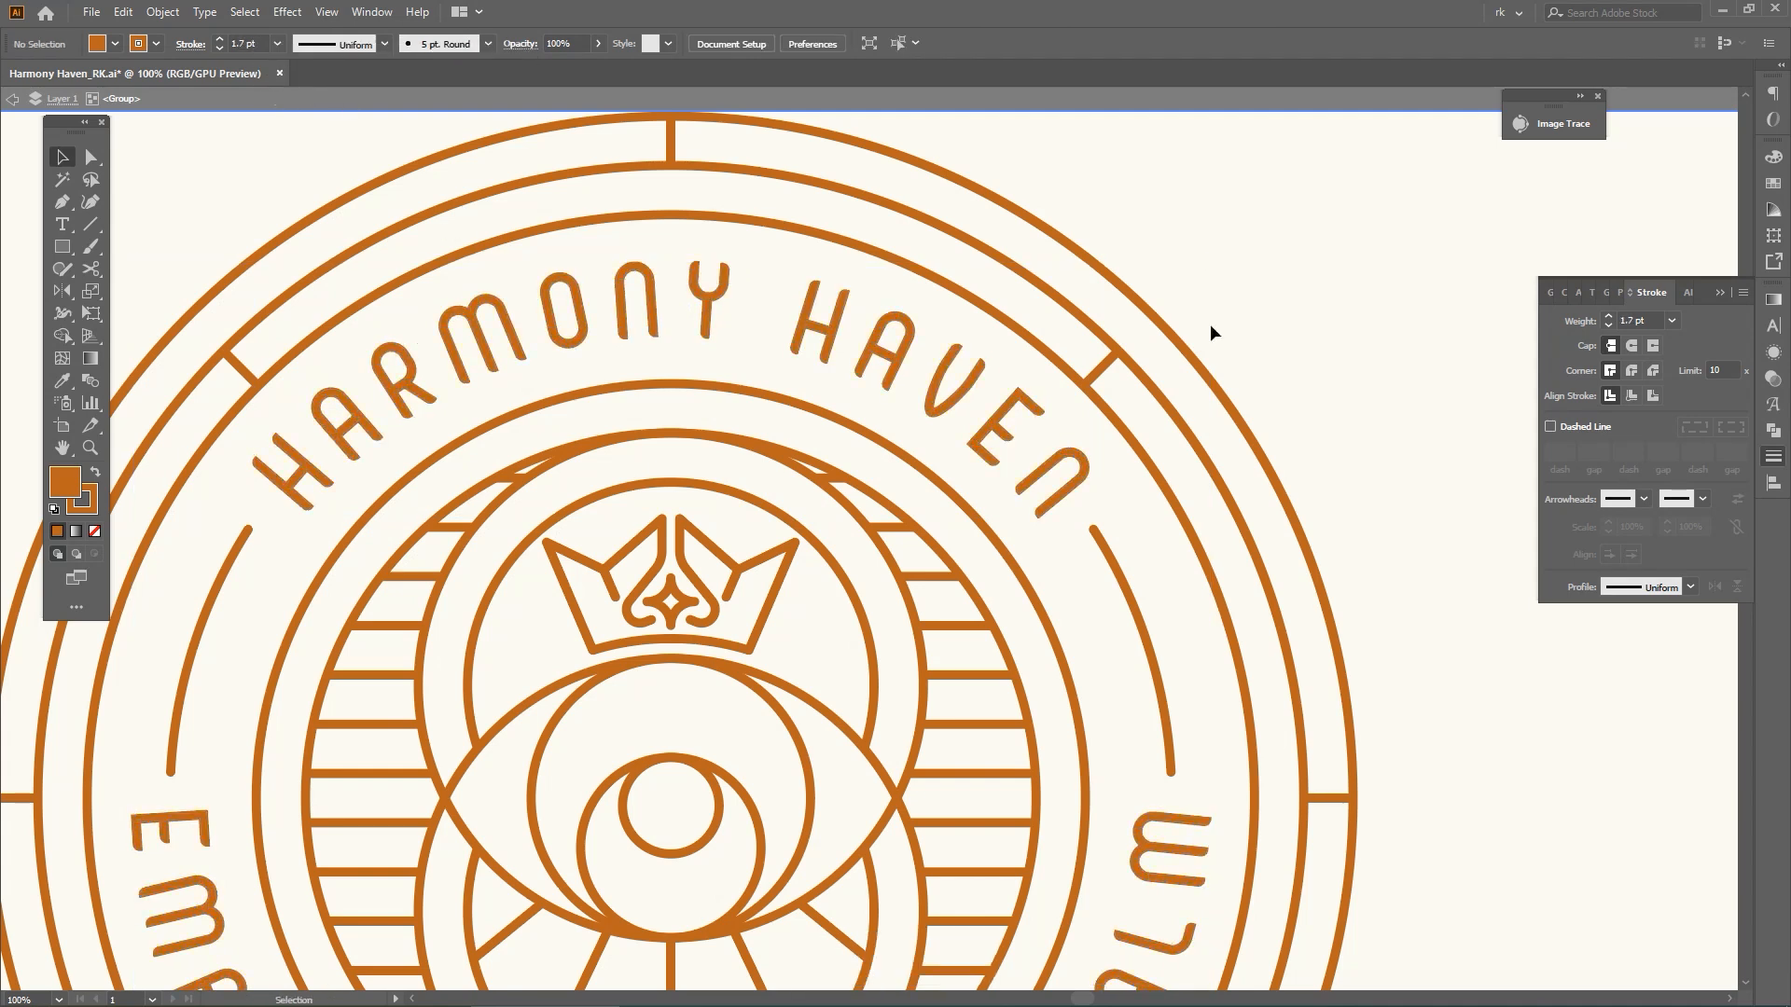
{"action": "key", "text": "ctrl+z"}
{"action": "key", "text": "ctrl+shift+z"}
Expand the lettering's strokes into filled shapes and unite them with the letters
{"action": "key", "text": "Return"}
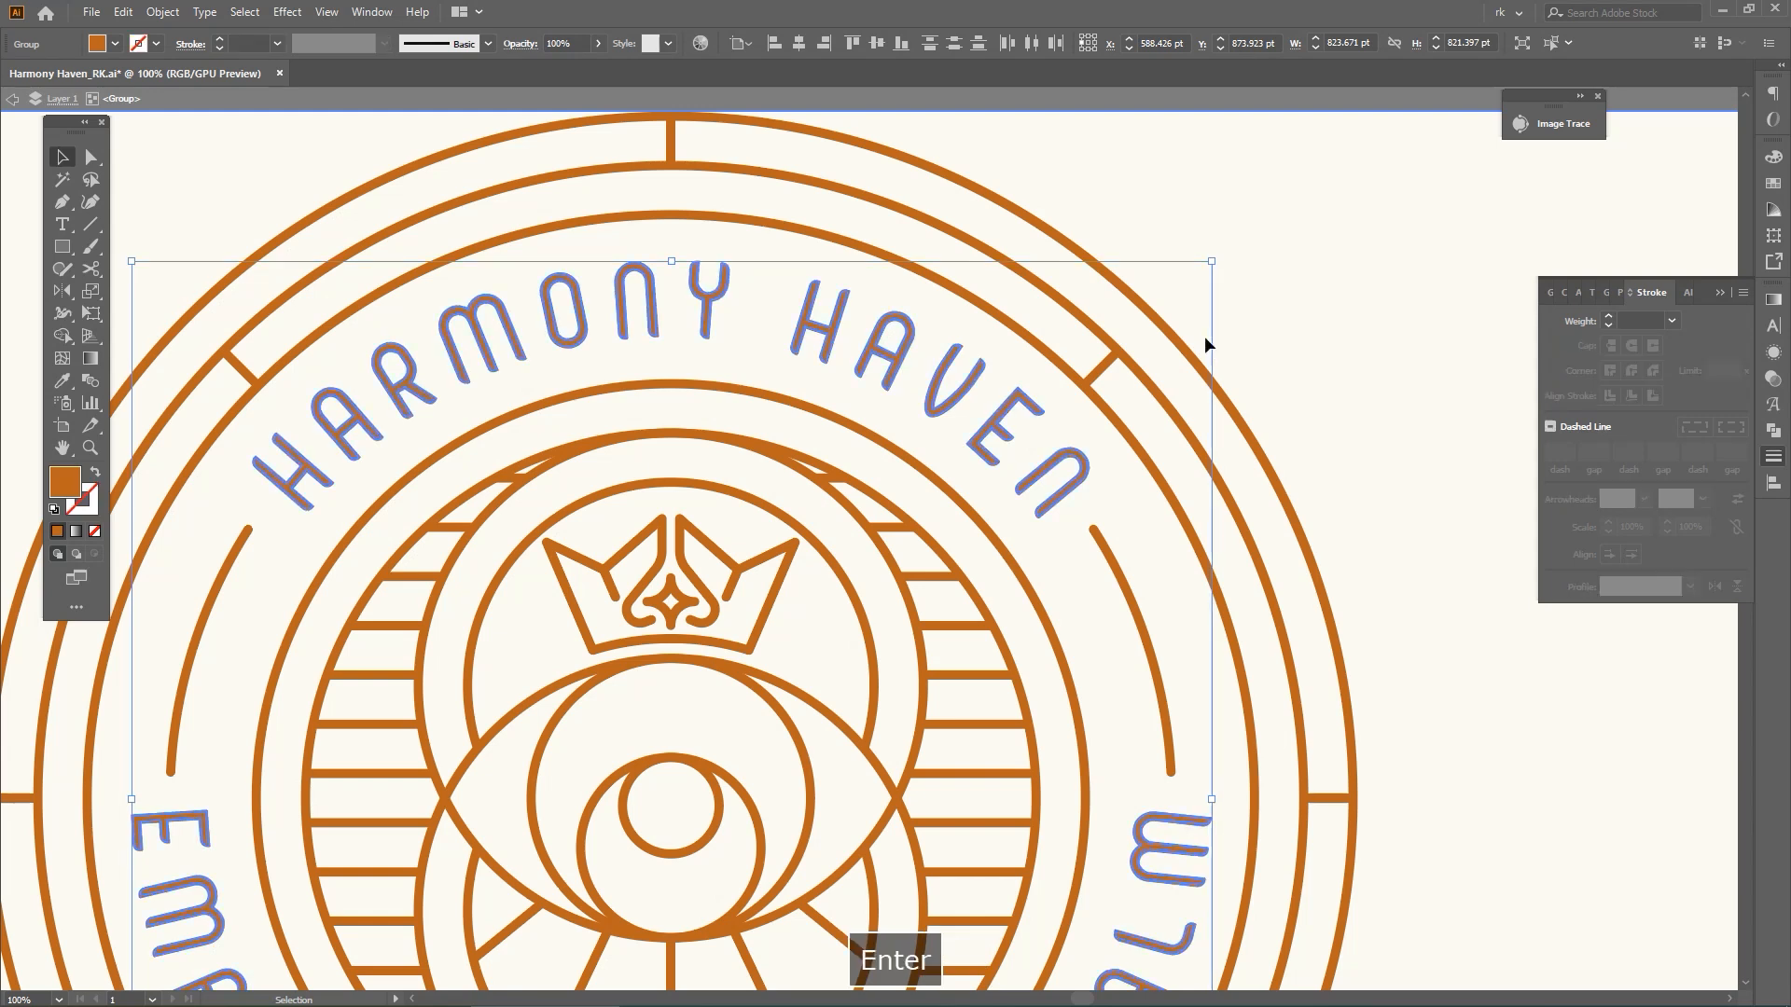
{"action": "left_click", "coordinate": [1774, 431]}
{"action": "left_click", "coordinate": [1556, 342]}
{"action": "key", "text": "v"}
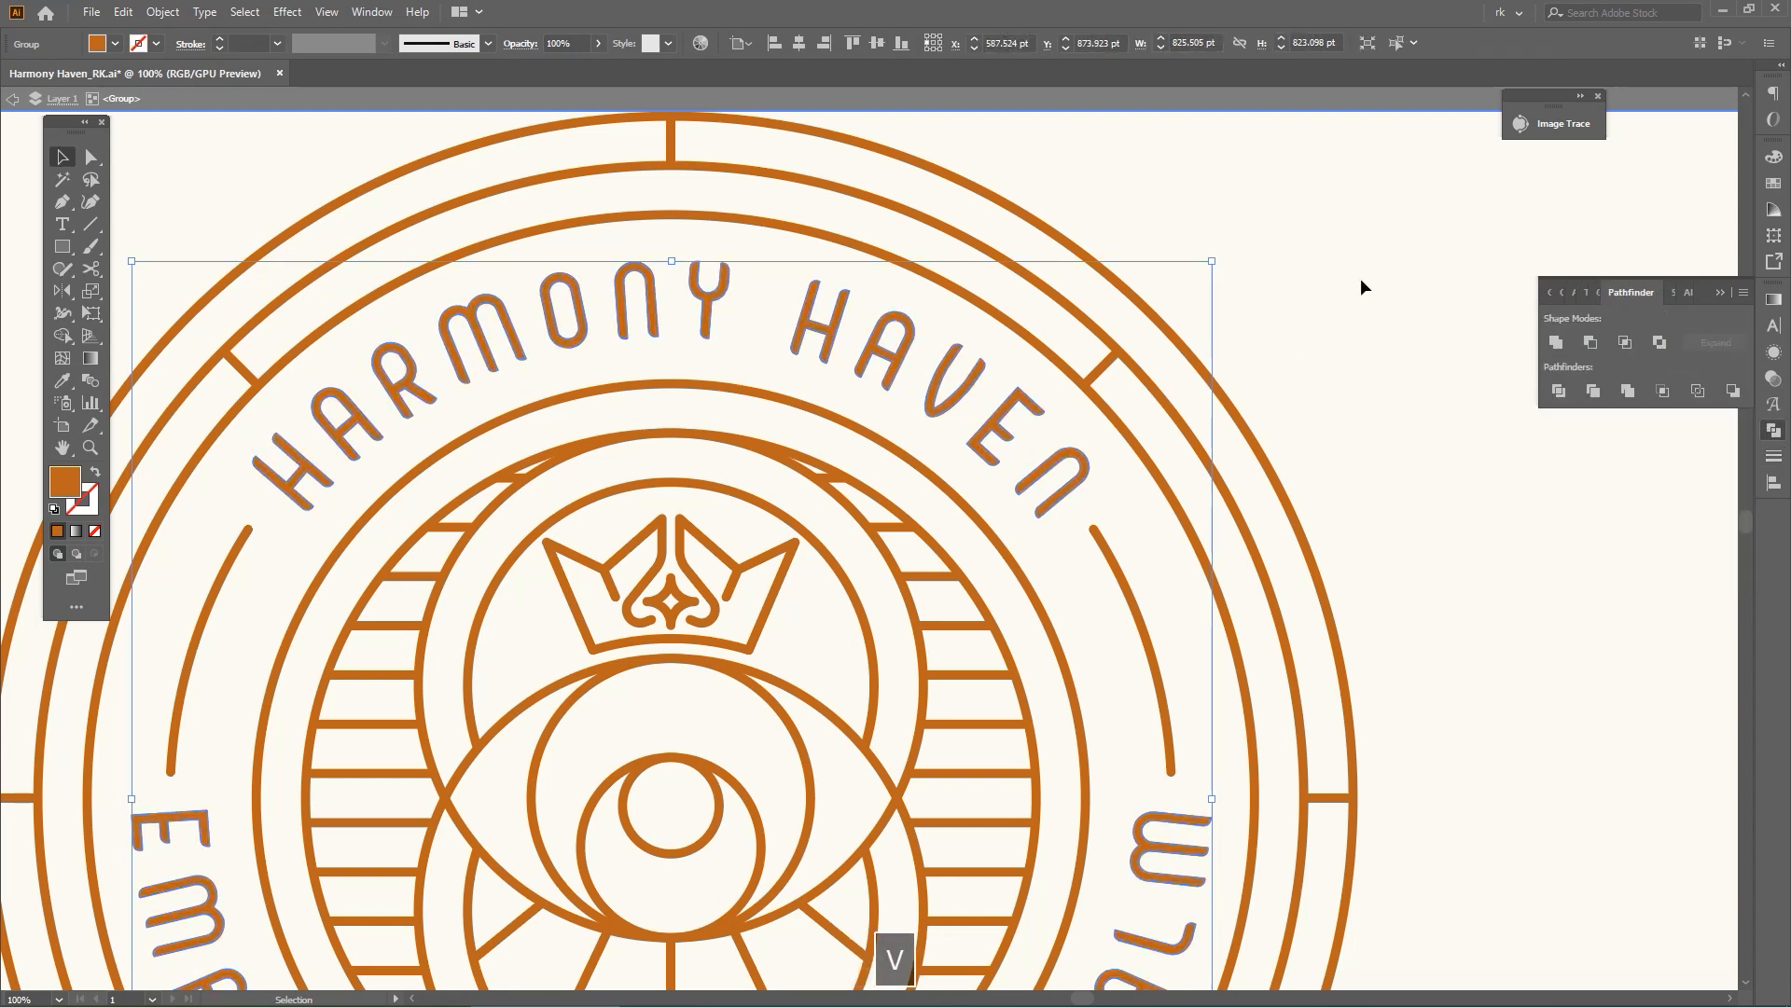
Leave the isolated lettering group and save the finished badge document
{"action": "double_click", "coordinate": [1360, 280]}
{"action": "key", "text": "ctrl+0"}
{"action": "key", "text": "ctrl+s"}
{"action": "key", "text": "ctrl+space"}
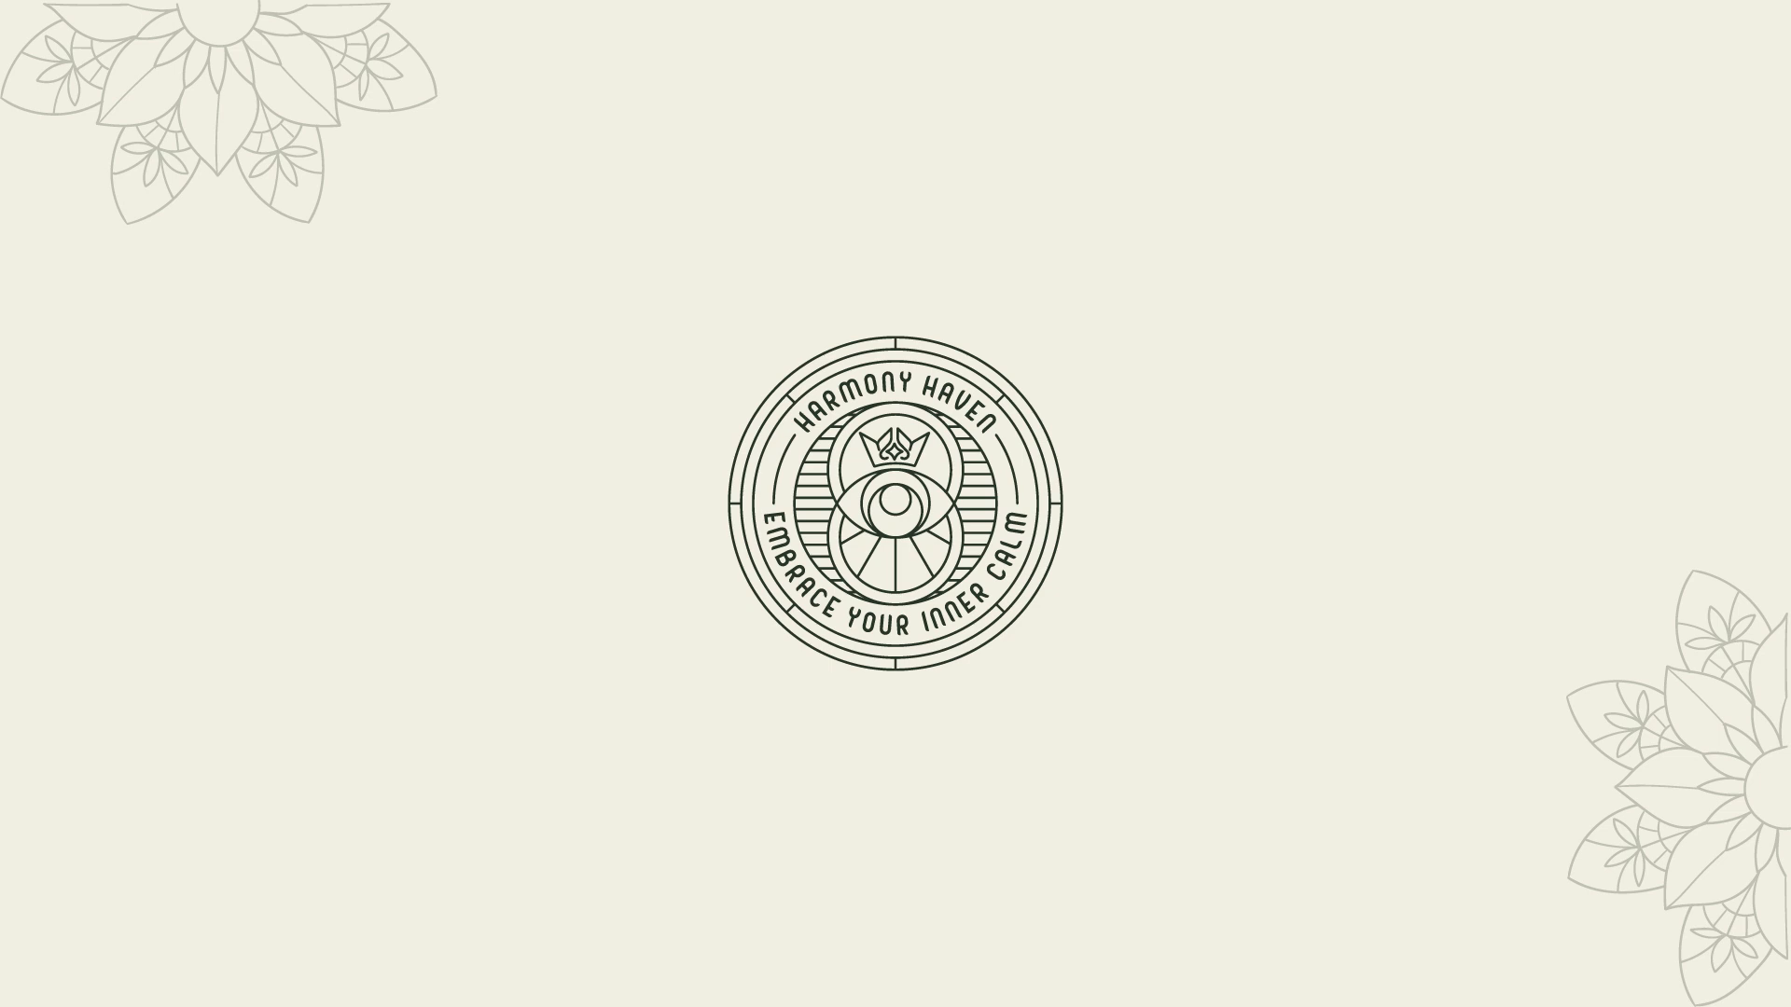